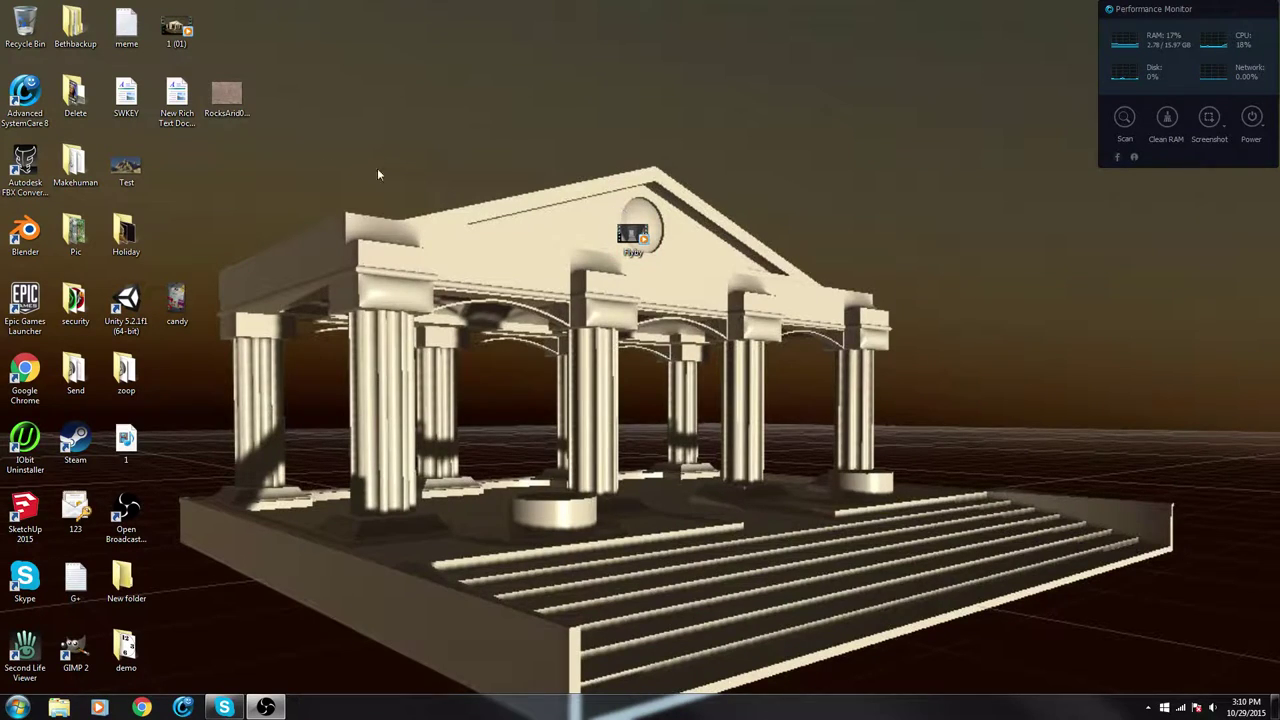
Preview the RocksArid0098_L image and play the Flyby video from the desktop, closing each one after viewing
{"action": "double_click", "coordinate": [226, 93]}
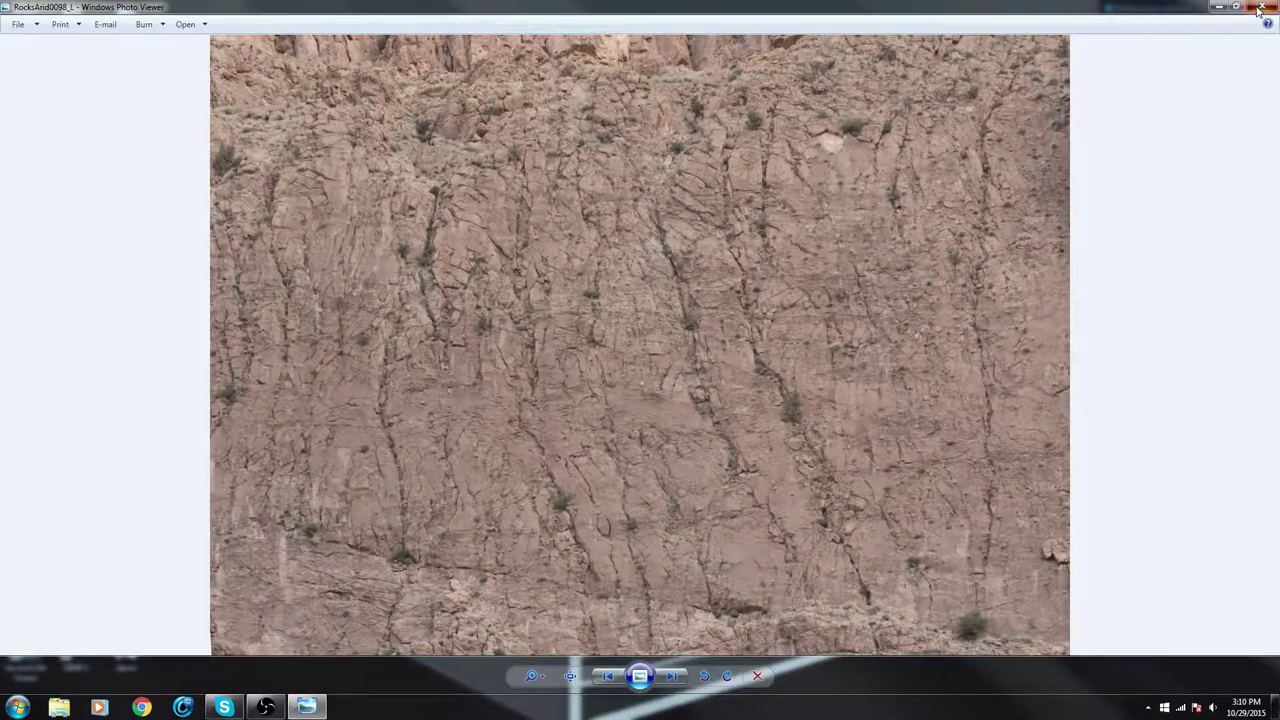
{"action": "left_click", "coordinate": [1262, 7]}
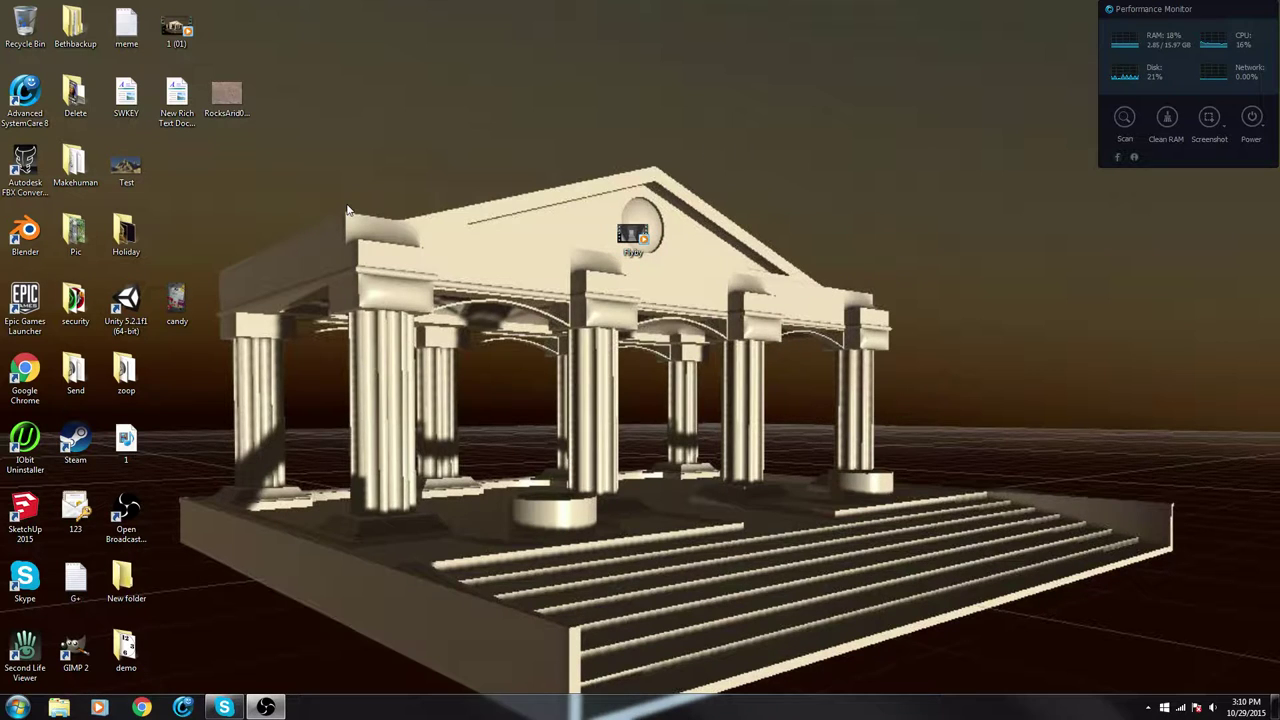
{"action": "left_click_drag", "start_coordinate": [346, 212], "coordinate": [302, 113]}
{"action": "right_click", "coordinate": [302, 113]}
{"action": "left_click", "coordinate": [454, 37]}
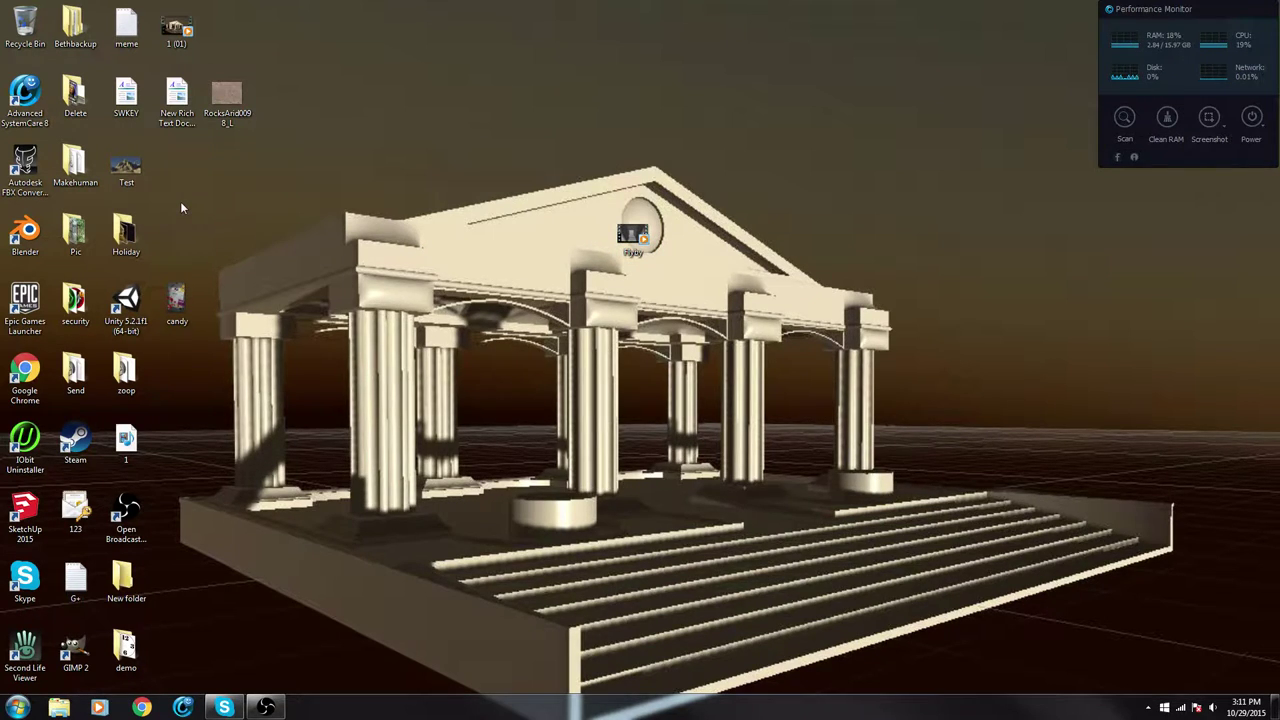
{"action": "double_click", "coordinate": [640, 236]}
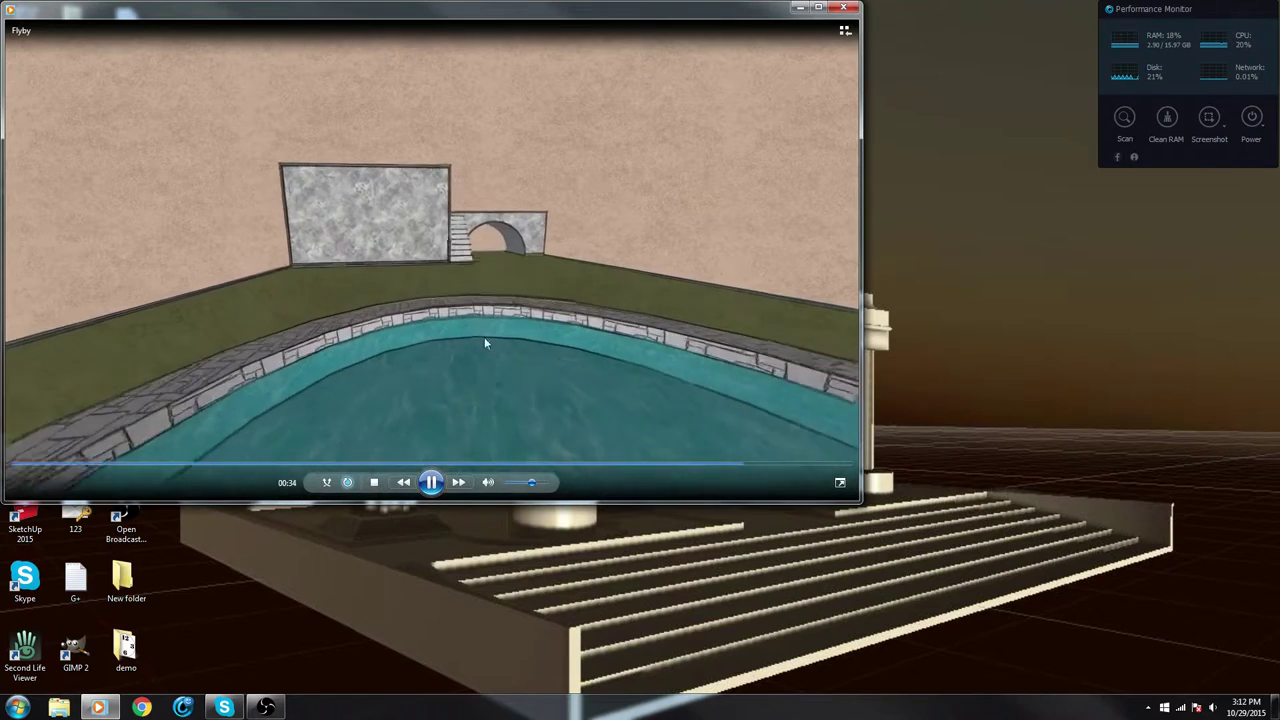
{"action": "left_click", "coordinate": [843, 7]}
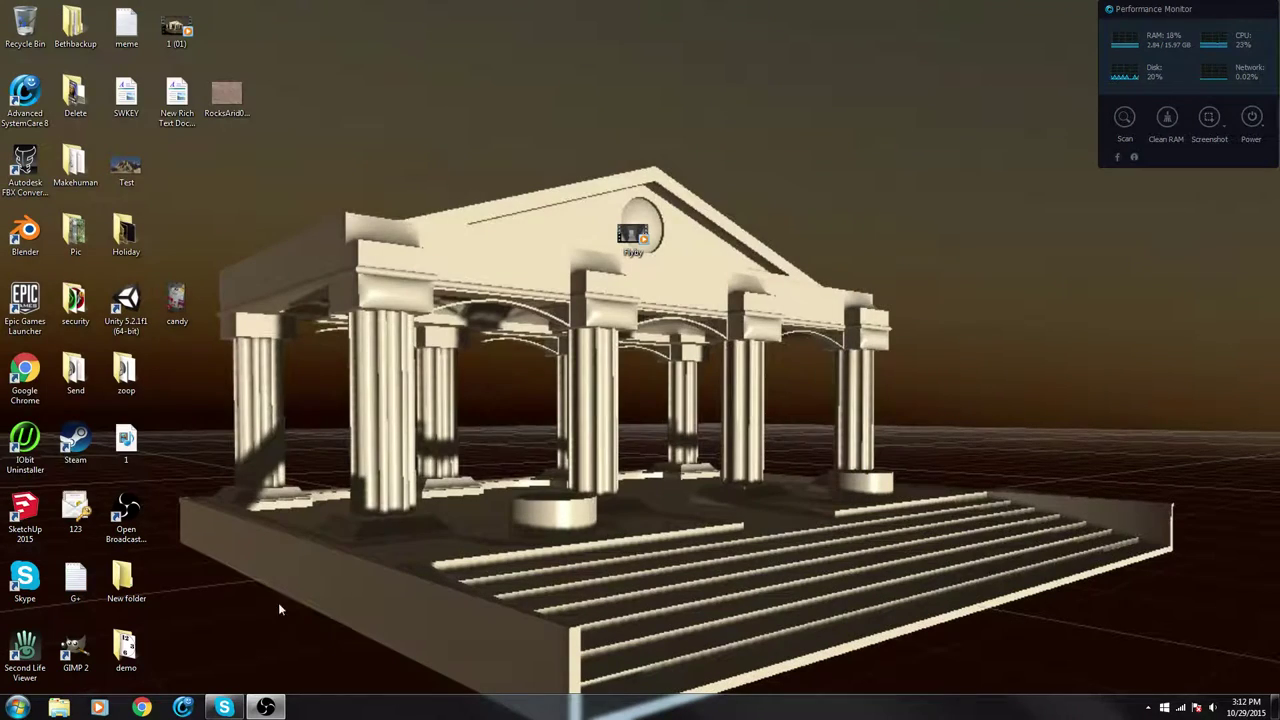
Launch SketchUp 2015 with the default Simple Template - Meters and delete the standing figure from the new model
{"action": "double_click", "coordinate": [25, 515]}
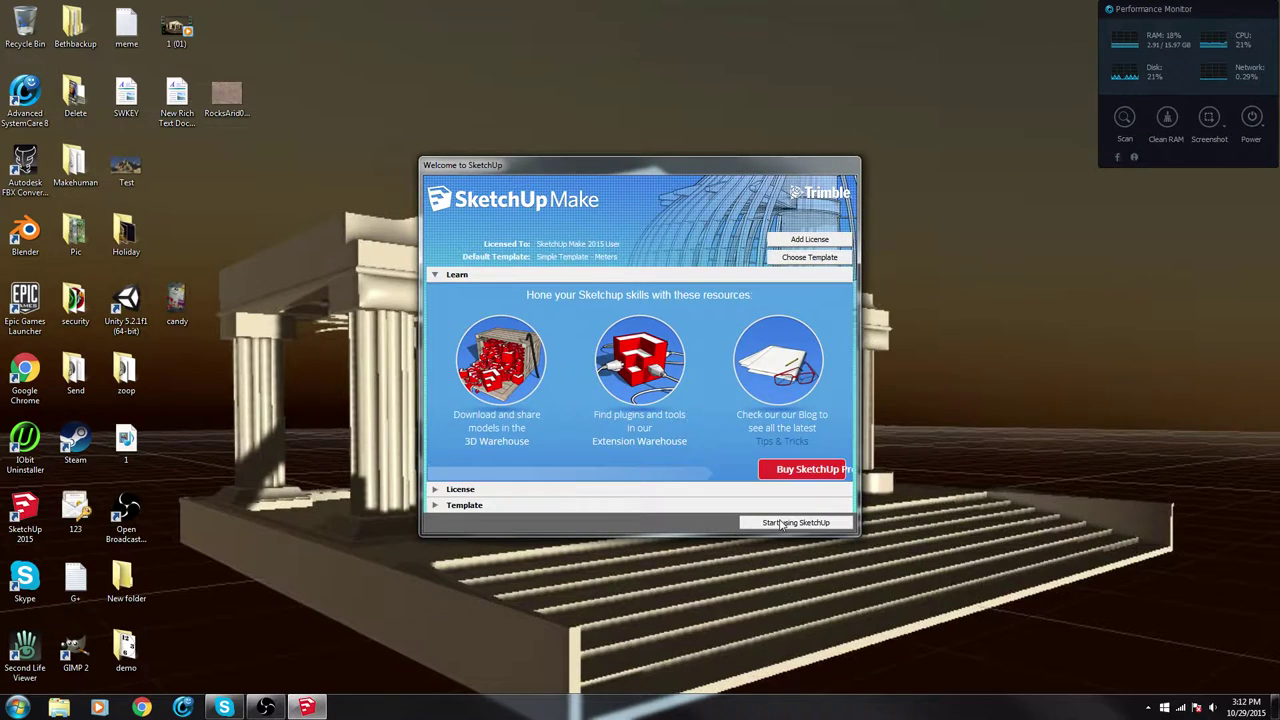
{"action": "left_click", "coordinate": [792, 523]}
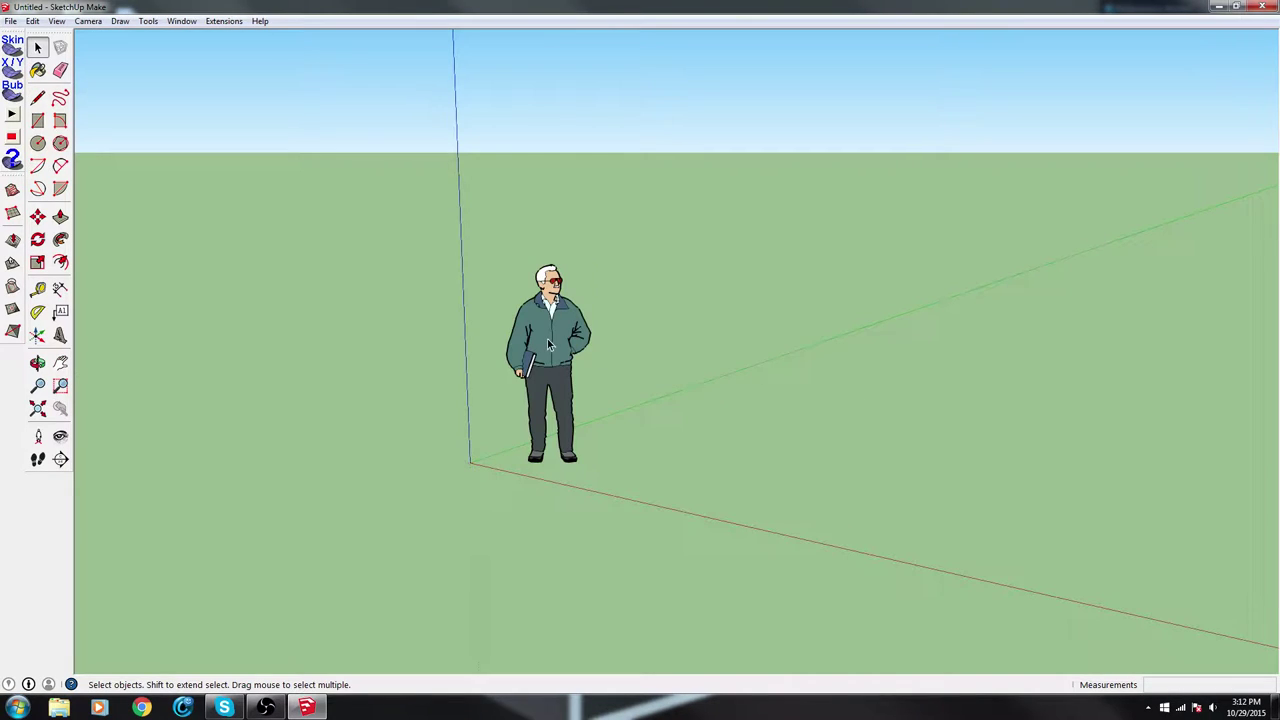
{"action": "left_click", "coordinate": [548, 344]}
{"action": "key", "text": "Delete"}
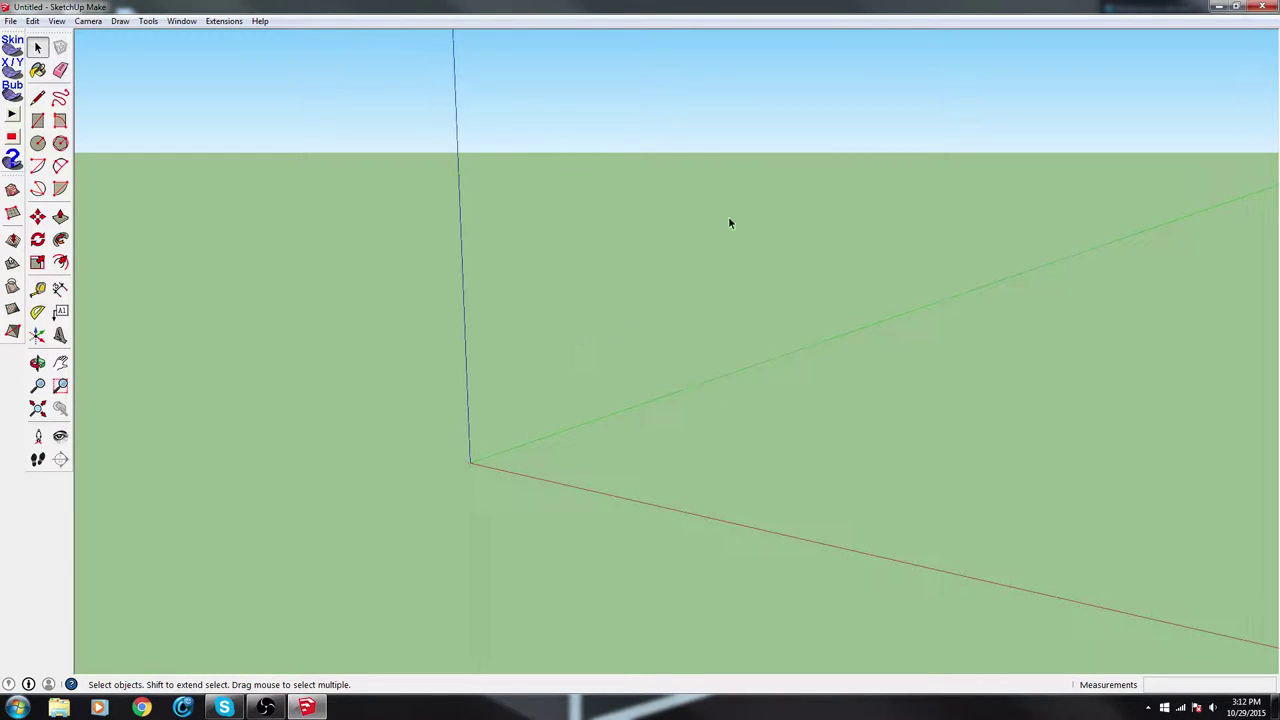
Draw an upright 2 x 2 m square from the origin in the plane of the blue and green axes
{"action": "middle_click_drag", "start_coordinate": [724, 222], "coordinate": [743, 376]}
{"action": "key", "text": "r"}
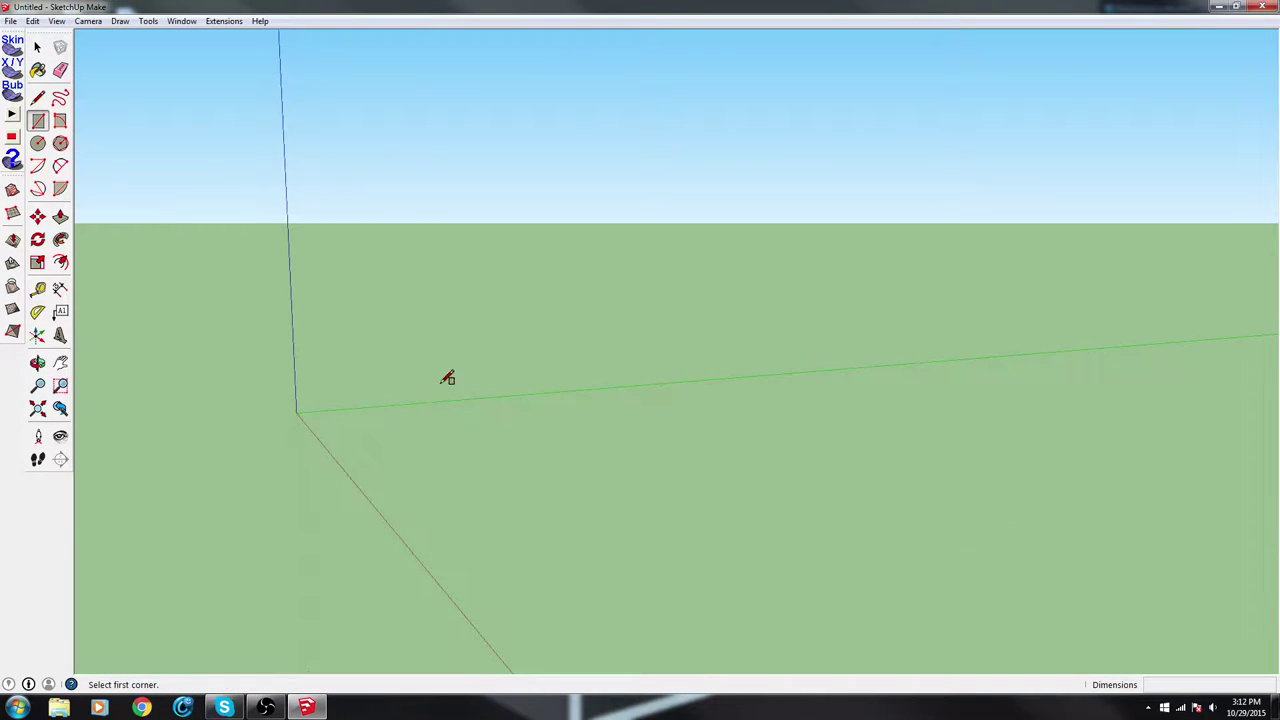
{"action": "left_click", "coordinate": [300, 408]}
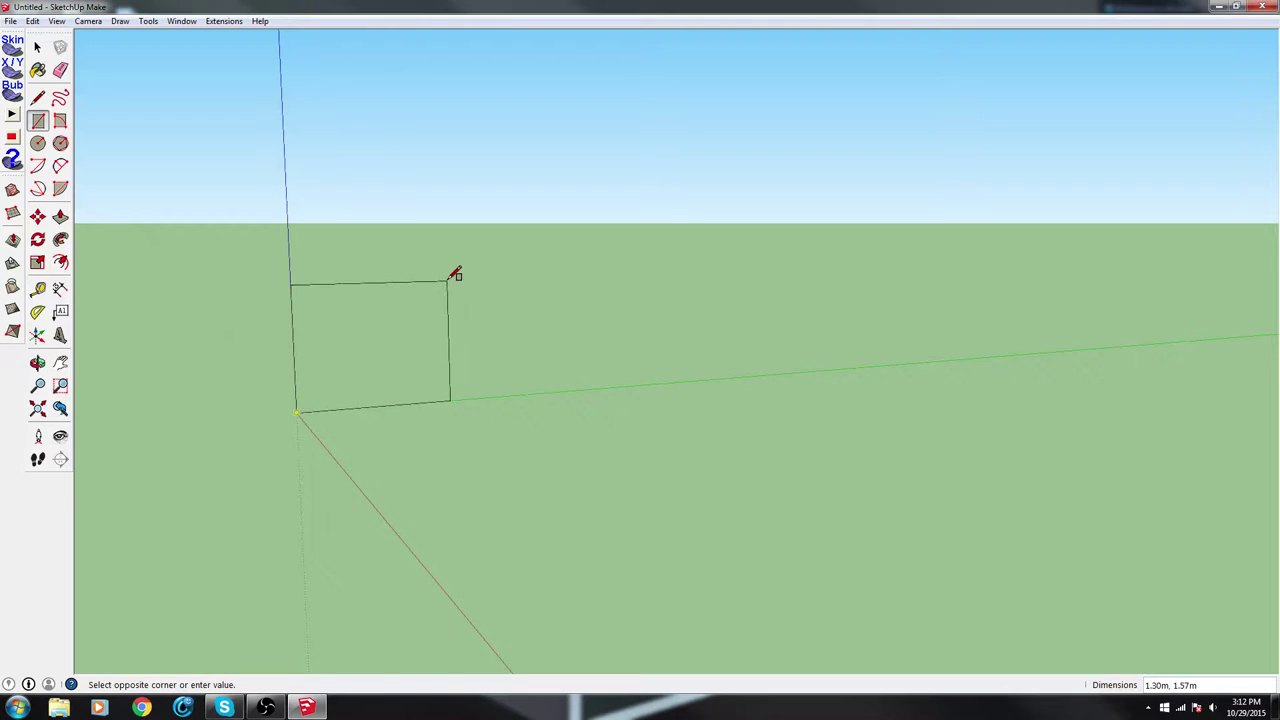
{"action": "type", "text": "2,2"}
{"action": "key", "text": "Return"}
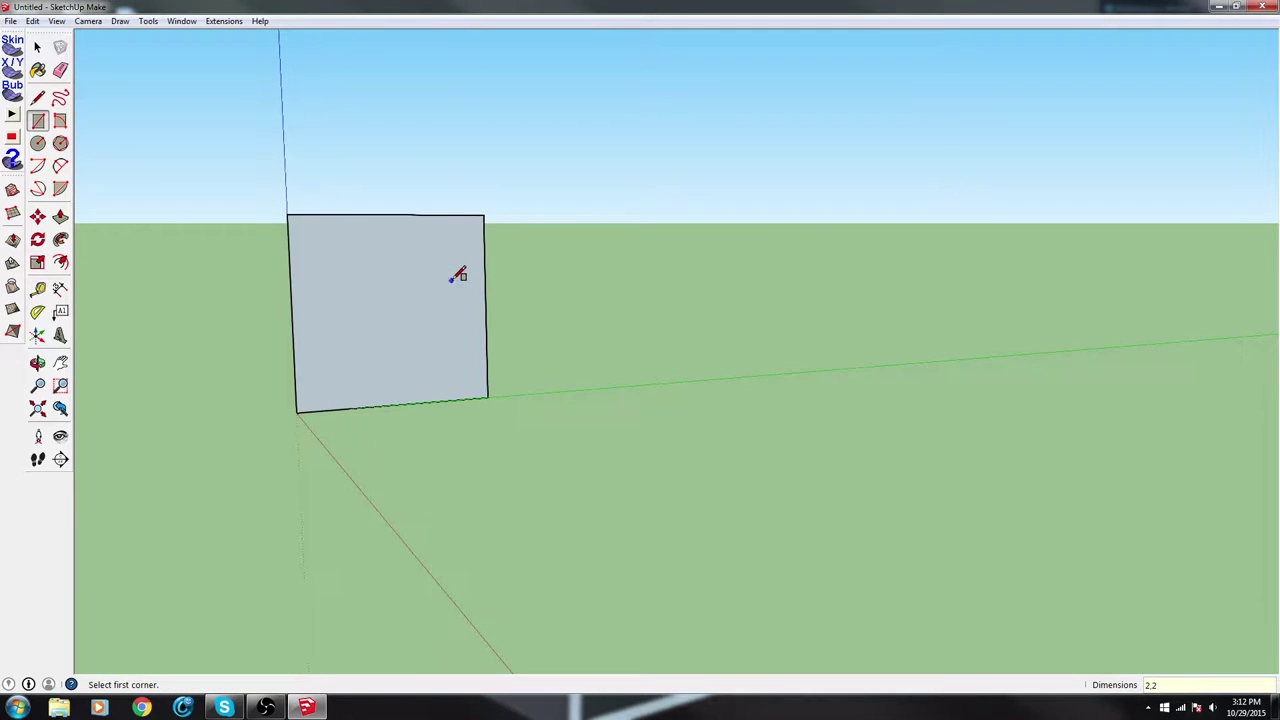
{"action": "middle_click_drag", "start_coordinate": [458, 276], "coordinate": [520, 240]}
{"action": "key", "text": "space"}
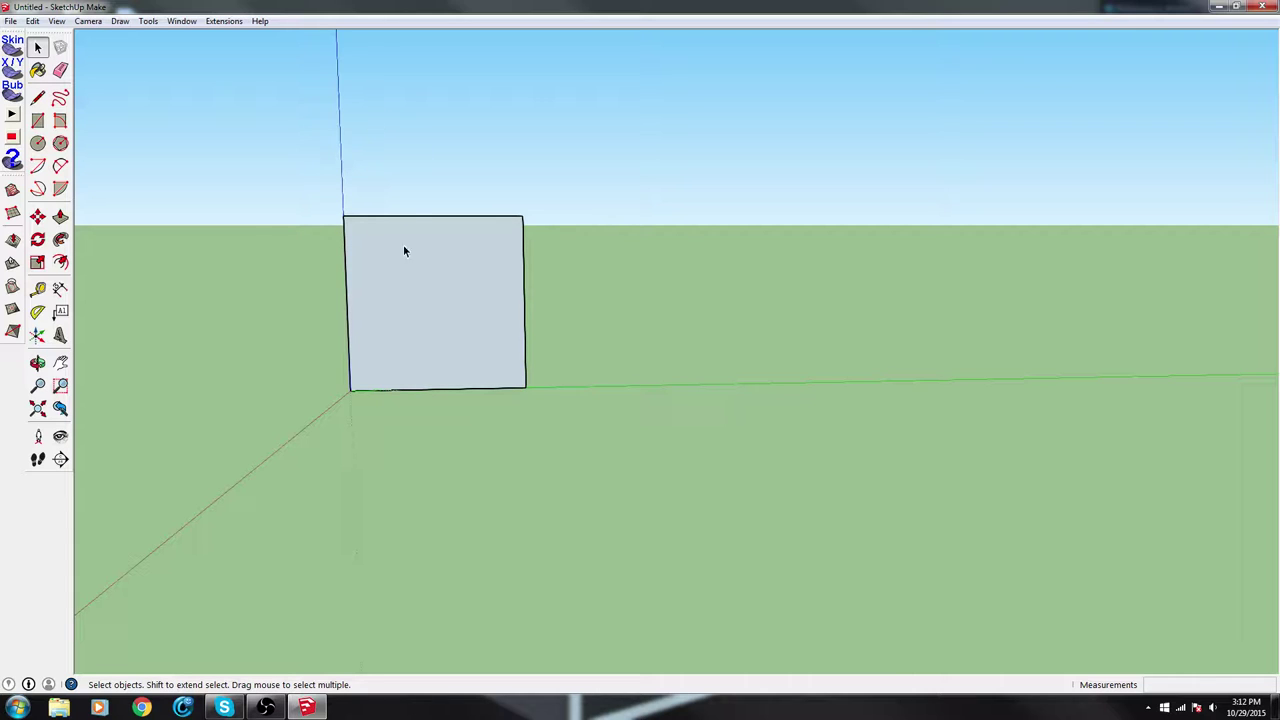
Draw a long ground line from a point on the red axis, parallel to the green axis in front of the square
{"action": "middle_click_drag", "start_coordinate": [490, 384], "coordinate": [540, 444]}
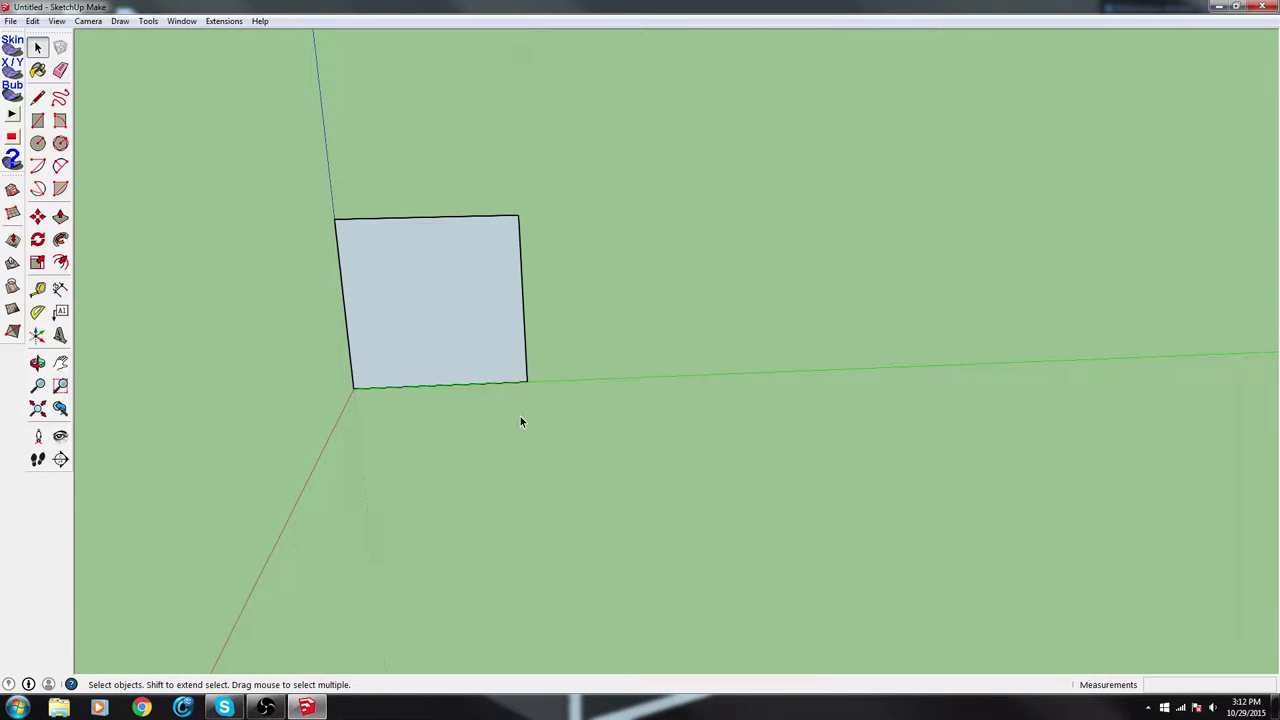
{"action": "key", "text": "l"}
{"action": "left_click", "coordinate": [276, 543]}
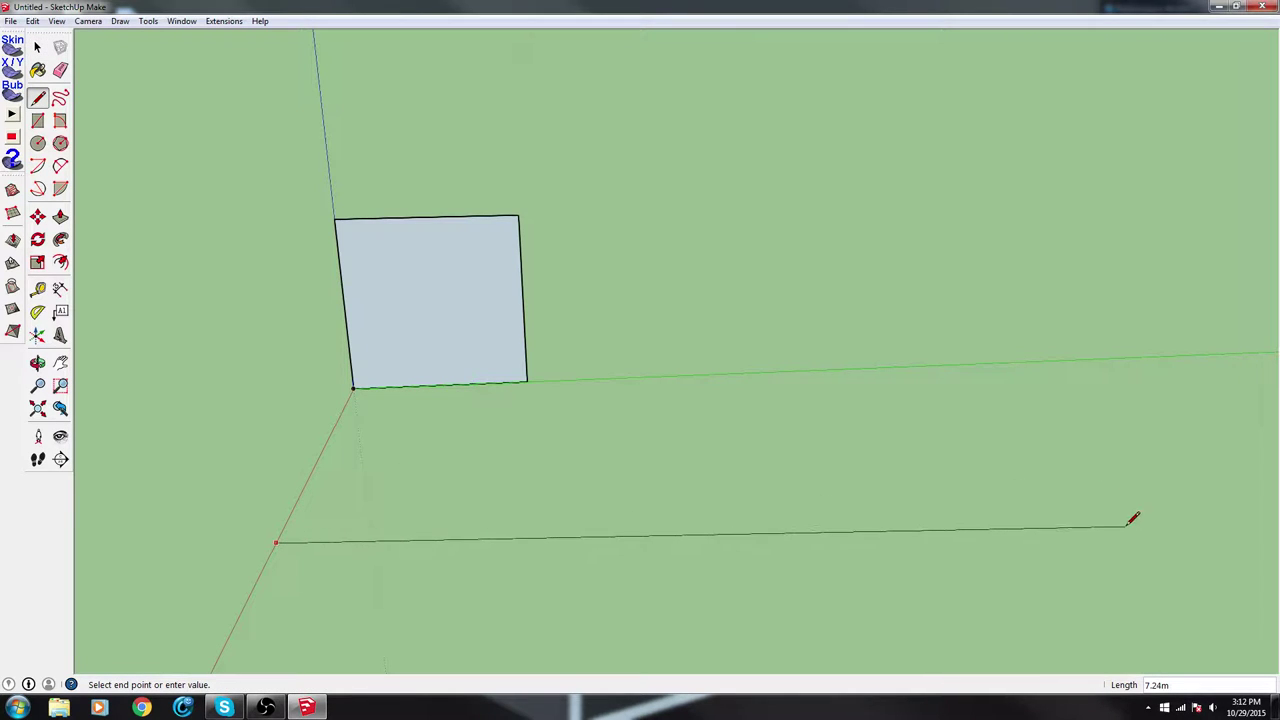
{"action": "middle_click_drag", "start_coordinate": [1123, 526], "coordinate": [951, 503]}
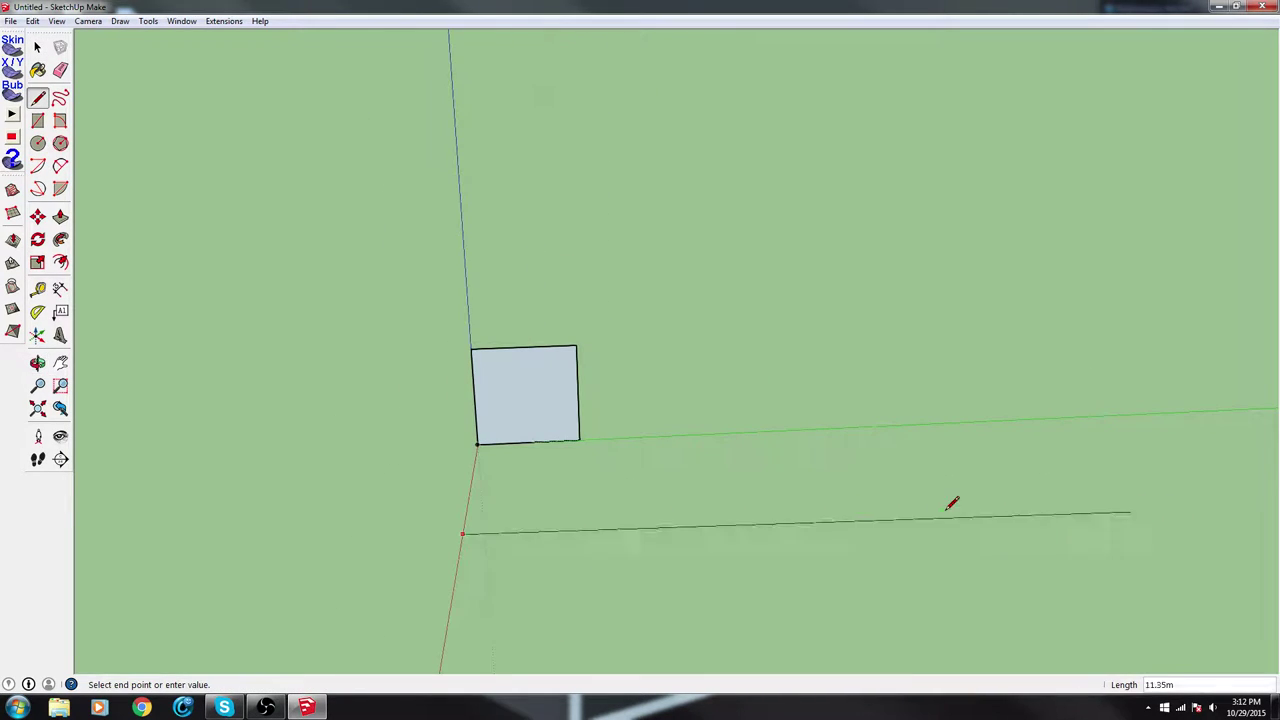
{"action": "left_click", "coordinate": [1272, 478]}
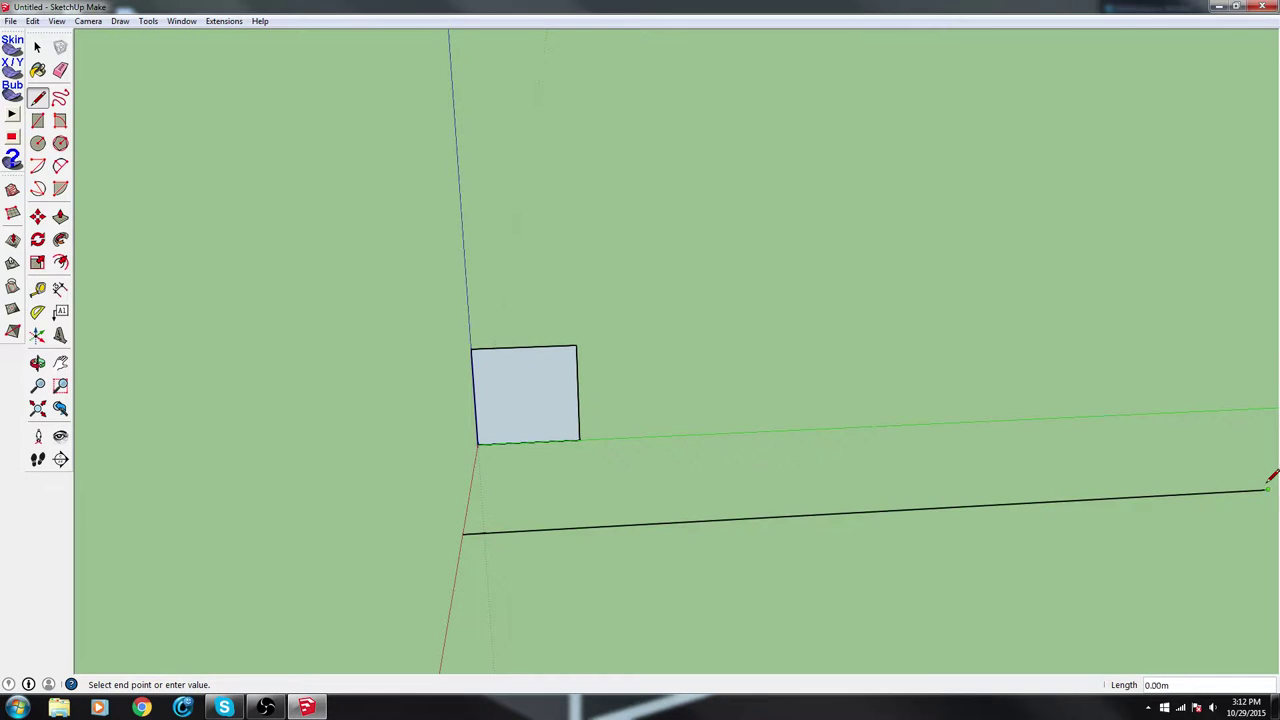
Place a guide parallel to the red axis through the square's far bottom corner, and a second guide 2 m beyond it
{"action": "scroll", "coordinate": [517, 517], "scroll_direction": "up", "scroll_amount": 5}
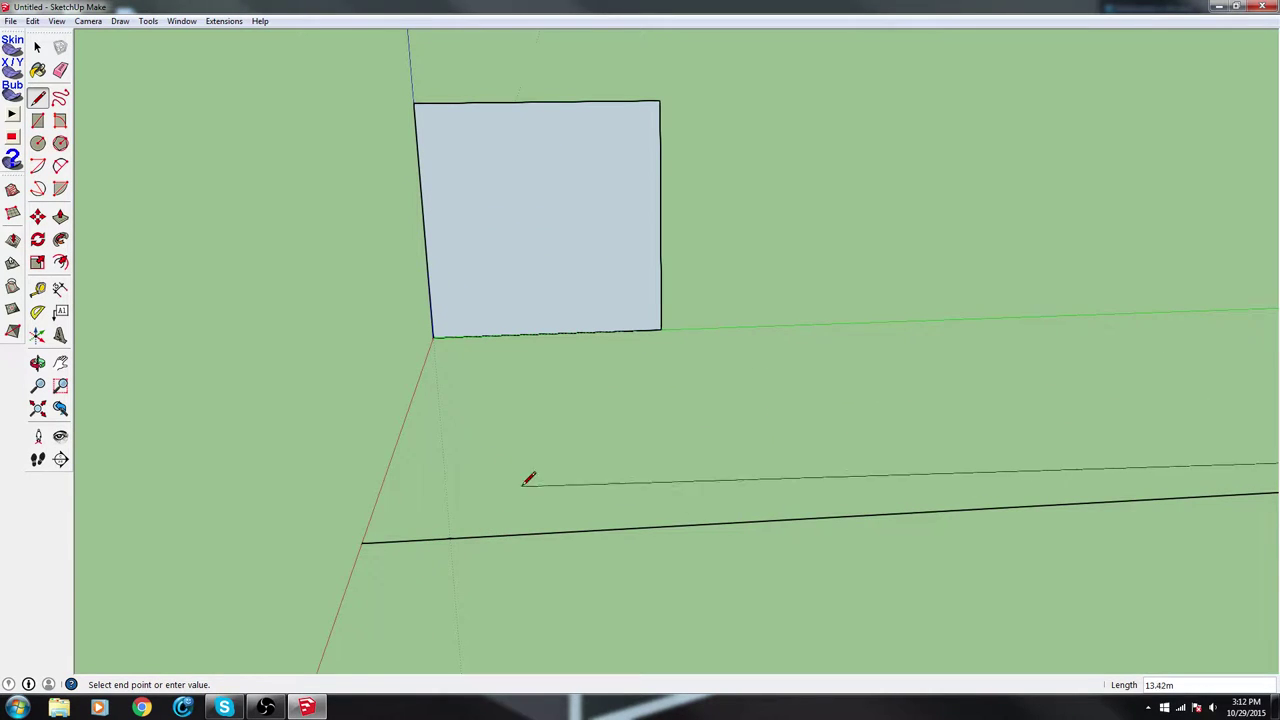
{"action": "key", "text": "t"}
{"action": "left_click", "coordinate": [405, 418]}
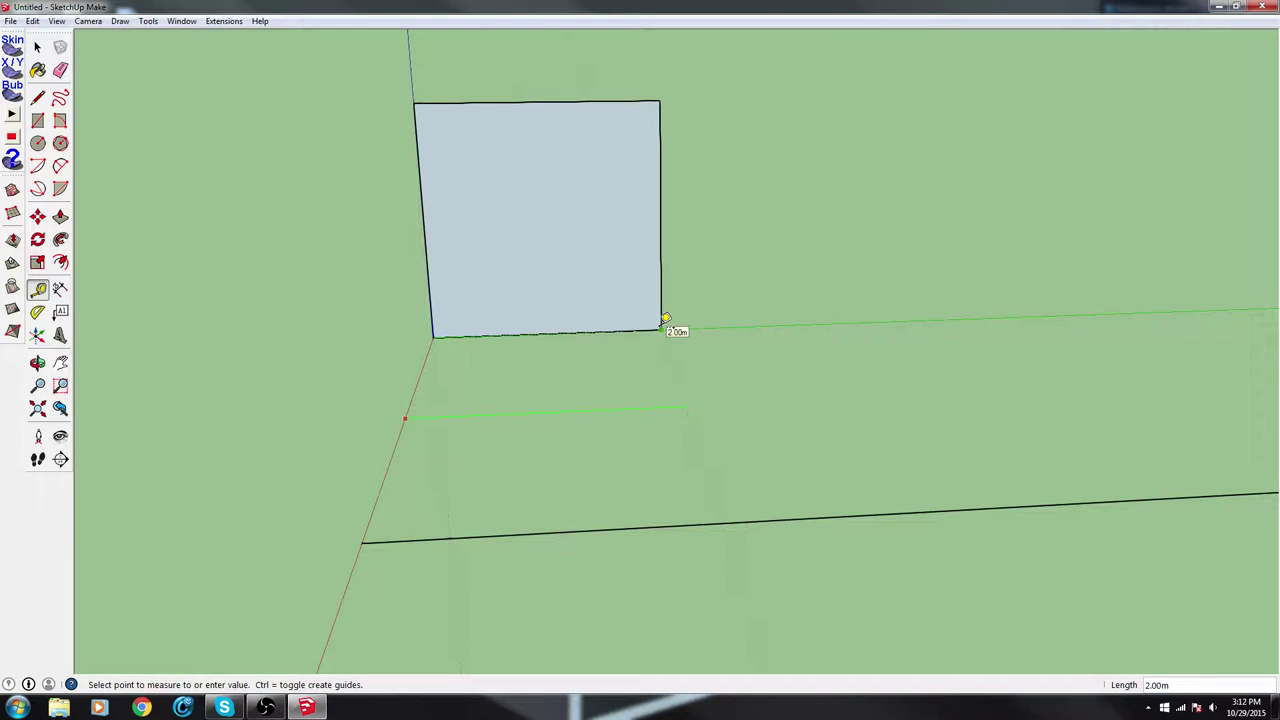
{"action": "left_click", "coordinate": [663, 324]}
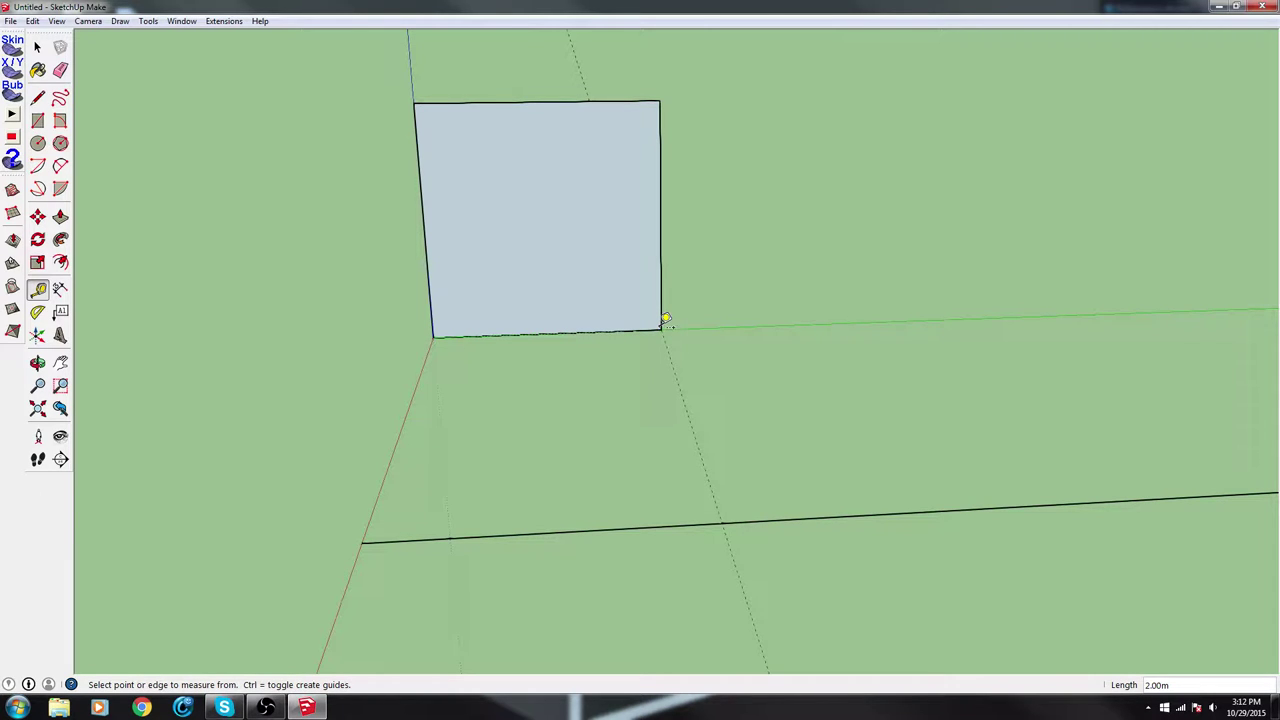
{"action": "left_click", "coordinate": [679, 377]}
{"action": "left_click", "coordinate": [902, 373]}
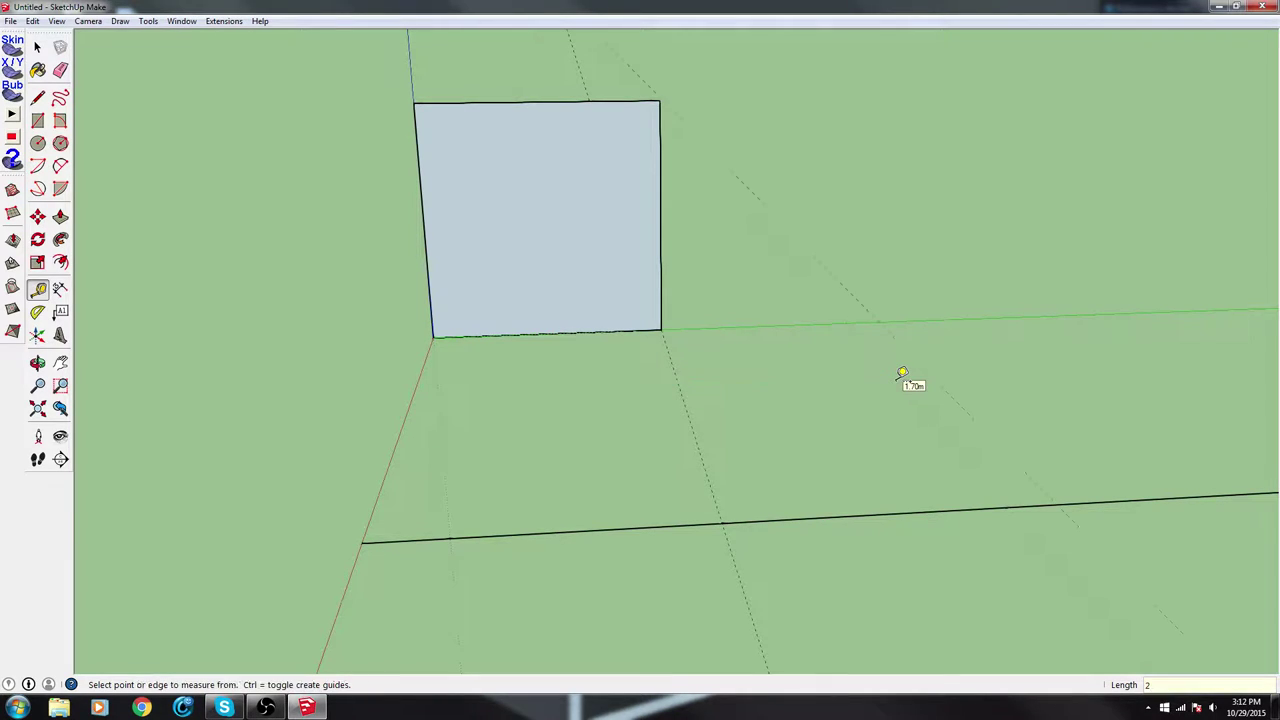
{"action": "type", "text": "2"}
Add three more parallel guides along the green axis, each spaced 2 m beyond the previous one
{"action": "left_click", "coordinate": [922, 366]}
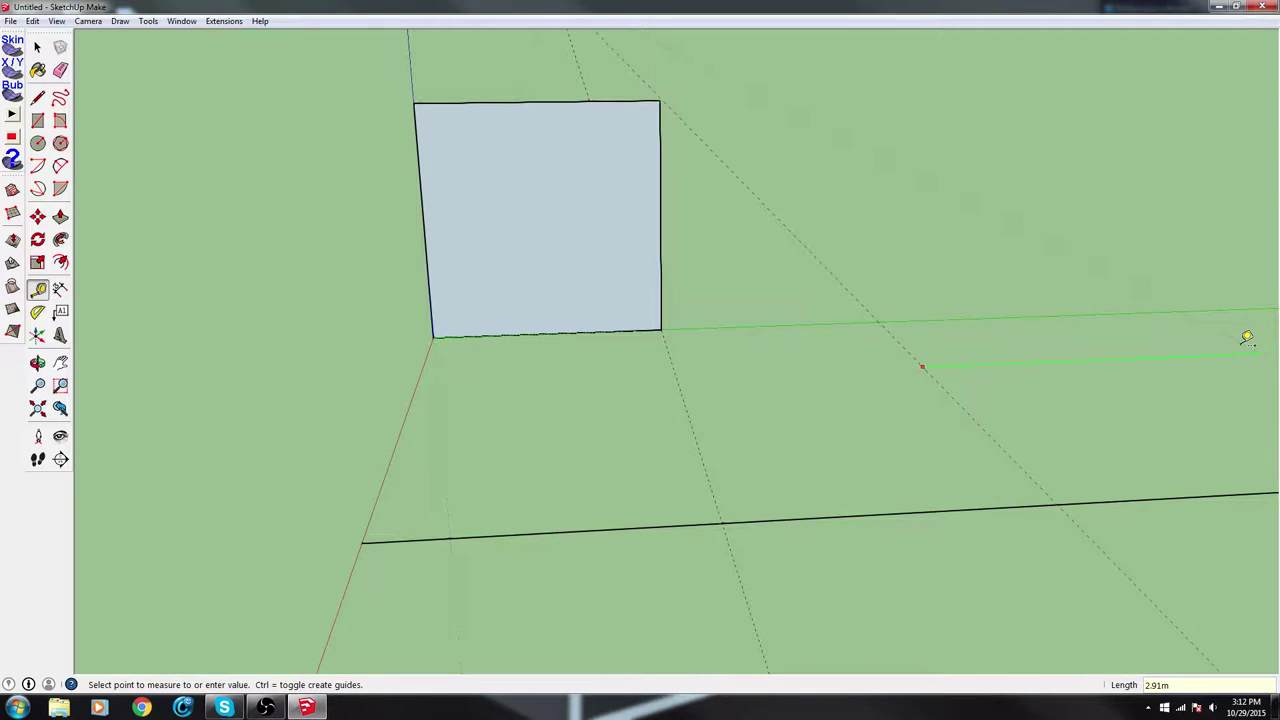
{"action": "left_click", "coordinate": [1247, 338]}
{"action": "middle_click_drag", "start_coordinate": [975, 396], "coordinate": [280, 392]}
{"action": "left_click", "coordinate": [673, 374]}
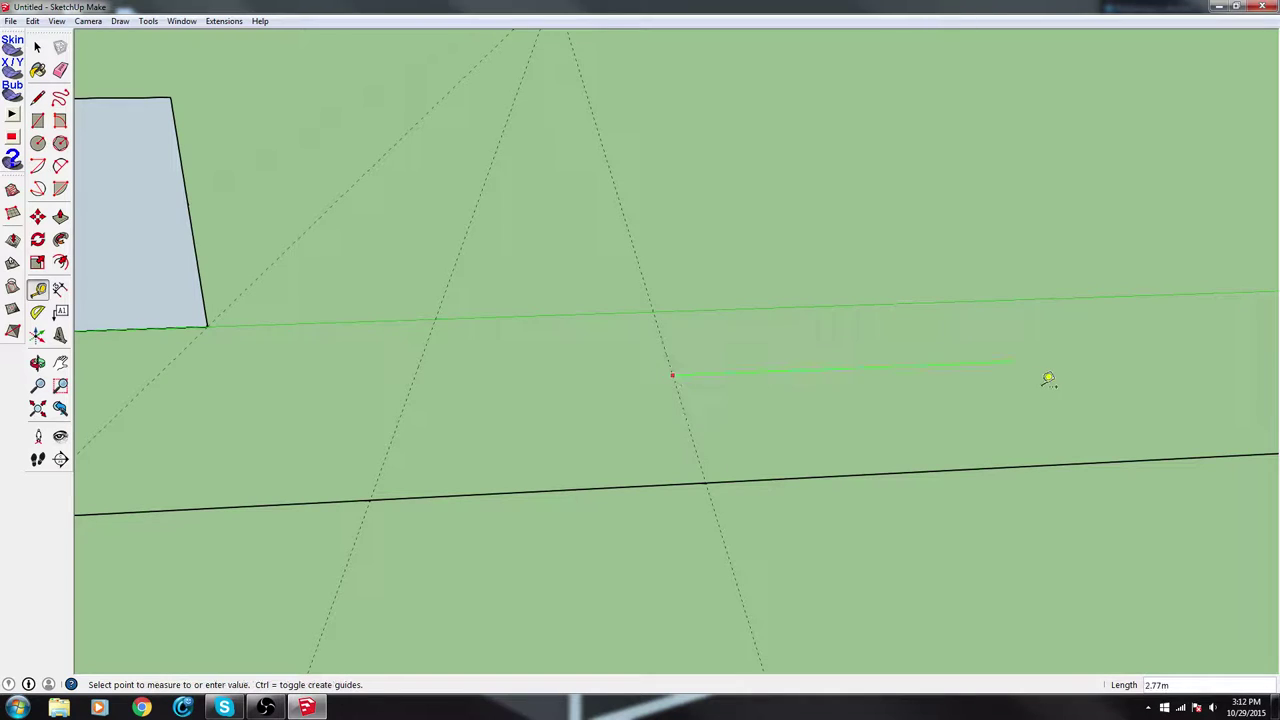
{"action": "left_click", "coordinate": [1047, 379]}
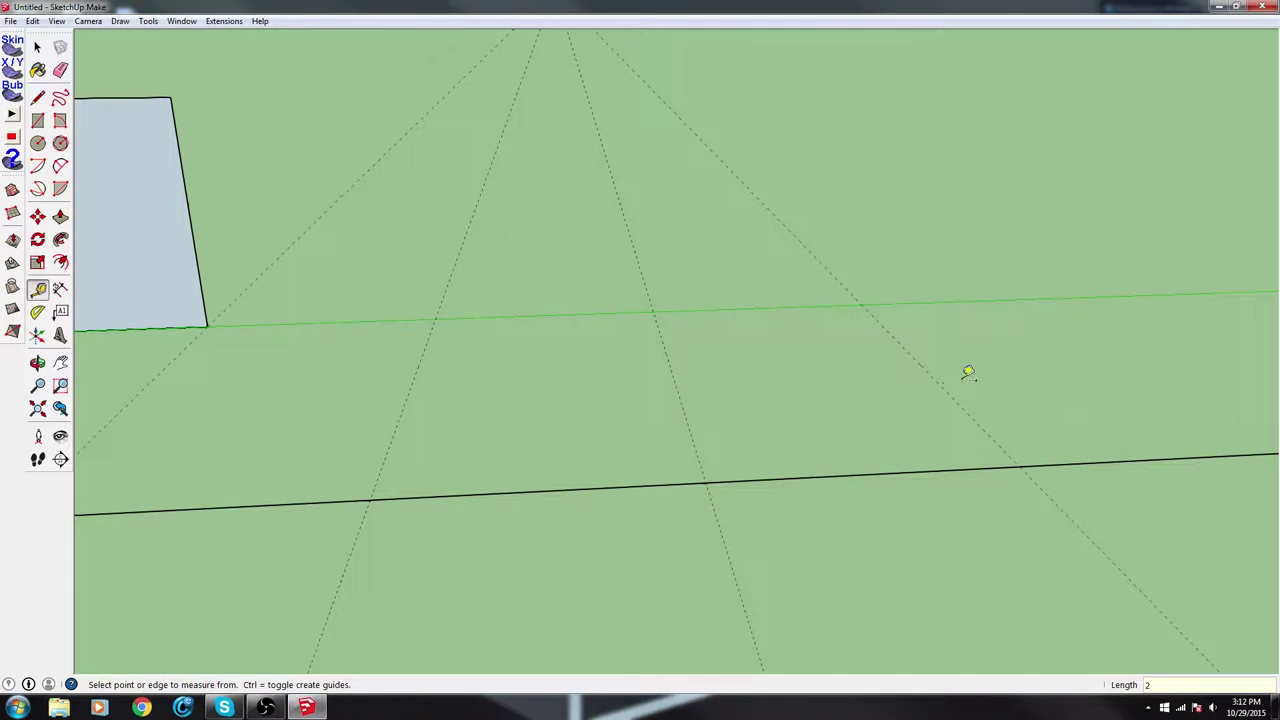
{"action": "left_click", "coordinate": [935, 380]}
{"action": "type", "text": "2"}
{"action": "key", "text": "Return"}
Draw a second upright 2 x 2 m square on the green axis, starting at the second guide
{"action": "middle_click_drag", "start_coordinate": [339, 310], "coordinate": [449, 303]}
{"action": "key", "text": "r"}
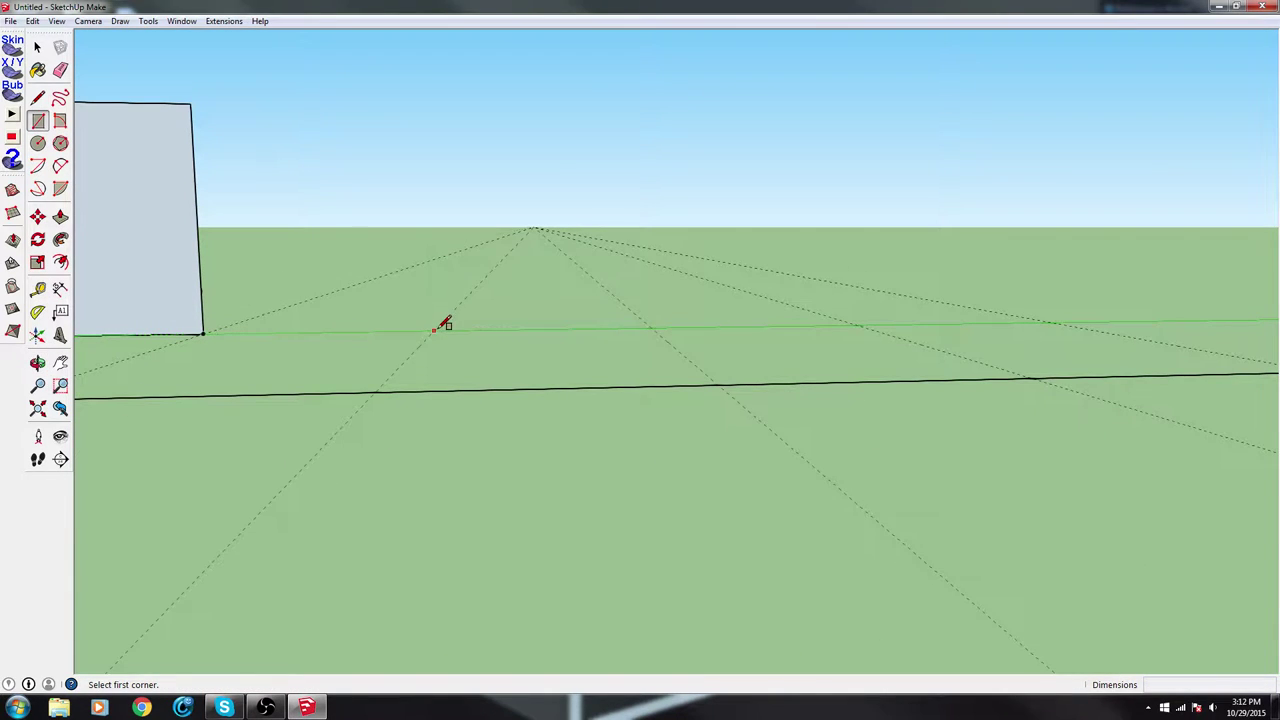
{"action": "left_click", "coordinate": [433, 330]}
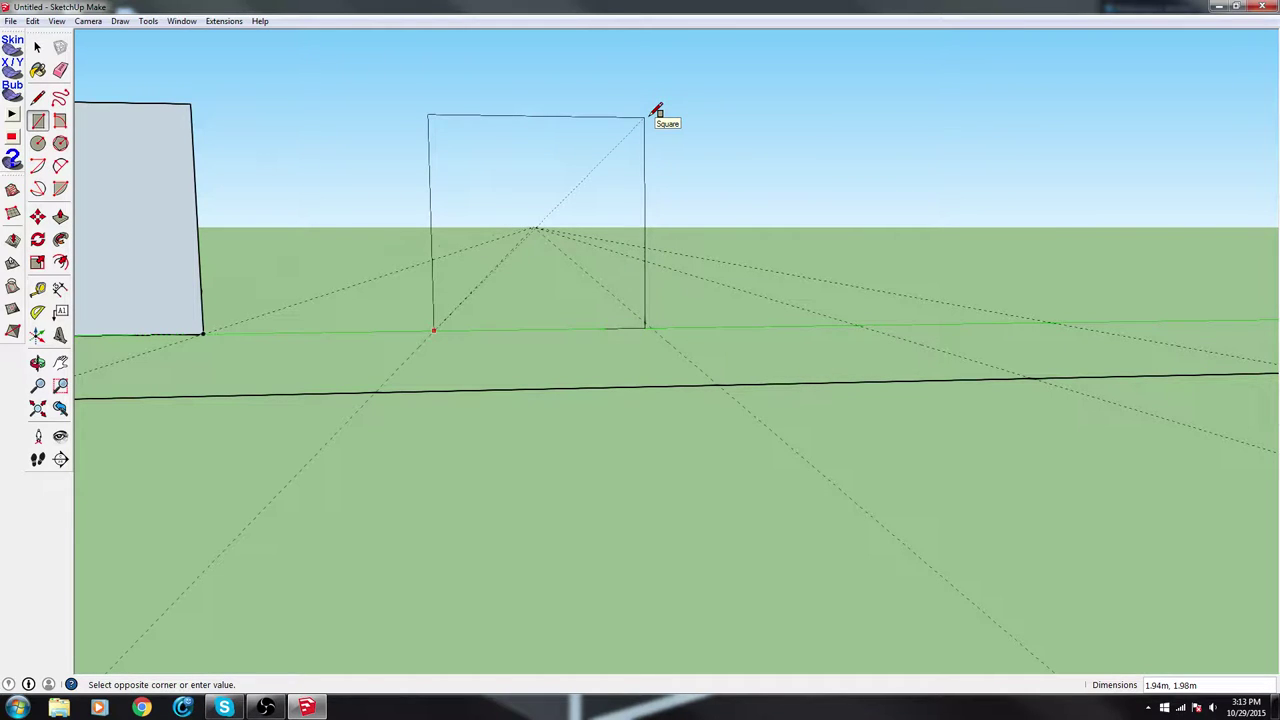
{"action": "type", "text": "2,2"}
{"action": "key", "text": "Return"}
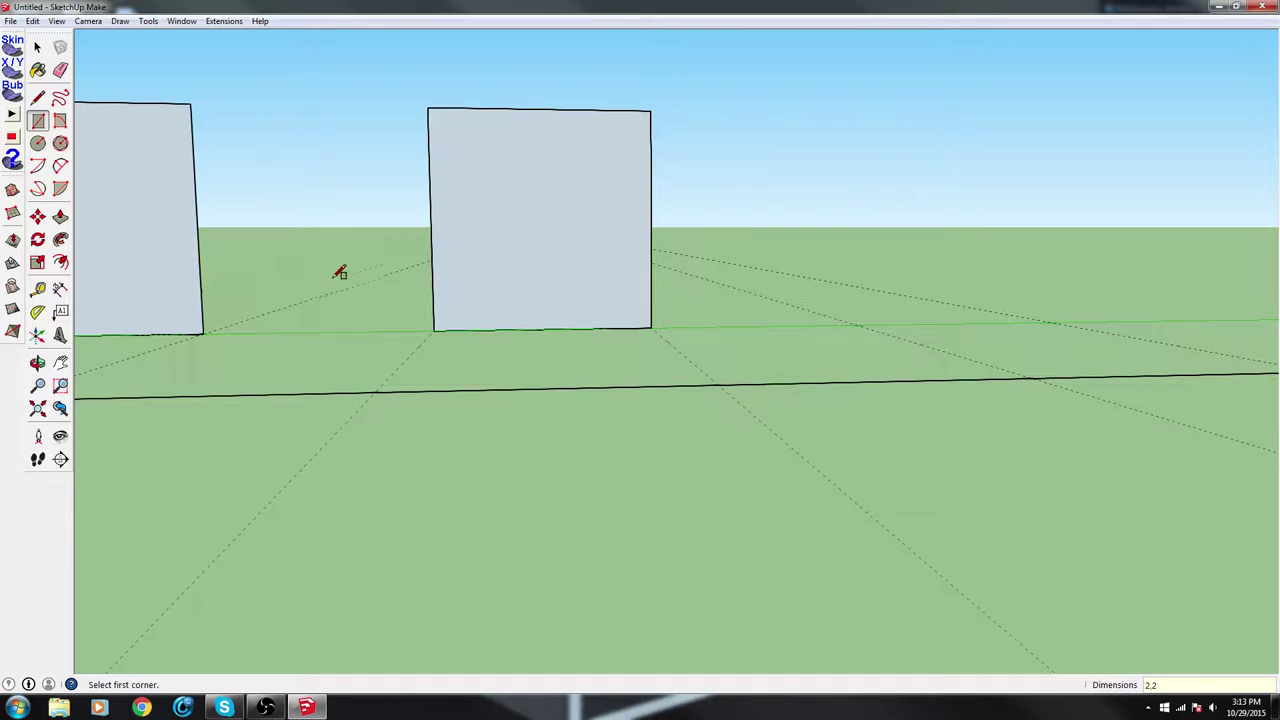
Draw a third upright 2 x 2 m square on the green axis, starting at the fourth guide
{"action": "middle_click_drag", "start_coordinate": [384, 243], "coordinate": [548, 345]}
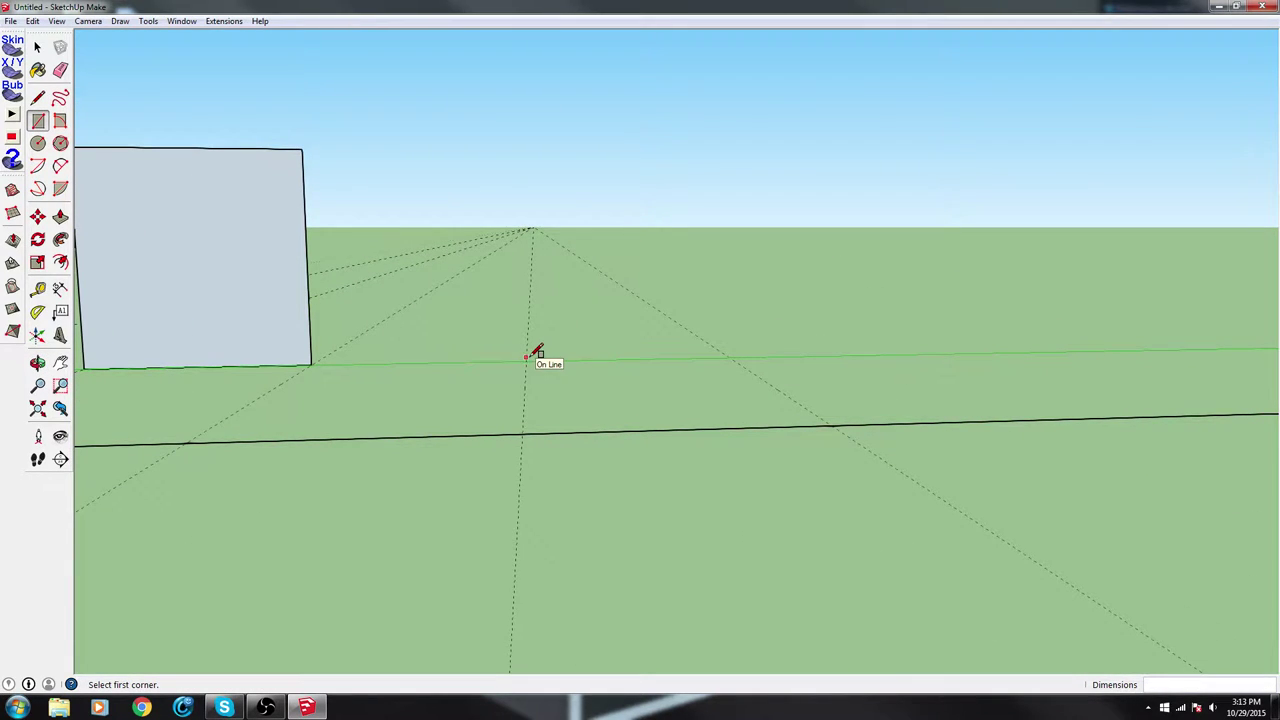
{"action": "scroll", "coordinate": [531, 357], "scroll_direction": "up", "scroll_amount": 3}
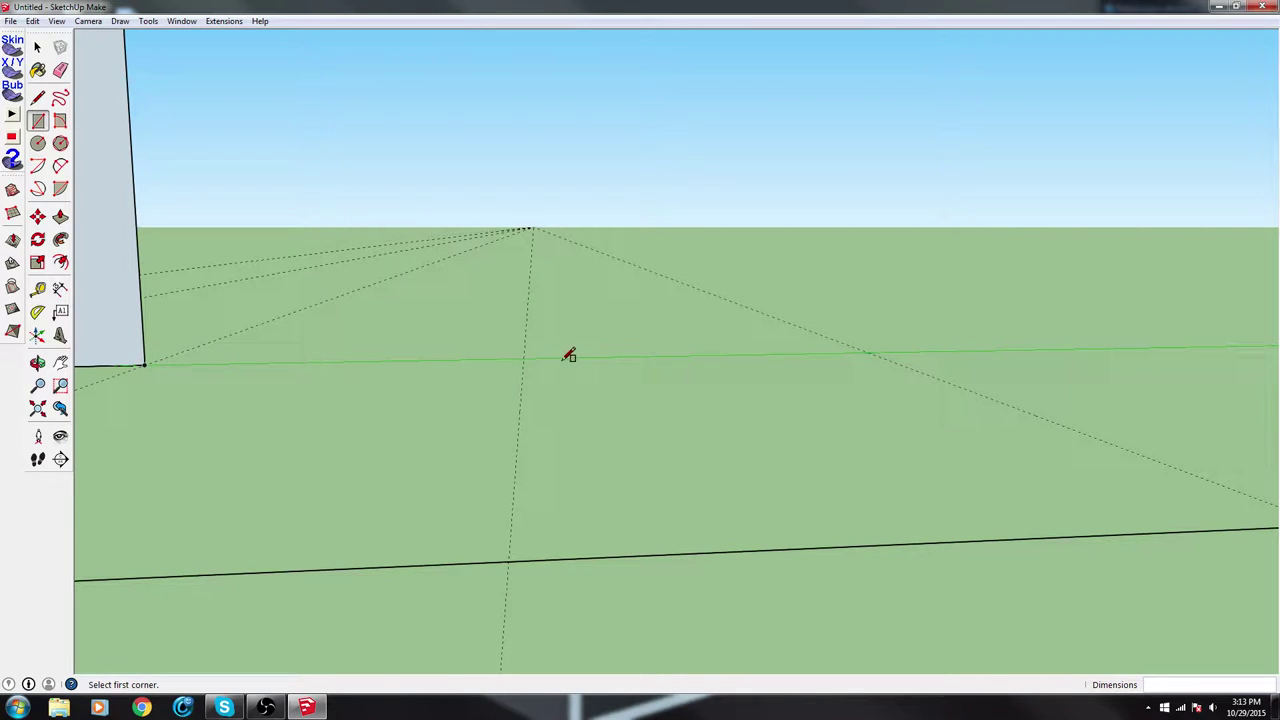
{"action": "left_click", "coordinate": [521, 358]}
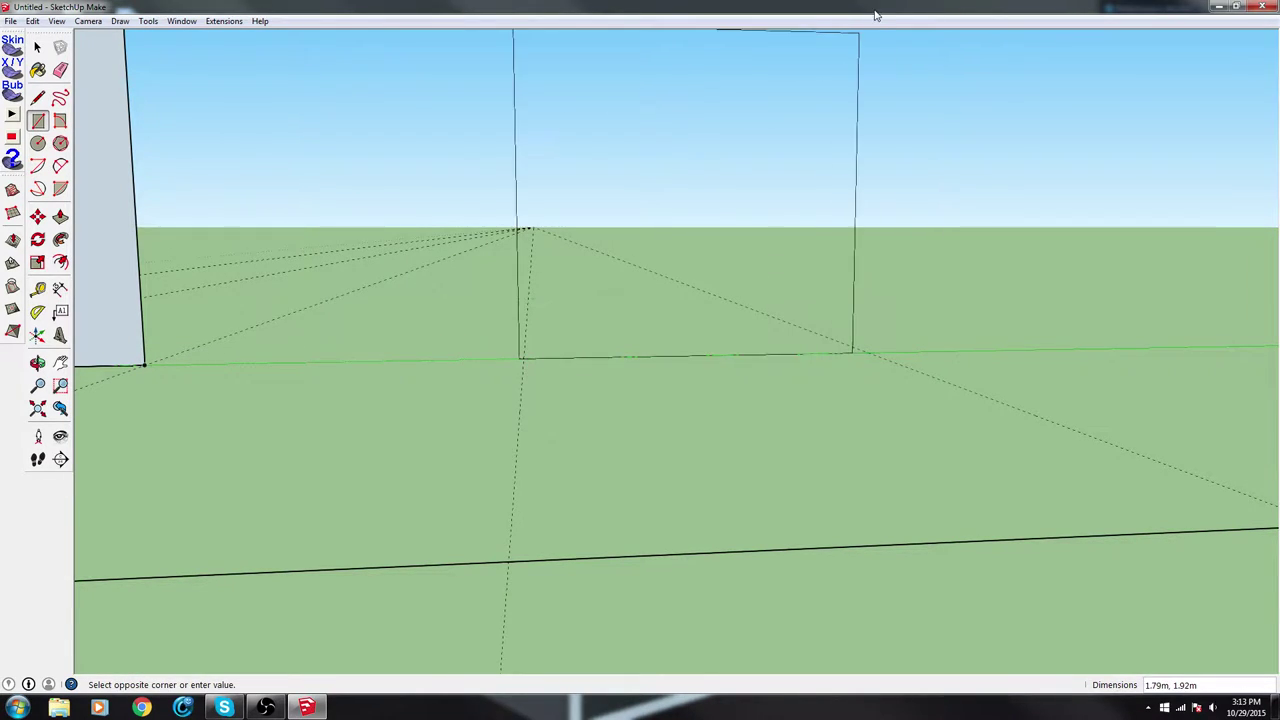
{"action": "left_click", "coordinate": [884, 52]}
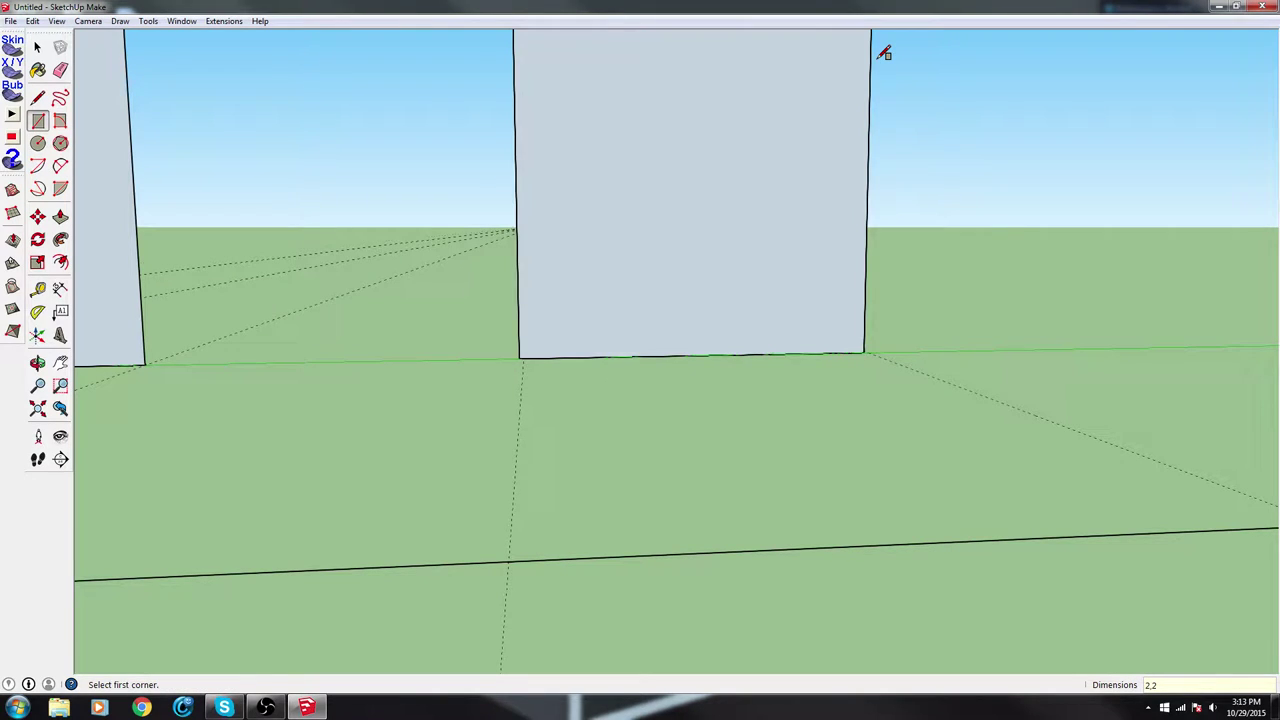
Erase the long ground line and all the guides around the three squares
{"action": "scroll", "coordinate": [811, 129], "scroll_direction": "down", "scroll_amount": 6}
{"action": "middle_click_drag", "start_coordinate": [790, 150], "coordinate": [606, 280]}
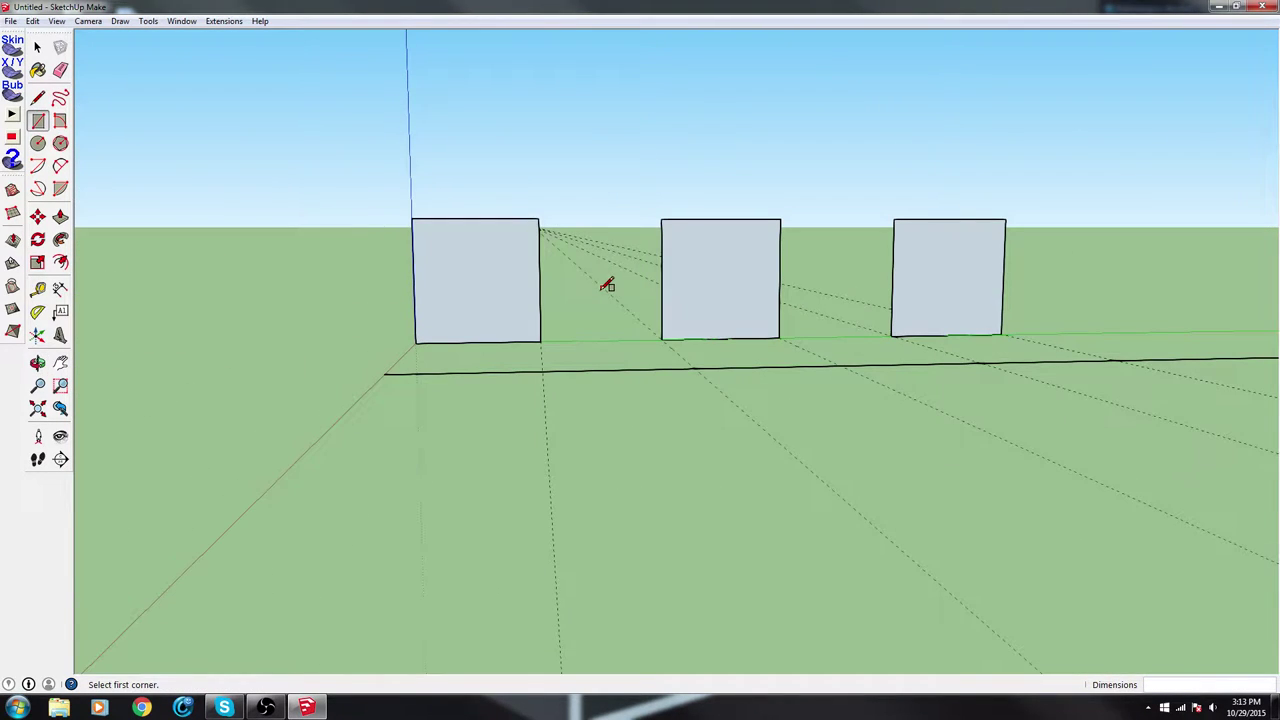
{"action": "key", "text": "e"}
{"action": "left_click_drag", "start_coordinate": [629, 381], "coordinate": [626, 360]}
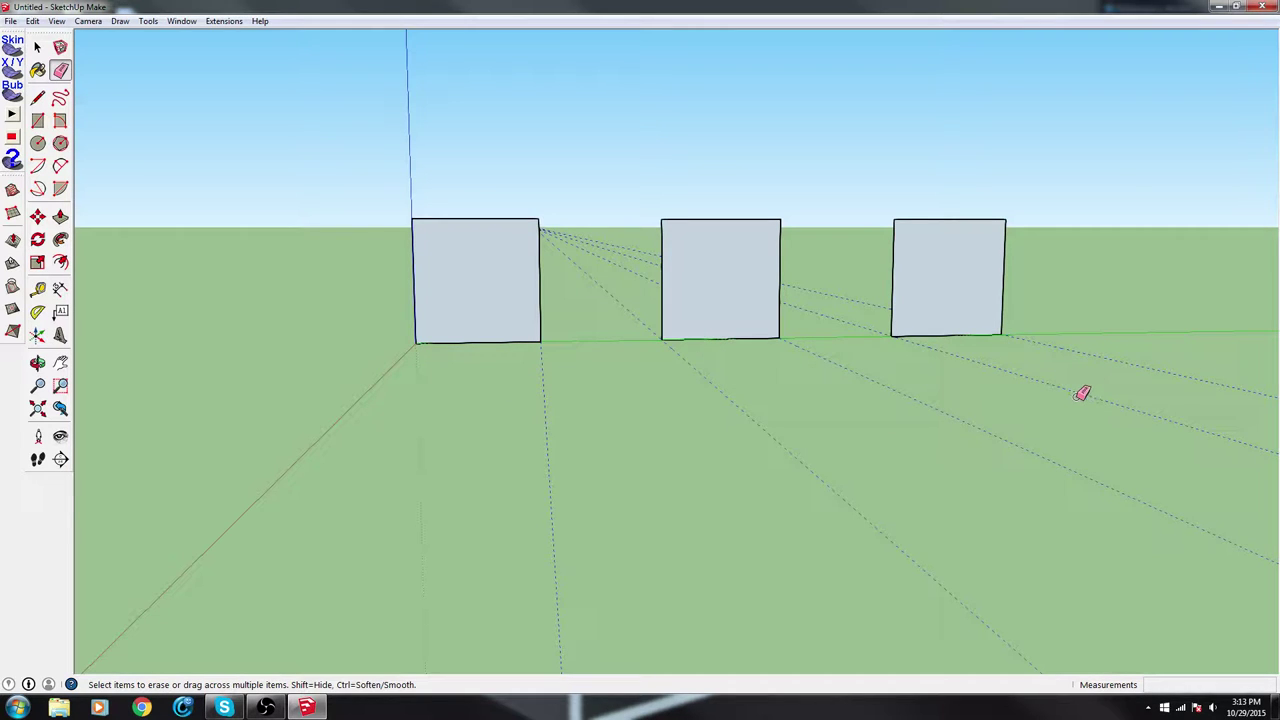
Place a horizontal guide 0.3 m above the bottom edge of the first square
{"action": "mouse_move", "coordinate": [709, 449]}
{"action": "middle_mouse_down"}
{"action": "mouse_move", "coordinate": [913, 455]}
{"action": "mouse_move", "coordinate": [797, 526]}
{"action": "mouse_move", "coordinate": [446, 486]}
{"action": "mouse_move", "coordinate": [823, 466]}
{"action": "middle_mouse_up"}
{"action": "scroll", "coordinate": [750, 285], "scroll_direction": "up", "scroll_amount": 3}
{"action": "scroll", "coordinate": [743, 288], "scroll_direction": "up", "scroll_amount": 2}
{"action": "middle_click_drag", "start_coordinate": [743, 288], "coordinate": [800, 300]}
{"action": "left_click", "coordinate": [601, 400]}
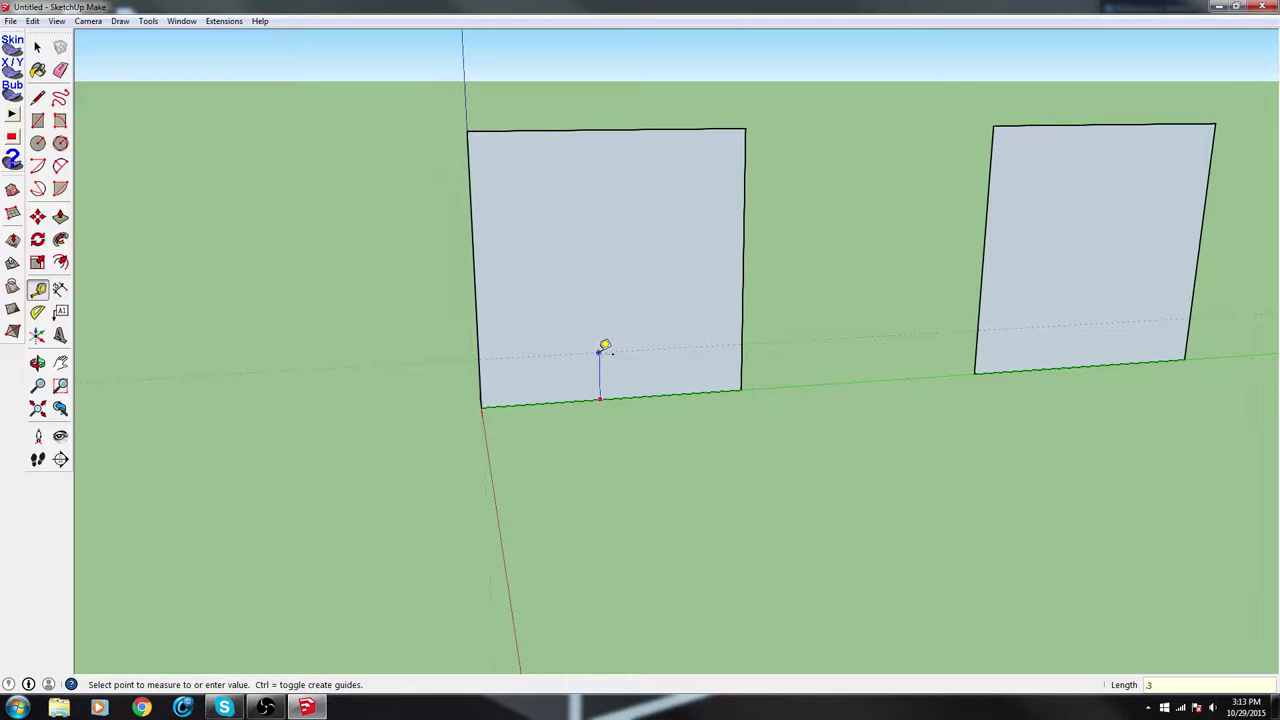
{"action": "key", "text": "Return"}
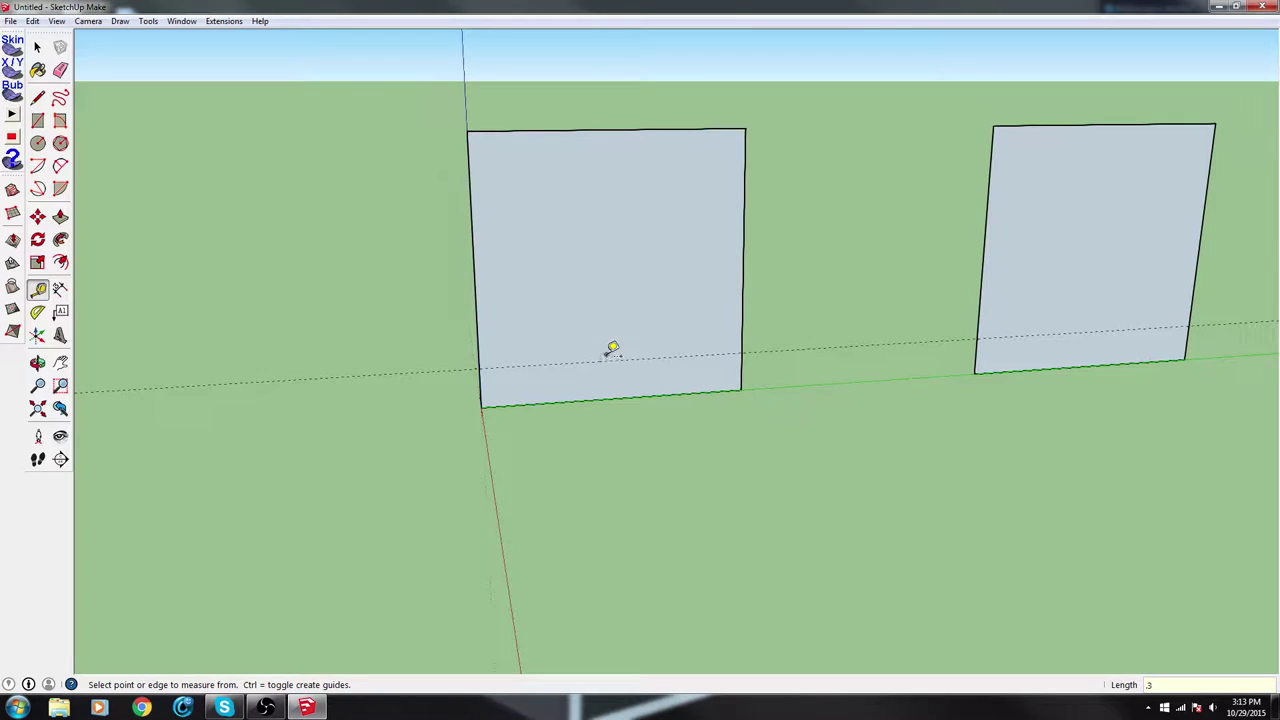
Place a second horizontal guide 0.15 m above the existing horizontal guide on the first square
{"action": "left_click", "coordinate": [620, 357]}
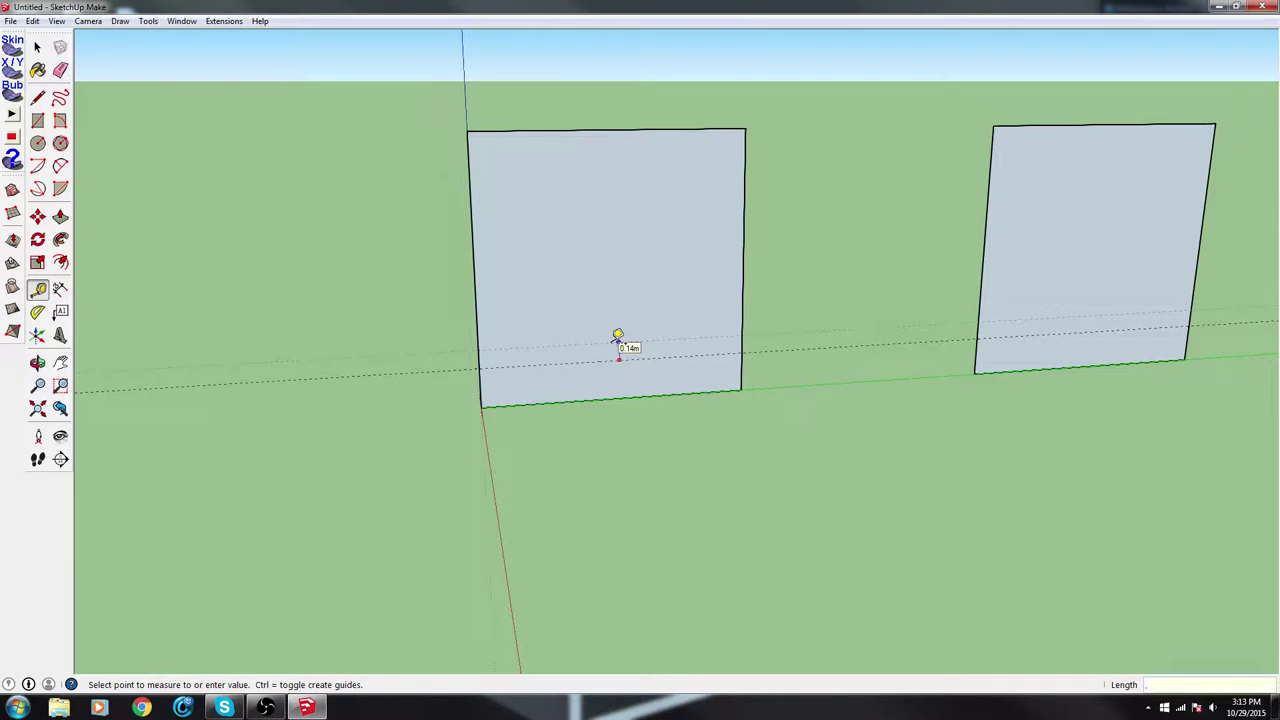
{"action": "key", "text": "Return"}
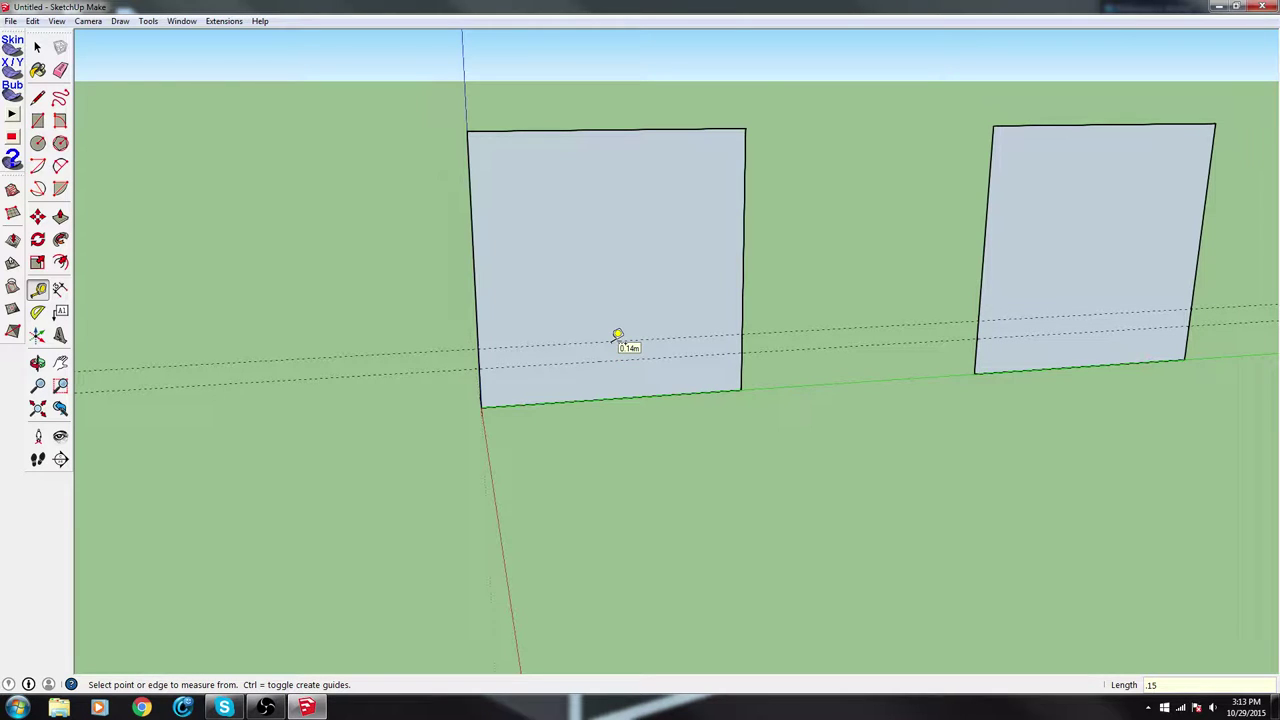
Draw a rectangle across the full width of the second square, filling the band between the two horizontal guides
{"action": "scroll", "coordinate": [620, 340], "scroll_direction": "up", "scroll_amount": 4}
{"action": "middle_click_drag", "start_coordinate": [709, 317], "coordinate": [706, 277]}
{"action": "scroll", "coordinate": [706, 277], "scroll_direction": "down", "scroll_amount": 4}
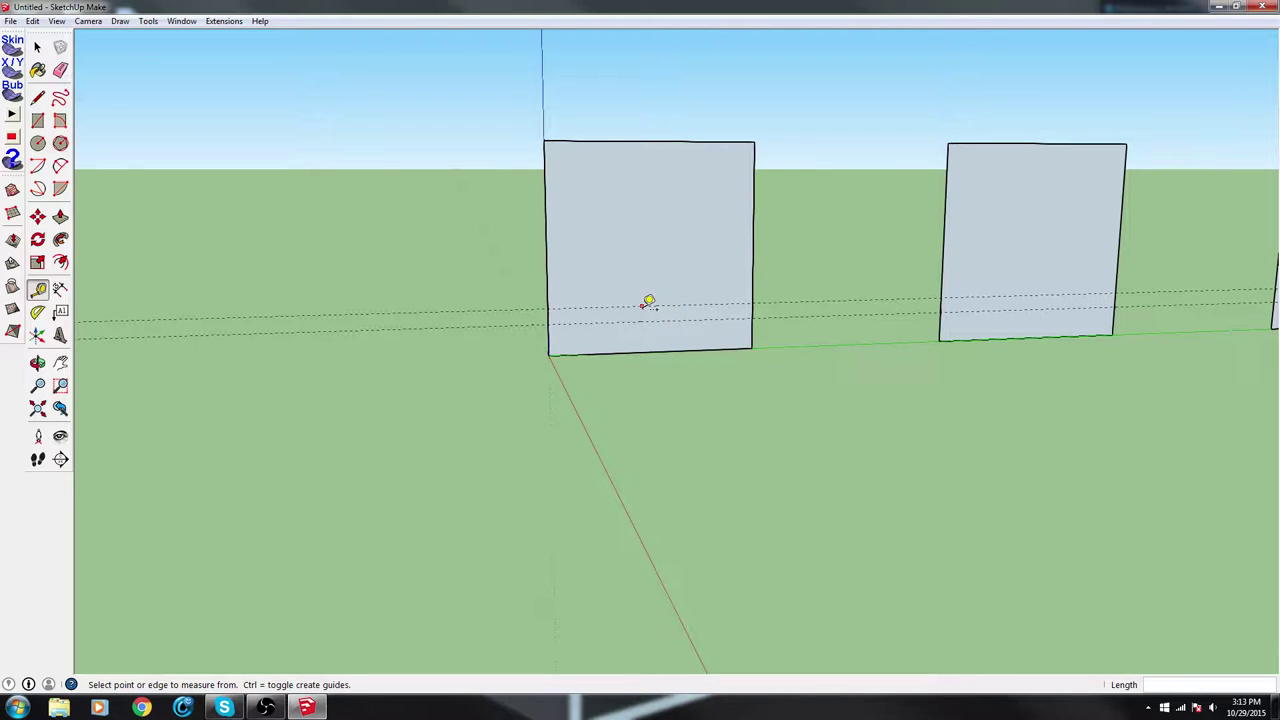
{"action": "middle_click_drag", "start_coordinate": [734, 317], "coordinate": [578, 303]}
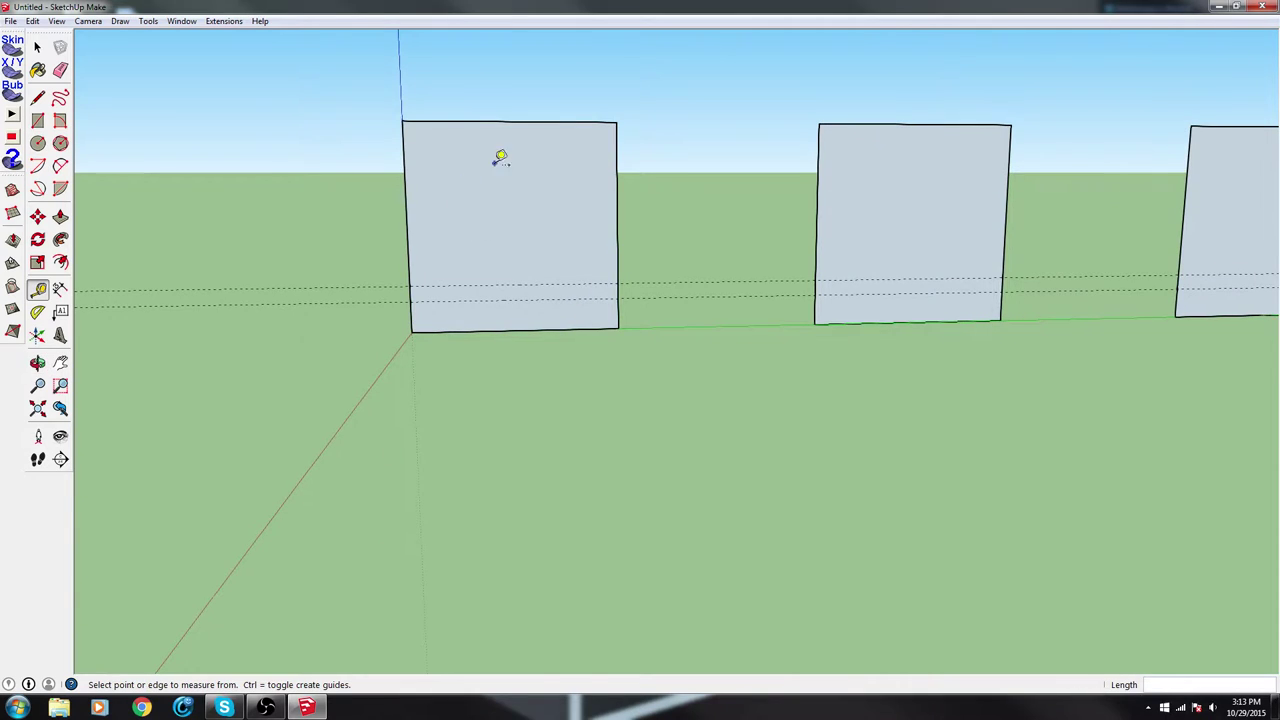
{"action": "middle_click_drag", "start_coordinate": [1022, 312], "coordinate": [744, 325]}
{"action": "key", "text": "r"}
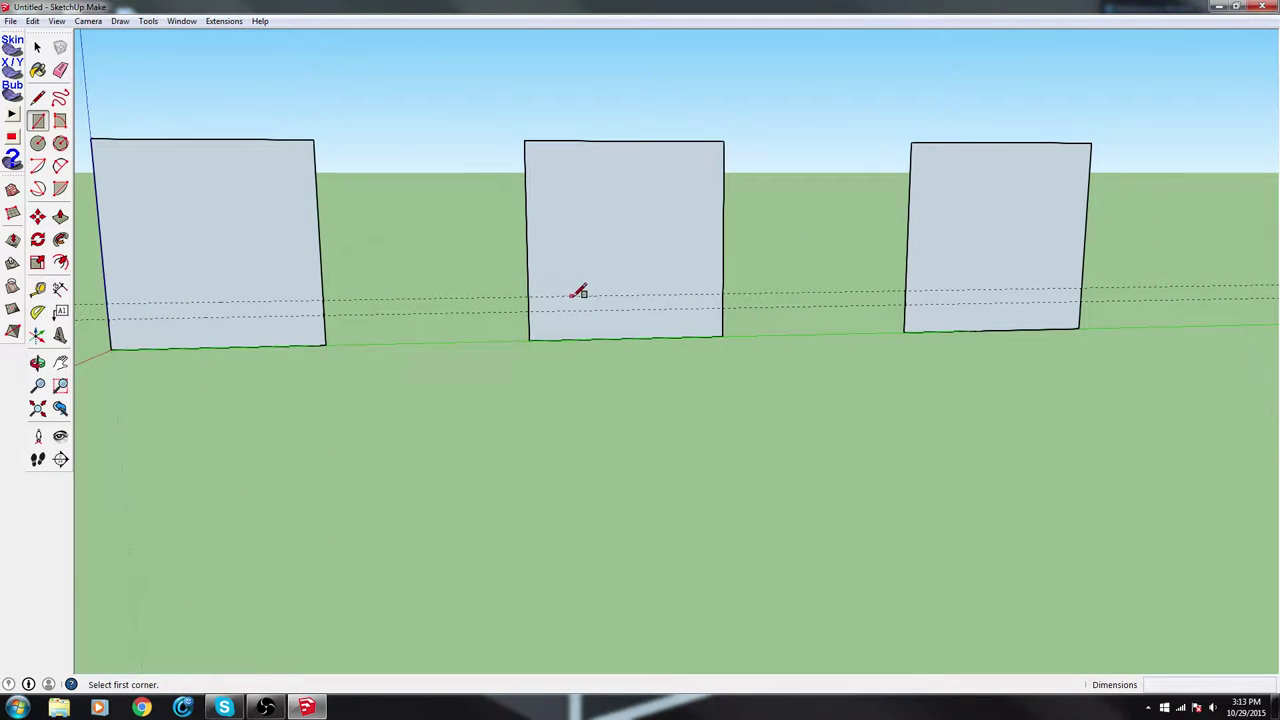
{"action": "left_click", "coordinate": [528, 297]}
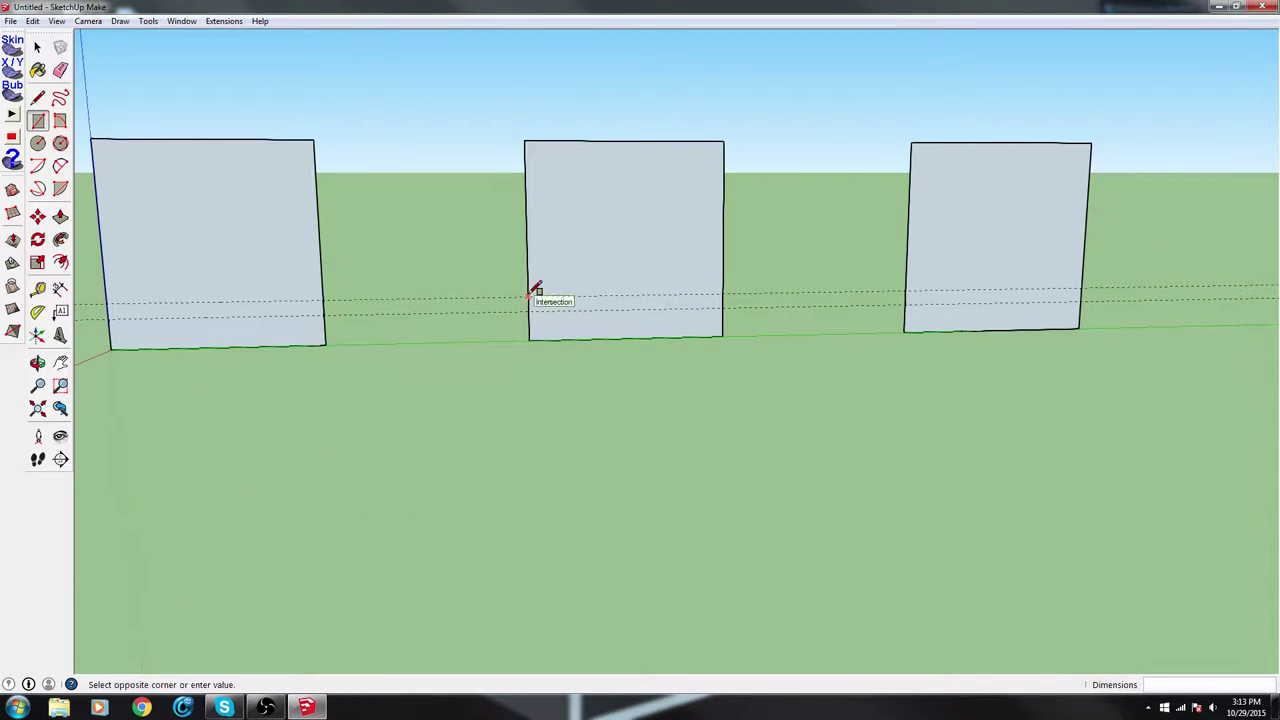
{"action": "left_click", "coordinate": [726, 303]}
Draw a rectangle across the full width of the third square between the two horizontal guides
{"action": "middle_click_drag", "start_coordinate": [1031, 291], "coordinate": [675, 300]}
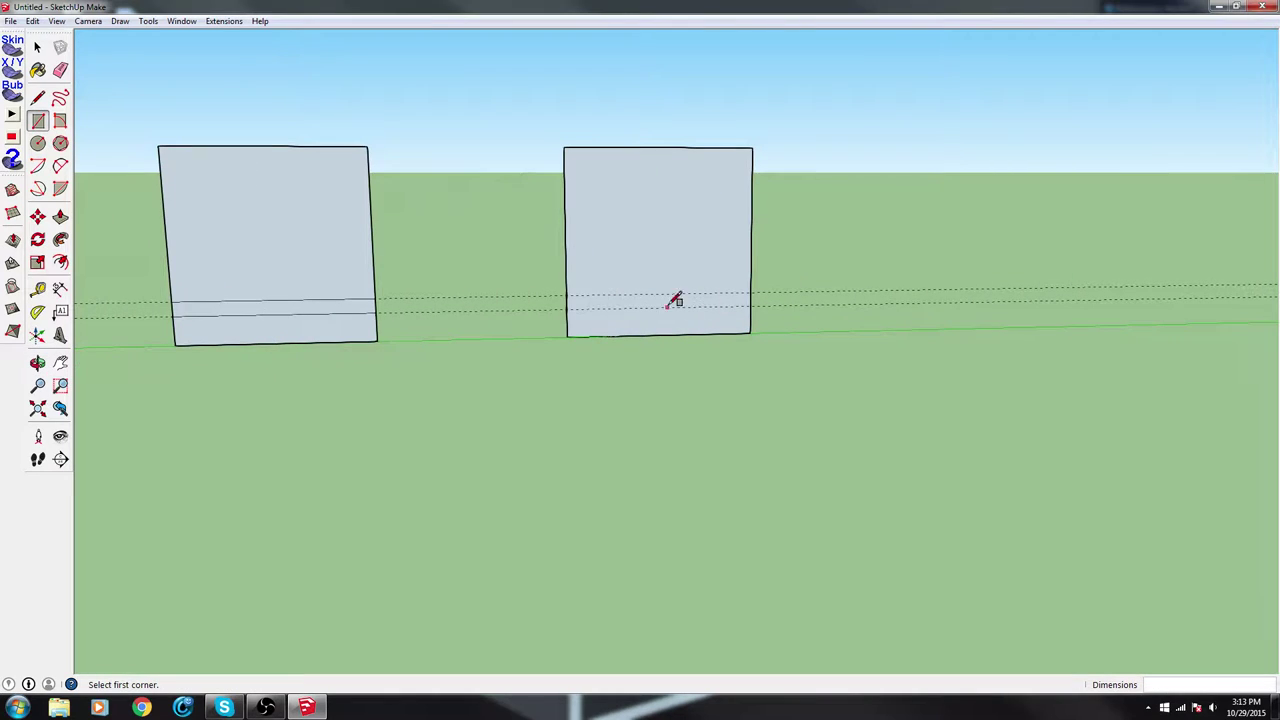
{"action": "left_click", "coordinate": [565, 296]}
{"action": "left_click", "coordinate": [752, 304]}
Place a guide parallel to the red axis through the third square's bottom corner farthest from the origin
{"action": "middle_click_drag", "start_coordinate": [566, 337], "coordinate": [638, 354]}
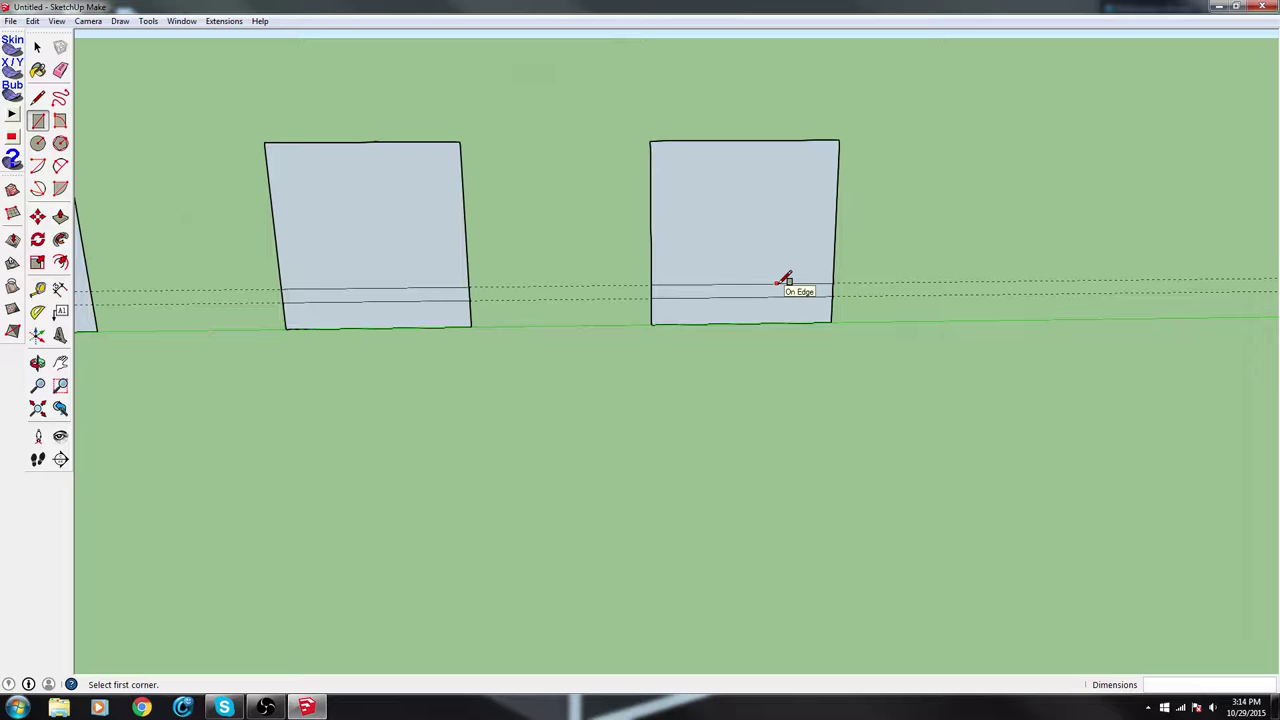
{"action": "middle_click_drag", "start_coordinate": [923, 289], "coordinate": [290, 312]}
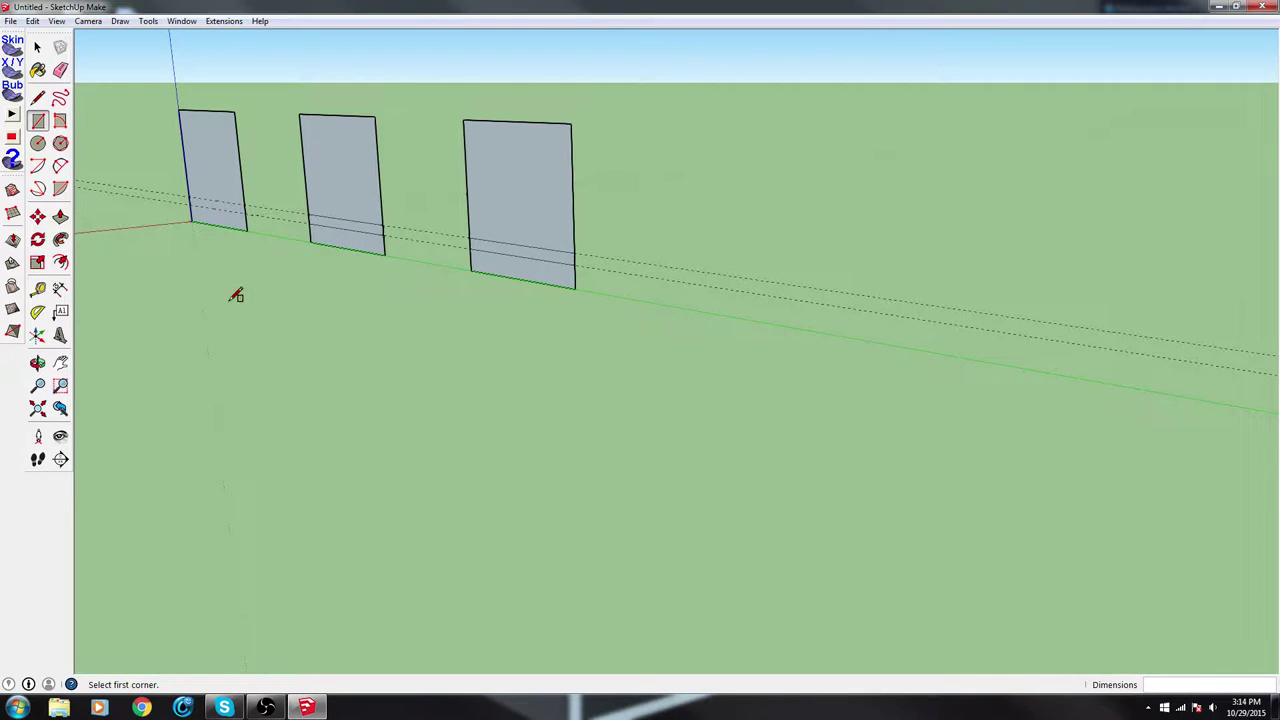
{"action": "key", "text": "t"}
{"action": "left_click", "coordinate": [126, 228]}
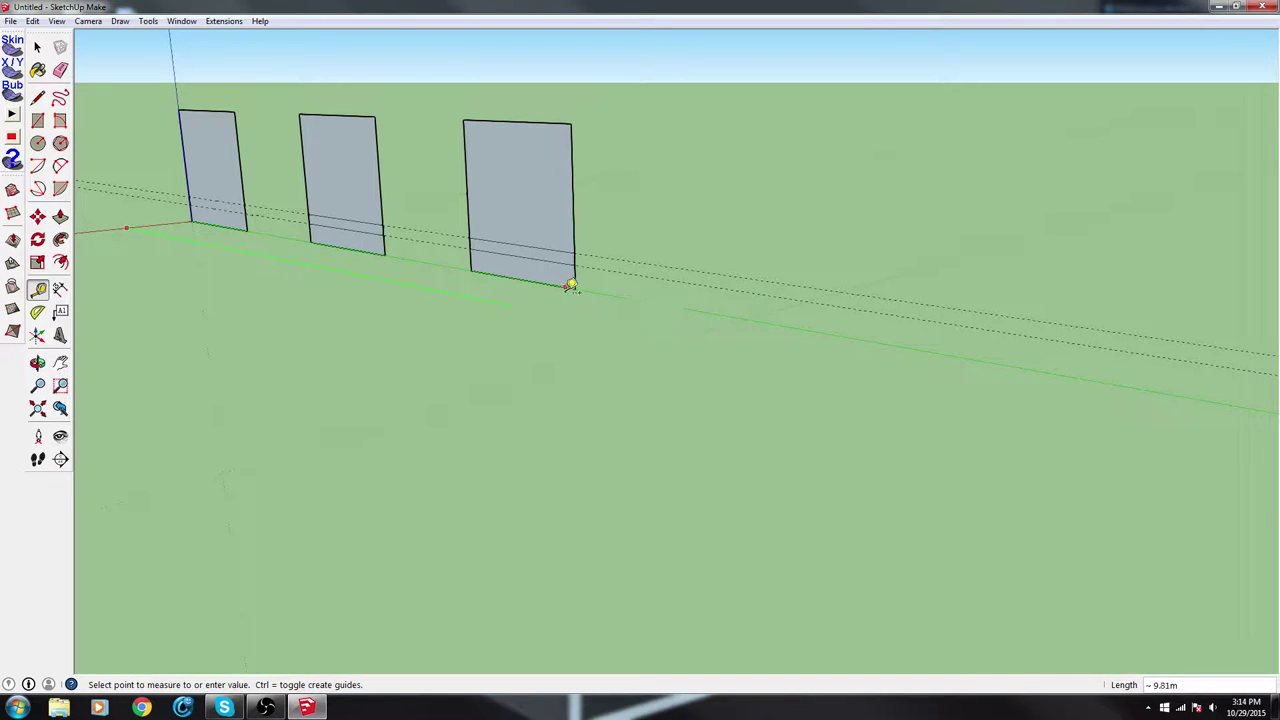
{"action": "left_click", "coordinate": [583, 281]}
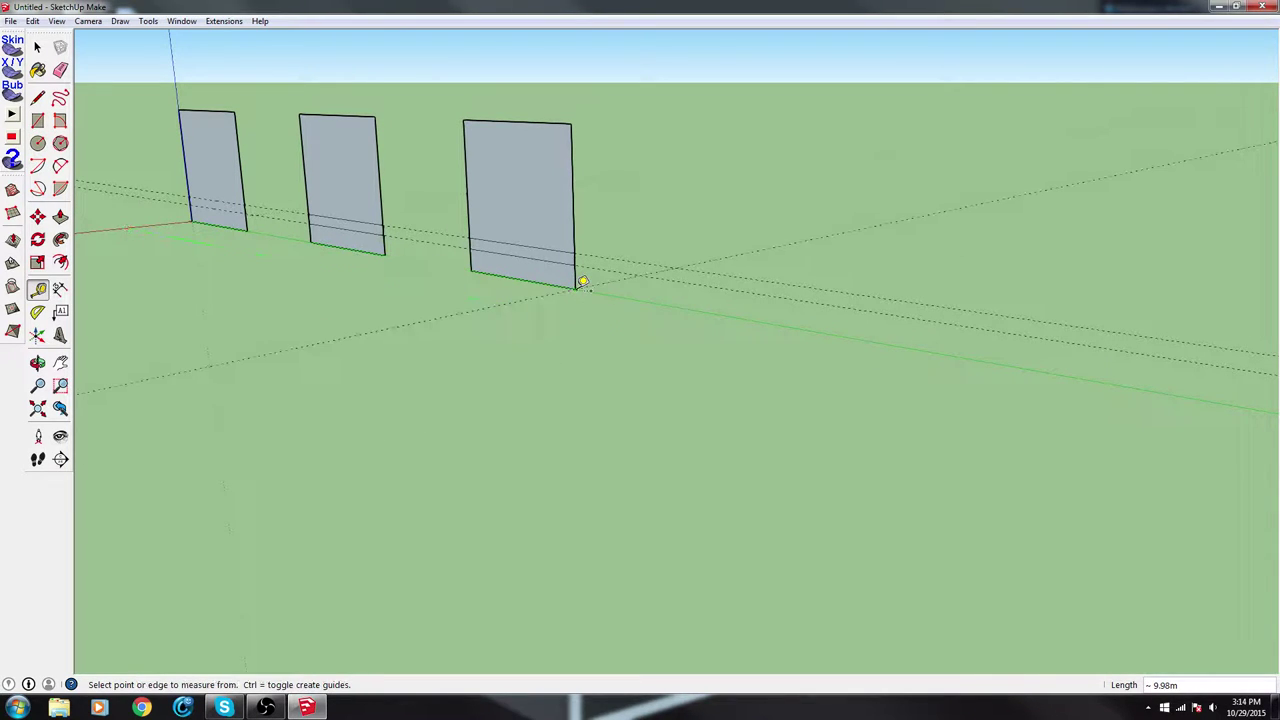
Place three more parallel ground guides beyond the third square, each offset 2 m from the previous one
{"action": "left_click", "coordinate": [487, 308]}
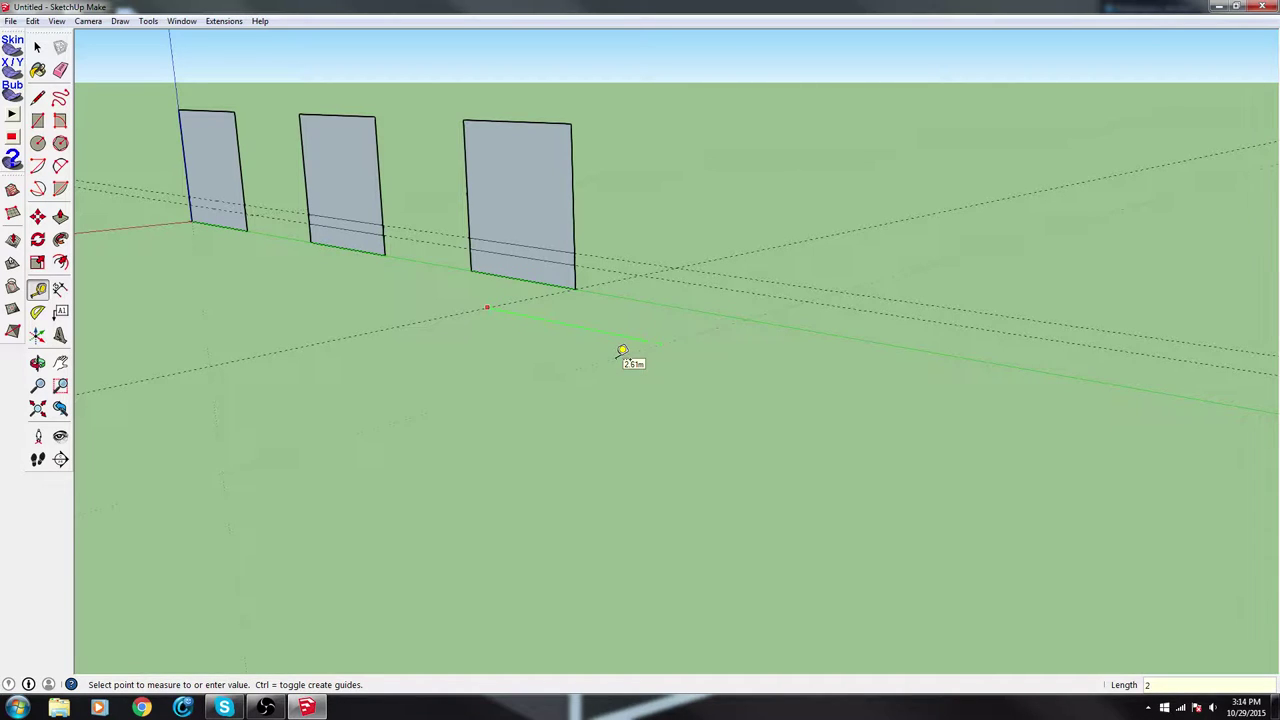
{"action": "type", "text": "2"}
{"action": "key", "text": "Return"}
{"action": "left_click", "coordinate": [582, 344]}
{"action": "key", "text": "Return"}
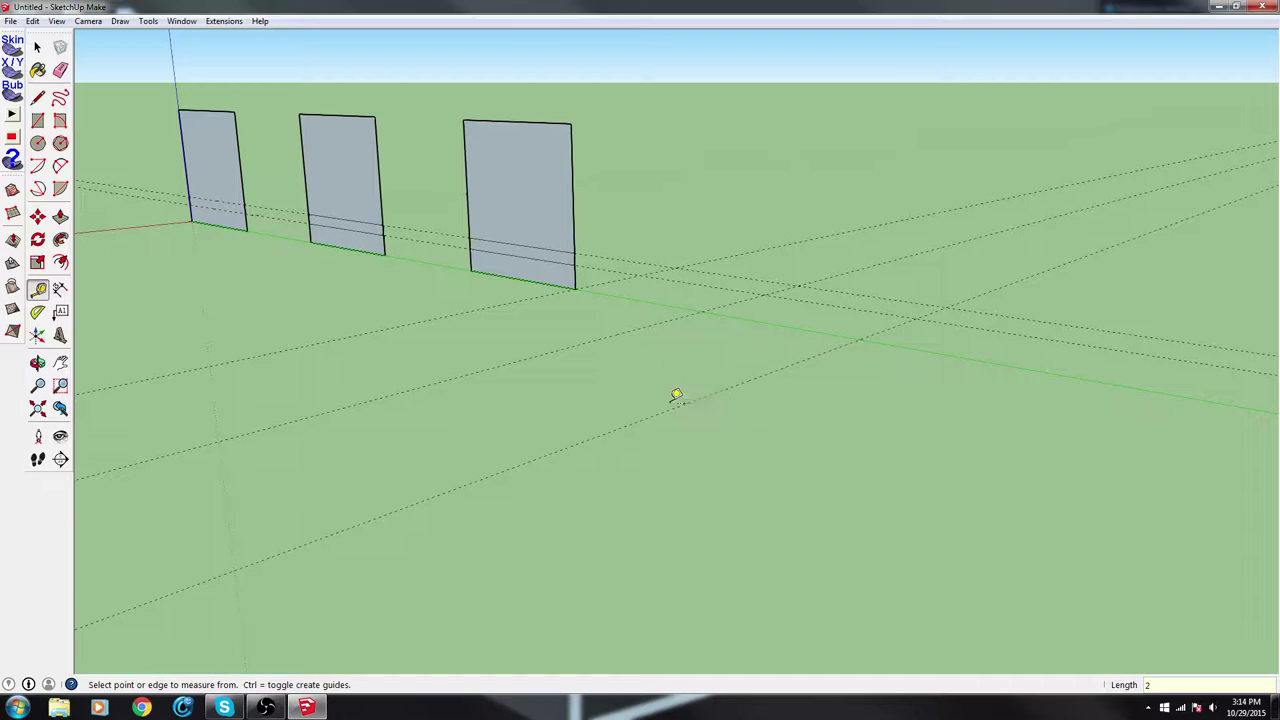
{"action": "left_click", "coordinate": [667, 410]}
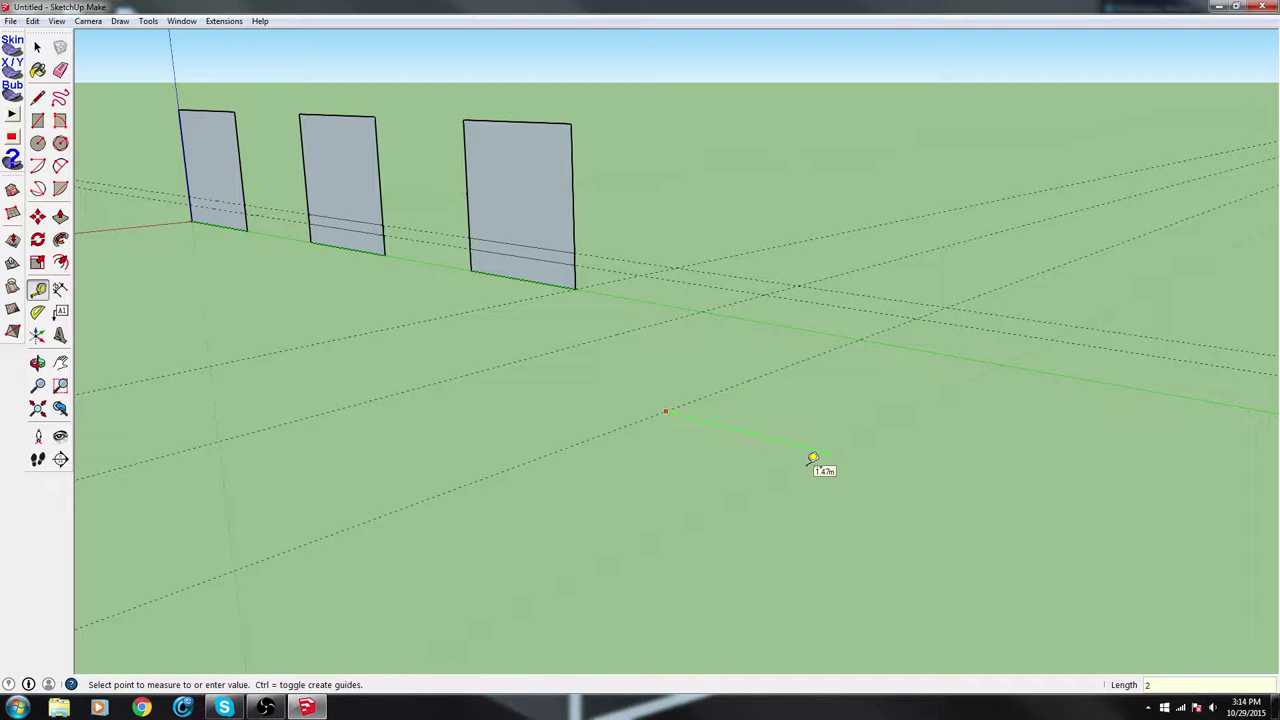
{"action": "key", "text": "Return"}
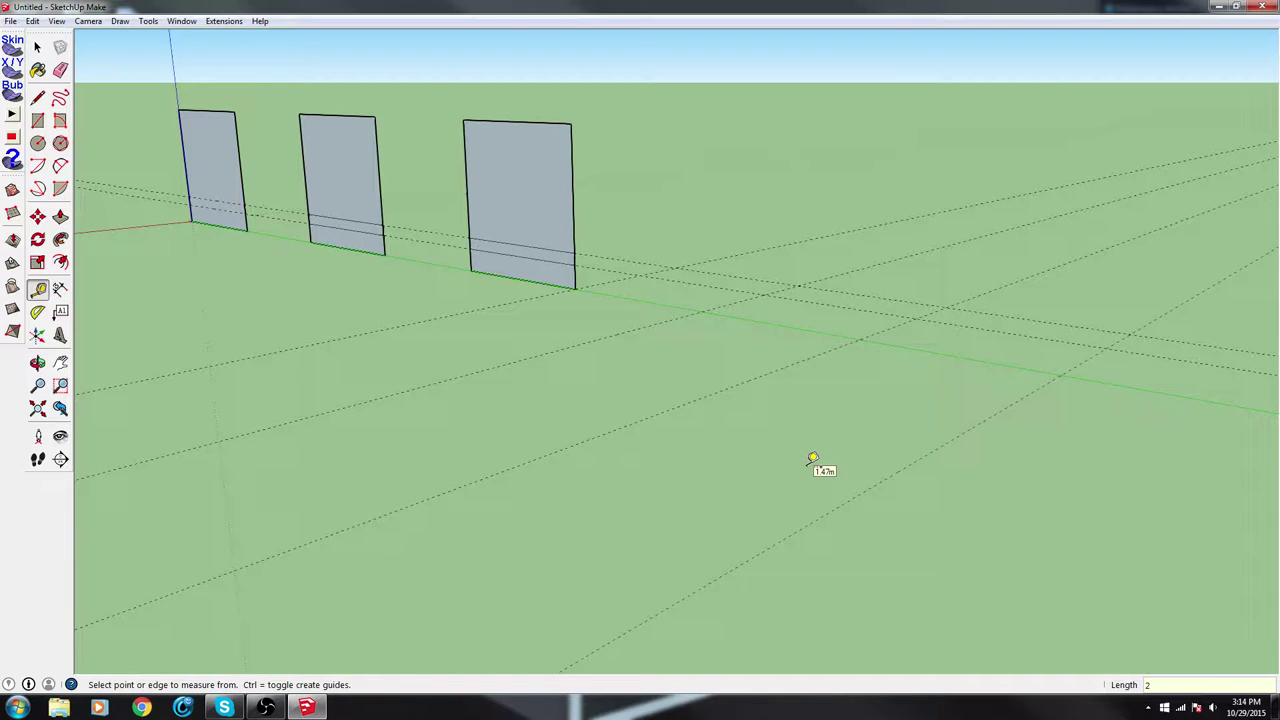
Draw a fourth upright 2 x 2 m square on the green axis, starting at the guide 2 m past the third square
{"action": "middle_click_drag", "start_coordinate": [813, 460], "coordinate": [626, 429]}
{"action": "key", "text": "r"}
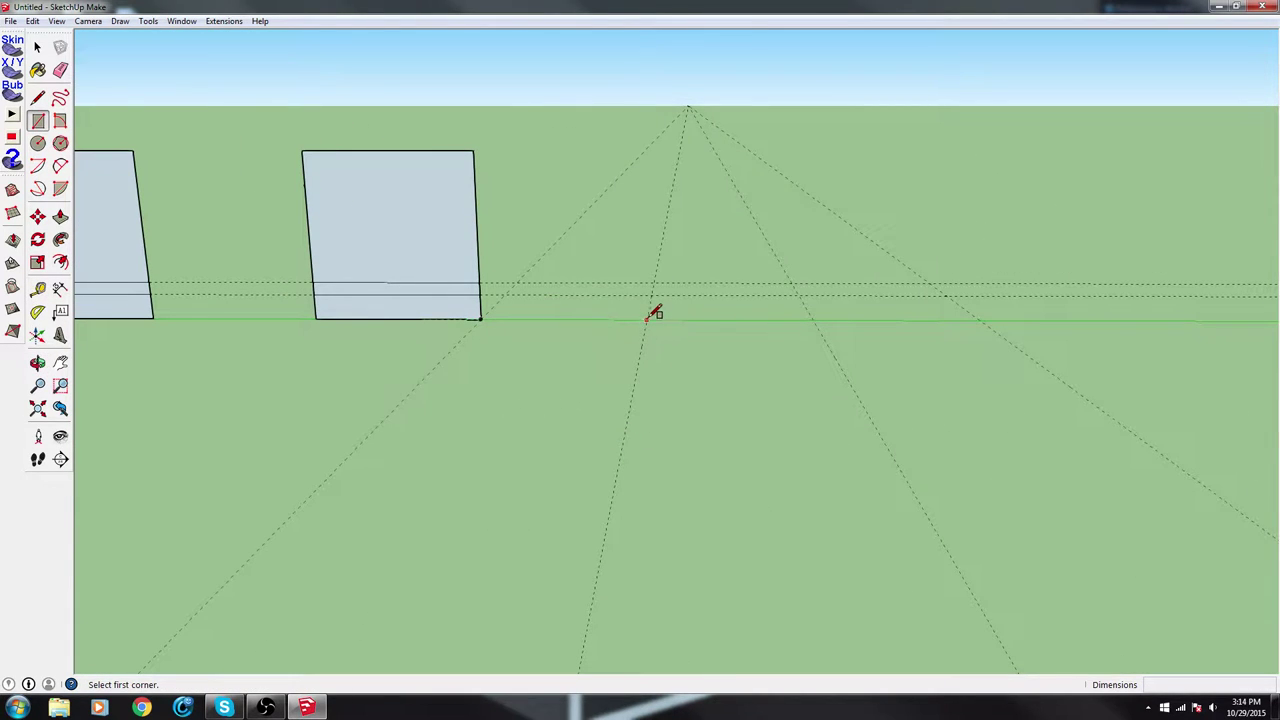
{"action": "left_click", "coordinate": [647, 319]}
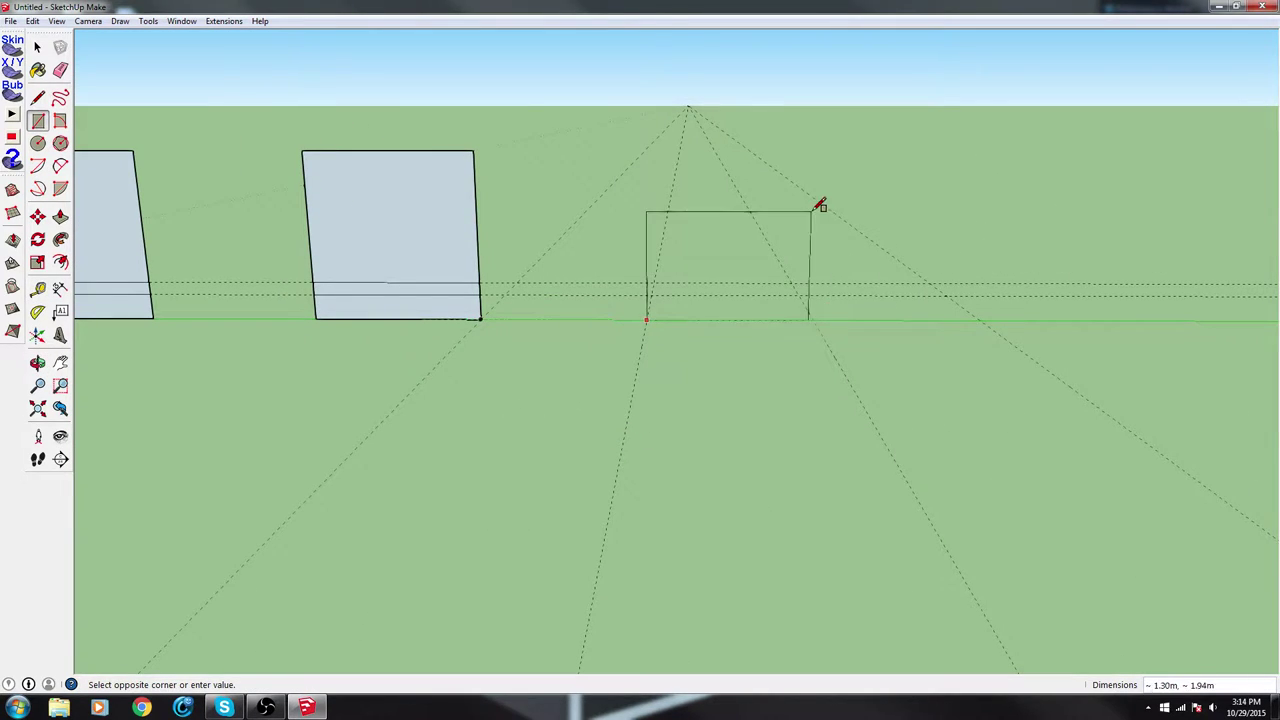
{"action": "type", "text": "2"}
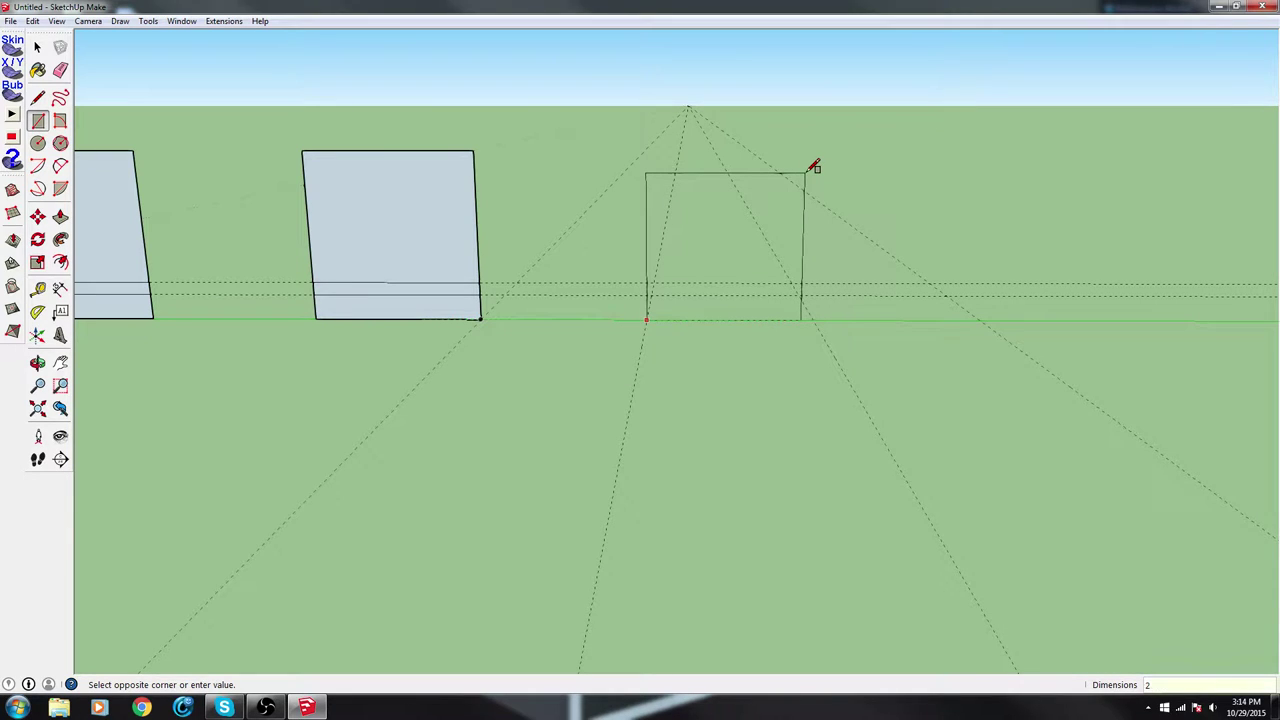
{"action": "type", "text": ",2"}
{"action": "key", "text": "Return"}
Draw a fifth upright 2 x 2 m square on the green axis, starting at the outermost ground guide
{"action": "middle_click_drag", "start_coordinate": [1019, 404], "coordinate": [755, 280]}
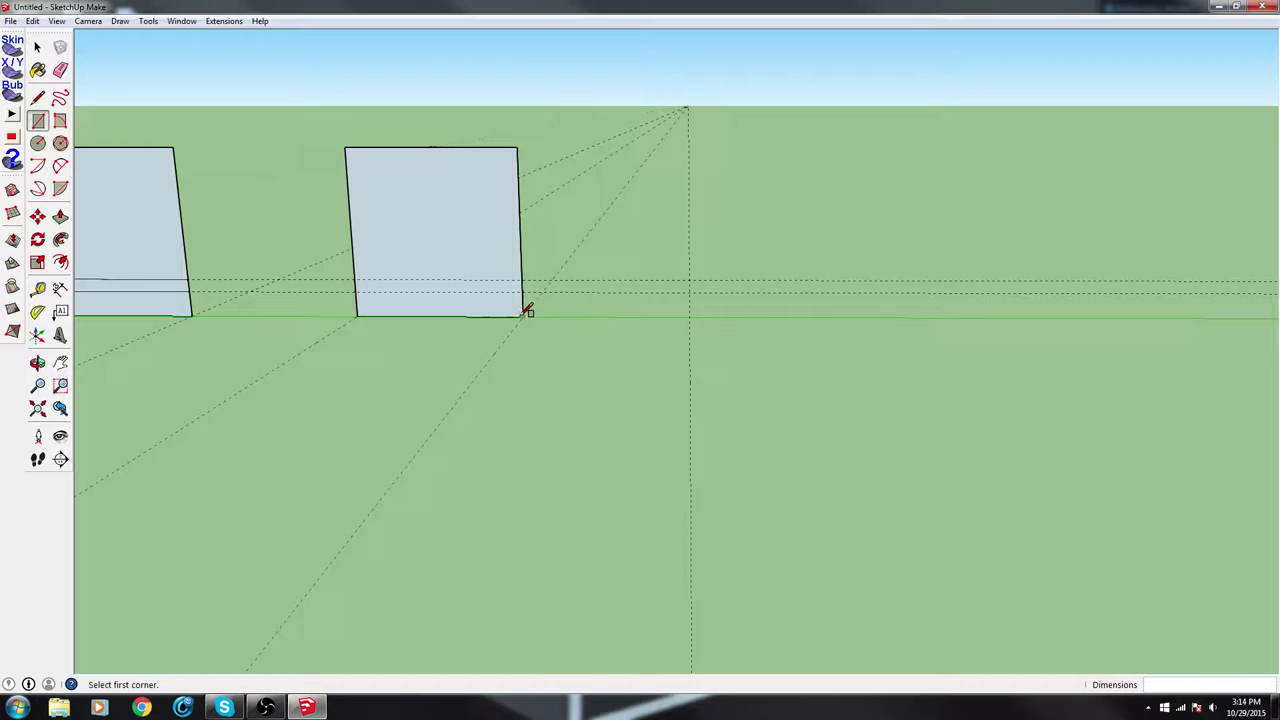
{"action": "left_click", "coordinate": [689, 317]}
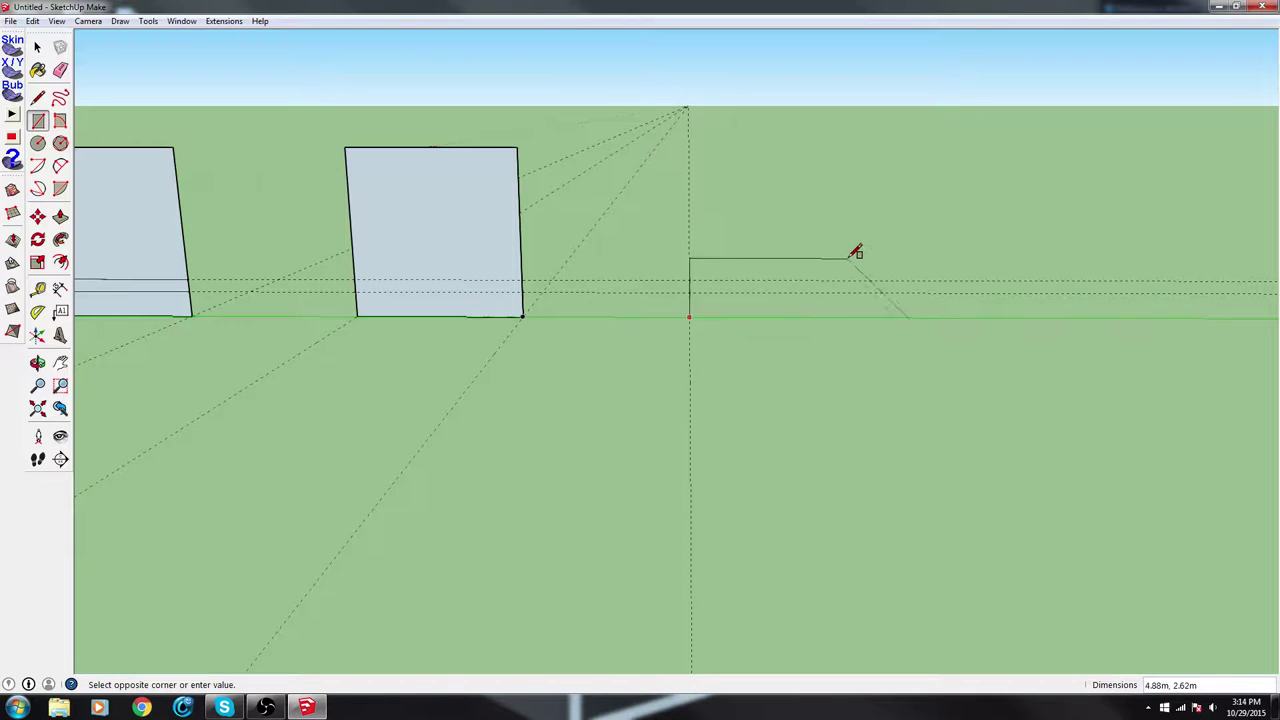
{"action": "type", "text": "2.2"}
{"action": "key", "text": "Return"}
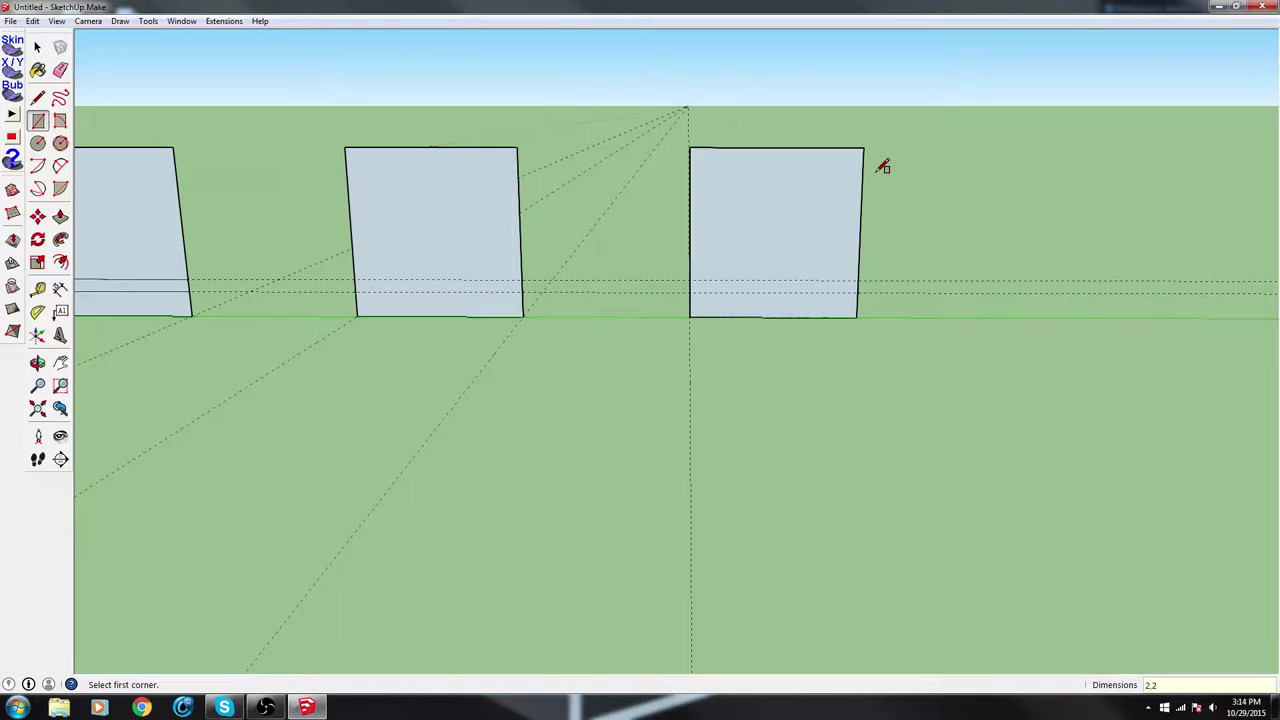
Draw a rectangle across the full width of the fourth square between the two horizontal guides
{"action": "middle_click_drag", "start_coordinate": [876, 157], "coordinate": [1096, 357]}
{"action": "scroll", "coordinate": [1092, 350], "scroll_direction": "up", "scroll_amount": 3}
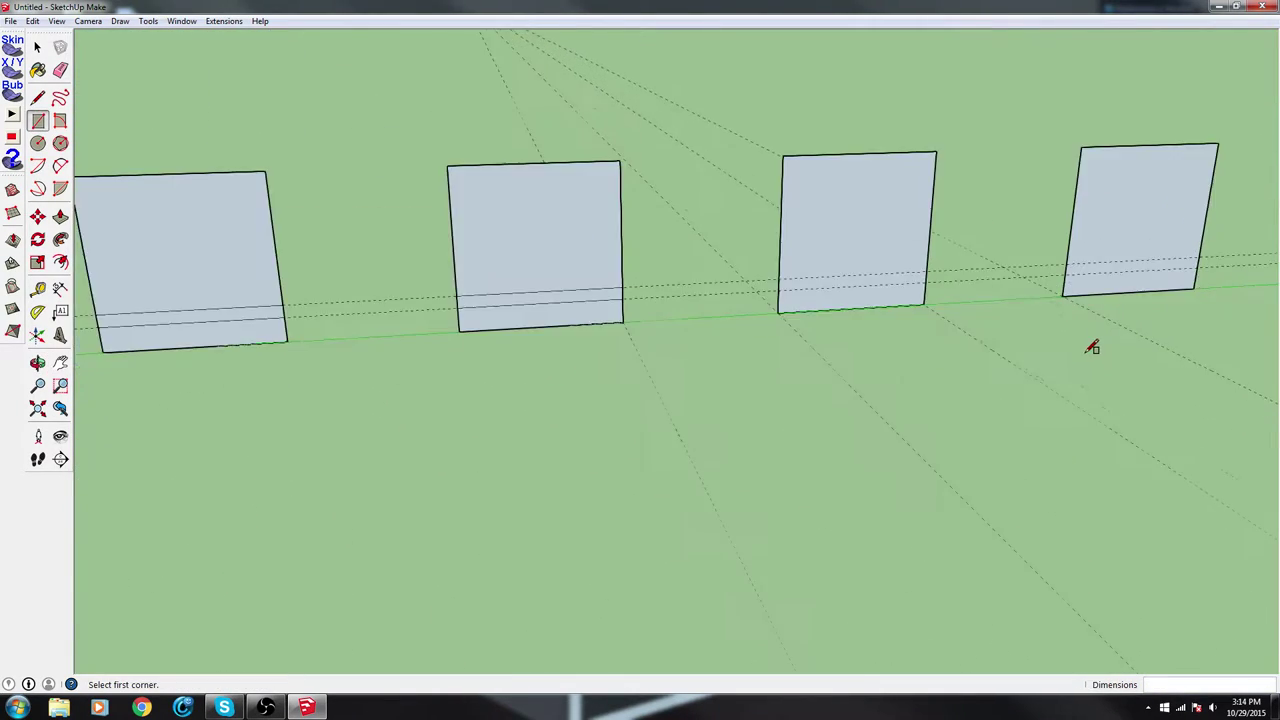
{"action": "middle_click_drag", "start_coordinate": [934, 277], "coordinate": [605, 215]}
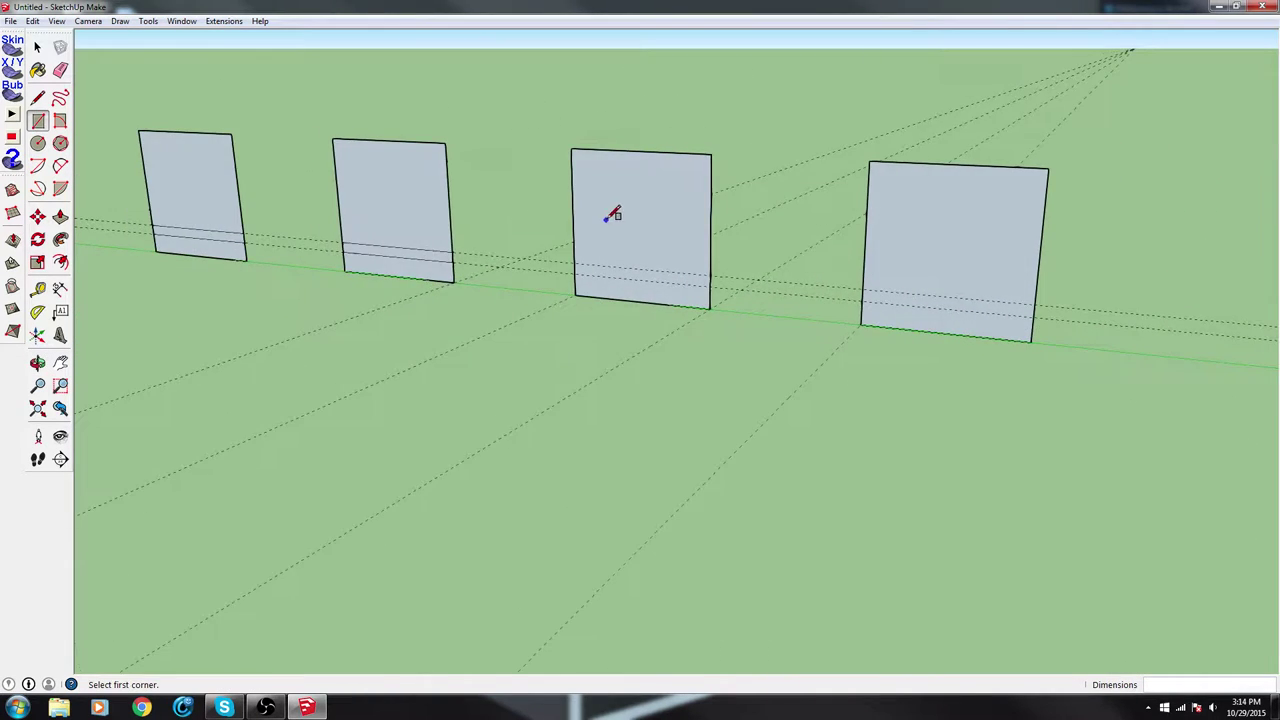
{"action": "scroll", "coordinate": [605, 220], "scroll_direction": "up", "scroll_amount": 5}
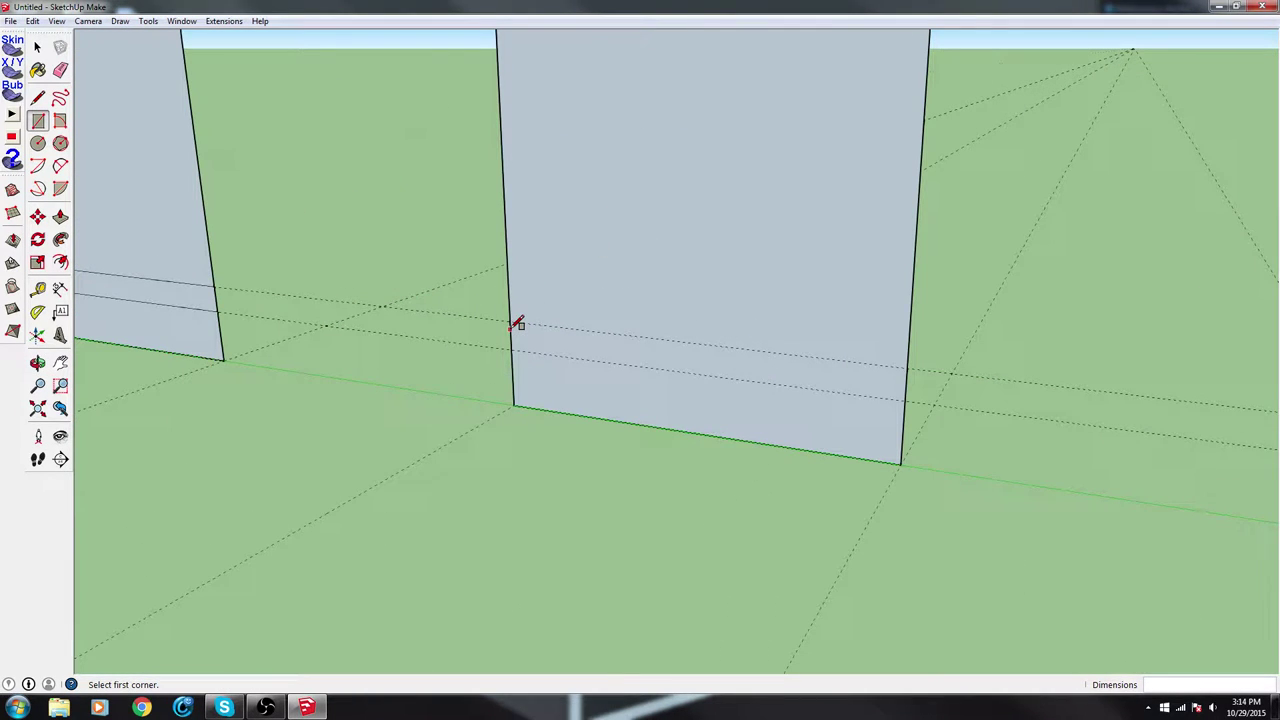
{"action": "left_click", "coordinate": [510, 322]}
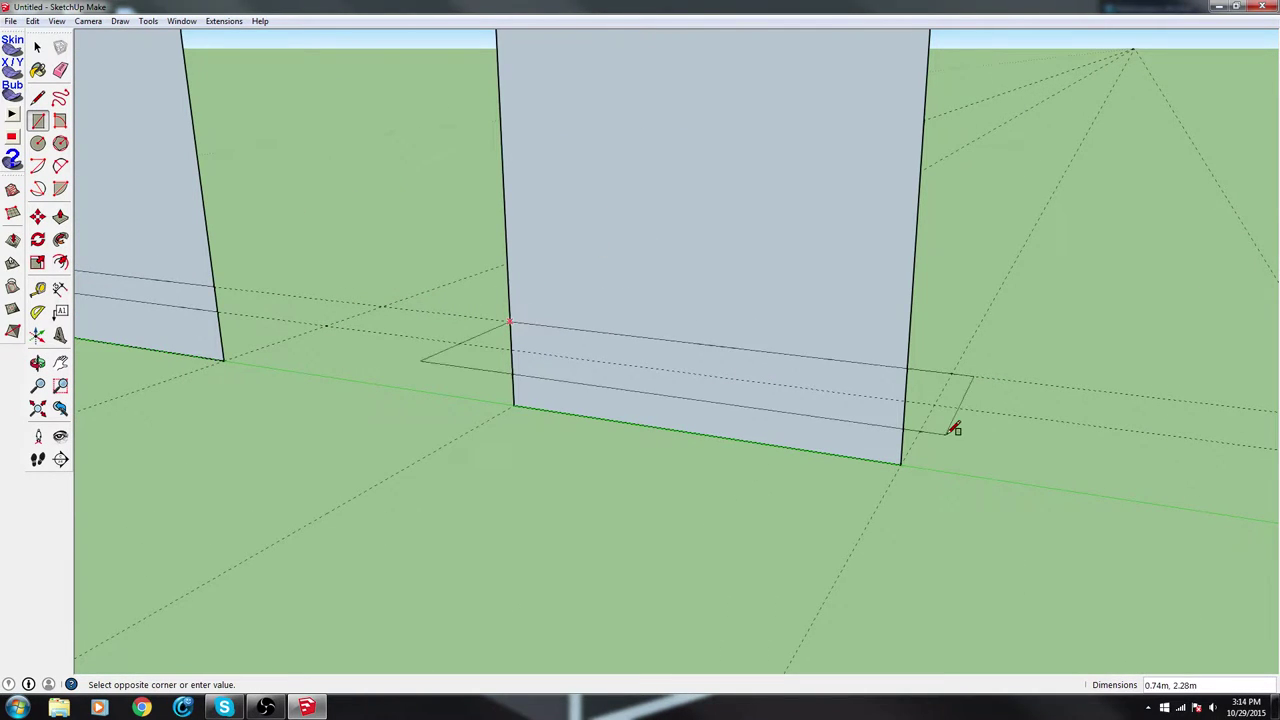
{"action": "left_click", "coordinate": [906, 401]}
Draw a rectangle across the full width of the fifth square between the two horizontal guides
{"action": "scroll", "coordinate": [1068, 420], "scroll_direction": "down", "scroll_amount": 3}
{"action": "middle_click_drag", "start_coordinate": [1048, 434], "coordinate": [460, 341], "text": "shift"}
{"action": "left_click", "coordinate": [535, 323]}
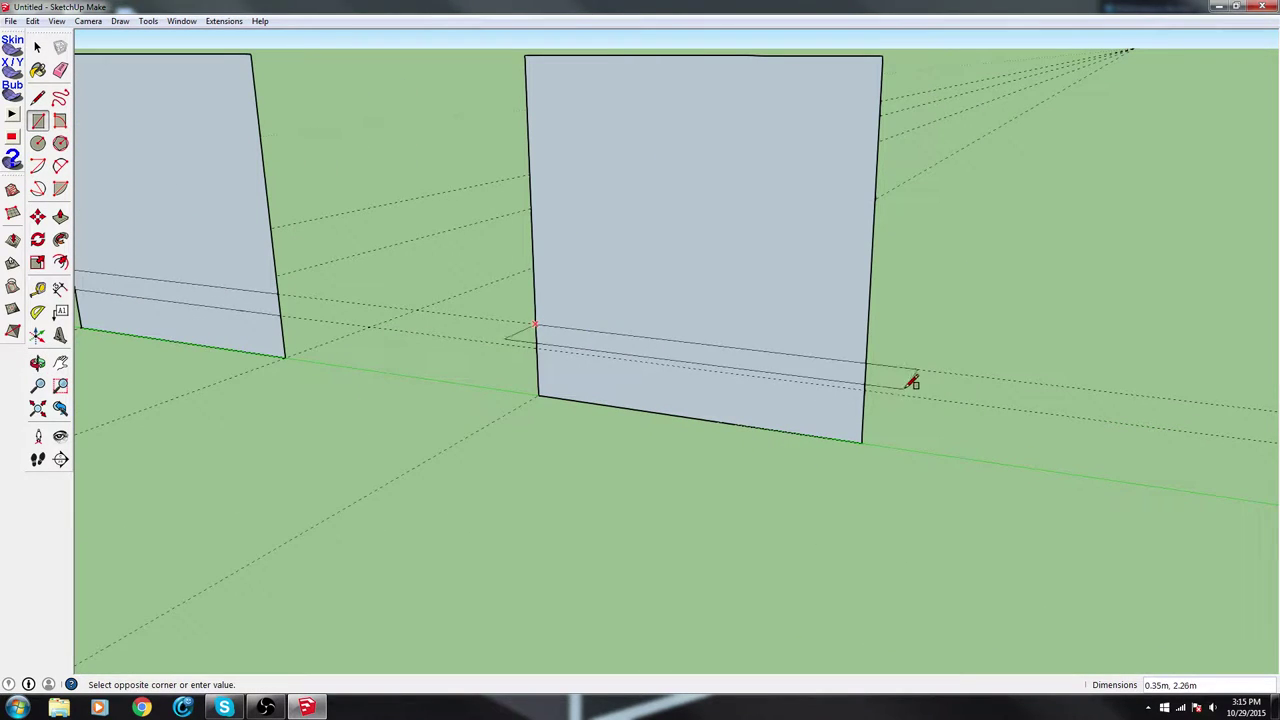
{"action": "left_click", "coordinate": [867, 388]}
Inspect the row of squares and the bands drawn on them from several angles
{"action": "middle_click_drag", "start_coordinate": [867, 388], "coordinate": [732, 378]}
{"action": "left_click", "coordinate": [36, 46]}
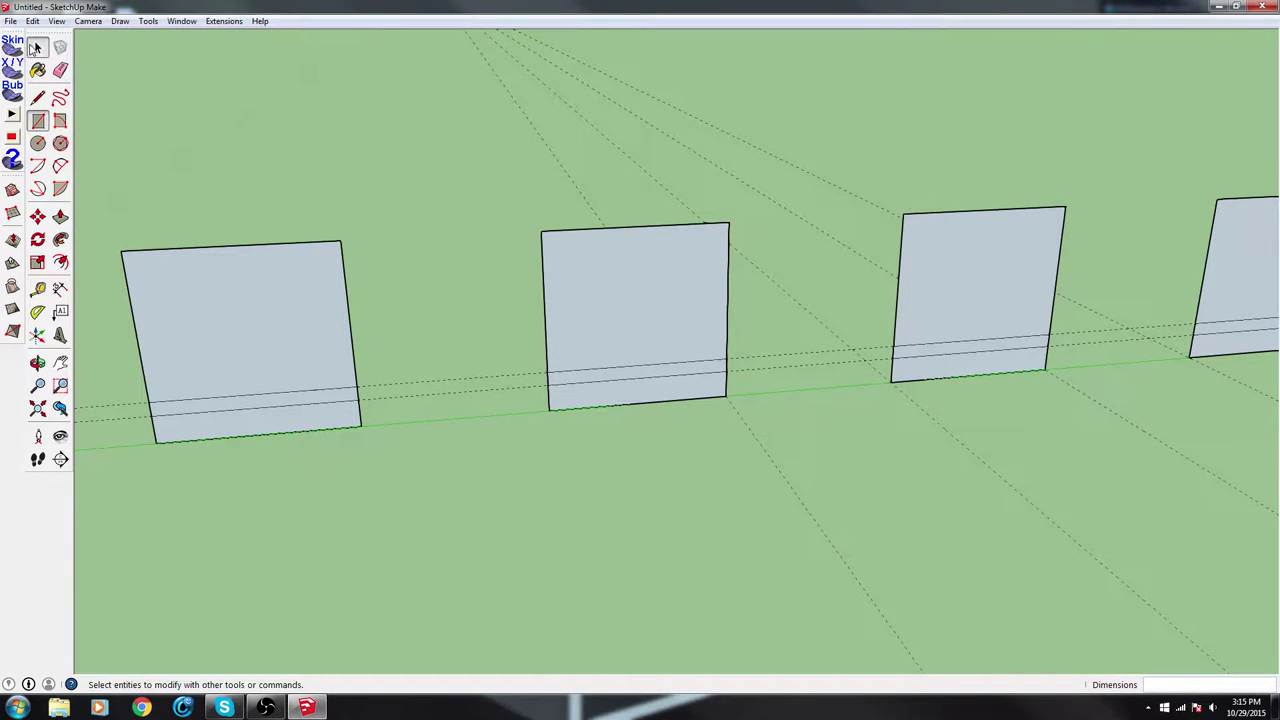
{"action": "scroll", "coordinate": [632, 404], "scroll_direction": "up", "scroll_amount": 3}
{"action": "middle_click_drag", "start_coordinate": [632, 404], "coordinate": [300, 320]}
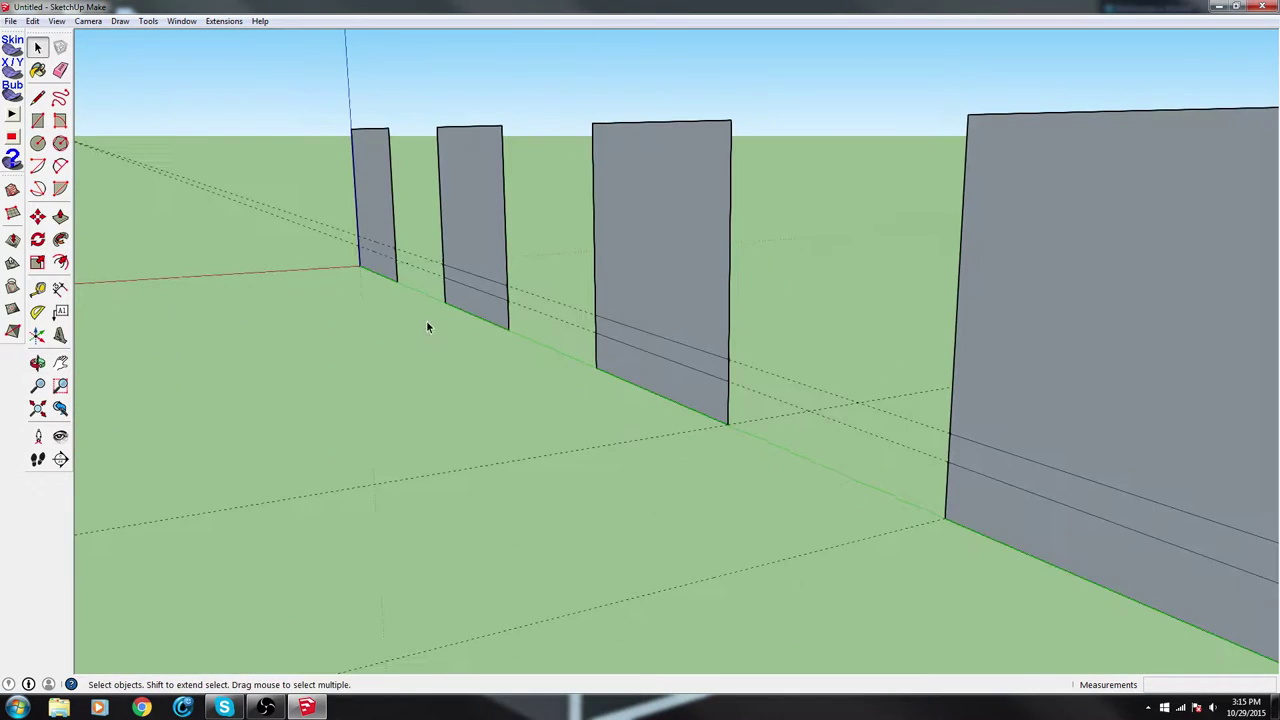
{"action": "middle_click_drag", "start_coordinate": [530, 325], "coordinate": [860, 307]}
{"action": "middle_click_drag", "start_coordinate": [446, 305], "coordinate": [514, 283]}
{"action": "scroll", "coordinate": [767, 308], "scroll_direction": "down", "scroll_amount": 1}
{"action": "middle_click_drag", "start_coordinate": [767, 308], "coordinate": [793, 316], "text": "shift"}
{"action": "scroll", "coordinate": [423, 249], "scroll_direction": "down", "scroll_amount": 6}
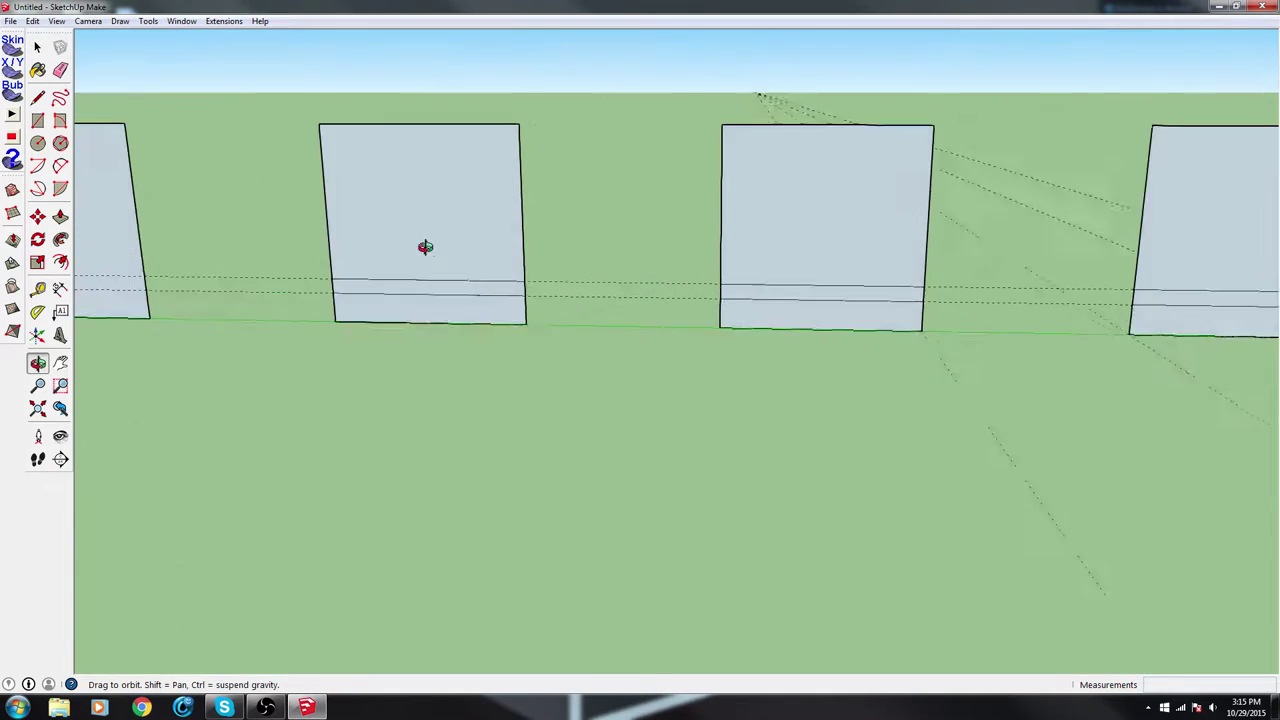
Select the whole first square and make it a component named "2x2brick"
{"action": "middle_click_drag", "start_coordinate": [434, 249], "coordinate": [537, 268]}
{"action": "key", "text": "space"}
{"action": "left_click_drag", "start_coordinate": [414, 209], "coordinate": [505, 301]}
{"action": "right_click", "coordinate": [469, 264]}
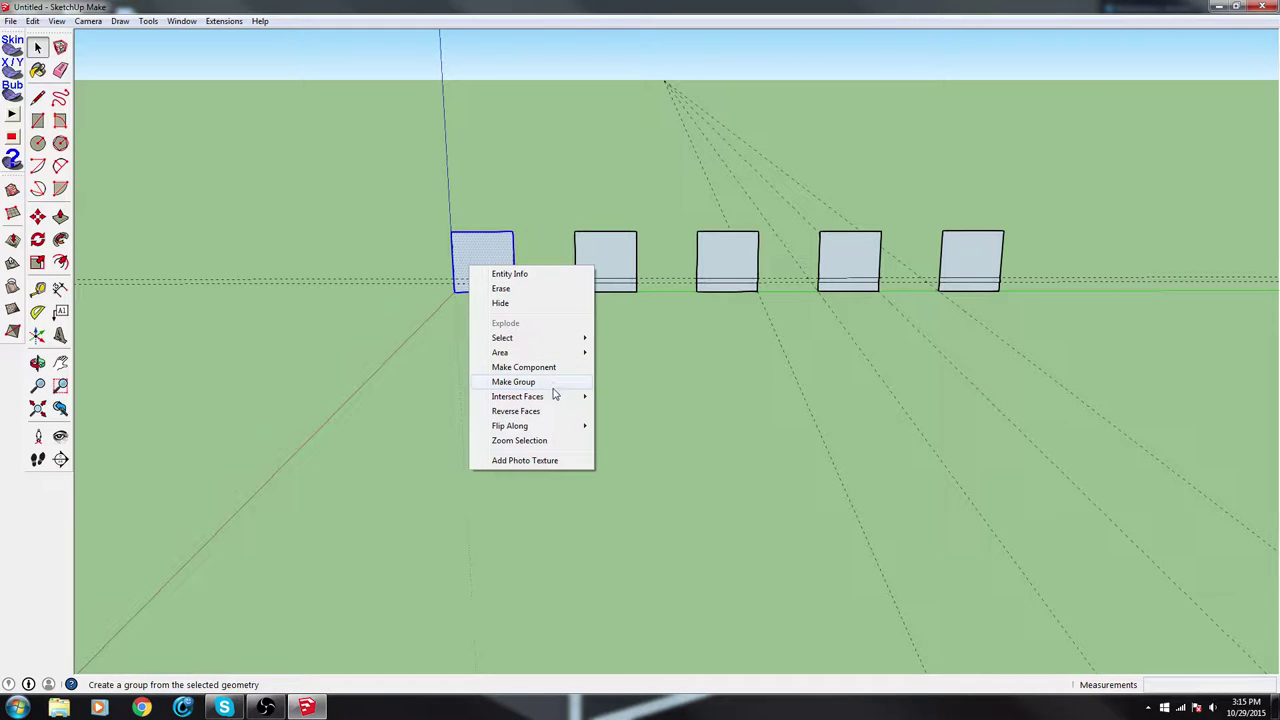
{"action": "left_click", "coordinate": [542, 368]}
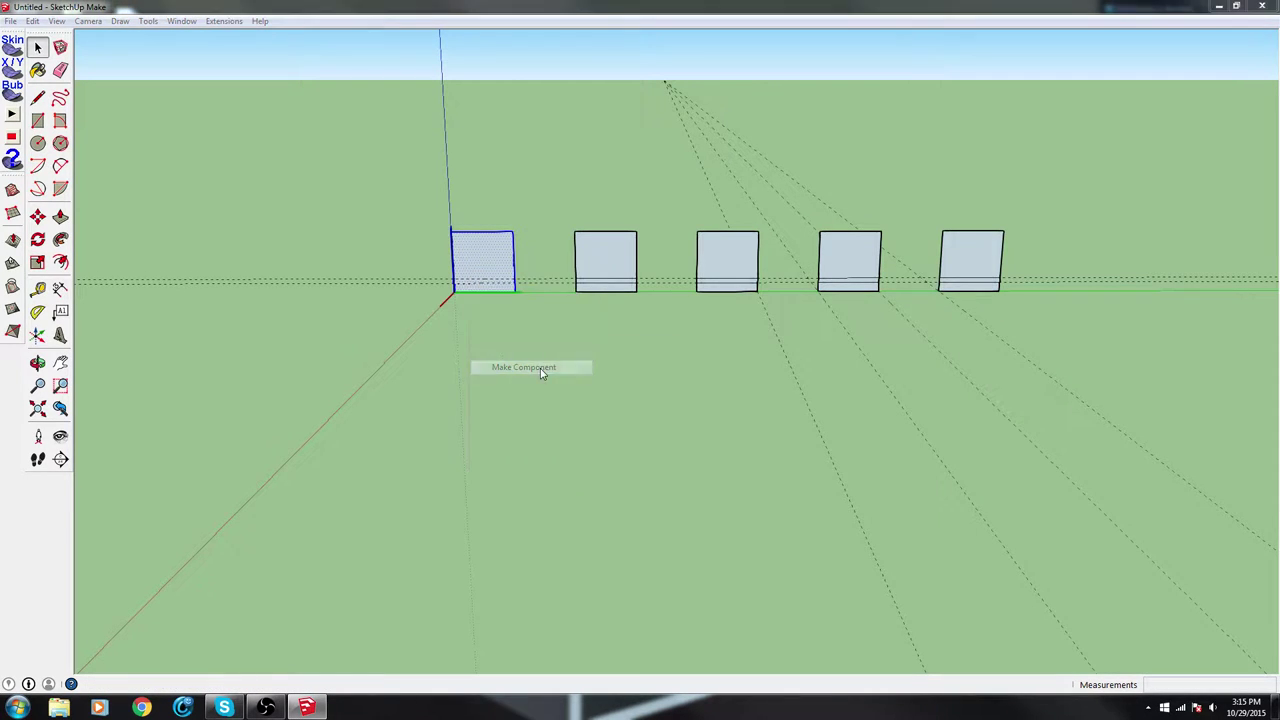
{"action": "type", "text": "2x2brick"}
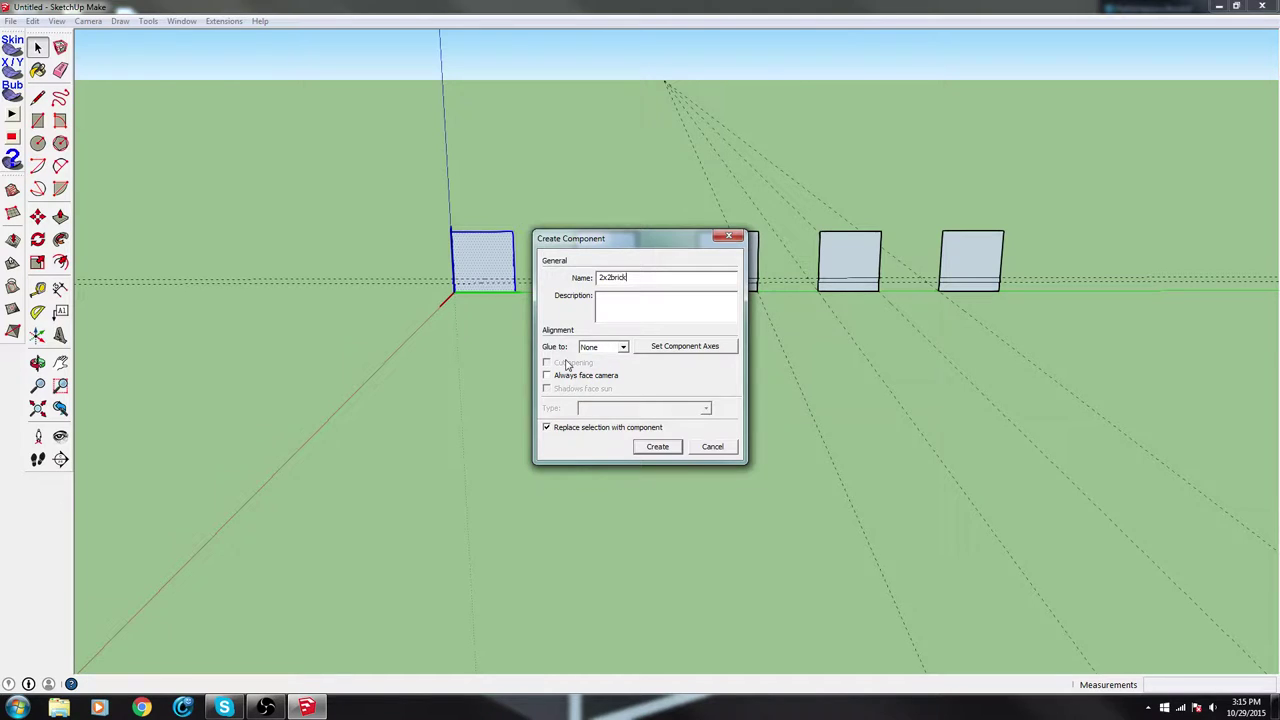
{"action": "key", "text": "Return"}
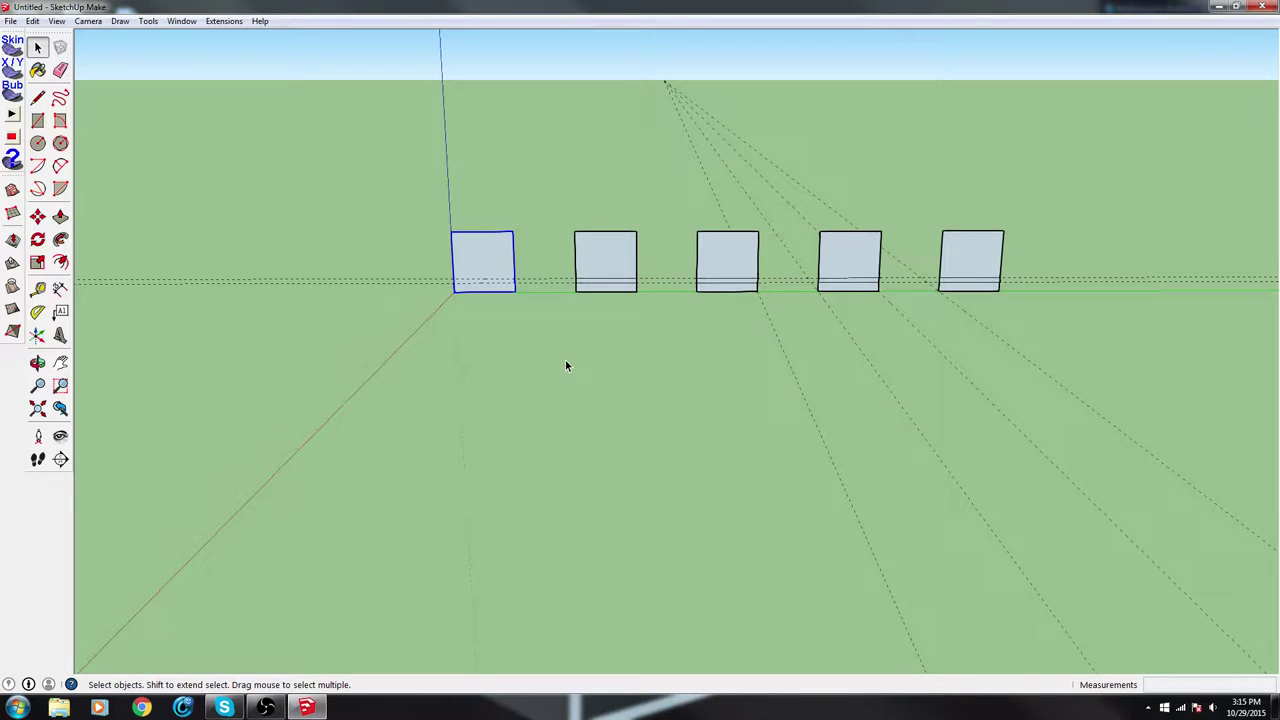
Select the whole second square and make it a component named "2x2slabopen"
{"action": "left_click_drag", "start_coordinate": [560, 199], "coordinate": [675, 345]}
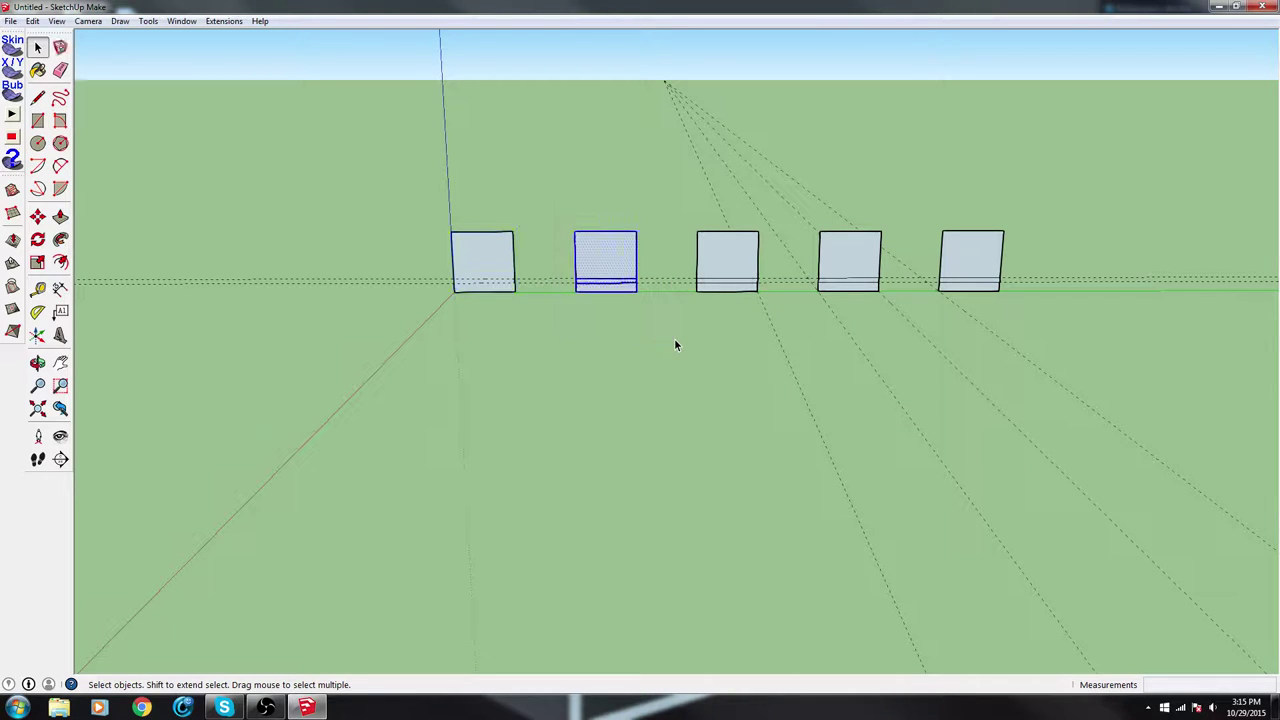
{"action": "right_click", "coordinate": [596, 275]}
{"action": "mouse_move", "coordinate": [679, 407]}
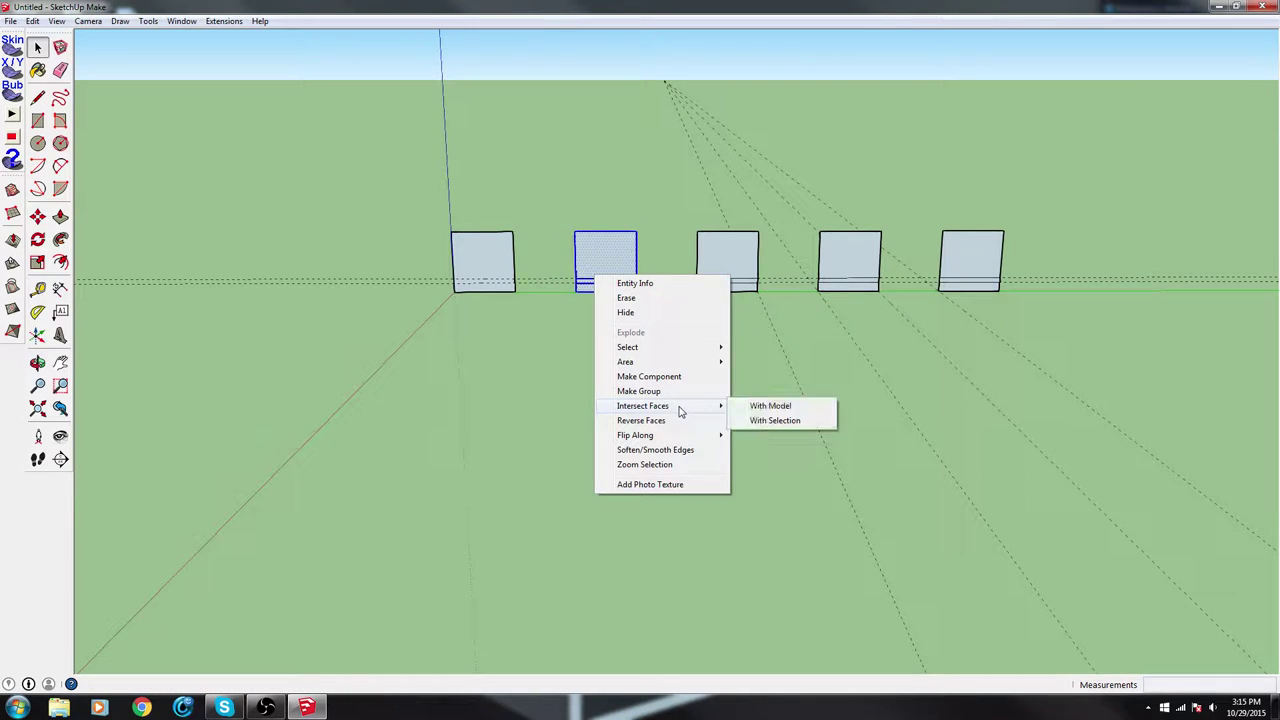
{"action": "left_click", "coordinate": [664, 376]}
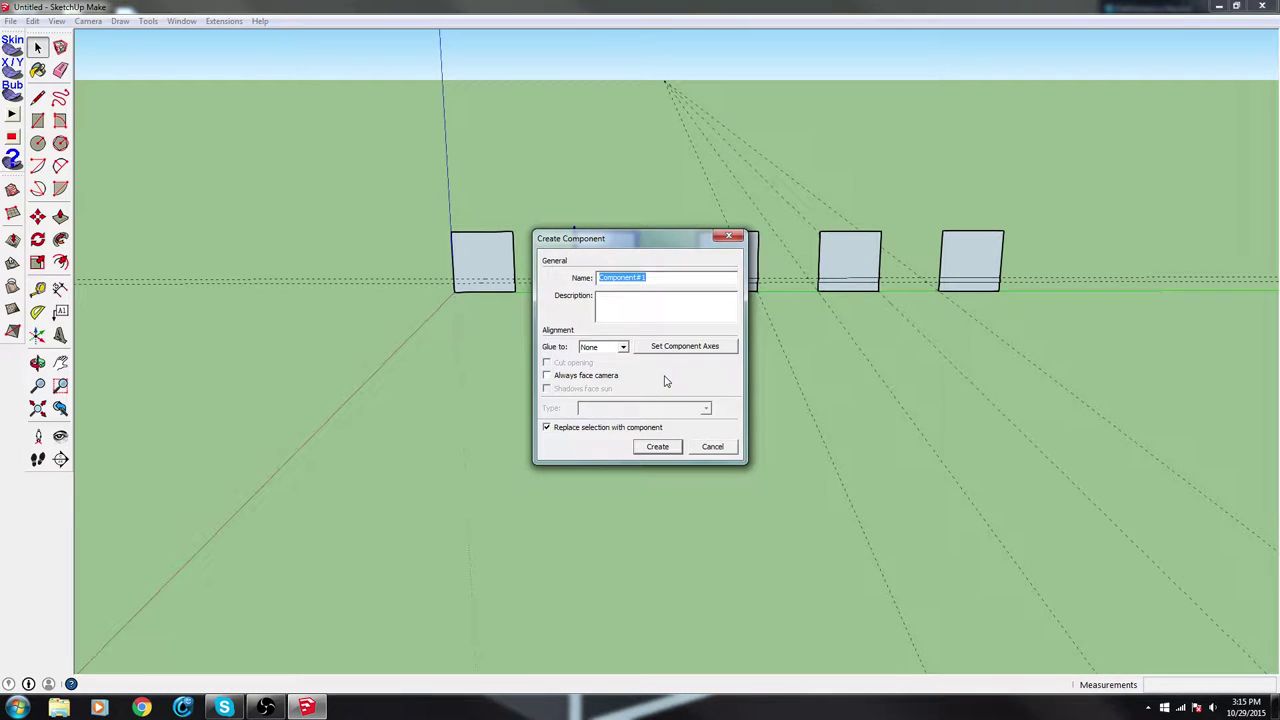
{"action": "type", "text": "2x2slabopen"}
{"action": "left_click", "coordinate": [657, 447]}
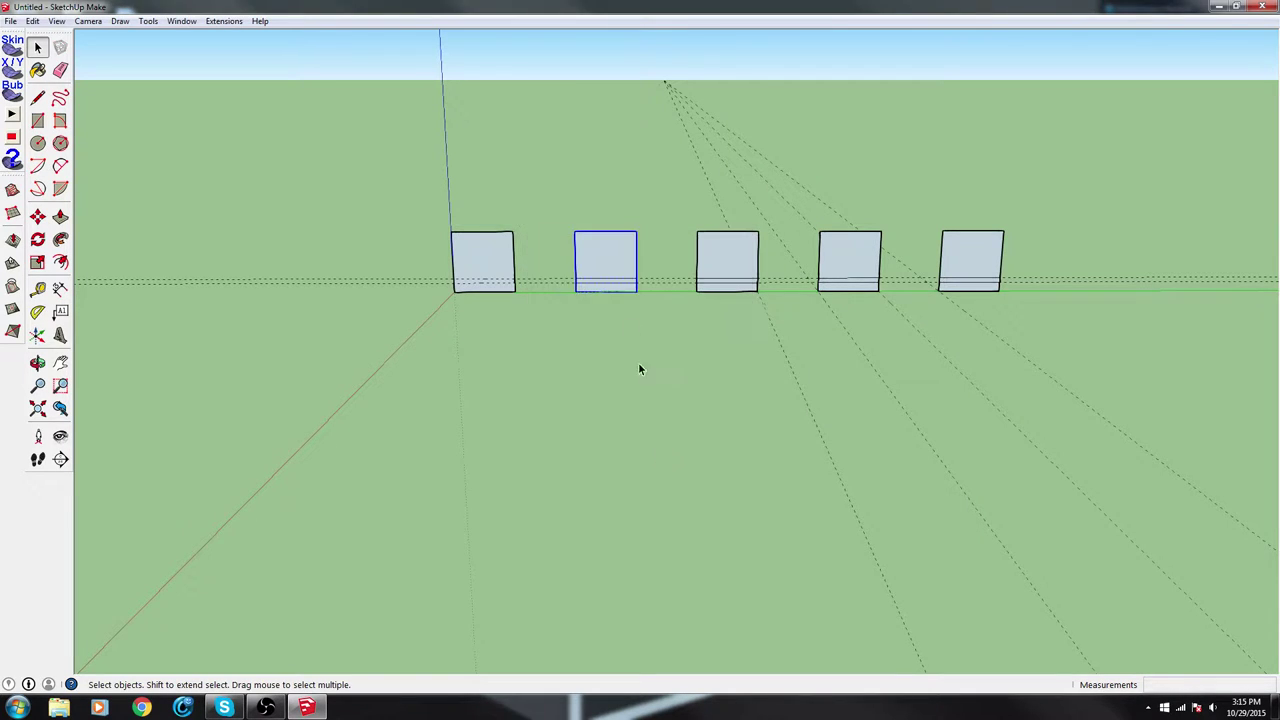
Open the second square's component for editing and pull its band outward 0.10 m with Push/Pull
{"action": "scroll", "coordinate": [612, 281], "scroll_direction": "up", "scroll_amount": 8}
{"action": "double_click", "coordinate": [555, 240]}
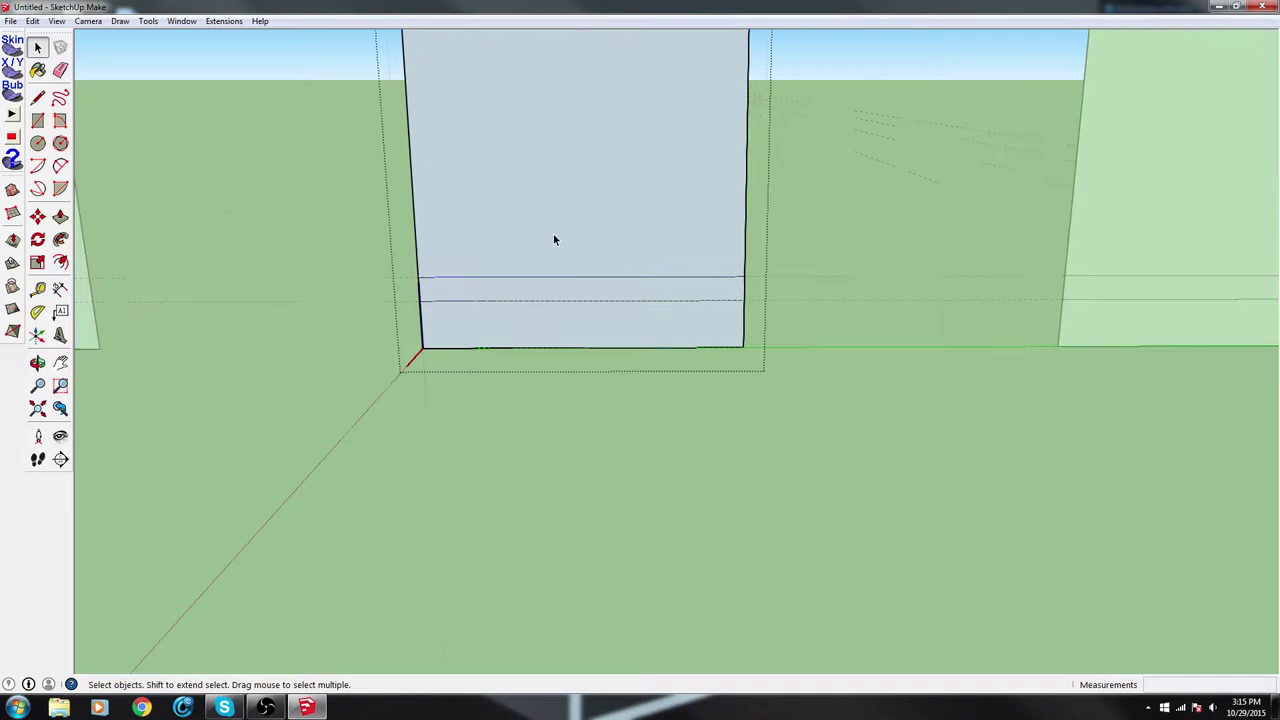
{"action": "middle_click_drag", "start_coordinate": [511, 289], "coordinate": [653, 257]}
{"action": "key", "text": "p"}
{"action": "left_click", "coordinate": [548, 304]}
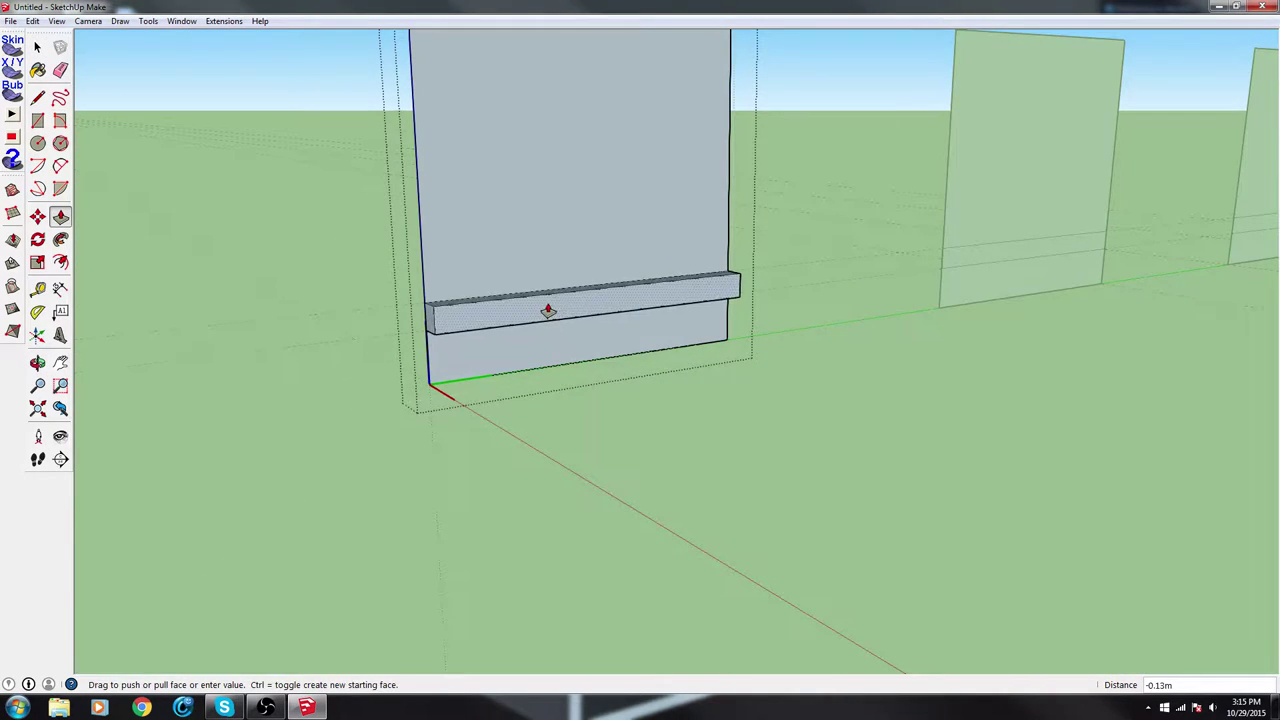
{"action": "key", "text": "Return"}
{"action": "scroll", "coordinate": [399, 225], "scroll_direction": "up", "scroll_amount": 3}
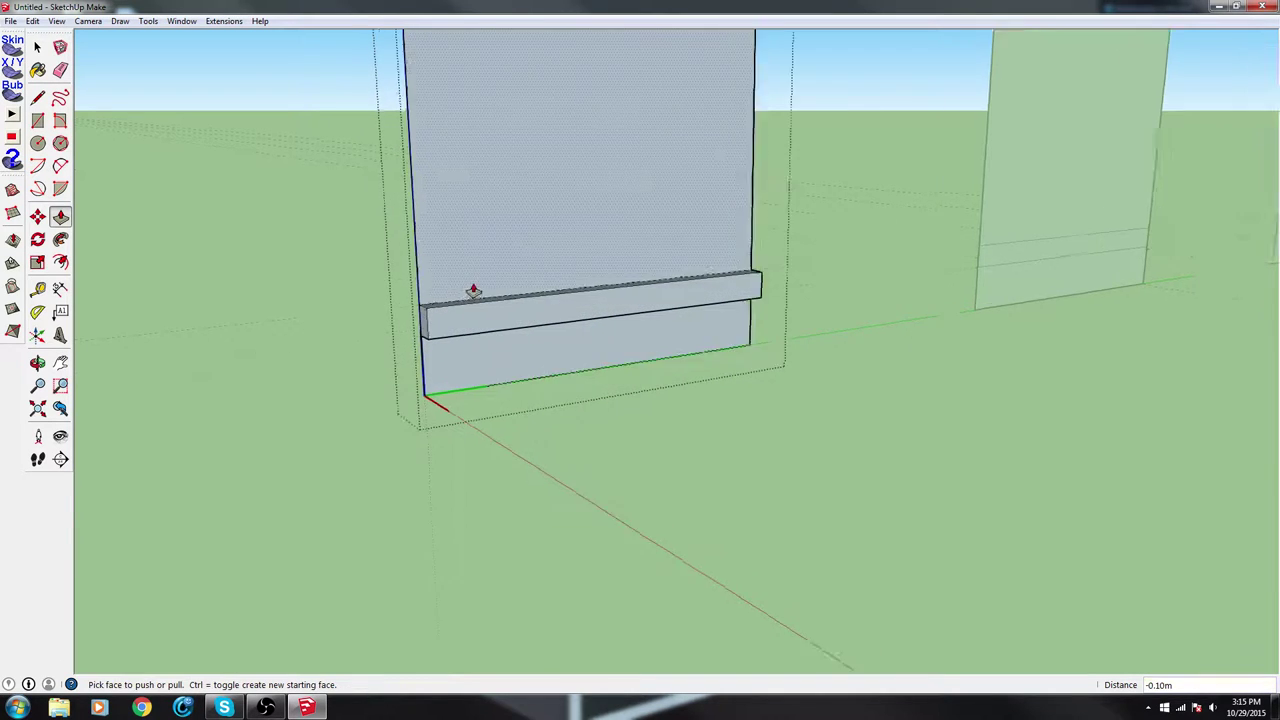
Erase the end faces on both ends of the second square's raised band so that it is open
{"action": "middle_click_drag", "start_coordinate": [423, 334], "coordinate": [649, 327]}
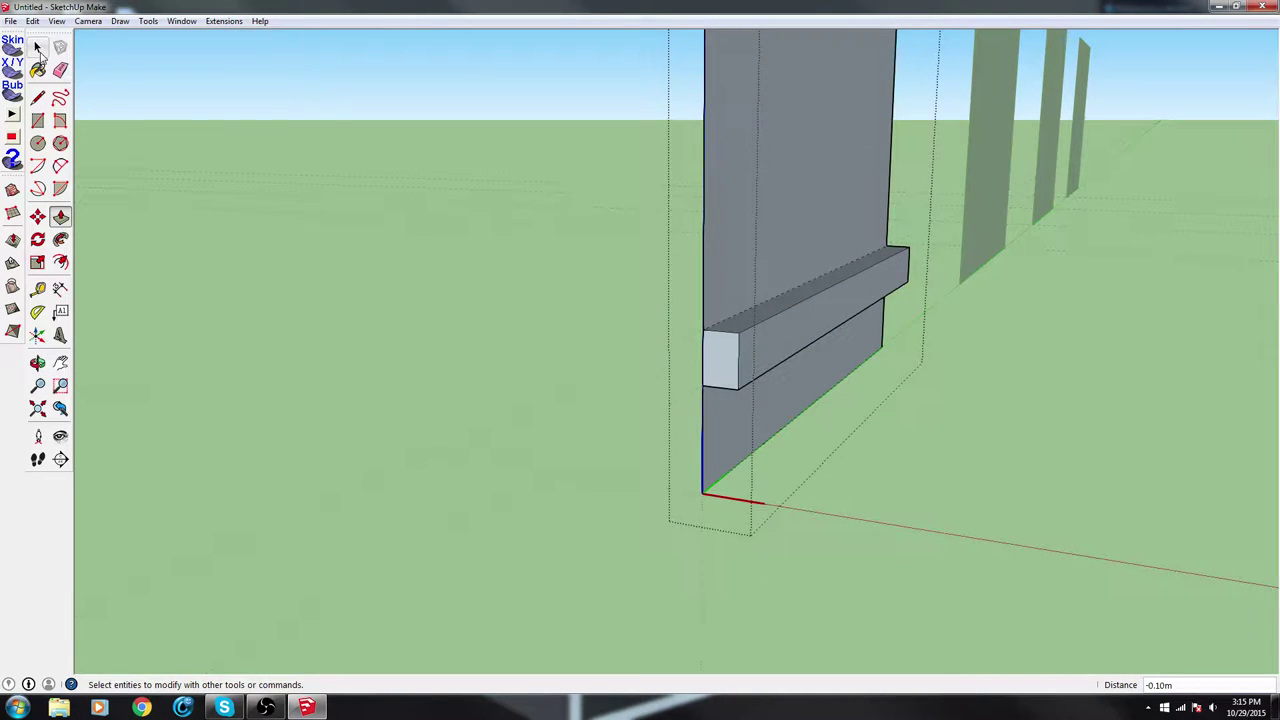
{"action": "key", "text": "e"}
{"action": "left_click", "coordinate": [706, 360]}
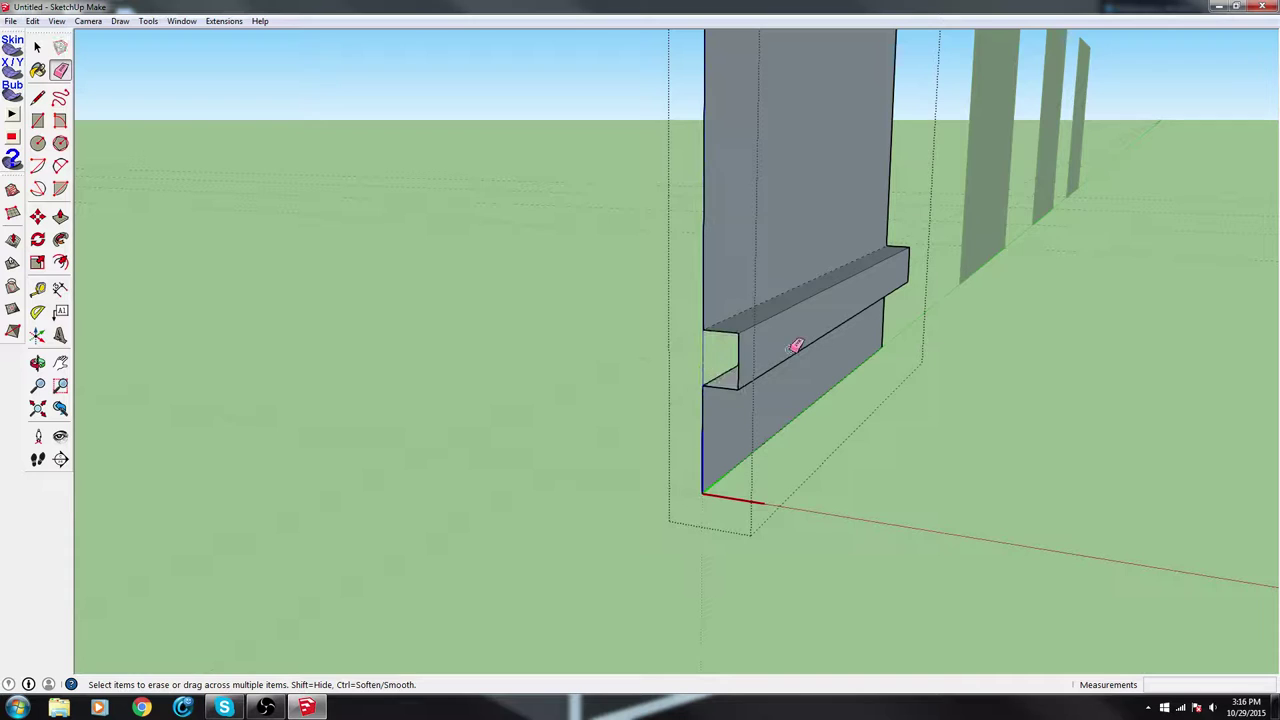
{"action": "middle_click_drag", "start_coordinate": [796, 345], "coordinate": [729, 266]}
{"action": "scroll", "coordinate": [557, 243], "scroll_direction": "up", "scroll_amount": 6}
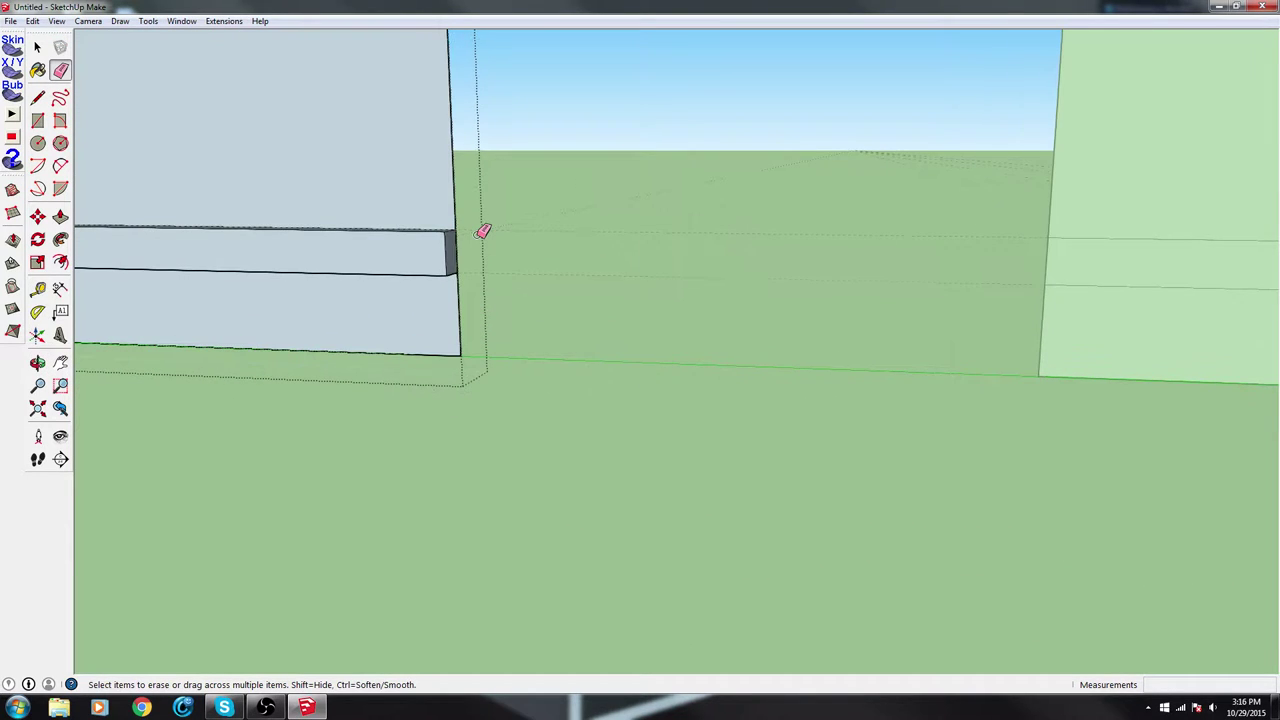
{"action": "mouse_move", "coordinate": [449, 236]}
{"action": "middle_mouse_down"}
{"action": "mouse_move", "coordinate": [466, 305]}
{"action": "mouse_move", "coordinate": [372, 267]}
{"action": "mouse_move", "coordinate": [632, 270]}
{"action": "middle_mouse_up"}
{"action": "scroll", "coordinate": [546, 258], "scroll_direction": "down", "scroll_amount": 2}
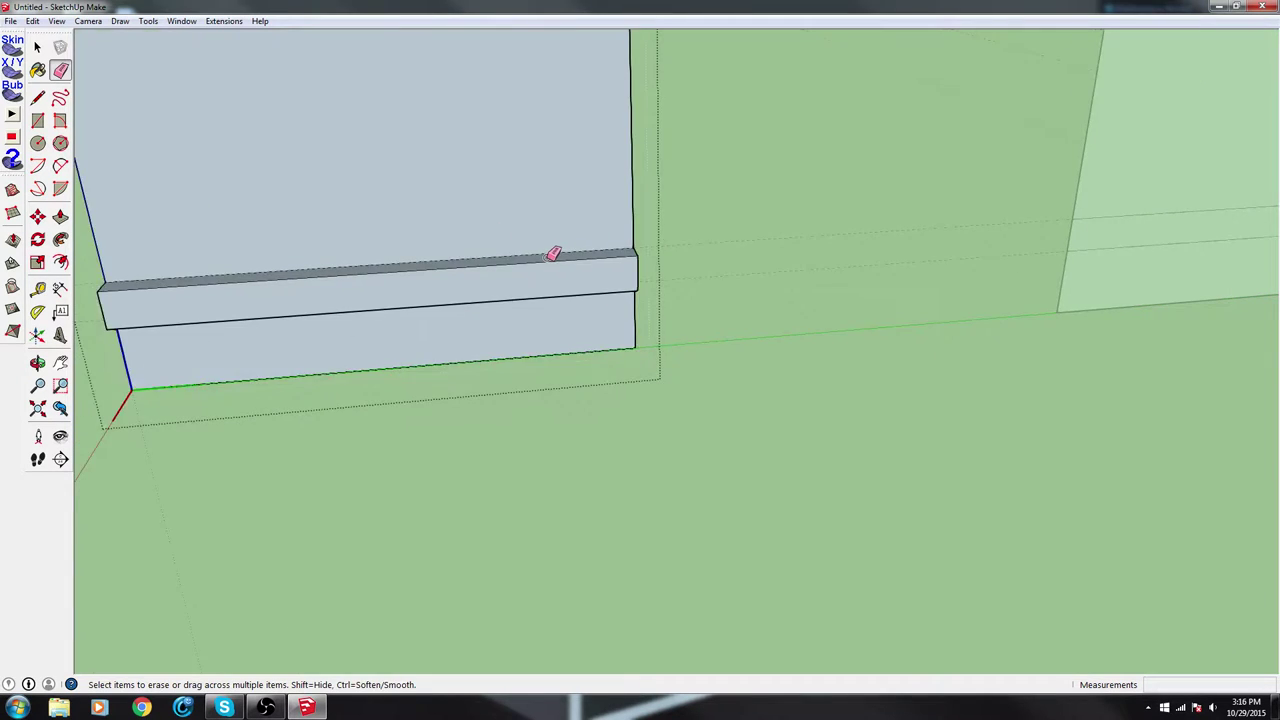
{"action": "mouse_move", "coordinate": [553, 254]}
{"action": "middle_mouse_down"}
{"action": "mouse_move", "coordinate": [480, 249]}
{"action": "mouse_move", "coordinate": [523, 183]}
{"action": "mouse_move", "coordinate": [409, 186]}
{"action": "mouse_move", "coordinate": [560, 175]}
{"action": "middle_mouse_up"}
{"action": "scroll", "coordinate": [581, 168], "scroll_direction": "down", "scroll_amount": 2}
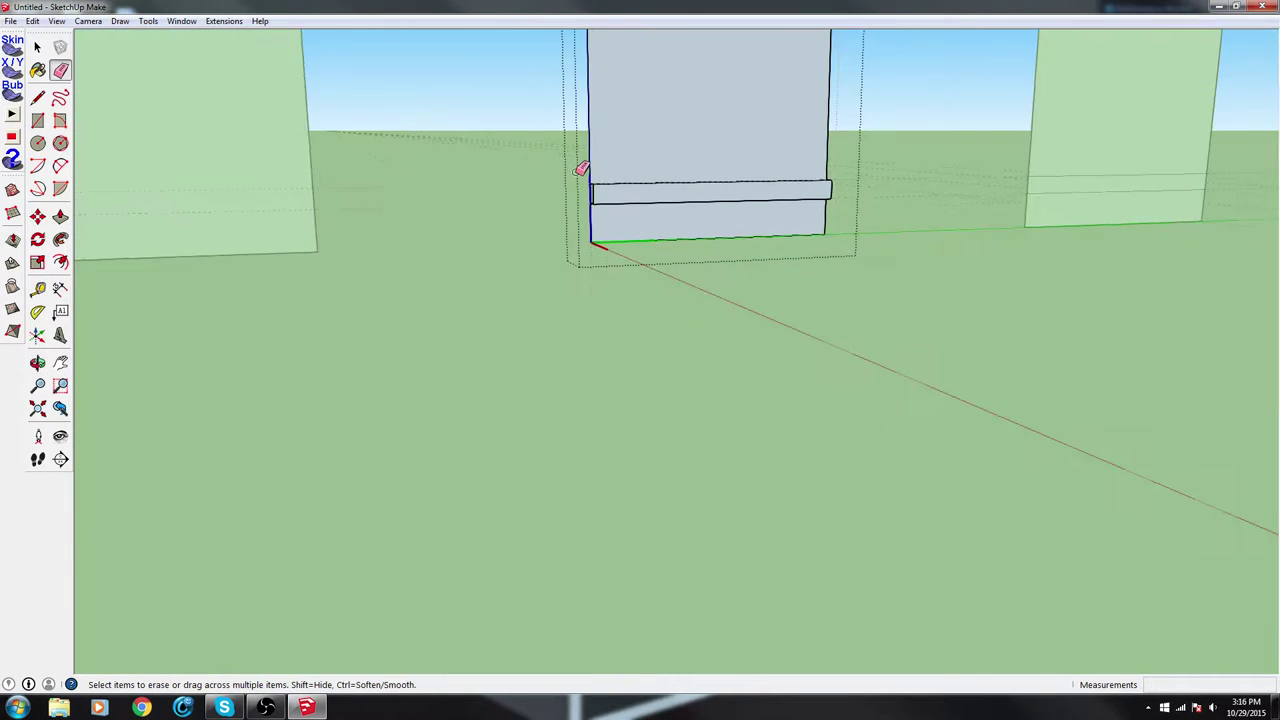
{"action": "scroll", "coordinate": [581, 168], "scroll_direction": "down", "scroll_amount": 2}
Select the whole third square and make it a component named "2x2brickclosed"
{"action": "middle_click_drag", "start_coordinate": [720, 143], "coordinate": [137, 337], "text": "shift"}
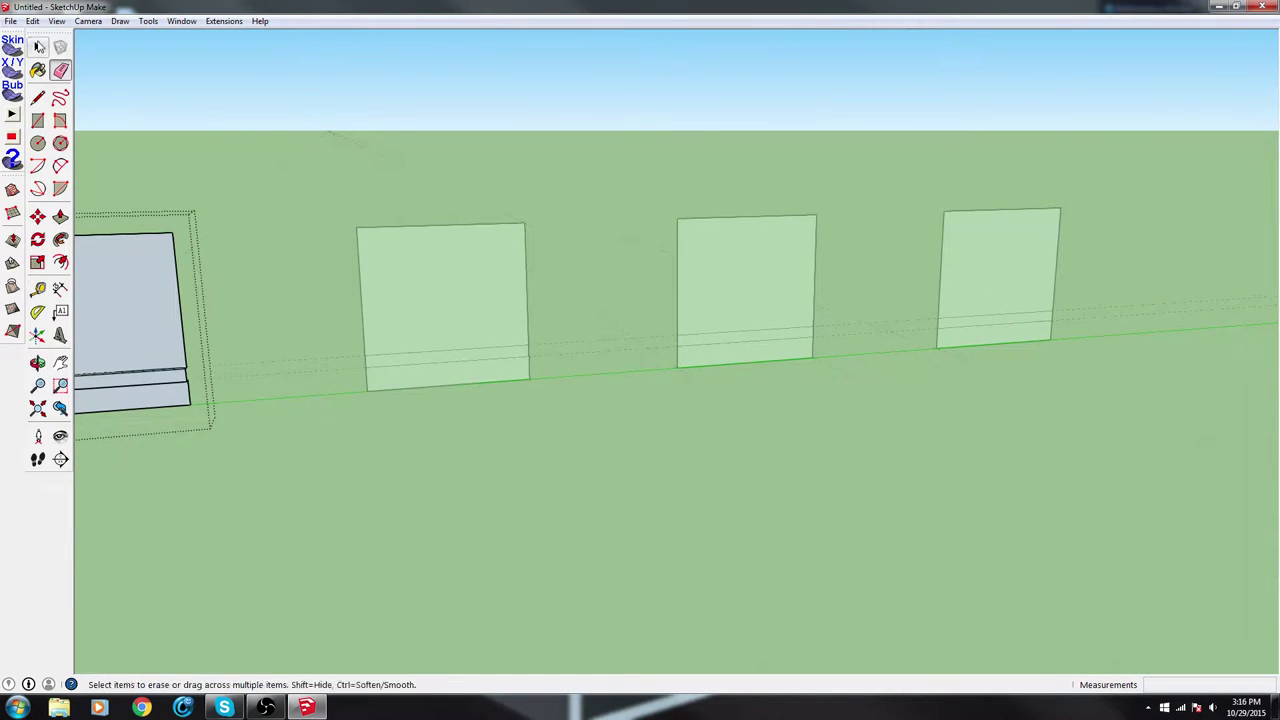
{"action": "left_click", "coordinate": [38, 46]}
{"action": "mouse_move", "coordinate": [311, 189]}
{"action": "left_mouse_down"}
{"action": "mouse_move", "coordinate": [582, 393]}
{"action": "mouse_move", "coordinate": [602, 425]}
{"action": "left_mouse_up"}
{"action": "right_click", "coordinate": [467, 264]}
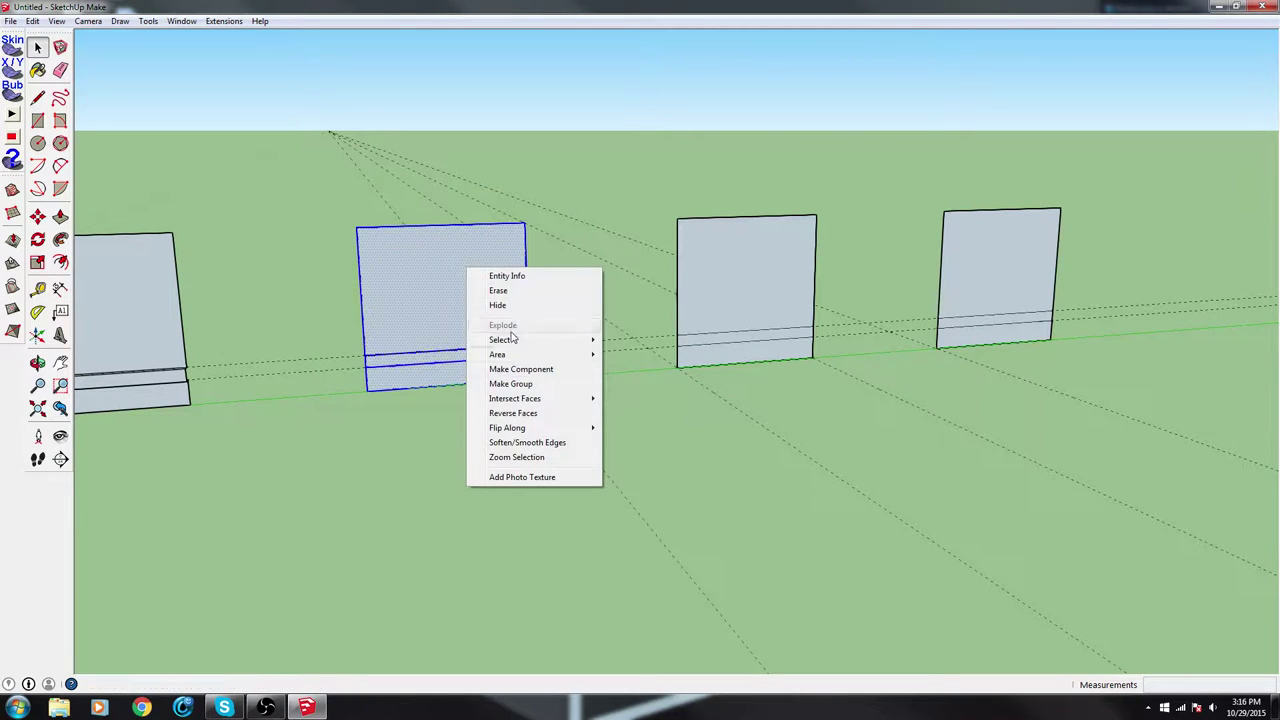
{"action": "left_click", "coordinate": [532, 366]}
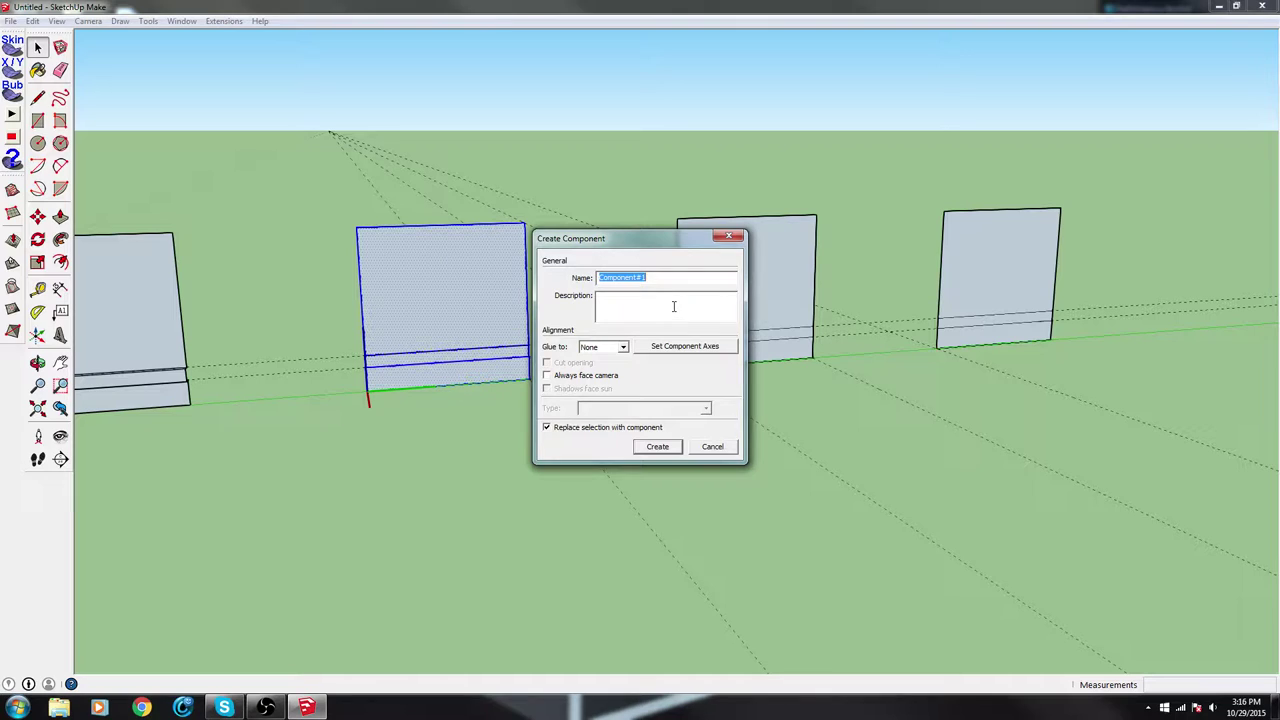
{"action": "type", "text": "2x2brickclosed"}
{"action": "left_click", "coordinate": [653, 447]}
Open the third square's component for editing and pull its band outward, keeping both end faces
{"action": "scroll", "coordinate": [416, 301], "scroll_direction": "up", "scroll_amount": 3}
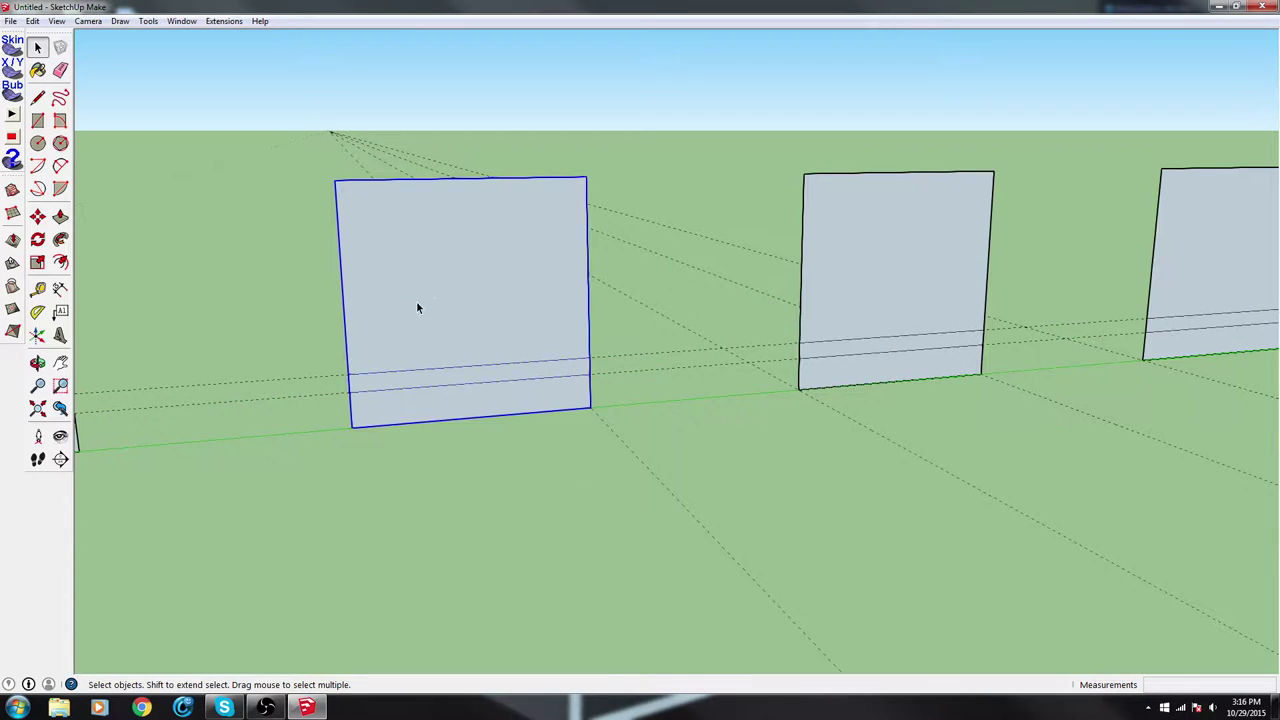
{"action": "double_click", "coordinate": [434, 300]}
{"action": "key", "text": "p"}
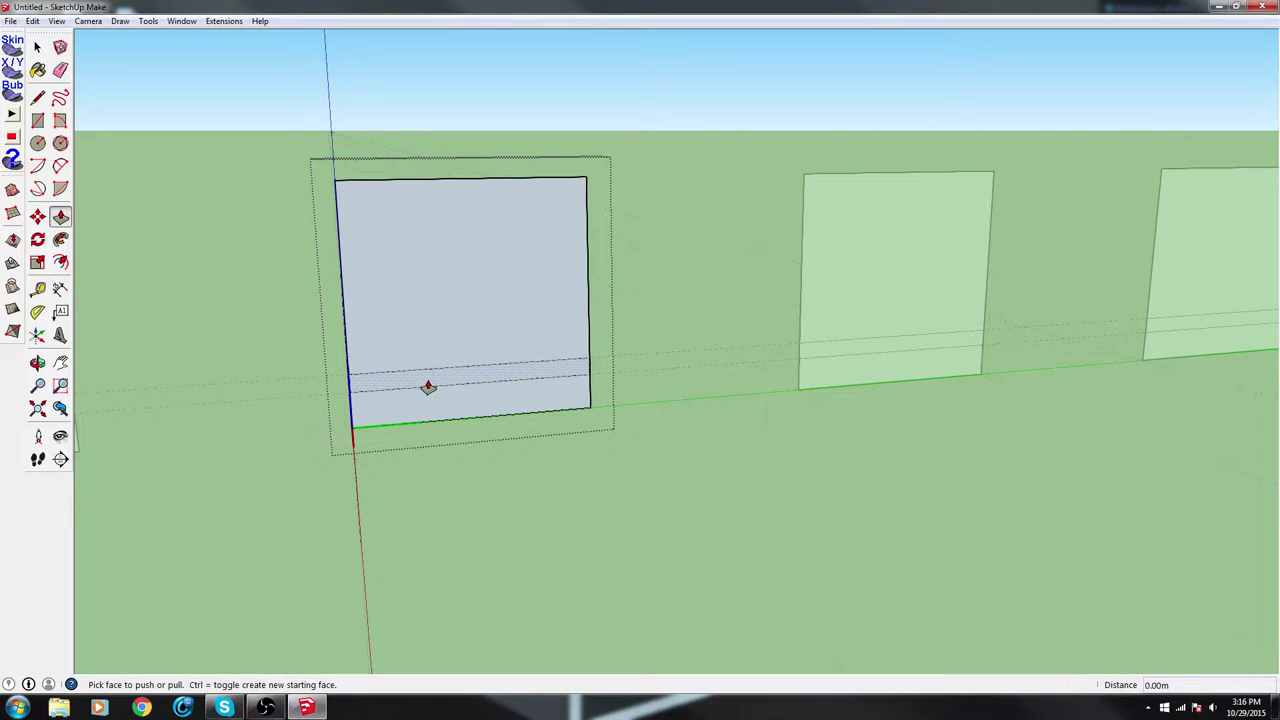
{"action": "left_click_drag", "start_coordinate": [429, 390], "coordinate": [429, 383]}
{"action": "key", "text": "o"}
{"action": "left_click_drag", "start_coordinate": [333, 338], "coordinate": [614, 331]}
{"action": "key", "text": "p"}
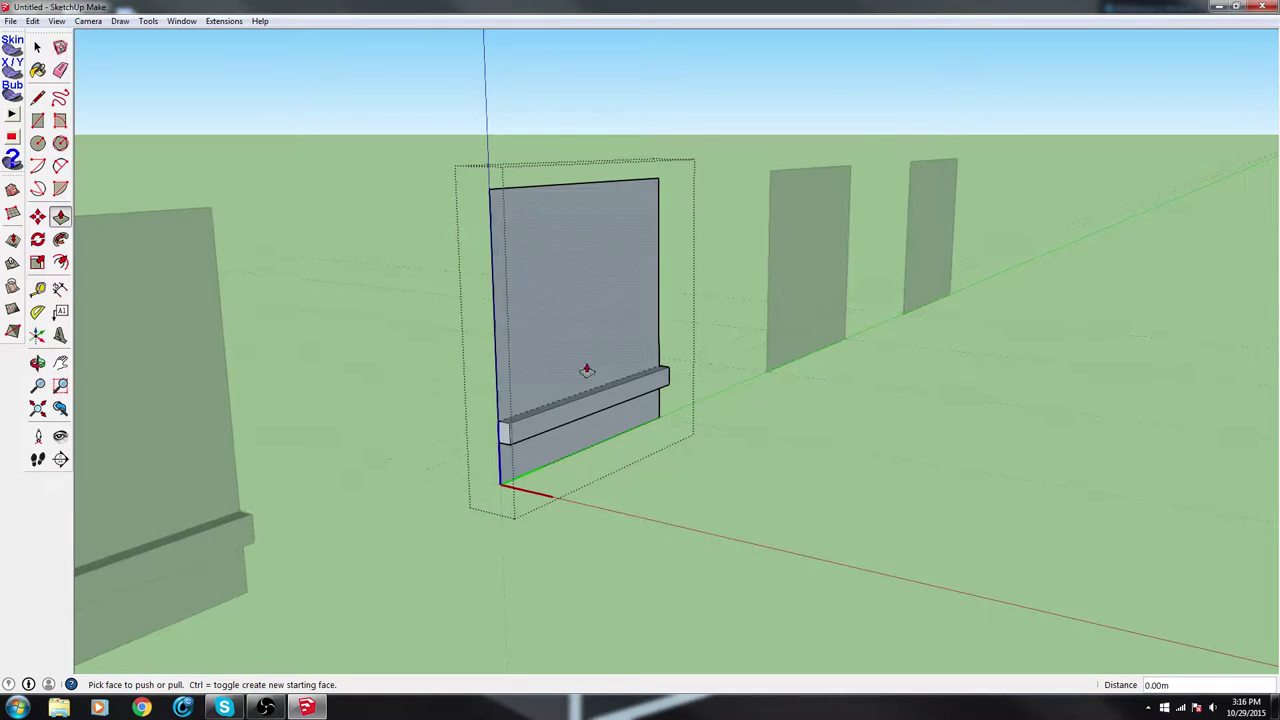
{"action": "middle_click_drag", "start_coordinate": [734, 377], "coordinate": [123, 391]}
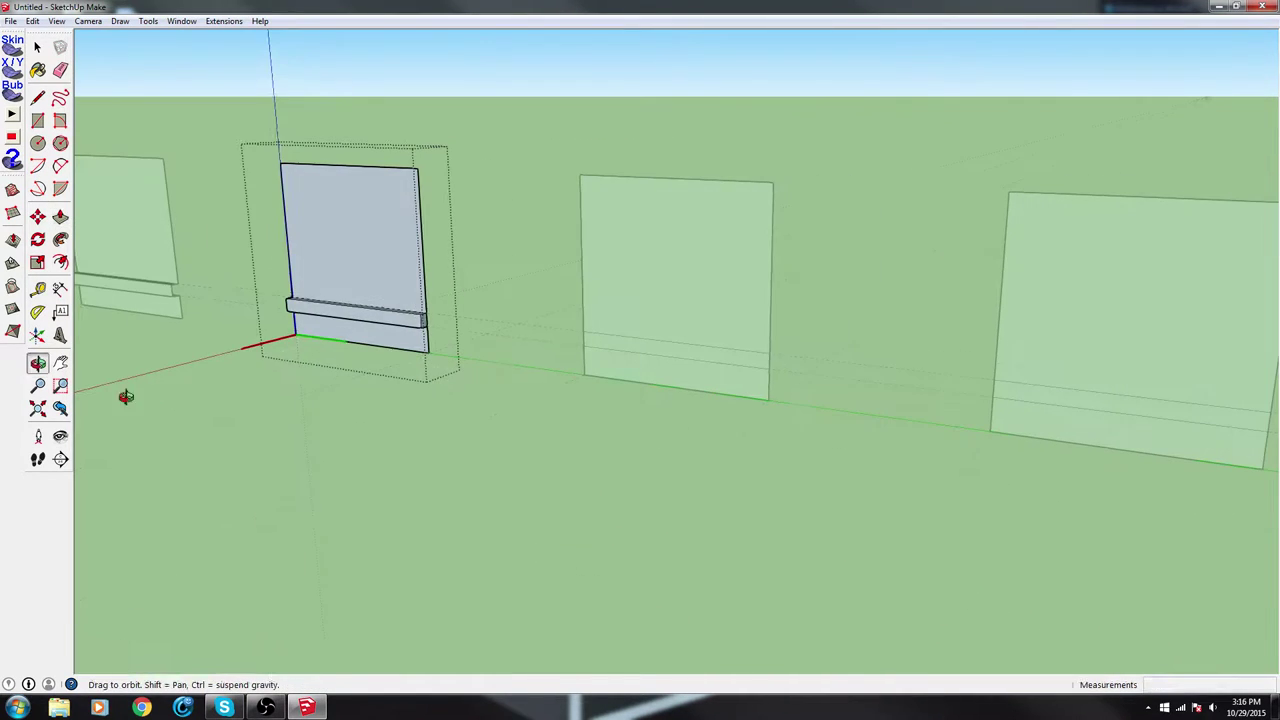
{"action": "middle_click_drag", "start_coordinate": [333, 318], "coordinate": [297, 297]}
Select the whole fourth square and make it a component named "2x2brickleft"
{"action": "left_click", "coordinate": [37, 47]}
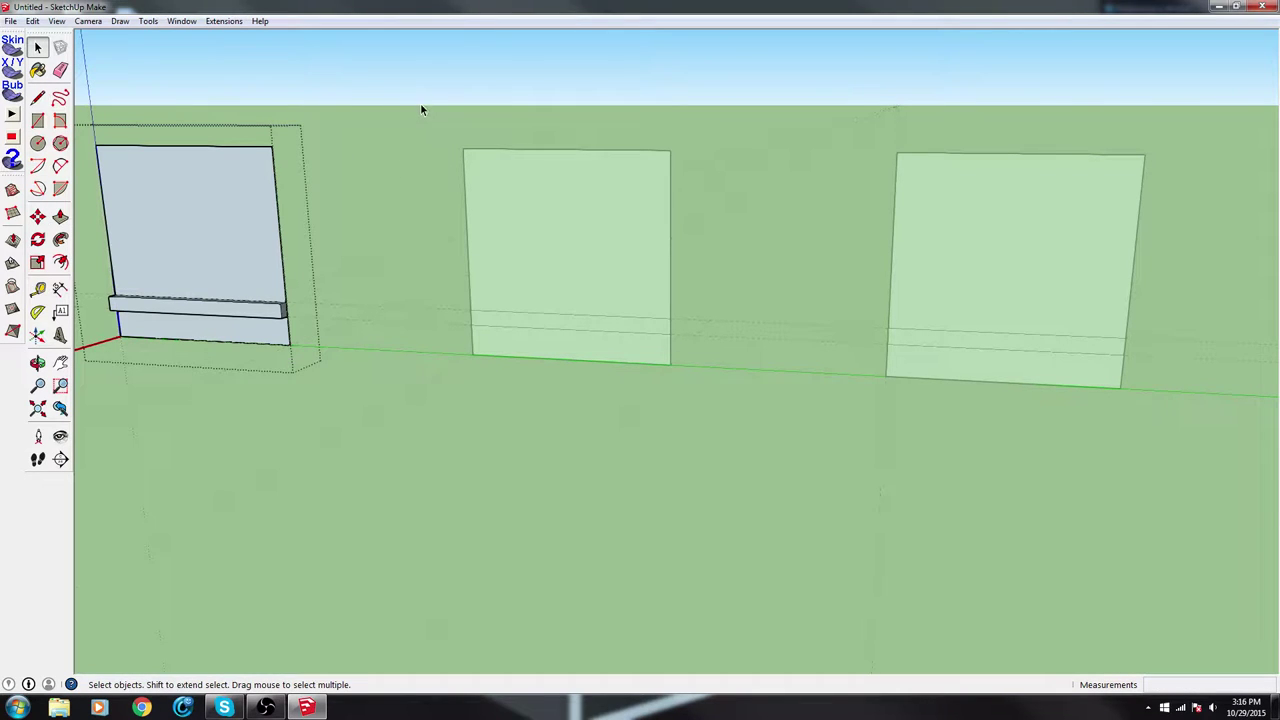
{"action": "left_click_drag", "start_coordinate": [423, 107], "coordinate": [748, 397]}
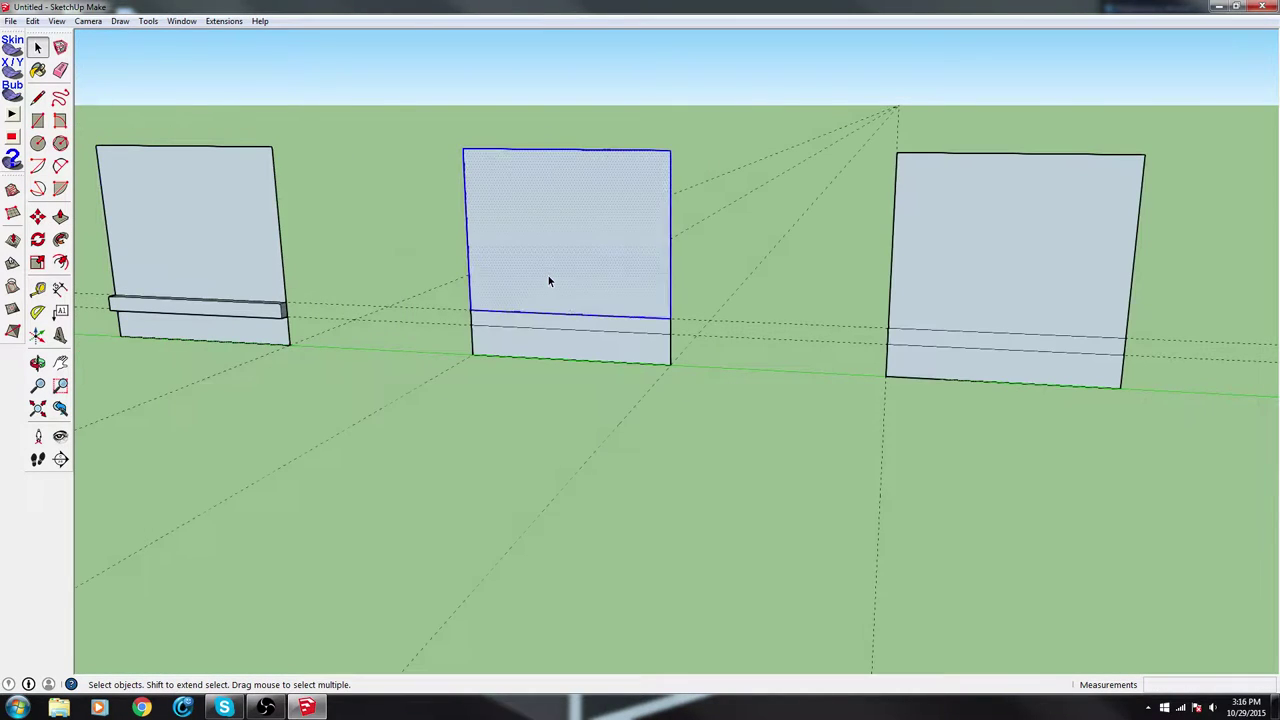
{"action": "left_click_drag", "start_coordinate": [420, 111], "coordinate": [809, 462]}
{"action": "right_click", "coordinate": [593, 251]}
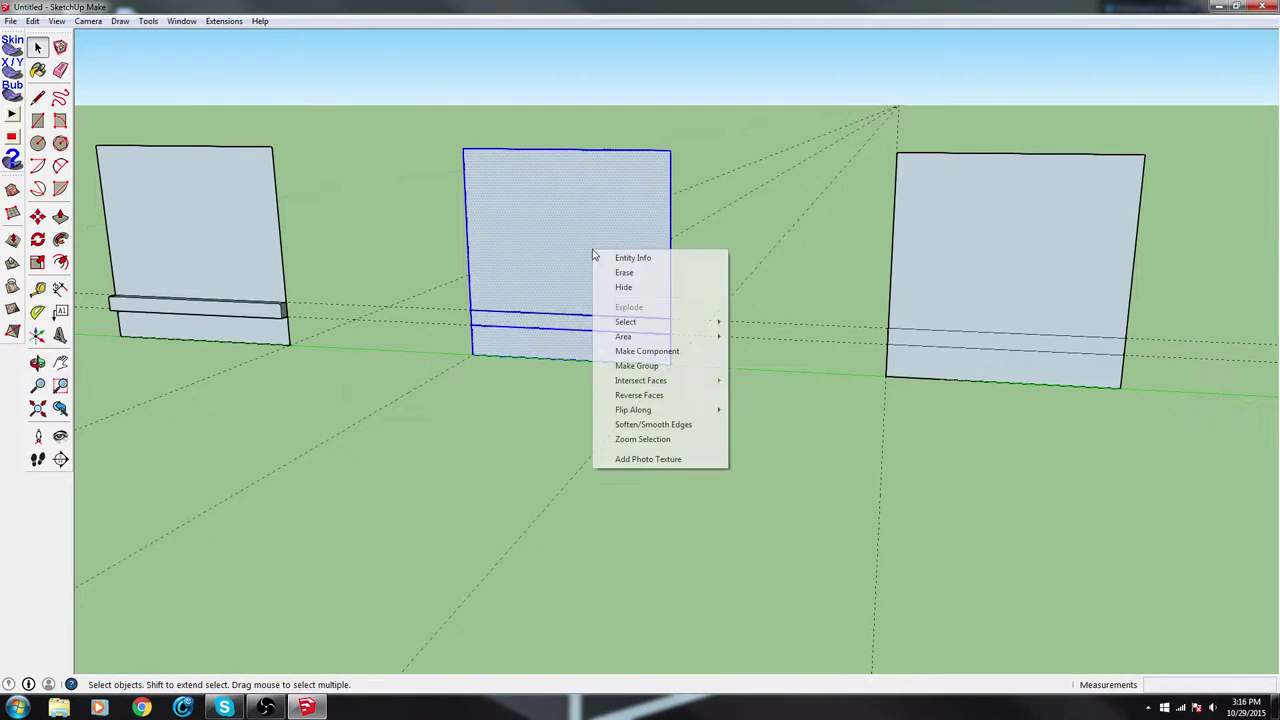
{"action": "left_click", "coordinate": [689, 357]}
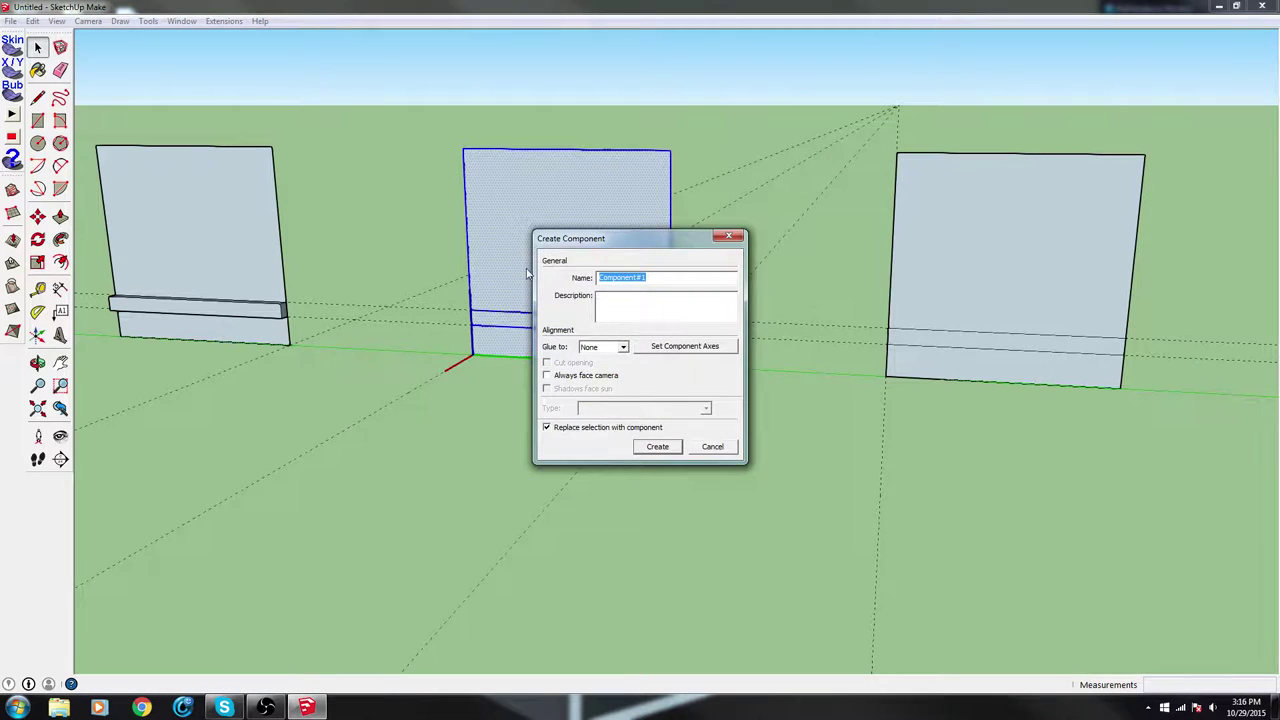
{"action": "type", "text": "2x2brickleft"}
{"action": "key", "text": "Return"}
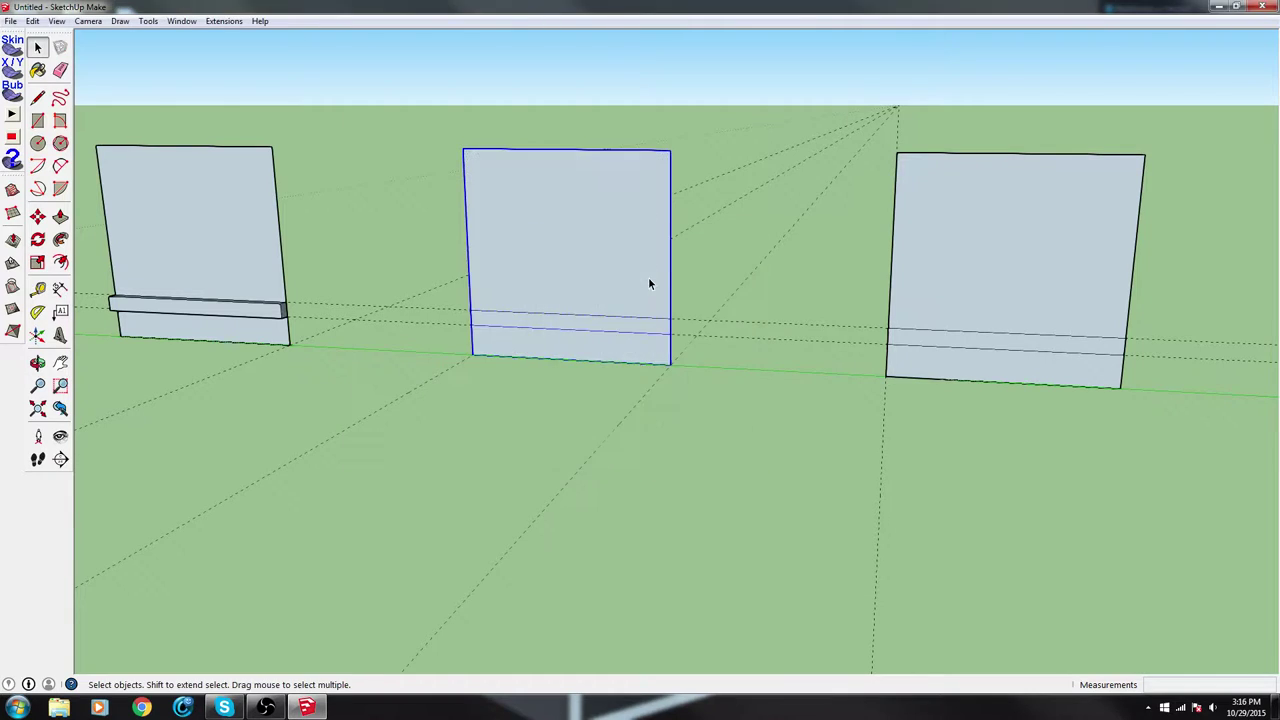
Select the whole fifth square and make it a component with a name starting with "2x2brick"
{"action": "middle_click_drag", "start_coordinate": [908, 330], "coordinate": [616, 312], "text": "shift"}
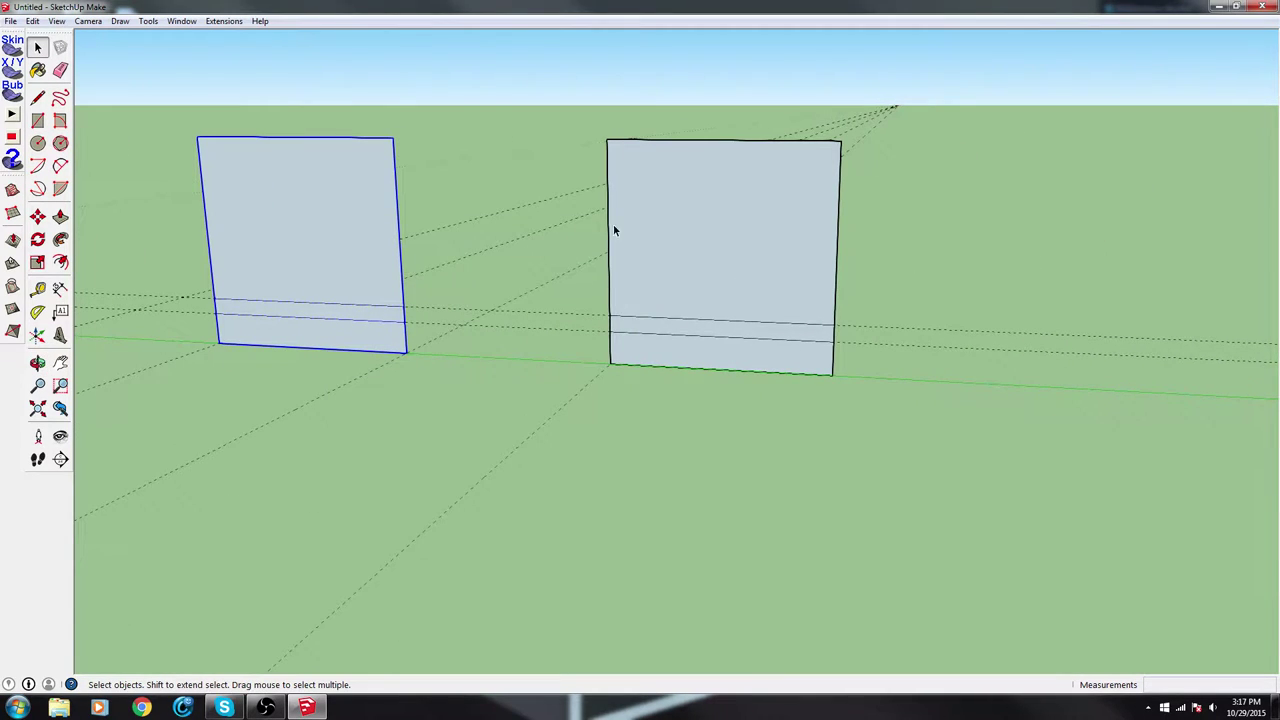
{"action": "left_click_drag", "start_coordinate": [601, 122], "coordinate": [965, 494]}
{"action": "right_click", "coordinate": [767, 269]}
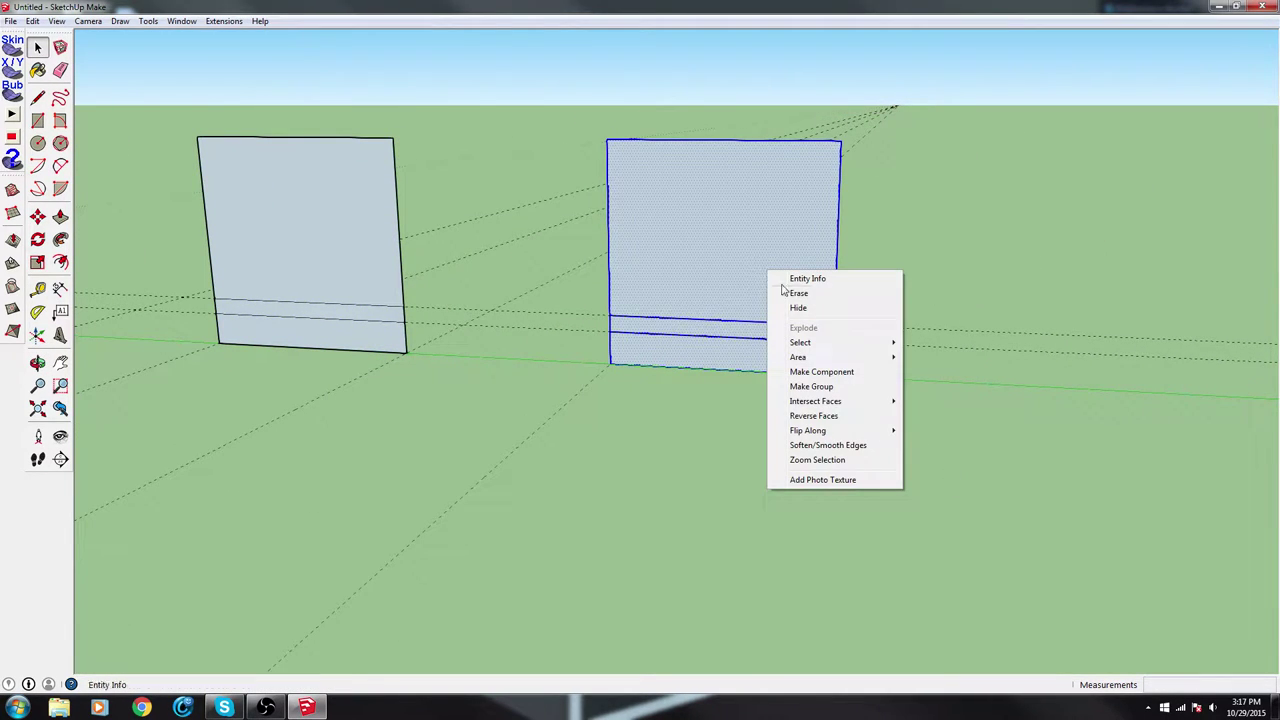
{"action": "left_click", "coordinate": [820, 372]}
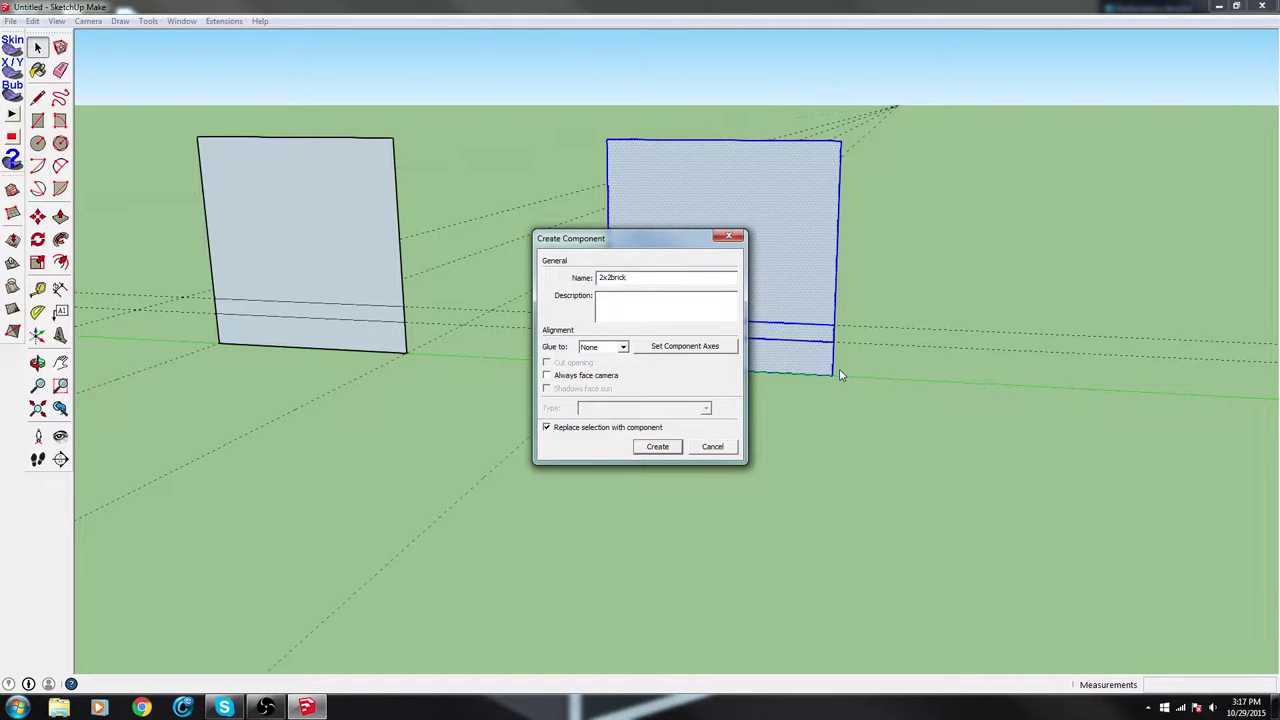
{"action": "key", "text": "Return"}
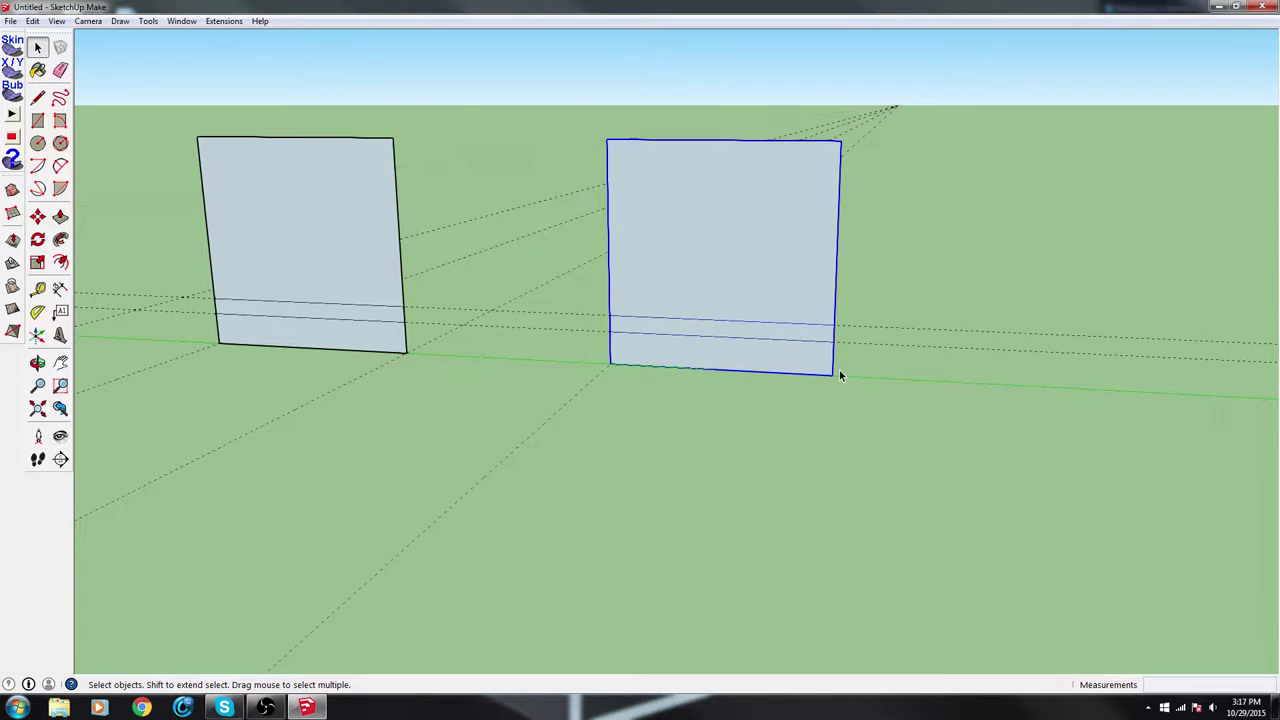
Open the fifth square's component for editing and pull its band outward with Push/Pull
{"action": "scroll", "coordinate": [776, 249], "scroll_direction": "up", "scroll_amount": 3}
{"action": "double_click", "coordinate": [771, 250]}
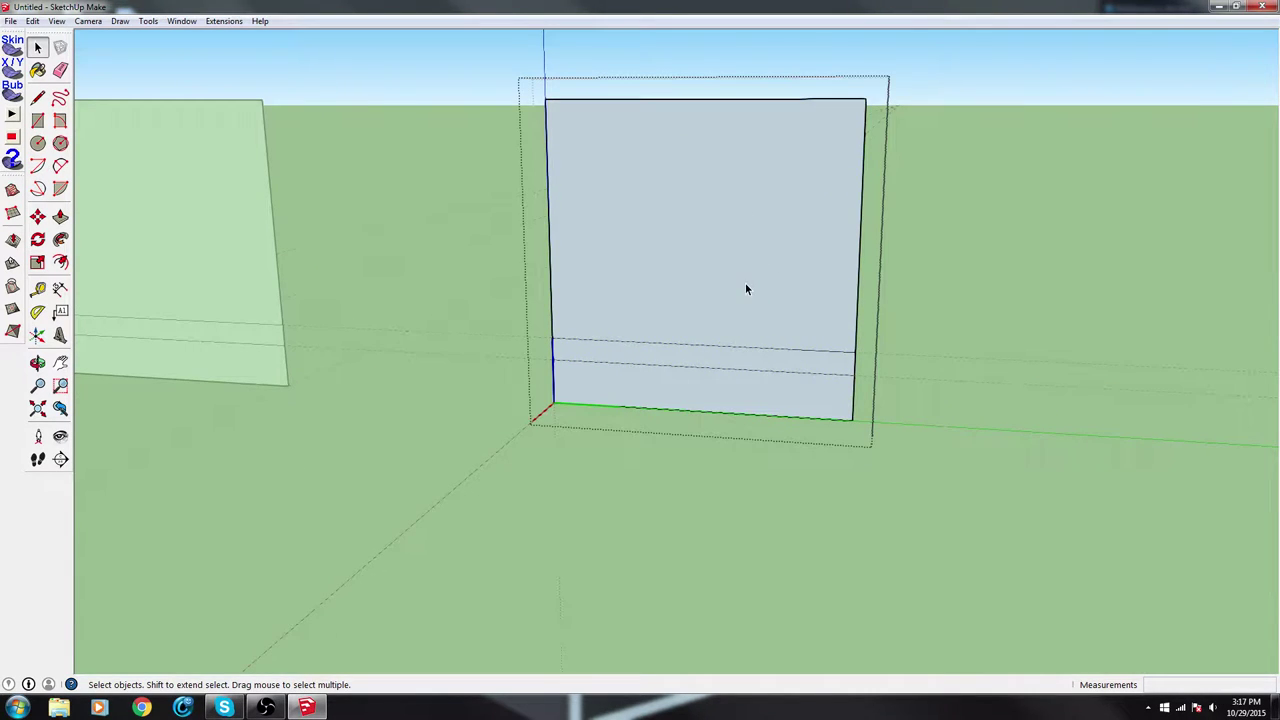
{"action": "key", "text": "p"}
{"action": "left_click", "coordinate": [734, 355]}
{"action": "left_click", "coordinate": [808, 357]}
Erase the left end face of the fifth square's raised band and leave the component
{"action": "mouse_move", "coordinate": [808, 357]}
{"action": "middle_mouse_down"}
{"action": "mouse_move", "coordinate": [502, 346]}
{"action": "mouse_move", "coordinate": [777, 397]}
{"action": "mouse_move", "coordinate": [811, 369]}
{"action": "mouse_move", "coordinate": [634, 328]}
{"action": "mouse_move", "coordinate": [820, 348]}
{"action": "mouse_move", "coordinate": [878, 296]}
{"action": "middle_mouse_up"}
{"action": "scroll", "coordinate": [882, 295], "scroll_direction": "up", "scroll_amount": 5}
{"action": "key", "text": "e"}
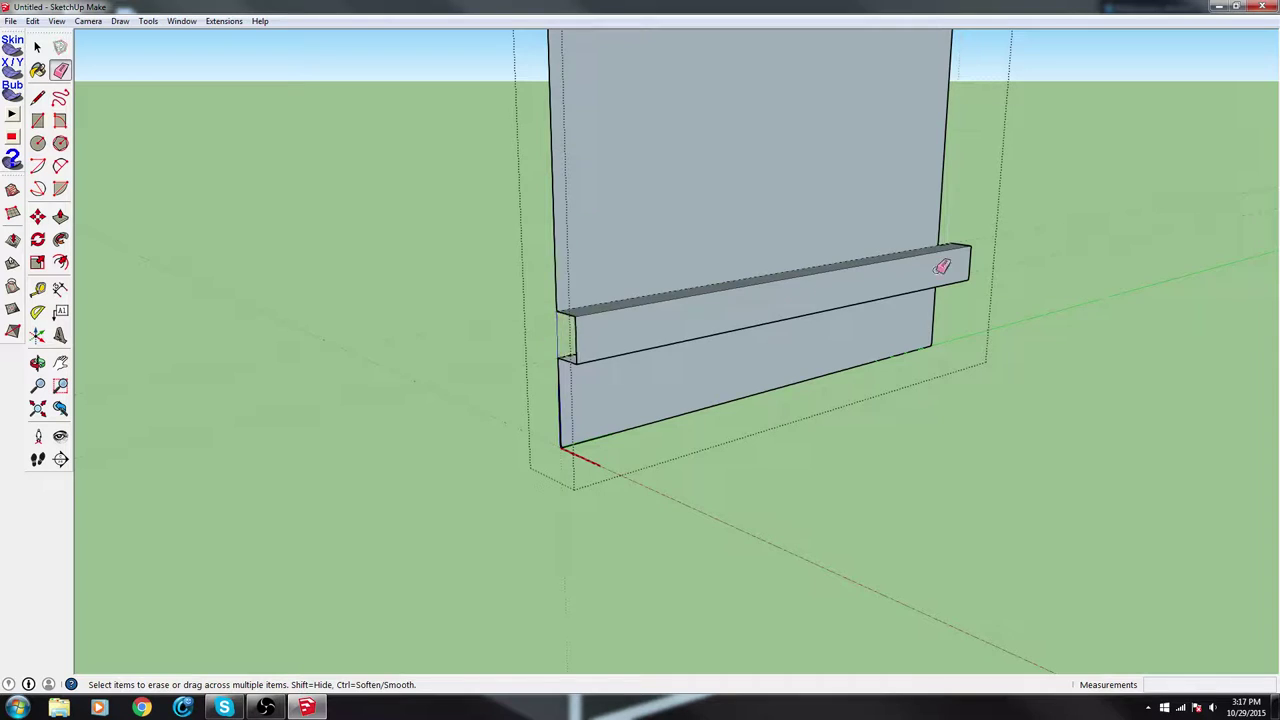
{"action": "mouse_move", "coordinate": [934, 263]}
{"action": "middle_mouse_down"}
{"action": "mouse_move", "coordinate": [574, 280]}
{"action": "mouse_move", "coordinate": [557, 317]}
{"action": "mouse_move", "coordinate": [497, 350]}
{"action": "mouse_move", "coordinate": [220, 318]}
{"action": "mouse_move", "coordinate": [400, 351]}
{"action": "mouse_move", "coordinate": [363, 351]}
{"action": "mouse_move", "coordinate": [270, 336]}
{"action": "mouse_move", "coordinate": [606, 349]}
{"action": "mouse_move", "coordinate": [634, 149]}
{"action": "mouse_move", "coordinate": [566, 331]}
{"action": "mouse_move", "coordinate": [330, 192]}
{"action": "middle_mouse_up"}
{"action": "key", "text": "space"}
{"action": "key", "text": "ctrl+a"}
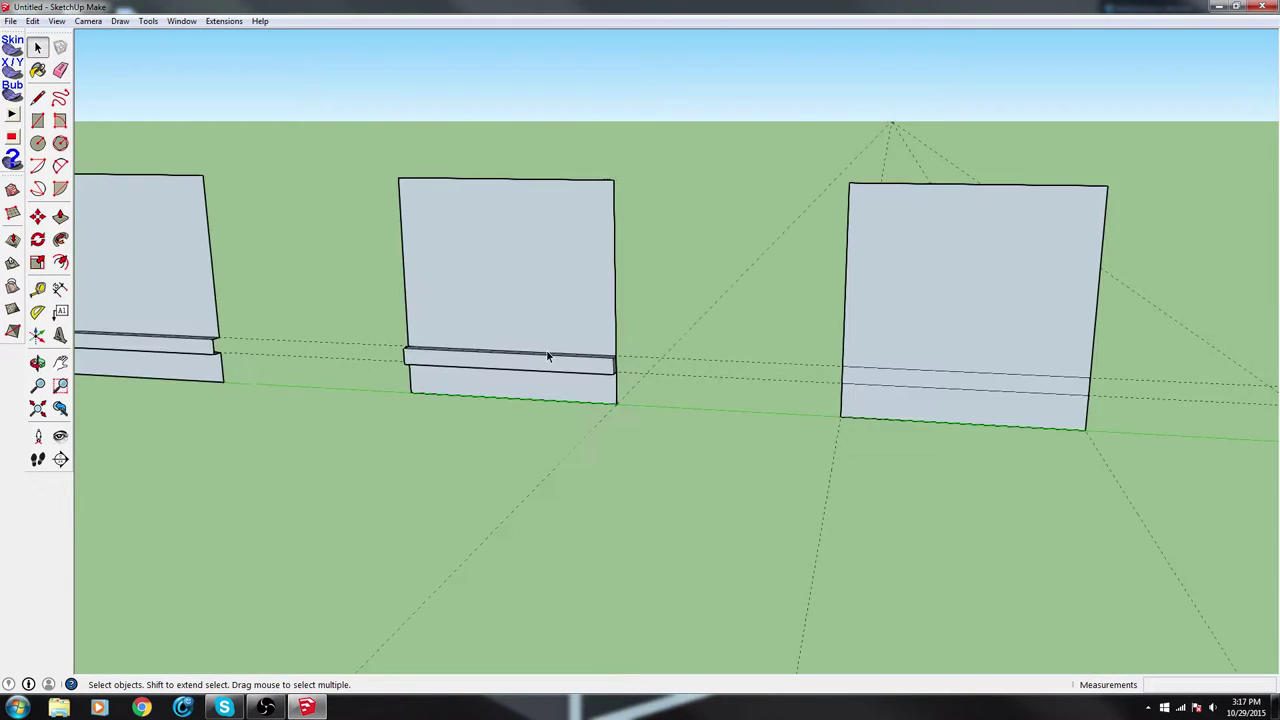
Open the fourth square's component for editing and pull its band outward by the same distance as the previous band
{"action": "scroll", "coordinate": [555, 357], "scroll_direction": "up", "scroll_amount": 4}
{"action": "middle_click_drag", "start_coordinate": [680, 362], "coordinate": [567, 368]}
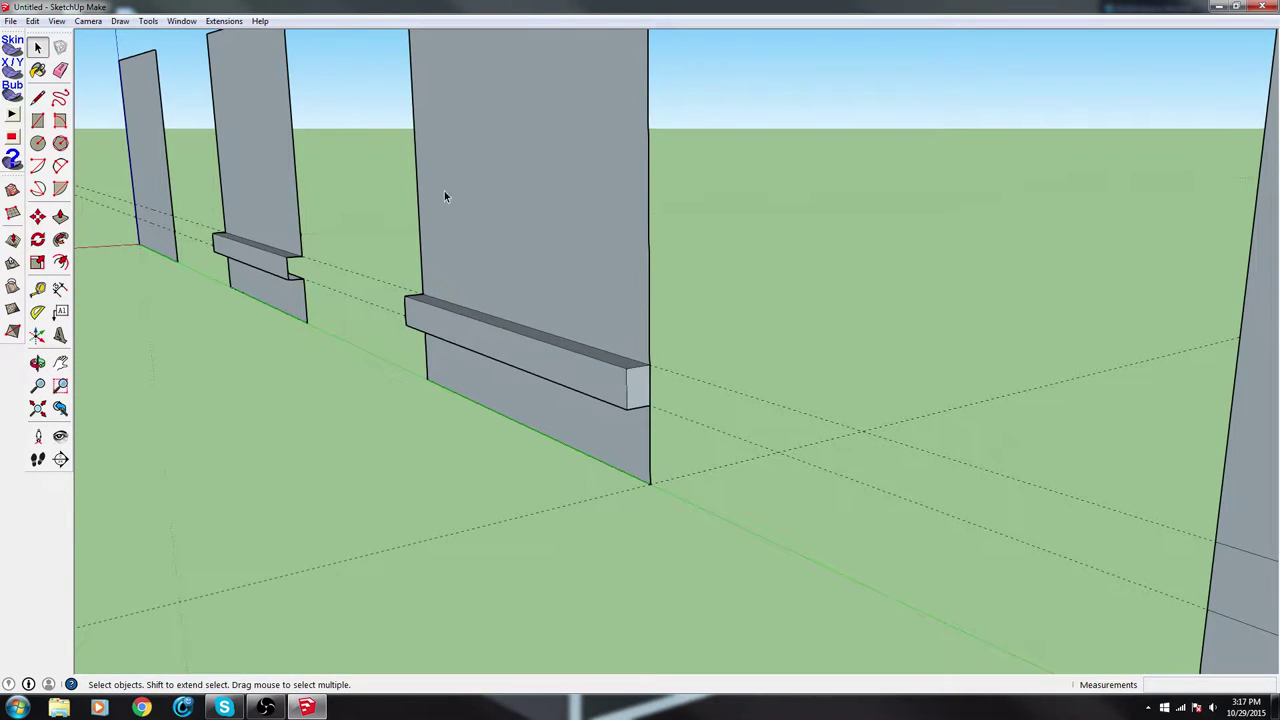
{"action": "scroll", "coordinate": [344, 296], "scroll_direction": "down", "scroll_amount": 4}
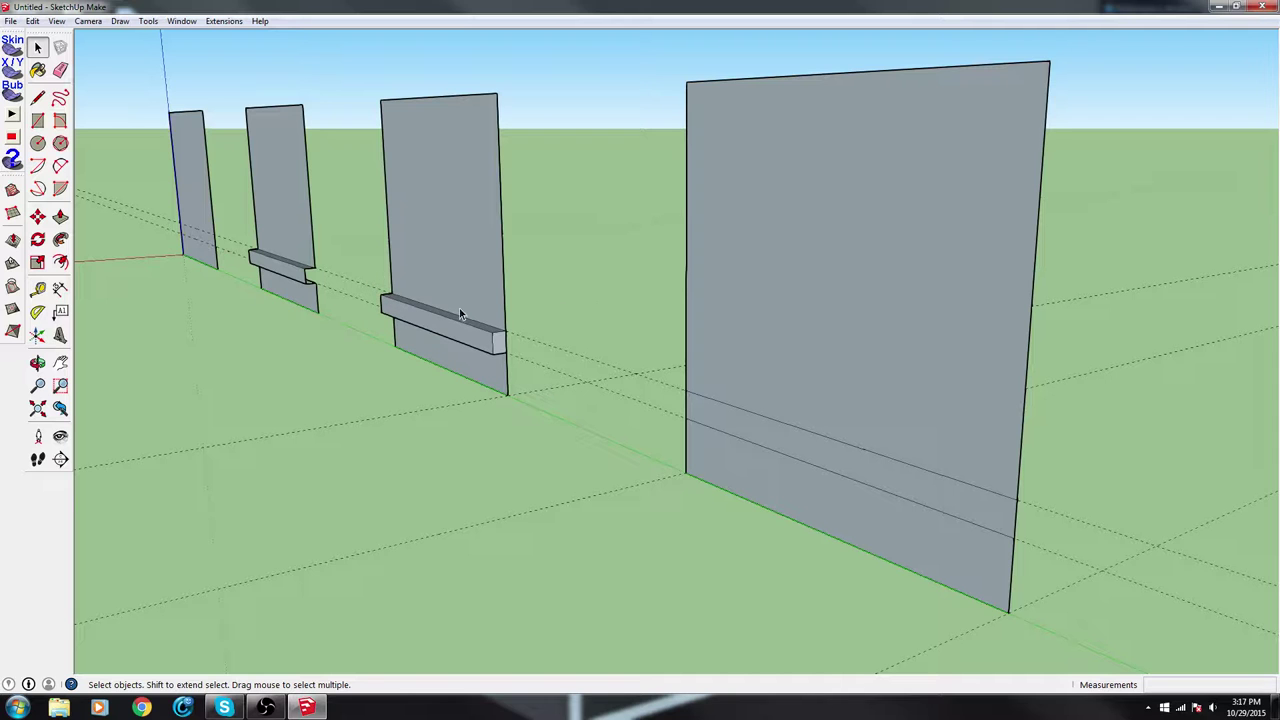
{"action": "middle_click_drag", "start_coordinate": [459, 309], "coordinate": [698, 375]}
{"action": "scroll", "coordinate": [435, 351], "scroll_direction": "down", "scroll_amount": 4}
{"action": "scroll", "coordinate": [975, 374], "scroll_direction": "up", "scroll_amount": 3}
{"action": "double_click", "coordinate": [855, 351]}
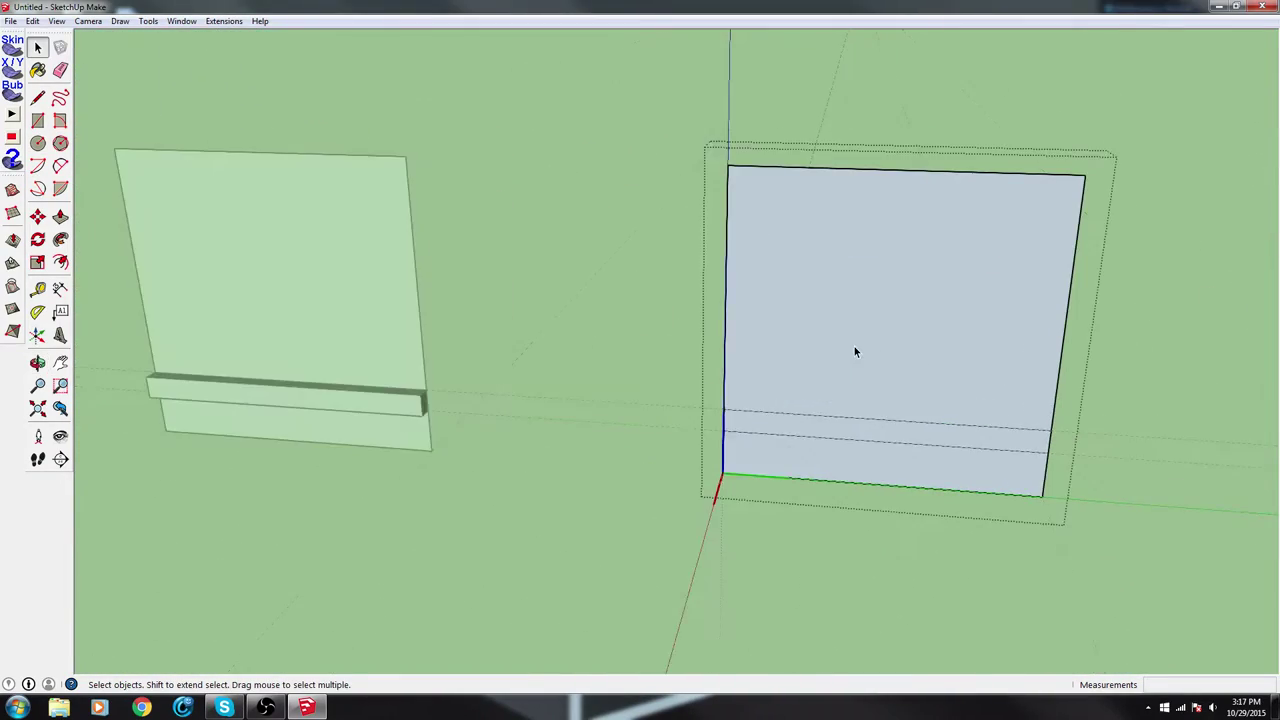
{"action": "key", "text": "p"}
{"action": "double_click", "coordinate": [815, 433]}
{"action": "middle_click_drag", "start_coordinate": [723, 446], "coordinate": [817, 457]}
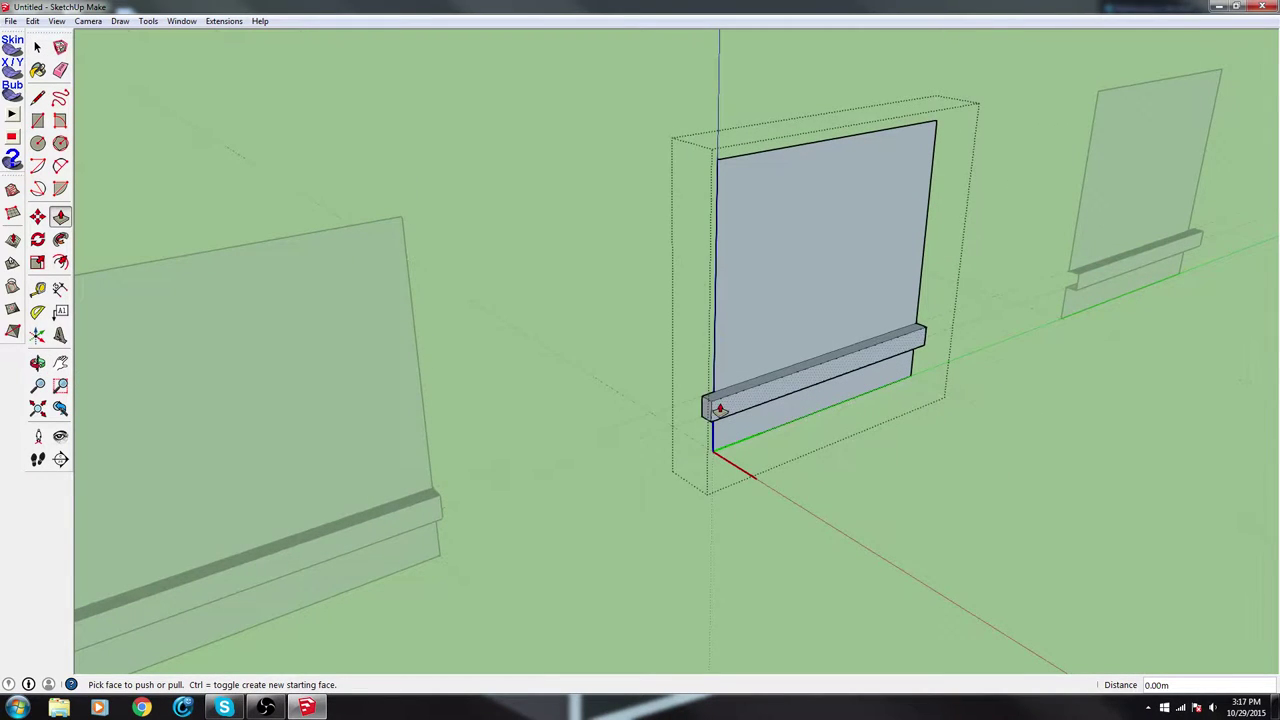
Erase the right end face of the fourth square's raised band
{"action": "scroll", "coordinate": [720, 414], "scroll_direction": "up", "scroll_amount": 5}
{"action": "mouse_move", "coordinate": [666, 414]}
{"action": "middle_mouse_down"}
{"action": "mouse_move", "coordinate": [1161, 490]}
{"action": "mouse_move", "coordinate": [983, 380]}
{"action": "mouse_move", "coordinate": [986, 237]}
{"action": "mouse_move", "coordinate": [960, 351]}
{"action": "mouse_move", "coordinate": [763, 272]}
{"action": "middle_mouse_up"}
{"action": "key", "text": "e"}
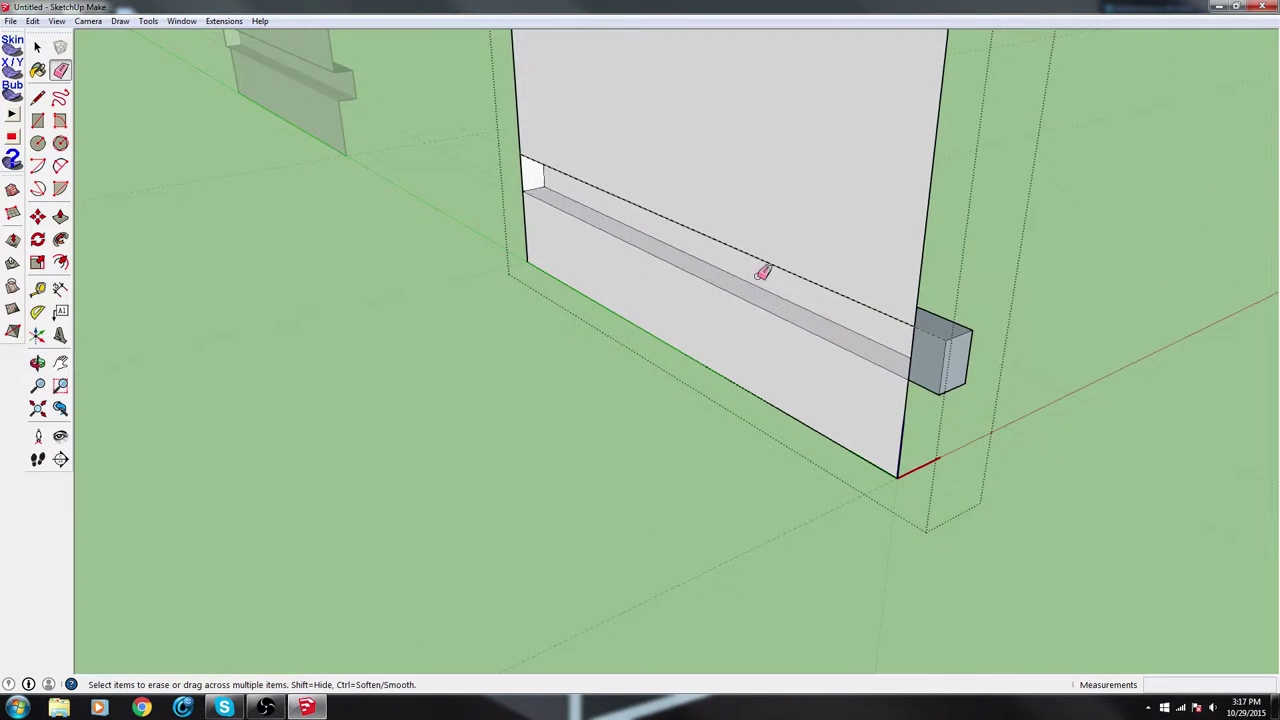
{"action": "left_click", "coordinate": [522, 170]}
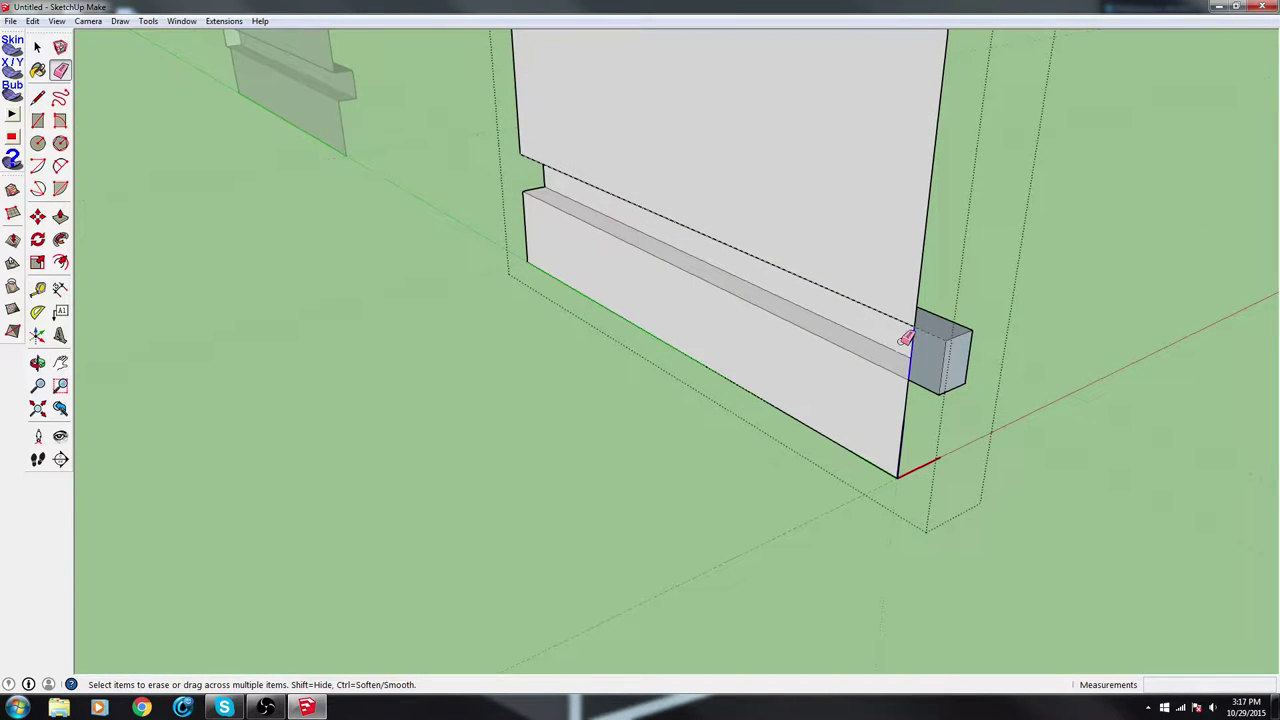
{"action": "mouse_move", "coordinate": [966, 280]}
{"action": "middle_mouse_down"}
{"action": "mouse_move", "coordinate": [726, 283]}
{"action": "mouse_move", "coordinate": [485, 251]}
{"action": "middle_mouse_up"}
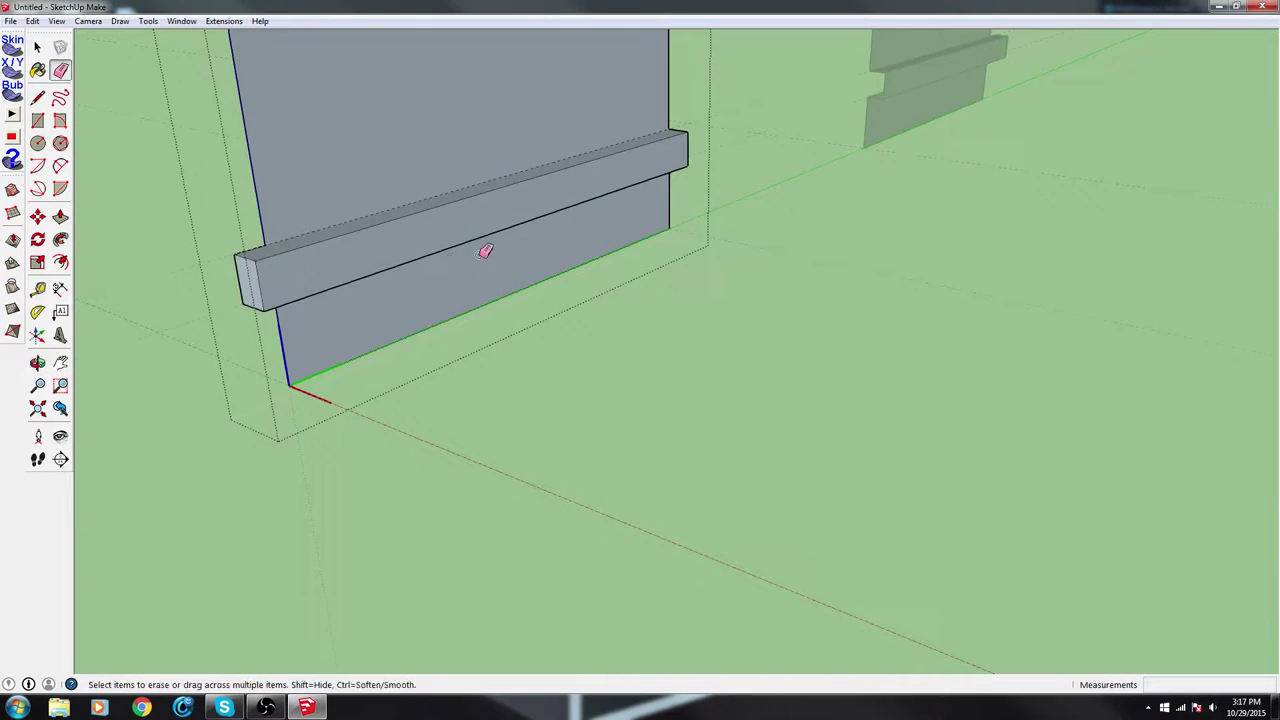
Open the first square's component for editing and paint its face with Brick_Antique from the Brick and Cladding materials
{"action": "middle_click_drag", "start_coordinate": [840, 232], "coordinate": [588, 223]}
{"action": "mouse_move", "coordinate": [971, 162]}
{"action": "middle_mouse_down"}
{"action": "mouse_move", "coordinate": [804, 151]}
{"action": "mouse_move", "coordinate": [914, 266]}
{"action": "mouse_move", "coordinate": [577, 266]}
{"action": "mouse_move", "coordinate": [1134, 263]}
{"action": "mouse_move", "coordinate": [718, 260]}
{"action": "mouse_move", "coordinate": [383, 234]}
{"action": "mouse_move", "coordinate": [597, 283]}
{"action": "mouse_move", "coordinate": [693, 354]}
{"action": "mouse_move", "coordinate": [1186, 420]}
{"action": "mouse_move", "coordinate": [1234, 368]}
{"action": "mouse_move", "coordinate": [723, 282]}
{"action": "middle_mouse_up"}
{"action": "scroll", "coordinate": [804, 151], "scroll_direction": "down", "scroll_amount": 2}
{"action": "scroll", "coordinate": [808, 152], "scroll_direction": "down", "scroll_amount": 2}
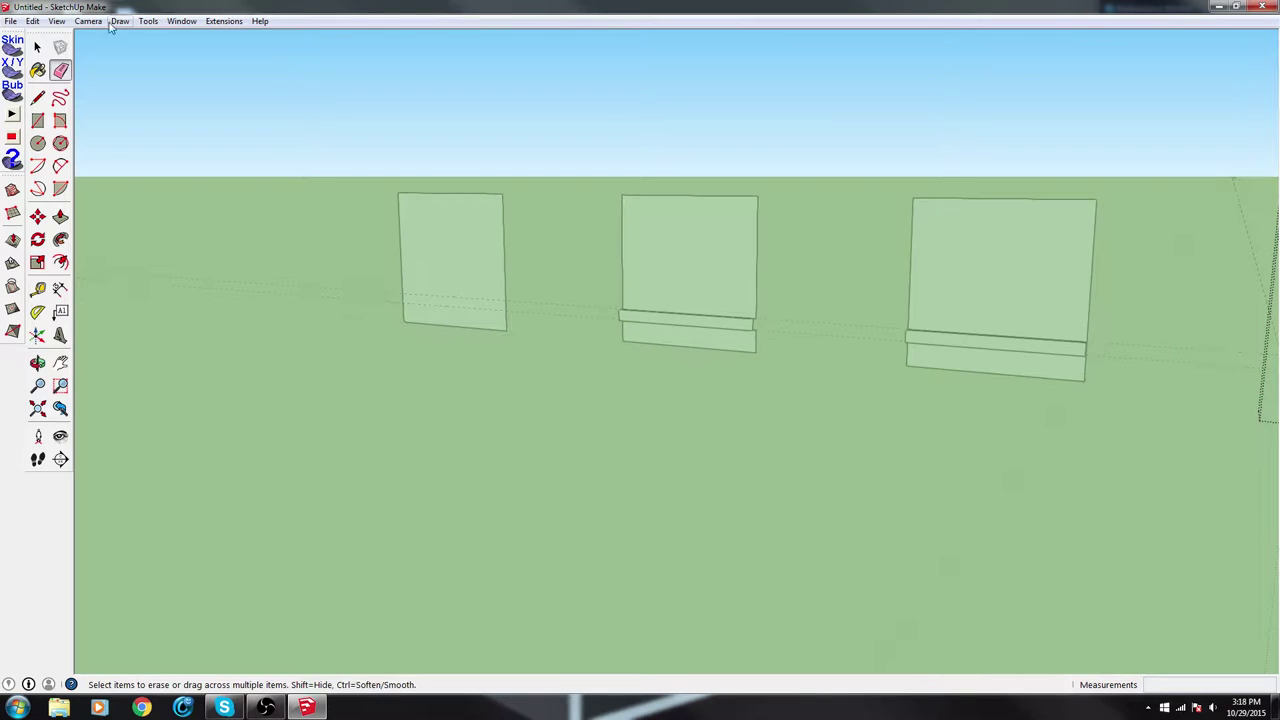
{"action": "key", "text": "space"}
{"action": "double_click", "coordinate": [490, 247]}
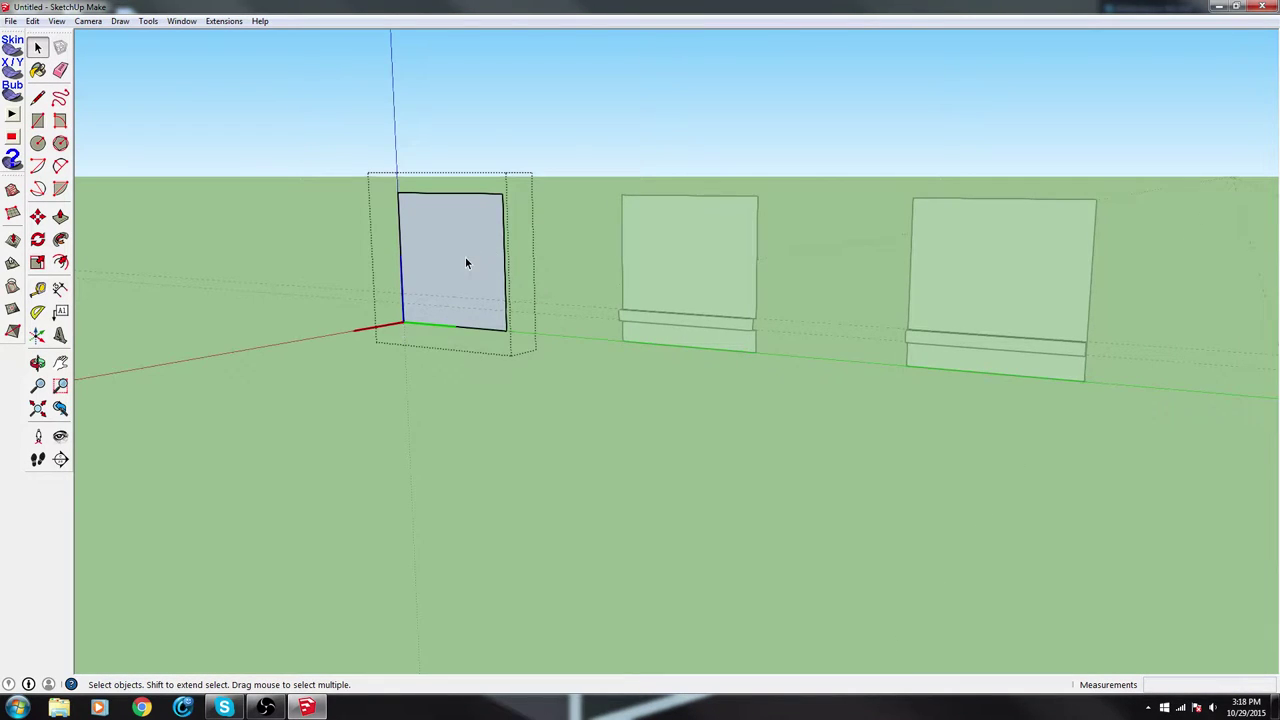
{"action": "scroll", "coordinate": [465, 262], "scroll_direction": "up", "scroll_amount": 3}
{"action": "key", "text": "b"}
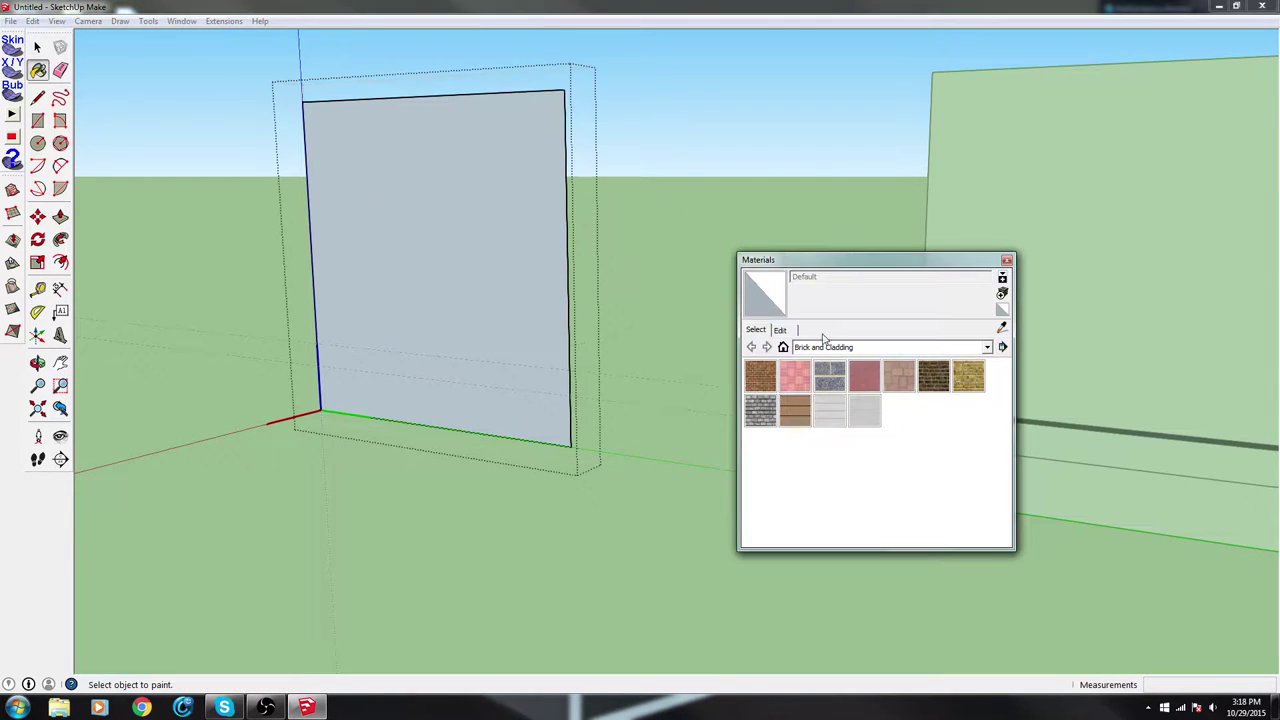
{"action": "left_click", "coordinate": [760, 375]}
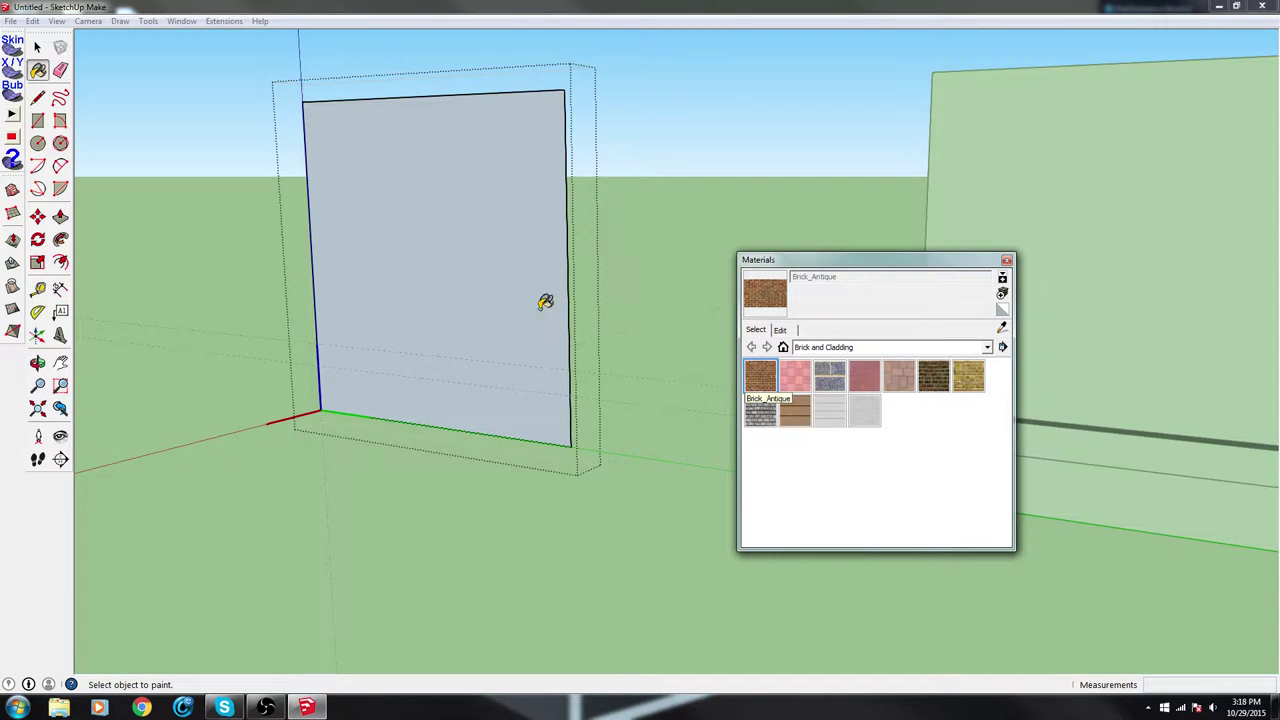
{"action": "left_click", "coordinate": [530, 296]}
{"action": "middle_click_drag", "start_coordinate": [461, 336], "coordinate": [588, 336]}
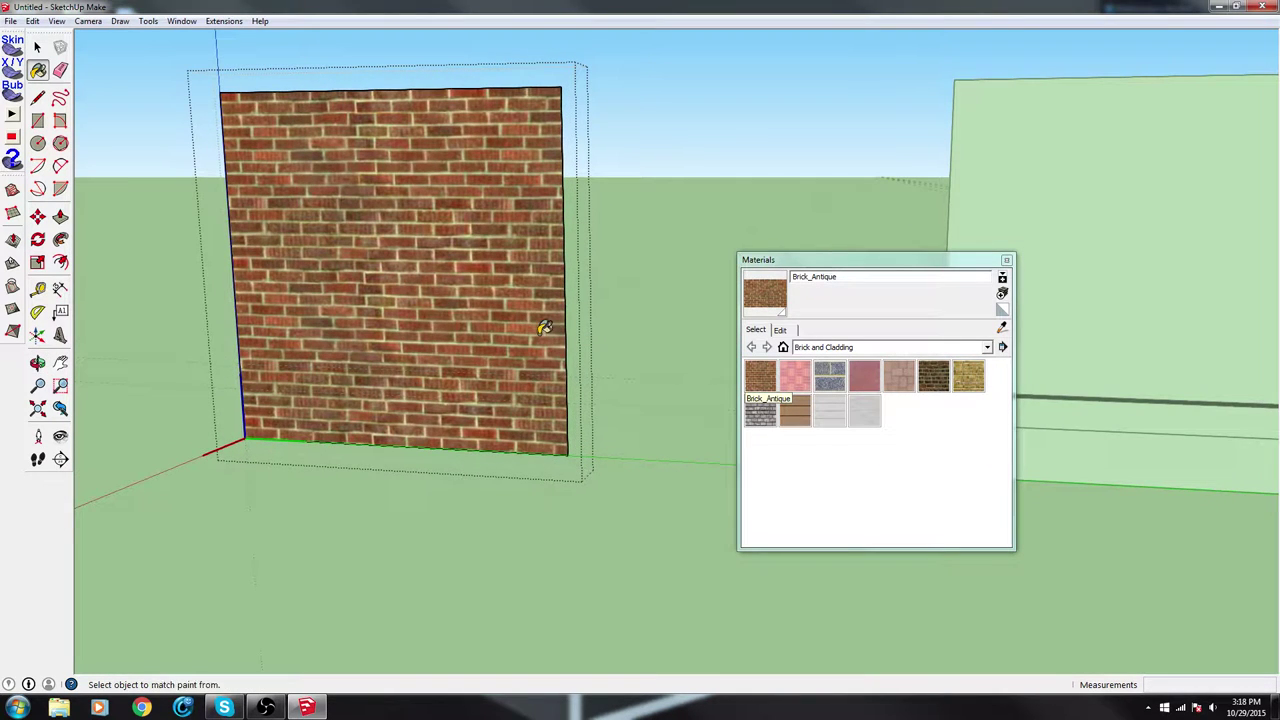
Open the second square's component for editing and paint the wall faces above and below its band with Brick_Antique
{"action": "middle_click_drag", "start_coordinate": [677, 286], "coordinate": [430, 340]}
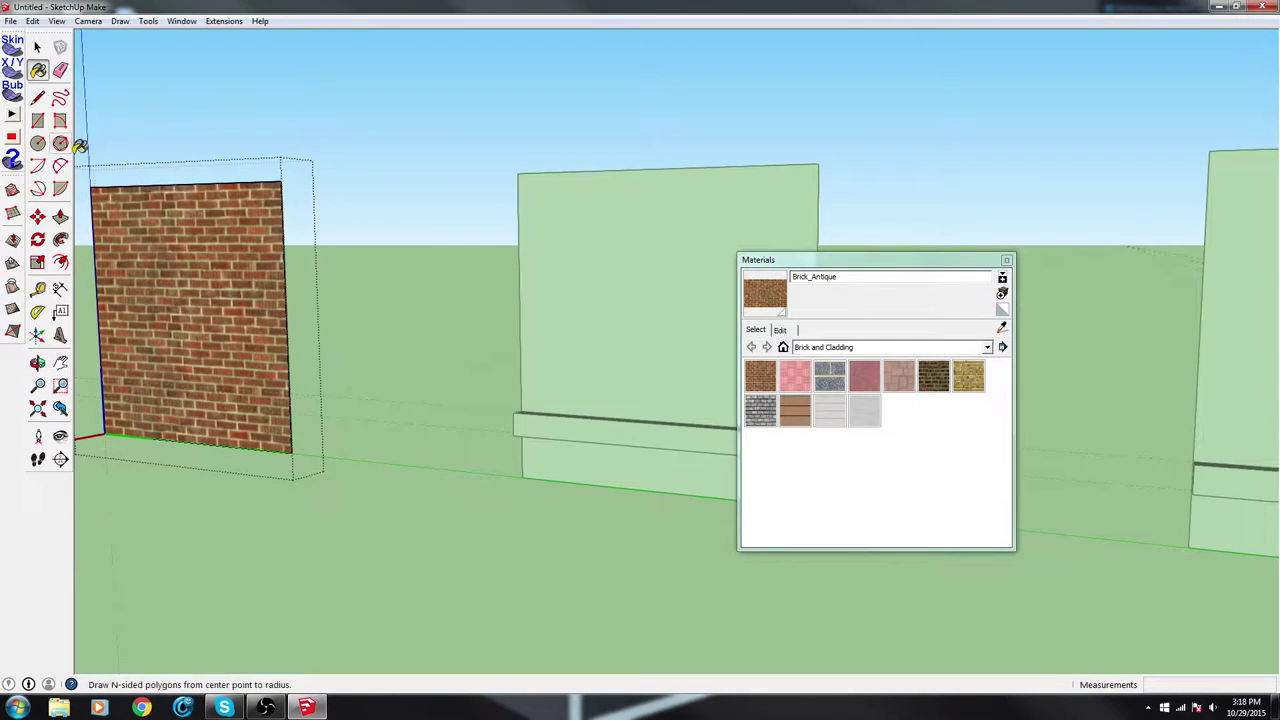
{"action": "left_click", "coordinate": [38, 48]}
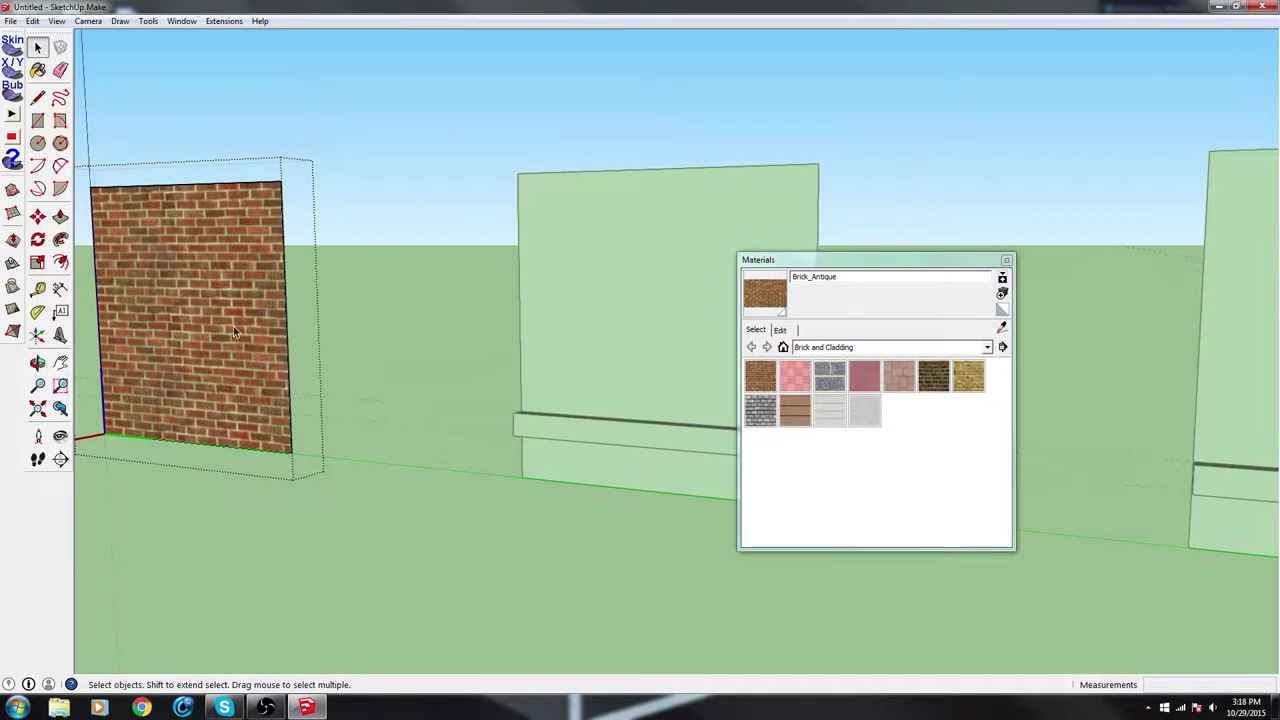
{"action": "double_click", "coordinate": [651, 274]}
{"action": "key", "text": "b"}
{"action": "left_click", "coordinate": [656, 279]}
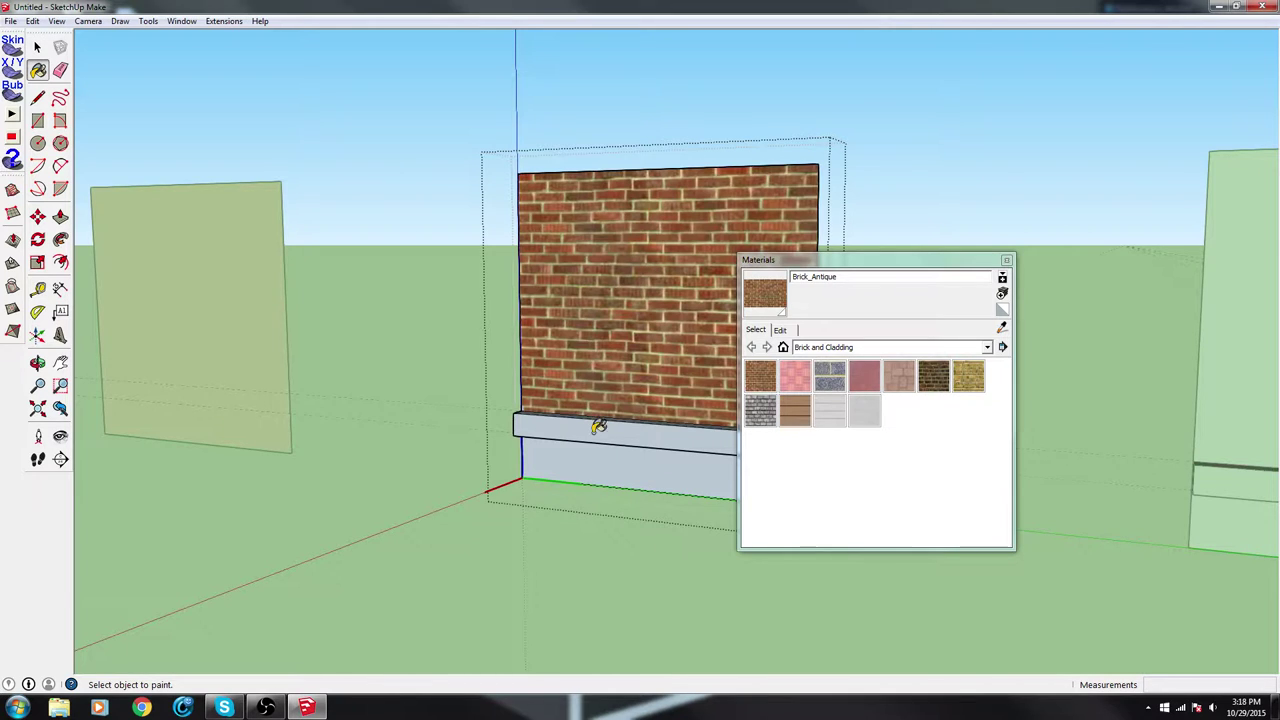
{"action": "left_click", "coordinate": [589, 456]}
Paint the front and top faces of the second square's raised band with Cladding_Stucco_White
{"action": "mouse_move", "coordinate": [593, 430]}
{"action": "middle_mouse_down"}
{"action": "mouse_move", "coordinate": [809, 463]}
{"action": "mouse_move", "coordinate": [815, 434]}
{"action": "middle_mouse_up"}
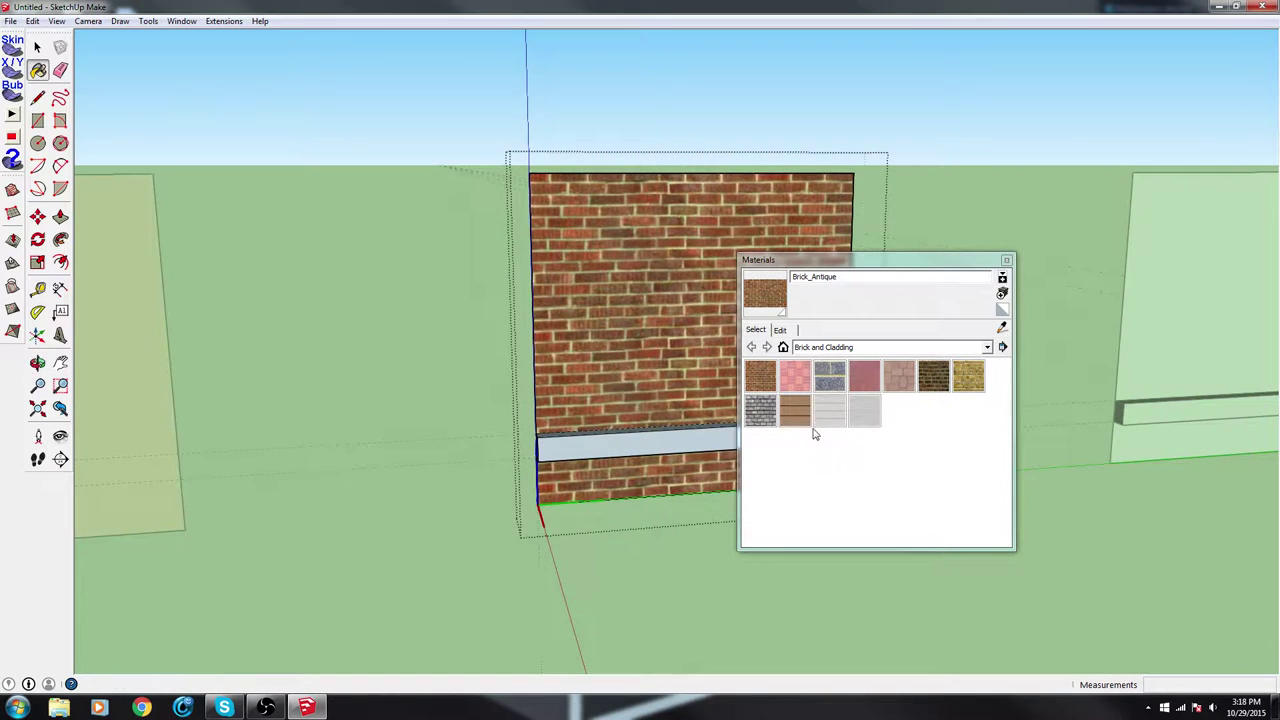
{"action": "left_click", "coordinate": [862, 410]}
{"action": "left_click", "coordinate": [654, 434]}
{"action": "scroll", "coordinate": [656, 433], "scroll_direction": "up", "scroll_amount": 3}
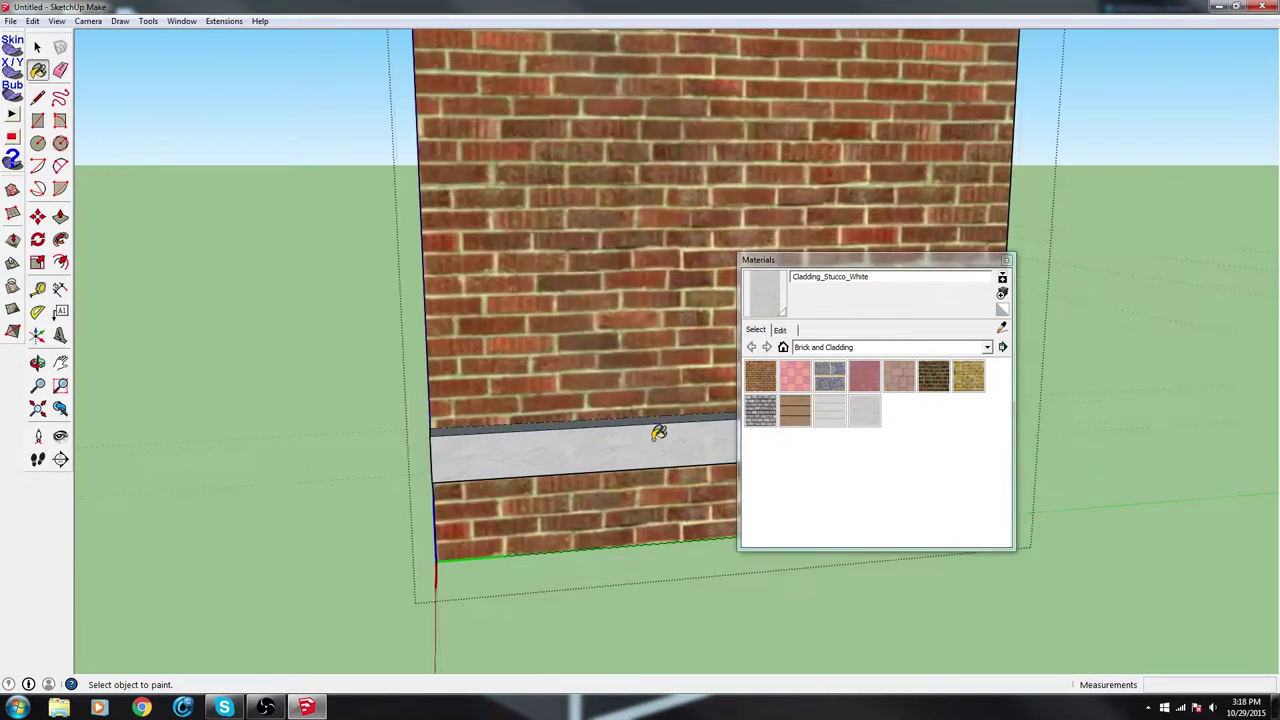
{"action": "scroll", "coordinate": [658, 432], "scroll_direction": "up", "scroll_amount": 3}
{"action": "middle_click_drag", "start_coordinate": [651, 414], "coordinate": [689, 490]}
{"action": "left_click", "coordinate": [611, 425]}
{"action": "middle_click_drag", "start_coordinate": [611, 425], "coordinate": [834, 417]}
{"action": "mouse_move", "coordinate": [700, 400]}
{"action": "middle_mouse_down"}
{"action": "mouse_move", "coordinate": [466, 371]}
{"action": "mouse_move", "coordinate": [503, 349]}
{"action": "mouse_move", "coordinate": [350, 418]}
{"action": "middle_mouse_up"}
{"action": "mouse_move", "coordinate": [632, 310]}
{"action": "middle_mouse_down"}
{"action": "mouse_move", "coordinate": [604, 322]}
{"action": "mouse_move", "coordinate": [623, 269]}
{"action": "mouse_move", "coordinate": [641, 316]}
{"action": "middle_mouse_up"}
Open the third square's component, sample Brick_Antique from the second square and paint the wall faces above and below the band
{"action": "left_click", "coordinate": [37, 47]}
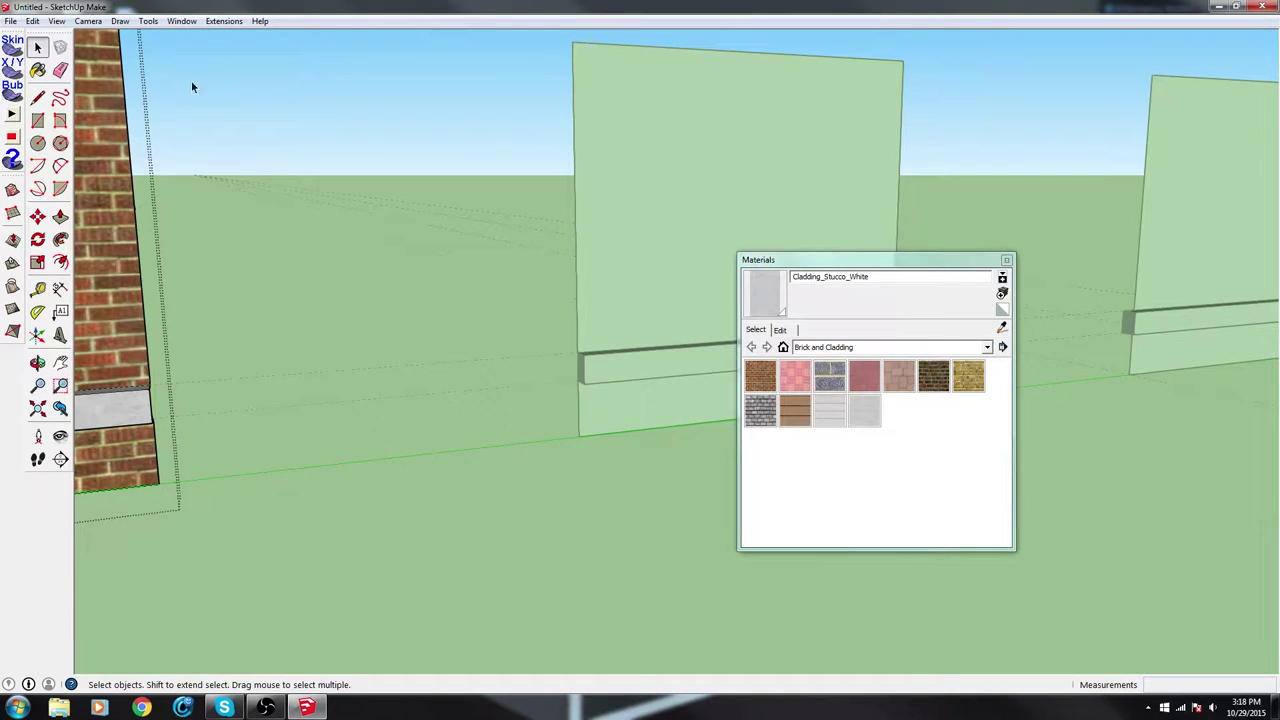
{"action": "double_click", "coordinate": [663, 198]}
{"action": "key", "text": "b"}
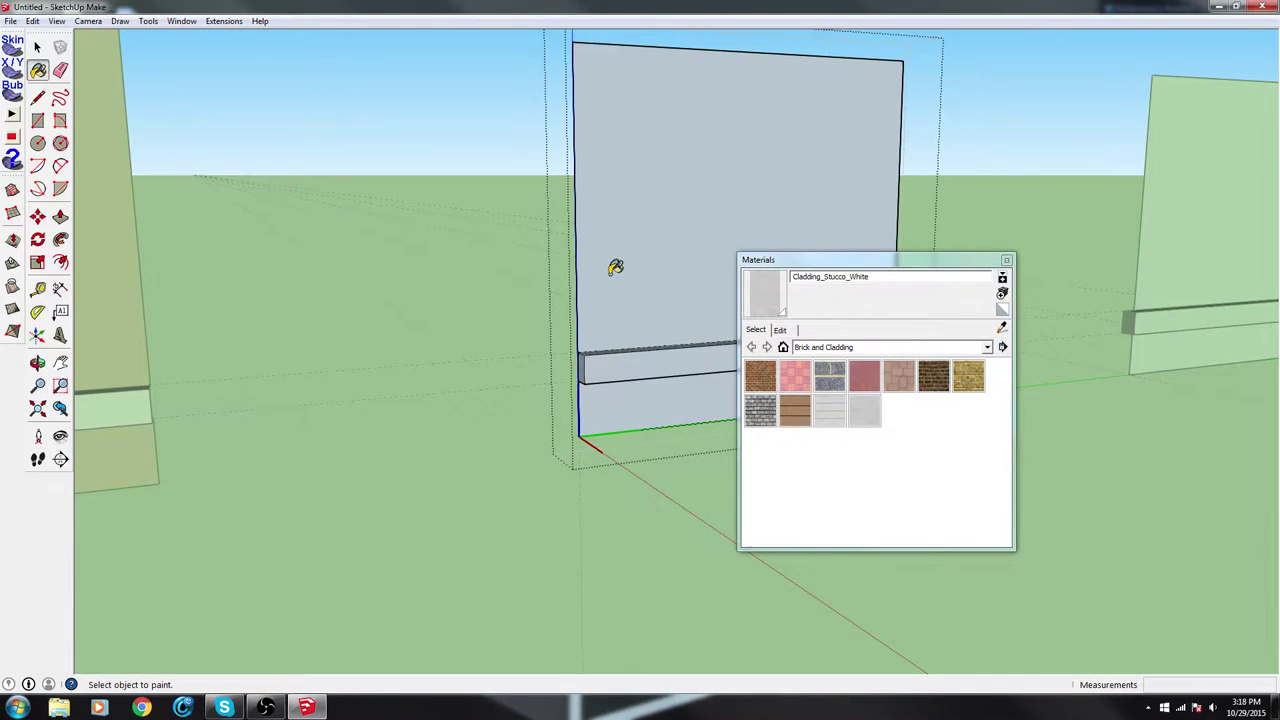
{"action": "middle_click_drag", "start_coordinate": [611, 266], "coordinate": [350, 254]}
{"action": "left_click", "coordinate": [214, 200], "text": "alt"}
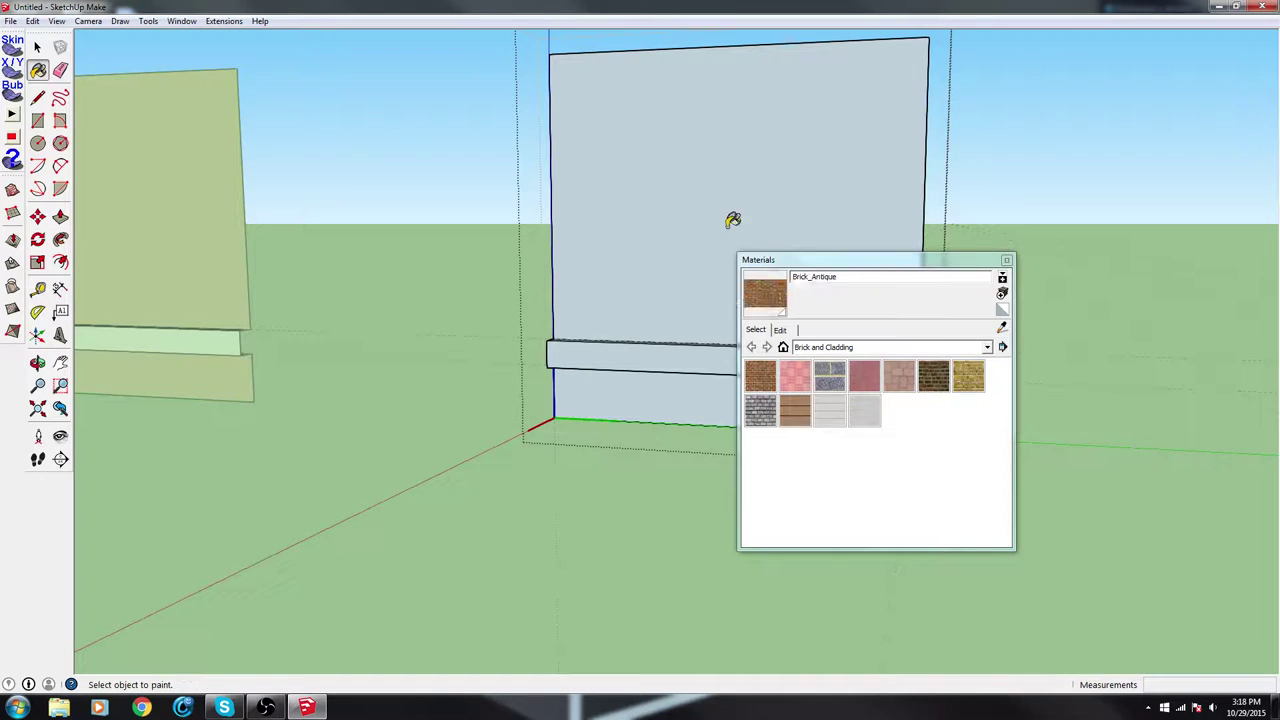
{"action": "left_click", "coordinate": [733, 219]}
{"action": "left_click", "coordinate": [595, 378]}
Sample Cladding_Stucco_White from the second square's band, paint the third square's matching unpainted band faces with it and leave the component
{"action": "left_click", "coordinate": [172, 335], "text": "alt"}
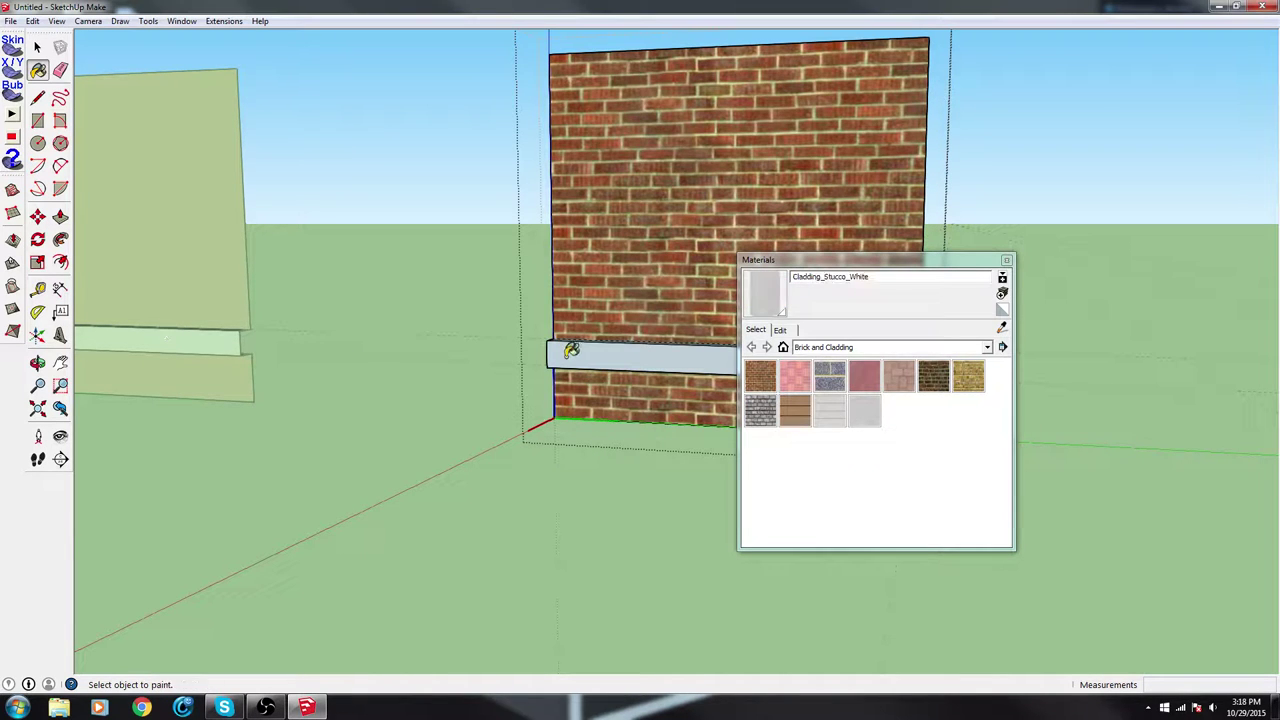
{"action": "left_click", "coordinate": [584, 351], "text": "shift"}
{"action": "mouse_move", "coordinate": [584, 351]}
{"action": "middle_mouse_down"}
{"action": "mouse_move", "coordinate": [594, 534]}
{"action": "mouse_move", "coordinate": [540, 288]}
{"action": "mouse_move", "coordinate": [766, 150]}
{"action": "mouse_move", "coordinate": [508, 349]}
{"action": "mouse_move", "coordinate": [525, 346]}
{"action": "middle_mouse_up"}
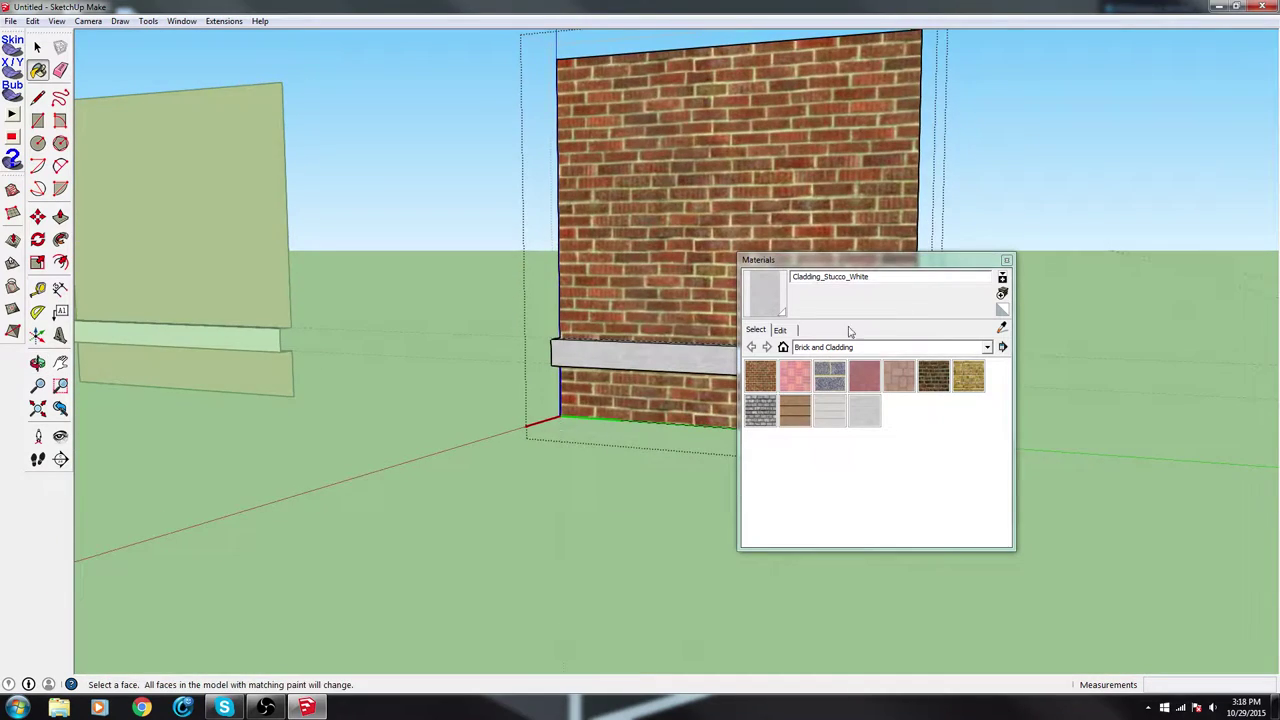
{"action": "mouse_move", "coordinate": [955, 240]}
{"action": "middle_mouse_down", "text": "shift"}
{"action": "mouse_move", "coordinate": [738, 190]}
{"action": "mouse_move", "coordinate": [216, 159]}
{"action": "middle_mouse_up", "text": "shift"}
{"action": "left_click", "coordinate": [38, 47]}
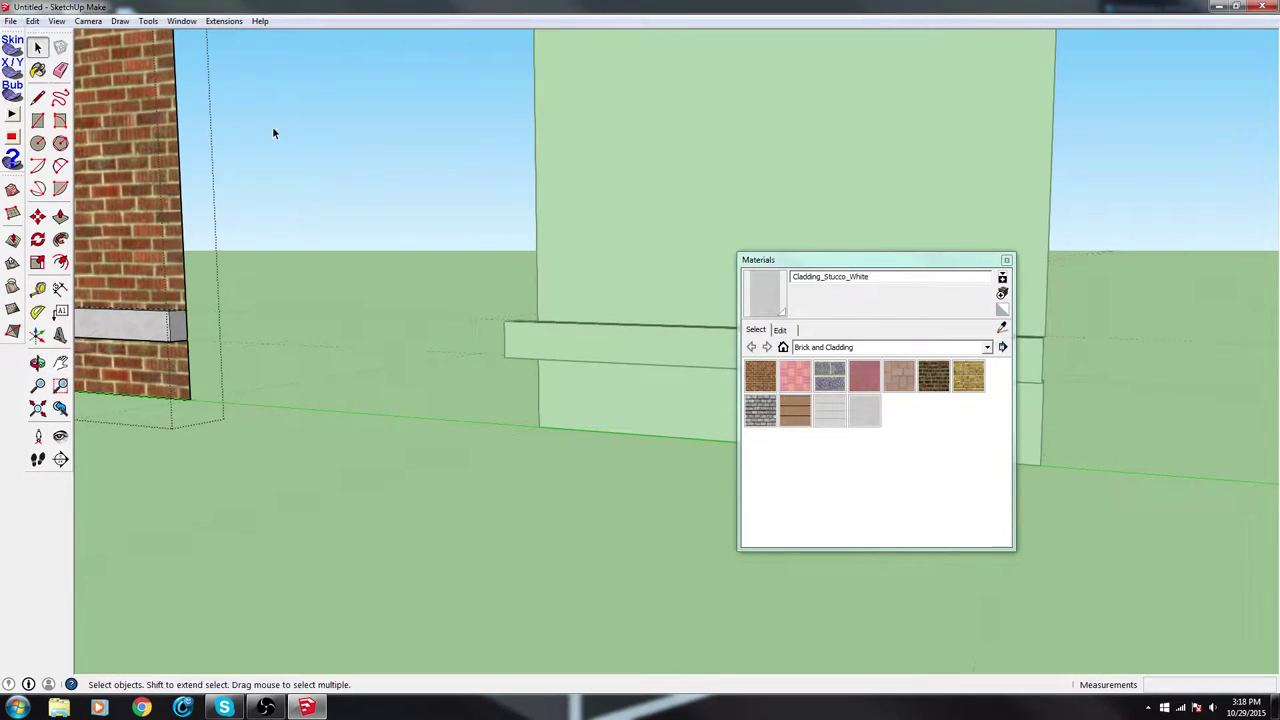
{"action": "left_click", "coordinate": [273, 128]}
Try to reverse the faces of the first three squares' components together
{"action": "middle_click_drag", "start_coordinate": [627, 253], "coordinate": [343, 131]}
{"action": "middle_click_drag", "start_coordinate": [734, 131], "coordinate": [472, 155]}
{"action": "scroll", "coordinate": [465, 154], "scroll_direction": "down", "scroll_amount": 5}
{"action": "left_click_drag", "start_coordinate": [361, 98], "coordinate": [1070, 283]}
{"action": "right_click", "coordinate": [651, 191]}
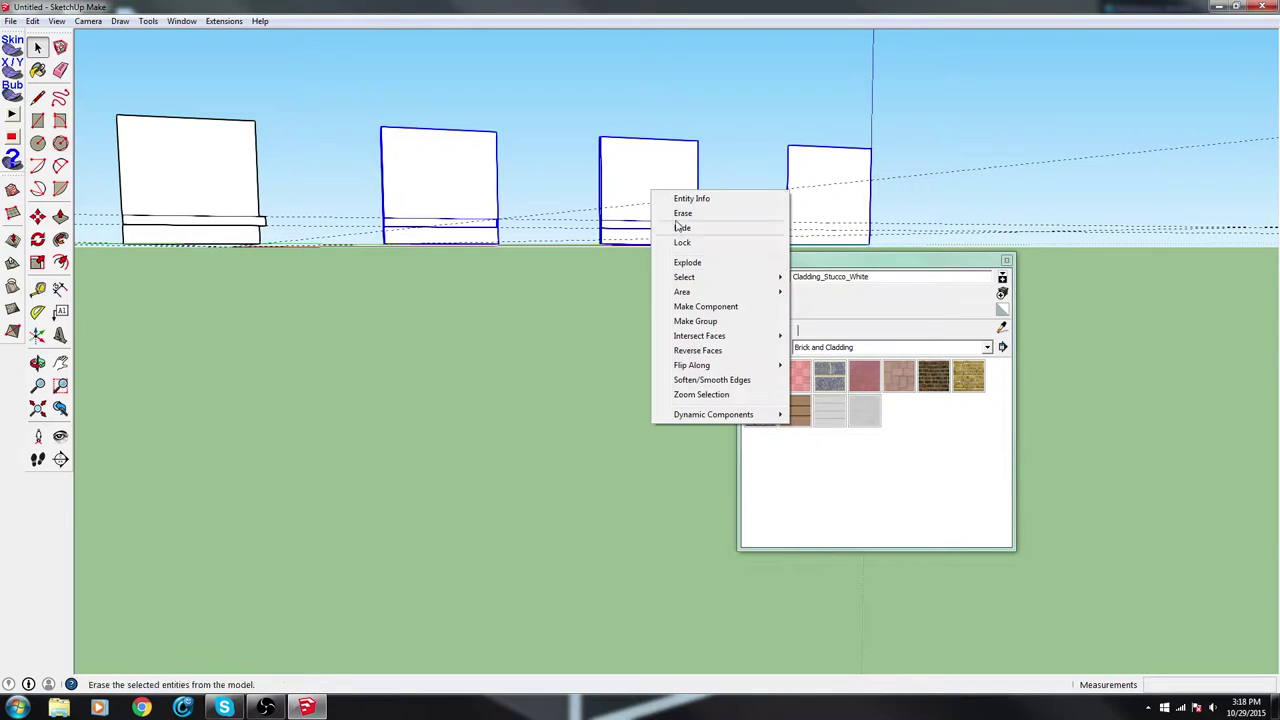
{"action": "left_click", "coordinate": [713, 352]}
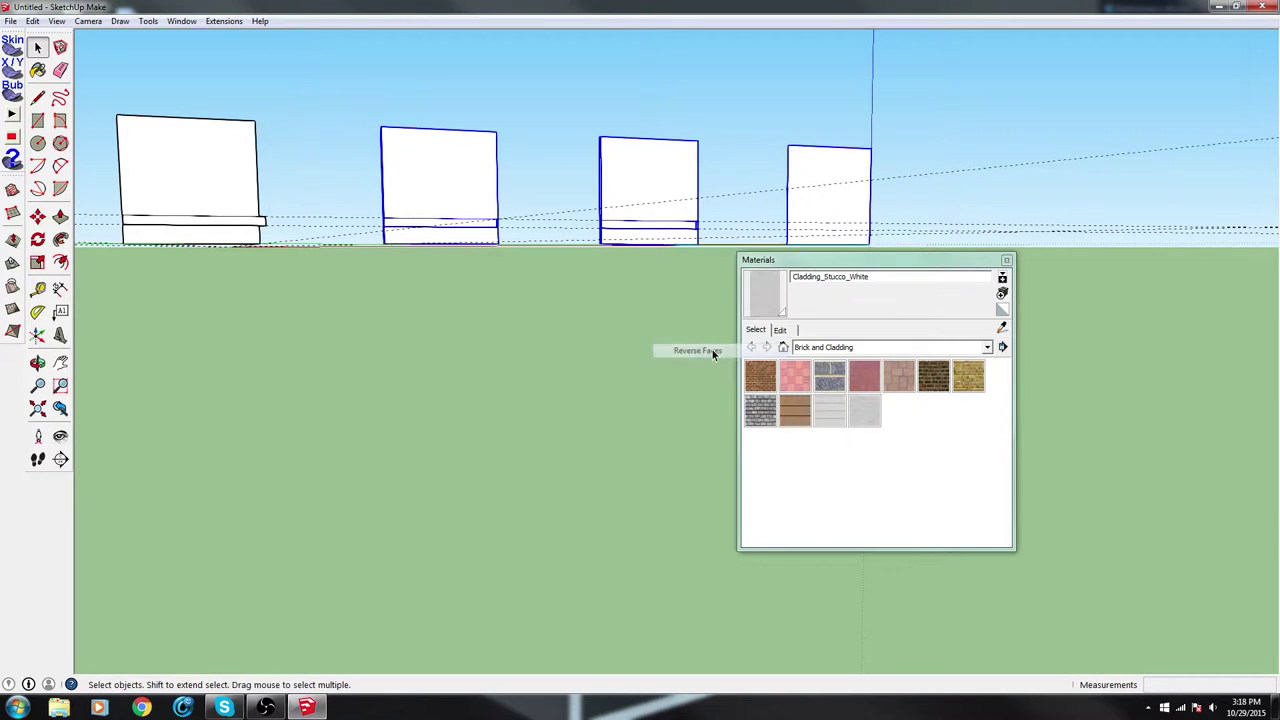
Open the second square's component, reverse all of its faces and leave the component
{"action": "middle_click_drag", "start_coordinate": [605, 286], "coordinate": [614, 206]}
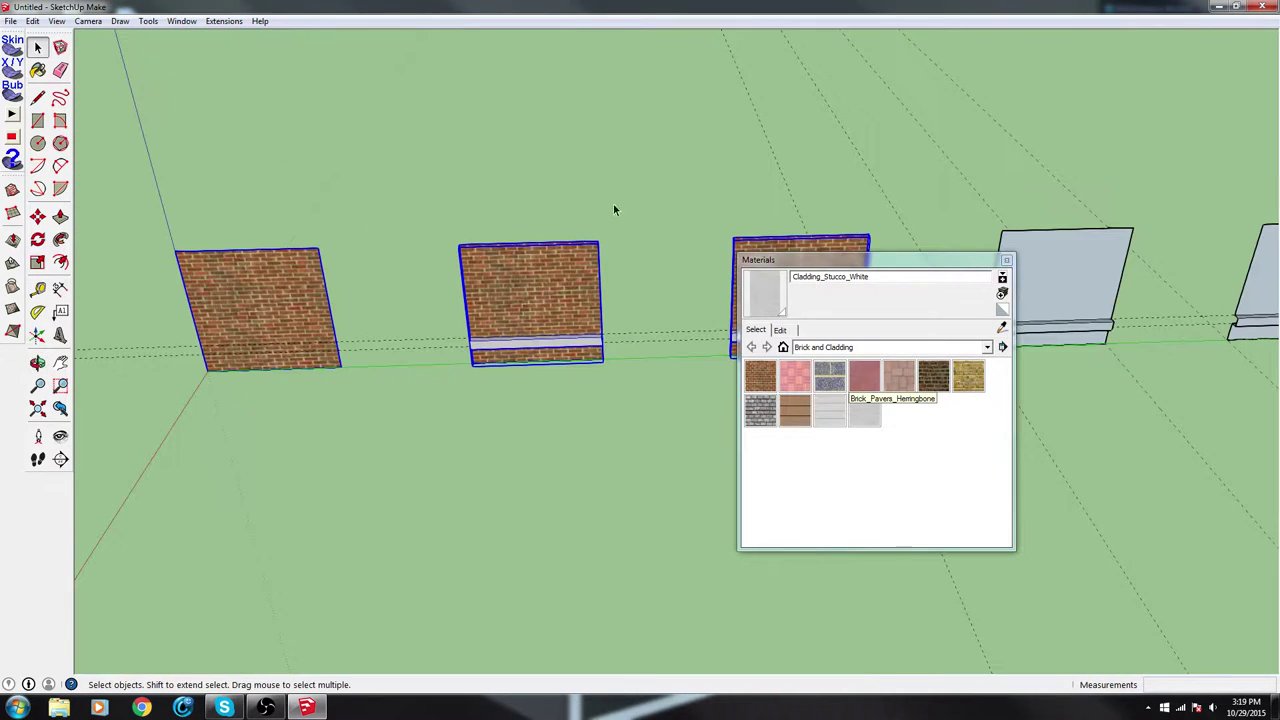
{"action": "left_click", "coordinate": [523, 291]}
{"action": "double_click", "coordinate": [521, 292]}
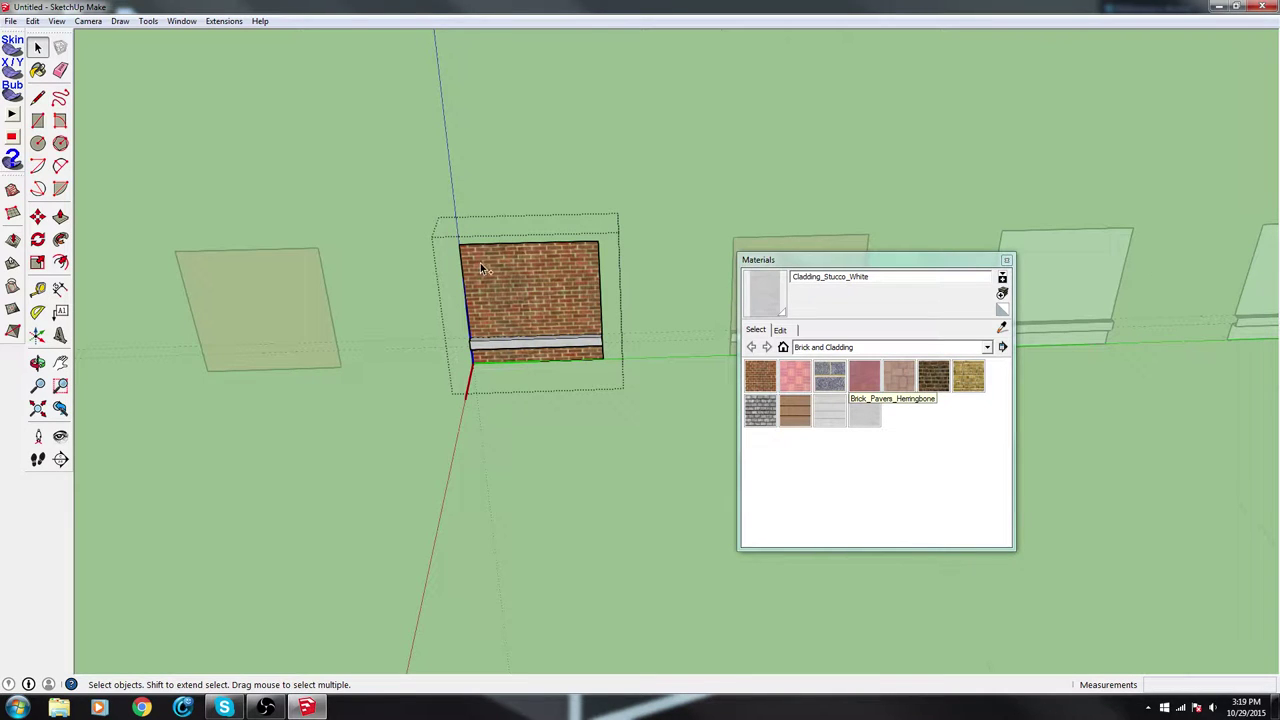
{"action": "left_click", "coordinate": [480, 263]}
{"action": "right_click", "coordinate": [552, 284]}
{"action": "left_click", "coordinate": [604, 428]}
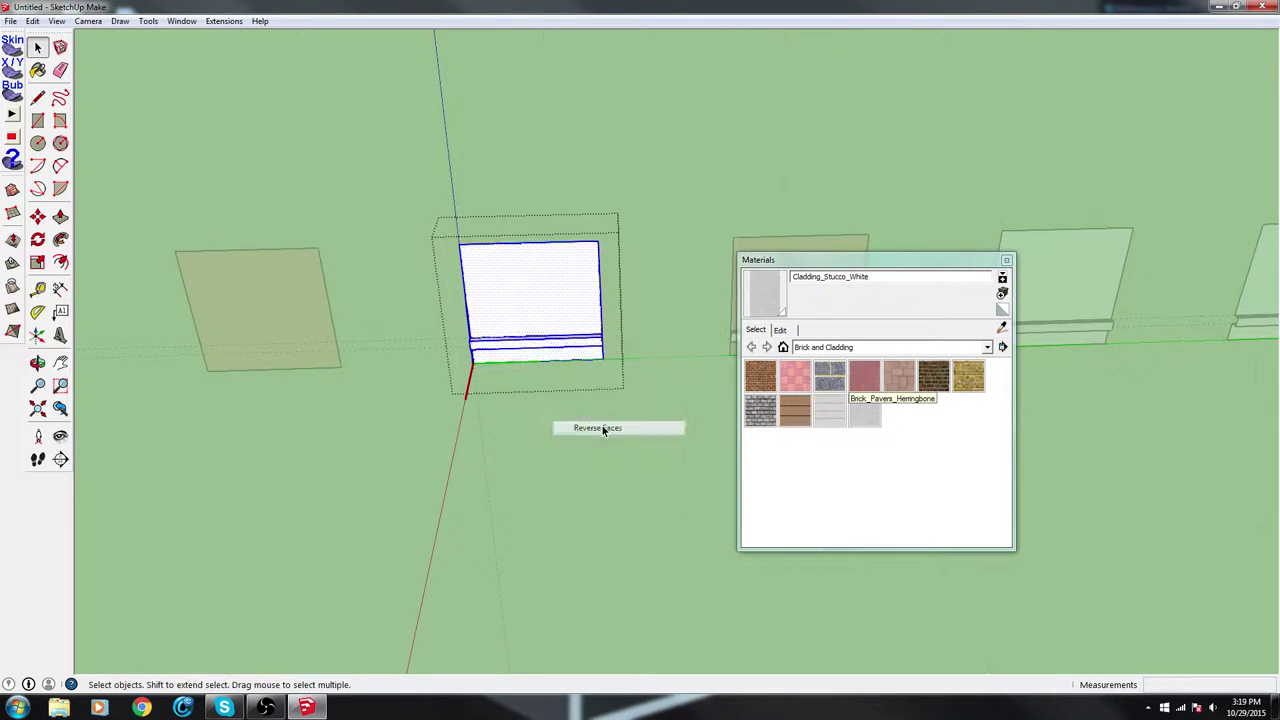
{"action": "middle_click_drag", "start_coordinate": [514, 314], "coordinate": [843, 346]}
{"action": "middle_click_drag", "start_coordinate": [720, 372], "coordinate": [391, 251]}
{"action": "scroll", "coordinate": [362, 280], "scroll_direction": "up", "scroll_amount": 6}
{"action": "middle_click_drag", "start_coordinate": [449, 316], "coordinate": [298, 292]}
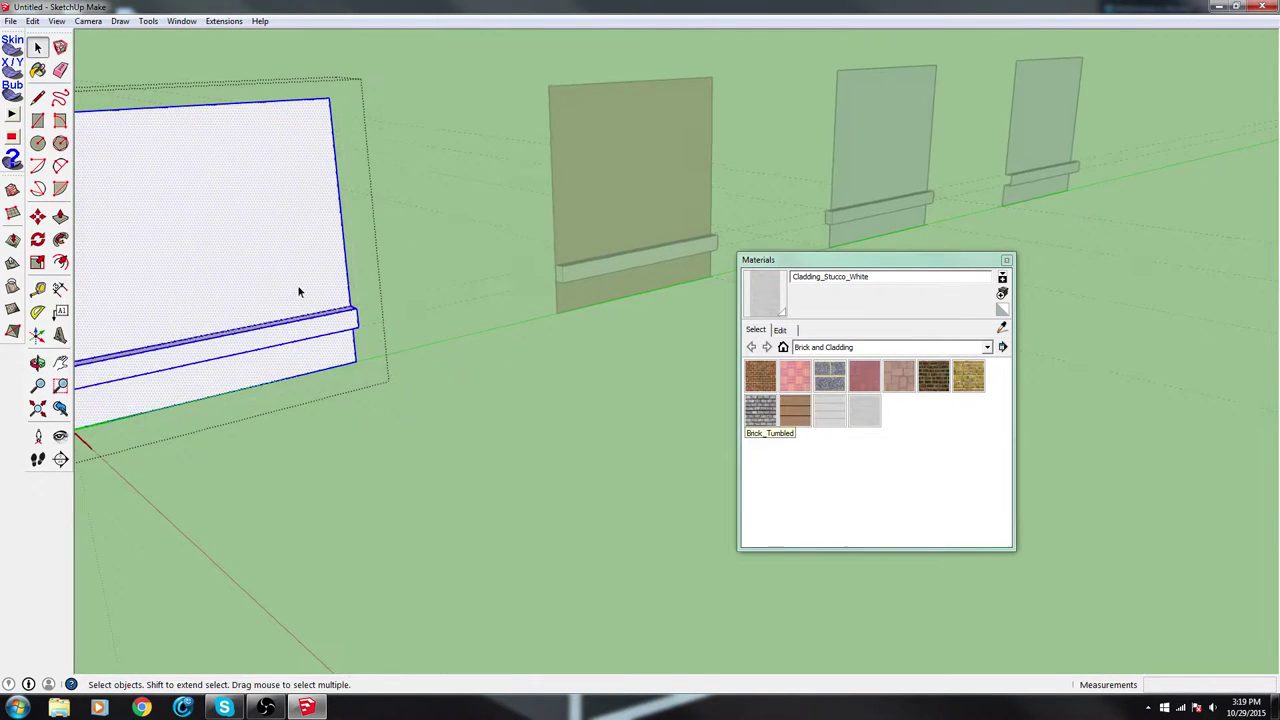
{"action": "left_click", "coordinate": [446, 251]}
Open the first square's component, select everything in it and reverse its faces
{"action": "middle_click_drag", "start_coordinate": [360, 257], "coordinate": [629, 246]}
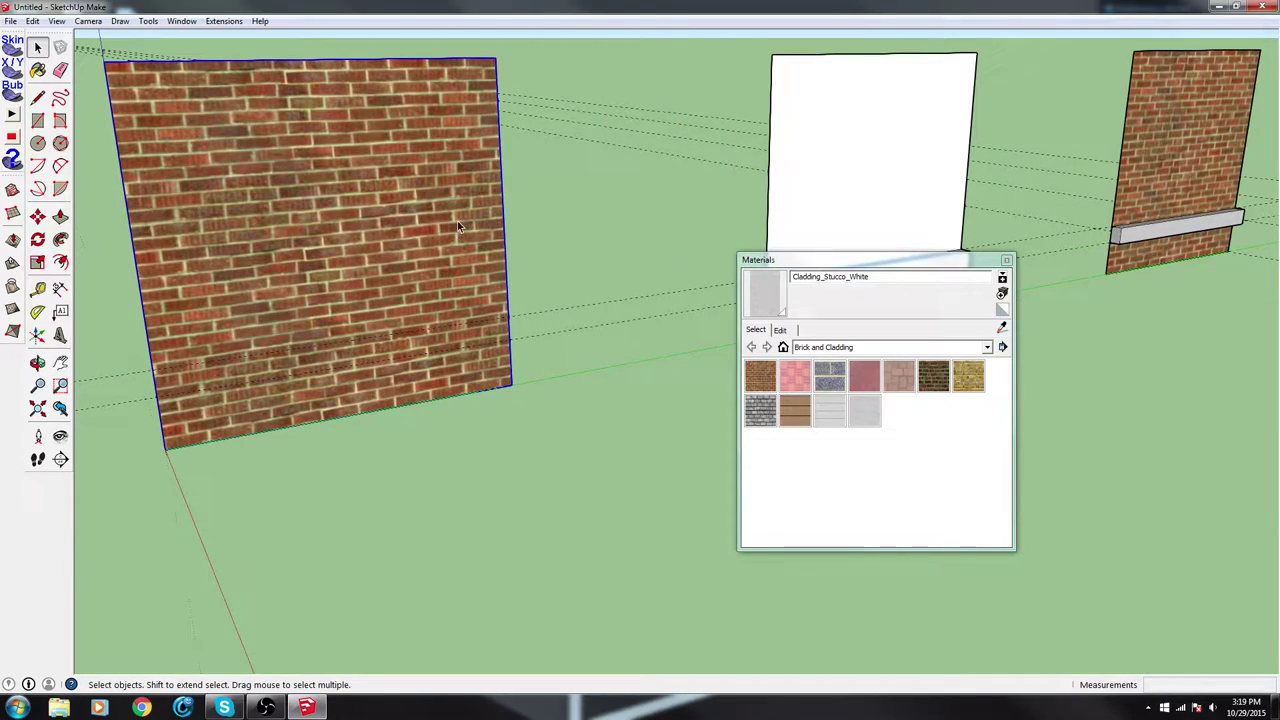
{"action": "mouse_move", "coordinate": [427, 225]}
{"action": "middle_mouse_down"}
{"action": "mouse_move", "coordinate": [1123, 251]}
{"action": "mouse_move", "coordinate": [430, 249]}
{"action": "middle_mouse_up"}
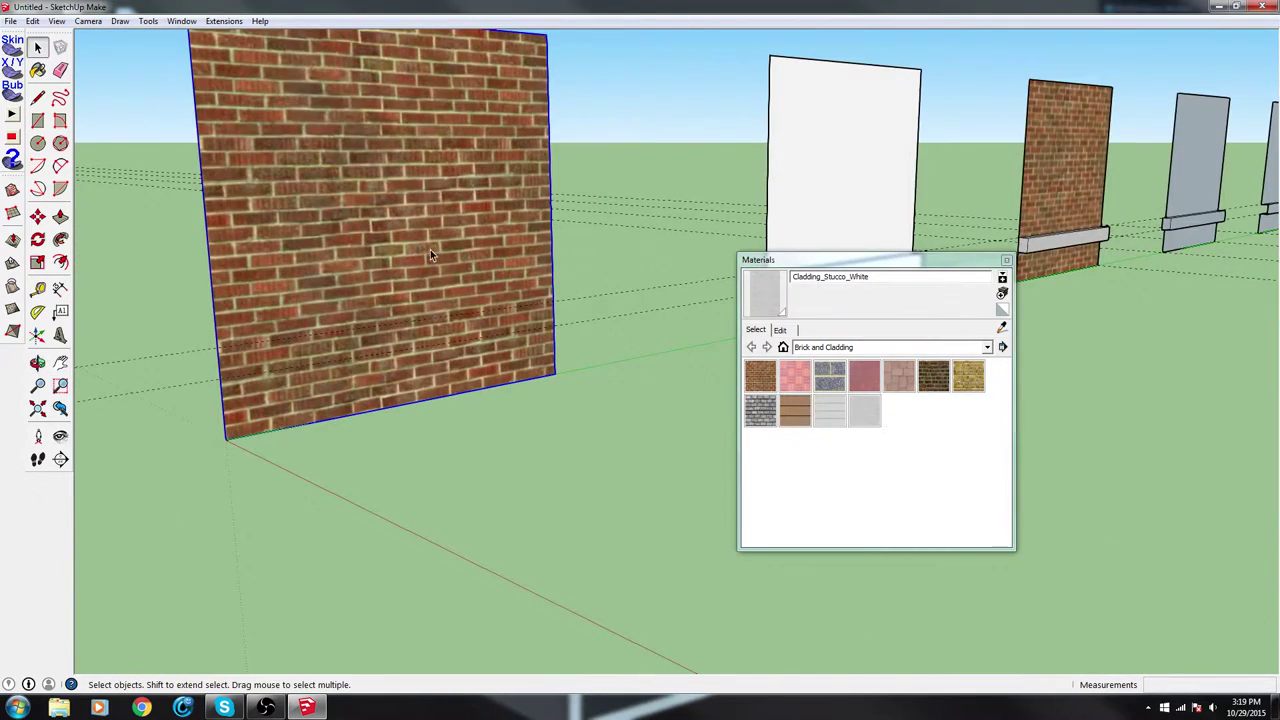
{"action": "double_click", "coordinate": [363, 203]}
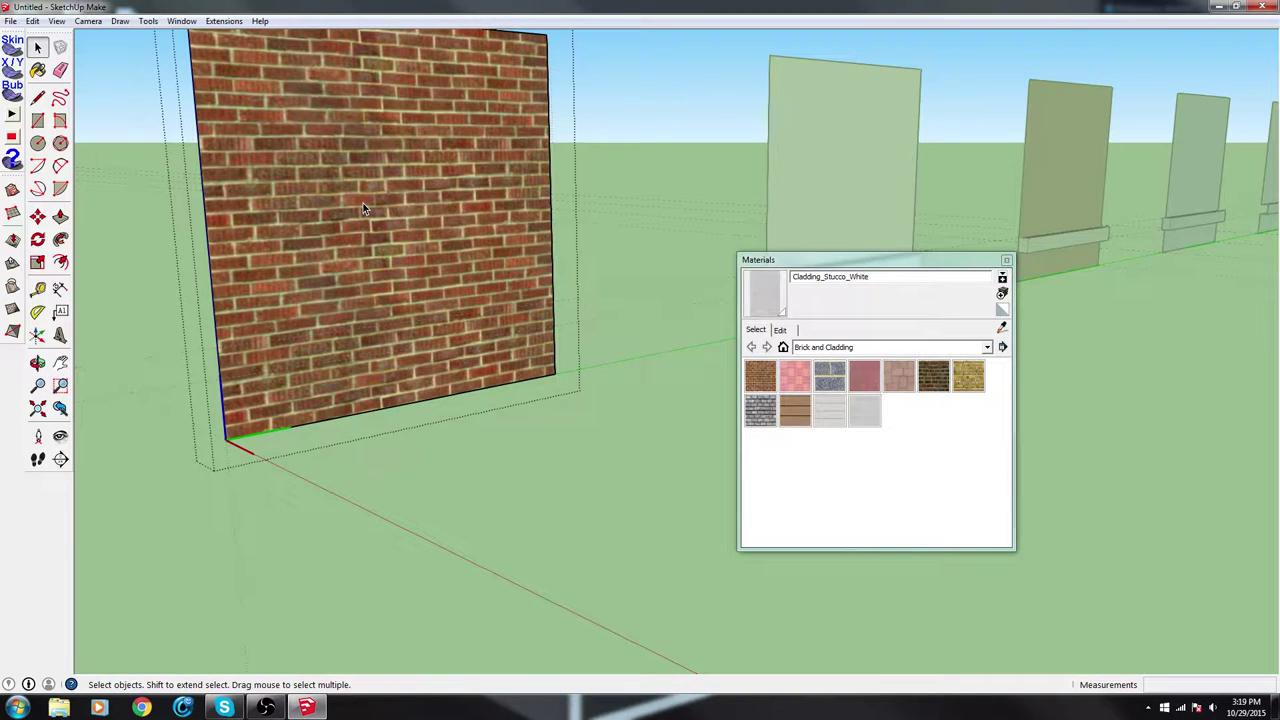
{"action": "key", "text": "a"}
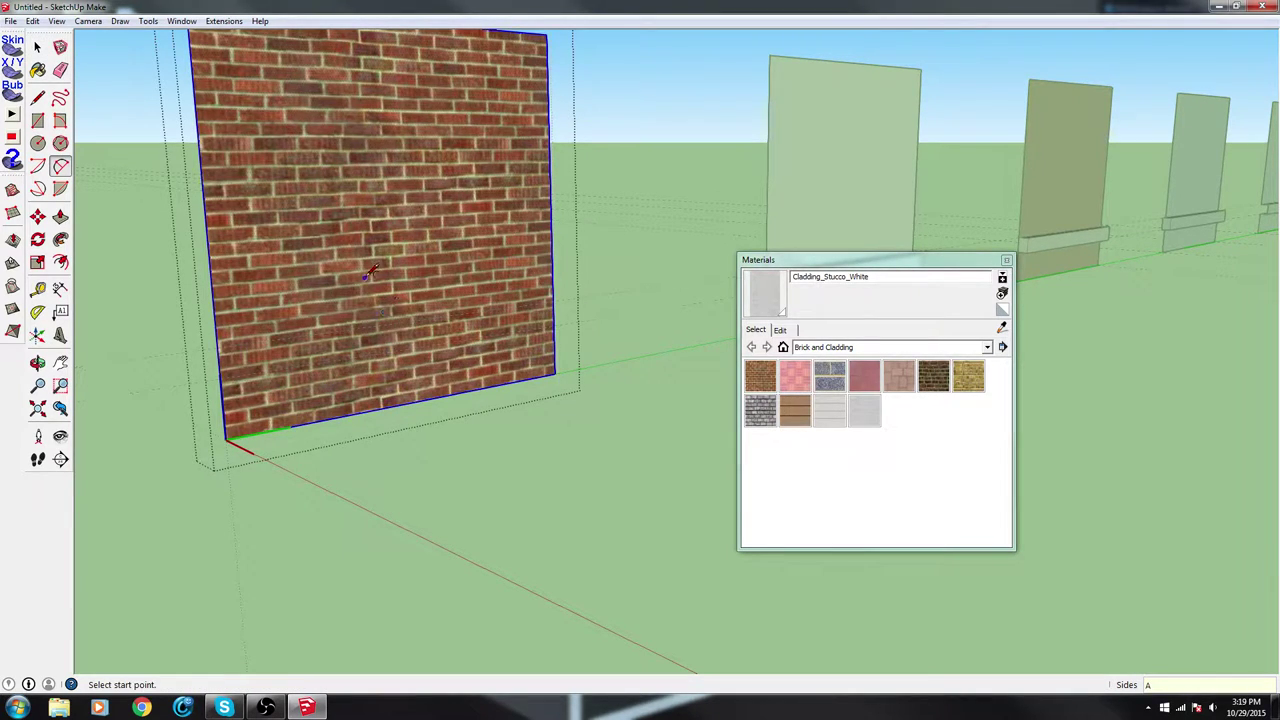
{"action": "key", "text": "space"}
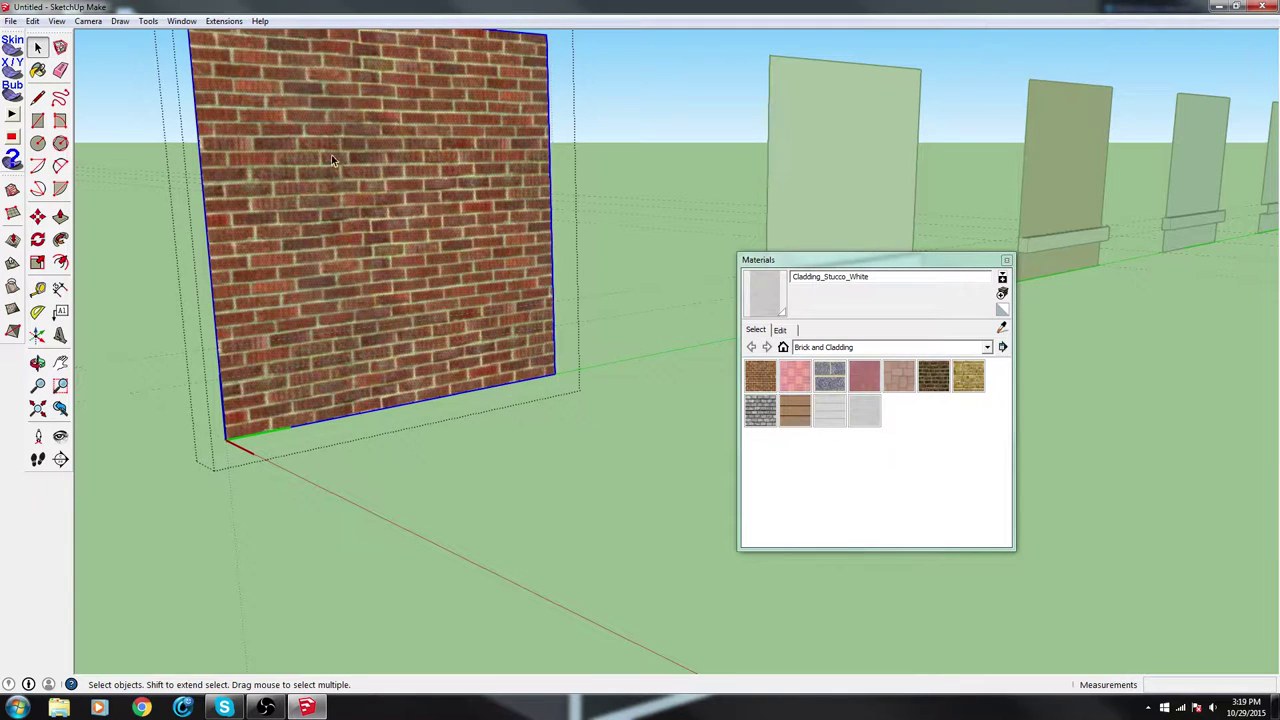
{"action": "right_click", "coordinate": [331, 154]}
{"action": "left_click", "coordinate": [378, 301]}
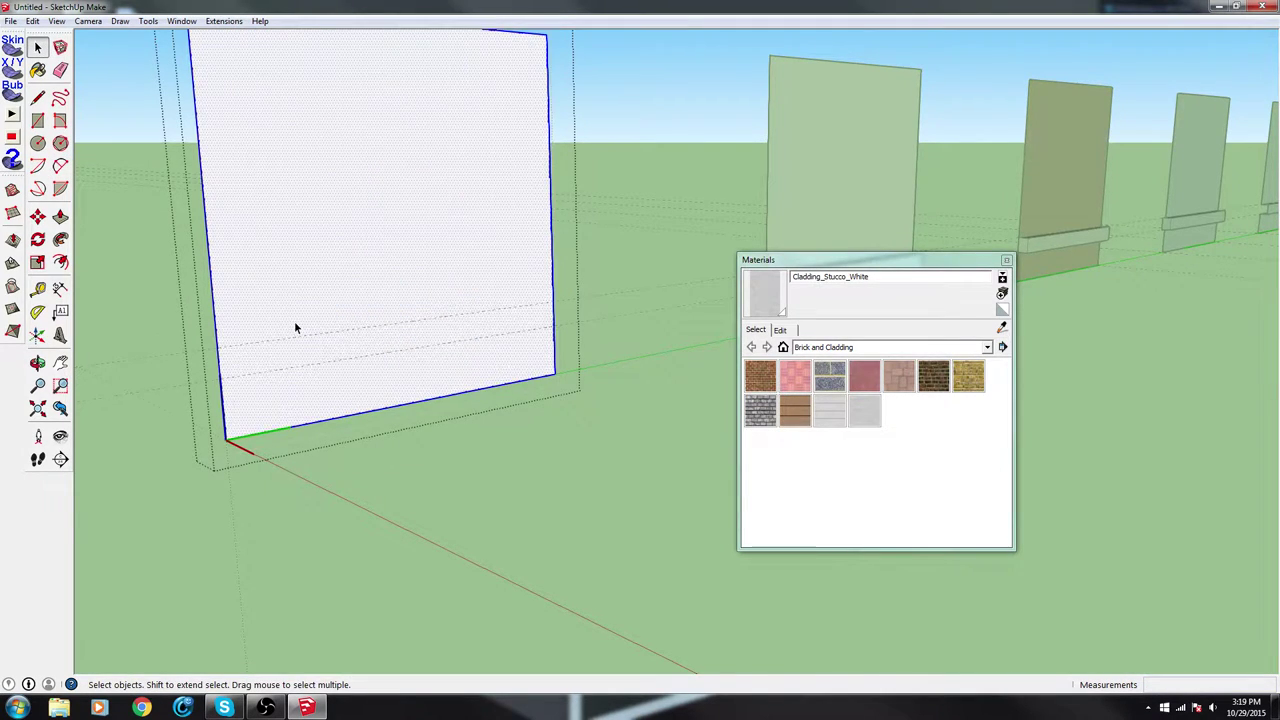
Sample the Default material from the back of the third square and paint it over the brick on the first square's back
{"action": "middle_click_drag", "start_coordinate": [295, 327], "coordinate": [405, 228]}
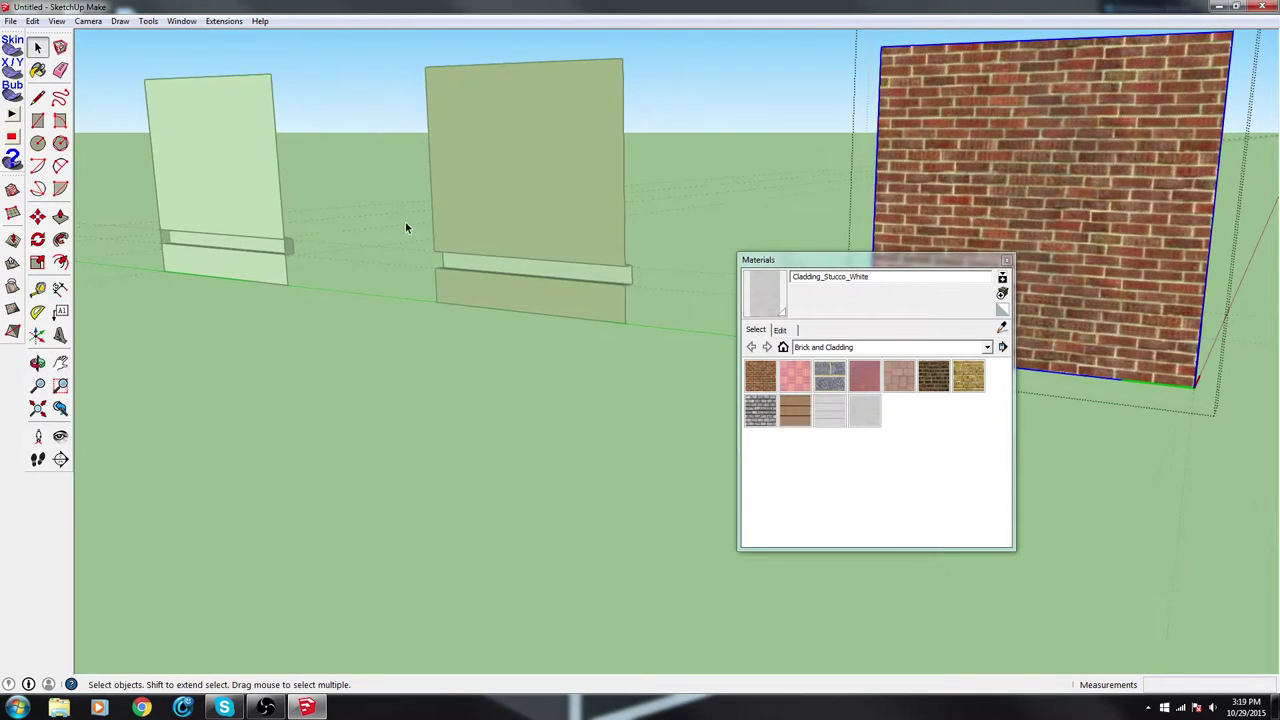
{"action": "key", "text": "b"}
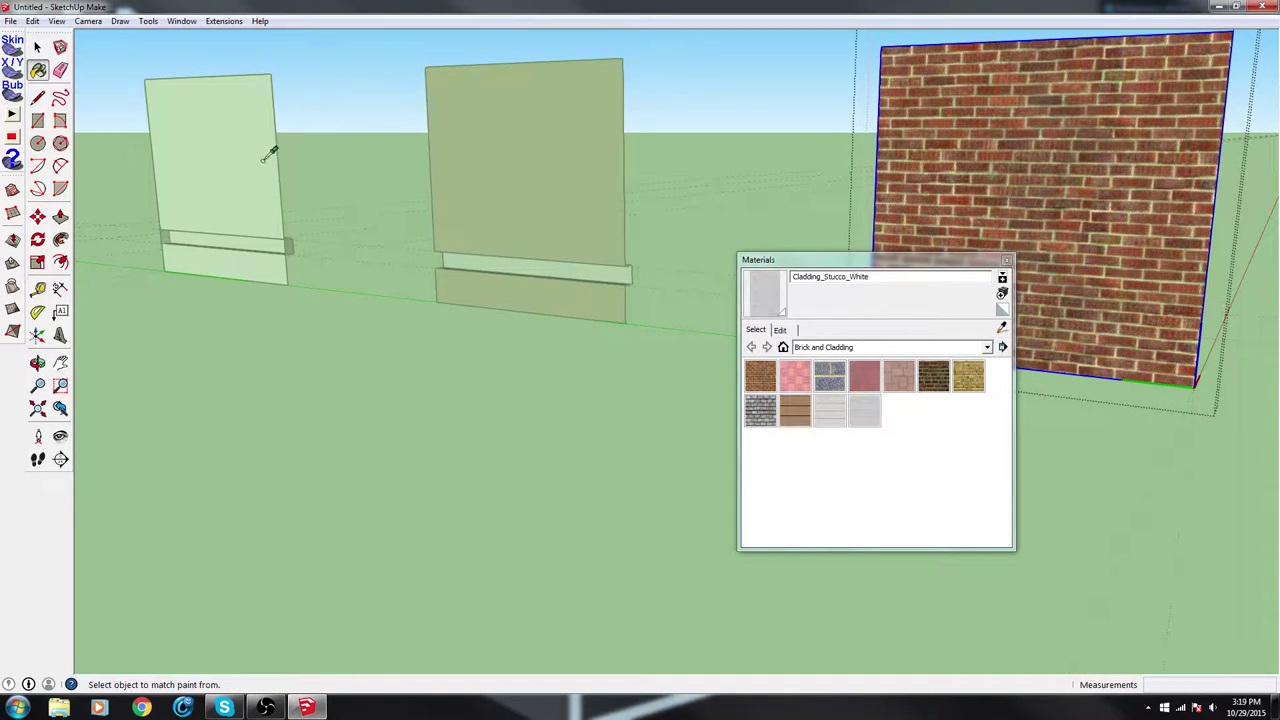
{"action": "left_click", "coordinate": [248, 154], "text": "alt"}
{"action": "left_click", "coordinate": [1086, 140]}
Open the second square's component and paint the Default material over its upper, lower and band faces on the back
{"action": "mouse_move", "coordinate": [751, 180]}
{"action": "middle_mouse_down"}
{"action": "mouse_move", "coordinate": [780, 189]}
{"action": "mouse_move", "coordinate": [151, 180]}
{"action": "mouse_move", "coordinate": [651, 217]}
{"action": "mouse_move", "coordinate": [846, 260]}
{"action": "mouse_move", "coordinate": [903, 177]}
{"action": "mouse_move", "coordinate": [626, 171]}
{"action": "mouse_move", "coordinate": [306, 97]}
{"action": "middle_mouse_up"}
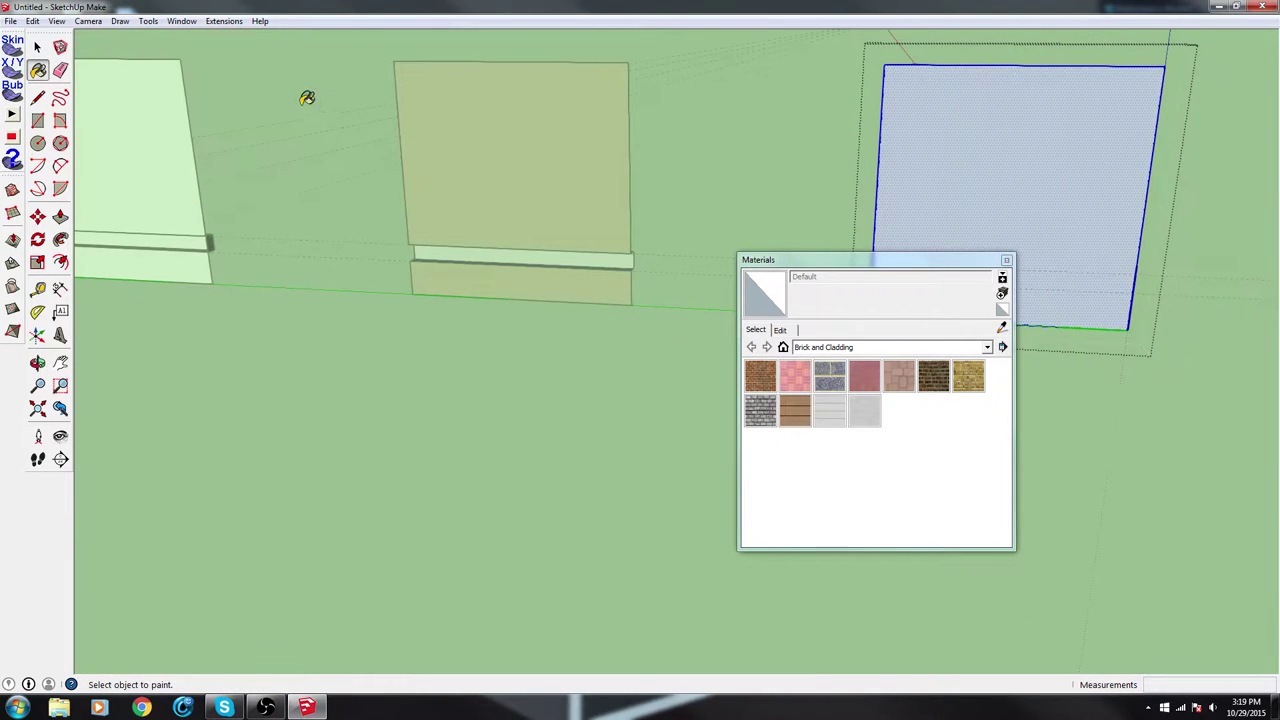
{"action": "left_click", "coordinate": [37, 47]}
{"action": "key", "text": "ctrl+z"}
{"action": "left_click", "coordinate": [437, 155]}
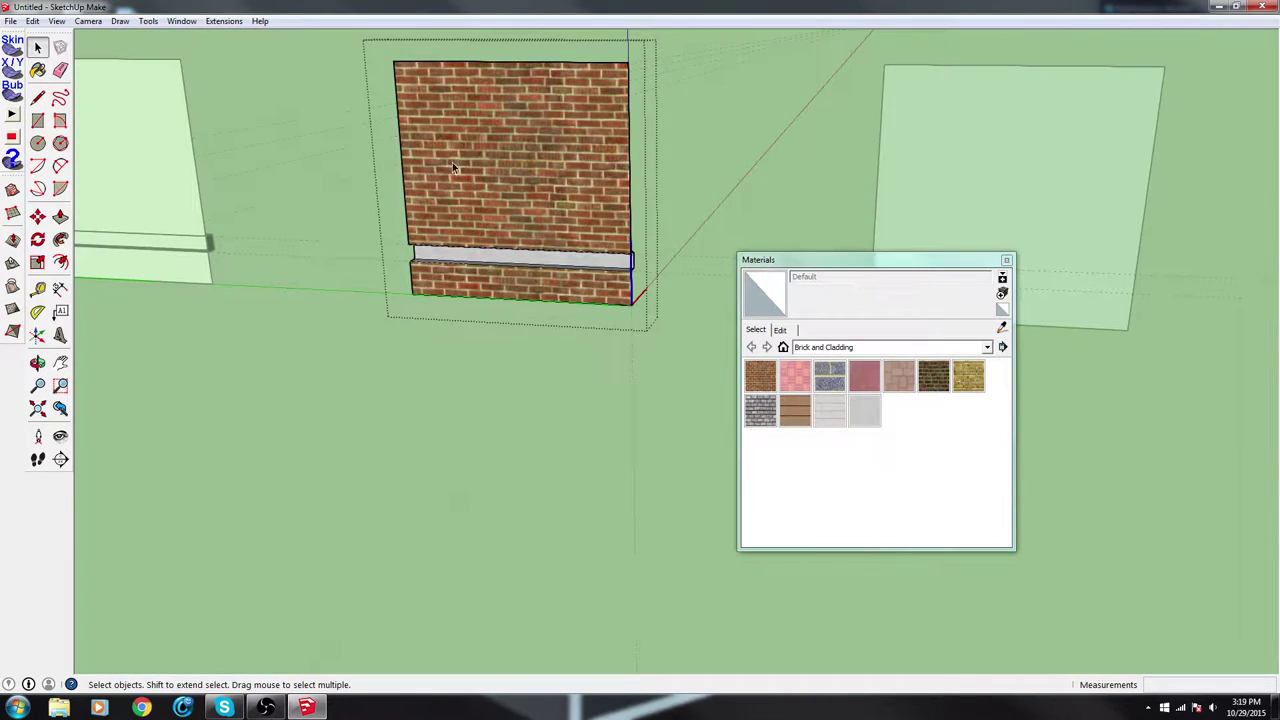
{"action": "mouse_move", "coordinate": [447, 225]}
{"action": "middle_mouse_down"}
{"action": "mouse_move", "coordinate": [423, 266]}
{"action": "mouse_move", "coordinate": [520, 298]}
{"action": "middle_mouse_up"}
{"action": "key", "text": "b"}
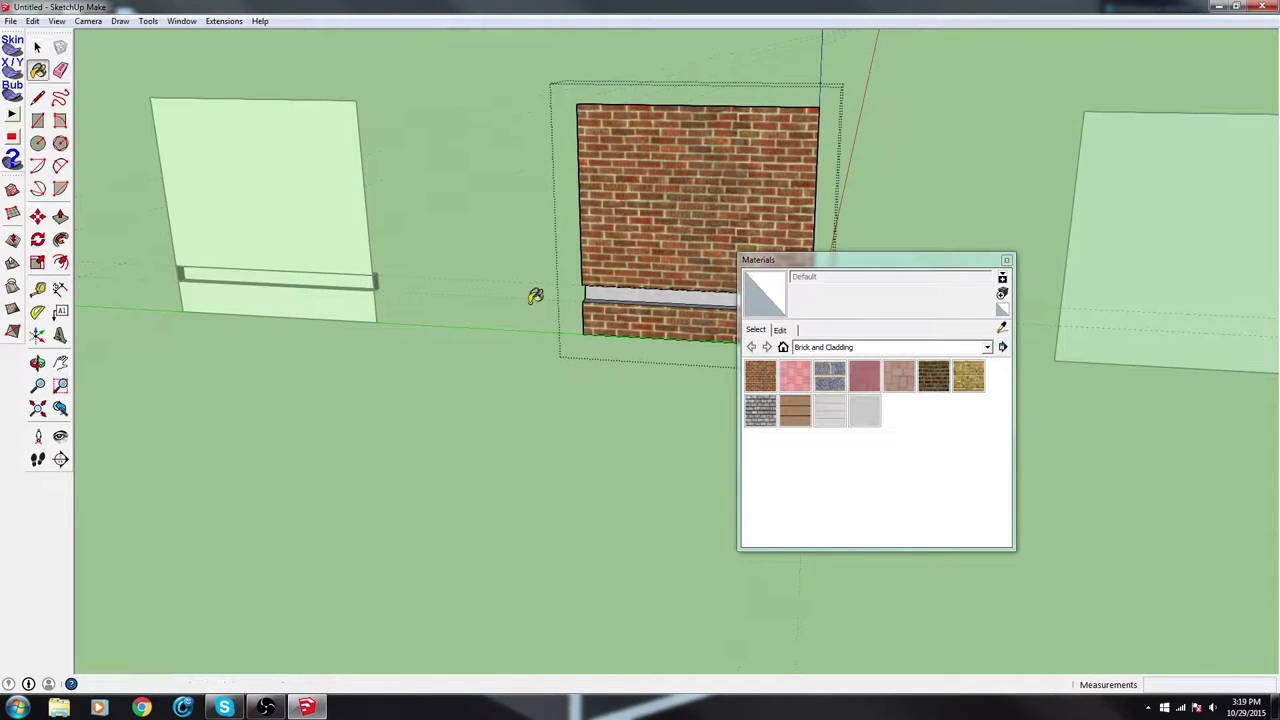
{"action": "key", "text": "alt"}
{"action": "left_click", "coordinate": [633, 219]}
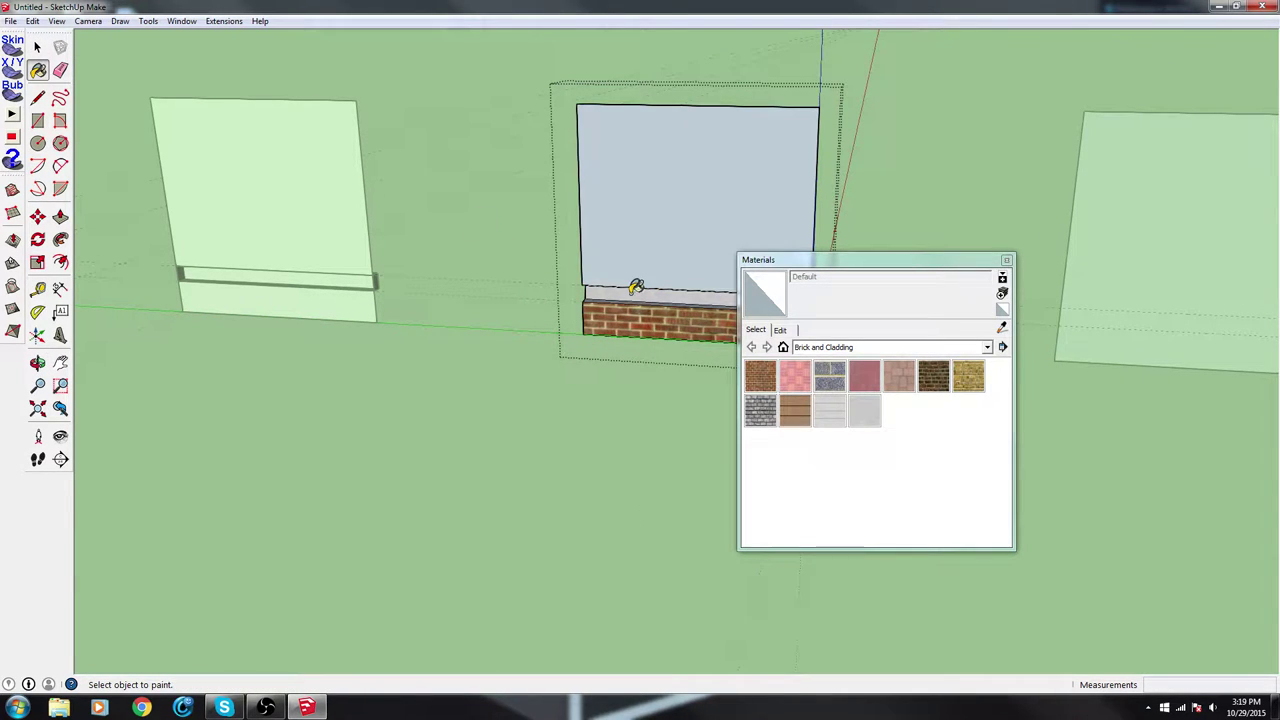
{"action": "left_click", "coordinate": [635, 307]}
{"action": "key", "text": "shift"}
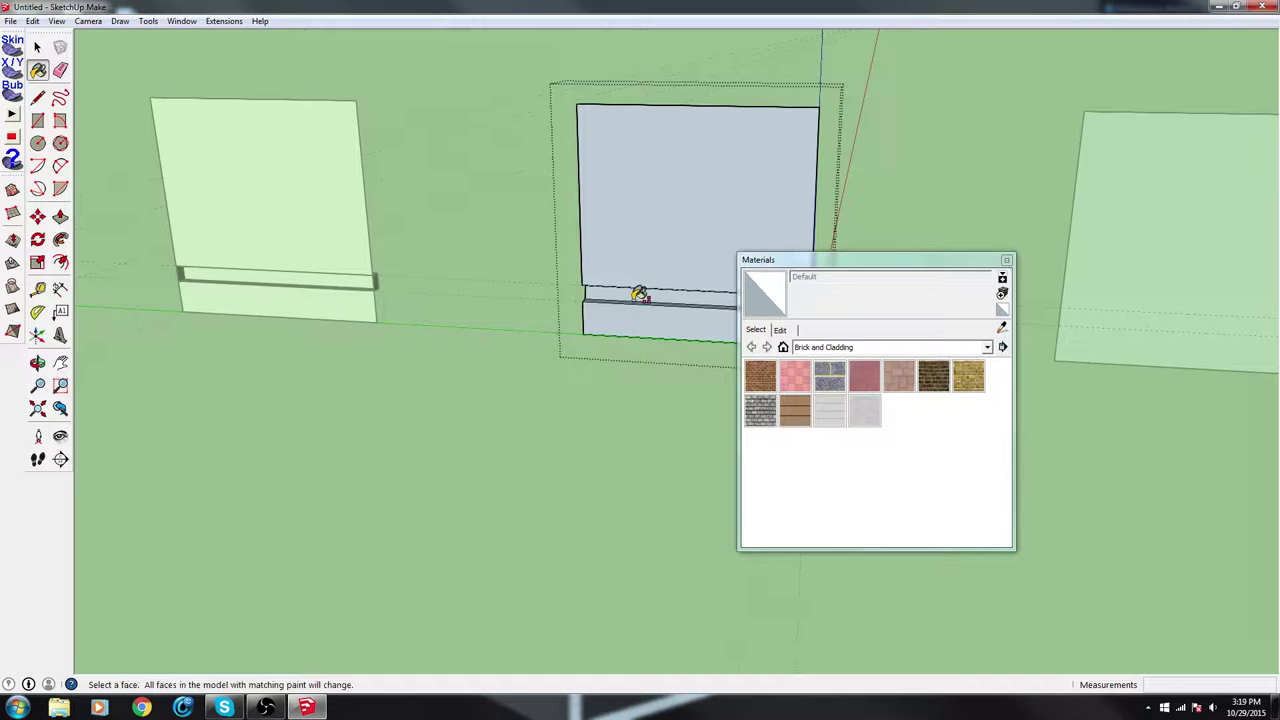
{"action": "scroll", "coordinate": [638, 297], "scroll_direction": "up", "scroll_amount": 5}
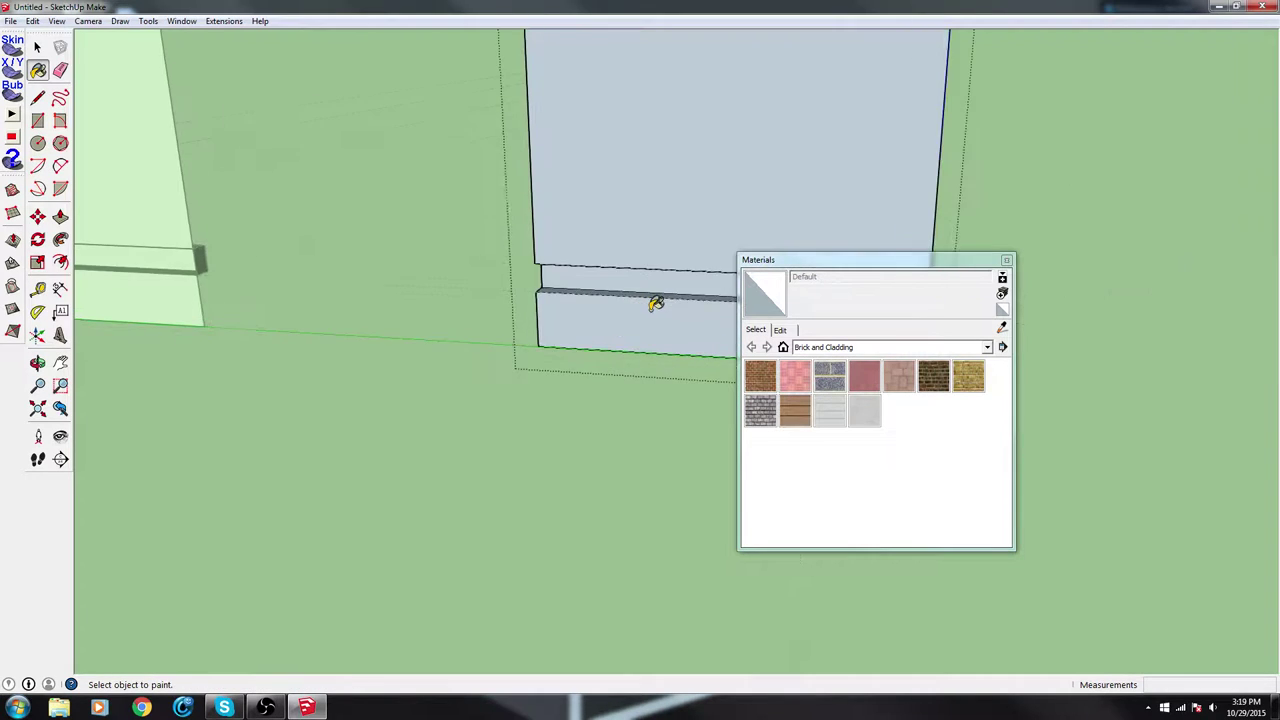
Open the third square's component and reverse its upper brick face
{"action": "mouse_move", "coordinate": [651, 297]}
{"action": "middle_mouse_down"}
{"action": "mouse_move", "coordinate": [645, 41]}
{"action": "mouse_move", "coordinate": [603, 160]}
{"action": "mouse_move", "coordinate": [626, 251]}
{"action": "mouse_move", "coordinate": [506, 549]}
{"action": "mouse_move", "coordinate": [845, 340]}
{"action": "mouse_move", "coordinate": [971, 237]}
{"action": "mouse_move", "coordinate": [586, 271]}
{"action": "middle_mouse_up"}
{"action": "scroll", "coordinate": [611, 246], "scroll_direction": "down", "scroll_amount": 4}
{"action": "scroll", "coordinate": [617, 246], "scroll_direction": "down", "scroll_amount": 3}
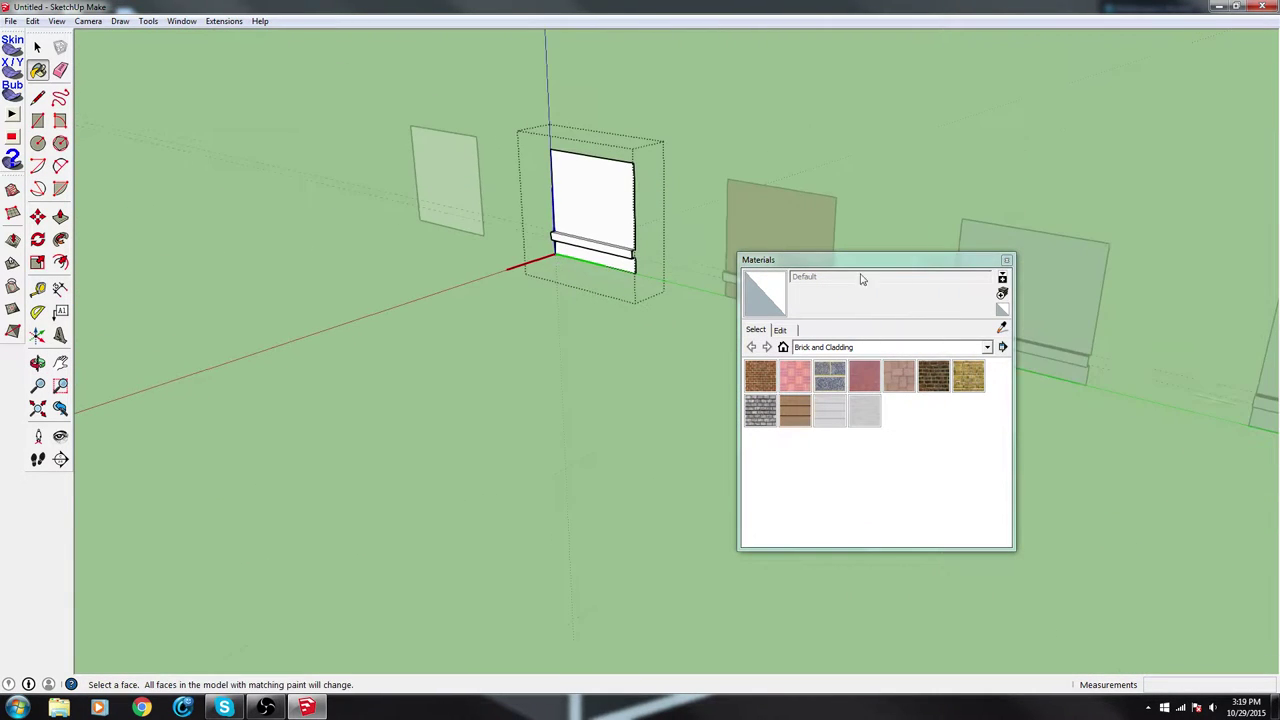
{"action": "middle_click_drag", "start_coordinate": [850, 174], "coordinate": [340, 242]}
{"action": "scroll", "coordinate": [660, 294], "scroll_direction": "up", "scroll_amount": 5}
{"action": "key", "text": "space"}
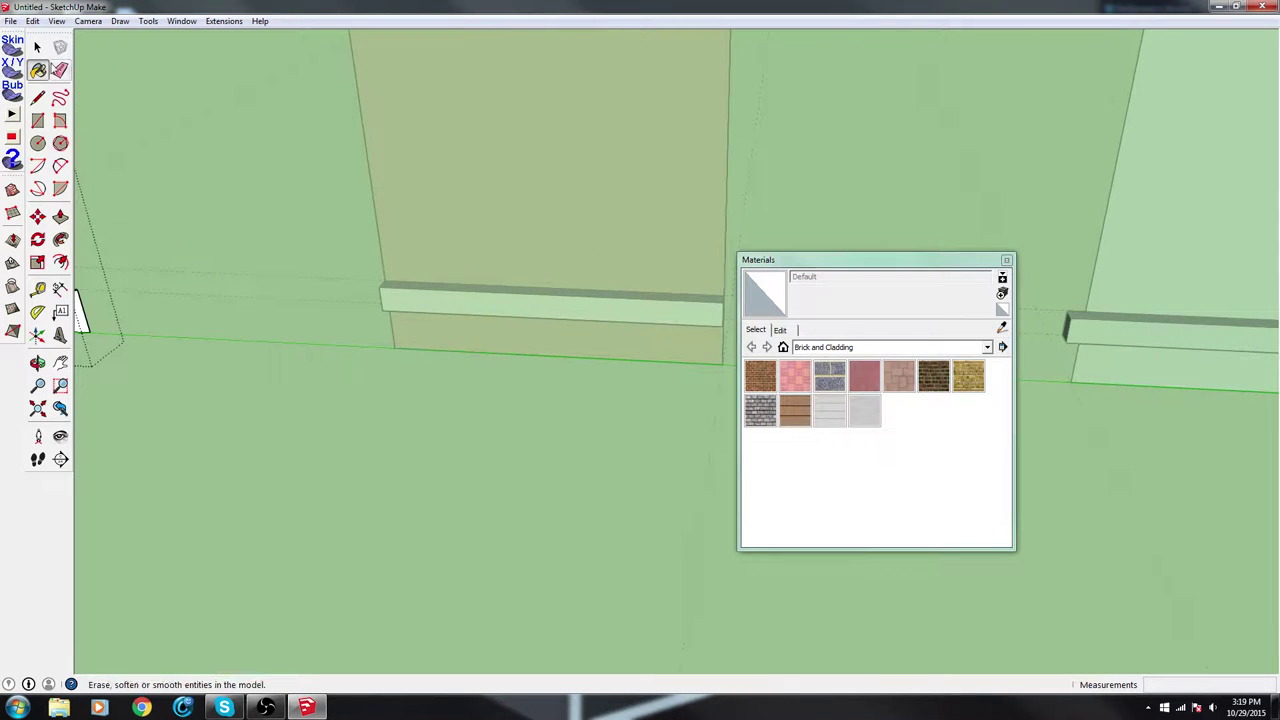
{"action": "double_click", "coordinate": [457, 116]}
{"action": "right_click", "coordinate": [463, 220]}
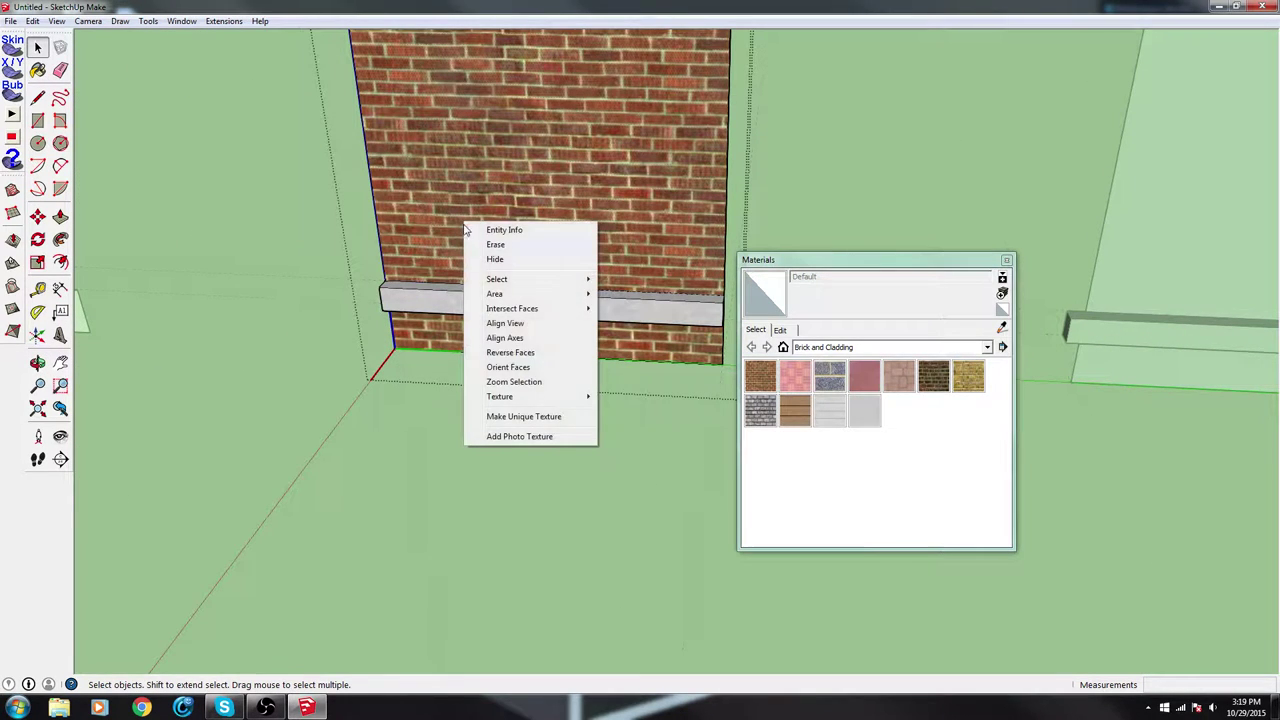
{"action": "left_click", "coordinate": [518, 350]}
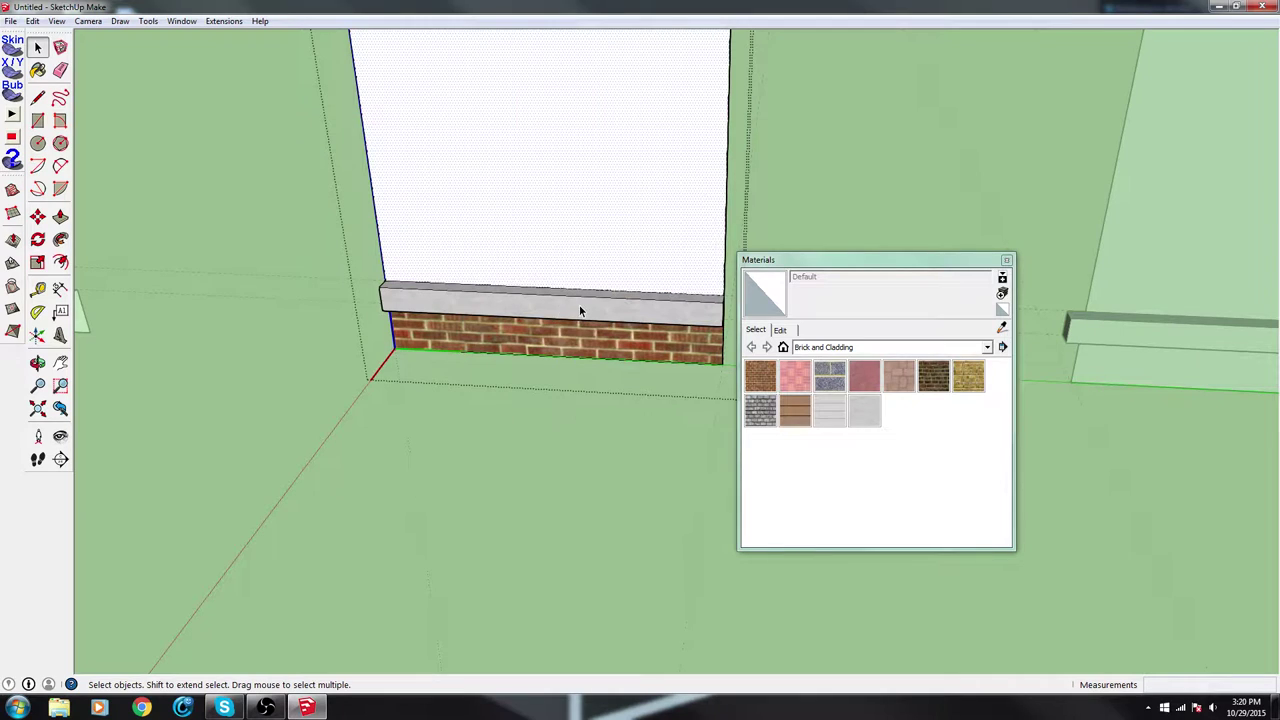
Select everything in the third square's component and reverse its faces, and reverse the upper face once more on its own
{"action": "triple_click", "coordinate": [476, 284]}
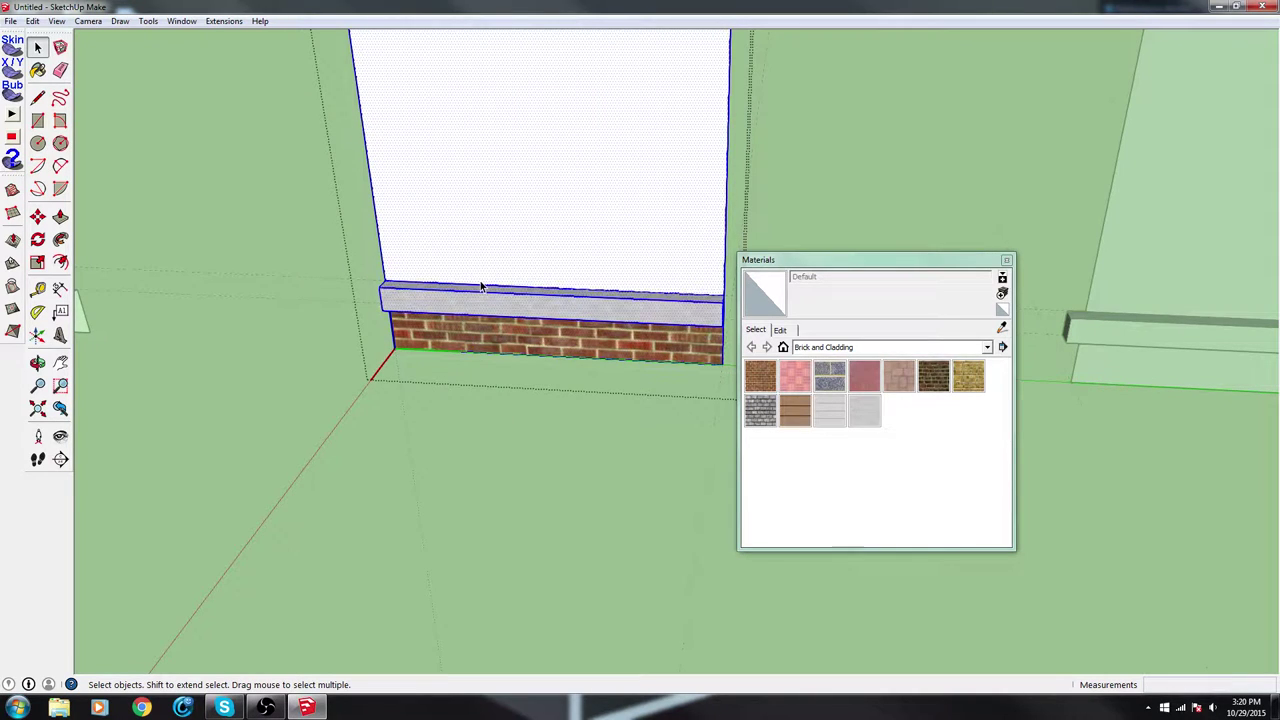
{"action": "right_click", "coordinate": [468, 318]}
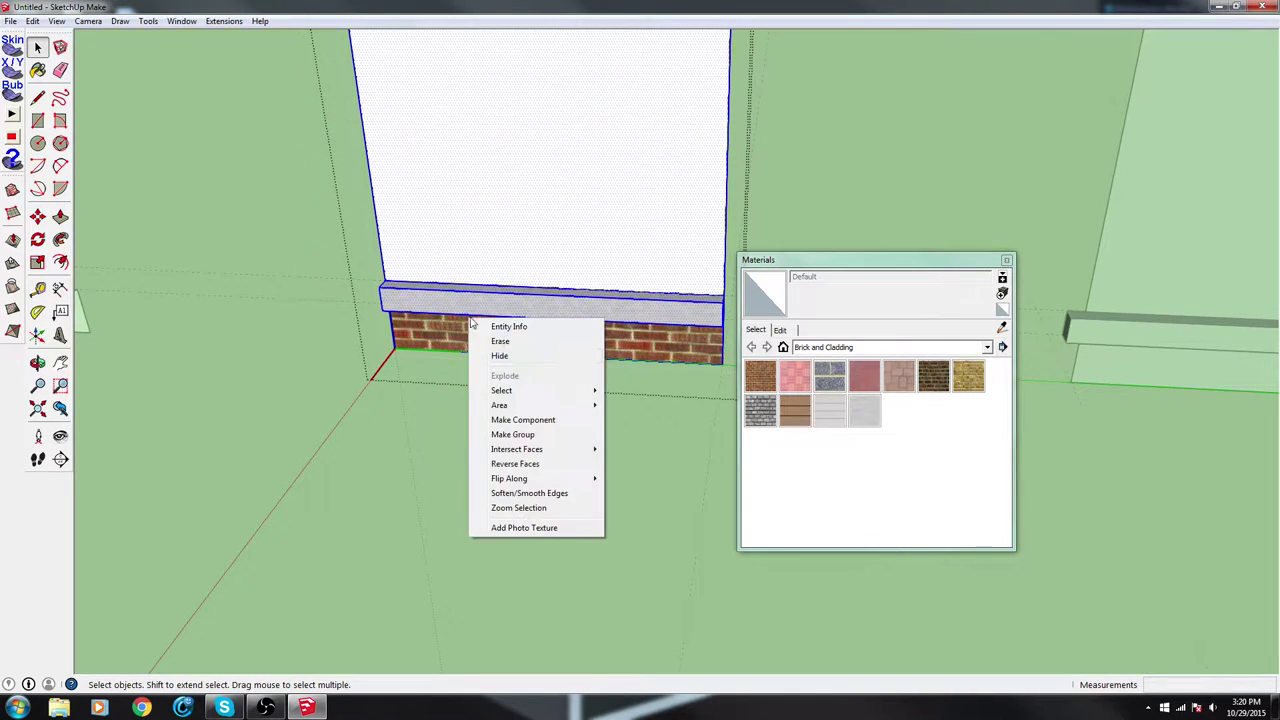
{"action": "left_click", "coordinate": [524, 464]}
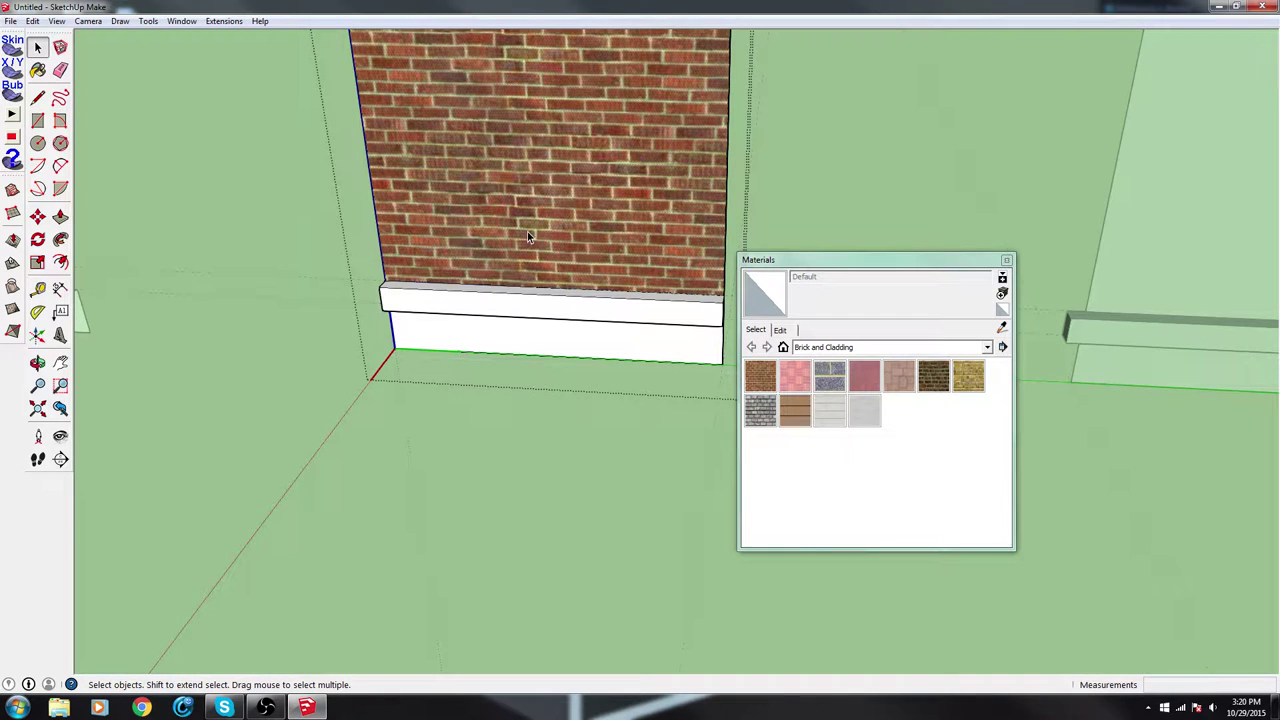
{"action": "right_click", "coordinate": [524, 195]}
{"action": "left_click", "coordinate": [580, 327]}
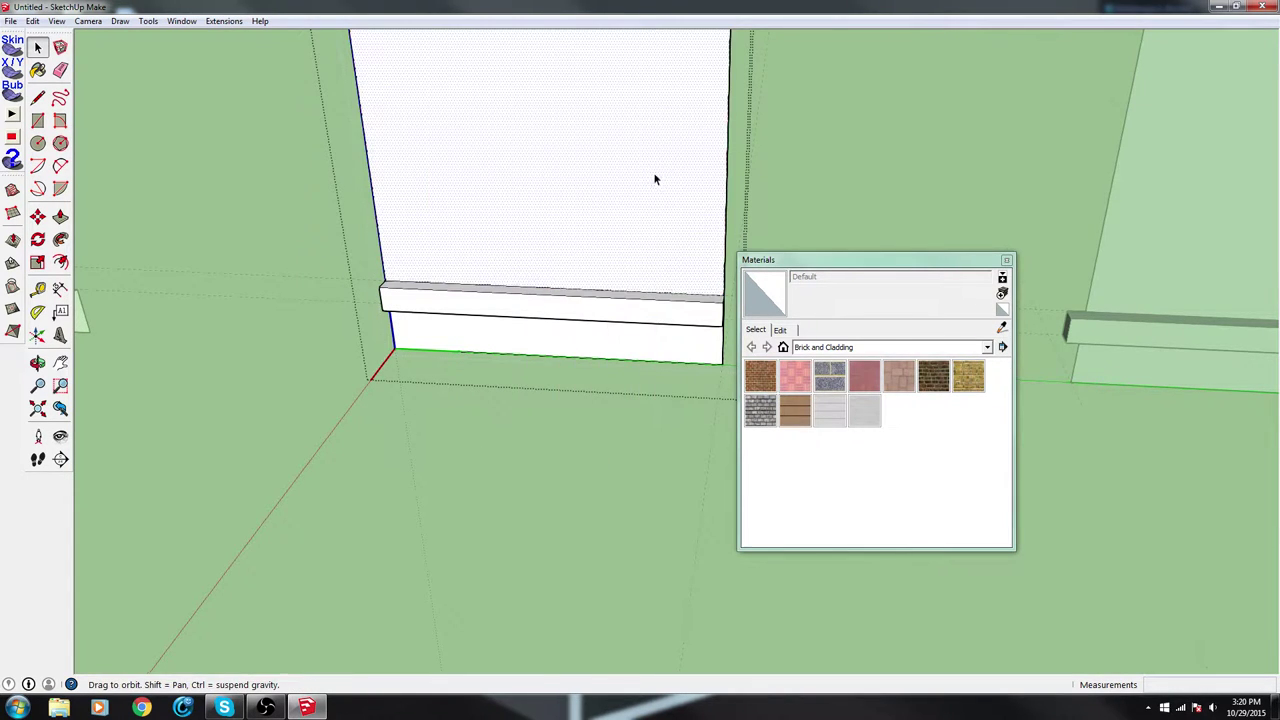
Paint the Default material over the third square's back, covering the upper and lower brick faces and the recessed stucco band
{"action": "mouse_move", "coordinate": [653, 177]}
{"action": "middle_mouse_down"}
{"action": "mouse_move", "coordinate": [718, 179]}
{"action": "mouse_move", "coordinate": [563, 161]}
{"action": "middle_mouse_up"}
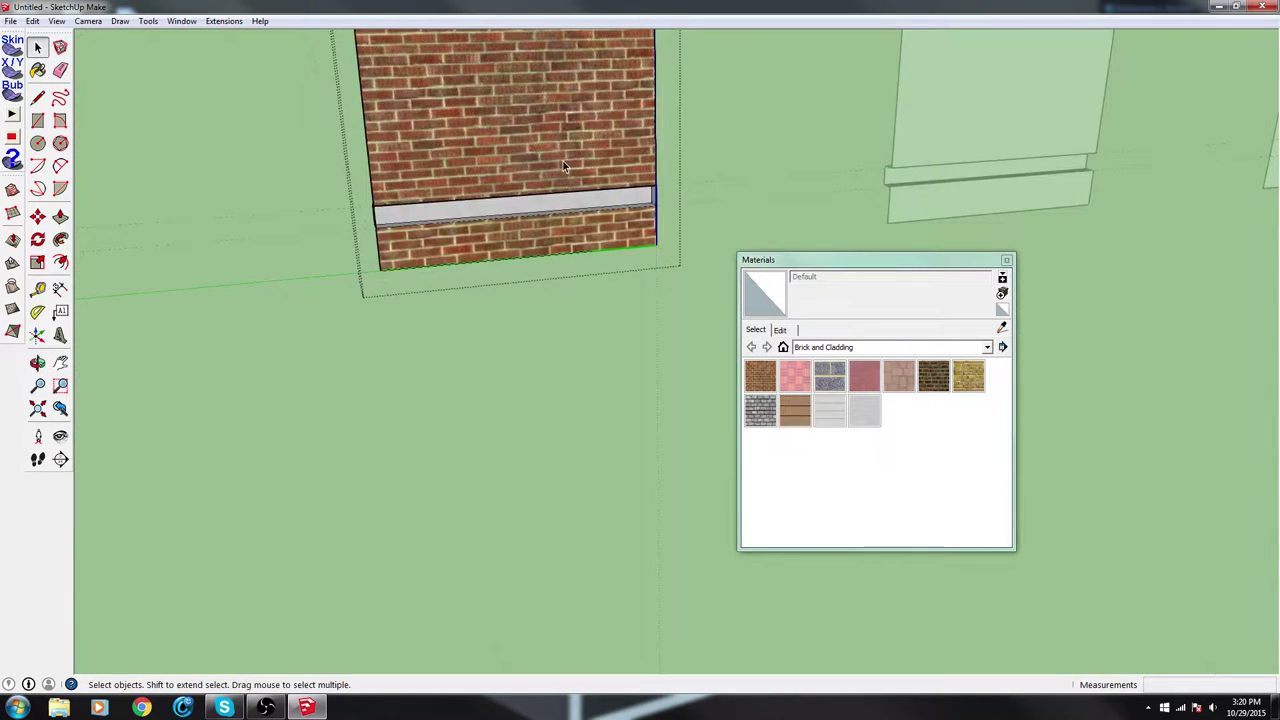
{"action": "key", "text": "b"}
{"action": "left_click", "coordinate": [528, 131]}
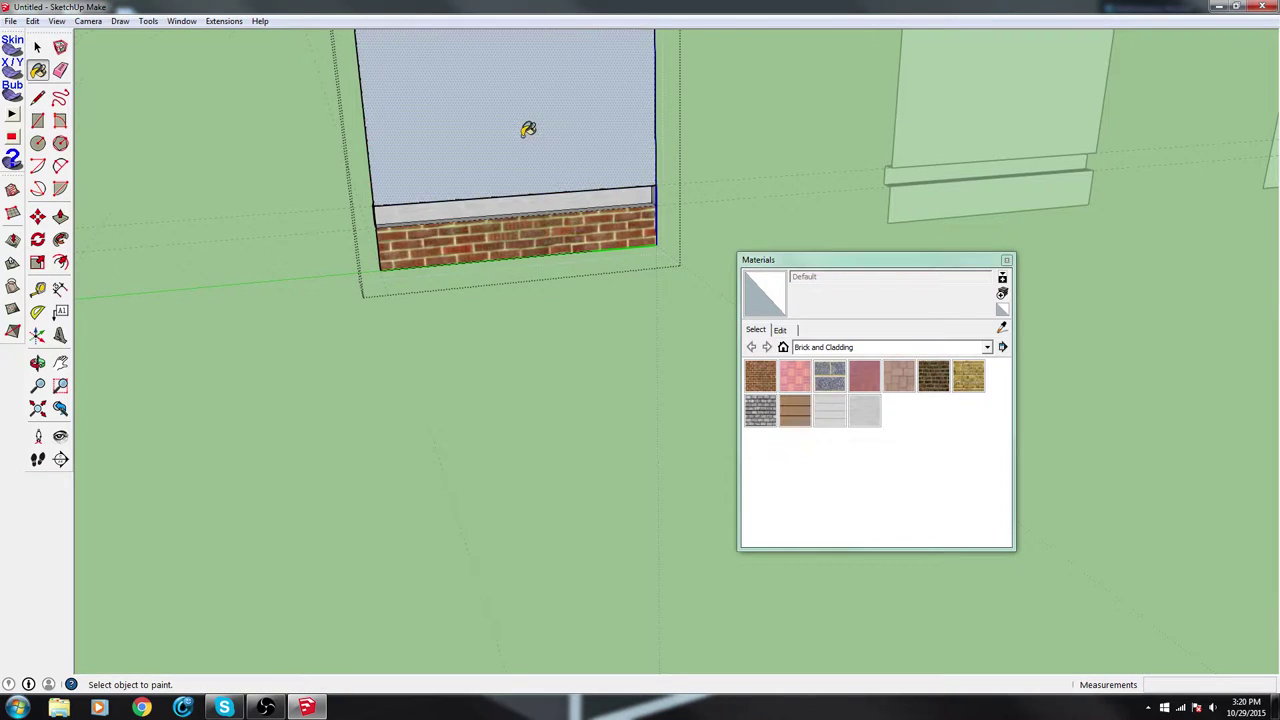
{"action": "left_click", "coordinate": [512, 217]}
{"action": "scroll", "coordinate": [512, 210], "scroll_direction": "up", "scroll_amount": 5}
{"action": "middle_click_drag", "start_coordinate": [494, 274], "coordinate": [503, 297]}
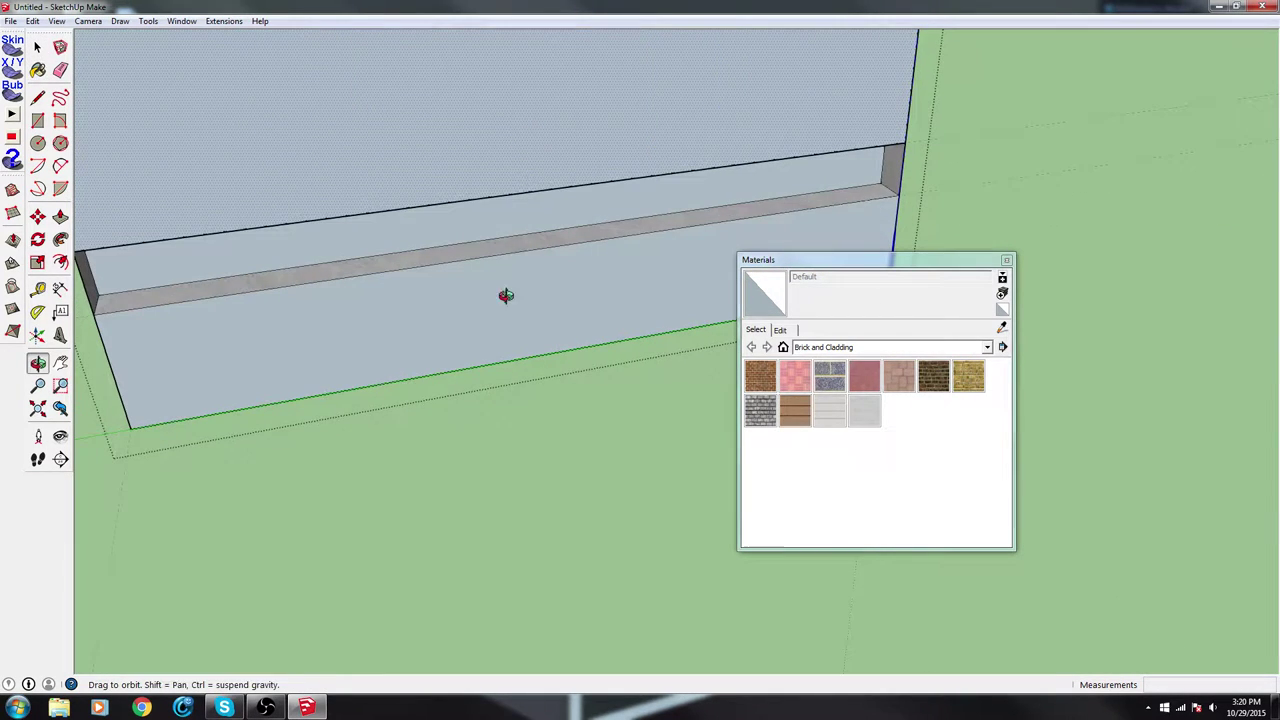
{"action": "left_click", "coordinate": [513, 240]}
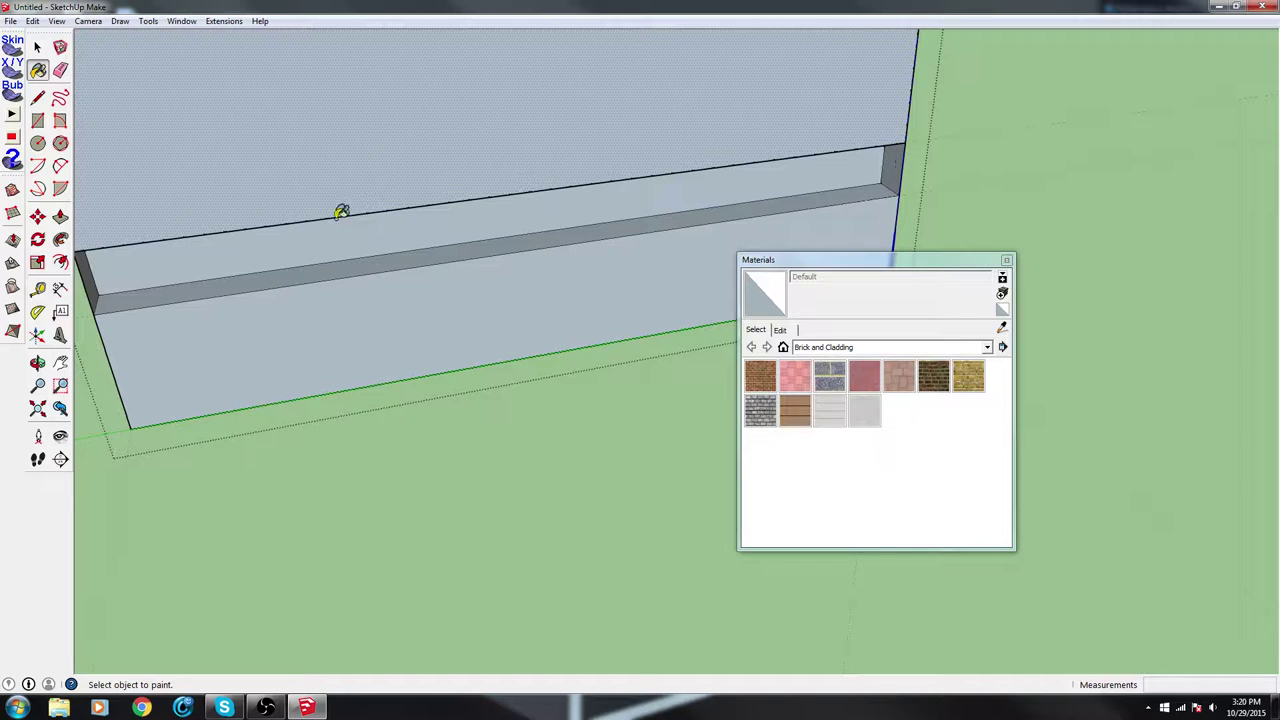
{"action": "mouse_move", "coordinate": [94, 287]}
{"action": "middle_mouse_down"}
{"action": "mouse_move", "coordinate": [266, 337]}
{"action": "mouse_move", "coordinate": [403, 134]}
{"action": "mouse_move", "coordinate": [807, 467]}
{"action": "mouse_move", "coordinate": [1050, 300]}
{"action": "mouse_move", "coordinate": [1243, 206]}
{"action": "mouse_move", "coordinate": [929, 191]}
{"action": "mouse_move", "coordinate": [534, 203]}
{"action": "mouse_move", "coordinate": [694, 157]}
{"action": "mouse_move", "coordinate": [657, 186]}
{"action": "mouse_move", "coordinate": [769, 229]}
{"action": "mouse_move", "coordinate": [654, 213]}
{"action": "middle_mouse_up"}
{"action": "scroll", "coordinate": [654, 213], "scroll_direction": "down", "scroll_amount": 8}
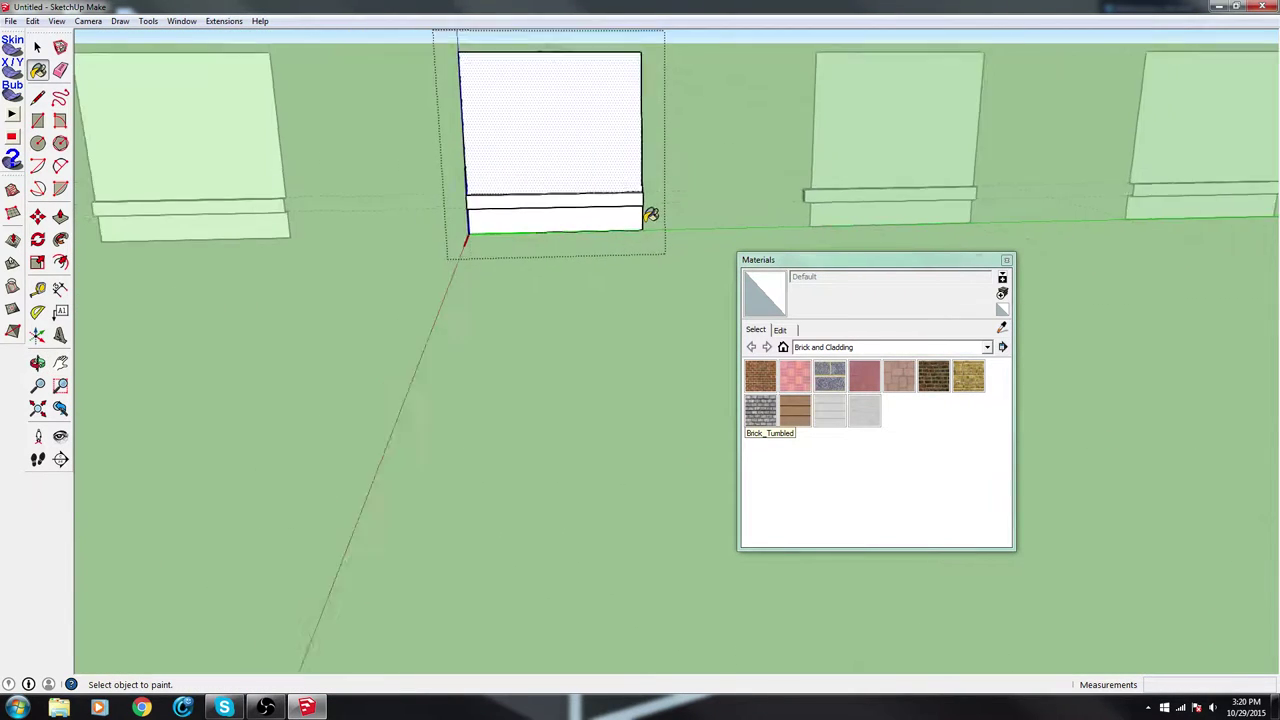
Open the fourth square's component, select everything in it and reverse its faces
{"action": "middle_click_drag", "start_coordinate": [777, 189], "coordinate": [386, 193], "text": "shift"}
{"action": "left_click", "coordinate": [37, 47]}
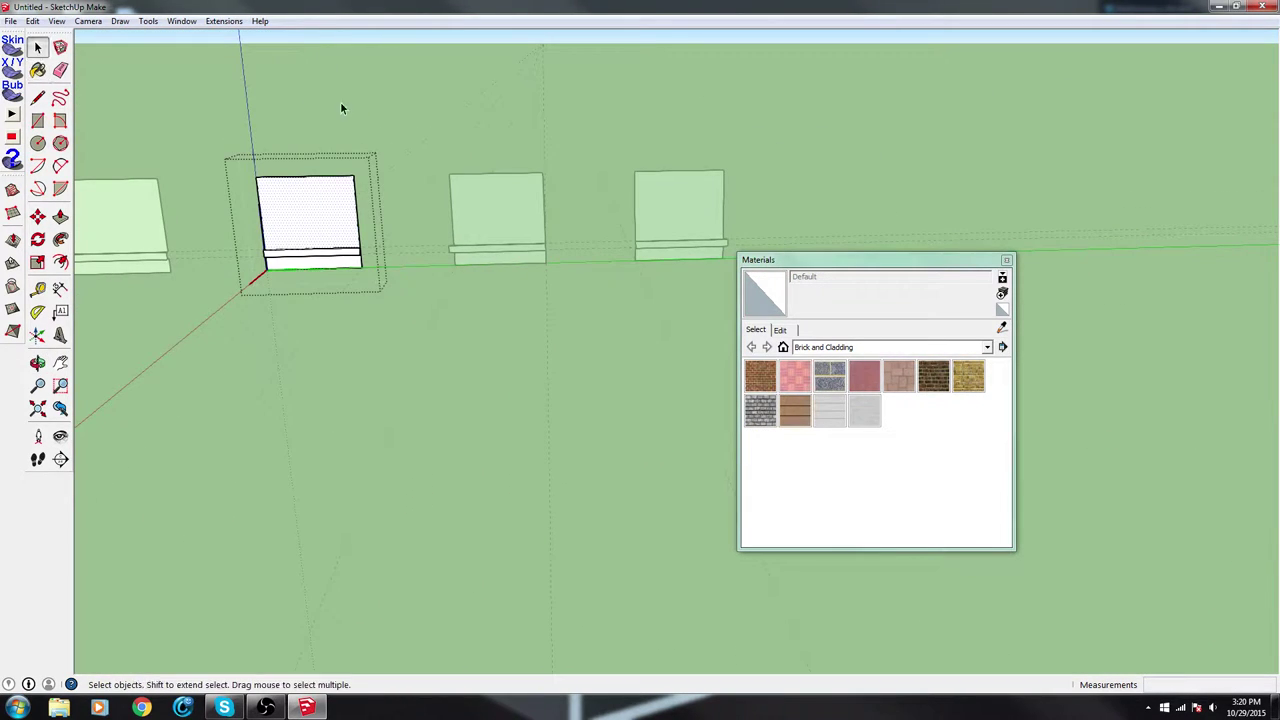
{"action": "double_click", "coordinate": [525, 219]}
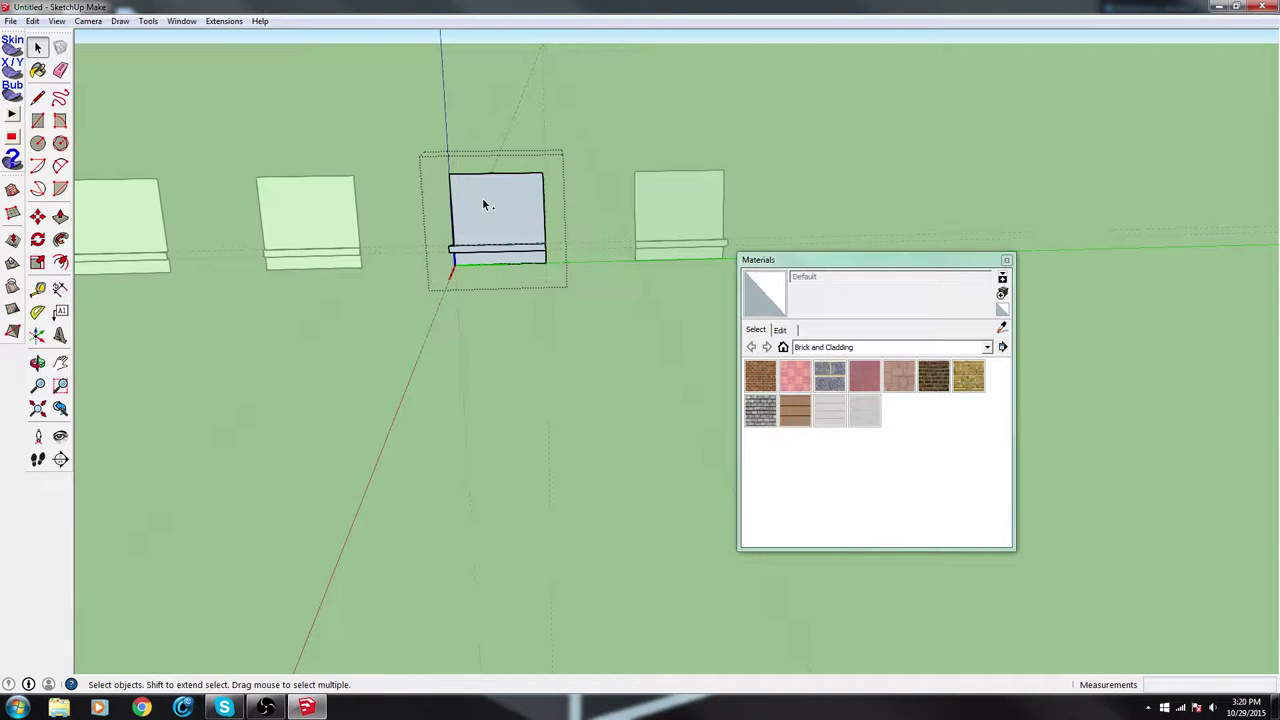
{"action": "right_click", "coordinate": [483, 200]}
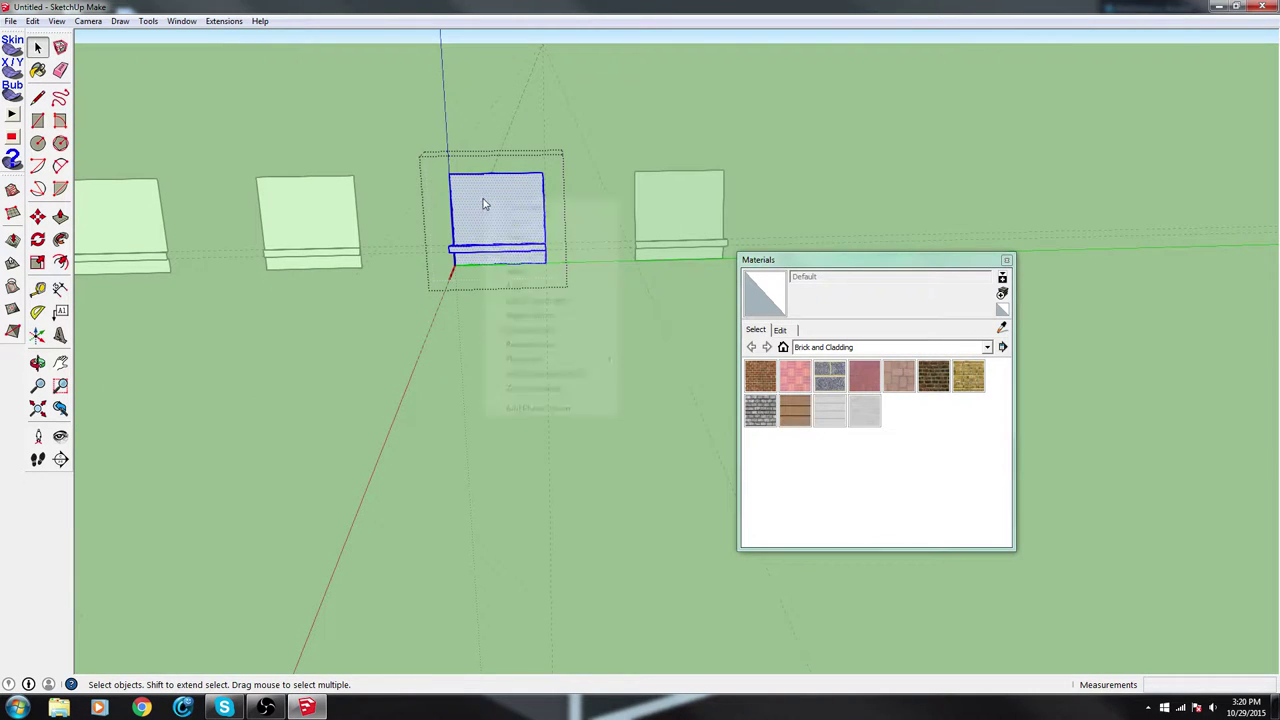
{"action": "left_click", "coordinate": [556, 343]}
Open the fifth square's component, reverse all of its faces and leave the component
{"action": "left_click", "coordinate": [655, 201]}
{"action": "double_click", "coordinate": [657, 208]}
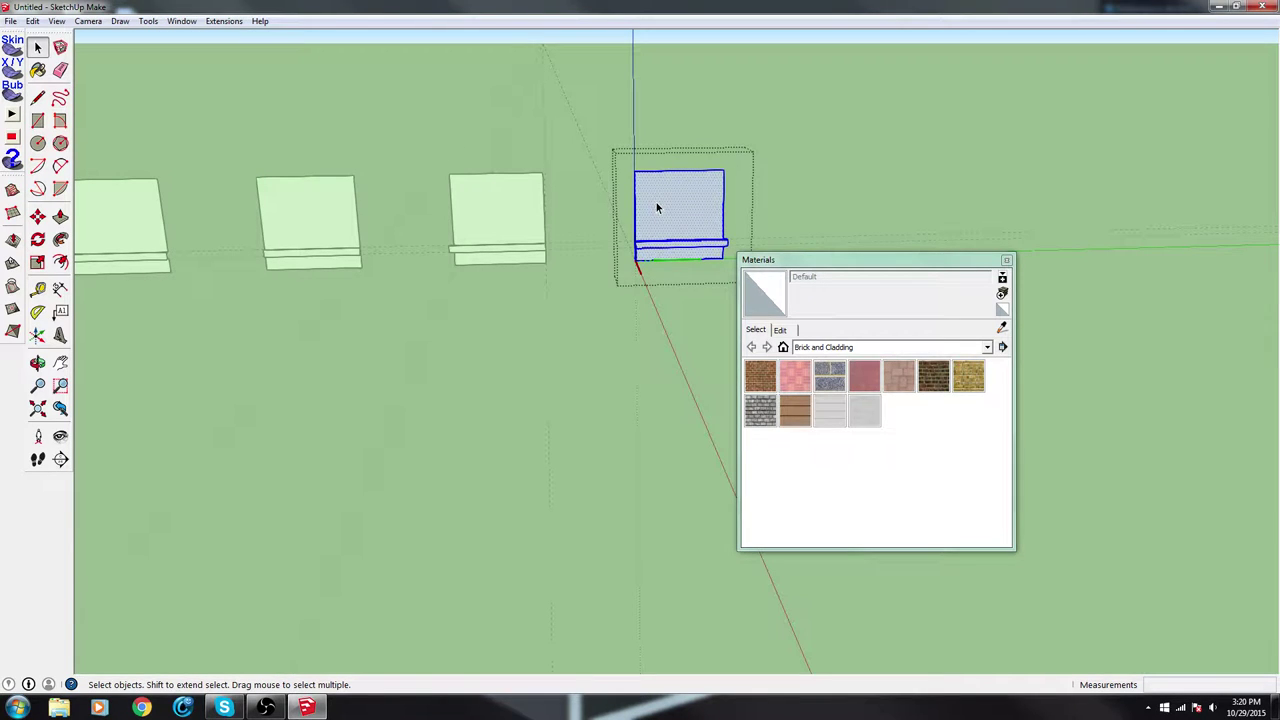
{"action": "right_click", "coordinate": [657, 208]}
{"action": "left_click", "coordinate": [716, 348]}
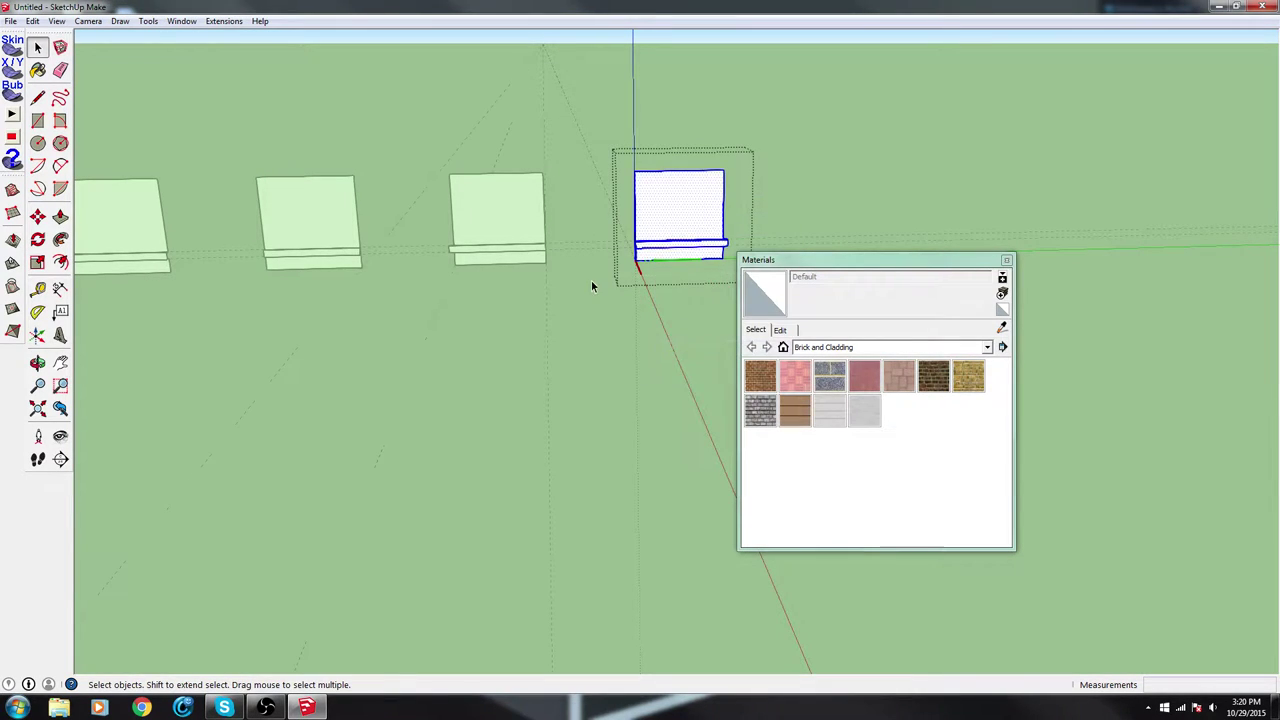
{"action": "left_click", "coordinate": [591, 280]}
Paint the front of the plain first square with Brick_Antique
{"action": "mouse_move", "coordinate": [622, 351]}
{"action": "middle_mouse_down"}
{"action": "mouse_move", "coordinate": [360, 351]}
{"action": "mouse_move", "coordinate": [416, 300]}
{"action": "mouse_move", "coordinate": [1054, 313]}
{"action": "mouse_move", "coordinate": [494, 343]}
{"action": "mouse_move", "coordinate": [609, 220]}
{"action": "mouse_move", "coordinate": [466, 220]}
{"action": "mouse_move", "coordinate": [520, 377]}
{"action": "mouse_move", "coordinate": [429, 537]}
{"action": "mouse_move", "coordinate": [440, 409]}
{"action": "mouse_move", "coordinate": [280, 280]}
{"action": "mouse_move", "coordinate": [336, 267]}
{"action": "mouse_move", "coordinate": [686, 337]}
{"action": "mouse_move", "coordinate": [569, 318]}
{"action": "mouse_move", "coordinate": [563, 290]}
{"action": "mouse_move", "coordinate": [309, 317]}
{"action": "mouse_move", "coordinate": [577, 317]}
{"action": "middle_mouse_up"}
{"action": "scroll", "coordinate": [336, 267], "scroll_direction": "up", "scroll_amount": 6}
{"action": "key", "text": "b"}
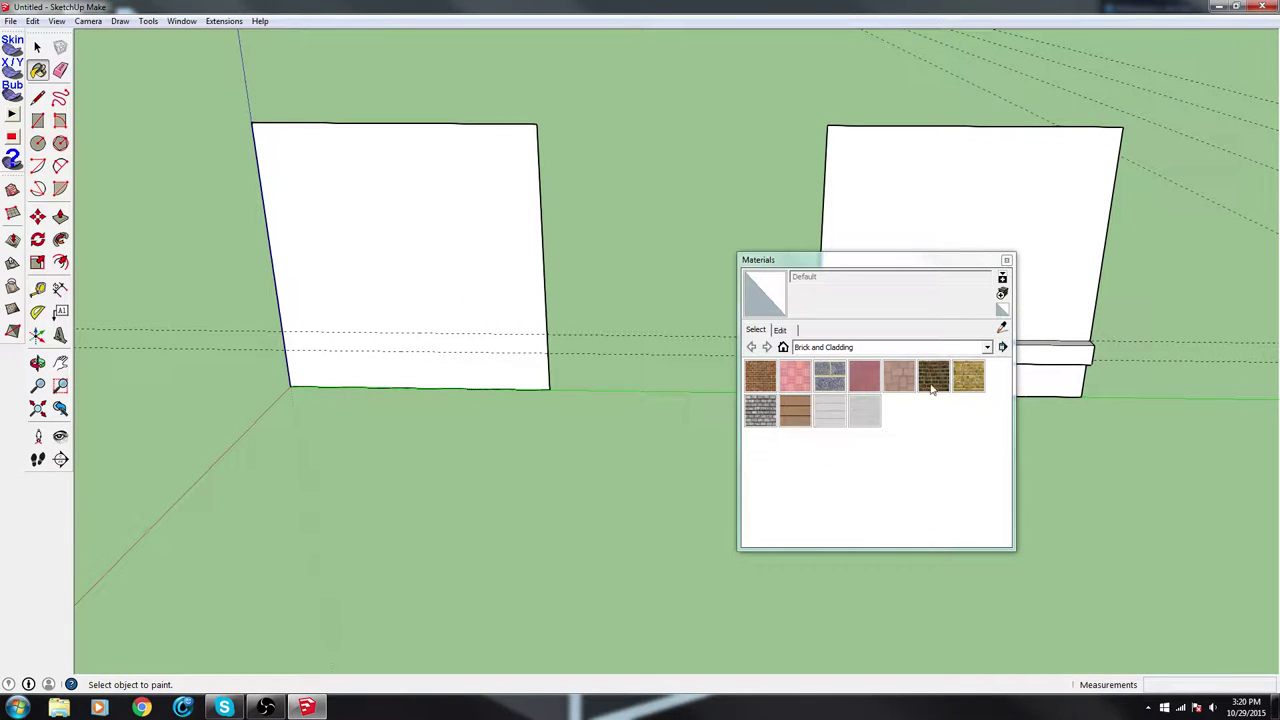
{"action": "left_click", "coordinate": [760, 375]}
{"action": "left_click", "coordinate": [380, 250]}
Open the second square's component and paint its upper and lower front faces with Brick_Antique
{"action": "middle_click_drag", "start_coordinate": [678, 240], "coordinate": [527, 226]}
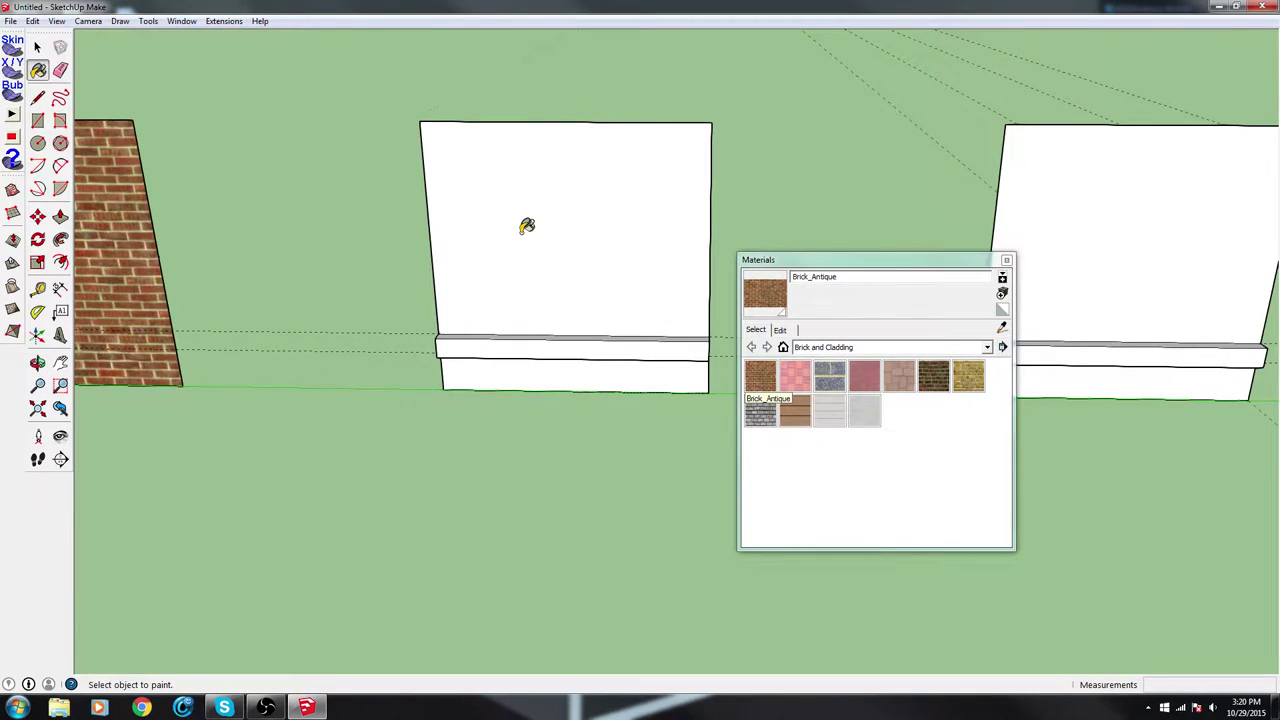
{"action": "key", "text": "space"}
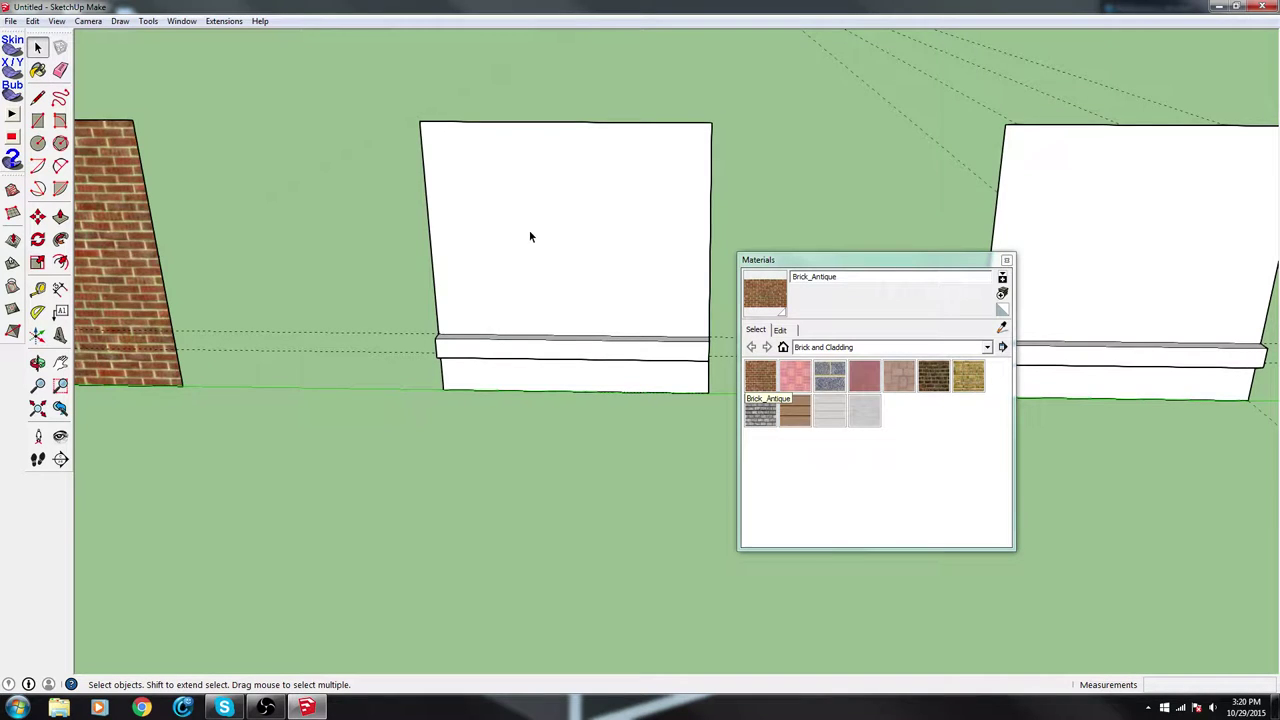
{"action": "double_click", "coordinate": [530, 236]}
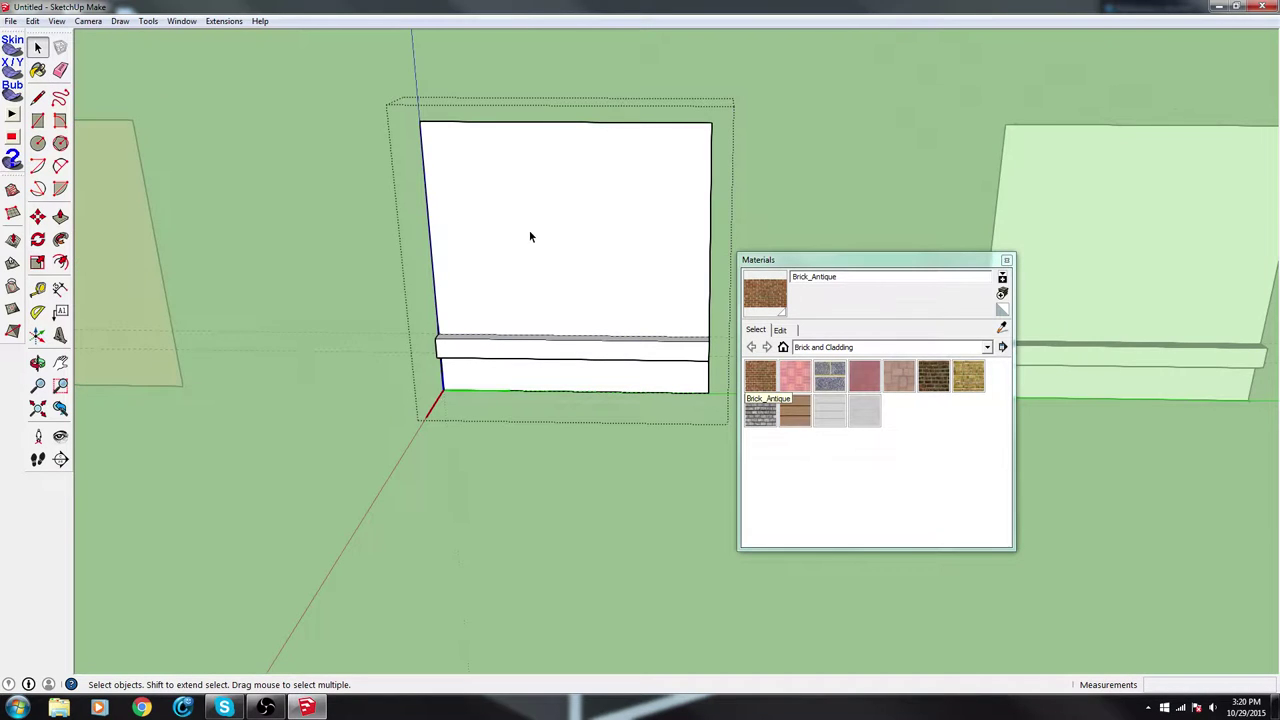
{"action": "key", "text": "b"}
{"action": "left_click", "coordinate": [483, 255]}
{"action": "left_click", "coordinate": [510, 372]}
Paint the front, top and underside of the second square's raised band with Cladding_Stucco_White
{"action": "middle_click_drag", "start_coordinate": [606, 355], "coordinate": [90, 332], "text": "shift"}
{"action": "left_click", "coordinate": [864, 410]}
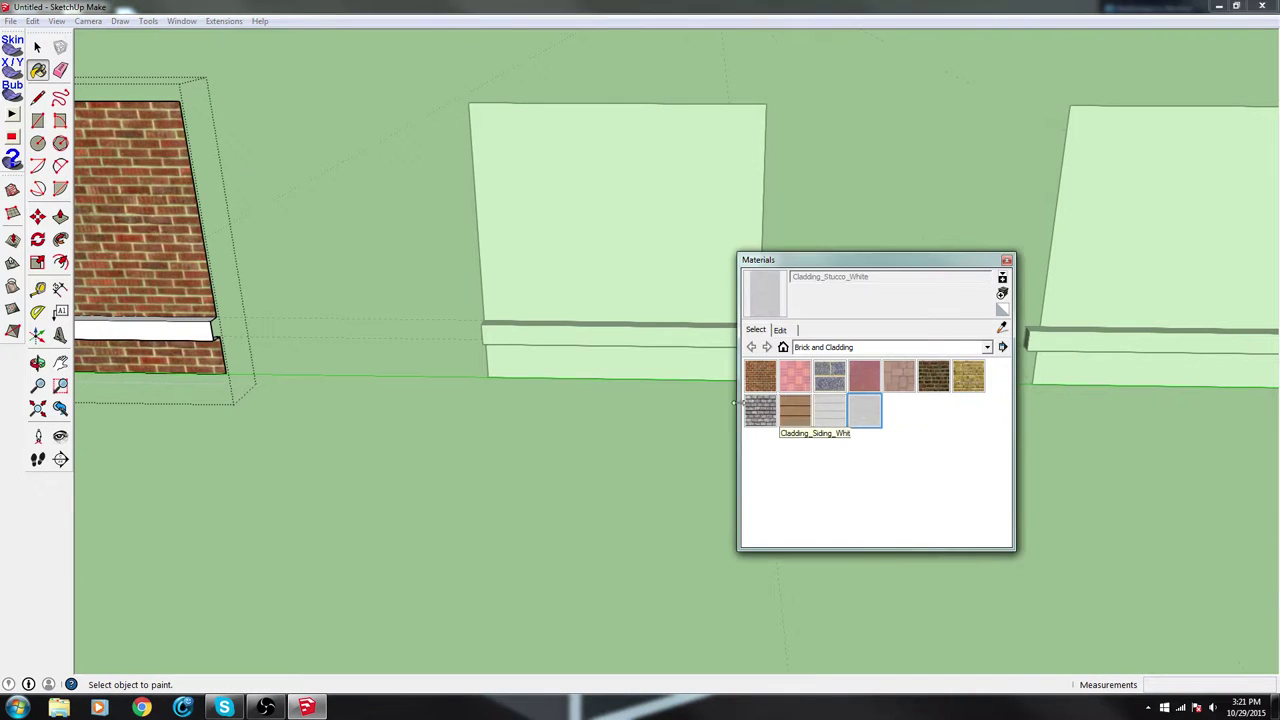
{"action": "left_click", "coordinate": [157, 326]}
{"action": "left_click", "coordinate": [166, 316]}
{"action": "middle_click_drag", "start_coordinate": [168, 312], "coordinate": [222, 195]}
{"action": "left_click", "coordinate": [226, 182]}
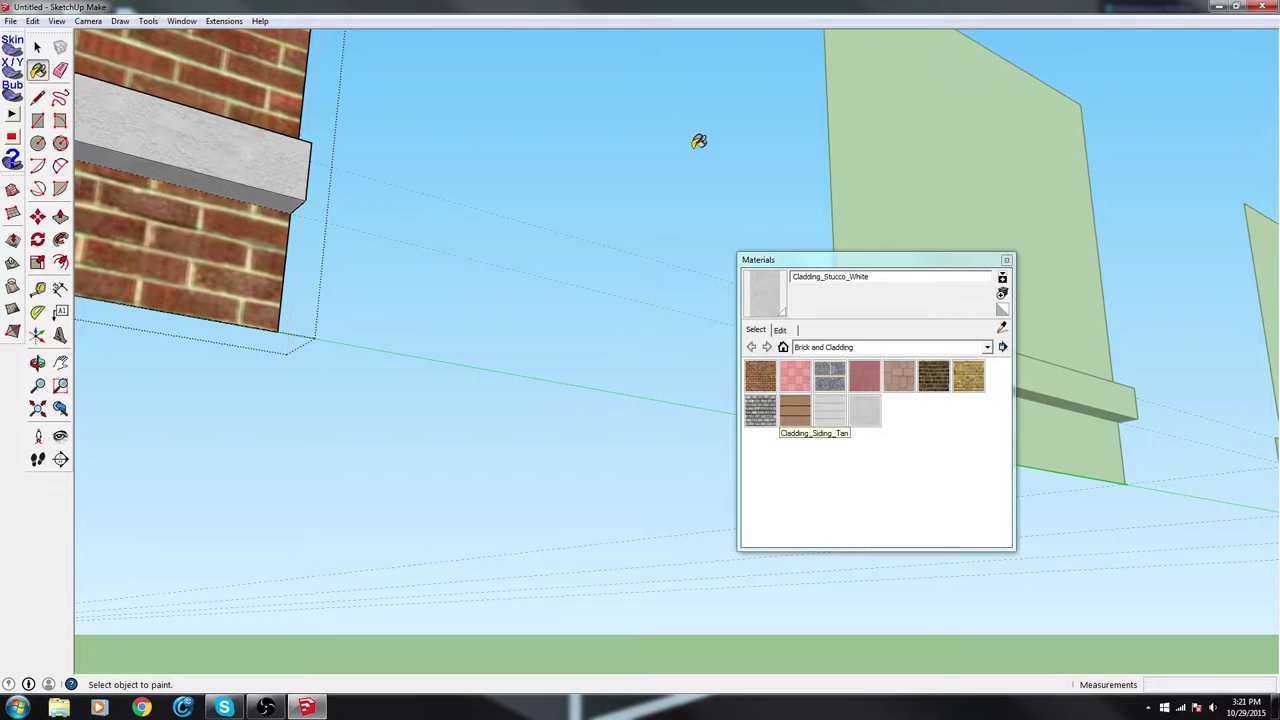
Open the third square's component and paint the front of its raised band with Cladding_Stucco_White
{"action": "mouse_move", "coordinate": [694, 140]}
{"action": "middle_mouse_down"}
{"action": "mouse_move", "coordinate": [506, 274]}
{"action": "mouse_move", "coordinate": [109, 197]}
{"action": "middle_mouse_up"}
{"action": "left_click", "coordinate": [38, 47]}
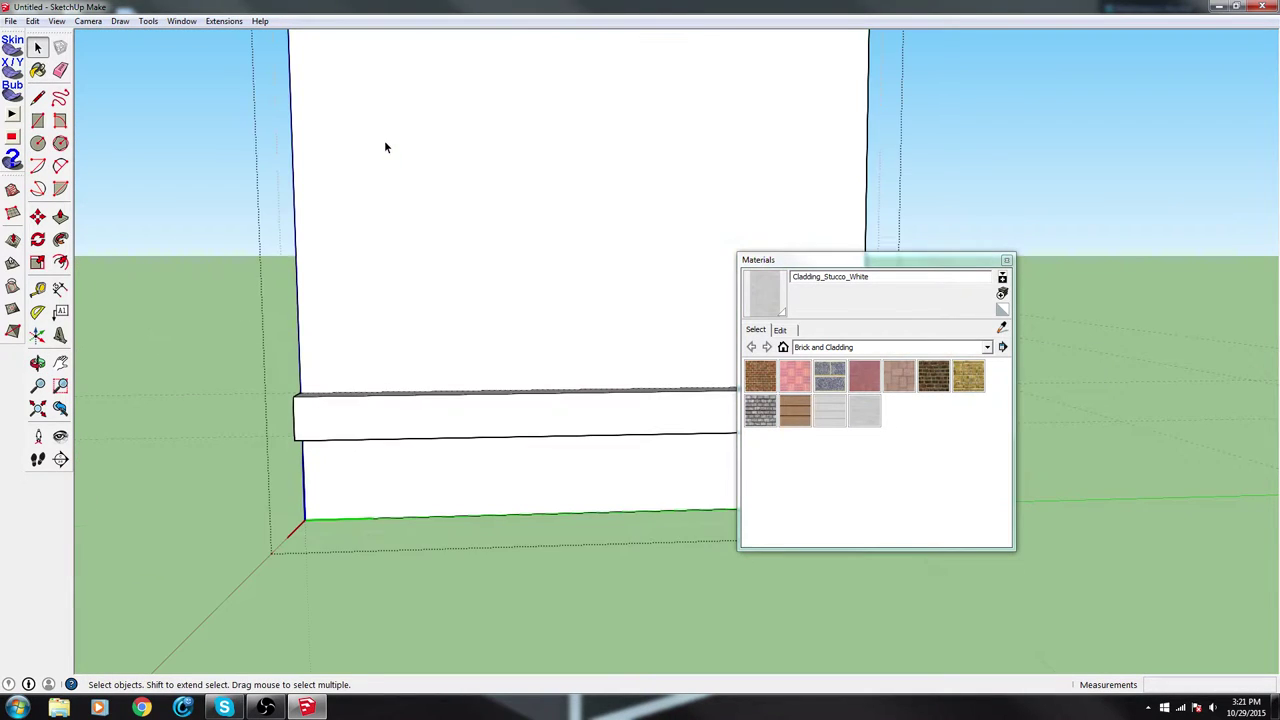
{"action": "key", "text": "b"}
{"action": "left_click", "coordinate": [377, 405]}
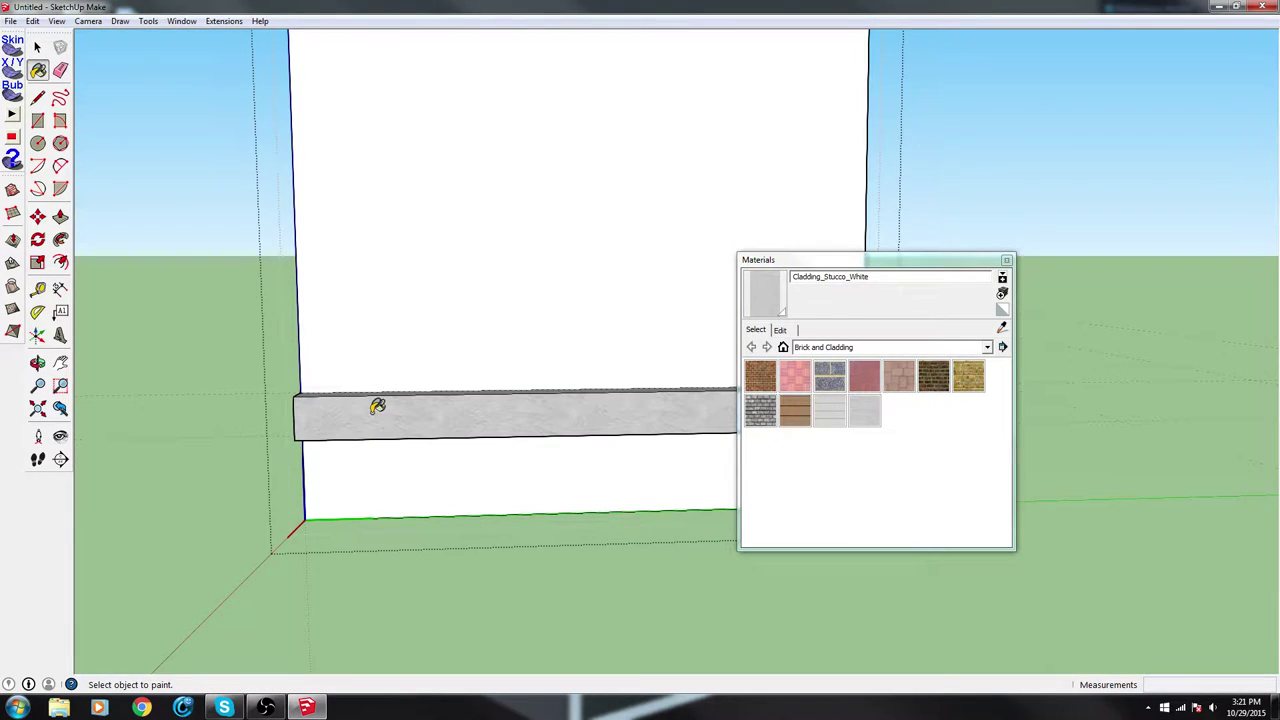
{"action": "middle_click_drag", "start_coordinate": [386, 388], "coordinate": [386, 268]}
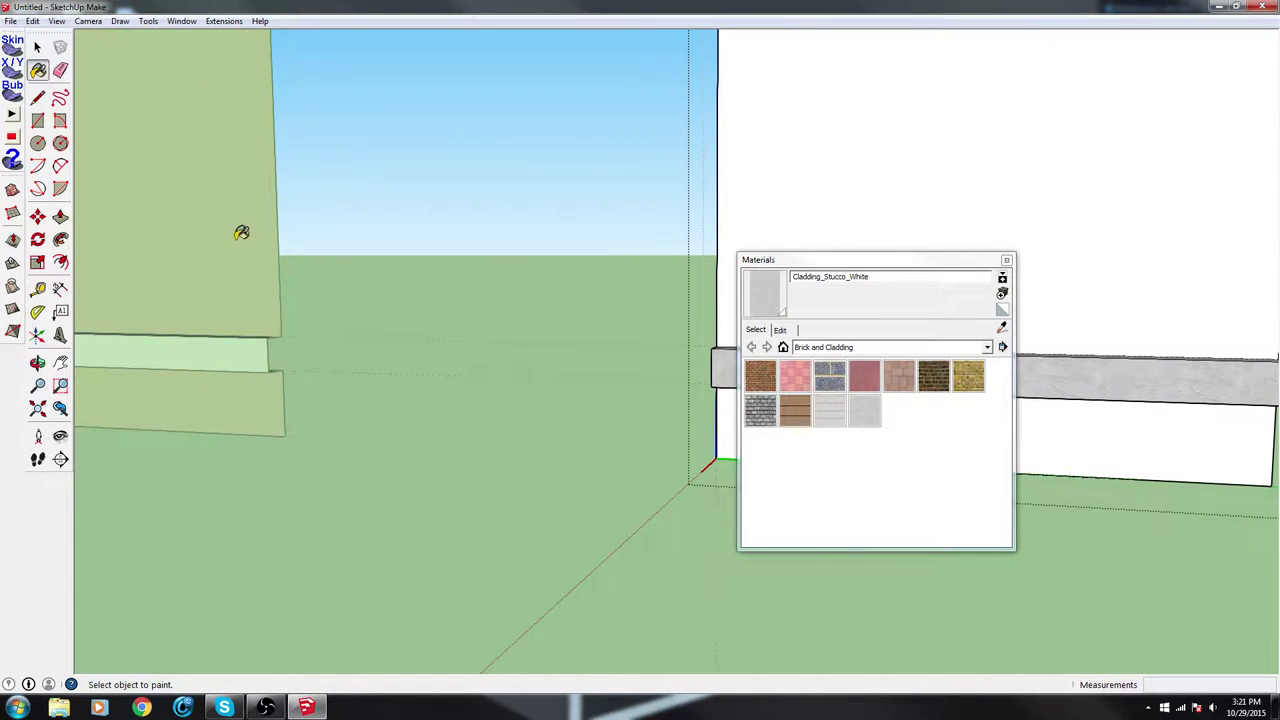
Paint the third square's upper and lower front faces with Brick_Antique and sample Cladding_Stucco_White from the second square's band
{"action": "left_click", "coordinate": [759, 375]}
{"action": "left_click", "coordinate": [971, 146]}
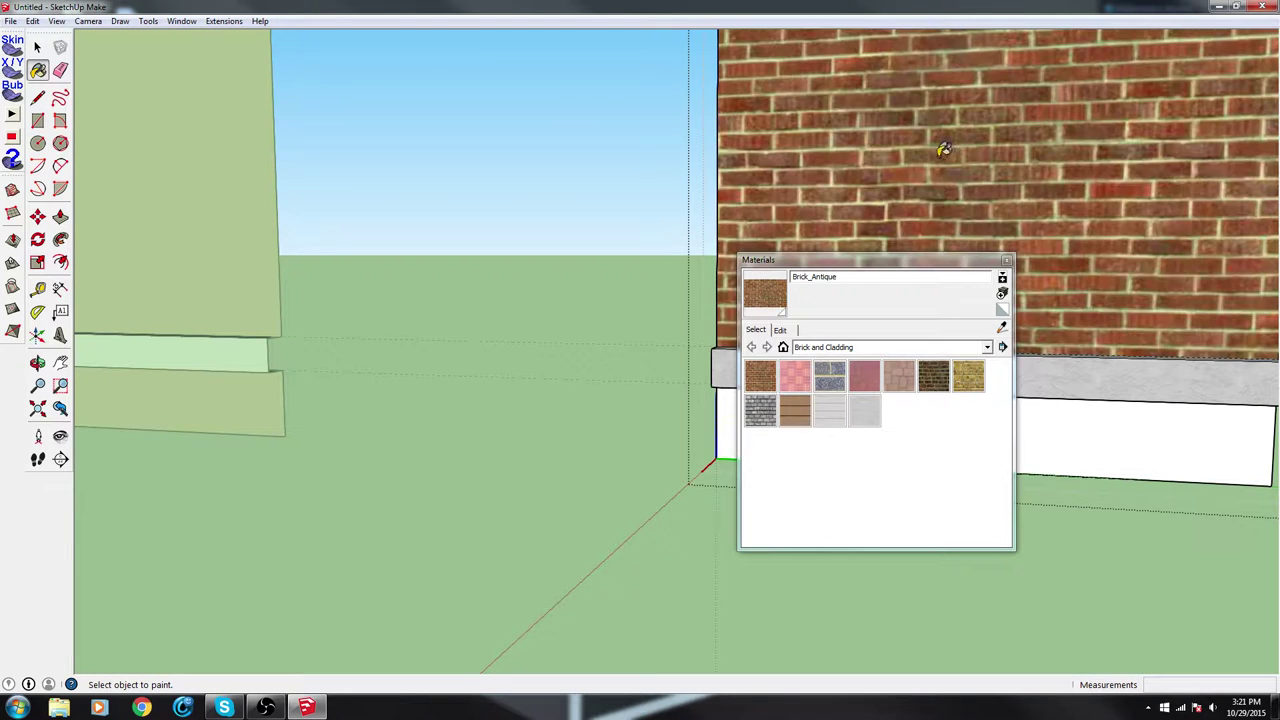
{"action": "left_click", "coordinate": [1083, 428]}
{"action": "left_click", "coordinate": [226, 357], "text": "alt"}
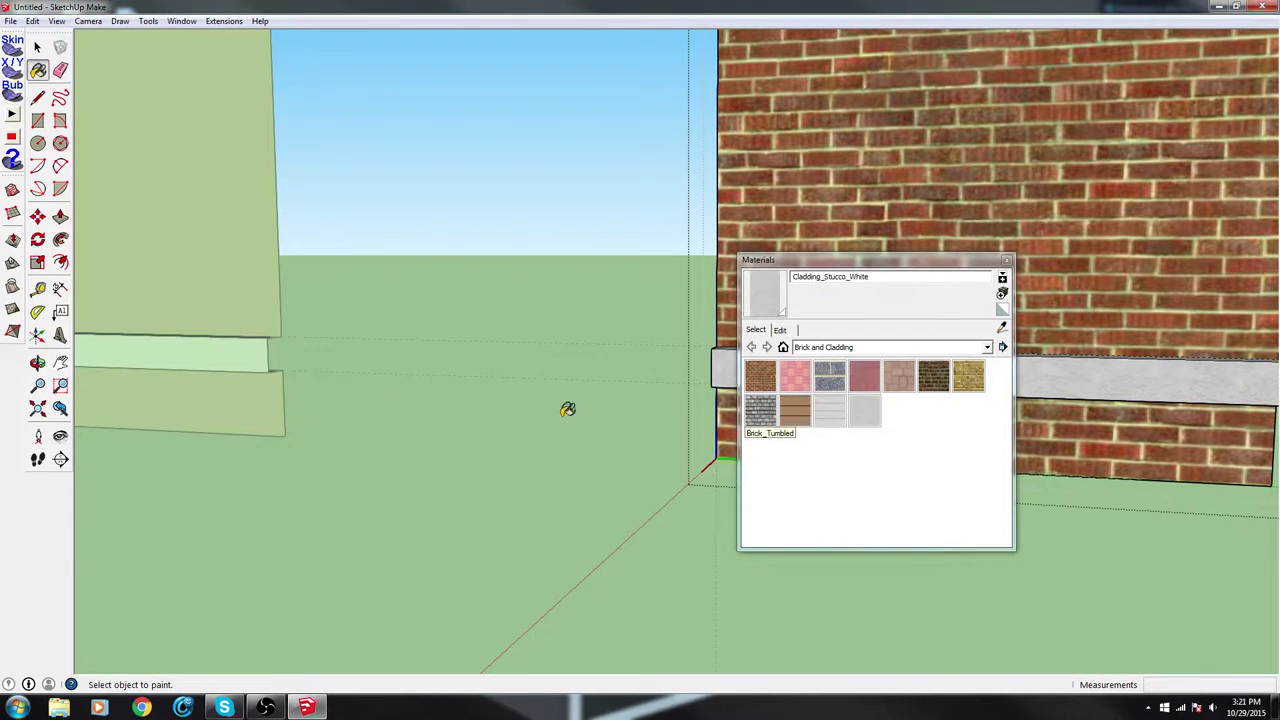
Paint the remaining faces of the third square's raised band with Cladding_Stucco_White
{"action": "middle_click_drag", "start_coordinate": [569, 406], "coordinate": [285, 495]}
{"action": "left_click", "coordinate": [707, 392], "text": "shift"}
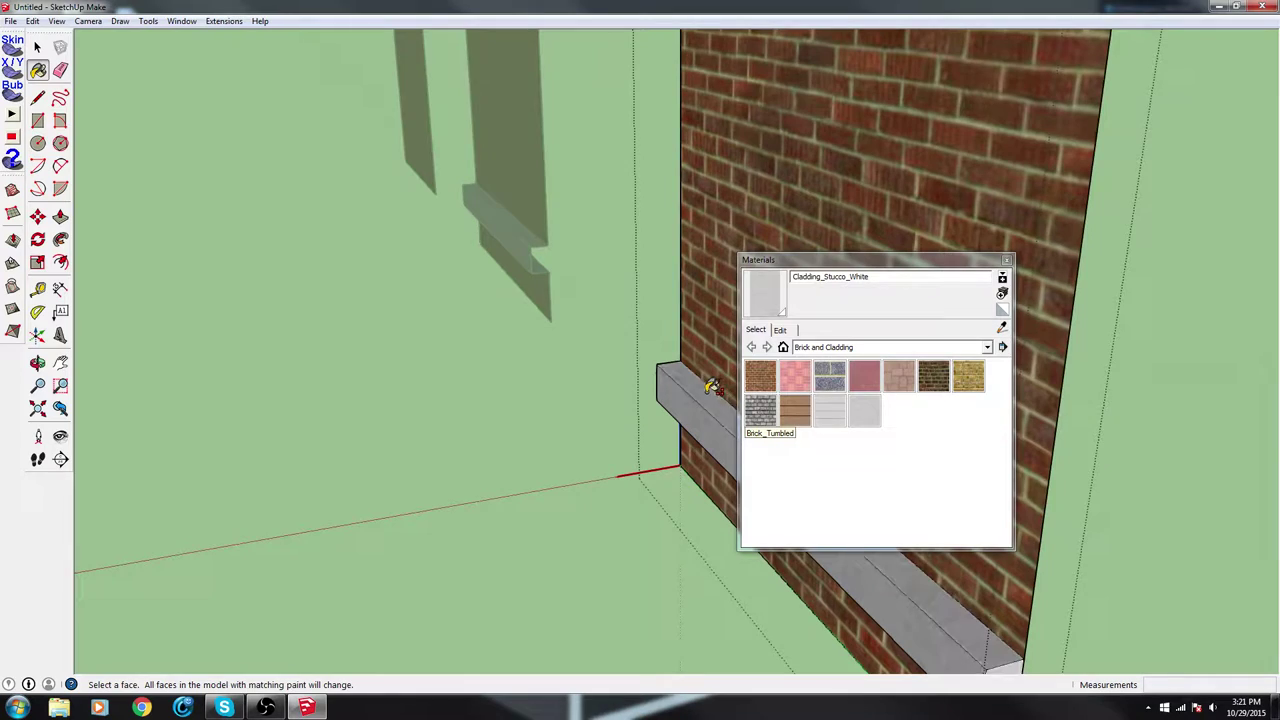
{"action": "mouse_move", "coordinate": [662, 464]}
{"action": "middle_mouse_down"}
{"action": "mouse_move", "coordinate": [777, 234]}
{"action": "mouse_move", "coordinate": [623, 363]}
{"action": "mouse_move", "coordinate": [691, 406]}
{"action": "mouse_move", "coordinate": [1194, 409]}
{"action": "mouse_move", "coordinate": [543, 400]}
{"action": "mouse_move", "coordinate": [394, 363]}
{"action": "middle_mouse_up"}
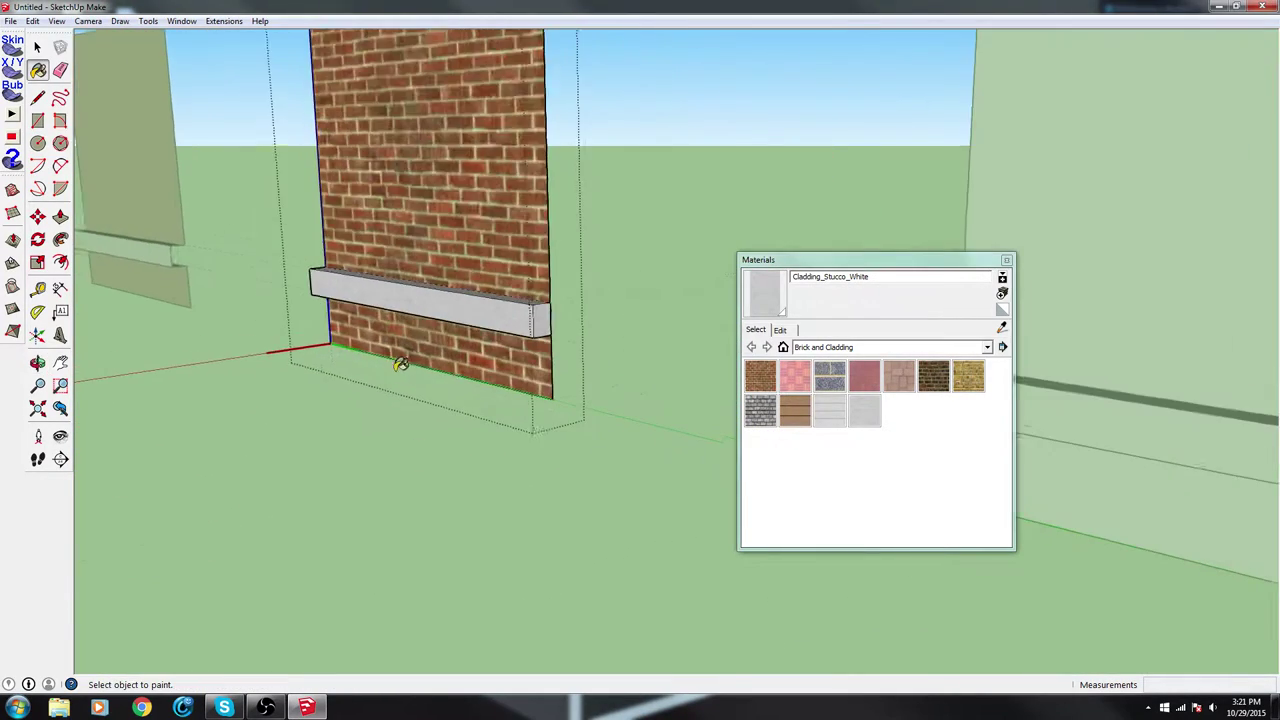
Sample Brick_Antique from the third square, open the fourth square's component and paint its upper and lower front faces with it
{"action": "left_click", "coordinate": [483, 188], "text": "alt"}
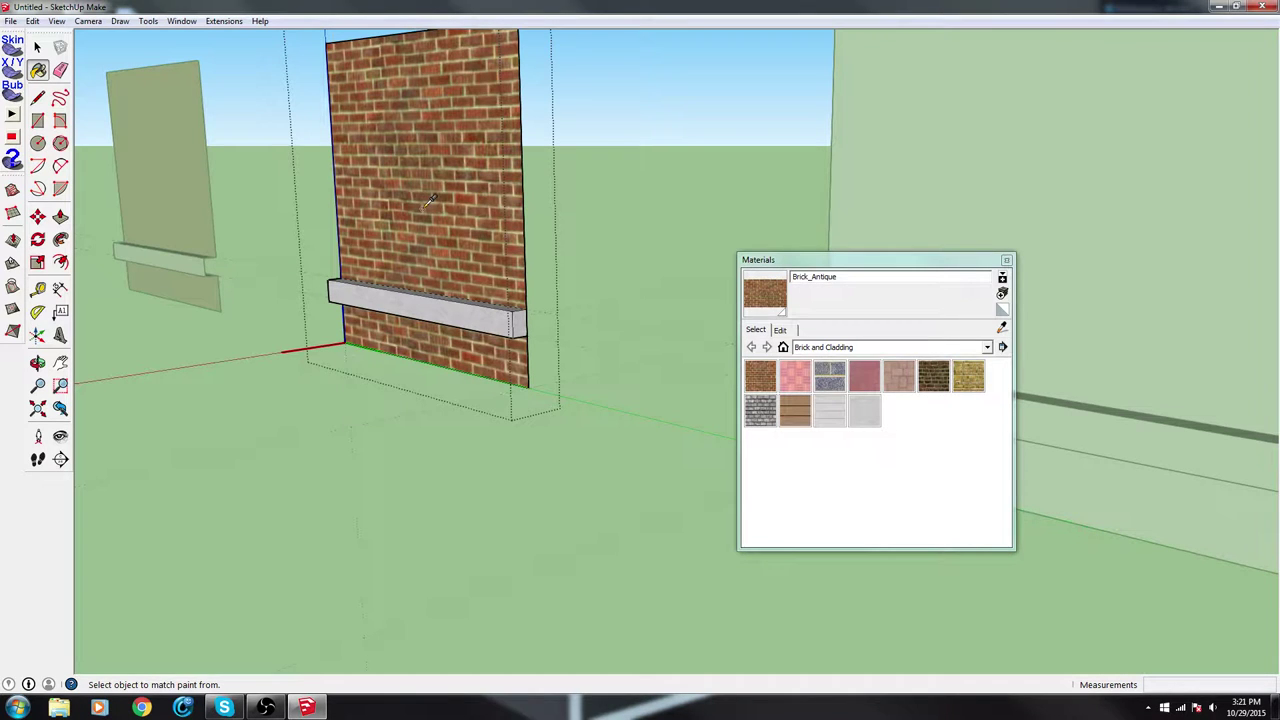
{"action": "middle_click_drag", "start_coordinate": [458, 282], "coordinate": [266, 209]}
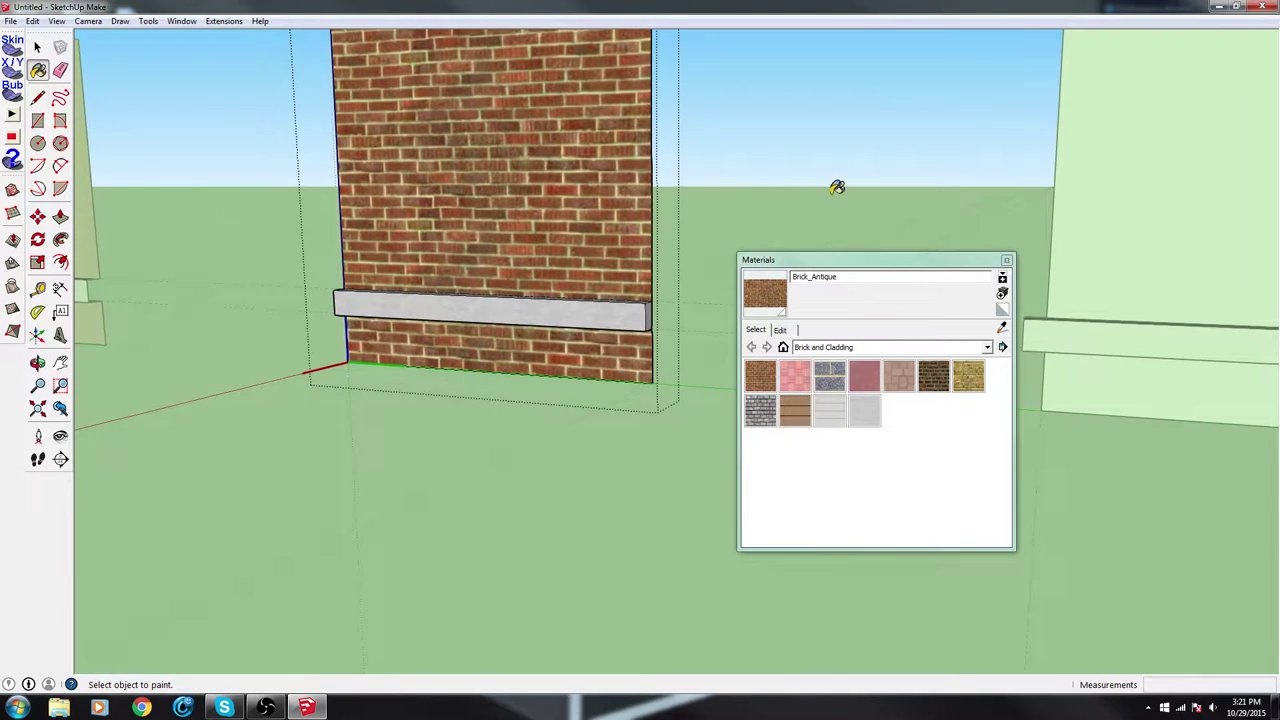
{"action": "mouse_move", "coordinate": [837, 189]}
{"action": "middle_mouse_down"}
{"action": "mouse_move", "coordinate": [543, 256]}
{"action": "mouse_move", "coordinate": [680, 260]}
{"action": "mouse_move", "coordinate": [522, 250]}
{"action": "middle_mouse_up"}
{"action": "scroll", "coordinate": [543, 256], "scroll_direction": "down", "scroll_amount": 3}
{"action": "key", "text": "space"}
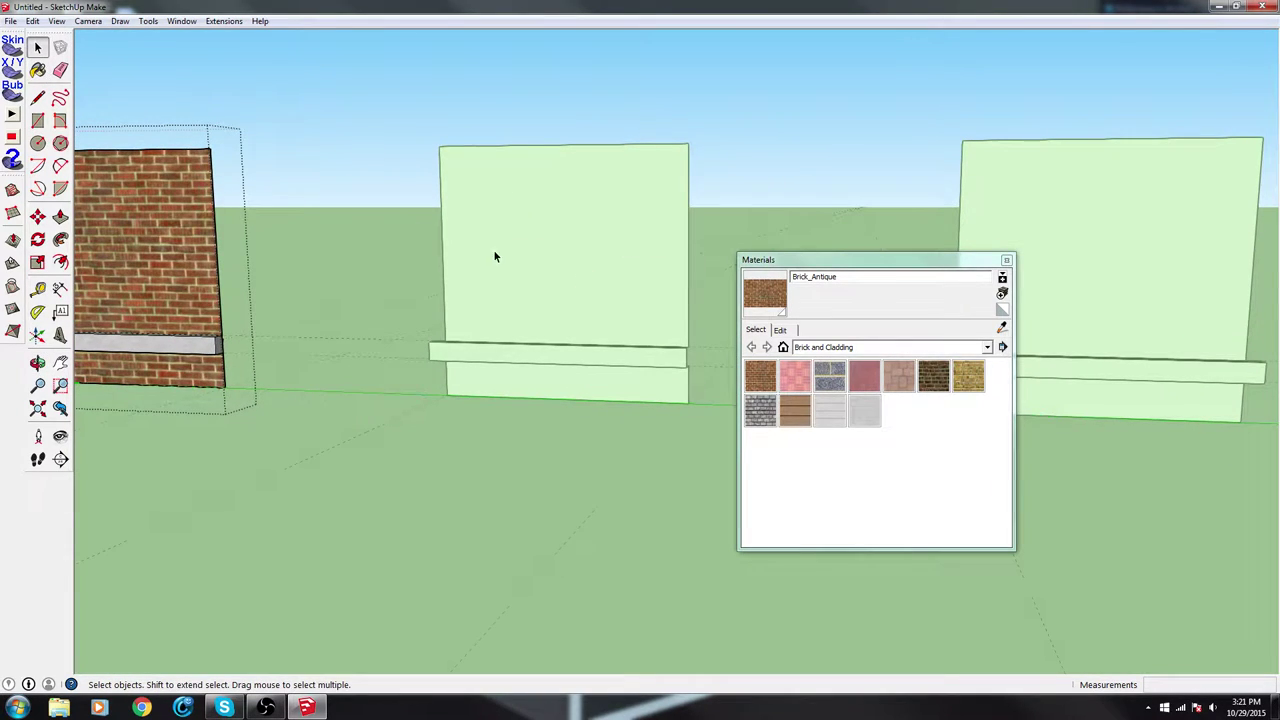
{"action": "double_click", "coordinate": [469, 241]}
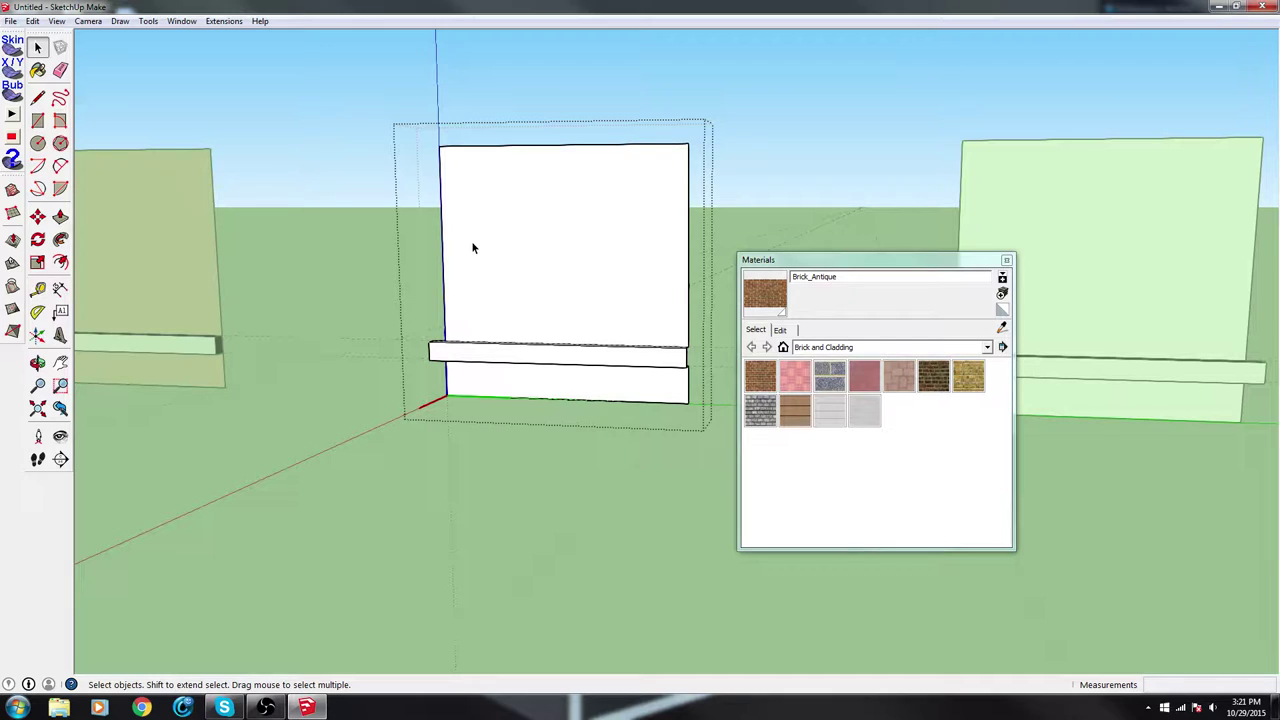
{"action": "key", "text": "b"}
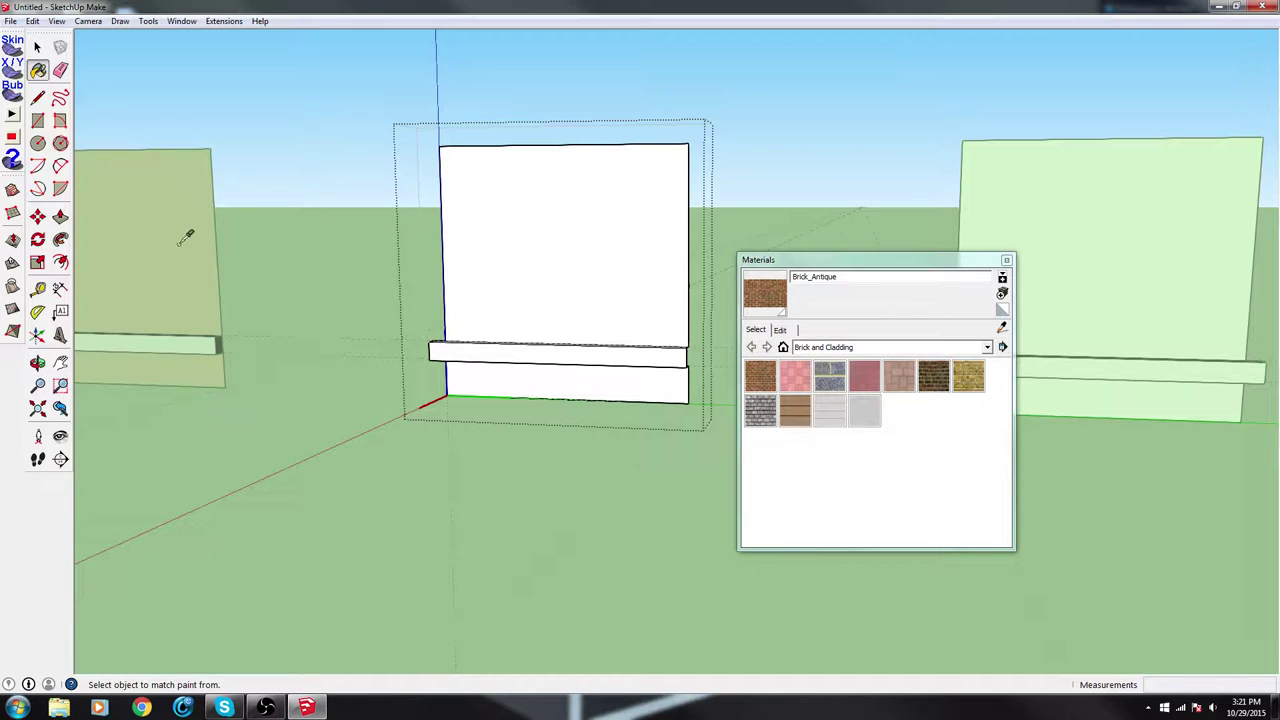
{"action": "left_click", "coordinate": [497, 237]}
{"action": "left_click", "coordinate": [525, 368]}
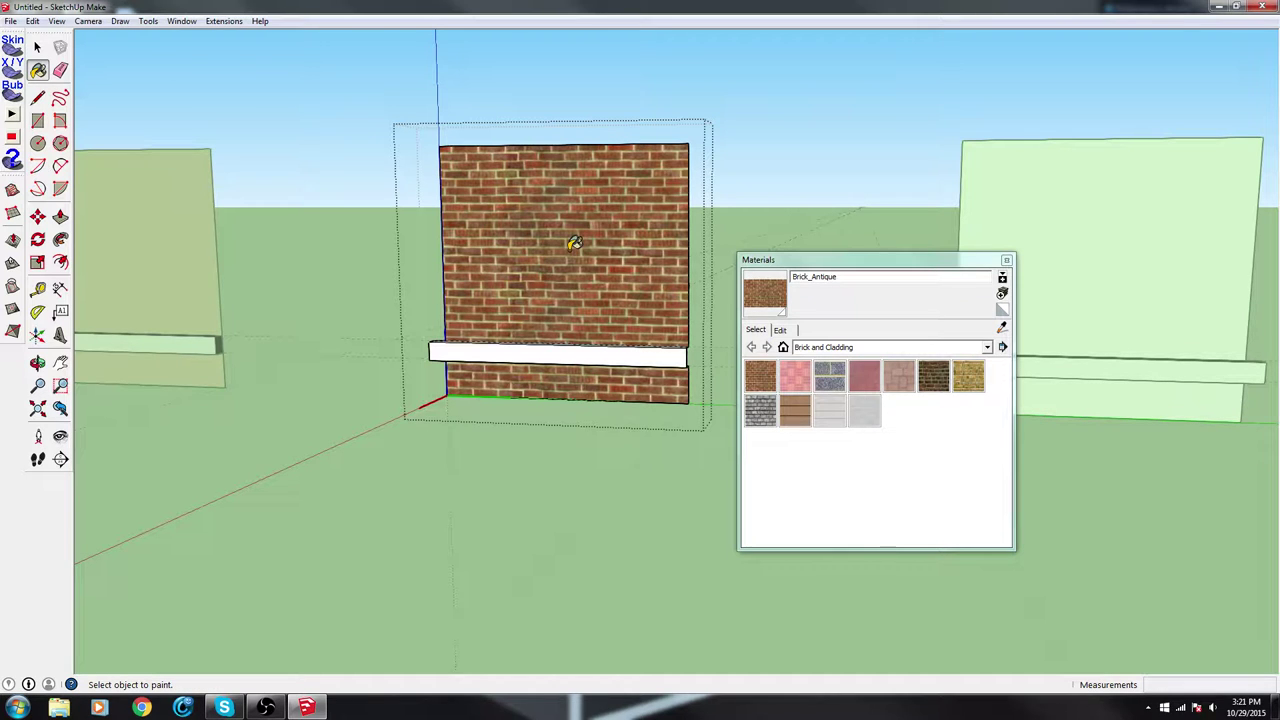
Sample Cladding_Stucco_White from the third square's band and paint the front of the fourth square's raised band with it
{"action": "left_click", "coordinate": [199, 337], "text": "alt"}
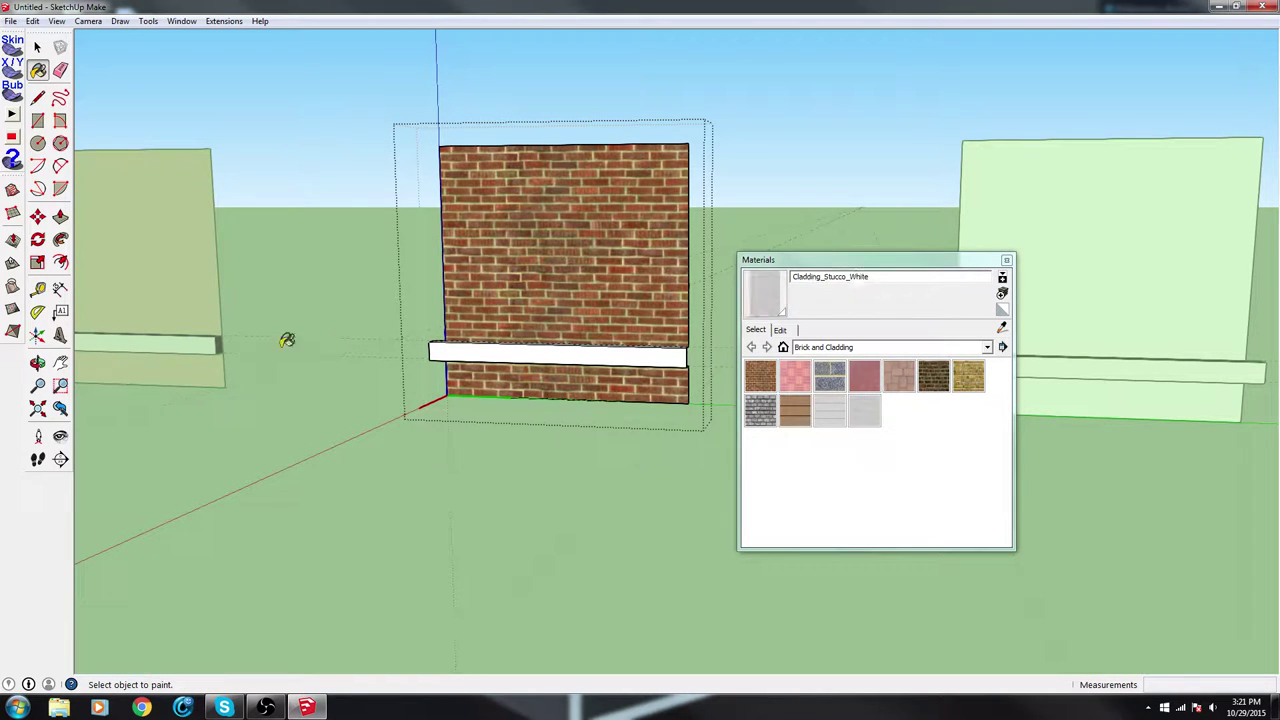
{"action": "left_click", "coordinate": [500, 347]}
{"action": "mouse_move", "coordinate": [500, 347]}
{"action": "middle_mouse_down"}
{"action": "mouse_move", "coordinate": [457, 491]}
{"action": "mouse_move", "coordinate": [603, 43]}
{"action": "mouse_move", "coordinate": [535, 273]}
{"action": "middle_mouse_up"}
Open the fifth square's component and paint its upper and lower front faces with Brick_Antique sampled from the neighbouring square
{"action": "middle_click_drag", "start_coordinate": [951, 120], "coordinate": [430, 137], "text": "shift"}
{"action": "key", "text": "space"}
{"action": "double_click", "coordinate": [525, 259]}
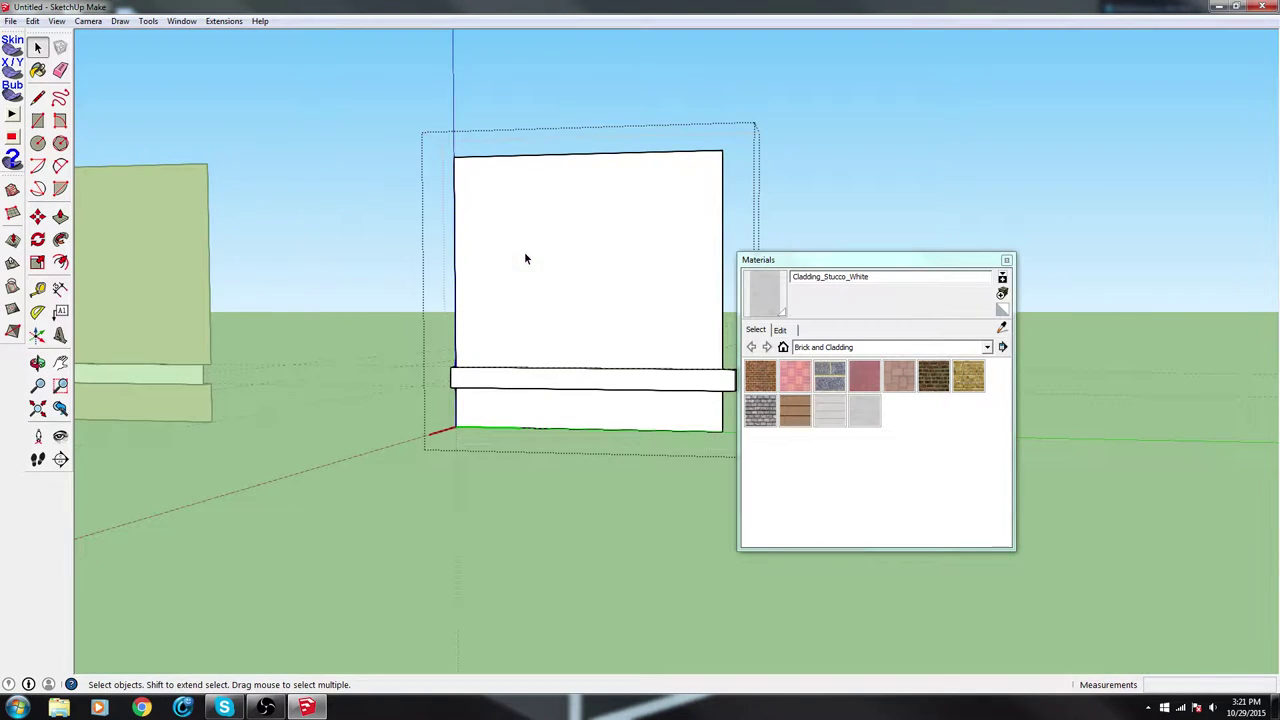
{"action": "key", "text": "b"}
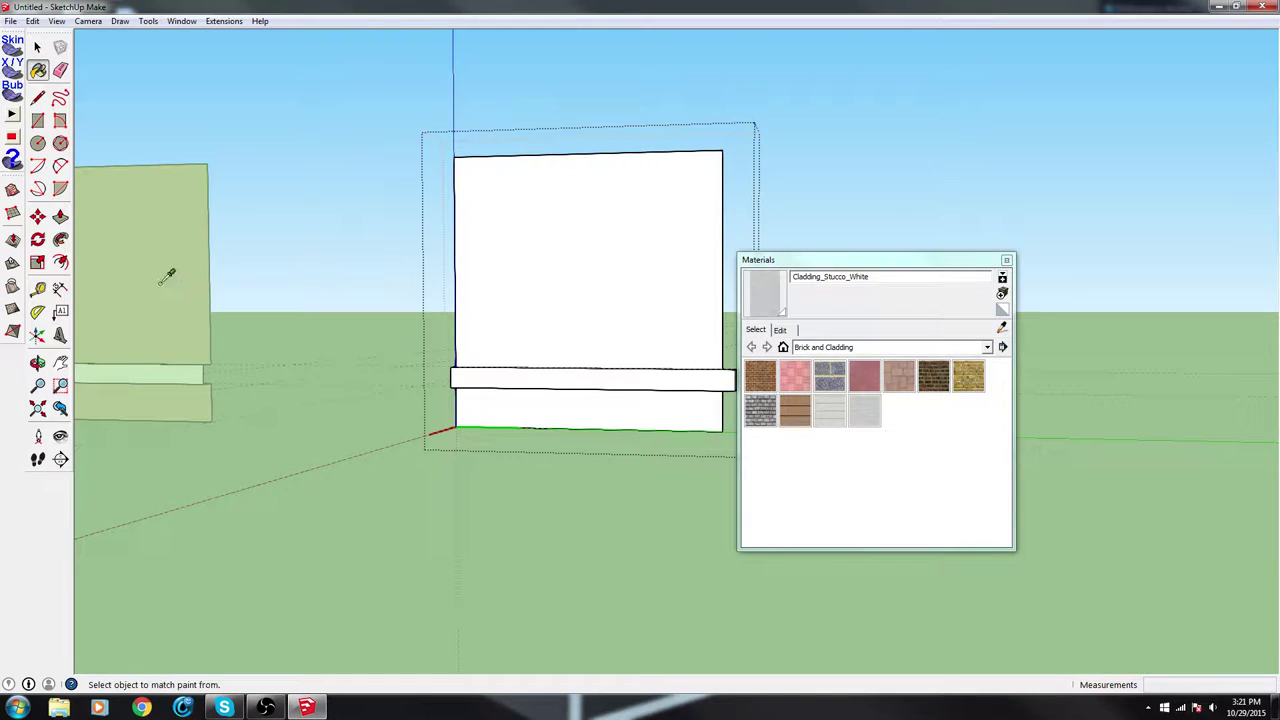
{"action": "left_click", "coordinate": [160, 280], "text": "alt"}
{"action": "left_click", "coordinate": [538, 267]}
{"action": "left_click", "coordinate": [541, 392]}
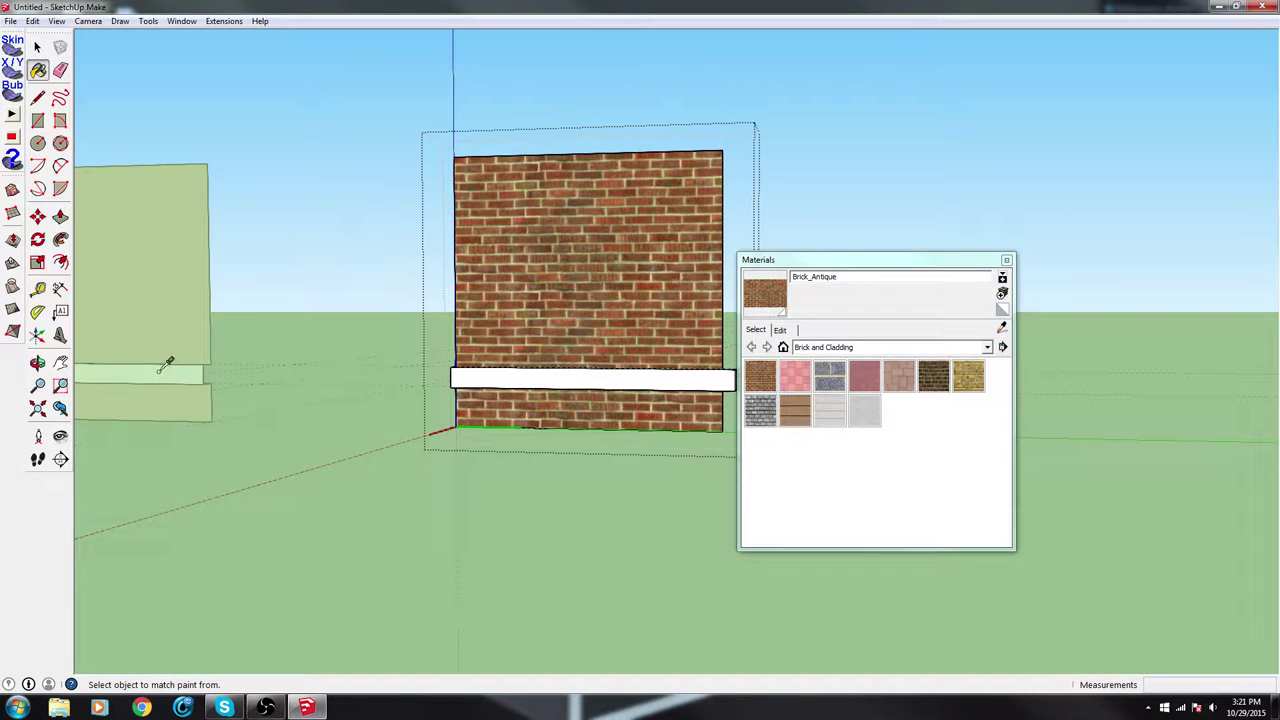
Paint the front of the fifth square's raised band with the neighbour's Cladding_Stucco_White and close the component
{"action": "left_click", "coordinate": [165, 368], "text": "alt"}
{"action": "left_click", "coordinate": [557, 375]}
{"action": "mouse_move", "coordinate": [563, 337]}
{"action": "middle_mouse_down"}
{"action": "mouse_move", "coordinate": [381, 428]}
{"action": "mouse_move", "coordinate": [189, 154]}
{"action": "middle_mouse_up"}
{"action": "left_click", "coordinate": [37, 47]}
{"action": "left_click", "coordinate": [393, 159]}
{"action": "scroll", "coordinate": [394, 159], "scroll_direction": "down", "scroll_amount": 2}
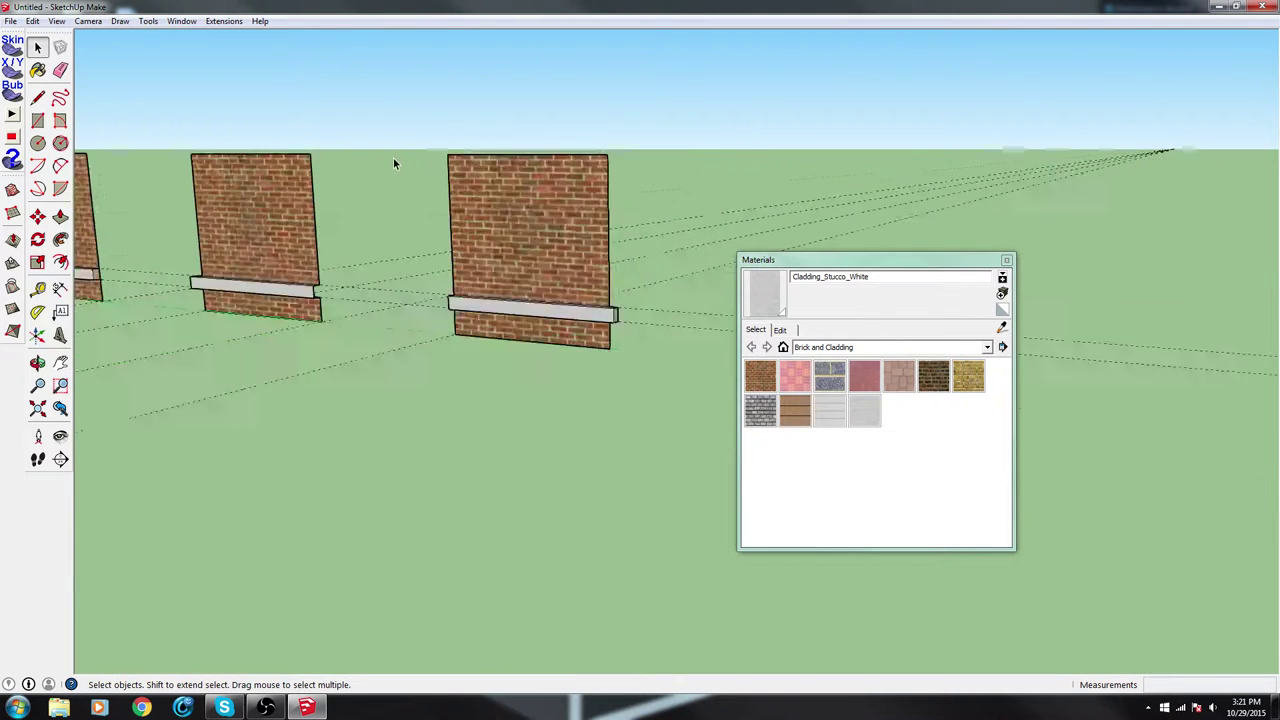
{"action": "middle_click_drag", "start_coordinate": [393, 158], "coordinate": [445, 287]}
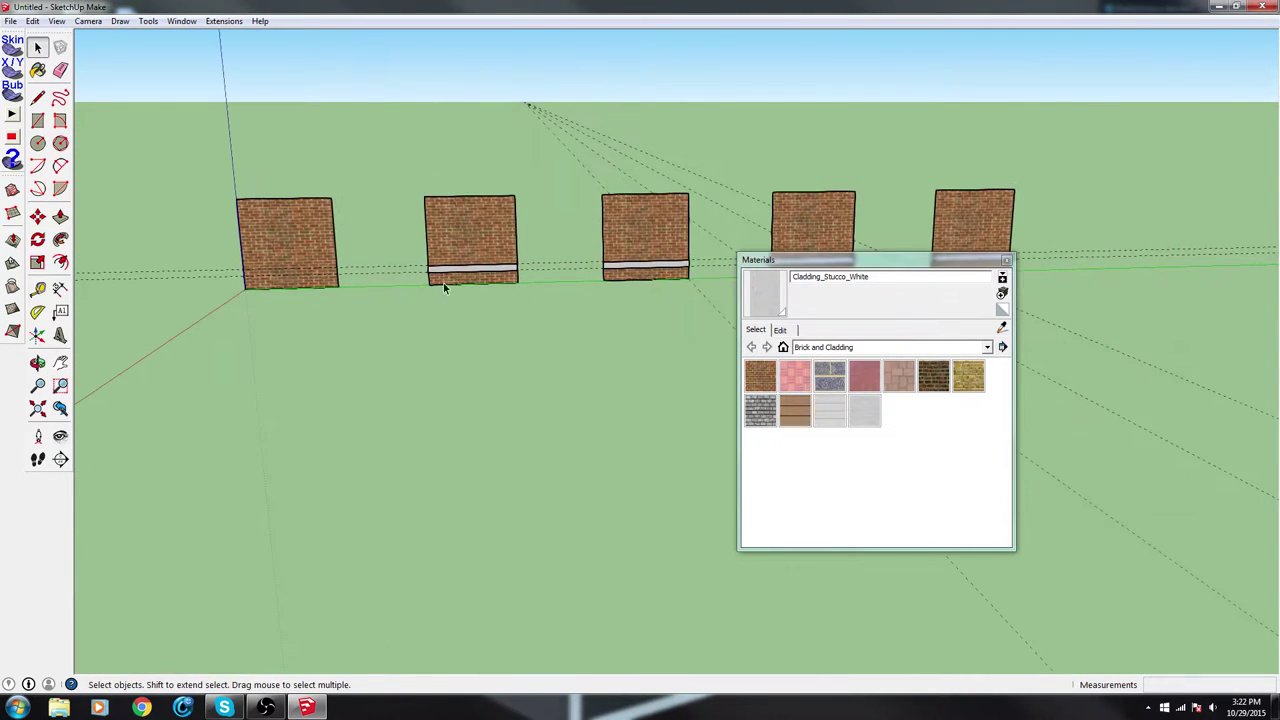
{"action": "double_click", "coordinate": [303, 238]}
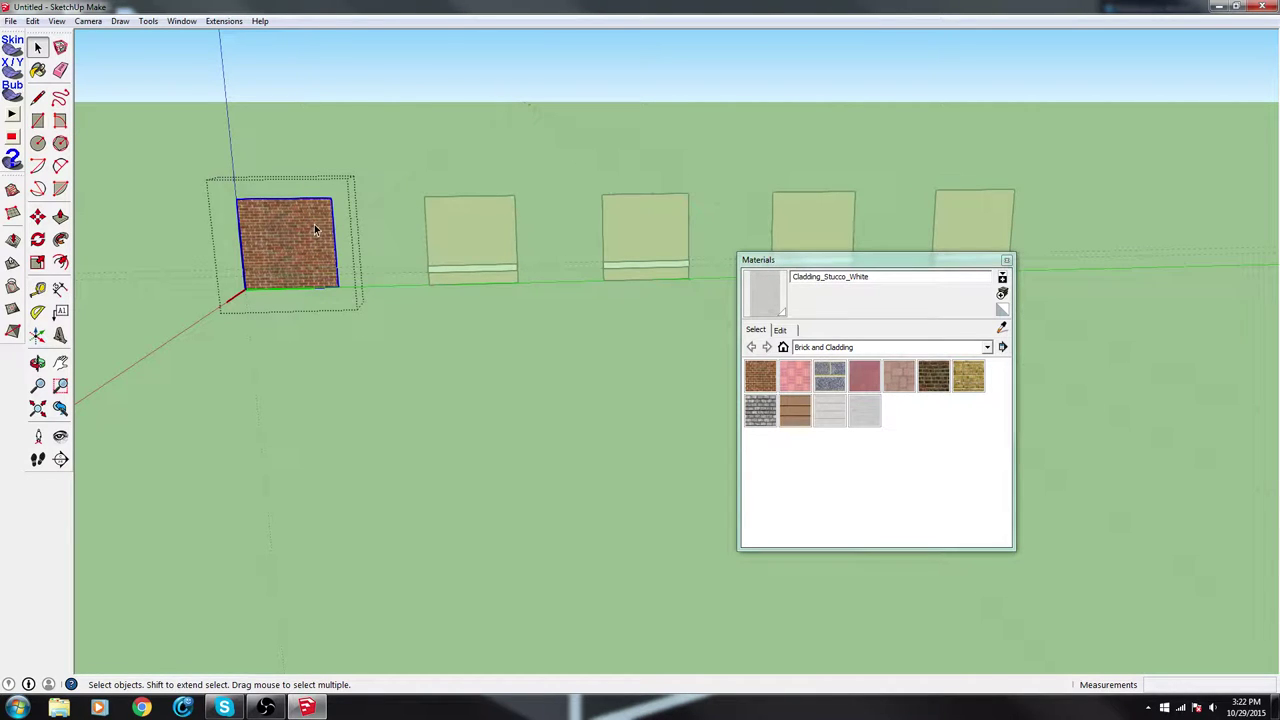
{"action": "left_click", "coordinate": [144, 81]}
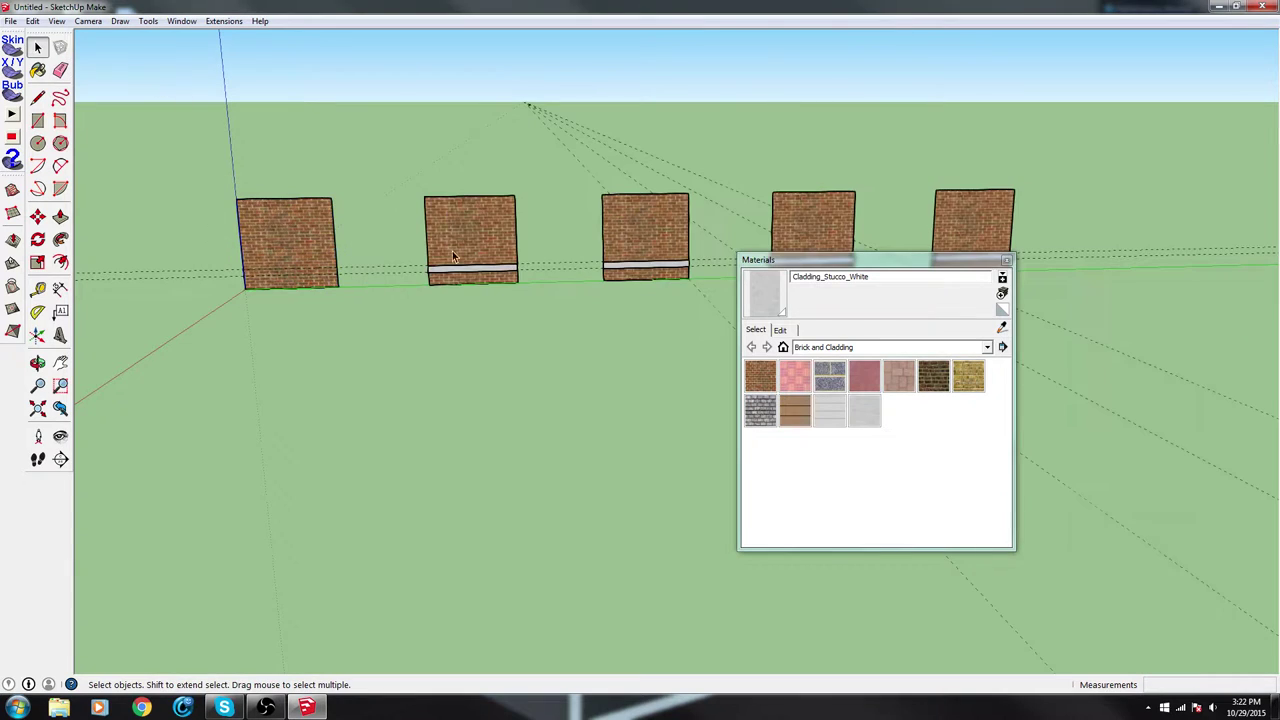
Place a guide line through the fifth square's outer bottom corner and a parallel guide 2 m further along the green axis
{"action": "middle_click_drag", "start_coordinate": [661, 304], "coordinate": [215, 331], "text": "shift"}
{"action": "middle_click_drag", "start_coordinate": [607, 276], "coordinate": [518, 284], "text": "shift"}
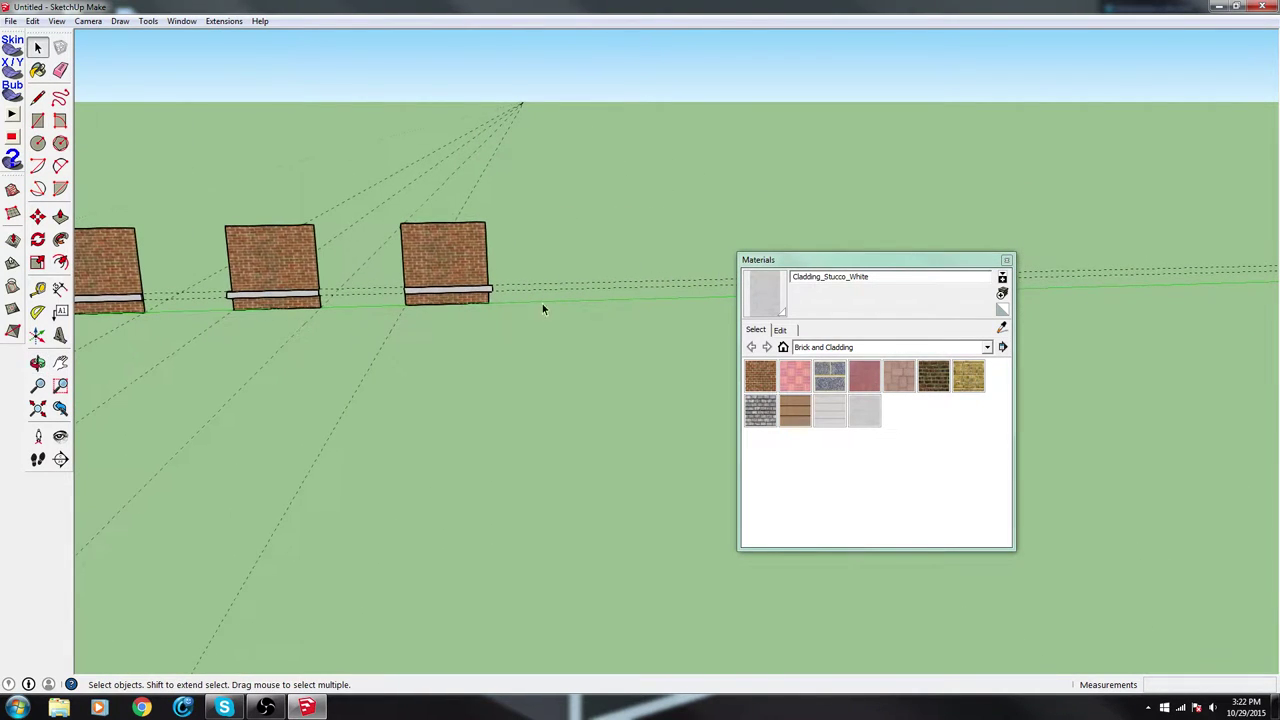
{"action": "key", "text": "t"}
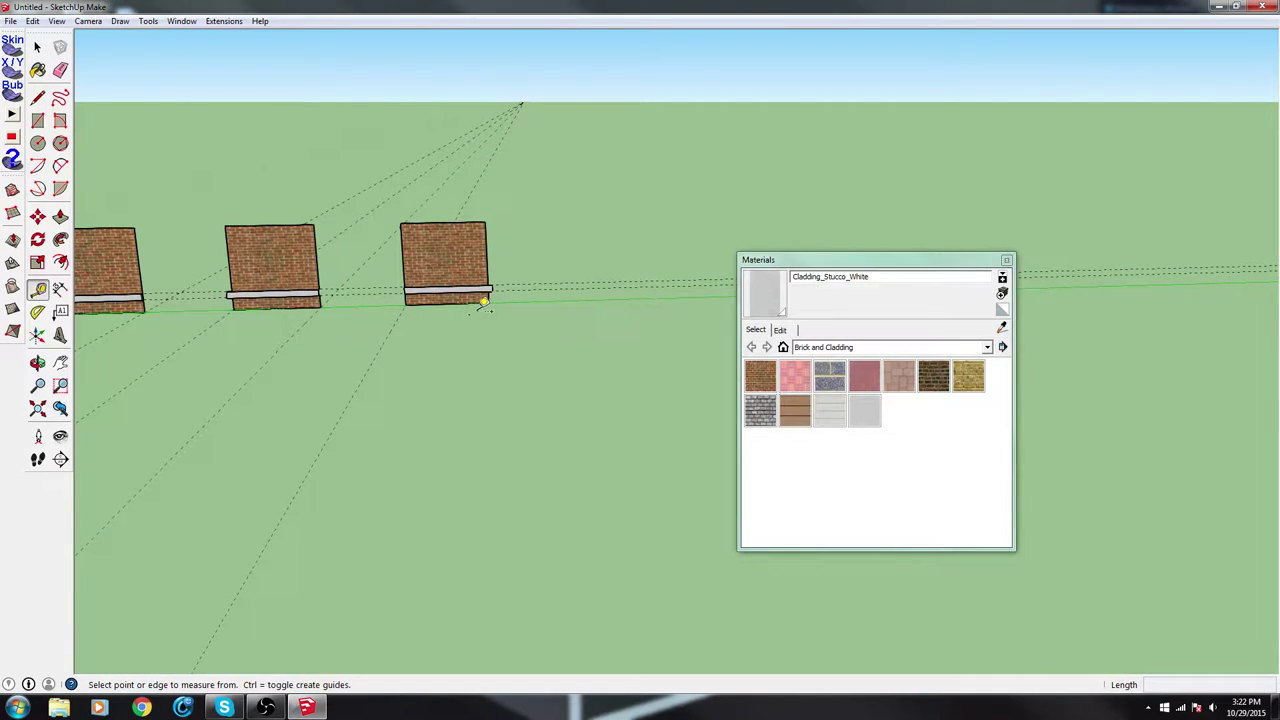
{"action": "left_click", "coordinate": [495, 297]}
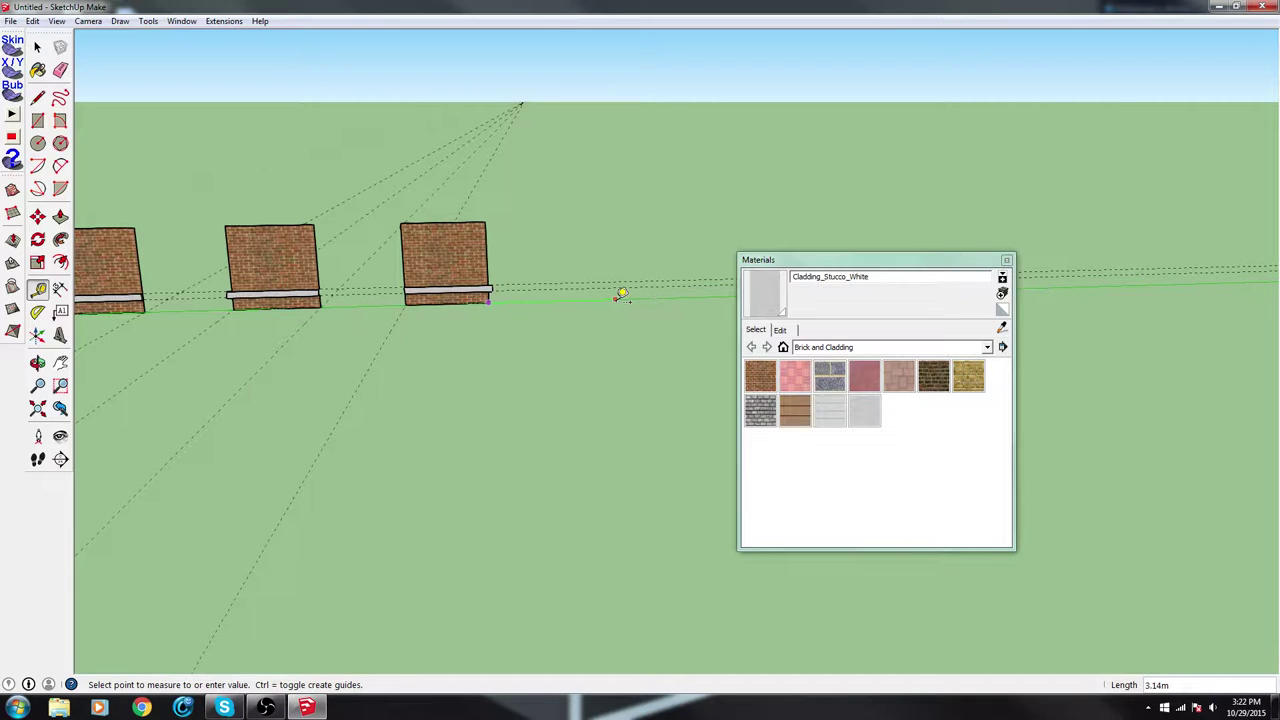
{"action": "left_click", "coordinate": [376, 356]}
{"action": "left_click", "coordinate": [488, 302]}
{"action": "left_click", "coordinate": [484, 329]}
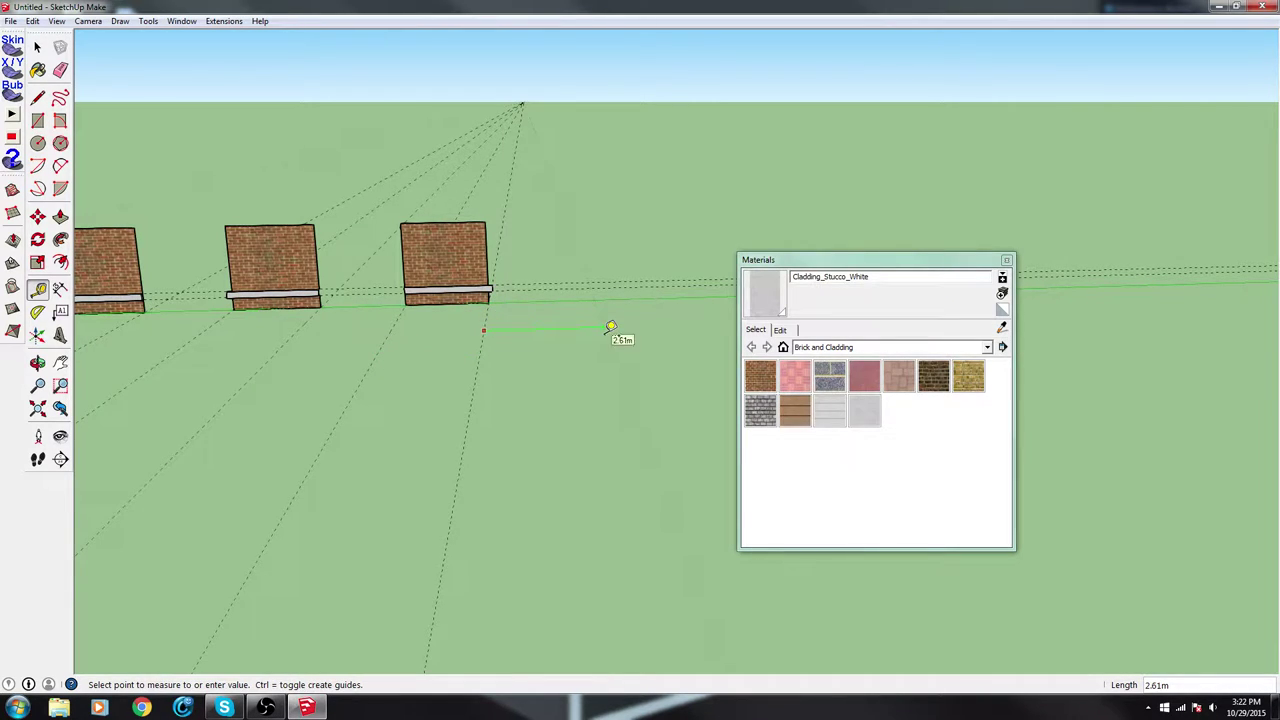
{"action": "type", "text": "2"}
{"action": "key", "text": "Return"}
Draw an upright 2 m by 2 m square starting where the new guide crosses the green axis and reverse its face
{"action": "scroll", "coordinate": [588, 312], "scroll_direction": "up", "scroll_amount": 4}
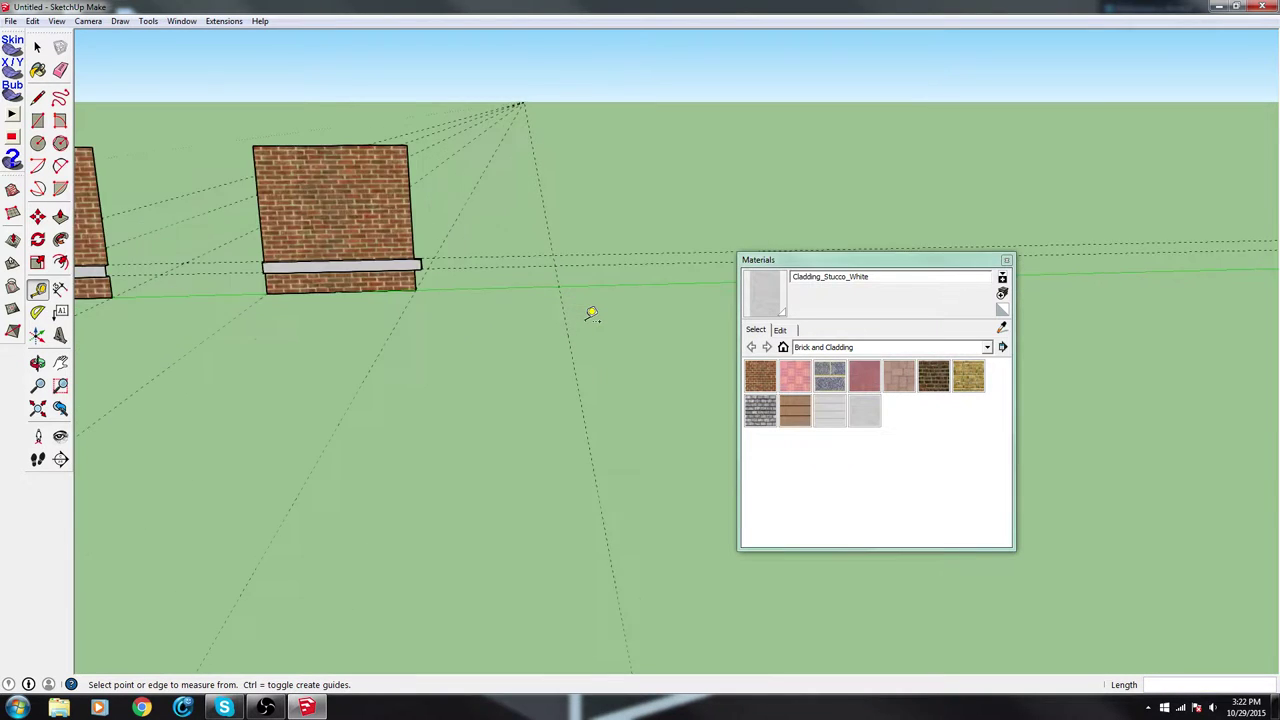
{"action": "key", "text": "r"}
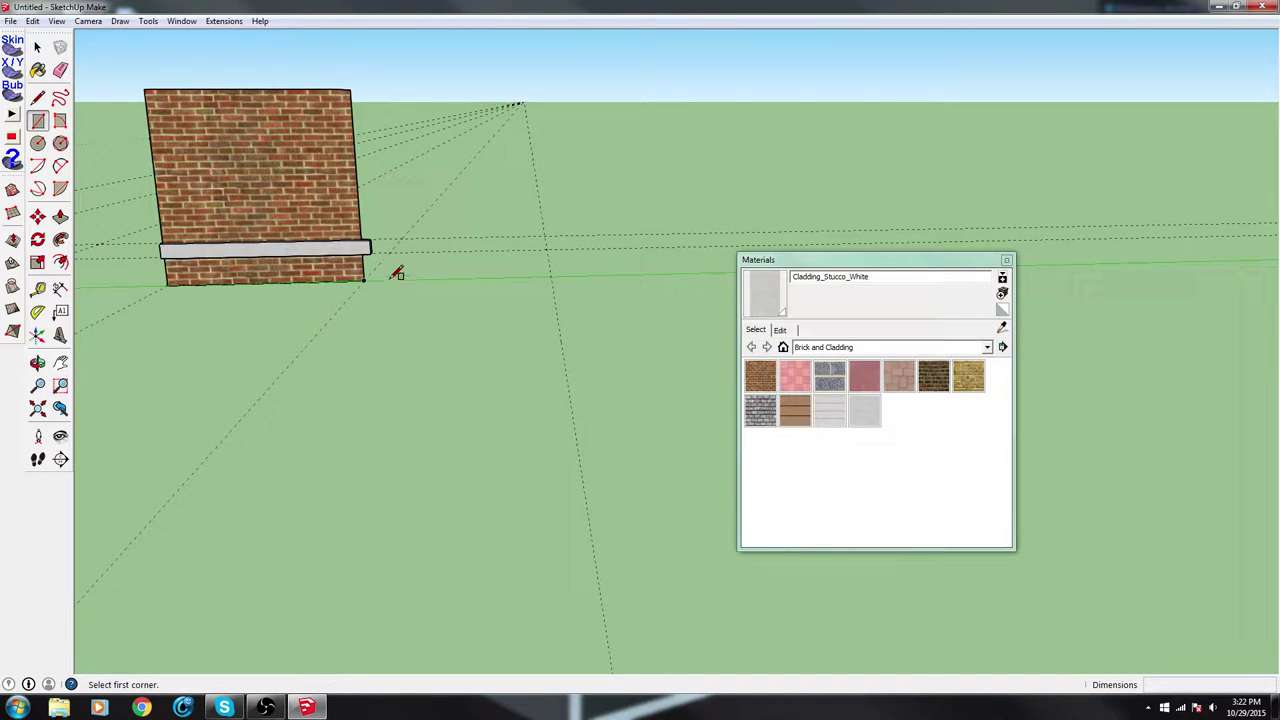
{"action": "left_click", "coordinate": [551, 276]}
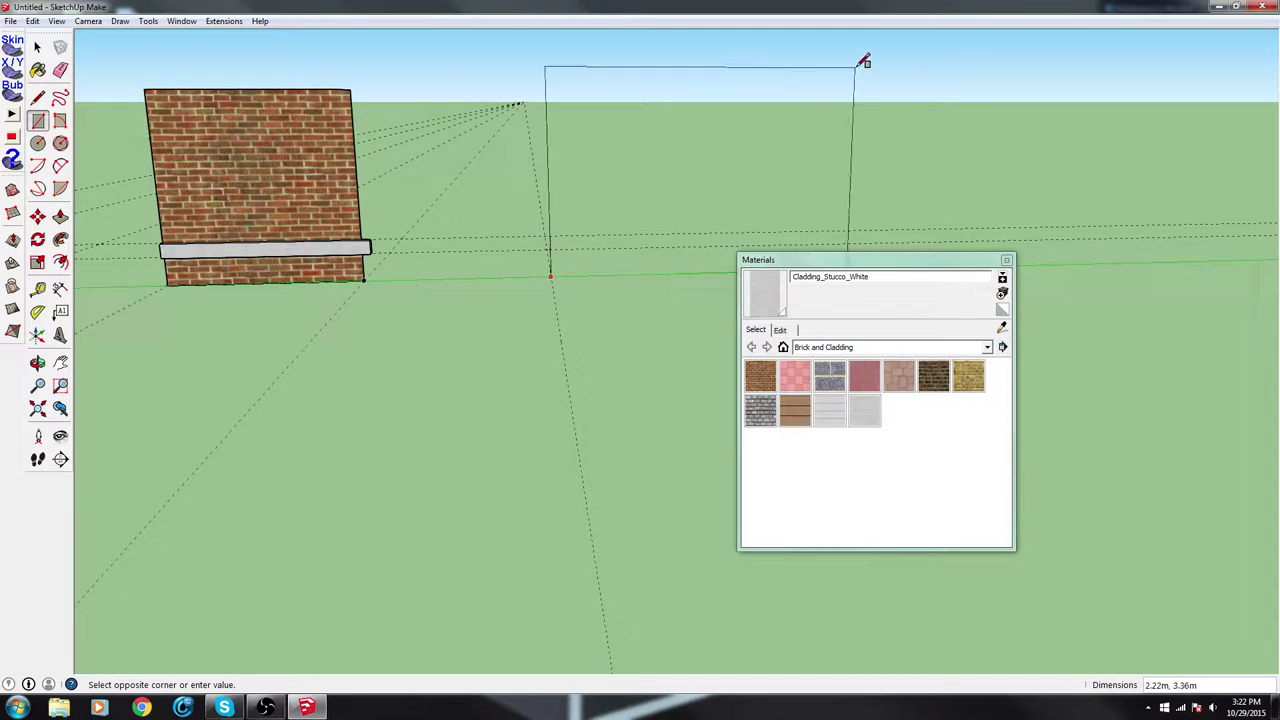
{"action": "key", "text": "Return"}
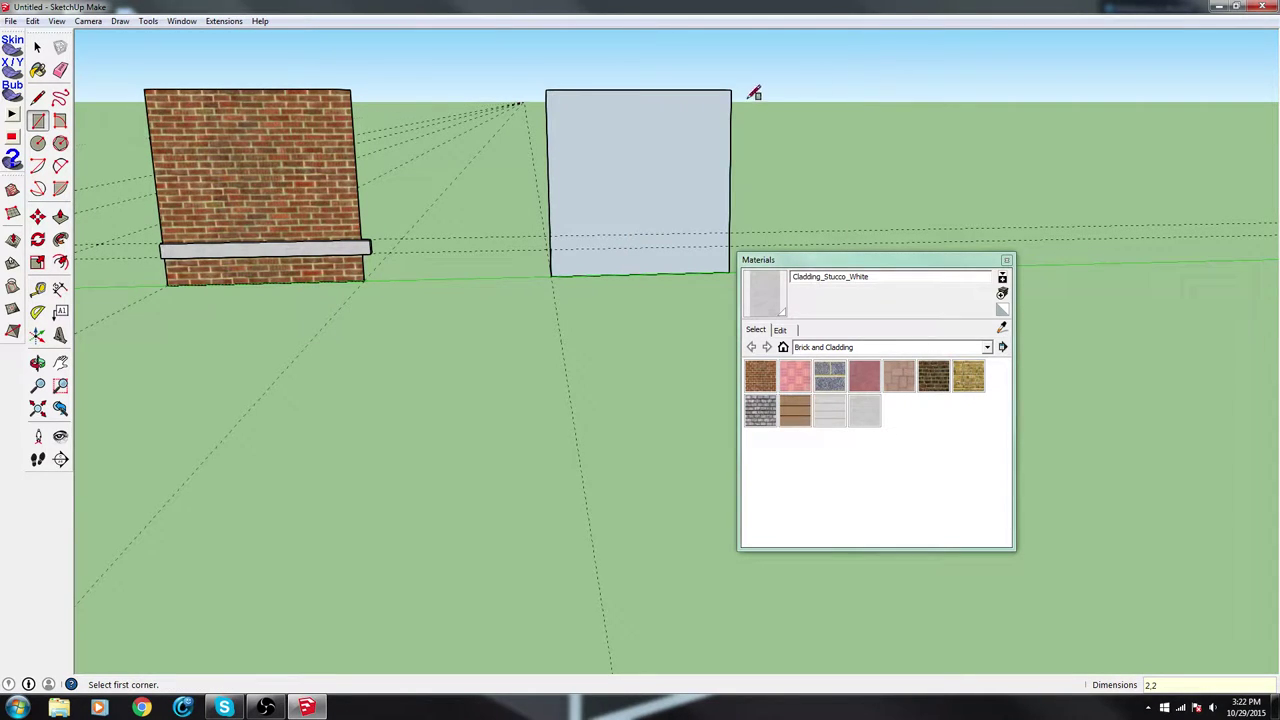
{"action": "left_click", "coordinate": [38, 47]}
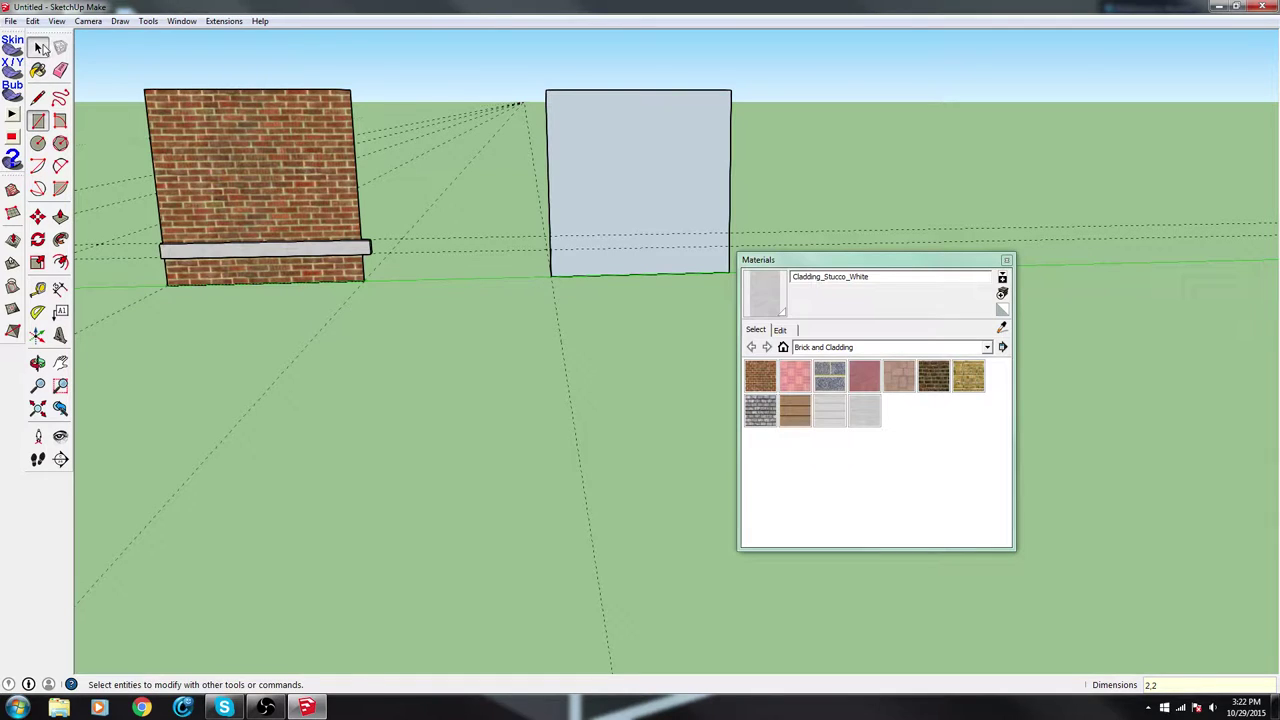
{"action": "right_click", "coordinate": [600, 138]}
{"action": "left_click", "coordinate": [656, 270]}
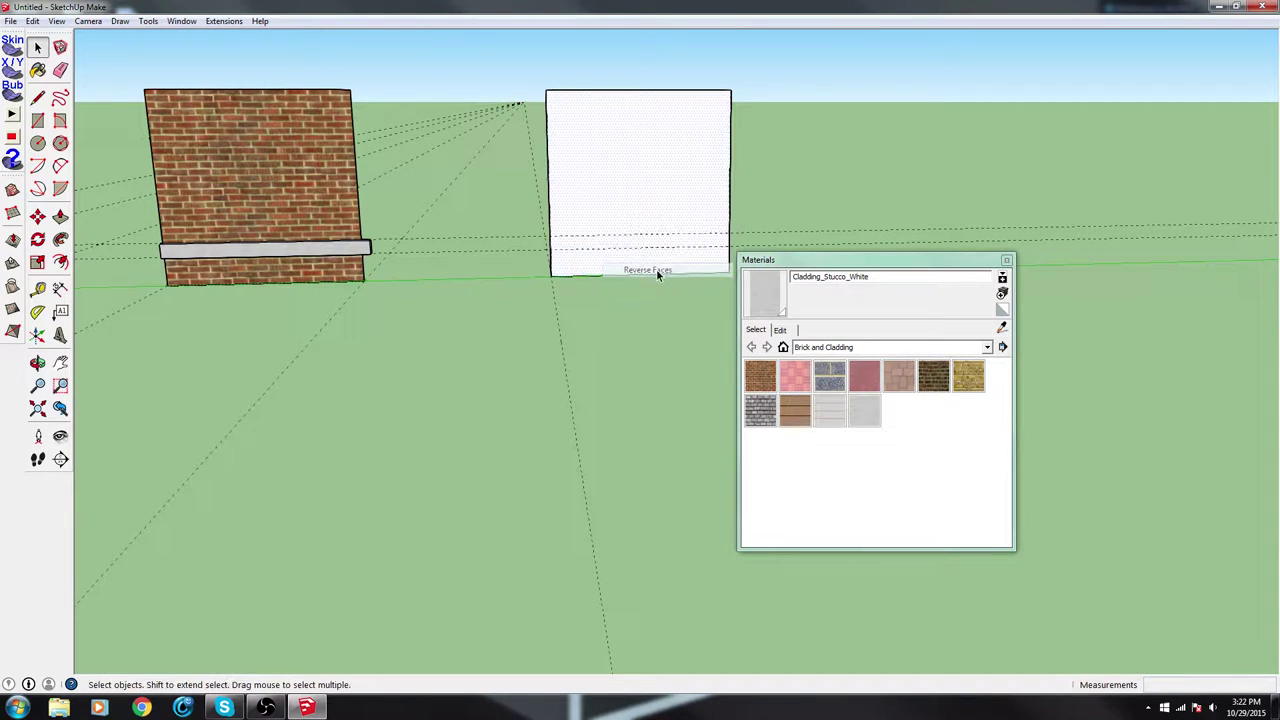
Place a vertical guide line through the centre of the sixth square, 1 m from its side edge
{"action": "scroll", "coordinate": [602, 236], "scroll_direction": "up", "scroll_amount": 3}
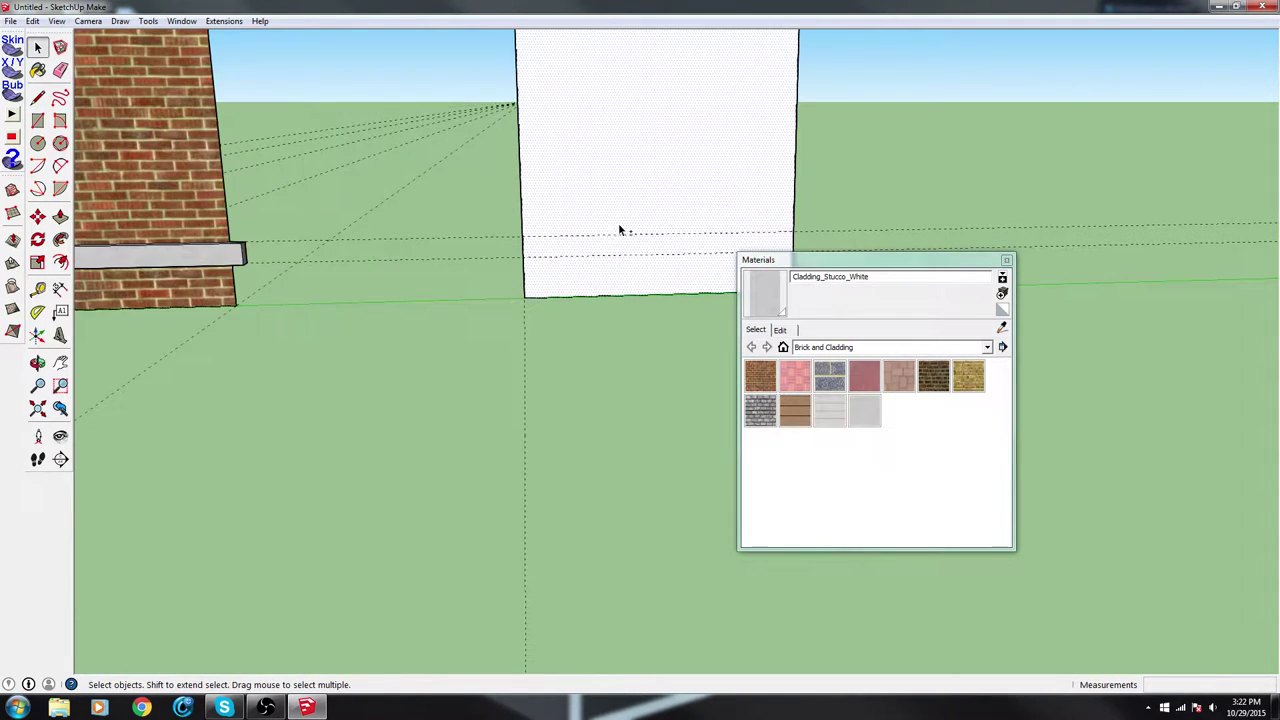
{"action": "middle_click_drag", "start_coordinate": [618, 223], "coordinate": [425, 322], "text": "shift"}
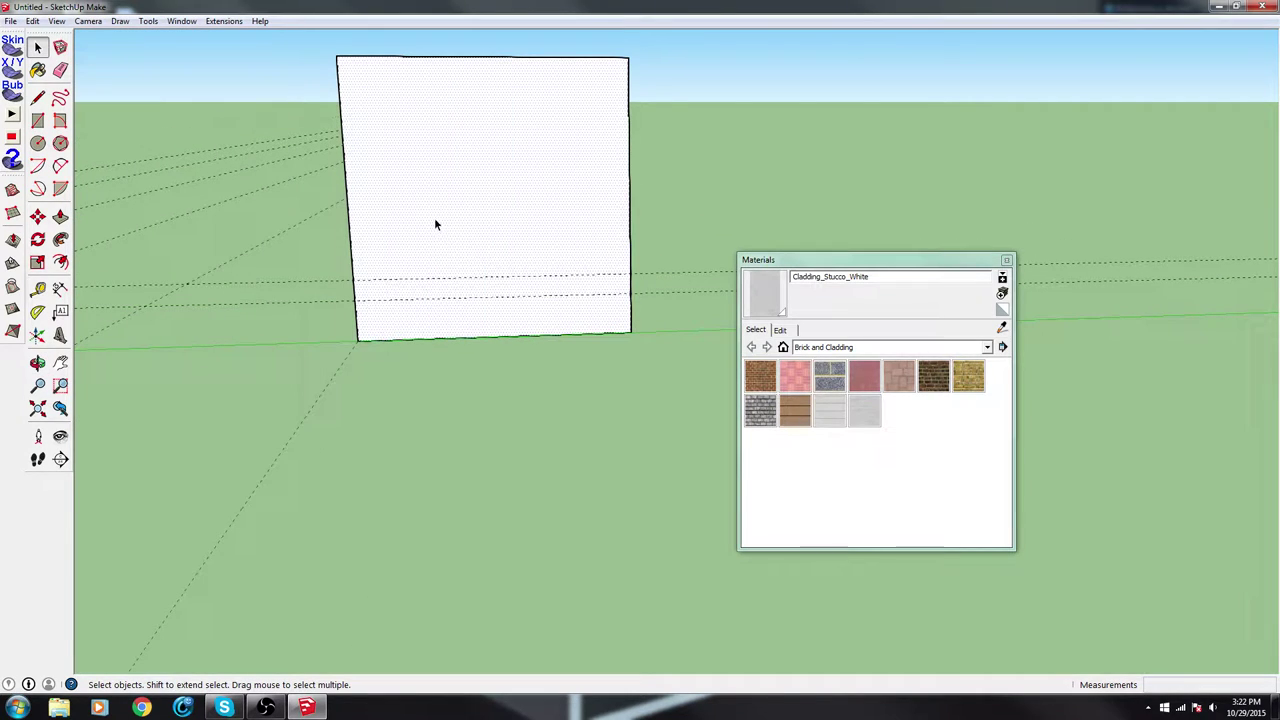
{"action": "key", "text": "t"}
{"action": "left_click", "coordinate": [350, 210]}
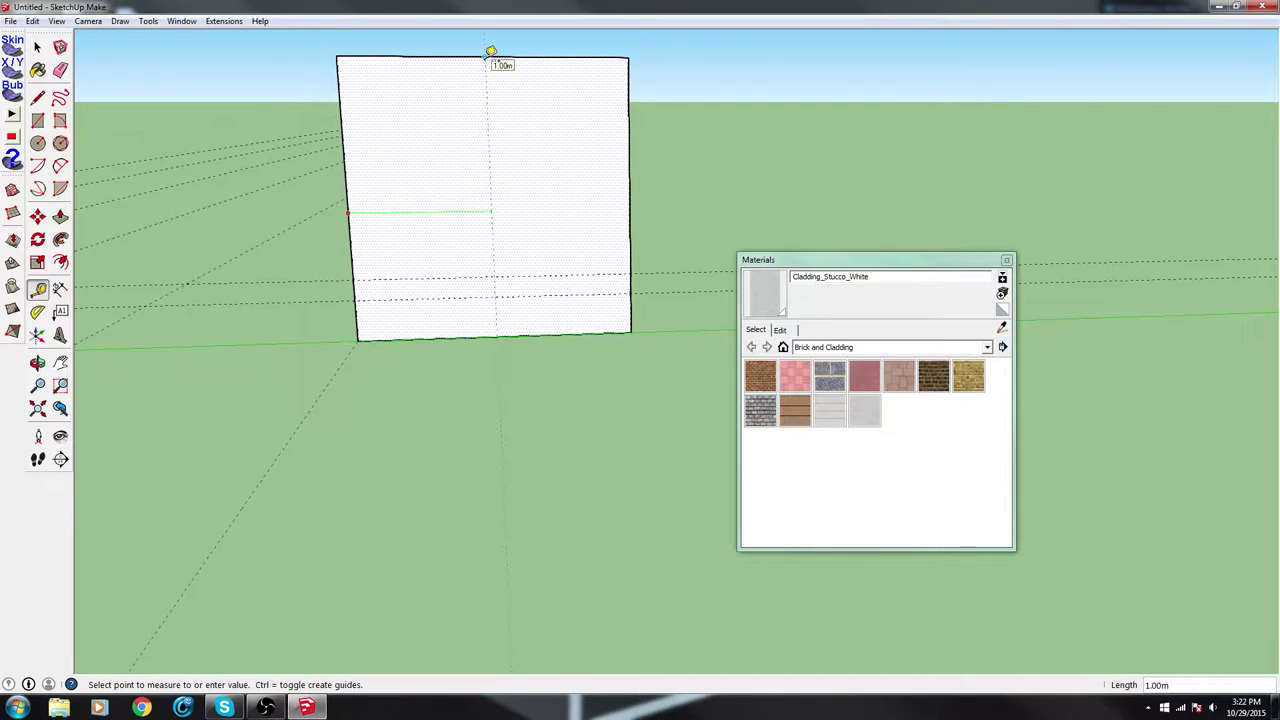
{"action": "left_click", "coordinate": [491, 51]}
Place vertical guides 0.45 m to either side of the sixth square's centre guide and a horizontal guide 0.8 m above the upper band guide
{"action": "left_click", "coordinate": [491, 223]}
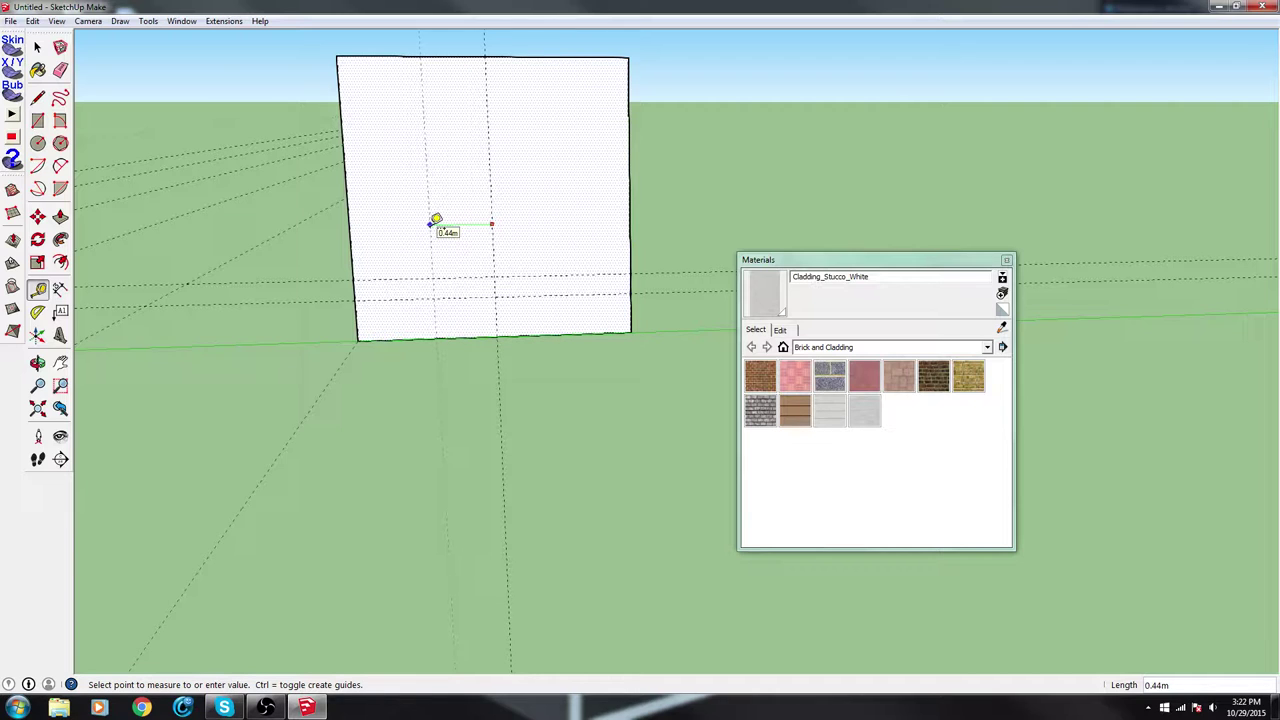
{"action": "type", "text": ".45"}
{"action": "key", "text": "Return"}
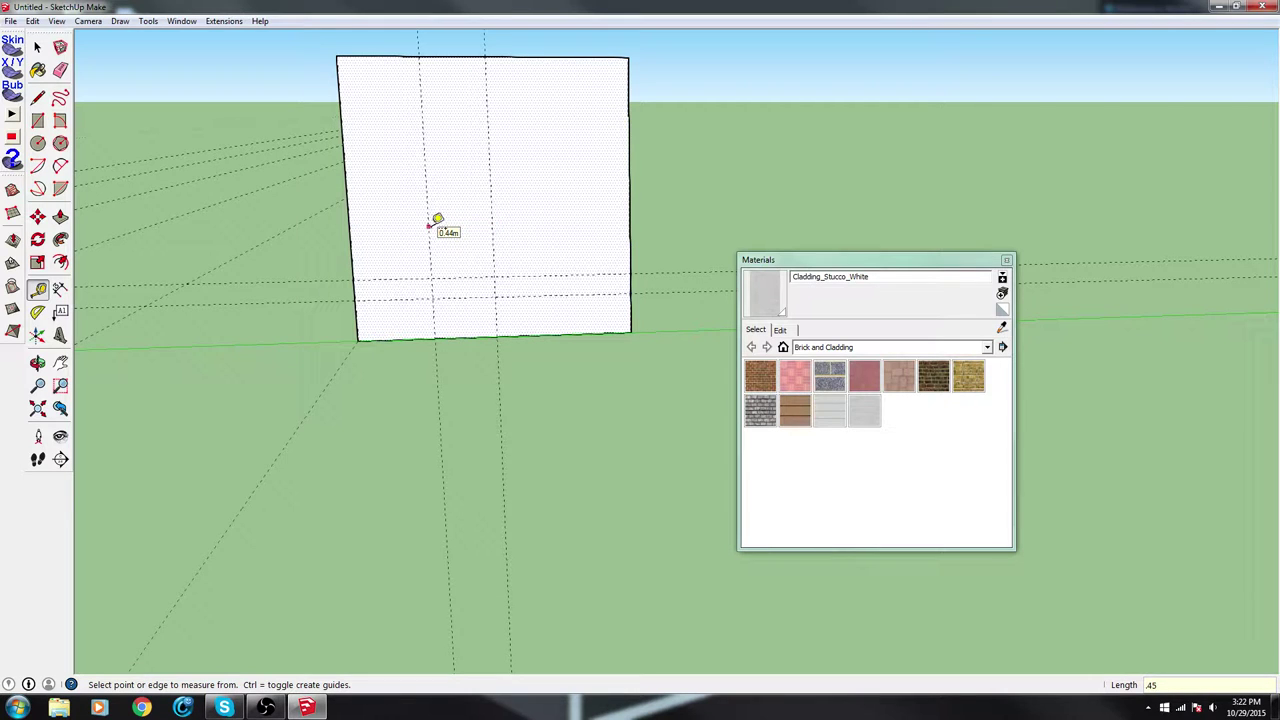
{"action": "left_click", "coordinate": [491, 194]}
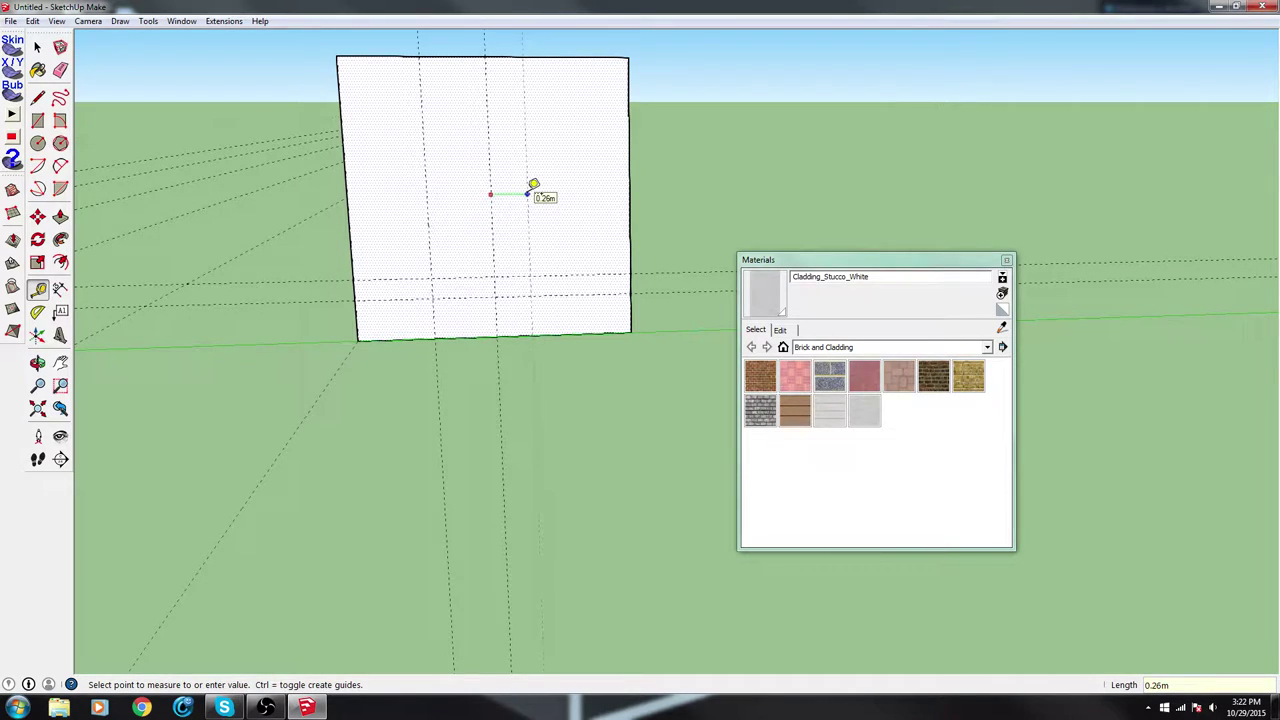
{"action": "type", "text": ".45"}
{"action": "key", "text": "Return"}
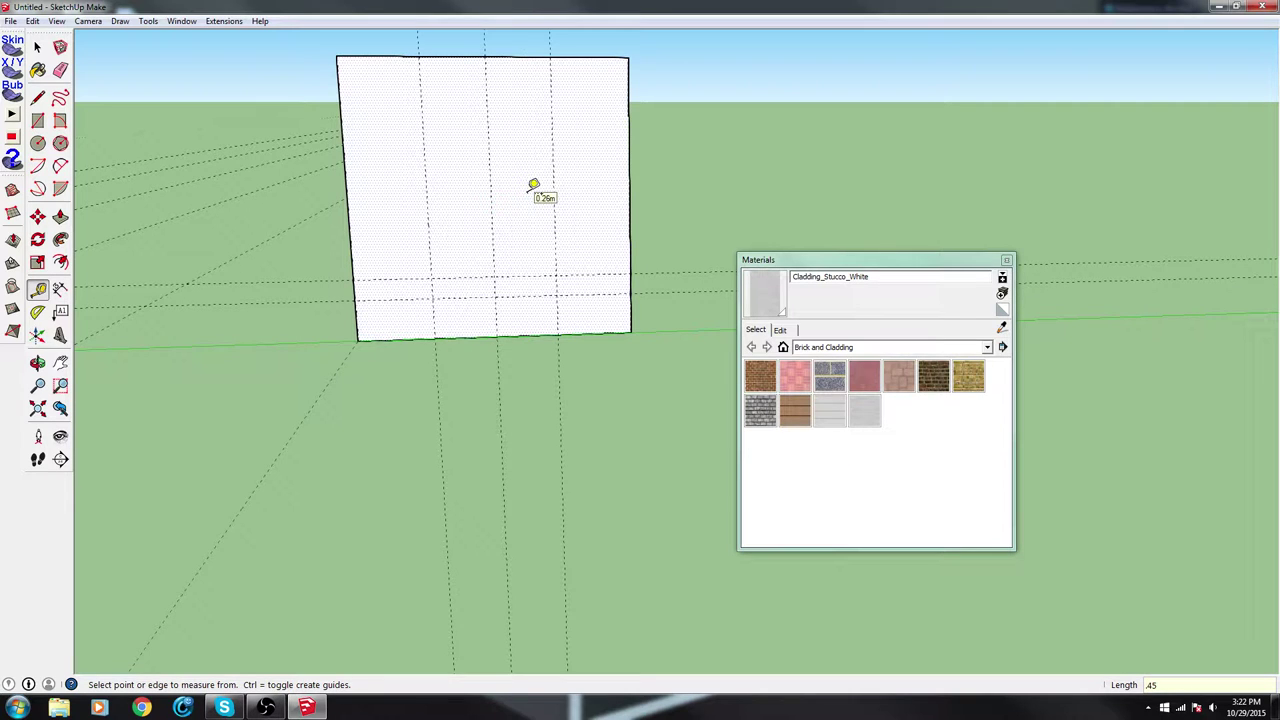
{"action": "left_click", "coordinate": [484, 276]}
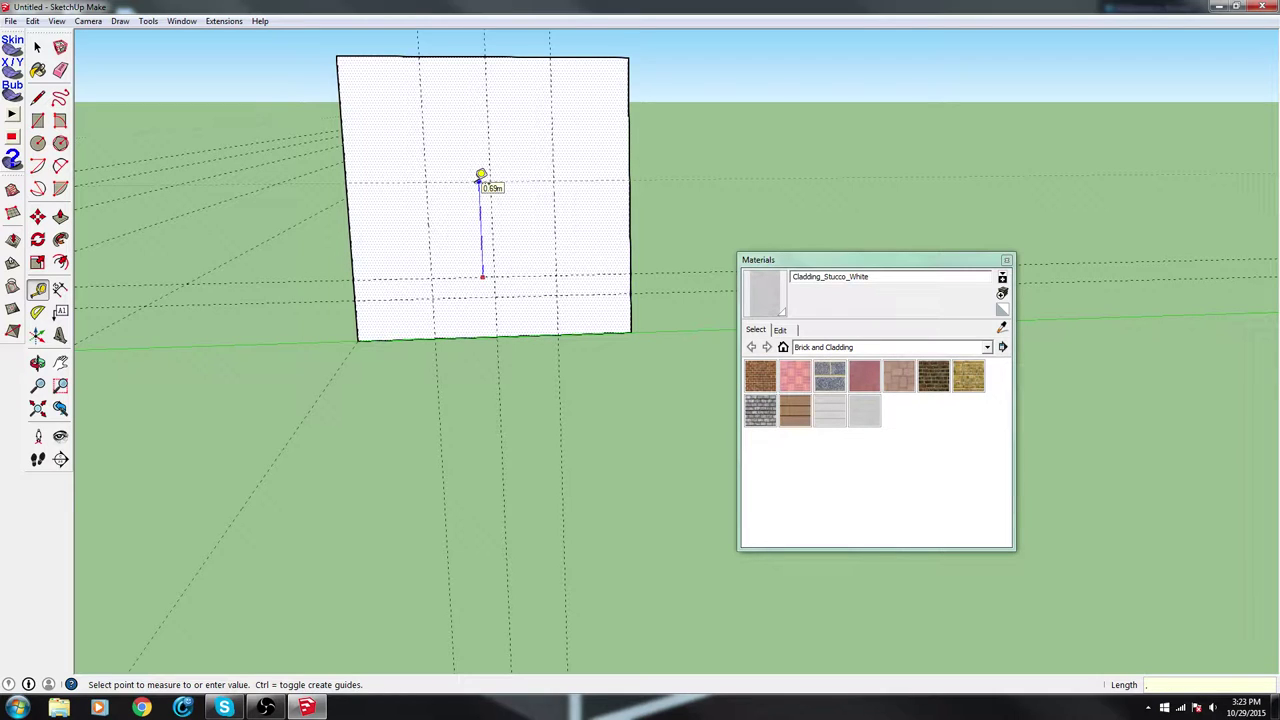
{"action": "left_click", "coordinate": [481, 175]}
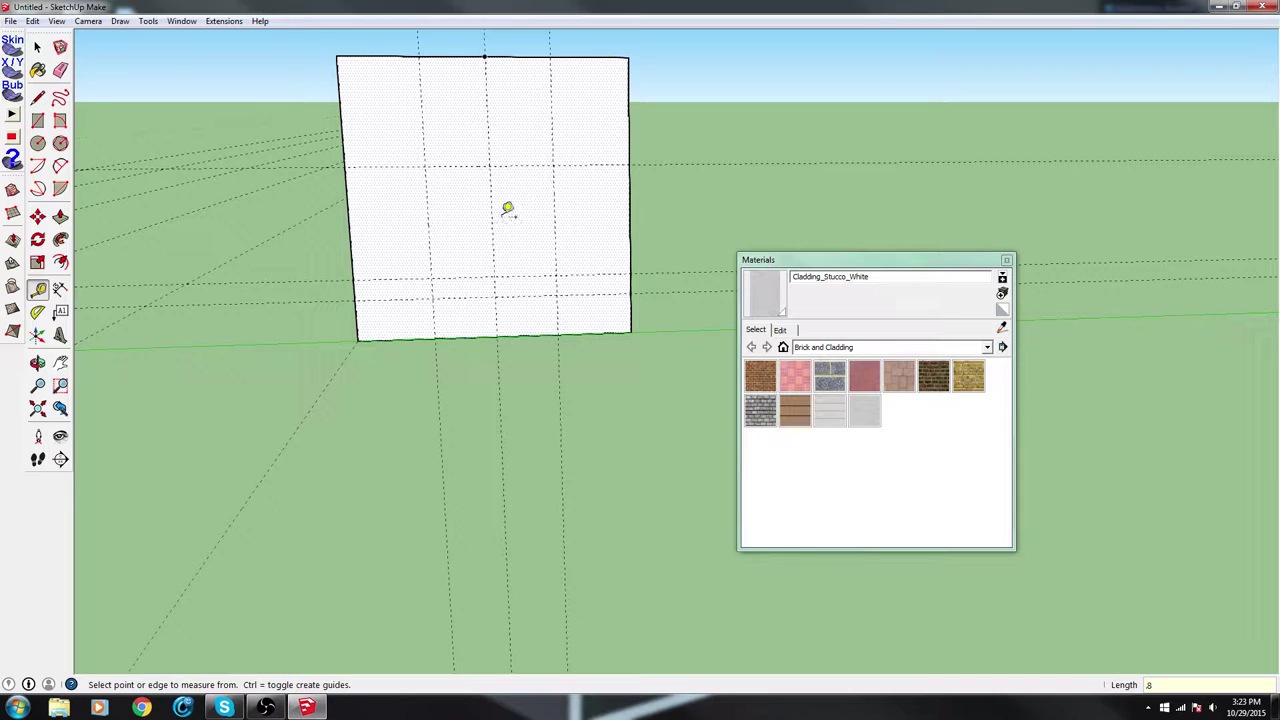
Draw a doorway rectangle on the sixth square between the outer vertical guides, from the uppermost horizontal guide down to the bottom edge
{"action": "key", "text": "r"}
{"action": "left_click", "coordinate": [426, 166]}
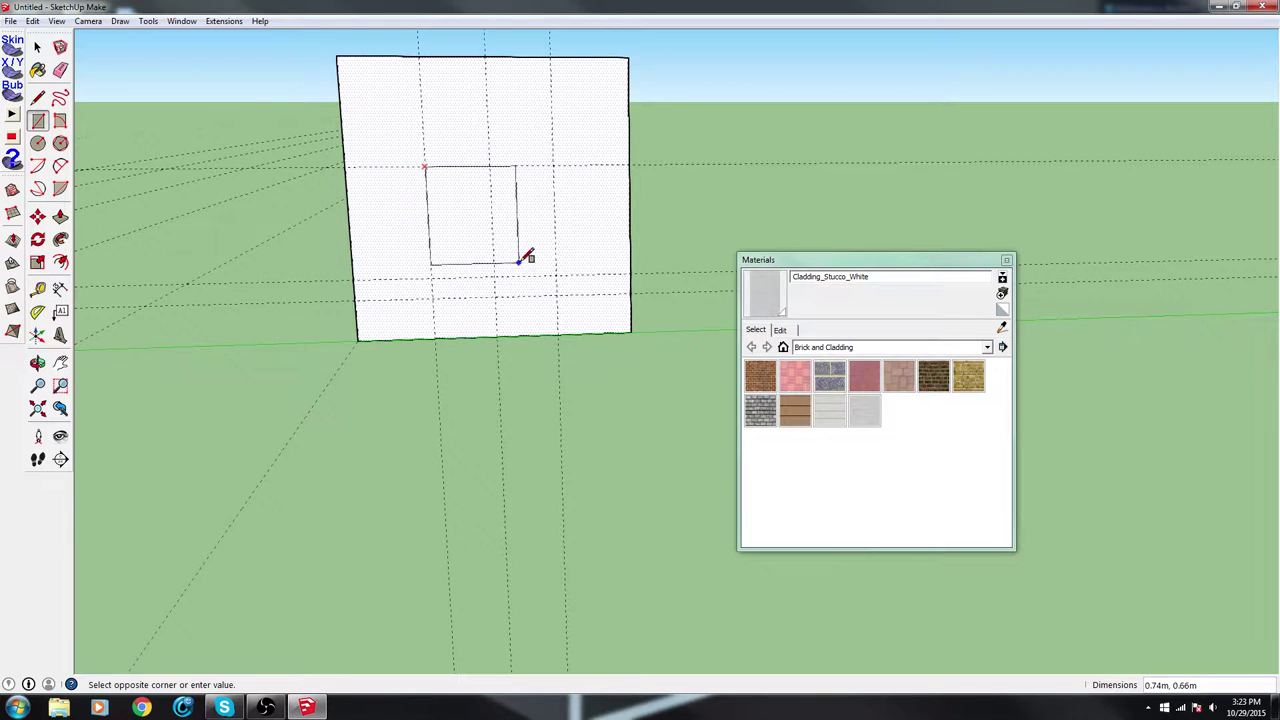
{"action": "left_click", "coordinate": [557, 333]}
{"action": "middle_click_drag", "start_coordinate": [534, 281], "coordinate": [334, 371]}
{"action": "scroll", "coordinate": [543, 246], "scroll_direction": "up", "scroll_amount": 5}
{"action": "middle_click_drag", "start_coordinate": [530, 267], "coordinate": [627, 203]}
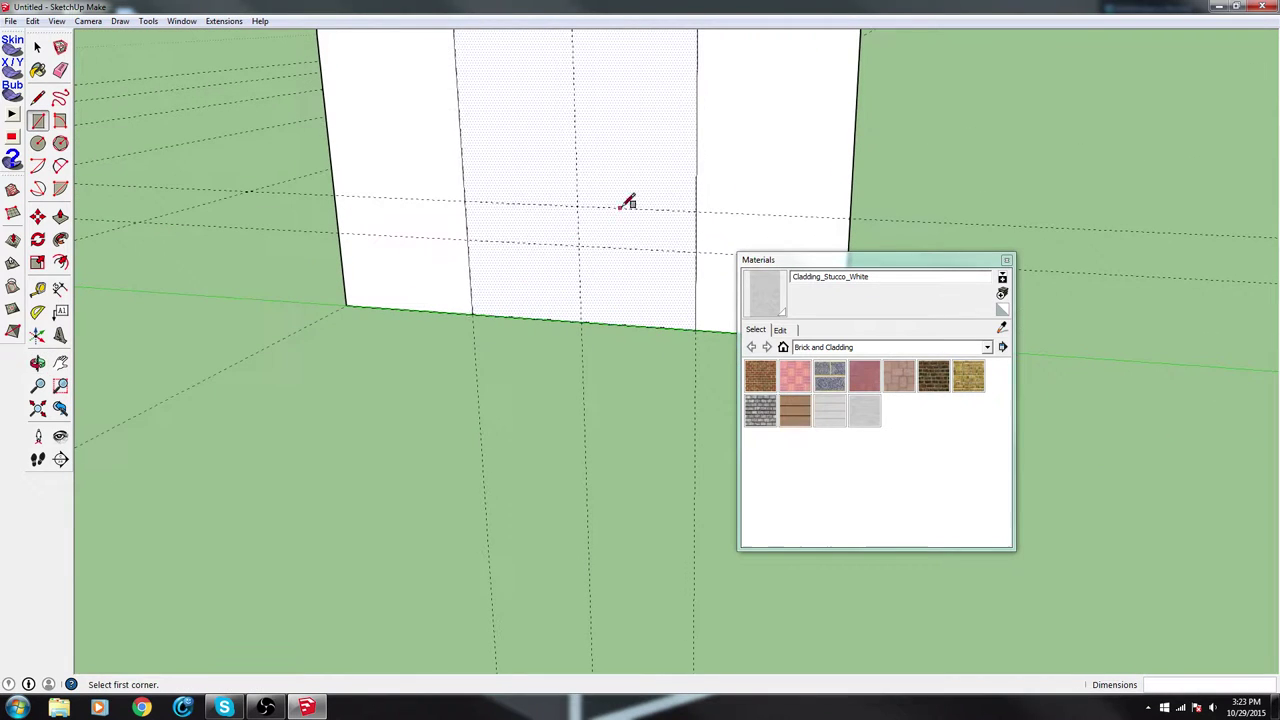
{"action": "key", "text": "t"}
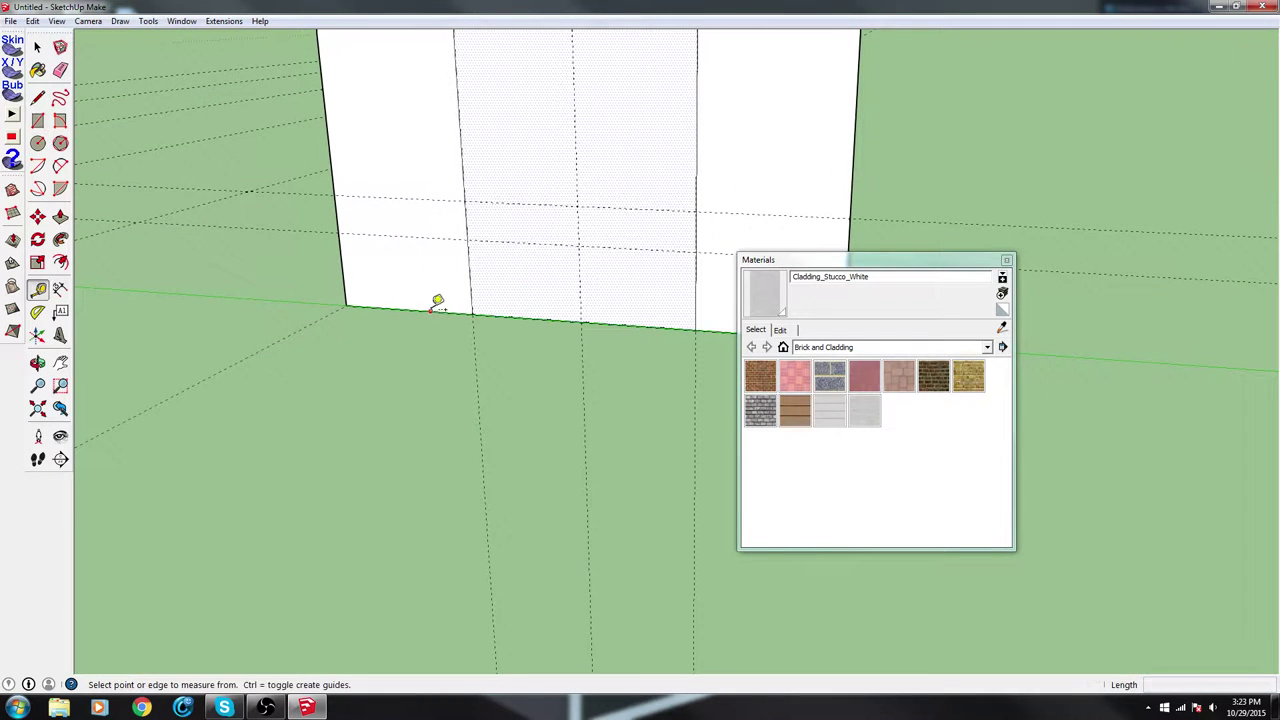
{"action": "middle_click_drag", "start_coordinate": [480, 211], "coordinate": [554, 314]}
{"action": "scroll", "coordinate": [506, 316], "scroll_direction": "up", "scroll_amount": 2}
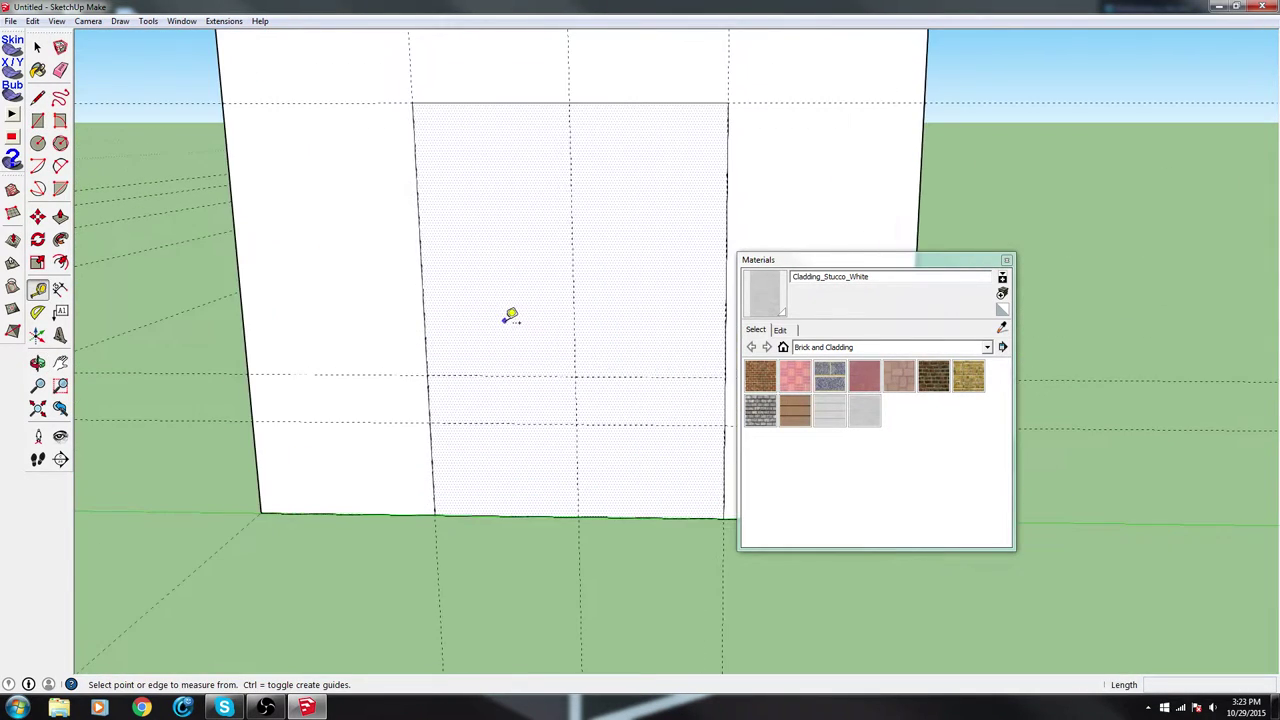
{"action": "scroll", "coordinate": [505, 316], "scroll_direction": "down", "scroll_amount": 5}
Offset the outline of the wall face around the doorway inward by 0.04 m
{"action": "key", "text": "f"}
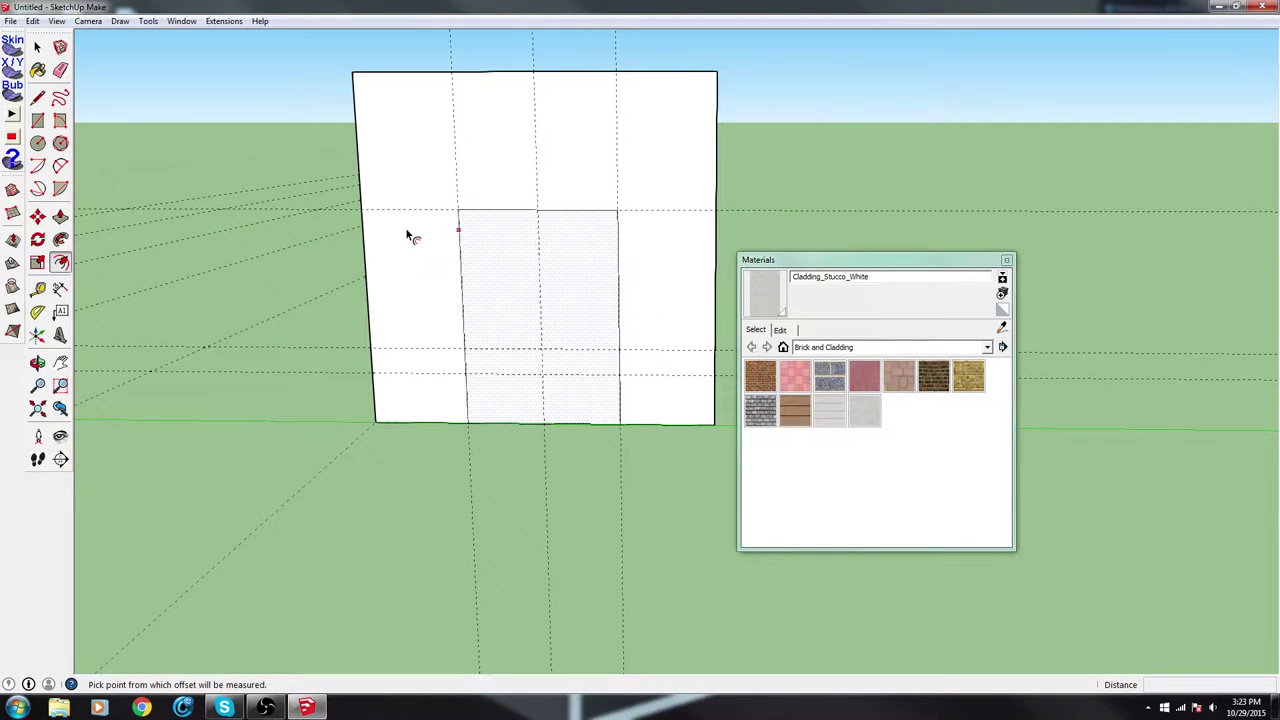
{"action": "left_click", "coordinate": [458, 147]}
{"action": "left_click", "coordinate": [37, 47]}
{"action": "left_click", "coordinate": [419, 154]}
{"action": "left_click", "coordinate": [284, 189]}
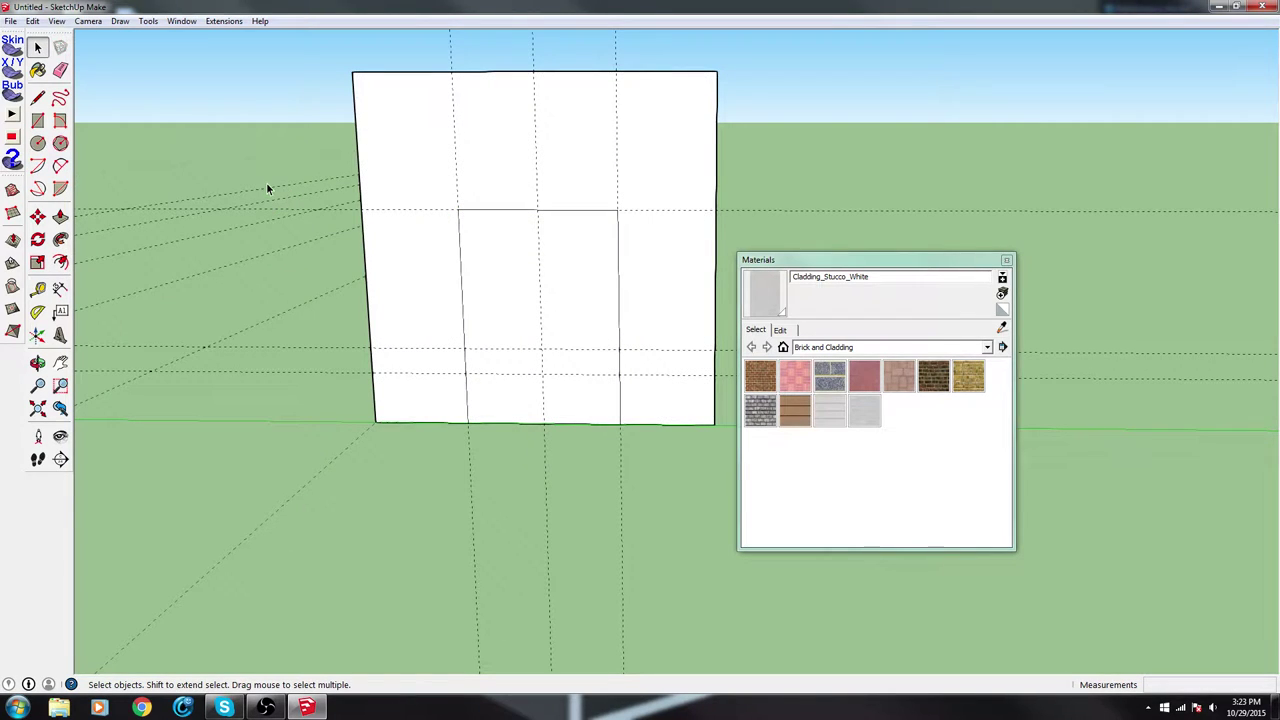
{"action": "key", "text": "f"}
{"action": "left_click", "coordinate": [437, 163]}
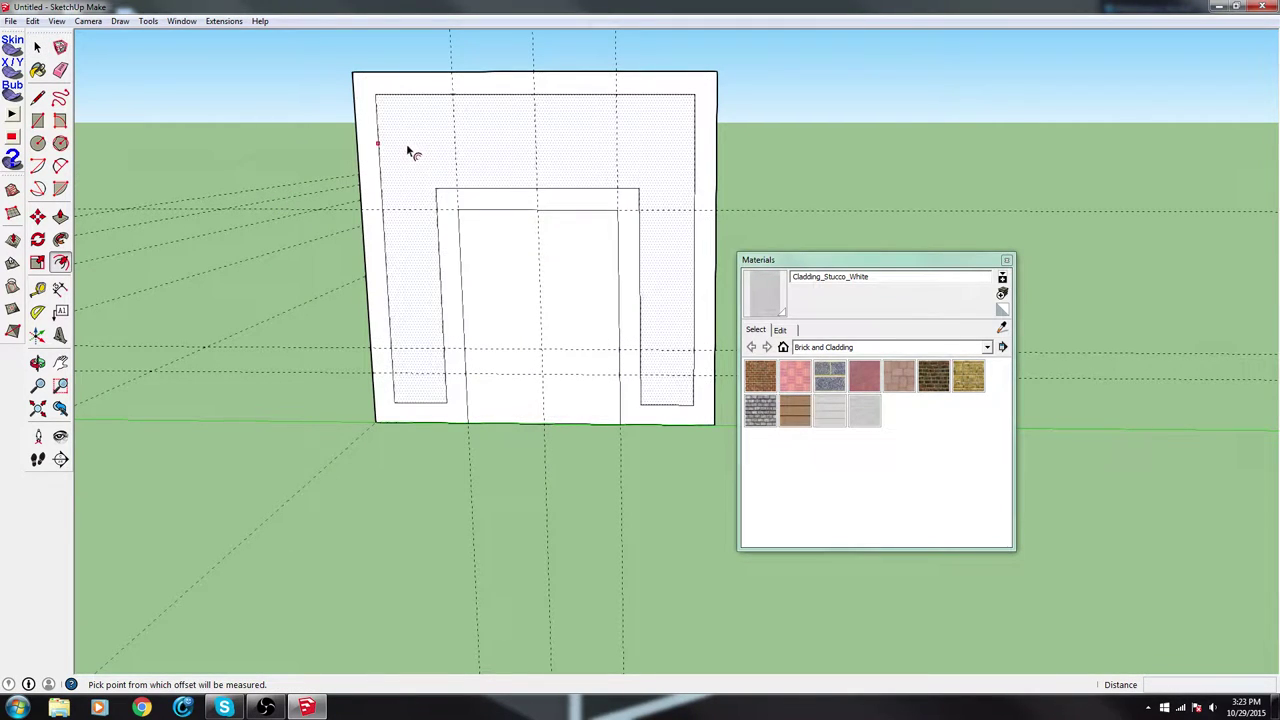
{"action": "left_click", "coordinate": [488, 166]}
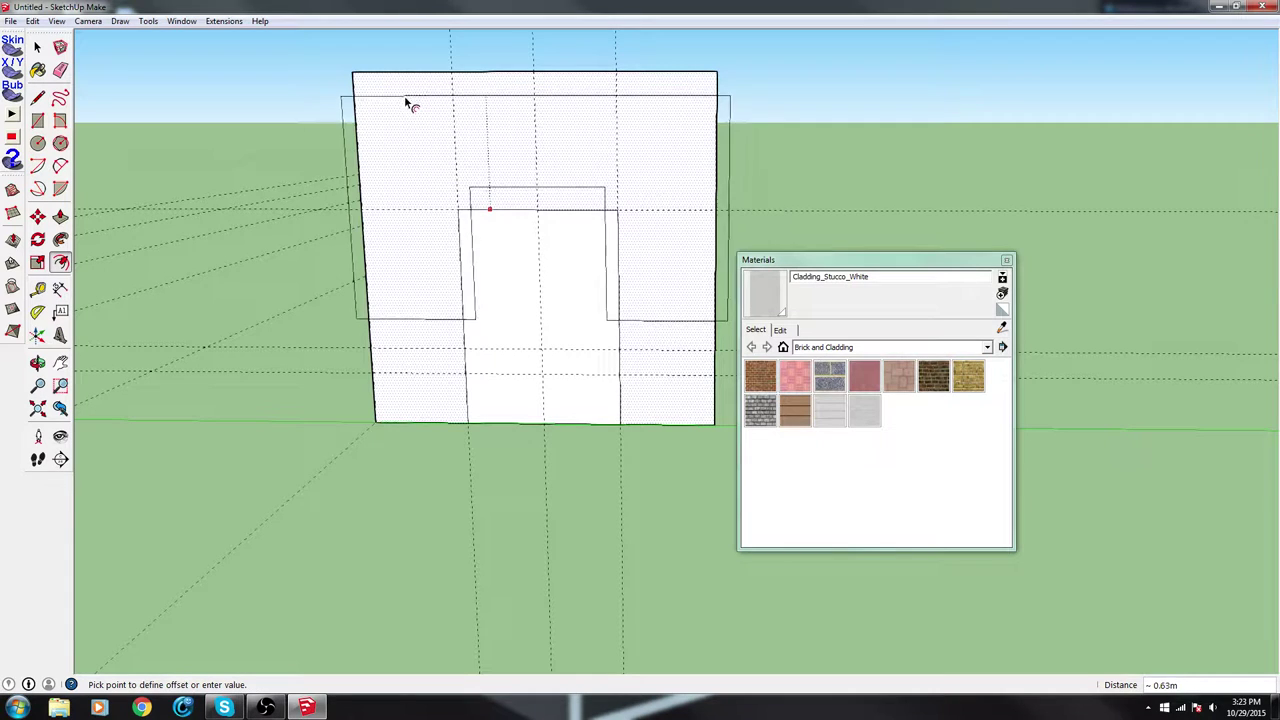
{"action": "left_click", "coordinate": [453, 210]}
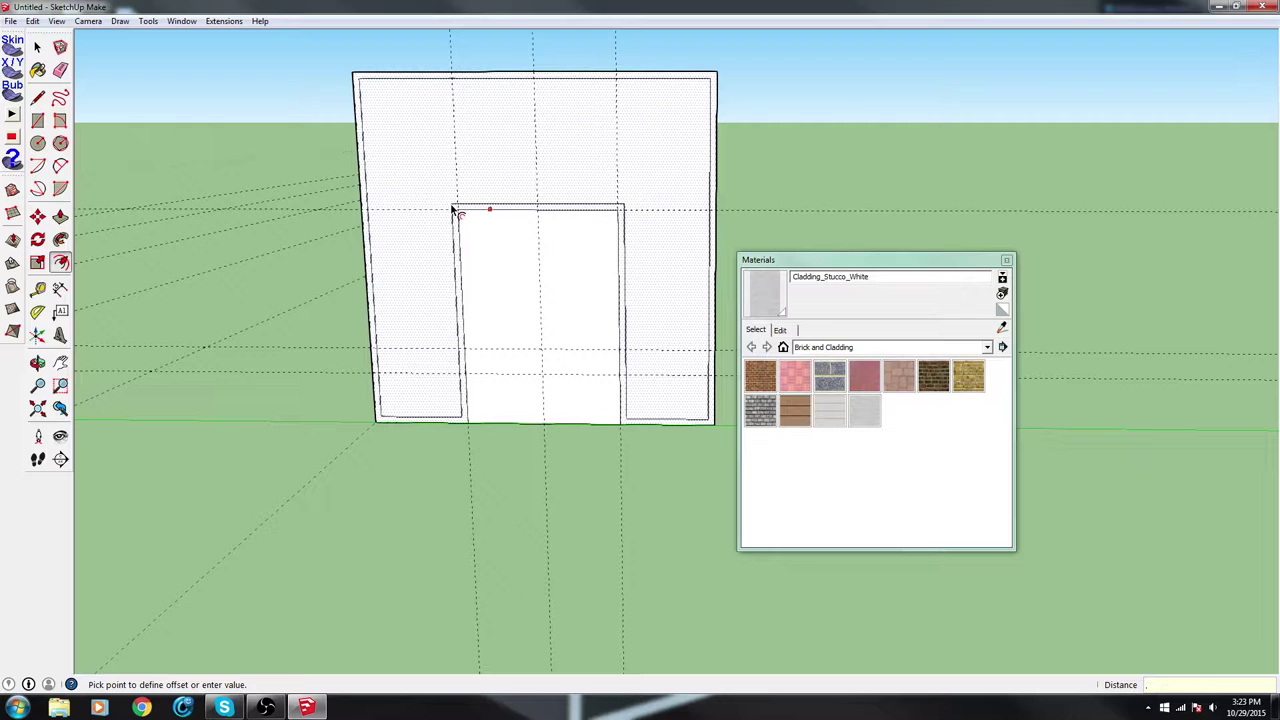
{"action": "left_click", "coordinate": [452, 210]}
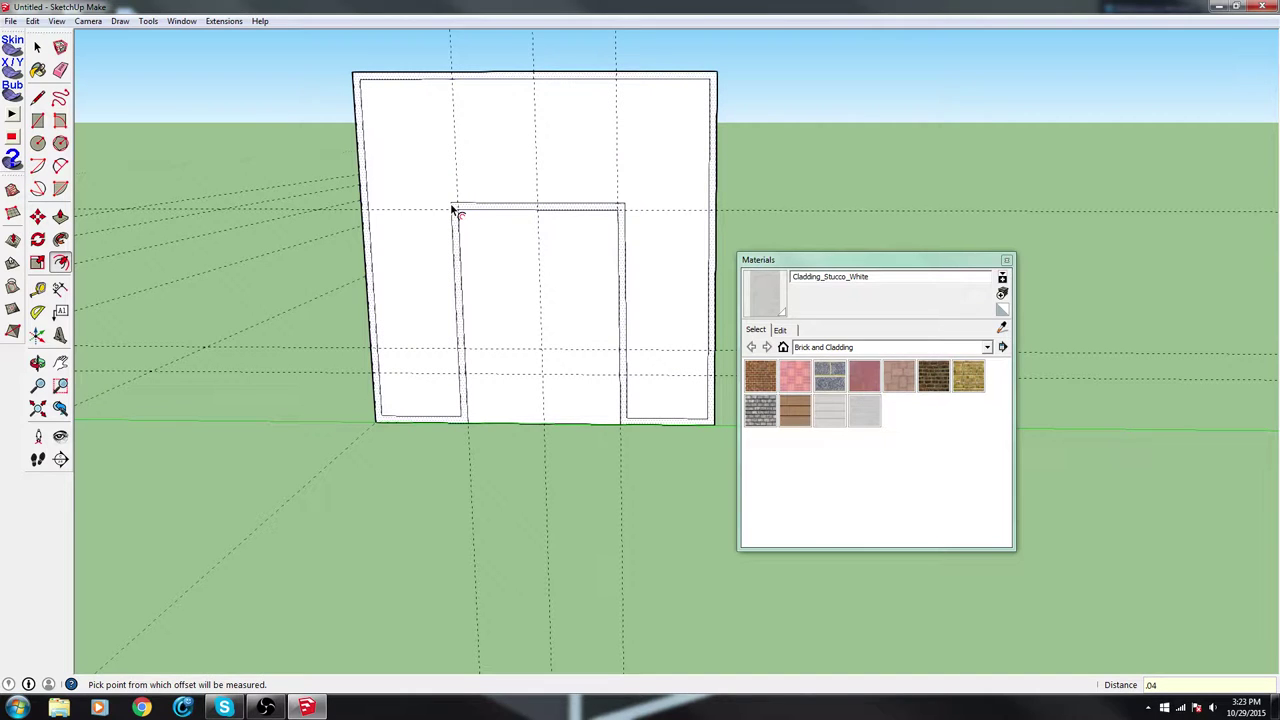
{"action": "key", "text": "Return"}
Extrude the offset frame around the wall and doorway forward into a thin raised border
{"action": "middle_click_drag", "start_coordinate": [428, 232], "coordinate": [562, 390]}
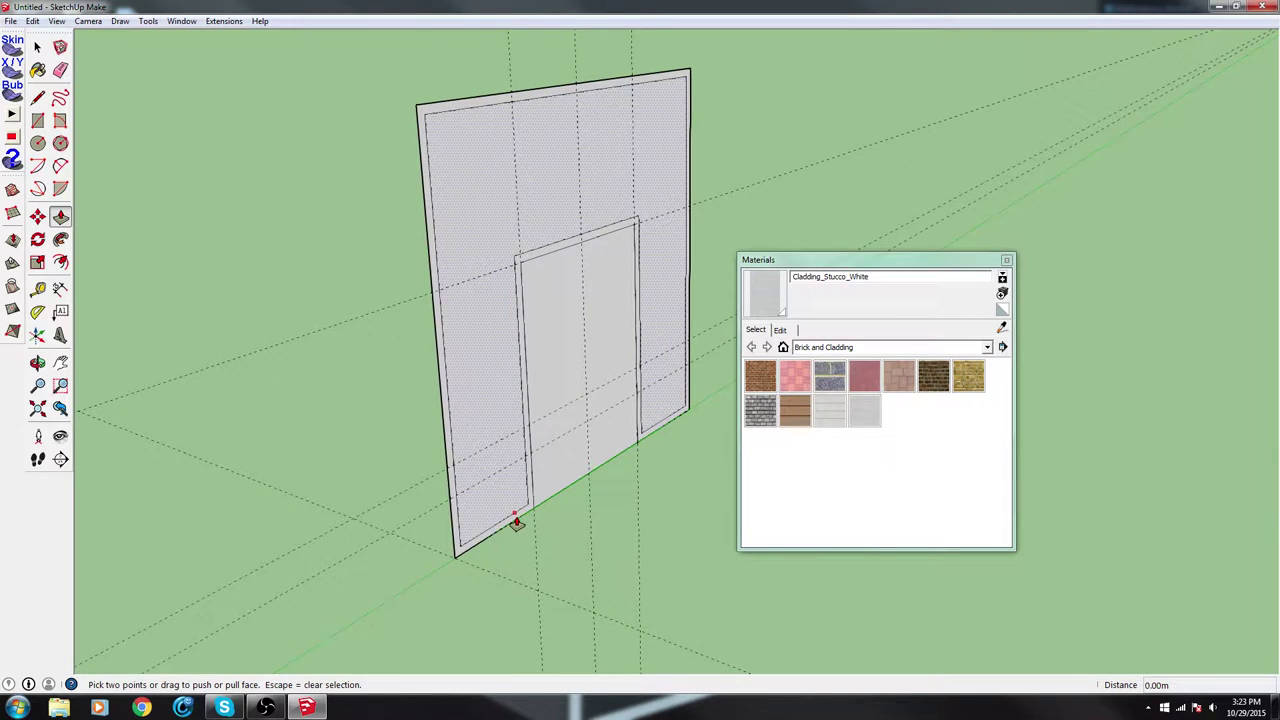
{"action": "left_click", "coordinate": [37, 47]}
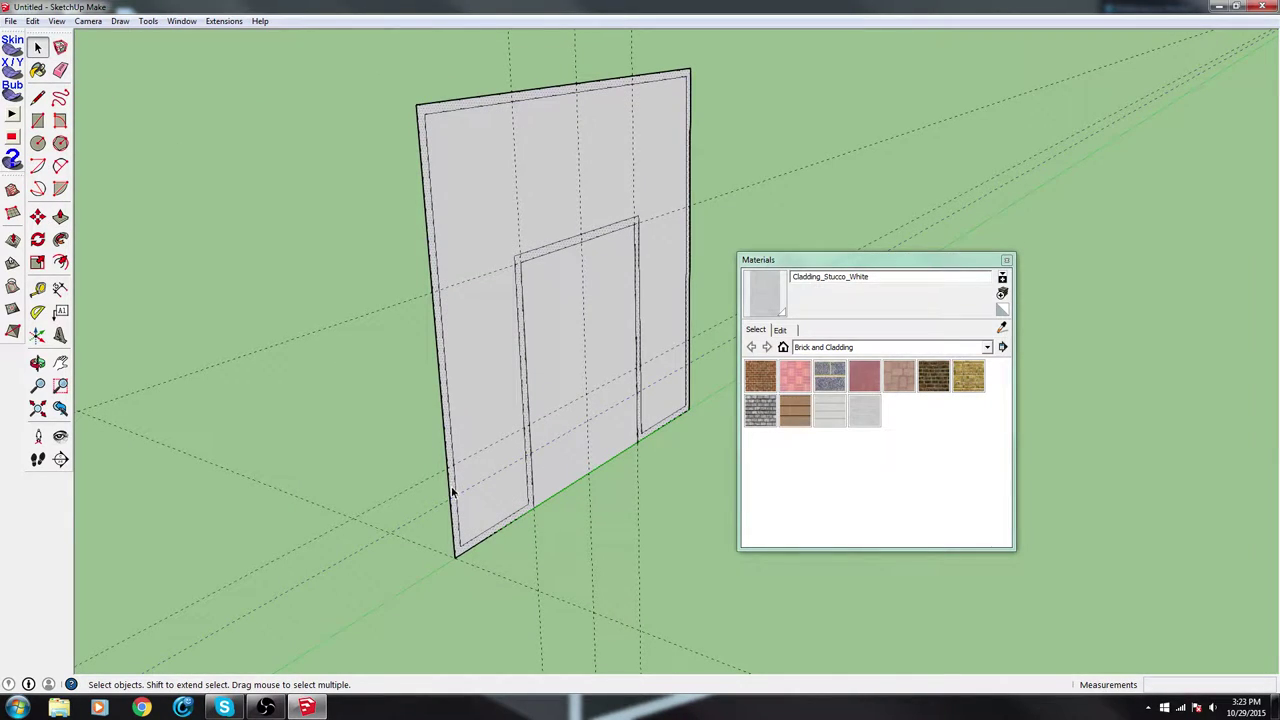
{"action": "key", "text": "p"}
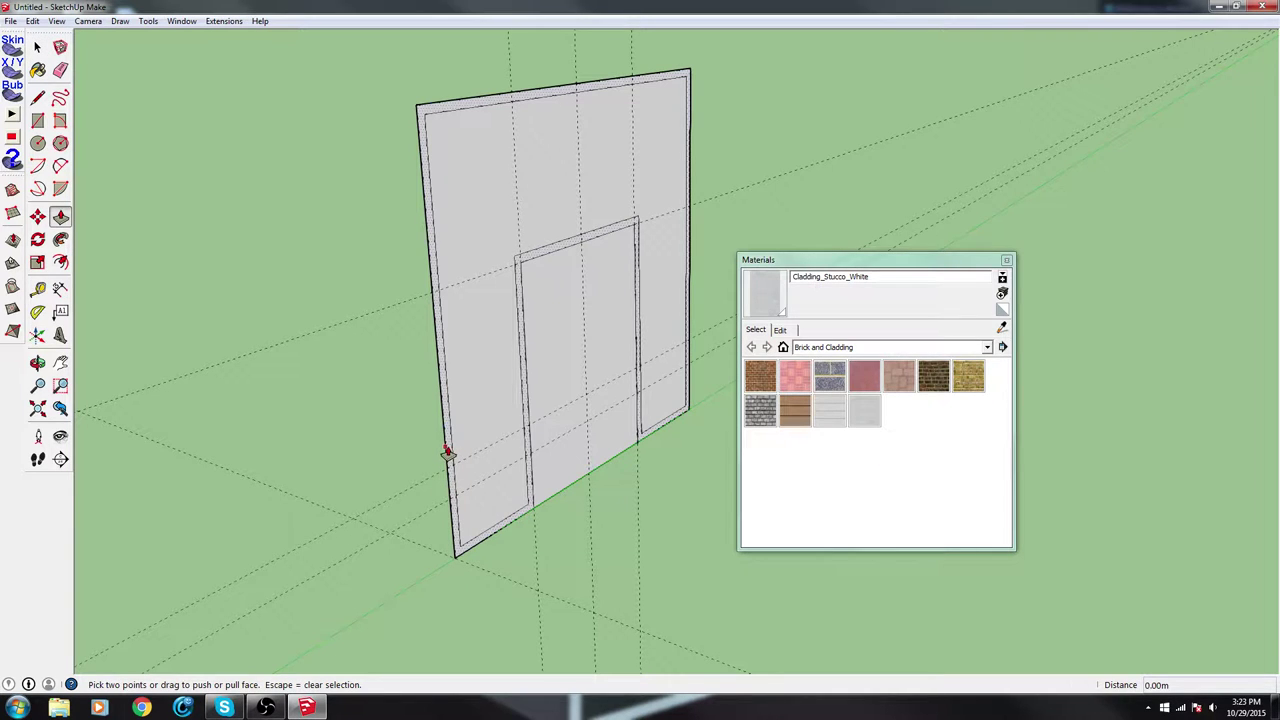
{"action": "left_click_drag", "start_coordinate": [447, 452], "coordinate": [458, 461]}
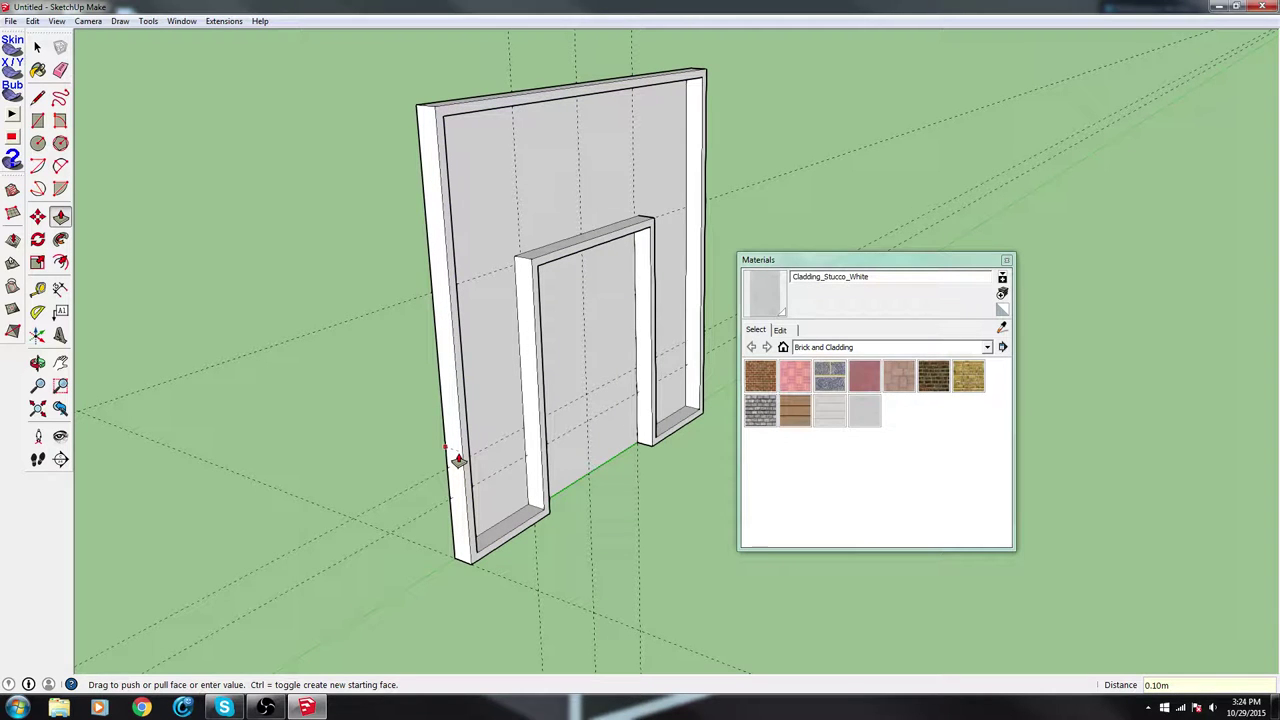
{"action": "middle_click_drag", "start_coordinate": [458, 461], "coordinate": [554, 343]}
{"action": "left_click_drag", "start_coordinate": [532, 338], "coordinate": [583, 346]}
{"action": "middle_click_drag", "start_coordinate": [660, 331], "coordinate": [252, 205]}
{"action": "middle_click_drag", "start_coordinate": [640, 297], "coordinate": [554, 509]}
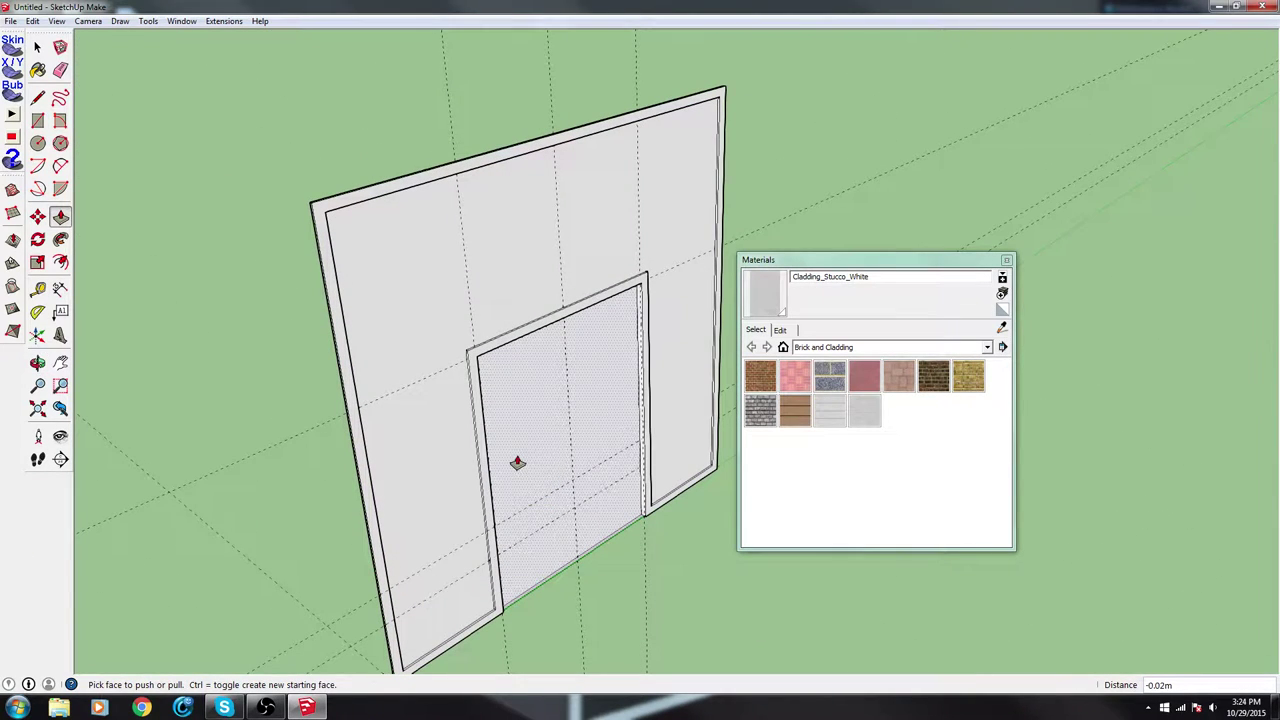
Push the doorway face 0.3 m back into the wall
{"action": "left_click_drag", "start_coordinate": [549, 464], "coordinate": [529, 432]}
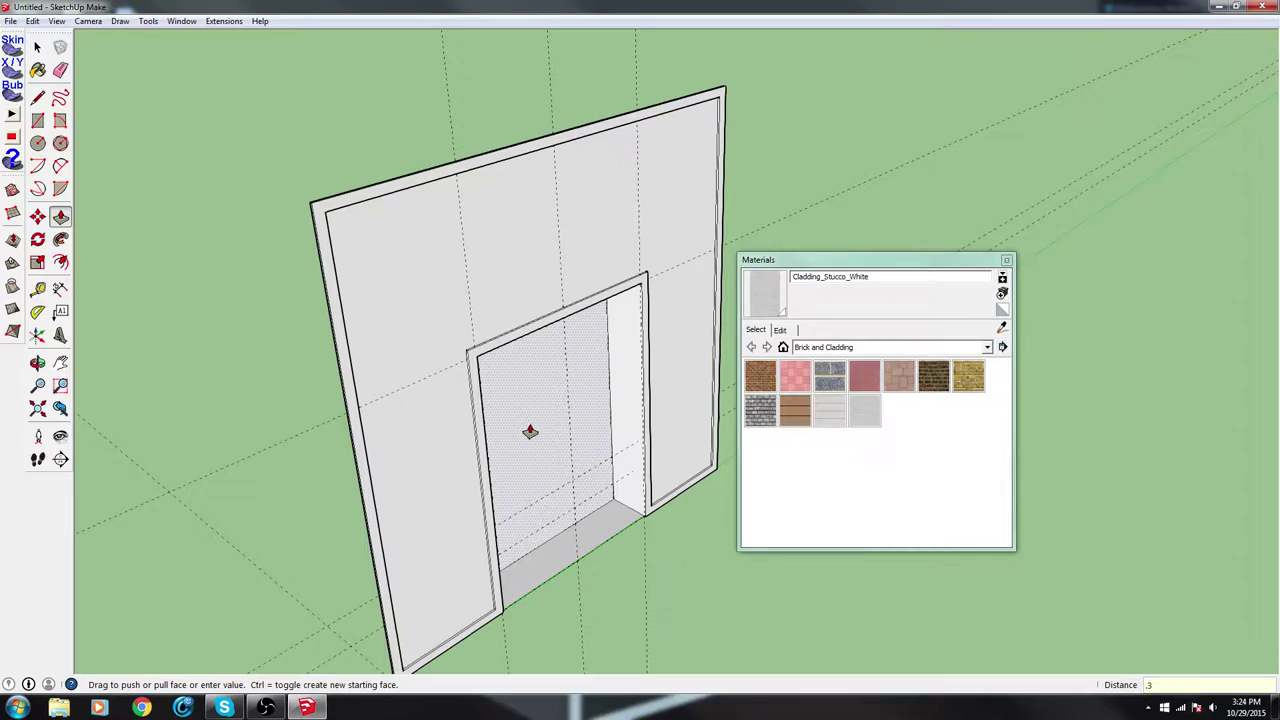
{"action": "type", "text": ".3"}
{"action": "key", "text": "Return"}
Sample Brick_Antique from the neighbouring wall and paint the sixth module's wall face with it
{"action": "middle_click_drag", "start_coordinate": [816, 398], "coordinate": [502, 220]}
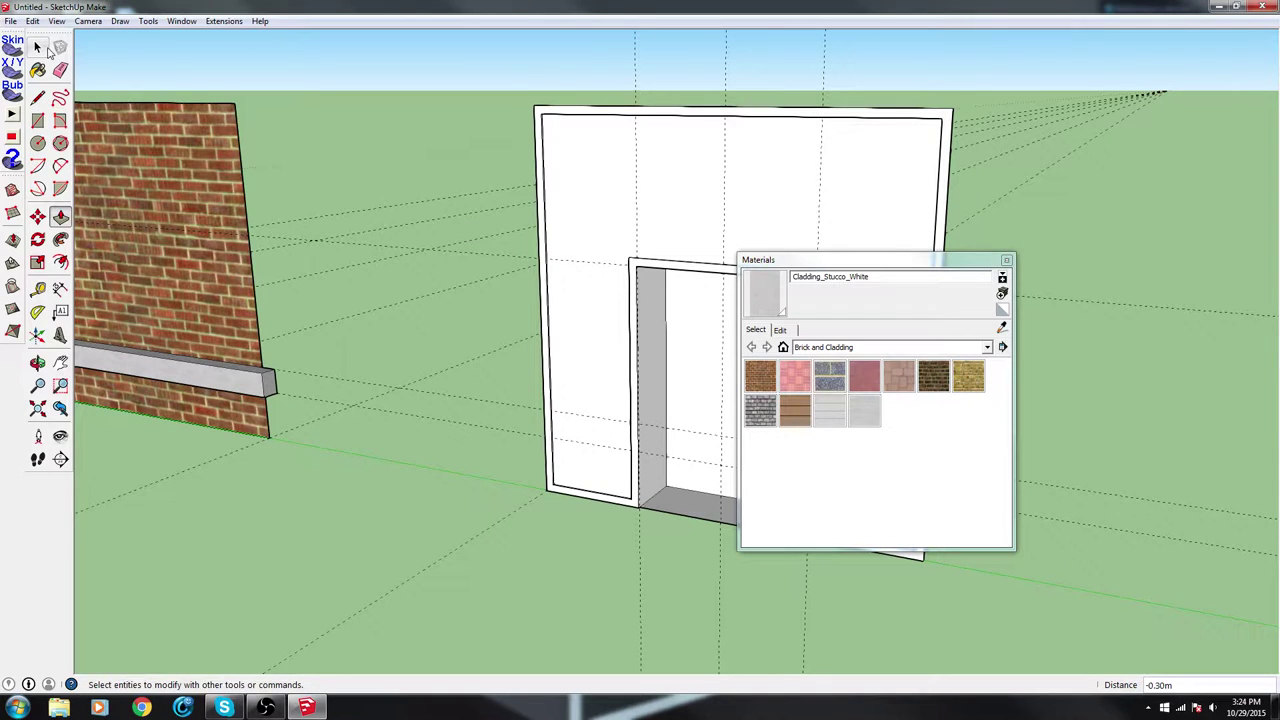
{"action": "key", "text": "b"}
{"action": "left_click", "coordinate": [231, 208], "text": "alt"}
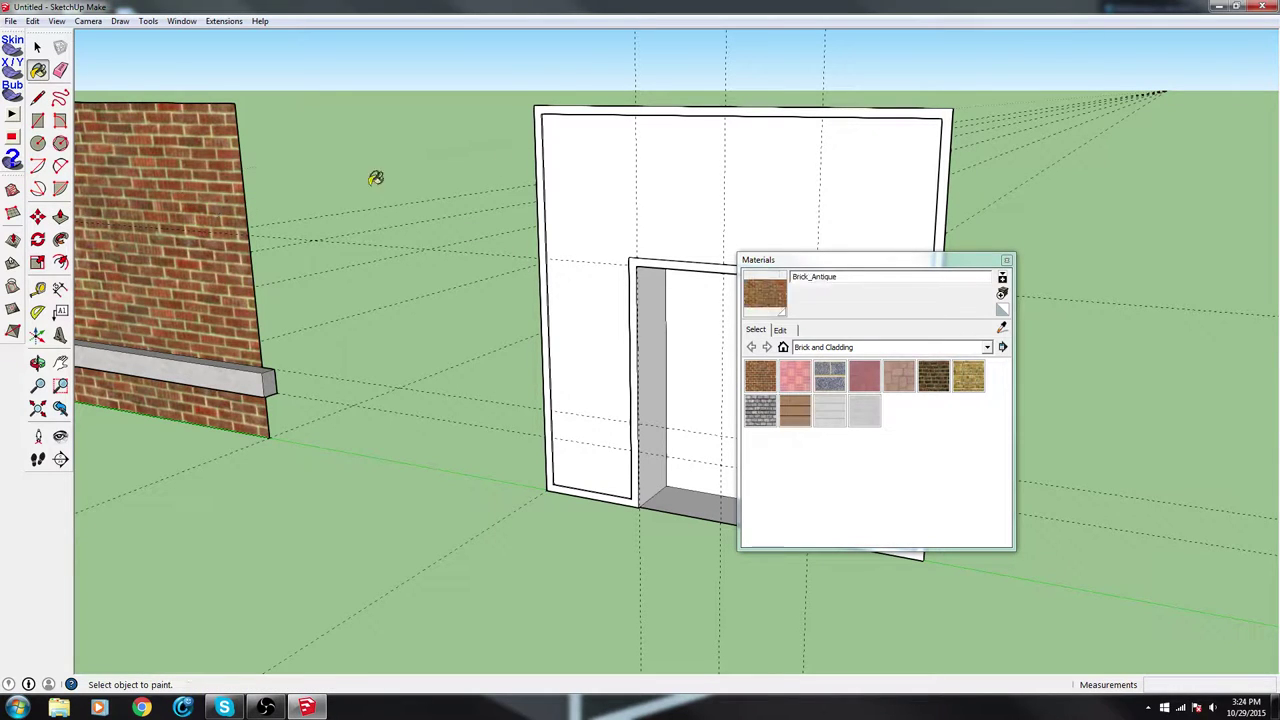
{"action": "left_click", "coordinate": [652, 145]}
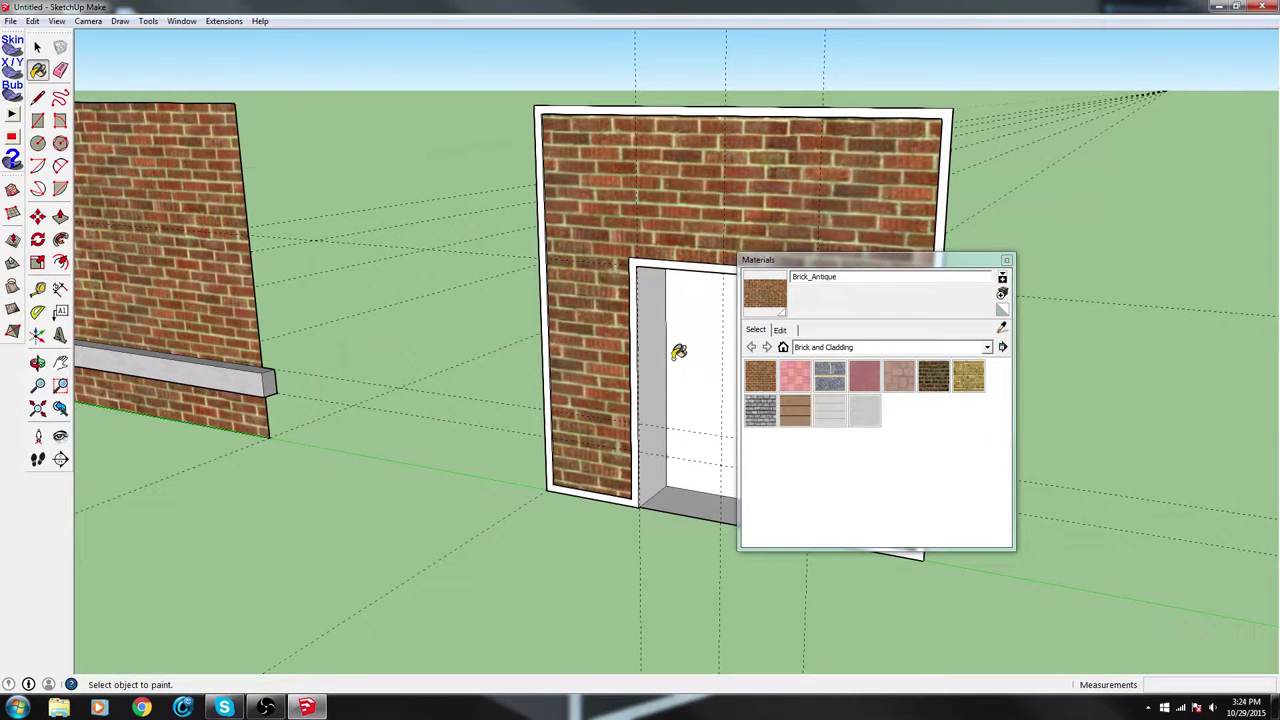
Sample Cladding_Stucco_White from the neighbouring wall's band and paint the sixth module's frame and doorway recess with it
{"action": "middle_click_drag", "start_coordinate": [420, 327], "coordinate": [334, 348]}
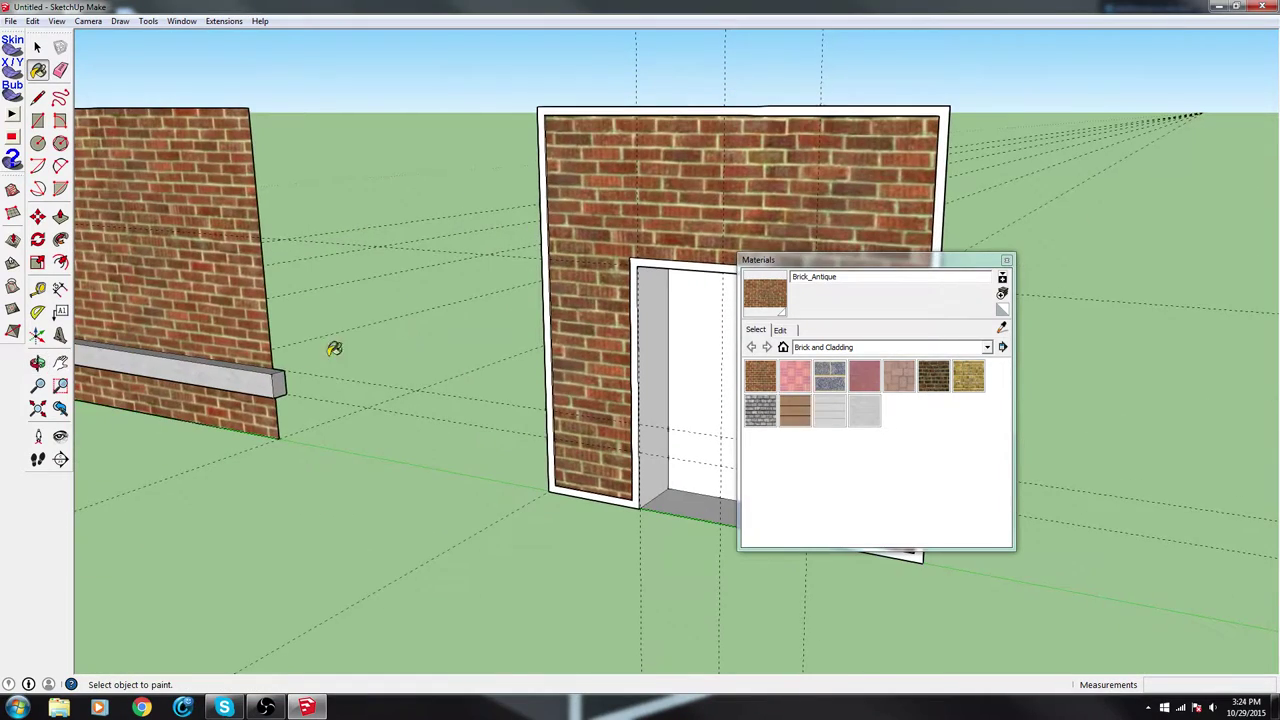
{"action": "left_click", "coordinate": [270, 378], "text": "alt"}
{"action": "left_click", "coordinate": [714, 340]}
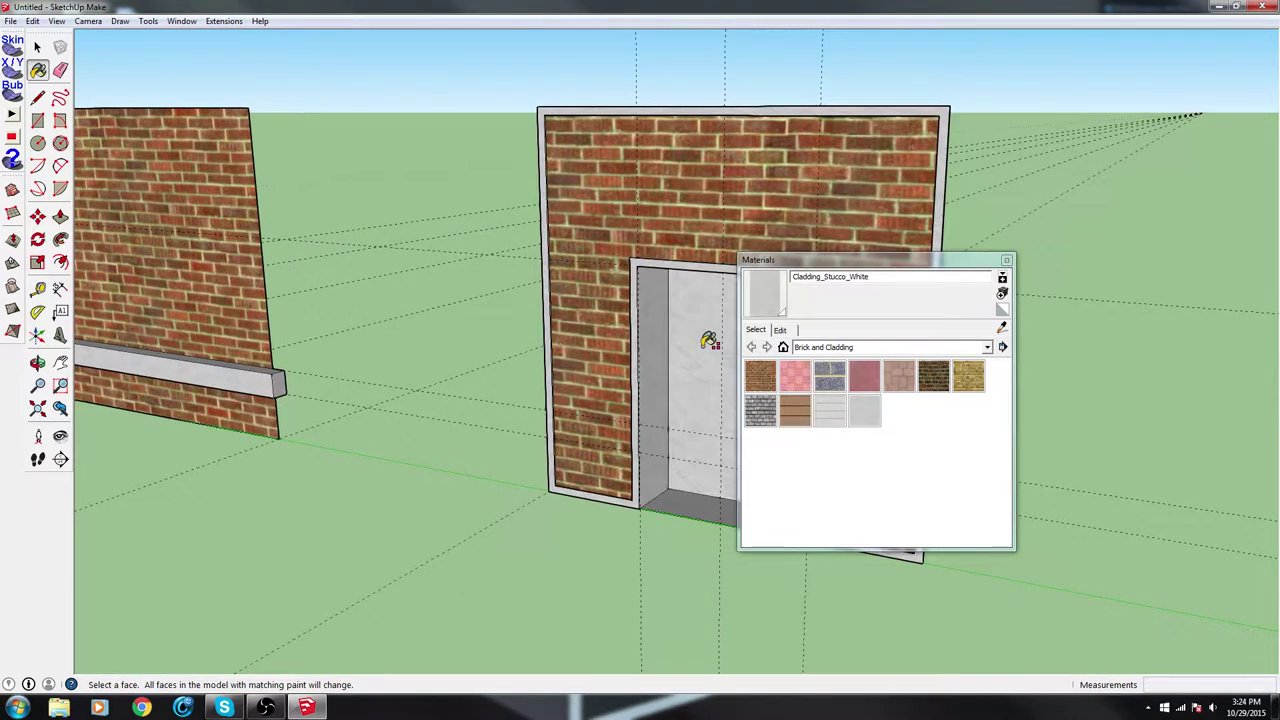
{"action": "mouse_move", "coordinate": [609, 357]}
{"action": "middle_mouse_down"}
{"action": "mouse_move", "coordinate": [5, 367]}
{"action": "mouse_move", "coordinate": [855, 365]}
{"action": "mouse_move", "coordinate": [509, 364]}
{"action": "mouse_move", "coordinate": [660, 360]}
{"action": "mouse_move", "coordinate": [912, 322]}
{"action": "mouse_move", "coordinate": [591, 329]}
{"action": "middle_mouse_up"}
{"action": "scroll", "coordinate": [514, 360], "scroll_direction": "down", "scroll_amount": 6}
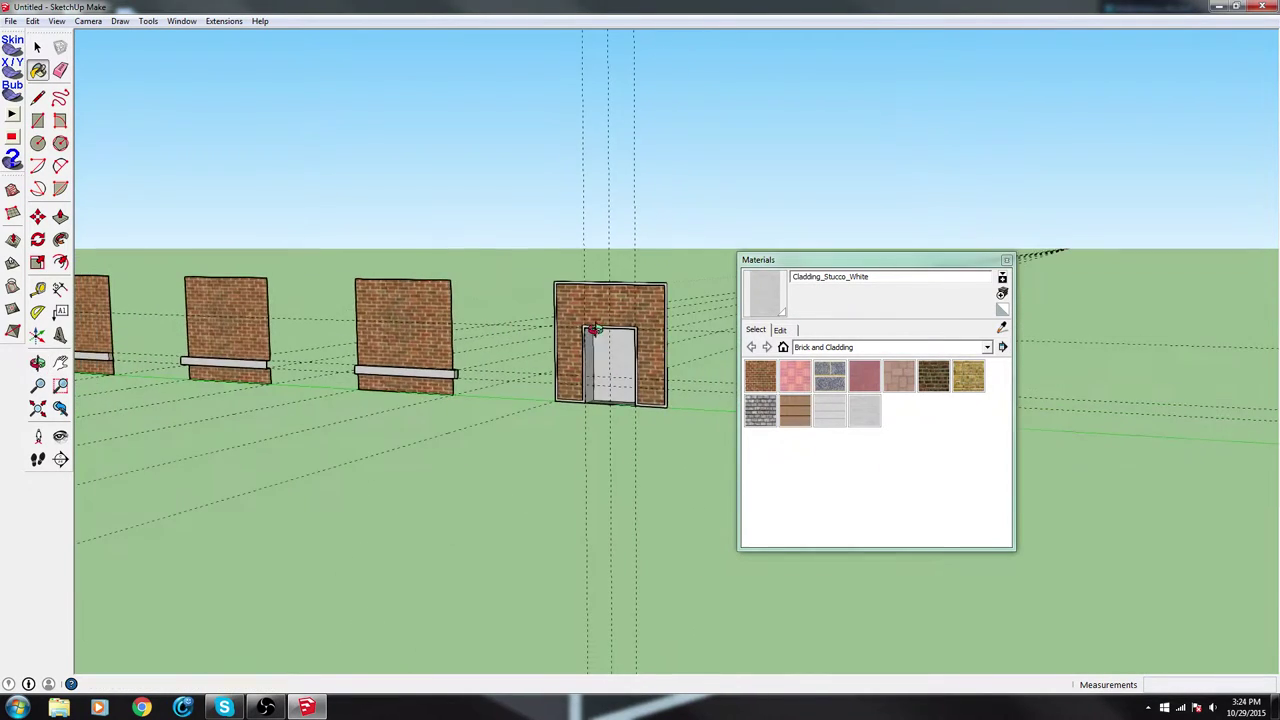
{"action": "scroll", "coordinate": [562, 343], "scroll_direction": "up", "scroll_amount": 6}
{"action": "mouse_move", "coordinate": [568, 406]}
{"action": "middle_mouse_down"}
{"action": "mouse_move", "coordinate": [780, 351]}
{"action": "mouse_move", "coordinate": [877, 351]}
{"action": "mouse_move", "coordinate": [464, 403]}
{"action": "mouse_move", "coordinate": [571, 409]}
{"action": "middle_mouse_up"}
Push the sixth module's stucco frame back until it is flush with the brick face
{"action": "key", "text": "b"}
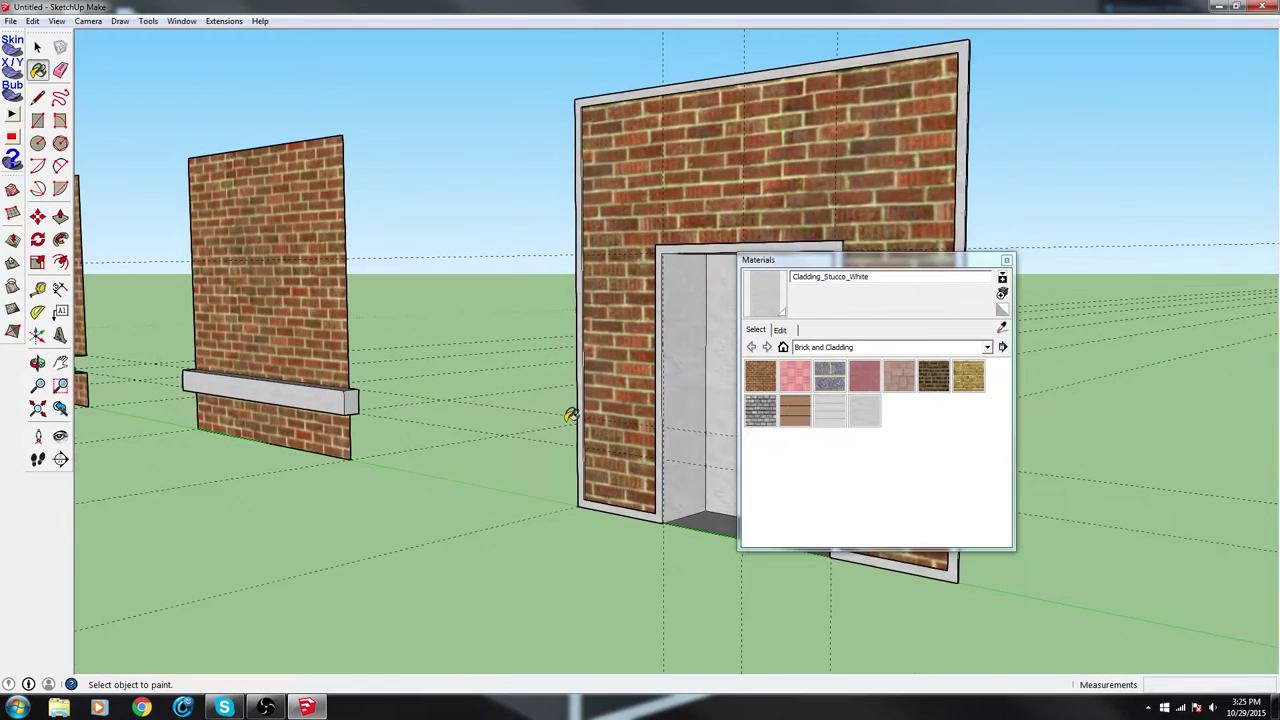
{"action": "scroll", "coordinate": [591, 420], "scroll_direction": "up", "scroll_amount": 5}
{"action": "scroll", "coordinate": [598, 415], "scroll_direction": "down", "scroll_amount": 2}
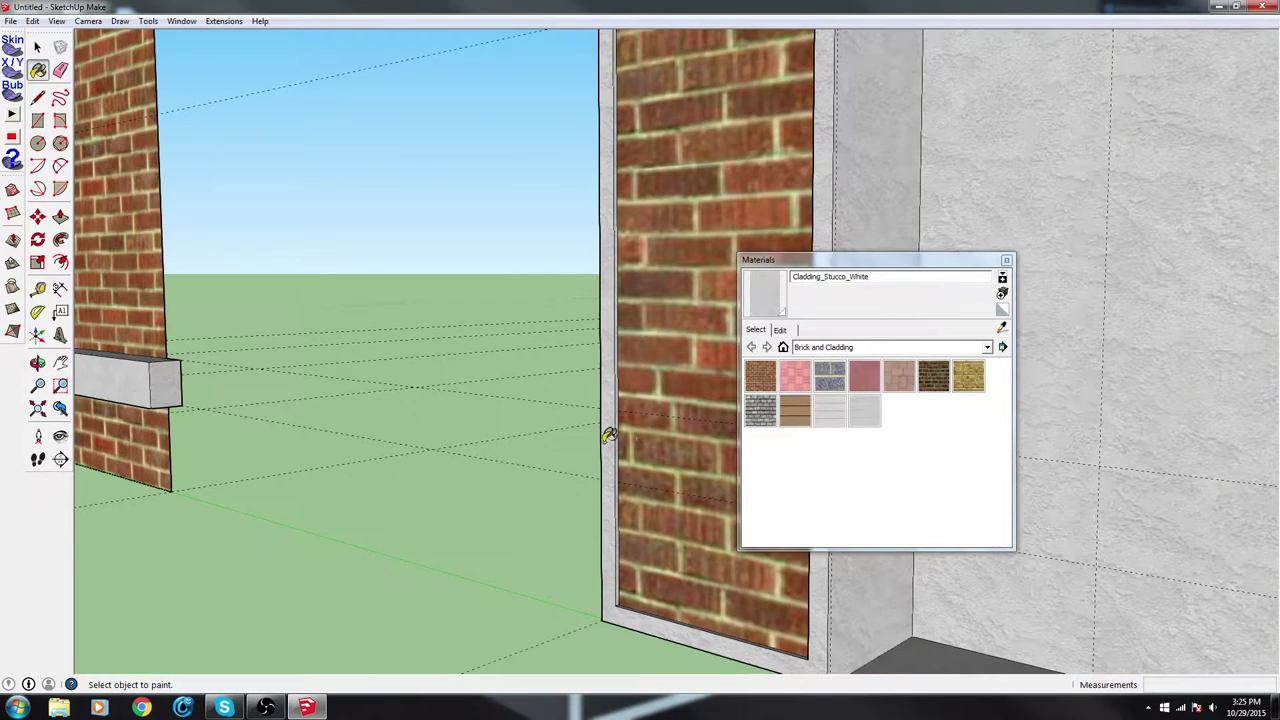
{"action": "key", "text": "l"}
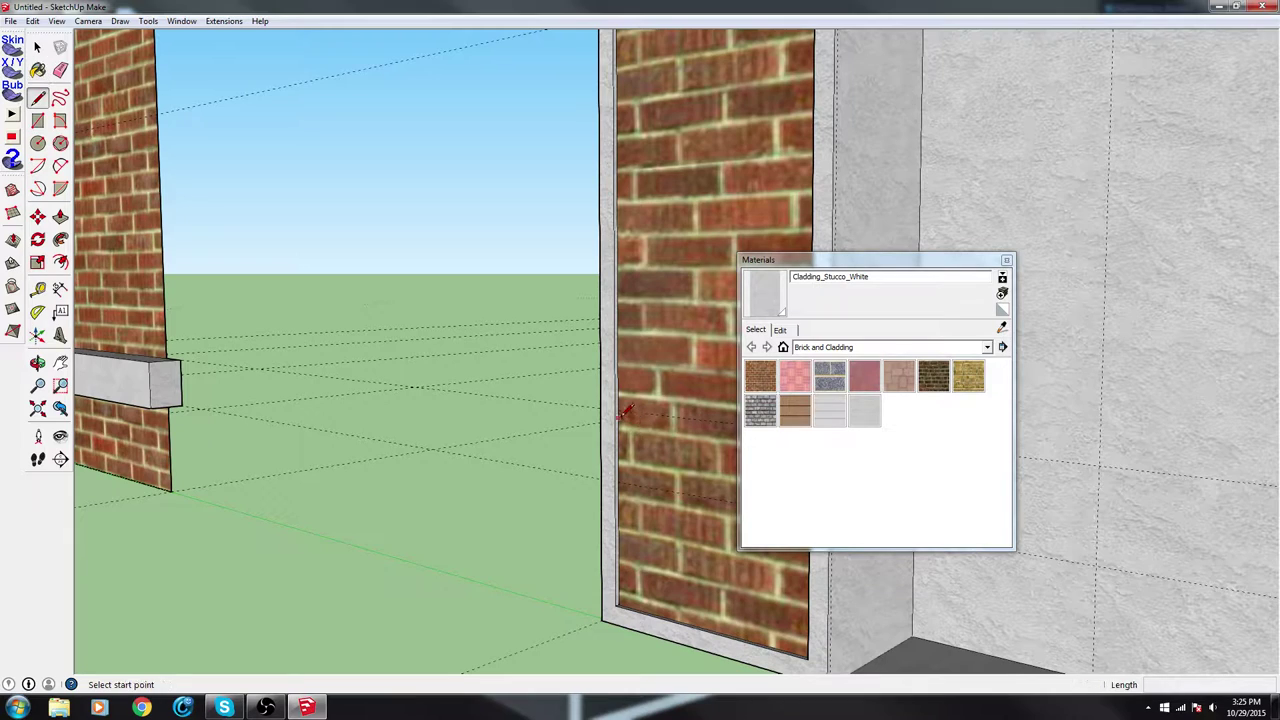
{"action": "scroll", "coordinate": [614, 410], "scroll_direction": "down", "scroll_amount": 3}
{"action": "scroll", "coordinate": [600, 420], "scroll_direction": "up", "scroll_amount": 5}
{"action": "middle_click_drag", "start_coordinate": [600, 420], "coordinate": [1086, 417]}
{"action": "key", "text": "p"}
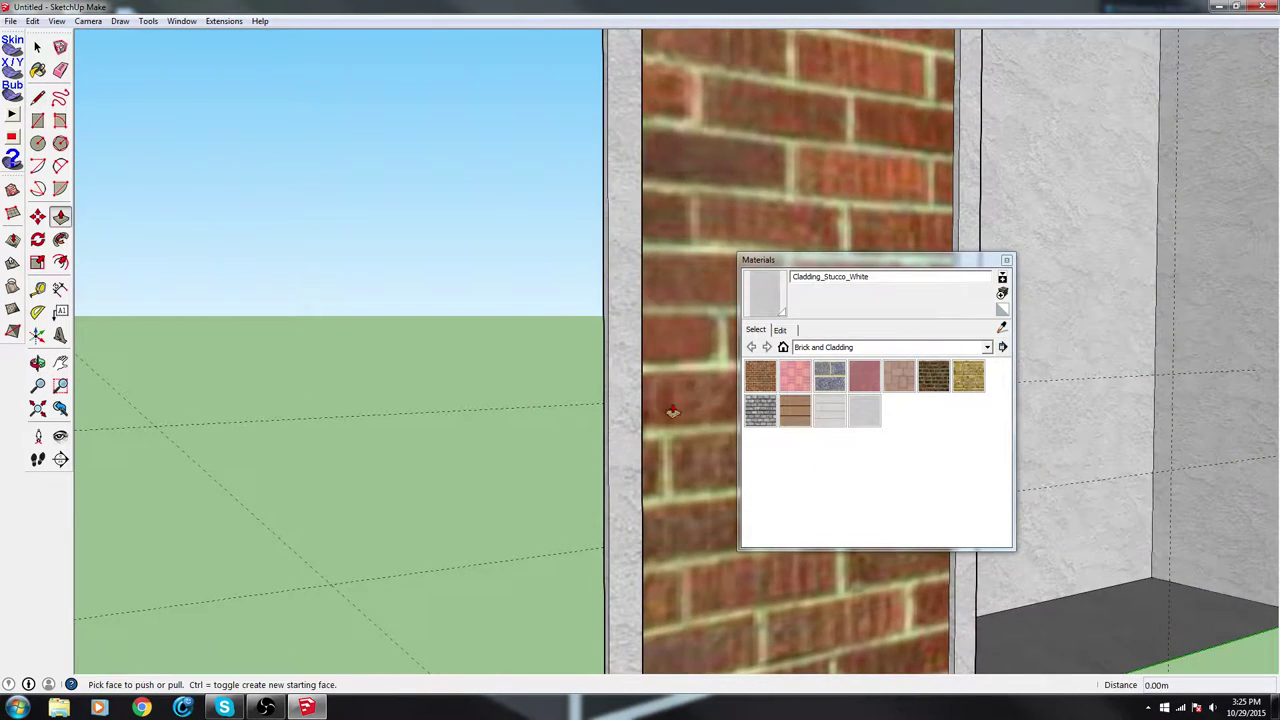
{"action": "left_click", "coordinate": [631, 372]}
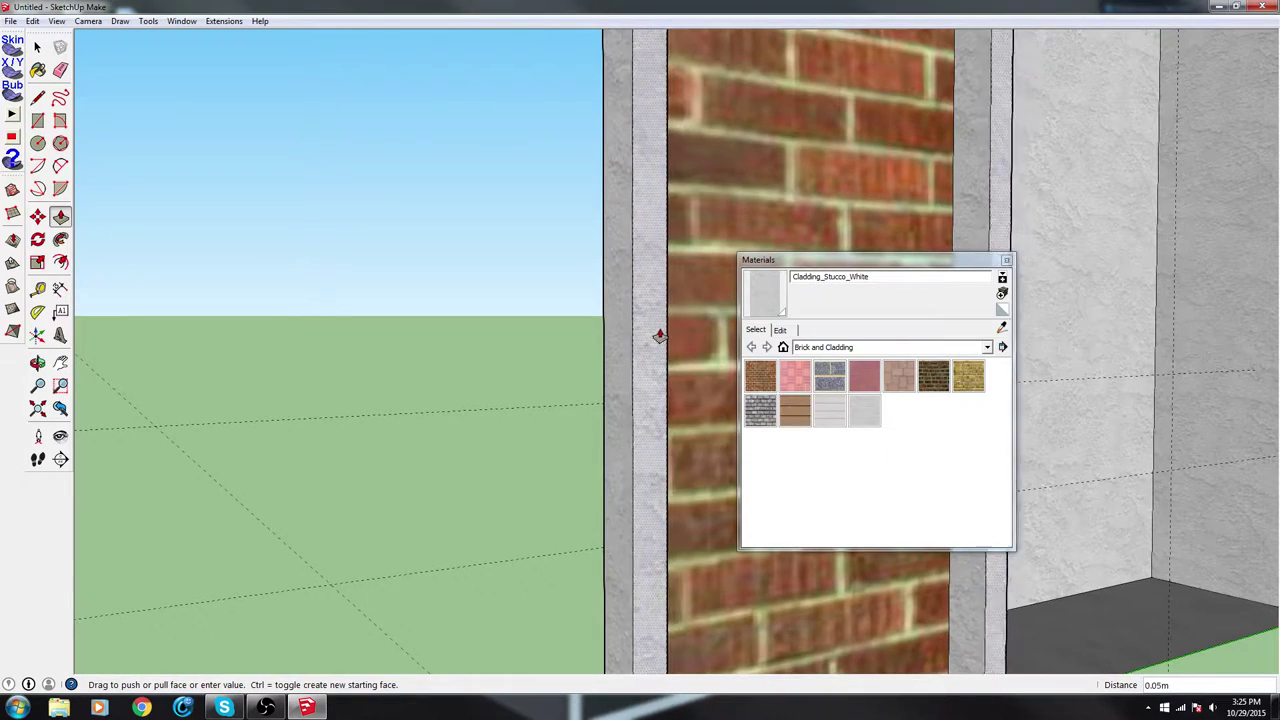
{"action": "middle_click_drag", "start_coordinate": [663, 349], "coordinate": [443, 363]}
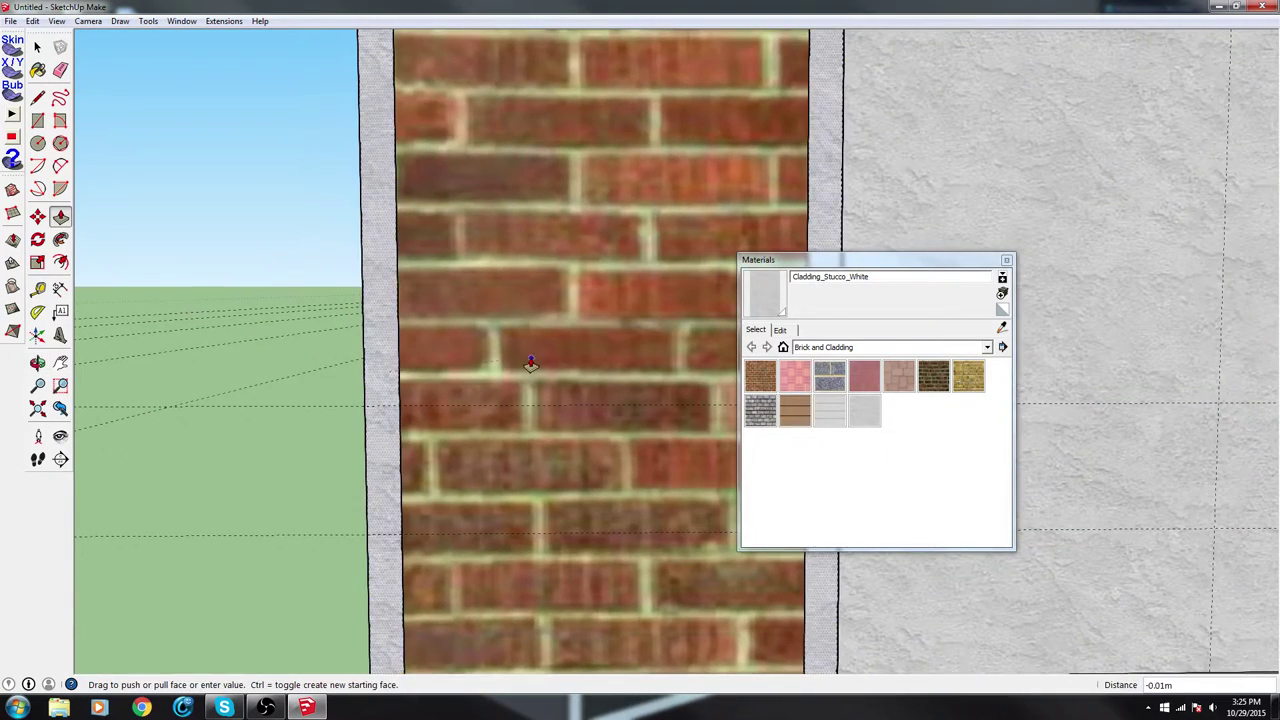
{"action": "left_click", "coordinate": [334, 440]}
{"action": "middle_click_drag", "start_coordinate": [333, 440], "coordinate": [420, 420]}
Draw short lines across the frame's outer vertical strips along the band guides to mark the band ends on both sides
{"action": "key", "text": "l"}
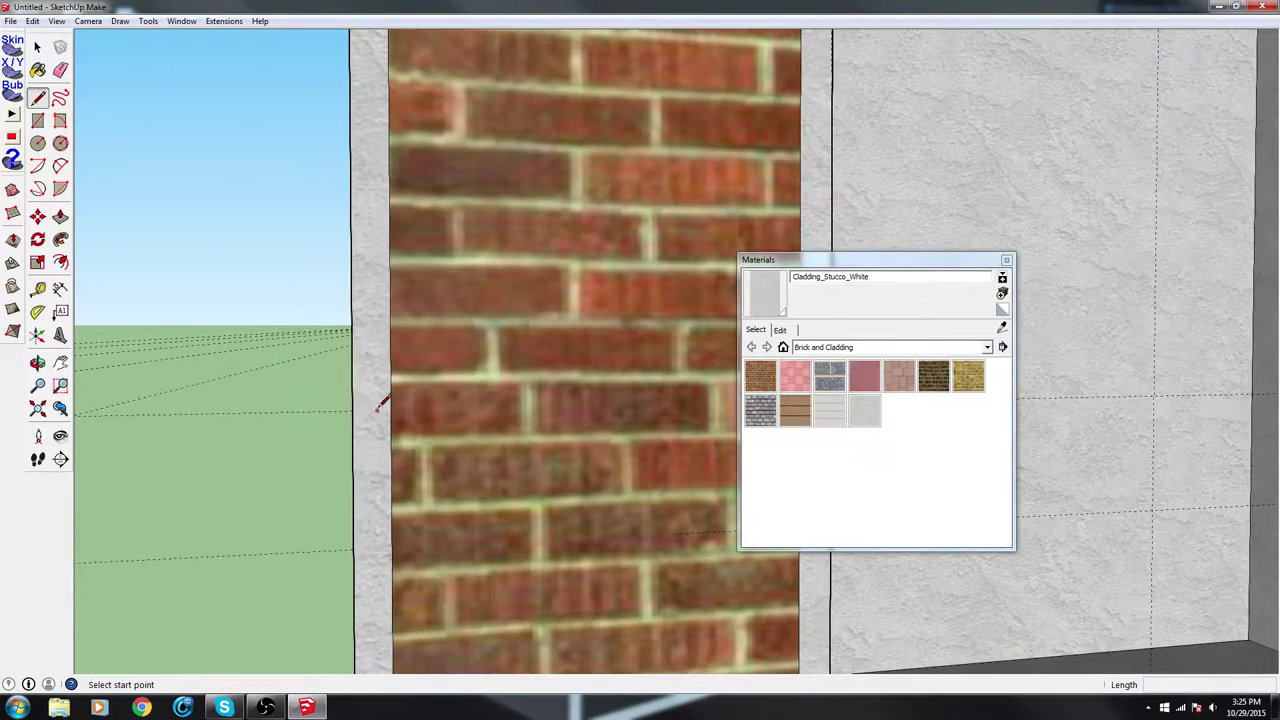
{"action": "left_click", "coordinate": [352, 410]}
{"action": "left_click", "coordinate": [392, 410]}
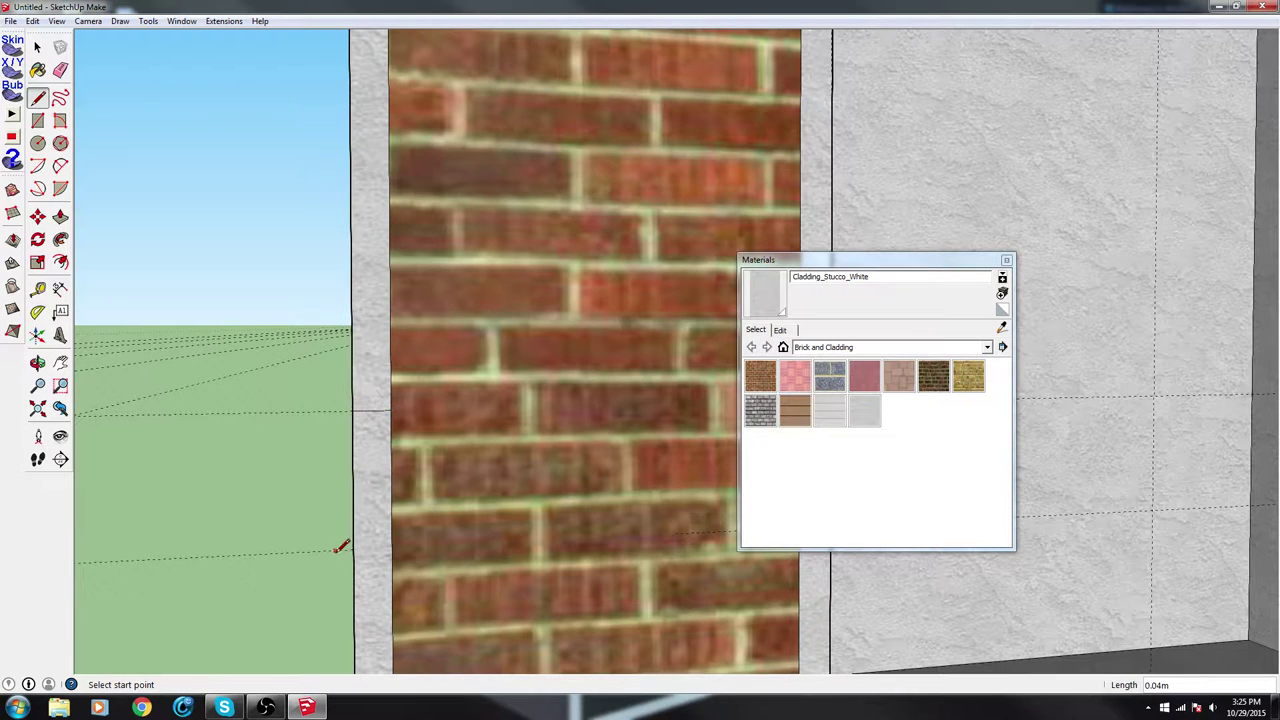
{"action": "middle_click_drag", "start_coordinate": [285, 558], "coordinate": [392, 432]}
{"action": "left_click", "coordinate": [663, 393]}
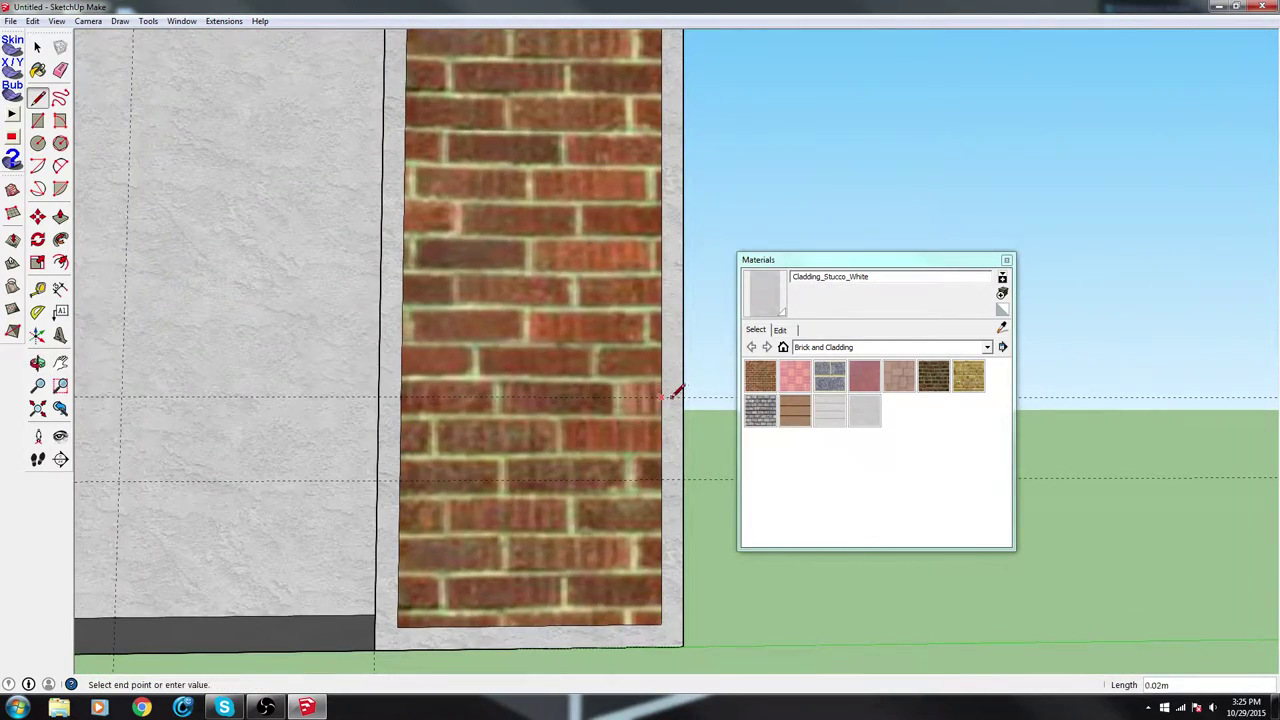
{"action": "left_click", "coordinate": [685, 394]}
{"action": "left_click", "coordinate": [664, 475]}
{"action": "left_click", "coordinate": [686, 465]}
Pull the marked band section on the frame strip farthest from the fifth module outward by 0.1 m
{"action": "middle_click_drag", "start_coordinate": [686, 465], "coordinate": [460, 448]}
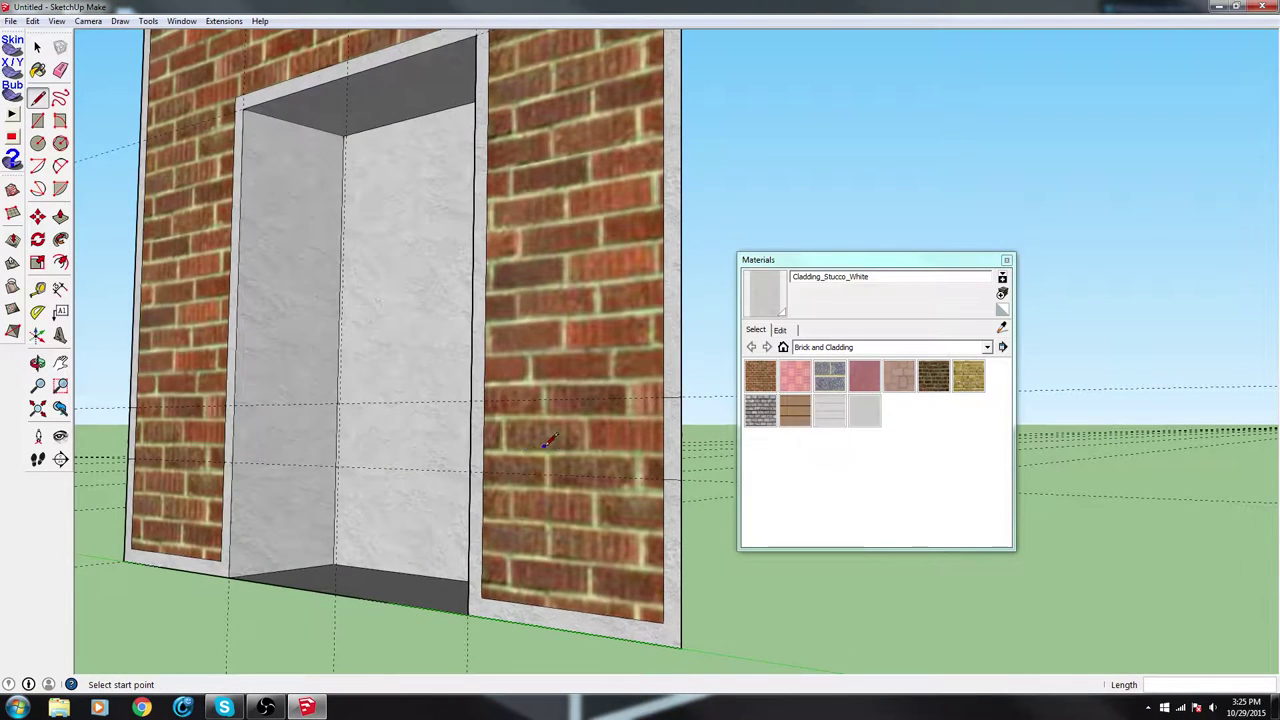
{"action": "key", "text": "p"}
{"action": "left_click", "coordinate": [677, 420]}
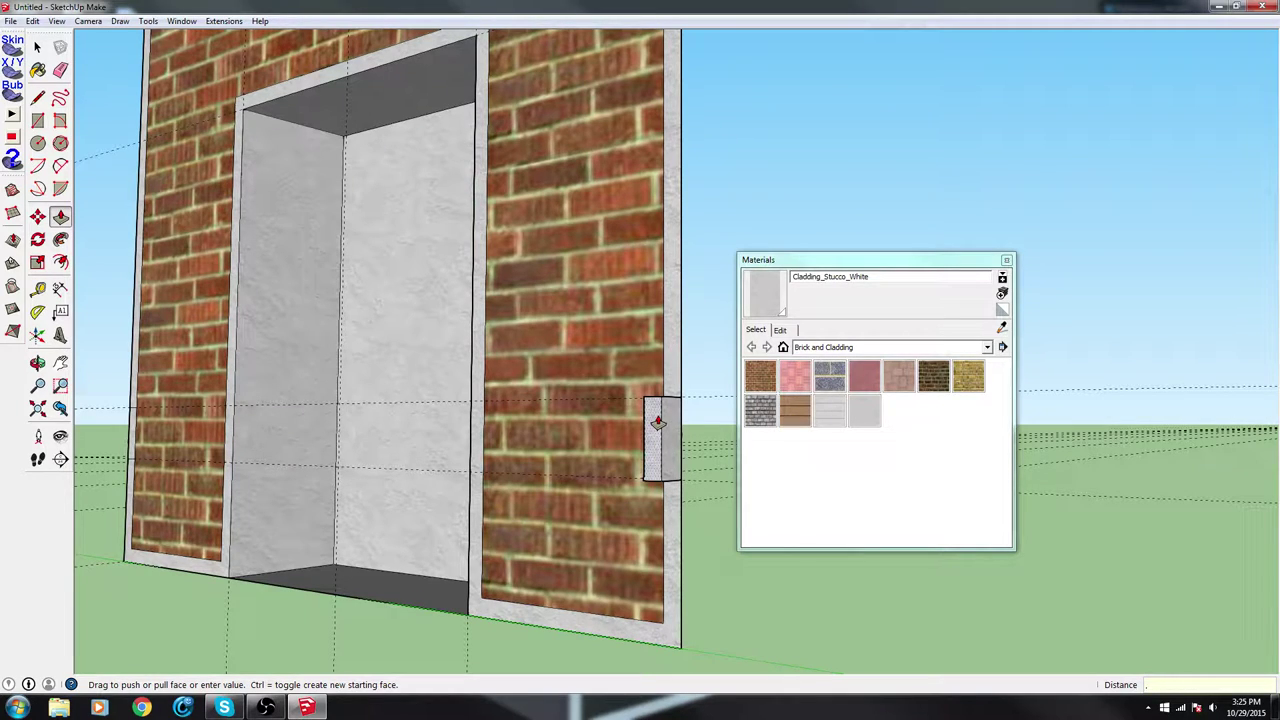
{"action": "type", "text": "0.1"}
{"action": "key", "text": "Return"}
{"action": "middle_click_drag", "start_coordinate": [658, 423], "coordinate": [389, 435]}
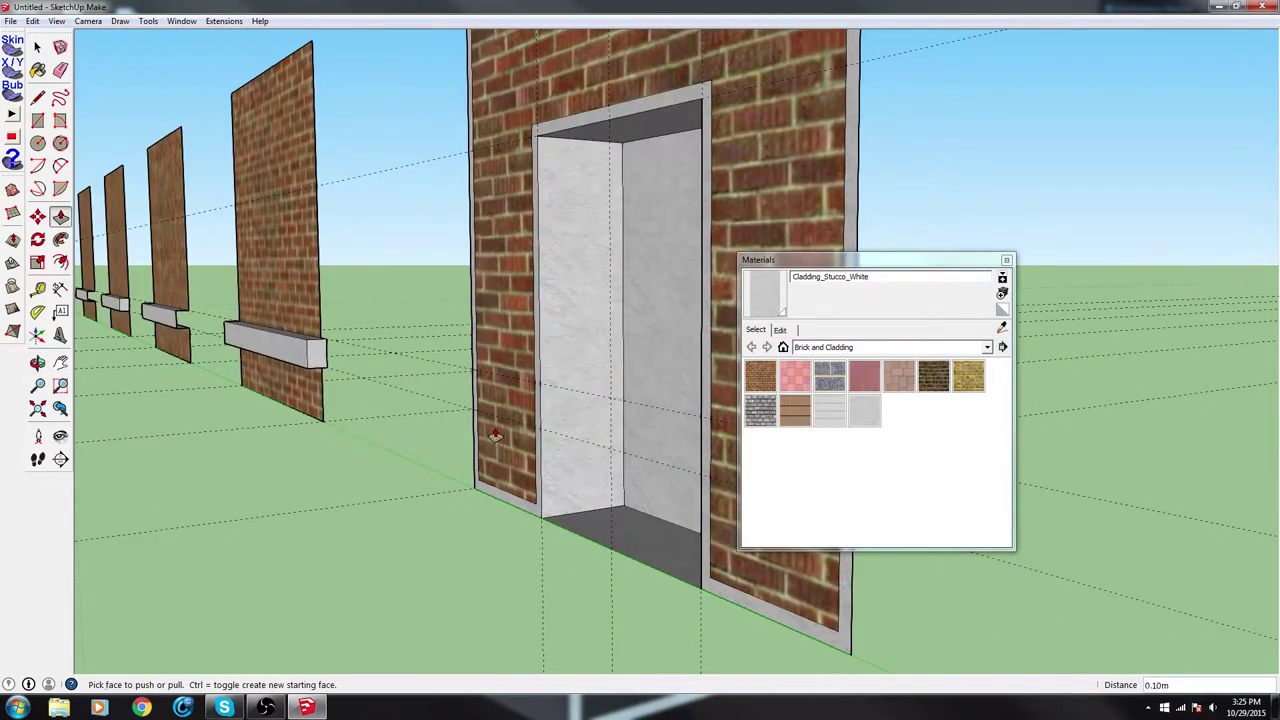
{"action": "middle_click_drag", "start_coordinate": [494, 436], "coordinate": [363, 423]}
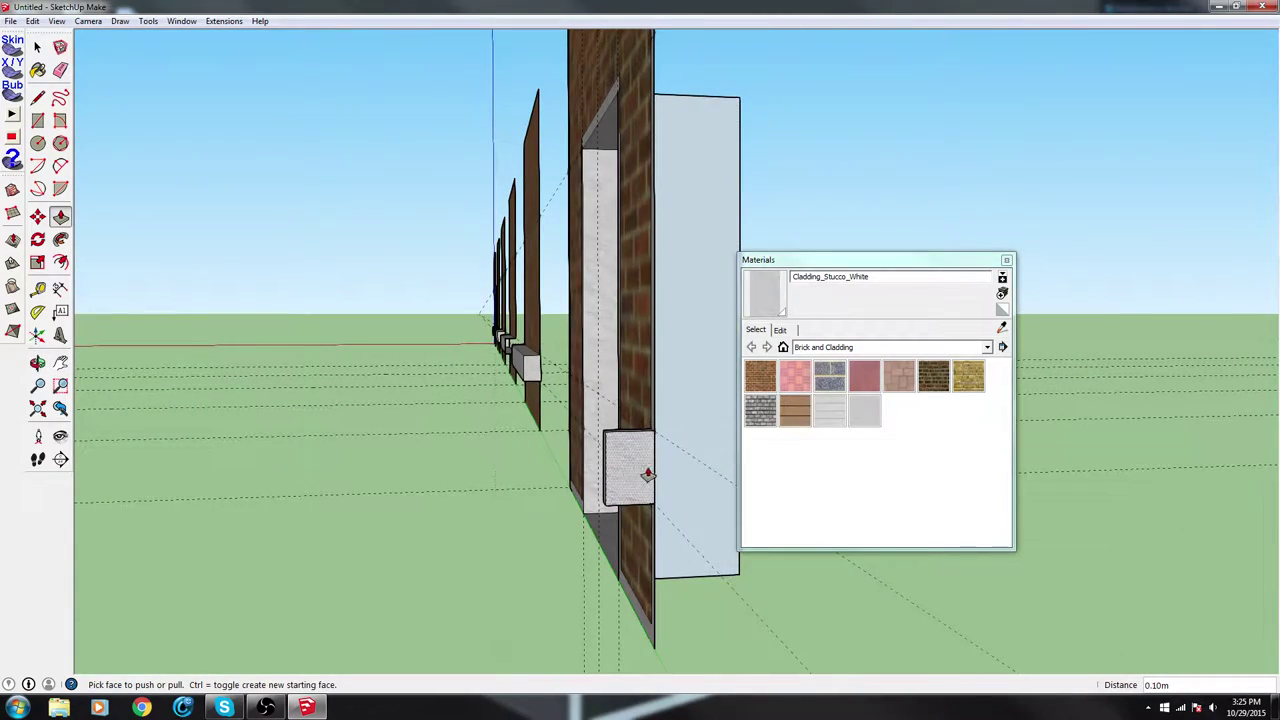
Measure the projection depth of the raised stucco band on the fifth wall module
{"action": "middle_click_drag", "start_coordinate": [647, 474], "coordinate": [518, 463]}
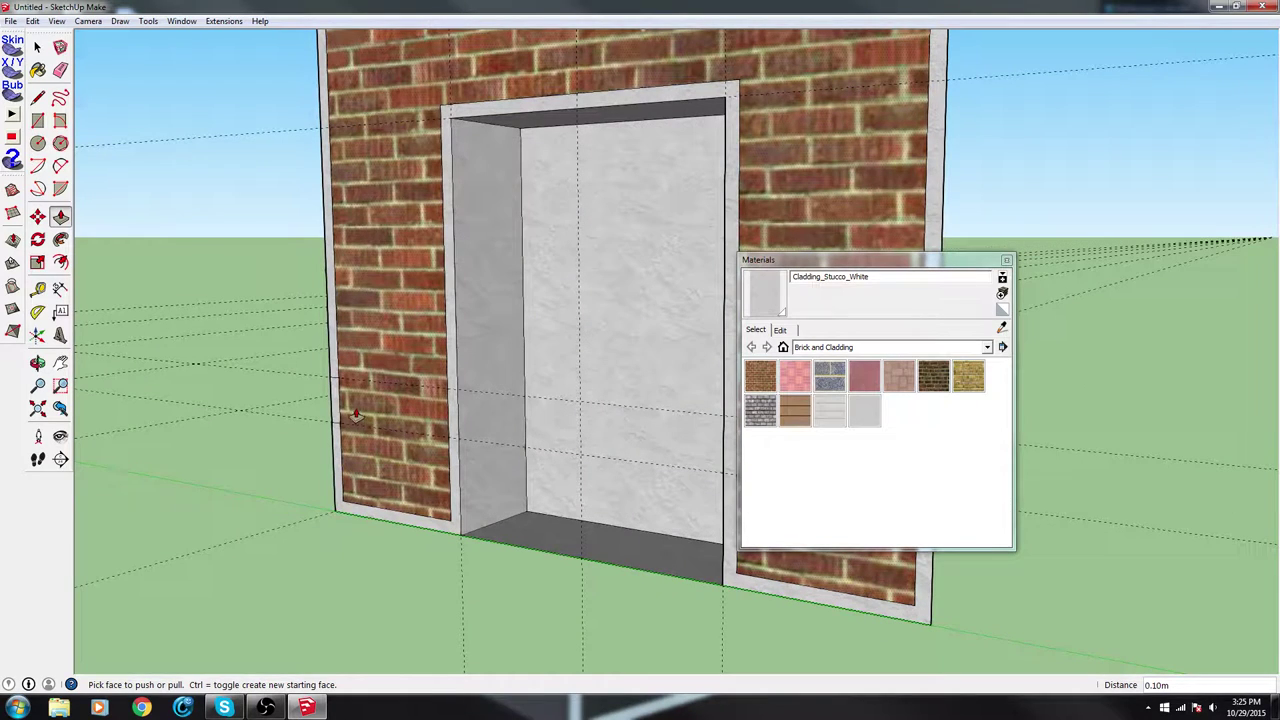
{"action": "middle_click_drag", "start_coordinate": [332, 410], "coordinate": [242, 425]}
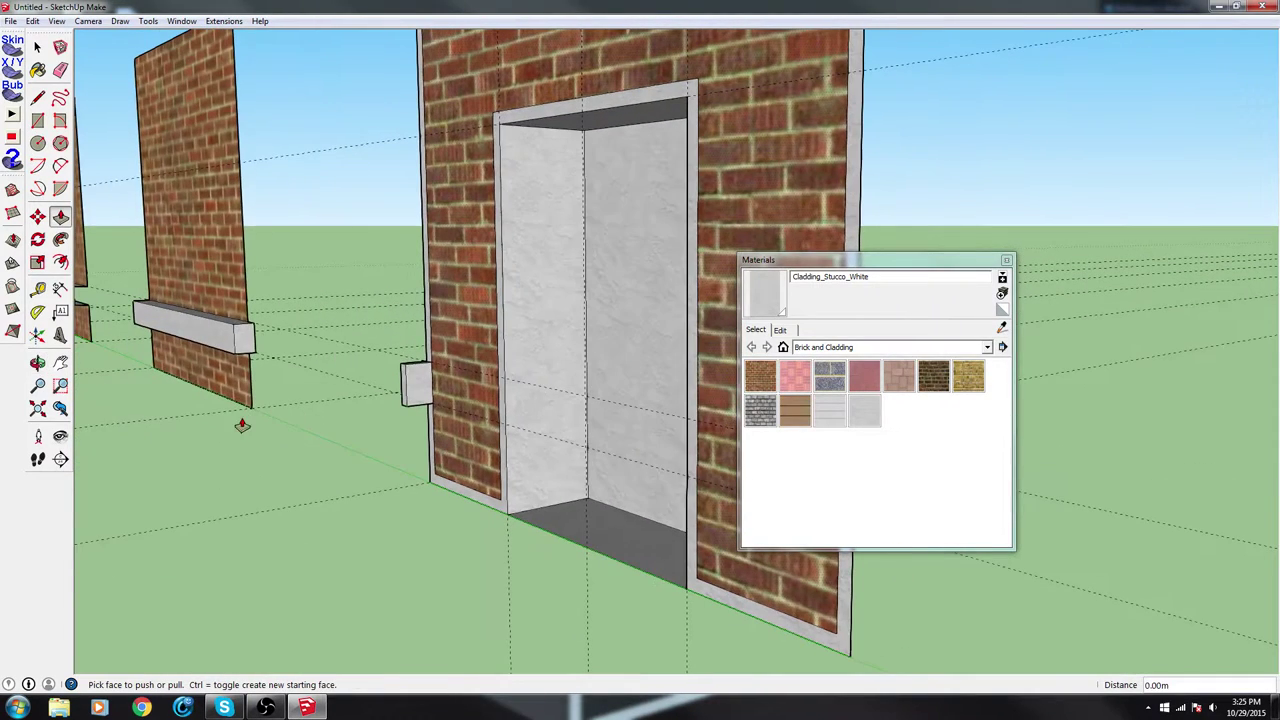
{"action": "key", "text": "t"}
{"action": "left_click", "coordinate": [242, 338]}
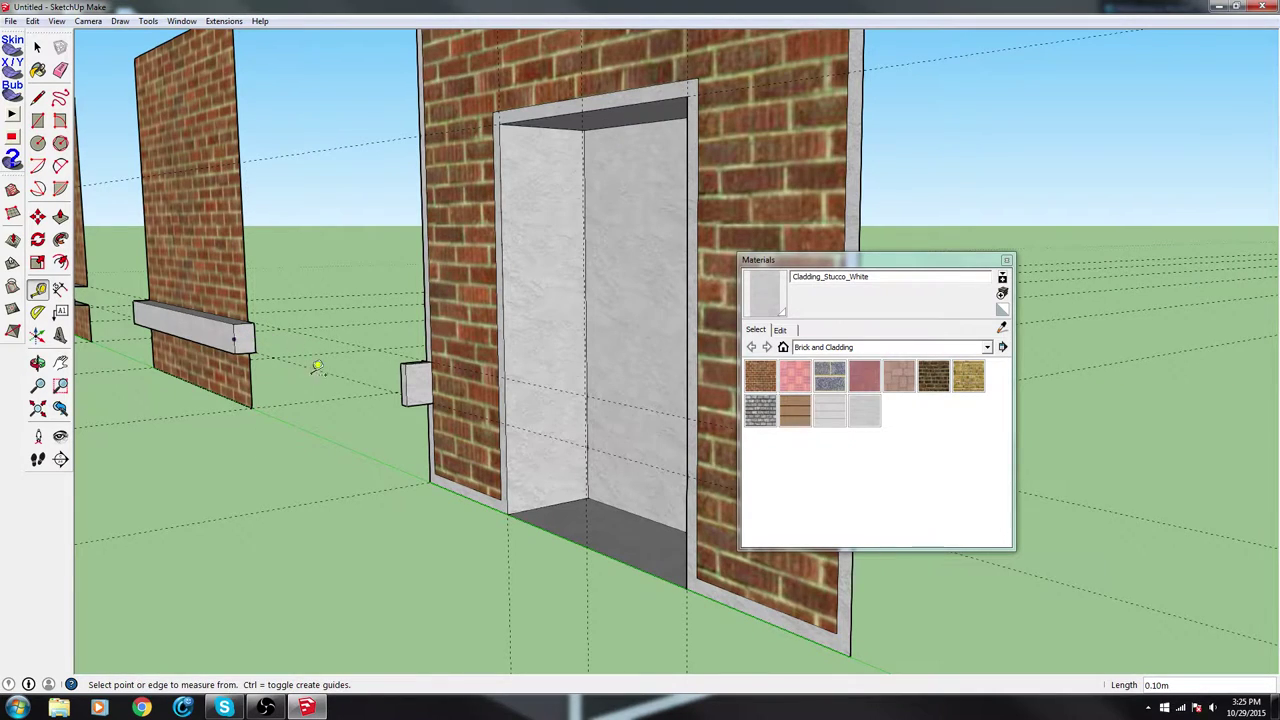
Erase the leftover edges beside the raised band blocks on the sixth module's outer frame strips
{"action": "middle_click_drag", "start_coordinate": [314, 366], "coordinate": [614, 469]}
{"action": "key", "text": "e"}
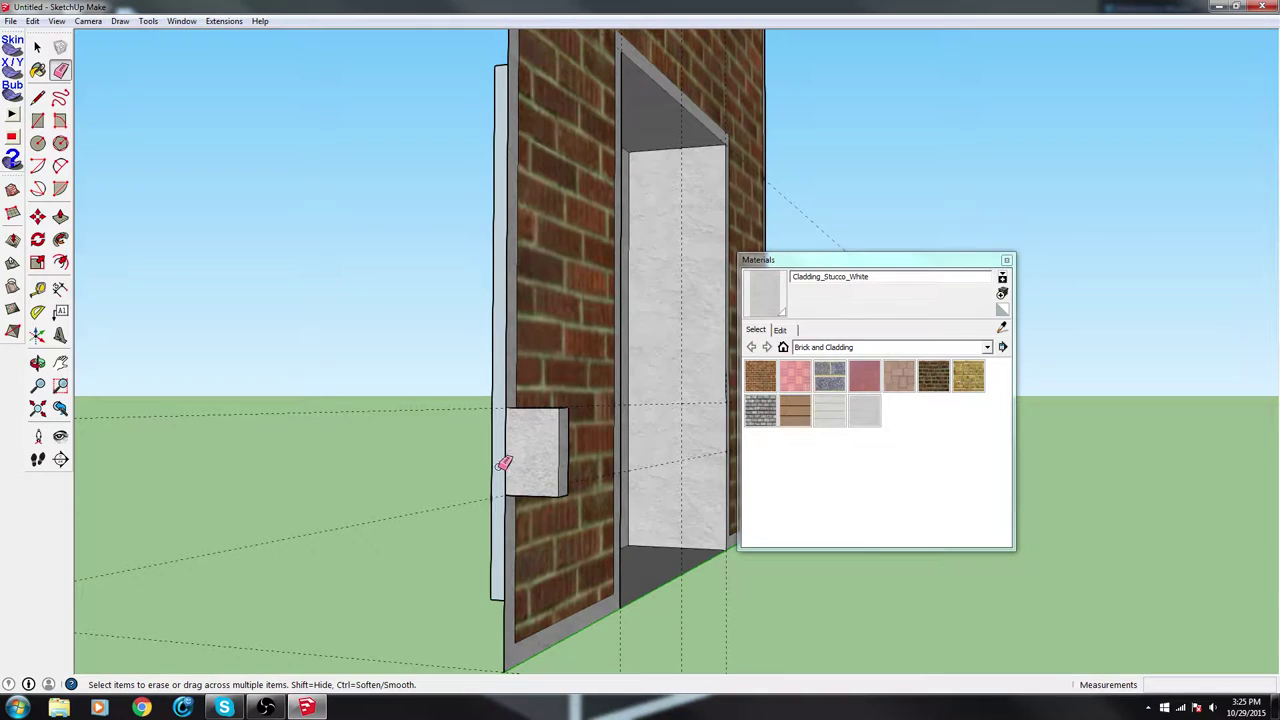
{"action": "left_click", "coordinate": [511, 462]}
{"action": "mouse_move", "coordinate": [603, 449]}
{"action": "middle_mouse_down"}
{"action": "mouse_move", "coordinate": [323, 446]}
{"action": "mouse_move", "coordinate": [403, 455]}
{"action": "middle_mouse_up"}
{"action": "mouse_move", "coordinate": [527, 458]}
{"action": "middle_mouse_down"}
{"action": "mouse_move", "coordinate": [200, 460]}
{"action": "mouse_move", "coordinate": [273, 459]}
{"action": "middle_mouse_up"}
{"action": "mouse_move", "coordinate": [674, 459]}
{"action": "middle_mouse_down"}
{"action": "mouse_move", "coordinate": [480, 469]}
{"action": "mouse_move", "coordinate": [790, 464]}
{"action": "middle_mouse_up"}
{"action": "left_click", "coordinate": [631, 436]}
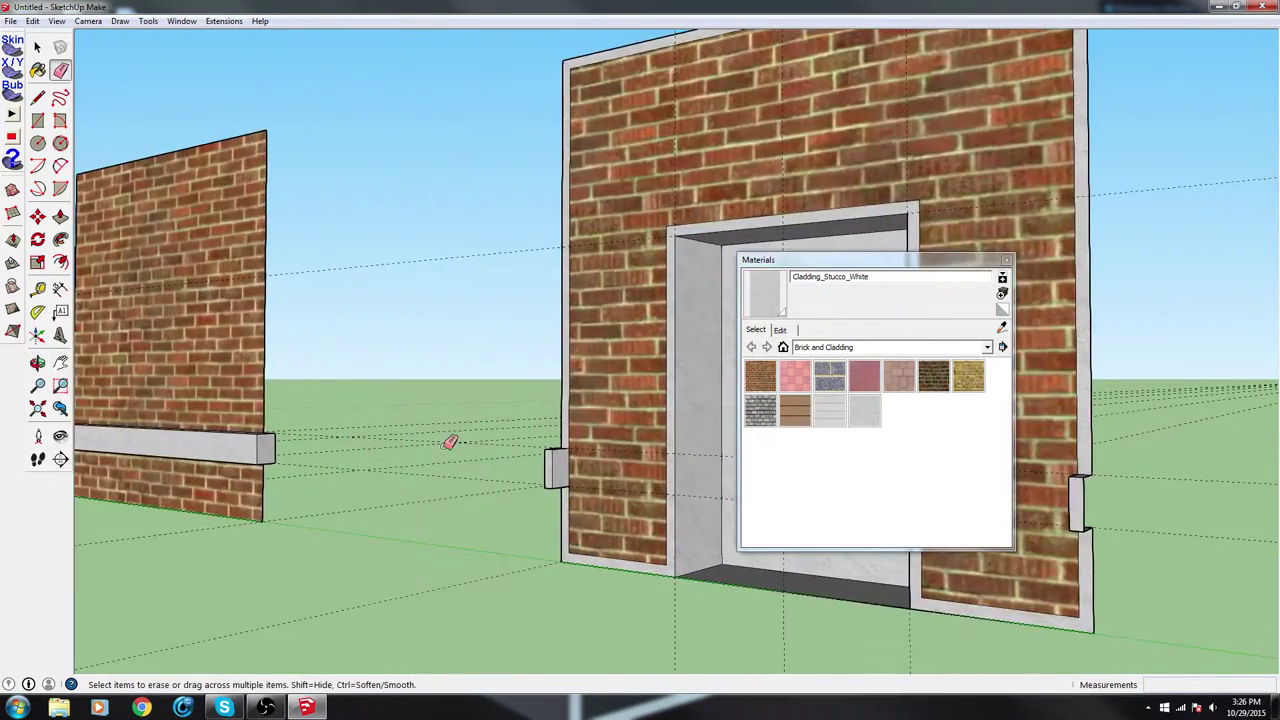
Look over the whole row of six wall modules from a distance and from different angles
{"action": "scroll", "coordinate": [450, 442], "scroll_direction": "down", "scroll_amount": 5}
{"action": "mouse_move", "coordinate": [449, 449]}
{"action": "middle_mouse_down"}
{"action": "mouse_move", "coordinate": [614, 543]}
{"action": "mouse_move", "coordinate": [512, 522]}
{"action": "middle_mouse_up"}
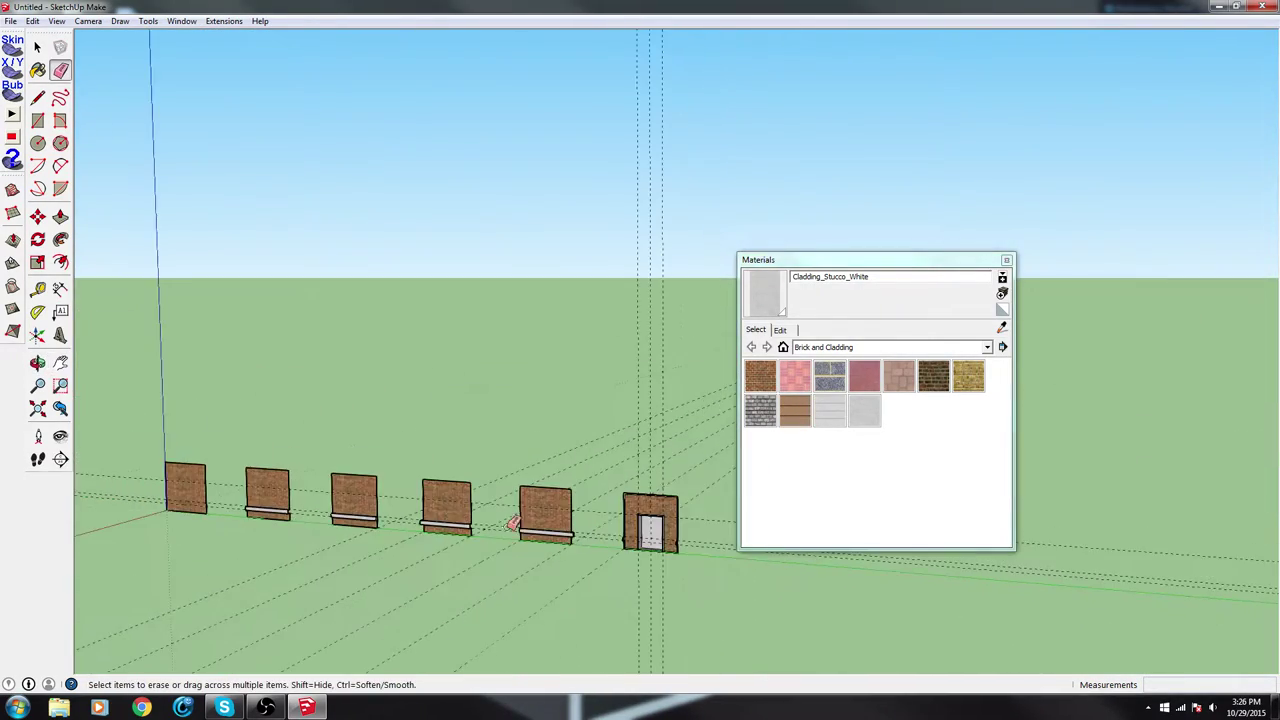
{"action": "key", "text": "space"}
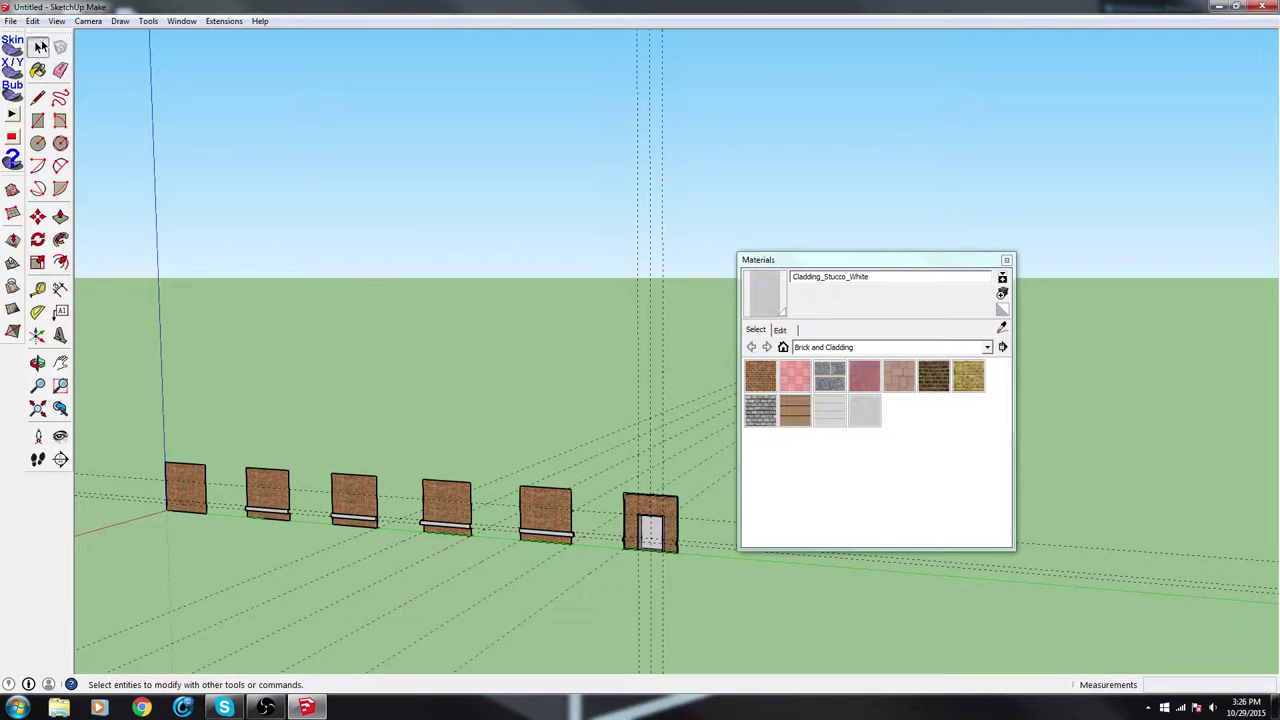
{"action": "middle_click_drag", "start_coordinate": [417, 591], "coordinate": [583, 634]}
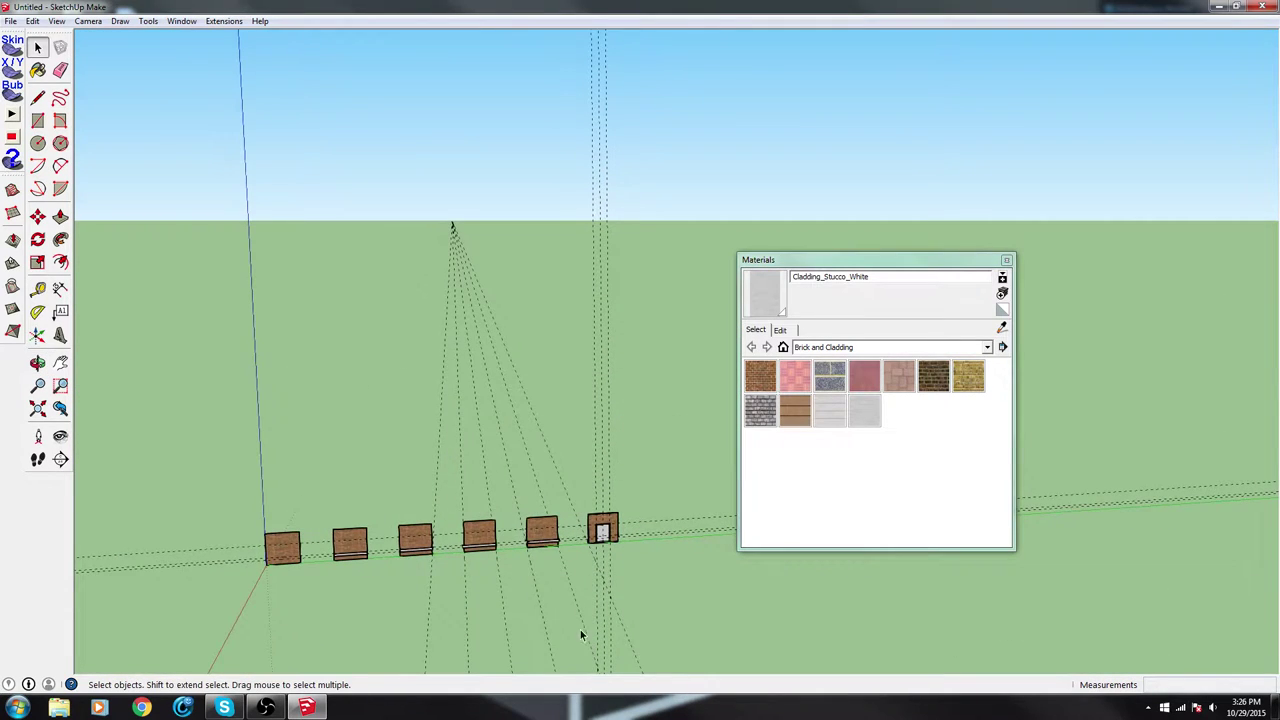
{"action": "scroll", "coordinate": [544, 598], "scroll_direction": "up", "scroll_amount": 2}
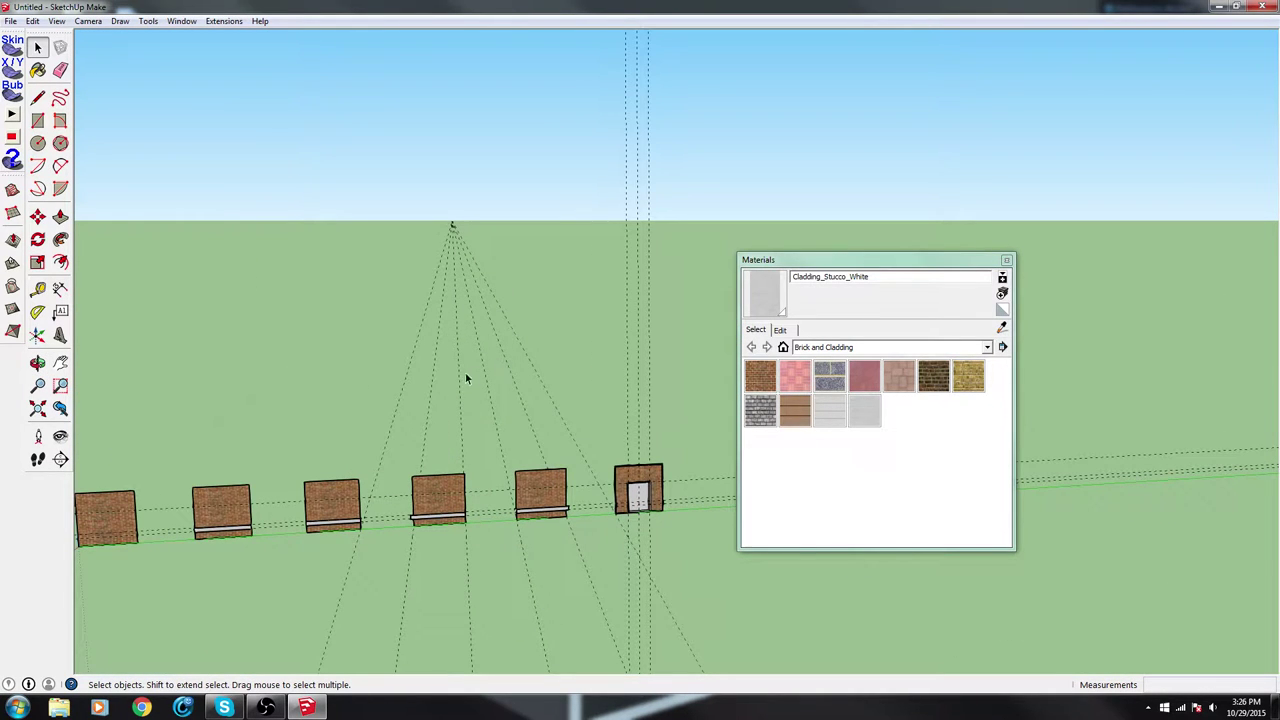
{"action": "scroll", "coordinate": [384, 574], "scroll_direction": "up", "scroll_amount": 1}
{"action": "scroll", "coordinate": [385, 574], "scroll_direction": "up", "scroll_amount": 1}
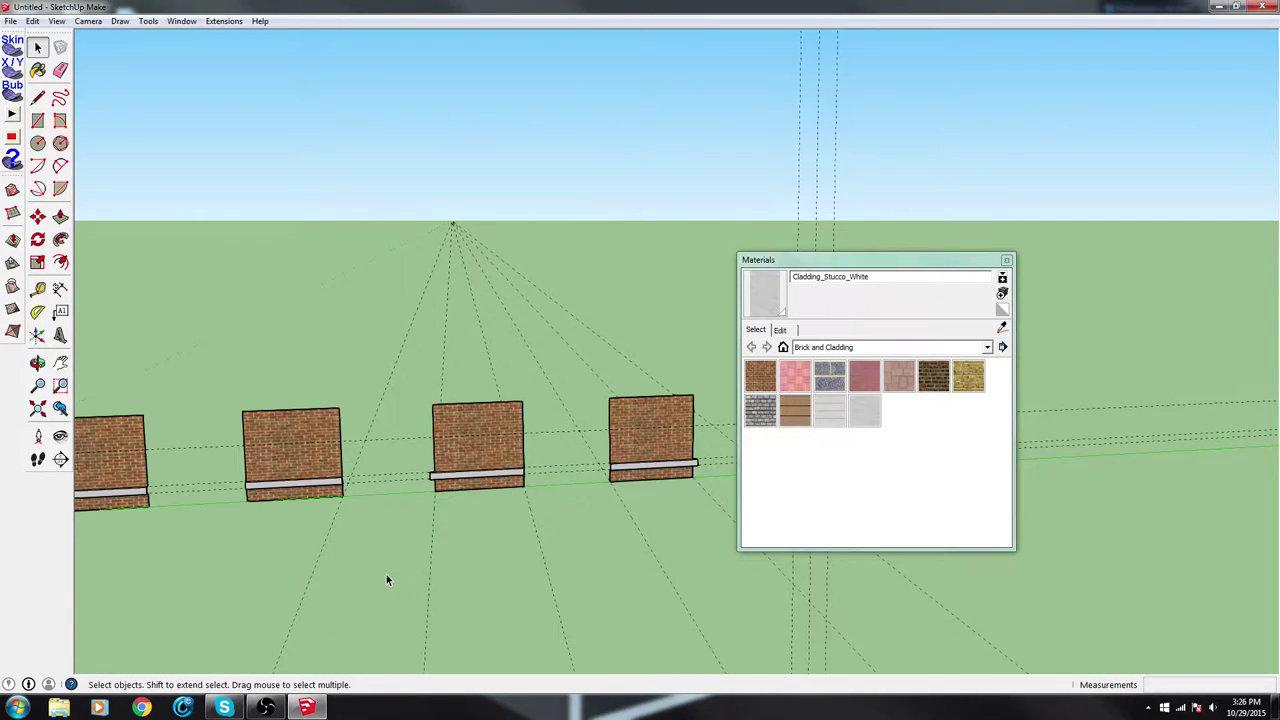
{"action": "middle_click_drag", "start_coordinate": [386, 574], "coordinate": [275, 600]}
{"action": "middle_click_drag", "start_coordinate": [328, 537], "coordinate": [463, 610]}
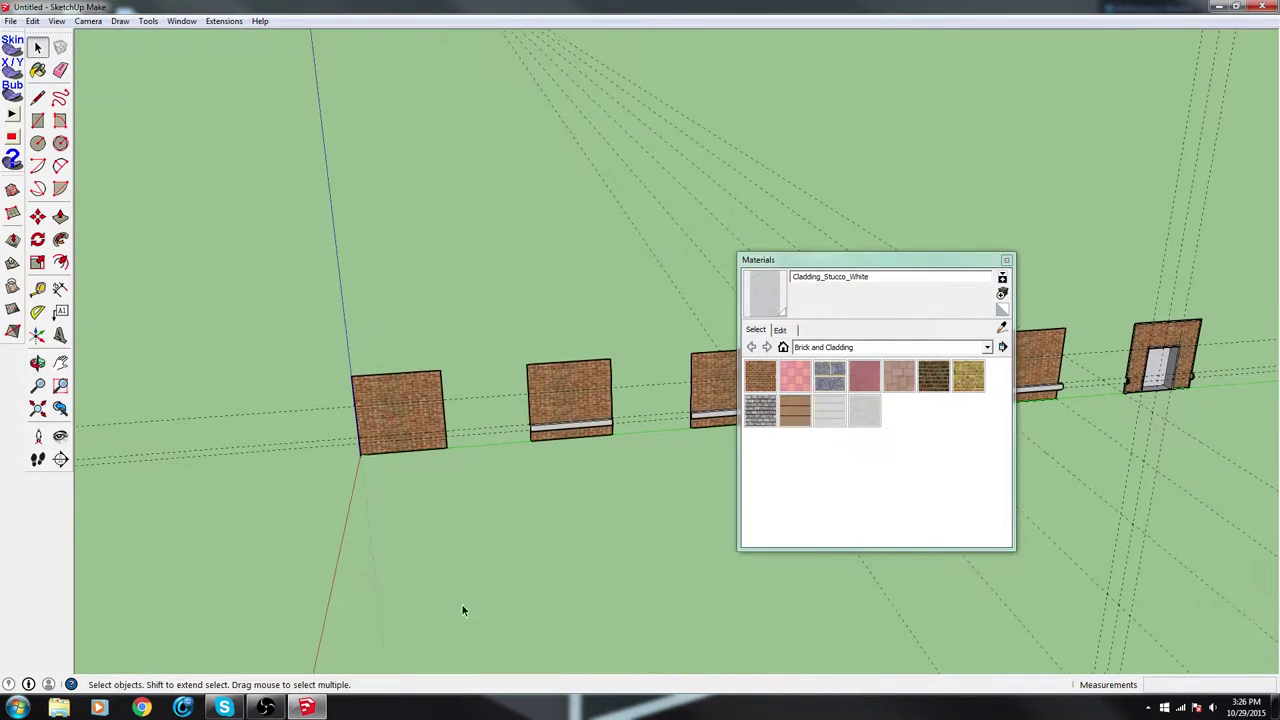
Place guides parallel to the red axis through the first module's far end and, 4 m further along, the second module's far end
{"action": "key", "text": "r"}
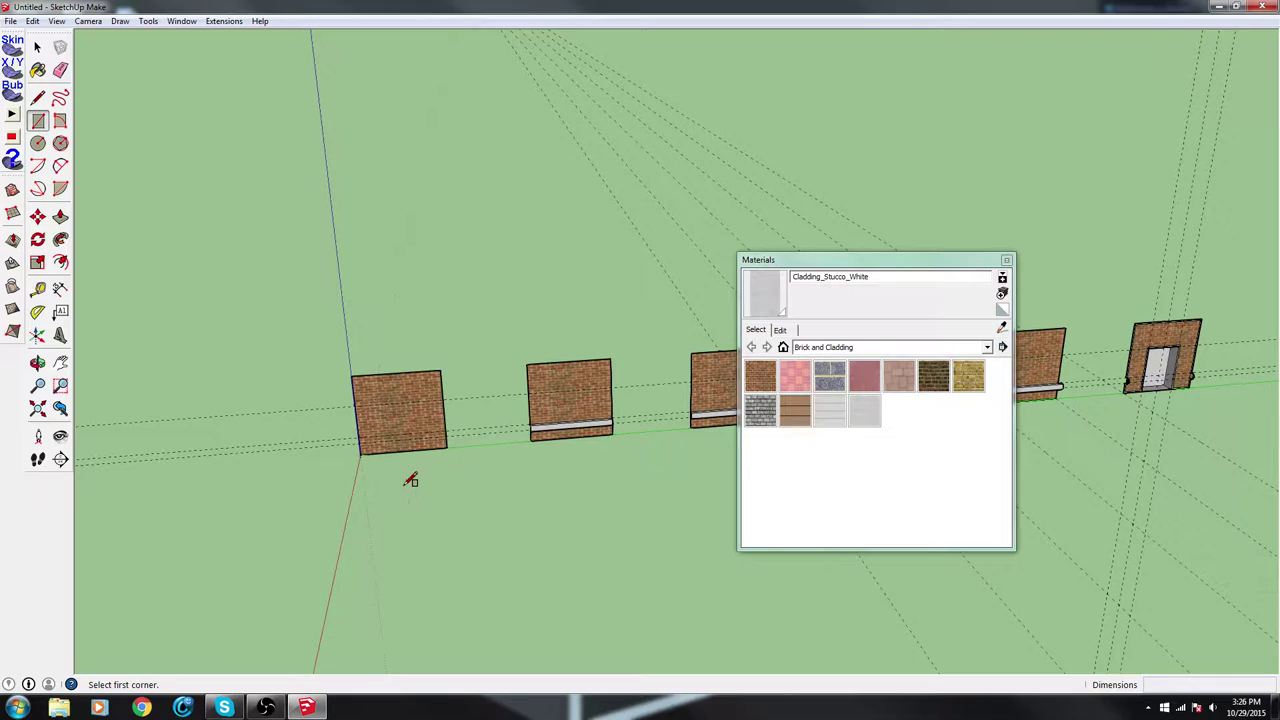
{"action": "key", "text": "t"}
{"action": "left_click", "coordinate": [352, 495]}
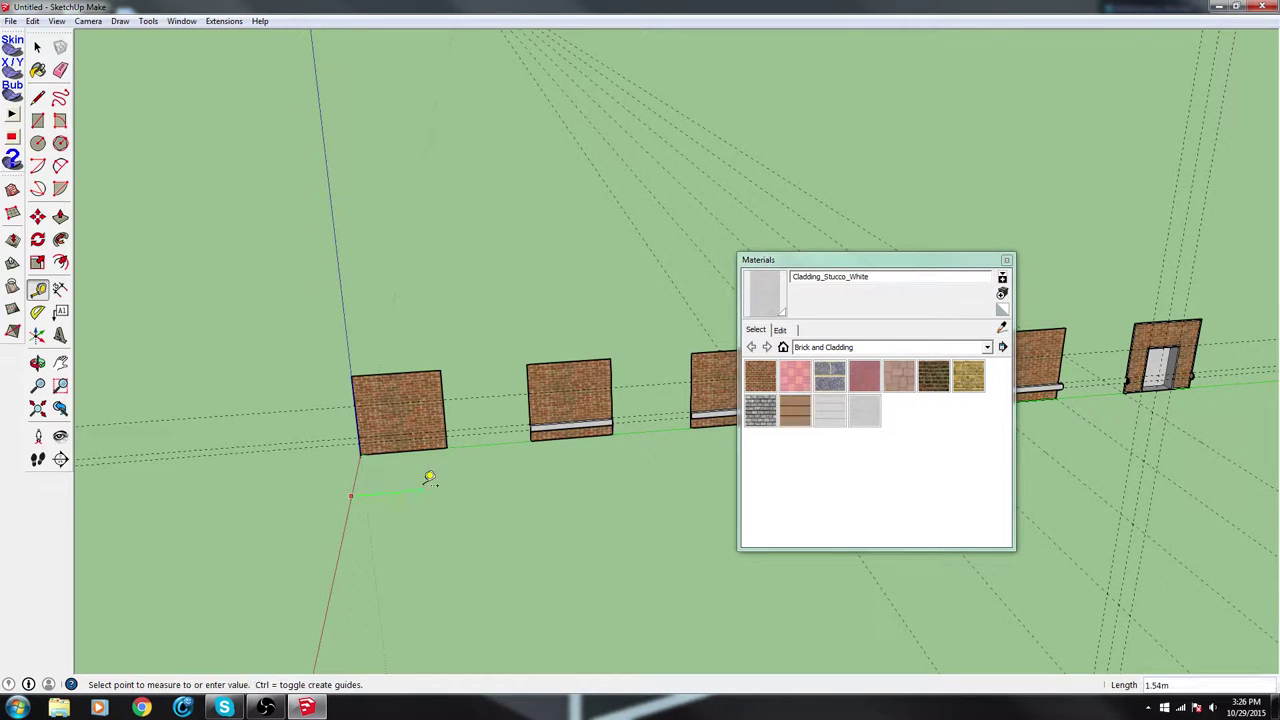
{"action": "type", "text": "2.11m"}
{"action": "key", "text": "Return"}
{"action": "left_click", "coordinate": [444, 520]}
{"action": "type", "text": "4.00m"}
{"action": "key", "text": "Return"}
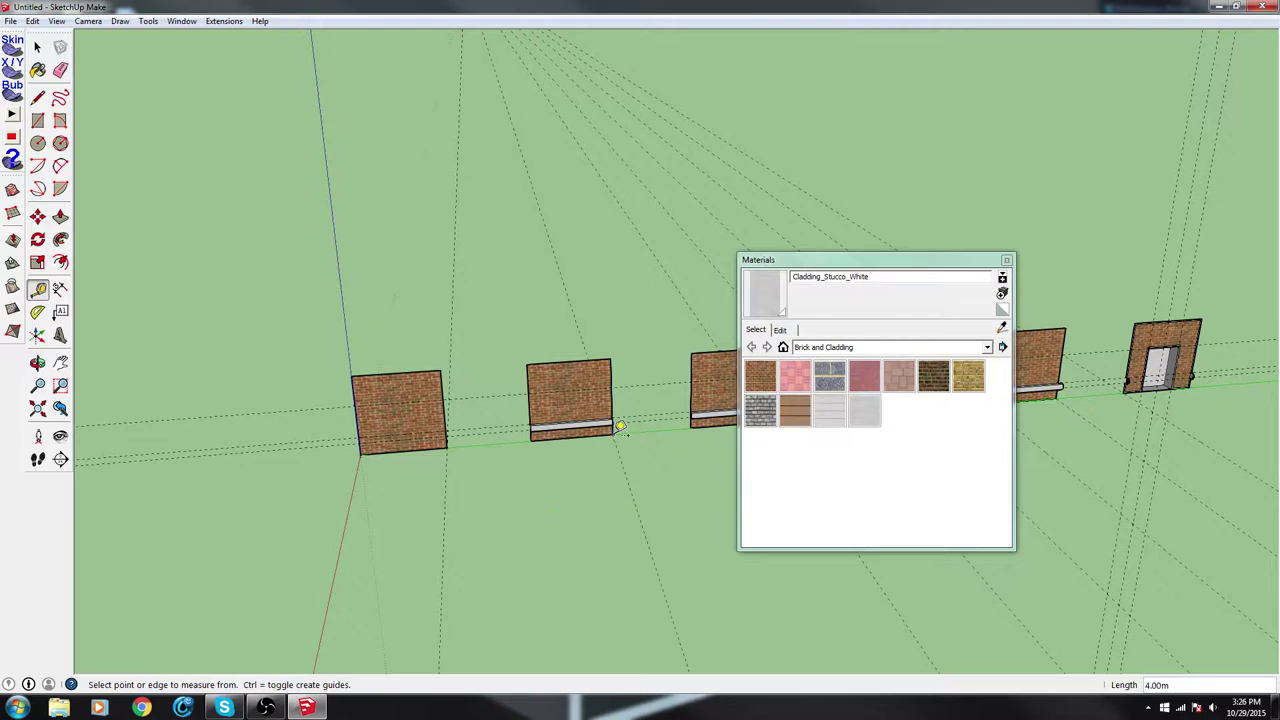
Add guides parallel to the red axis through the near ends of the second and third wall modules
{"action": "left_click", "coordinate": [628, 485]}
{"action": "left_click", "coordinate": [540, 437]}
{"action": "middle_click_drag", "start_coordinate": [697, 517], "coordinate": [470, 513], "text": "shift"}
{"action": "left_click", "coordinate": [391, 472]}
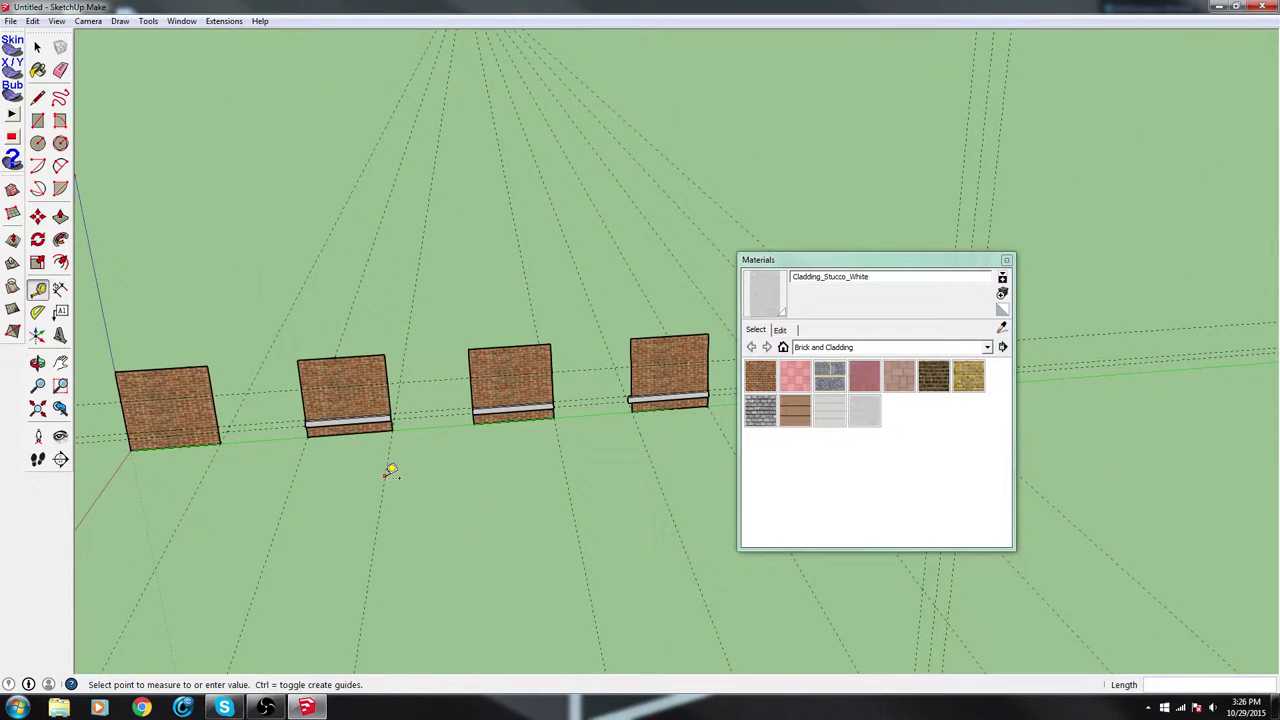
{"action": "left_click", "coordinate": [478, 414]}
Place a guide 1 m in front of the first wall module, parallel to its base edge
{"action": "middle_click_drag", "start_coordinate": [692, 460], "coordinate": [511, 420]}
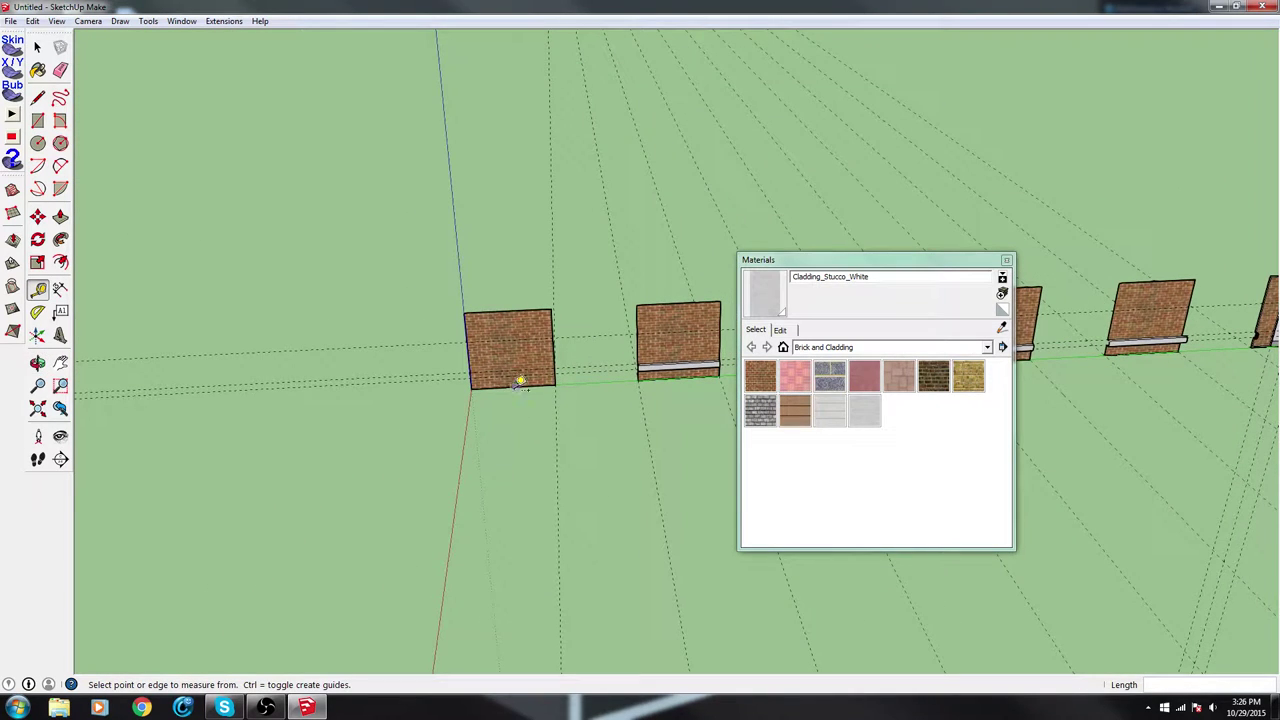
{"action": "middle_click_drag", "start_coordinate": [378, 506], "coordinate": [645, 453]}
{"action": "left_click", "coordinate": [610, 436]}
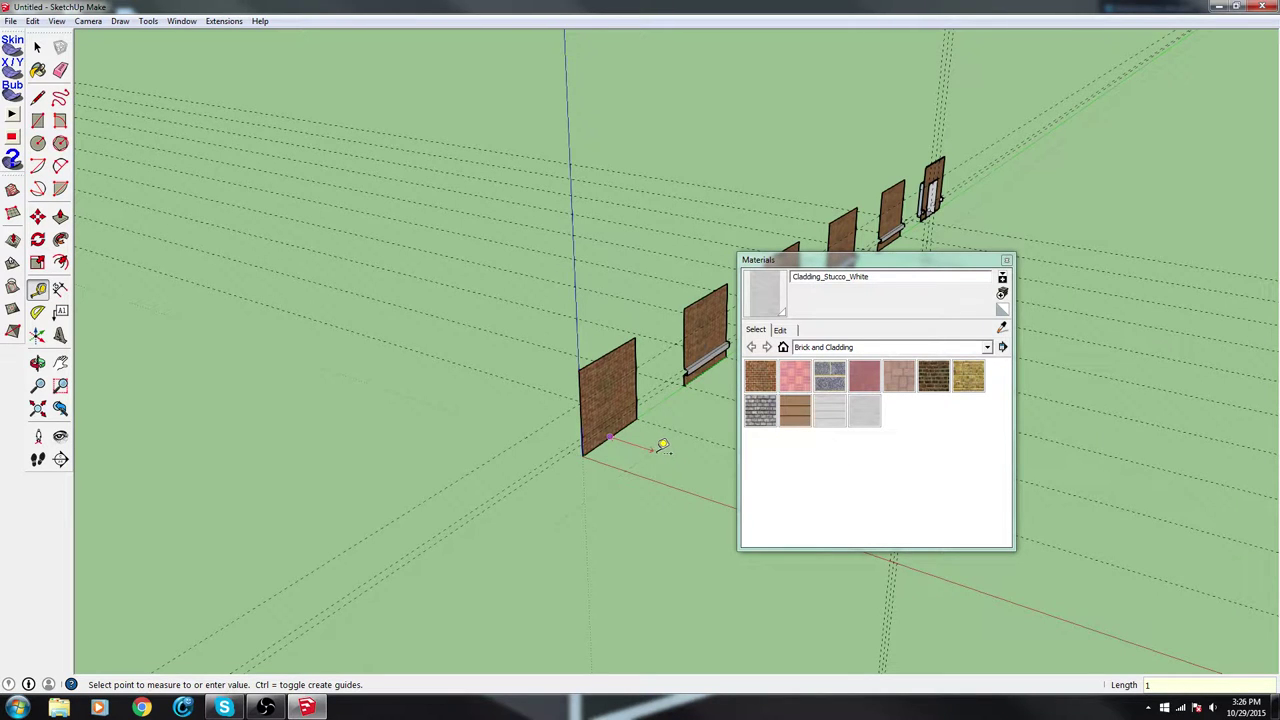
{"action": "middle_click_drag", "start_coordinate": [657, 463], "coordinate": [400, 480]}
Draw a ground rectangle from the 1 m guide across the first module's width and reverse its face
{"action": "key", "text": "r"}
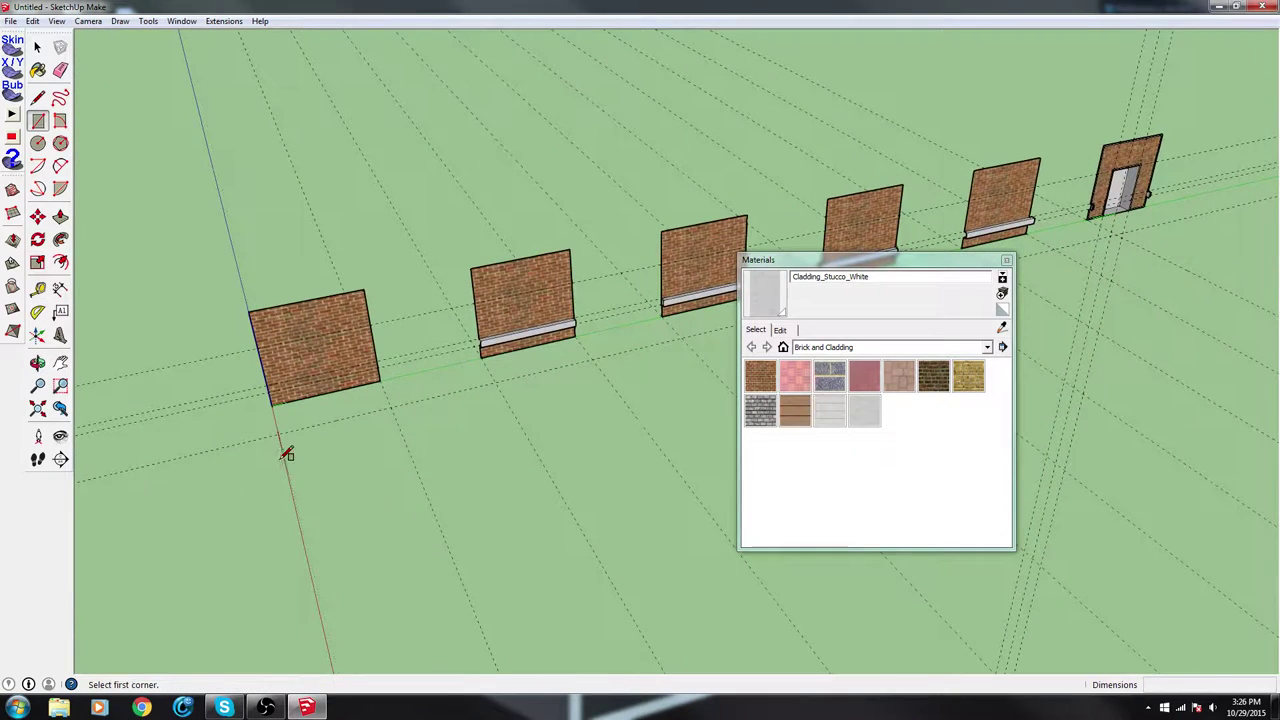
{"action": "left_click", "coordinate": [280, 433]}
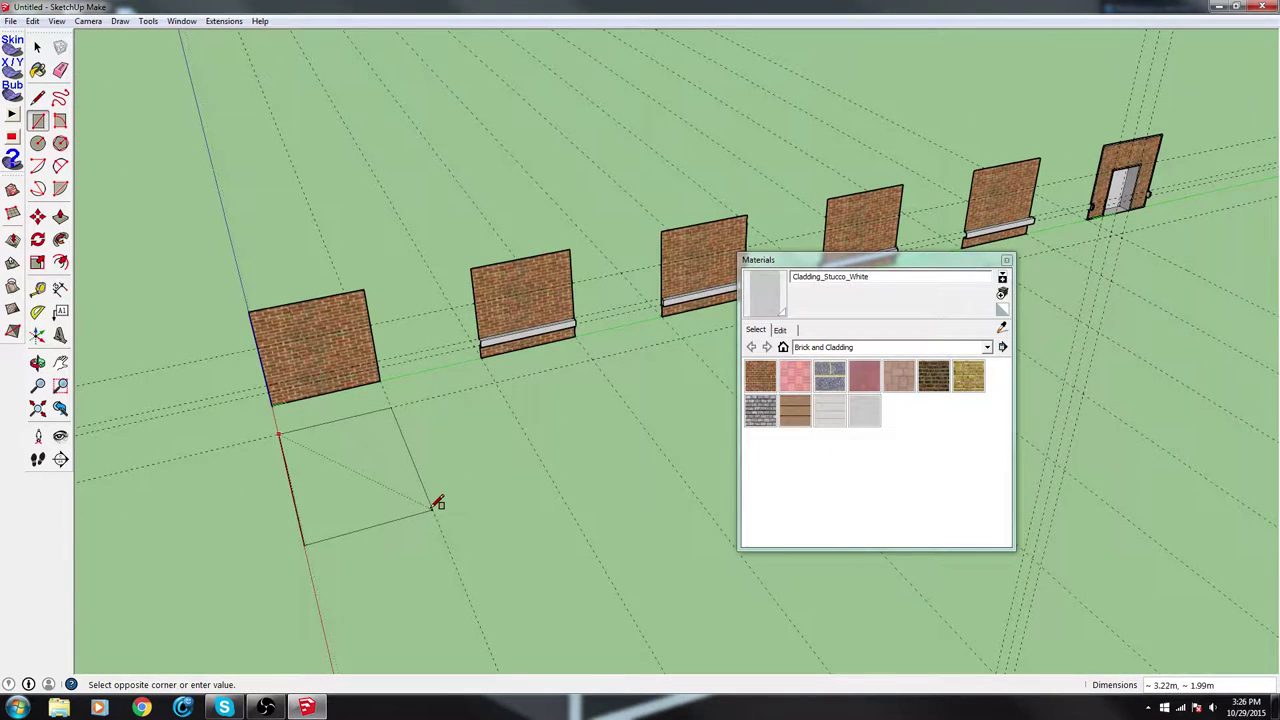
{"action": "left_click", "coordinate": [437, 504]}
{"action": "middle_click_drag", "start_coordinate": [403, 471], "coordinate": [427, 318]}
{"action": "left_click", "coordinate": [37, 47]}
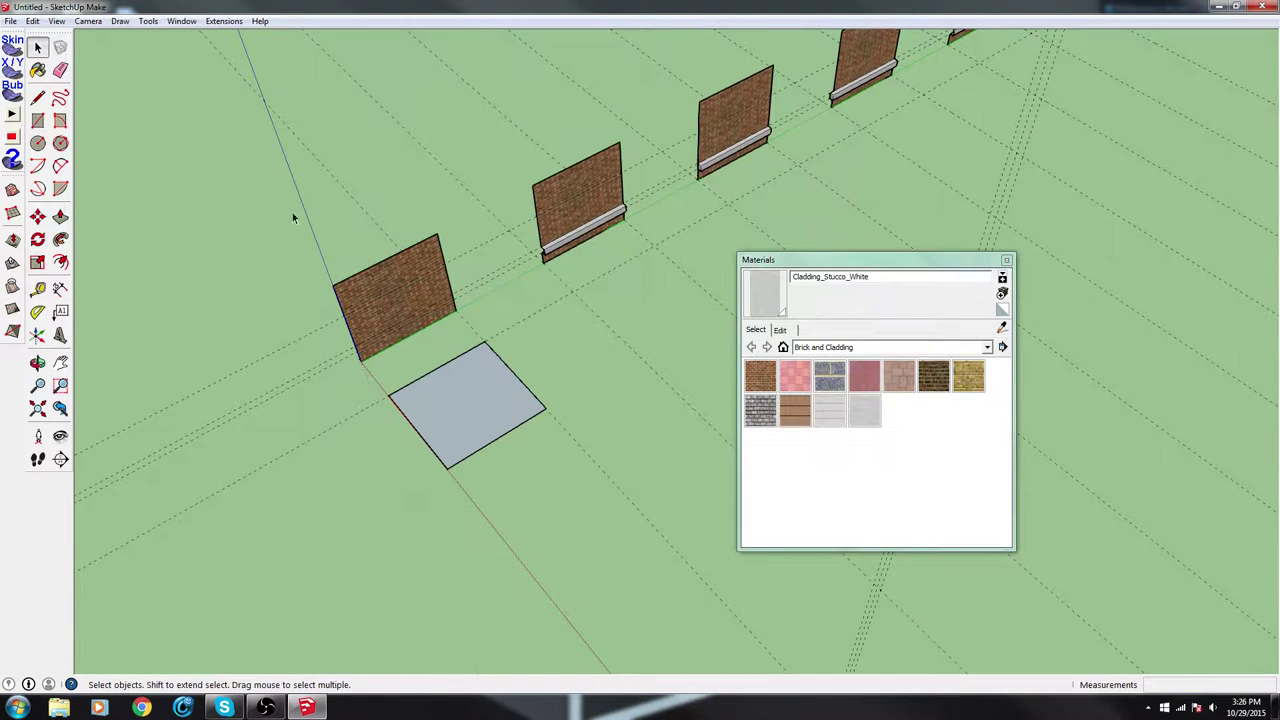
{"action": "right_click", "coordinate": [479, 390]}
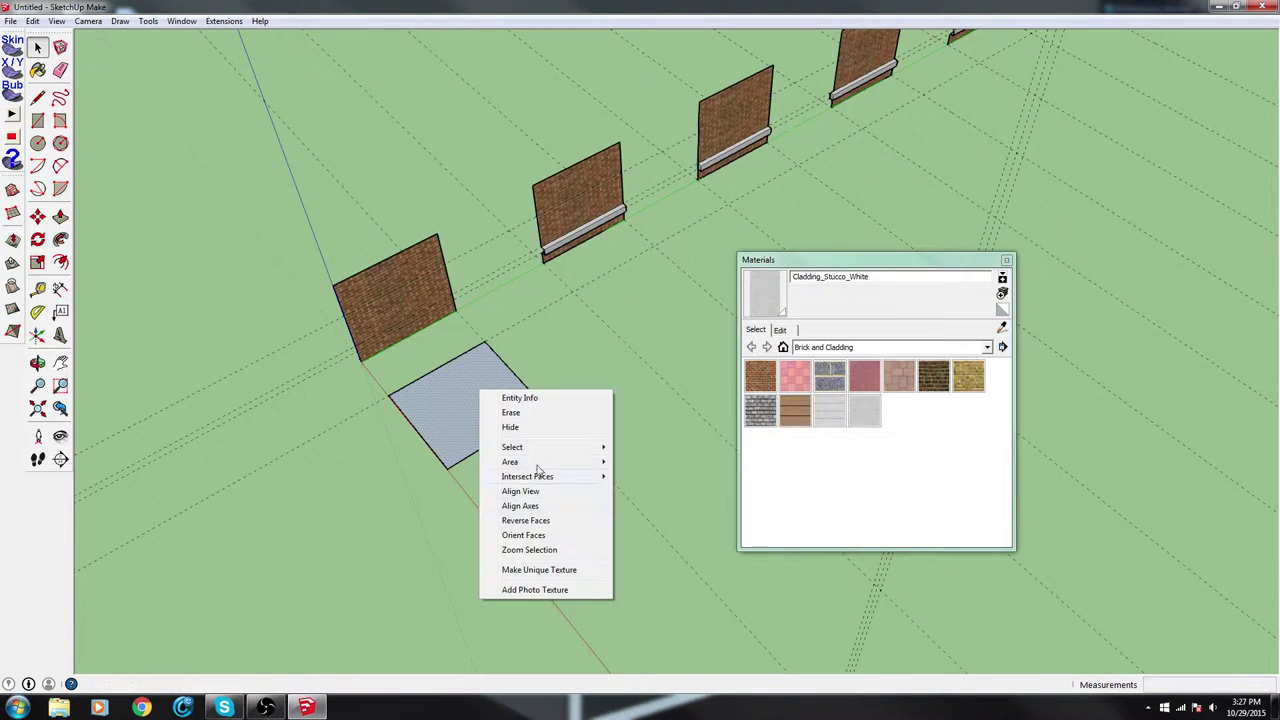
{"action": "left_click", "coordinate": [533, 521]}
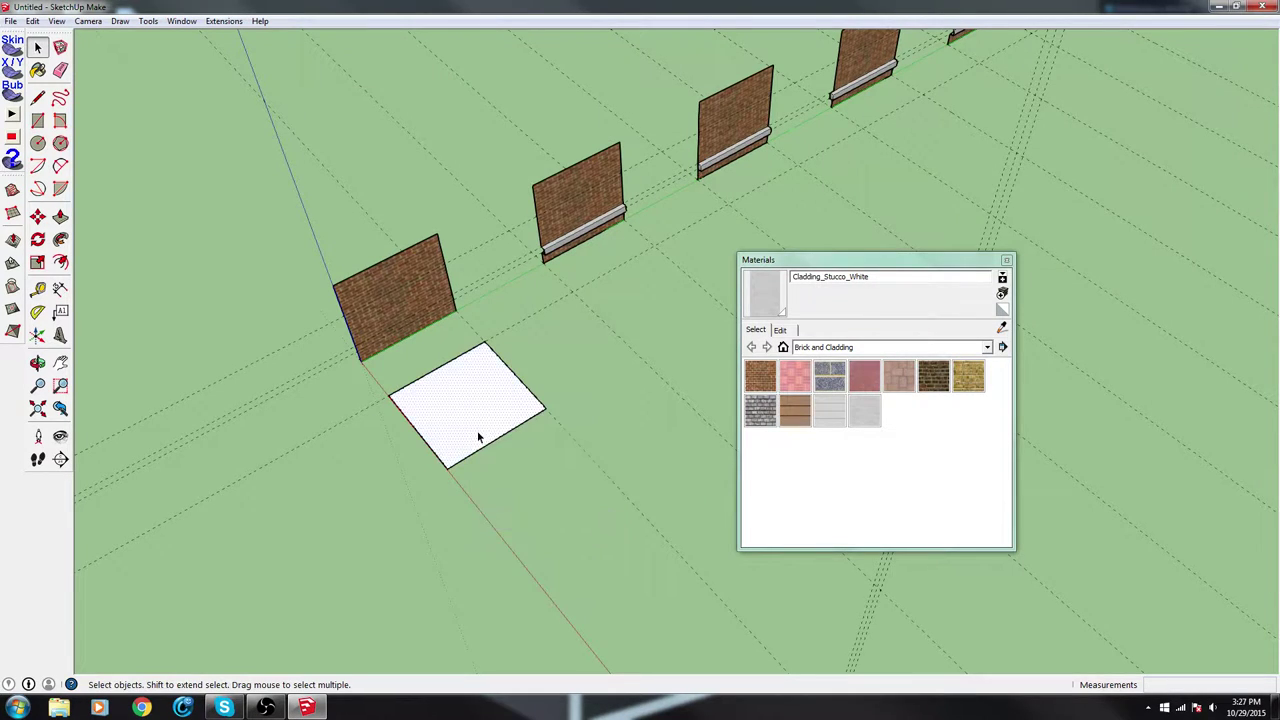
Switch the material library to the Stone collection for the ground rectangle
{"action": "scroll", "coordinate": [477, 430], "scroll_direction": "up", "scroll_amount": 4}
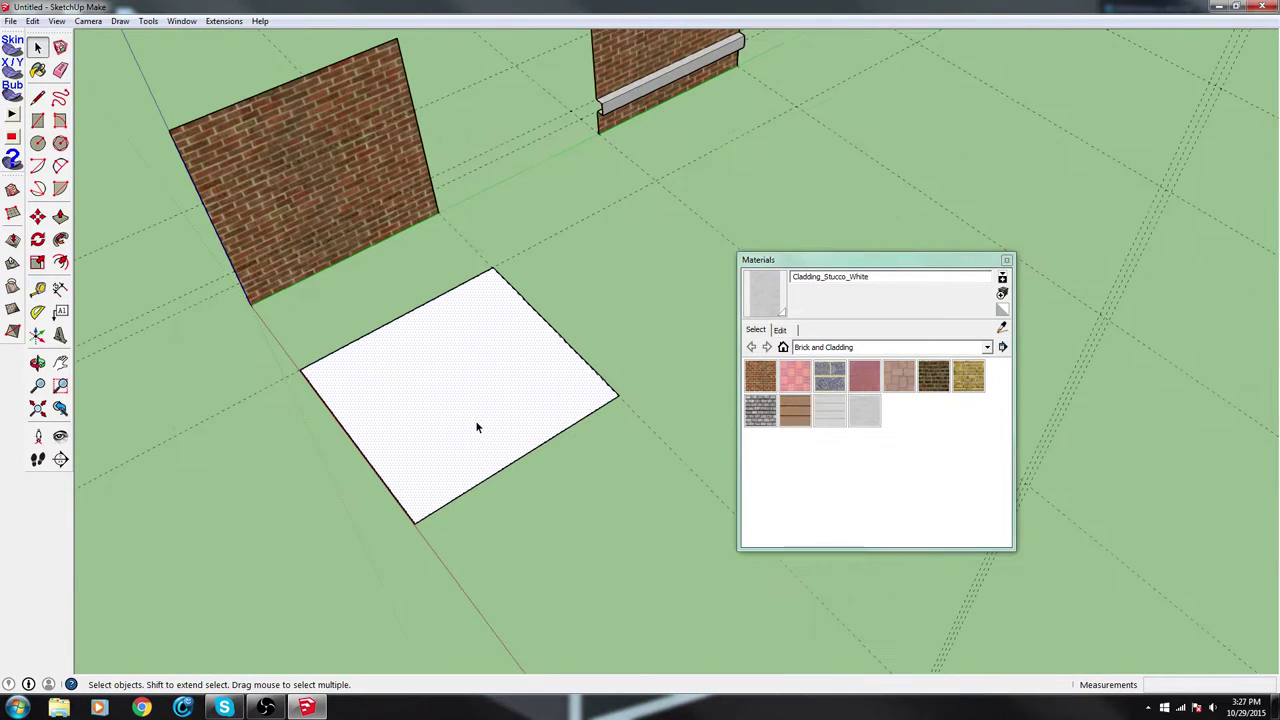
{"action": "left_click", "coordinate": [848, 348]}
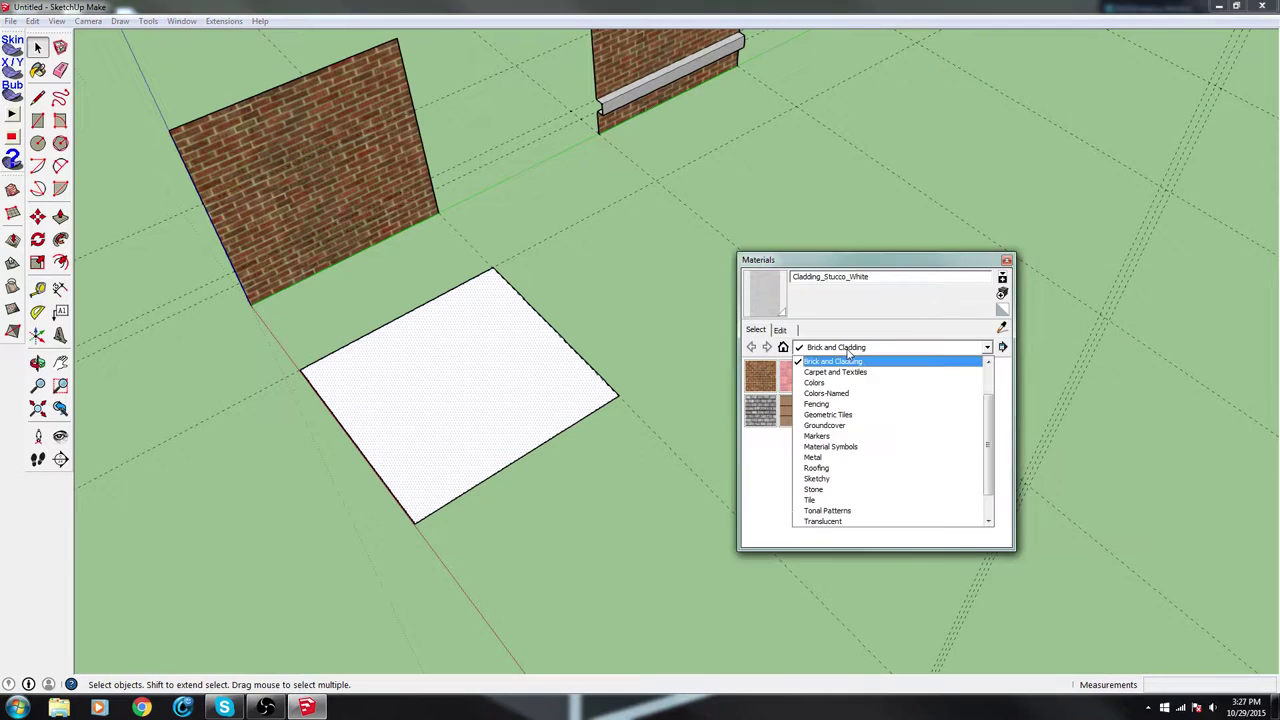
{"action": "left_click", "coordinate": [856, 490]}
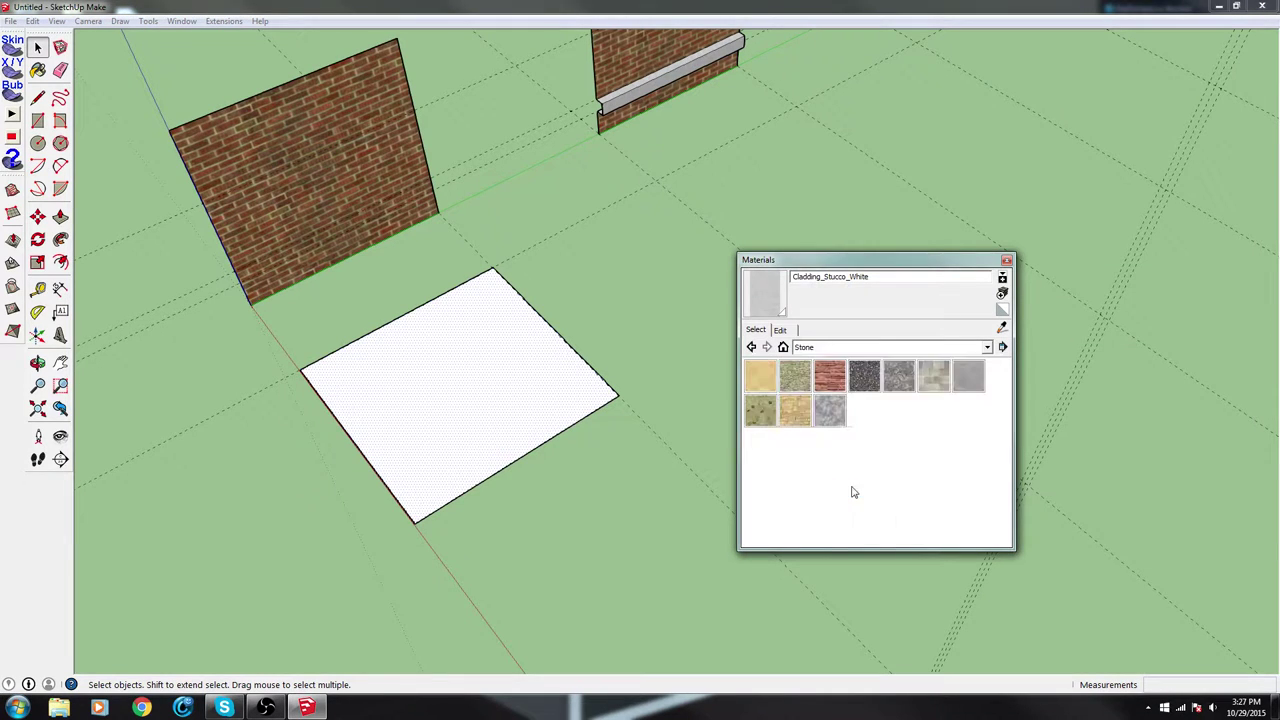
Try Stone_Masonry_Multi on the ground rectangle in front of the first wall module
{"action": "left_click", "coordinate": [829, 410]}
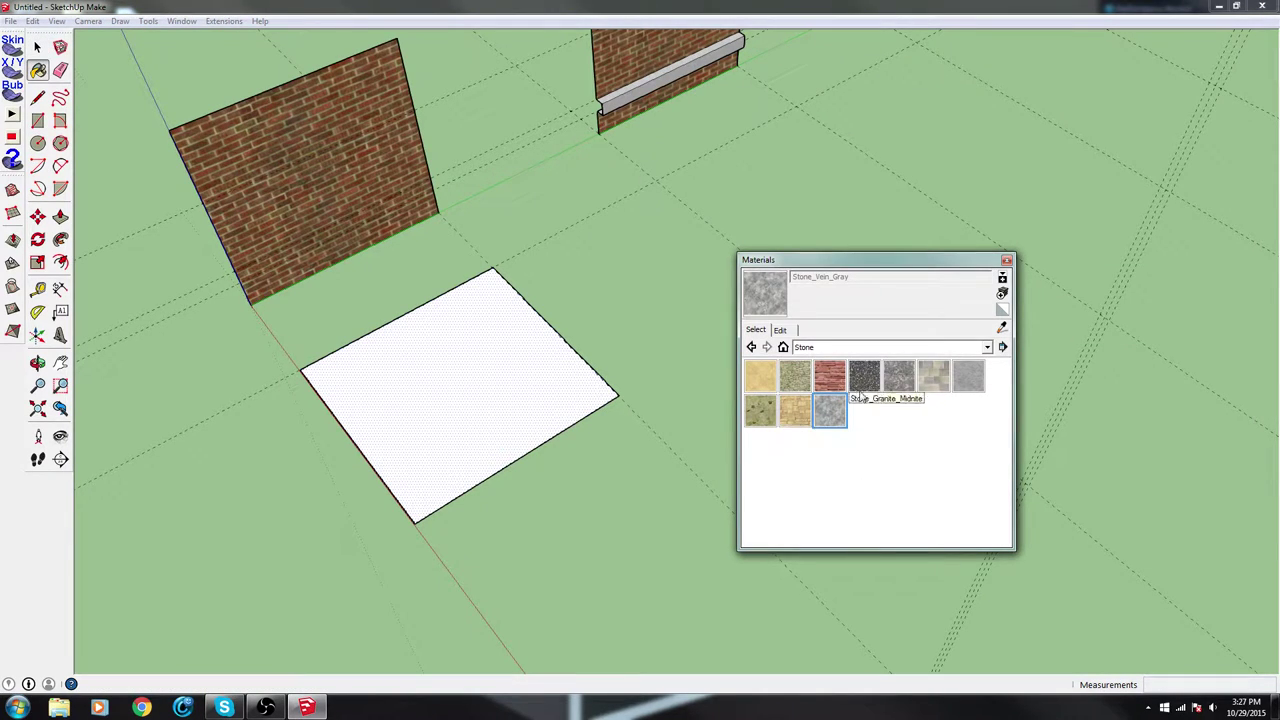
{"action": "left_click", "coordinate": [936, 376]}
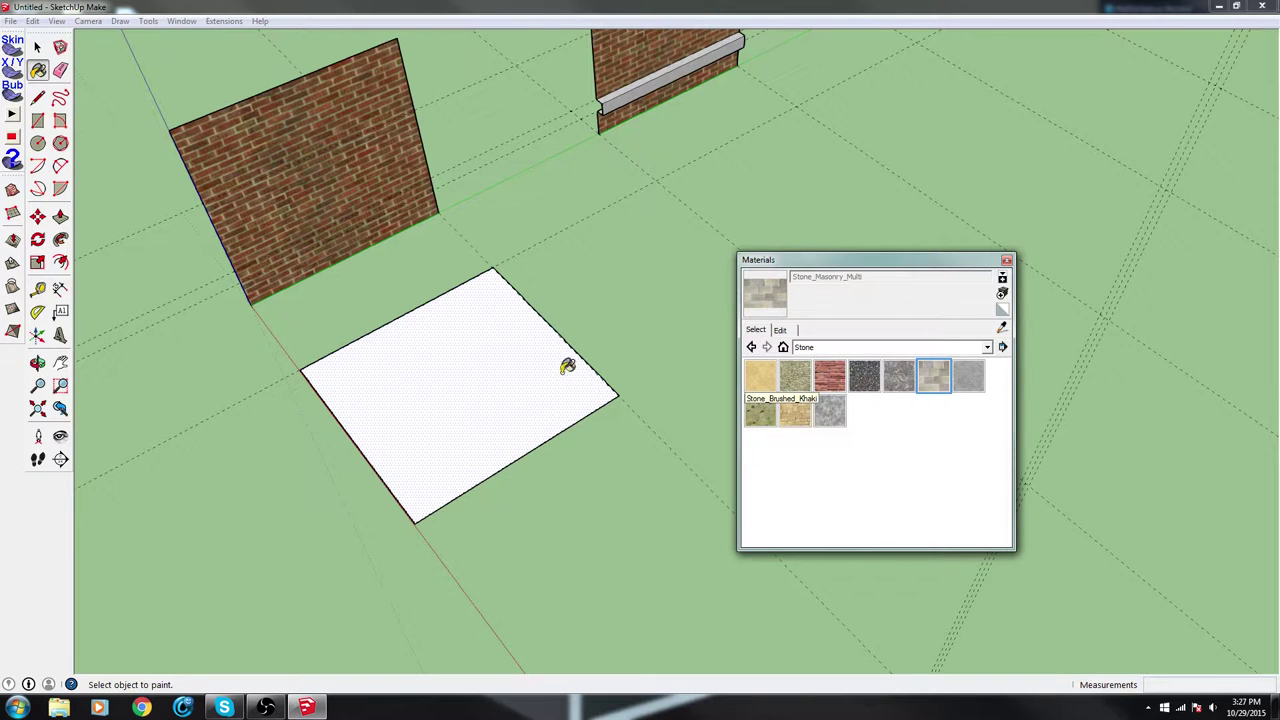
{"action": "left_click", "coordinate": [493, 385]}
{"action": "scroll", "coordinate": [478, 415], "scroll_direction": "up", "scroll_amount": 2}
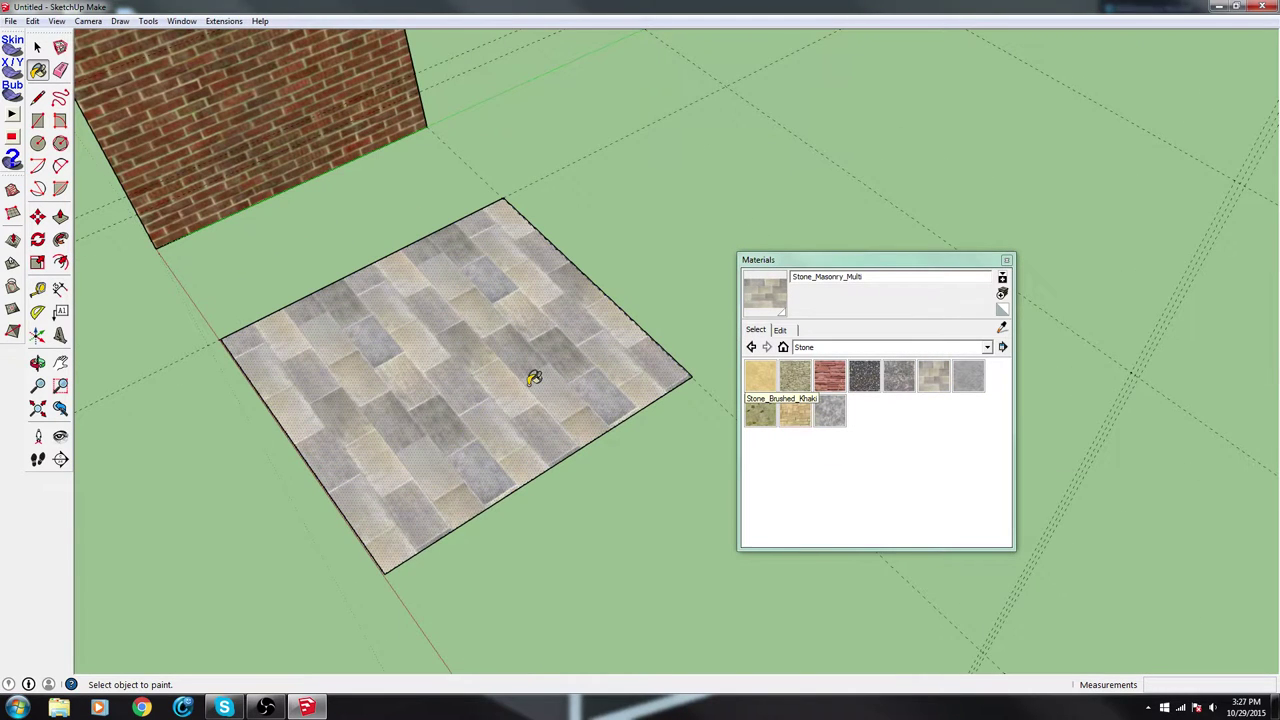
{"action": "middle_click_drag", "start_coordinate": [534, 377], "coordinate": [400, 377]}
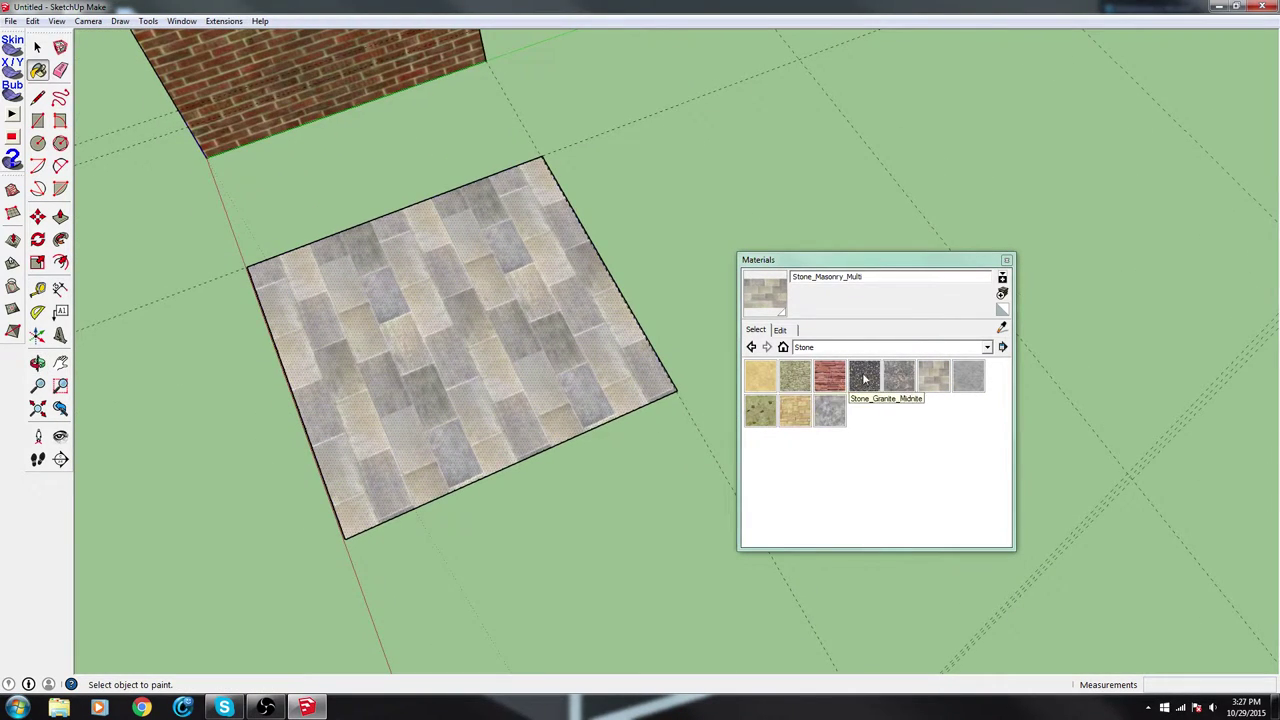
Paint the ground rectangle with Stone_Granite_Midnite
{"action": "left_click", "coordinate": [865, 378]}
{"action": "left_click", "coordinate": [506, 354]}
{"action": "mouse_move", "coordinate": [569, 397]}
{"action": "middle_mouse_down"}
{"action": "mouse_move", "coordinate": [551, 263]}
{"action": "mouse_move", "coordinate": [660, 362]}
{"action": "mouse_move", "coordinate": [249, 249]}
{"action": "middle_mouse_up"}
{"action": "scroll", "coordinate": [250, 247], "scroll_direction": "down", "scroll_amount": 2}
{"action": "mouse_move", "coordinate": [360, 329]}
{"action": "middle_mouse_down"}
{"action": "mouse_move", "coordinate": [548, 200]}
{"action": "mouse_move", "coordinate": [437, 371]}
{"action": "mouse_move", "coordinate": [768, 355]}
{"action": "mouse_move", "coordinate": [514, 398]}
{"action": "middle_mouse_up"}
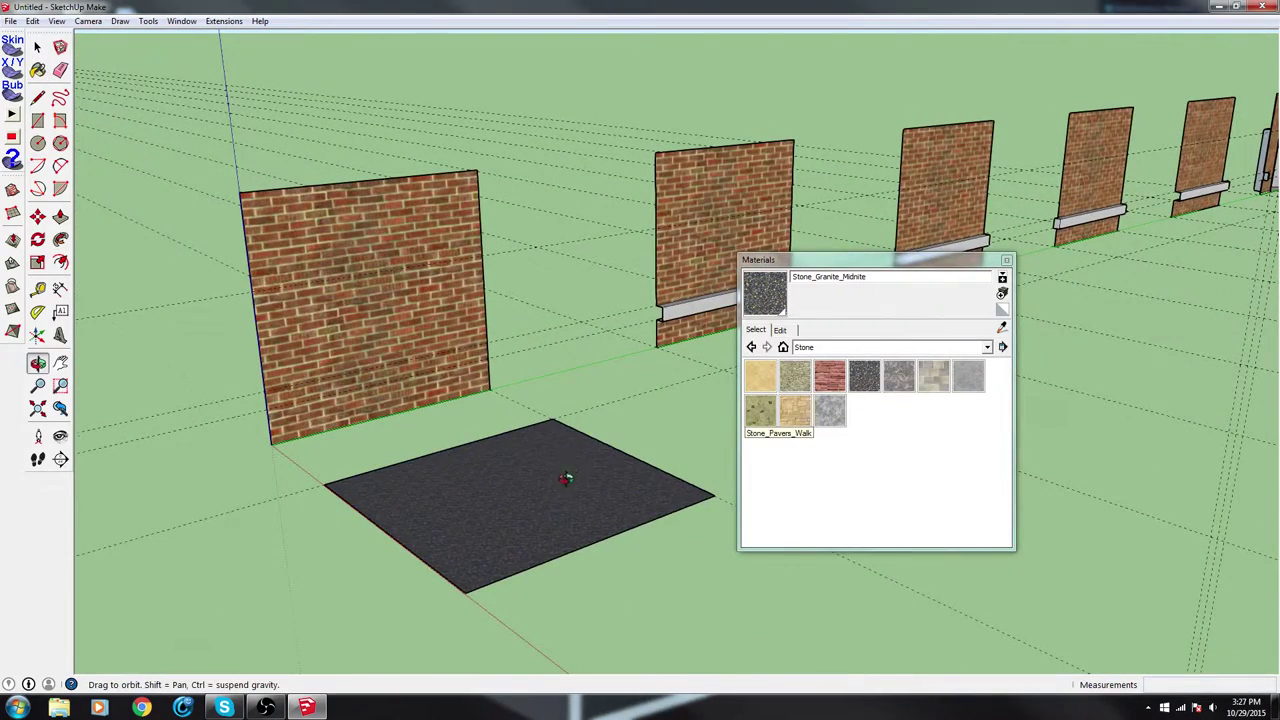
Place guides 0.4 m inside the granite rectangle's edge nearest the wall and inside its opposite edge
{"action": "middle_click_drag", "start_coordinate": [563, 477], "coordinate": [611, 471]}
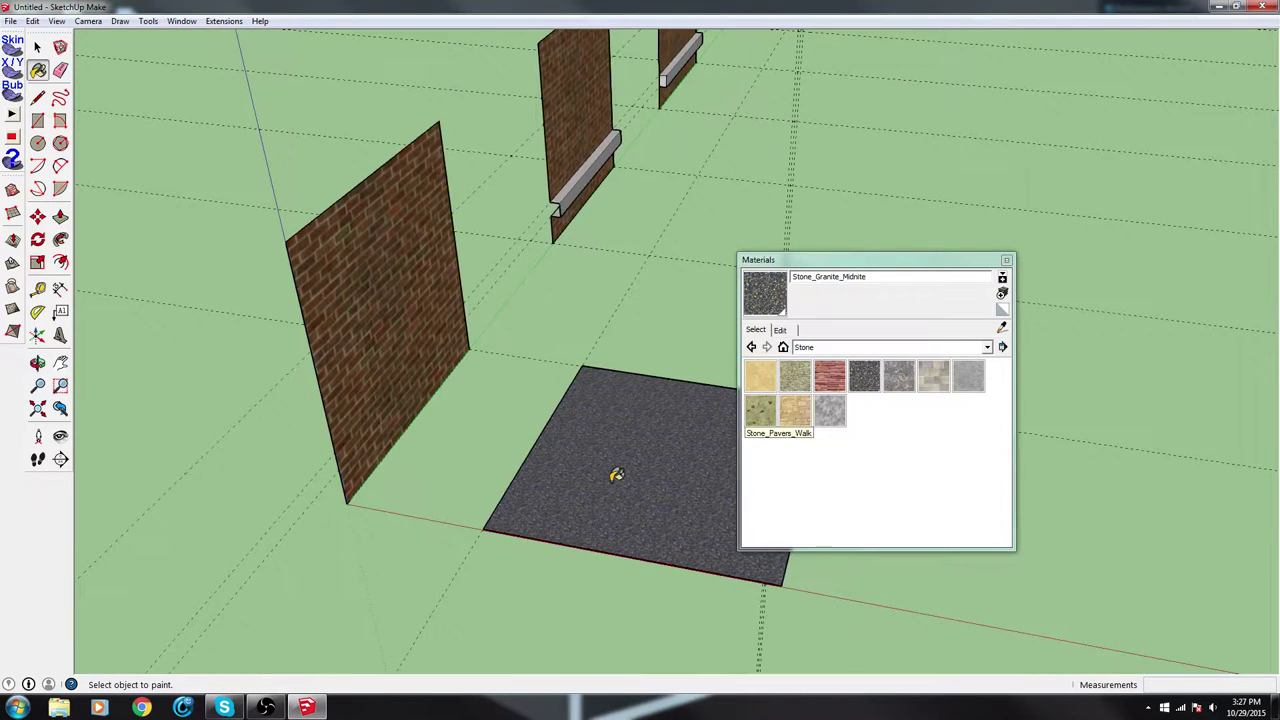
{"action": "key", "text": "t"}
{"action": "left_click", "coordinate": [546, 431]}
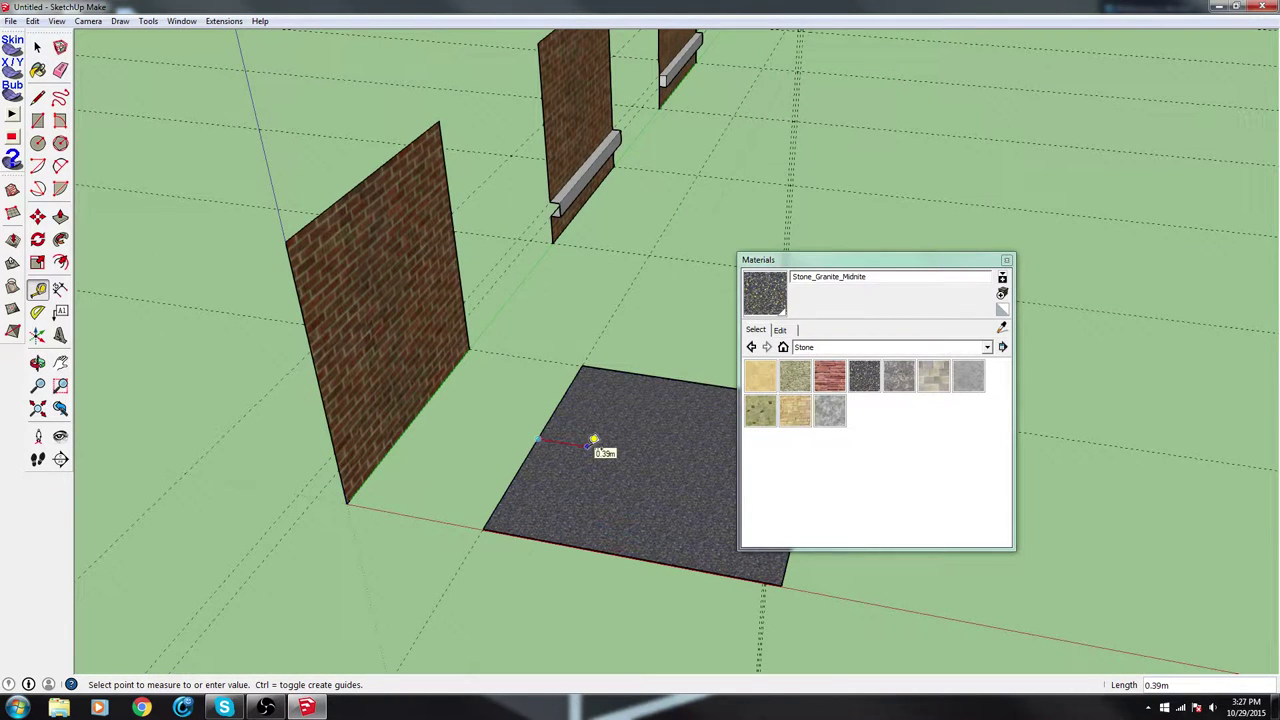
{"action": "type", "text": ".4"}
{"action": "key", "text": "Return"}
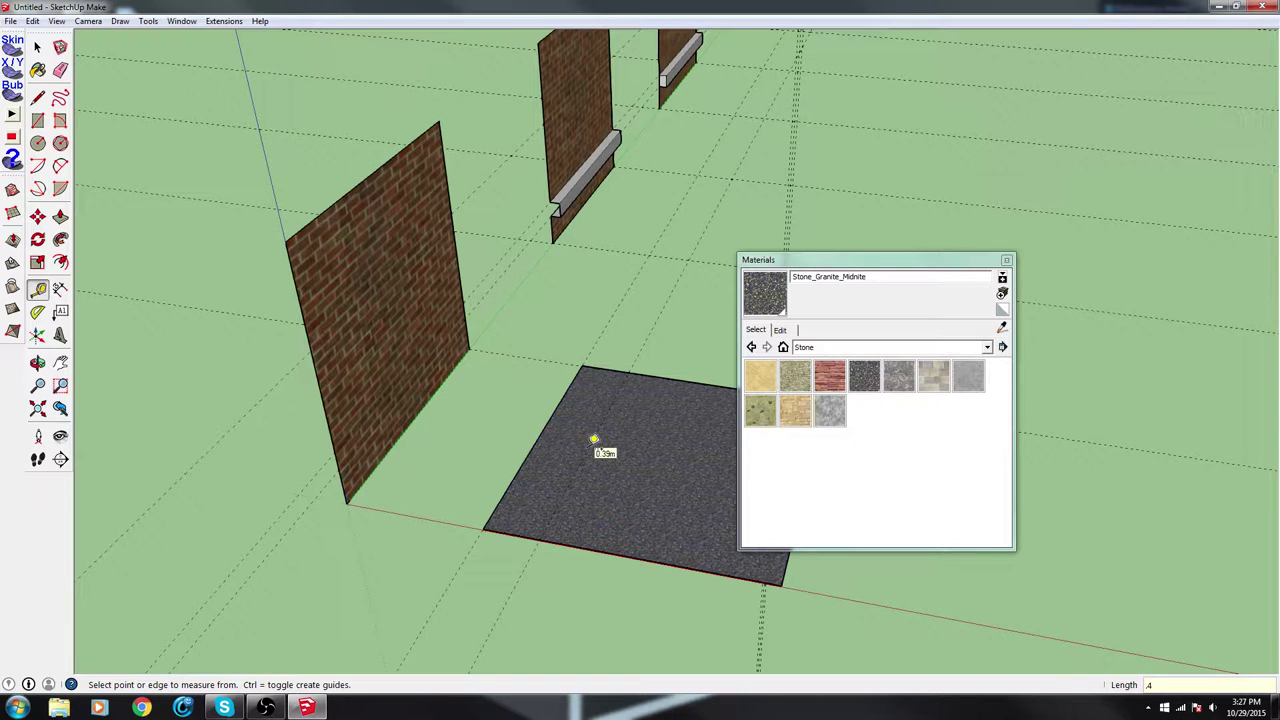
{"action": "middle_click_drag", "start_coordinate": [594, 440], "coordinate": [545, 407]}
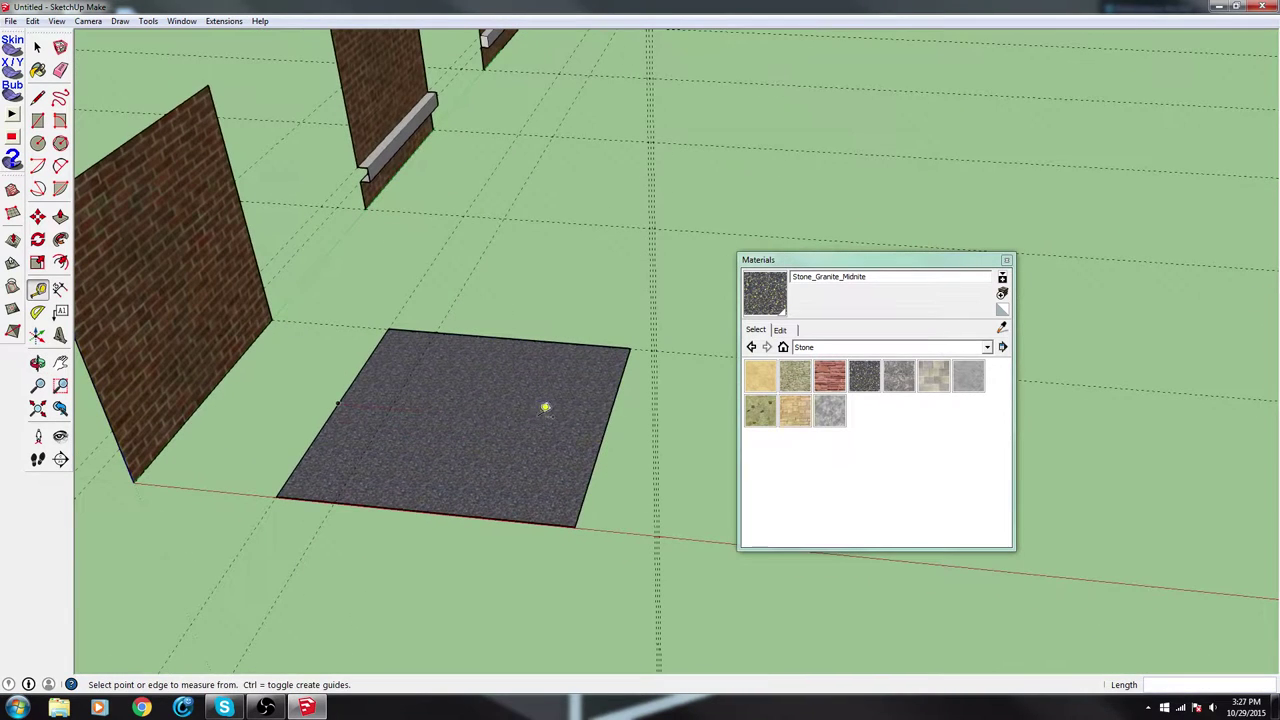
{"action": "left_click", "coordinate": [611, 414]}
{"action": "type", "text": ".4"}
{"action": "key", "text": "Return"}
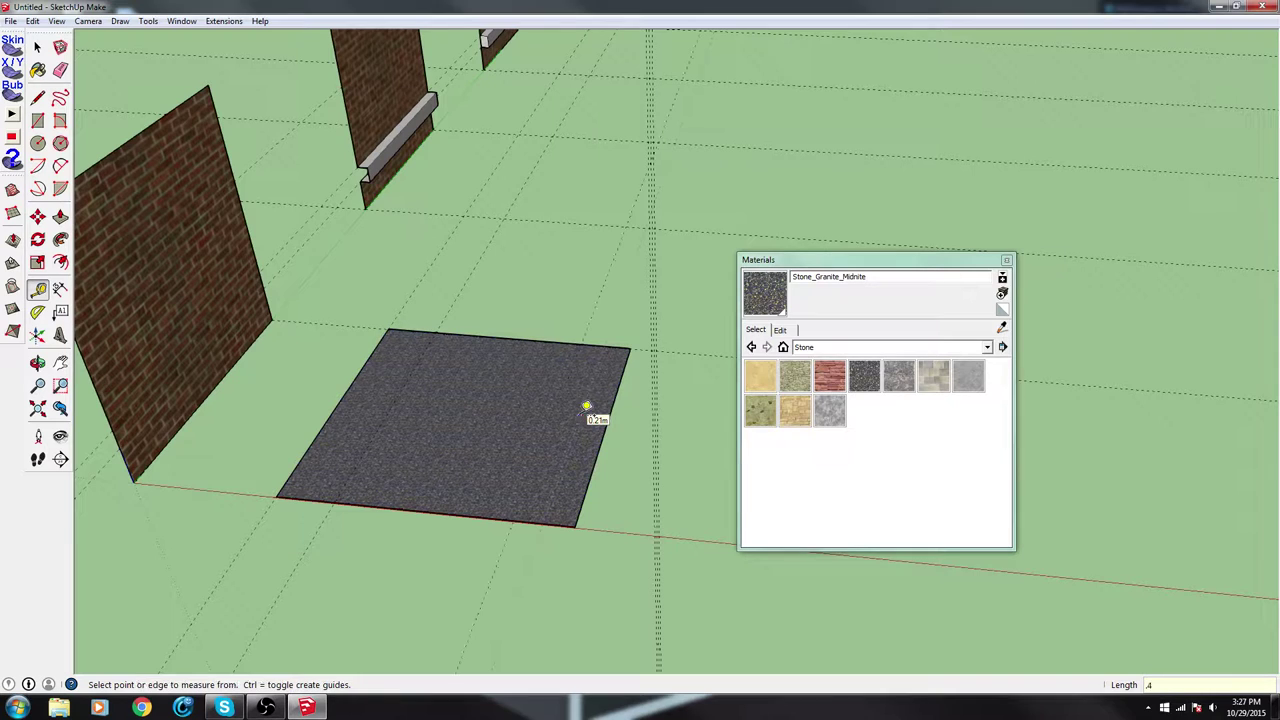
Draw a 2 m line along the guide nearest the wall to split the granite rectangle
{"action": "scroll", "coordinate": [510, 360], "scroll_direction": "up", "scroll_amount": 2}
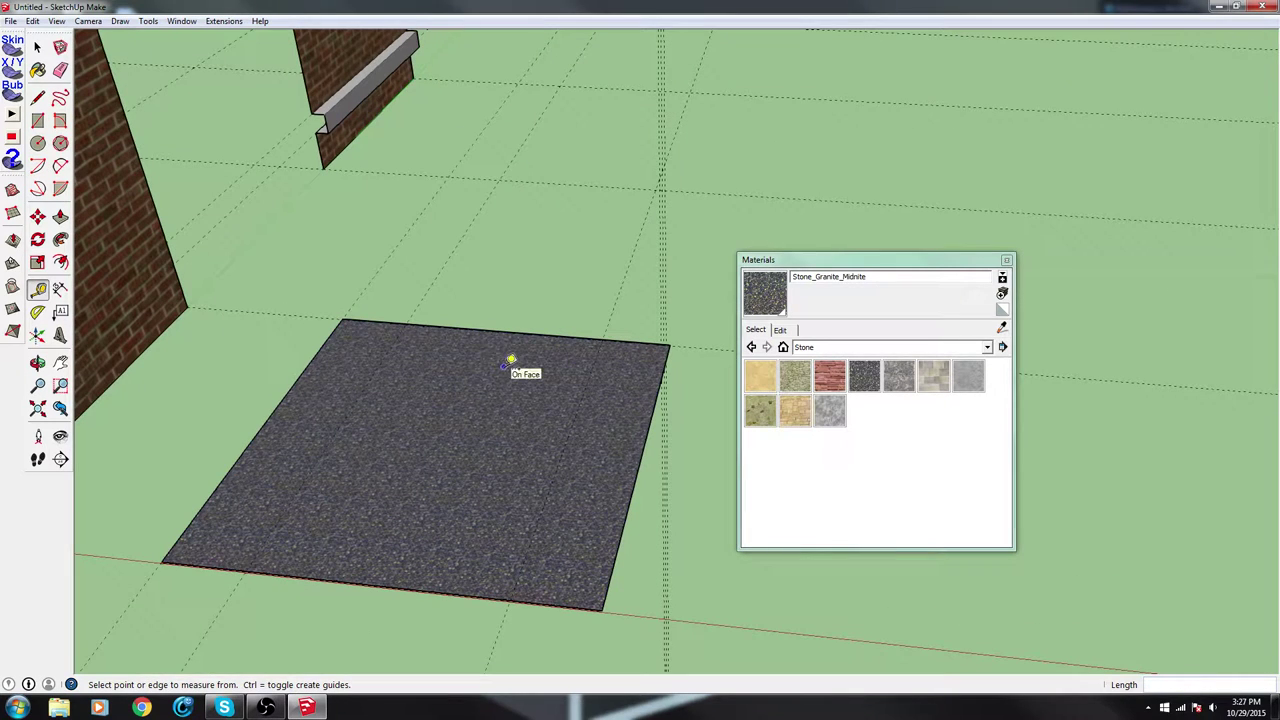
{"action": "key", "text": "l"}
{"action": "left_click", "coordinate": [405, 324]}
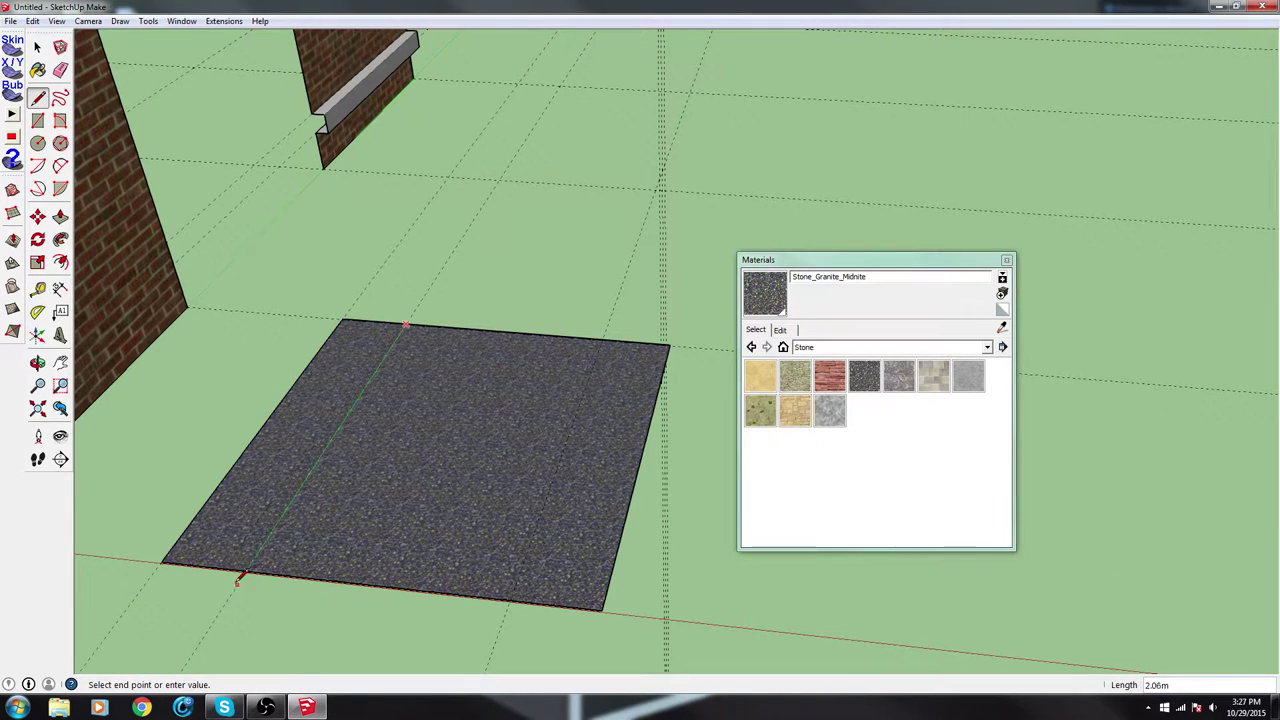
{"action": "left_click", "coordinate": [259, 564]}
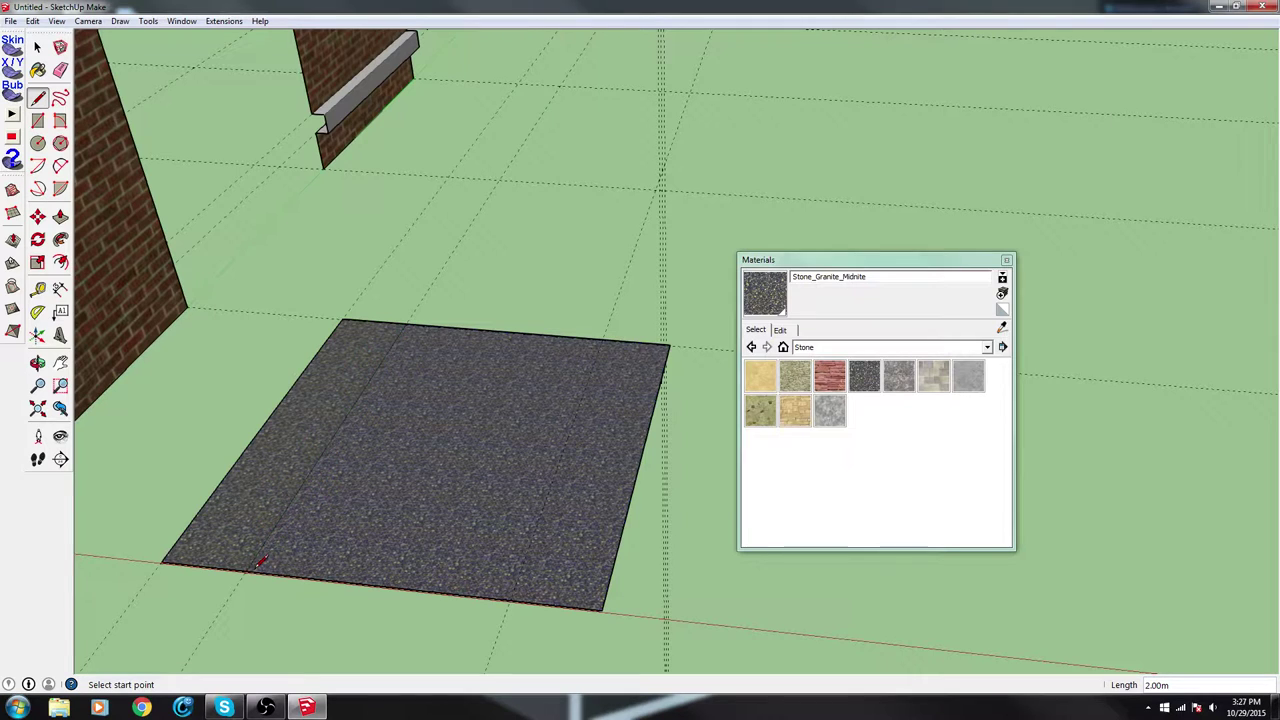
Try to split off the granite strip farthest from the wall with a line and start raising it with Push/Pull
{"action": "left_click", "coordinate": [603, 340]}
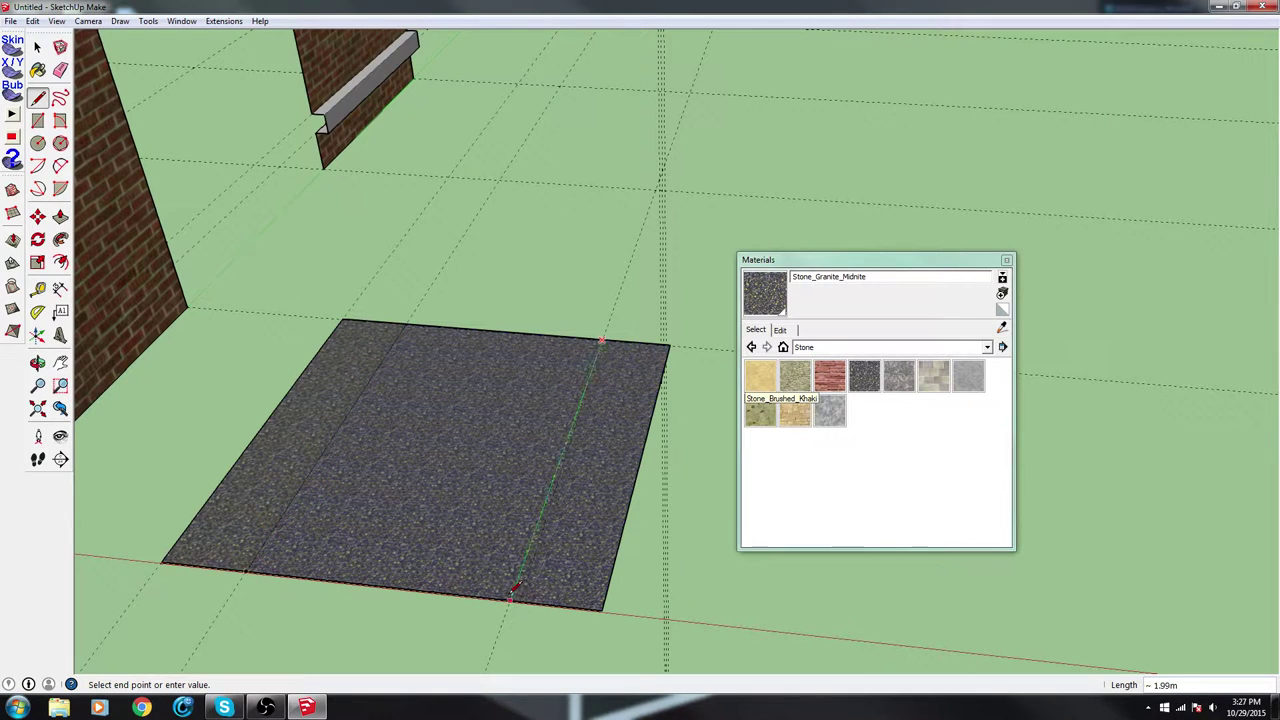
{"action": "left_click", "coordinate": [512, 598]}
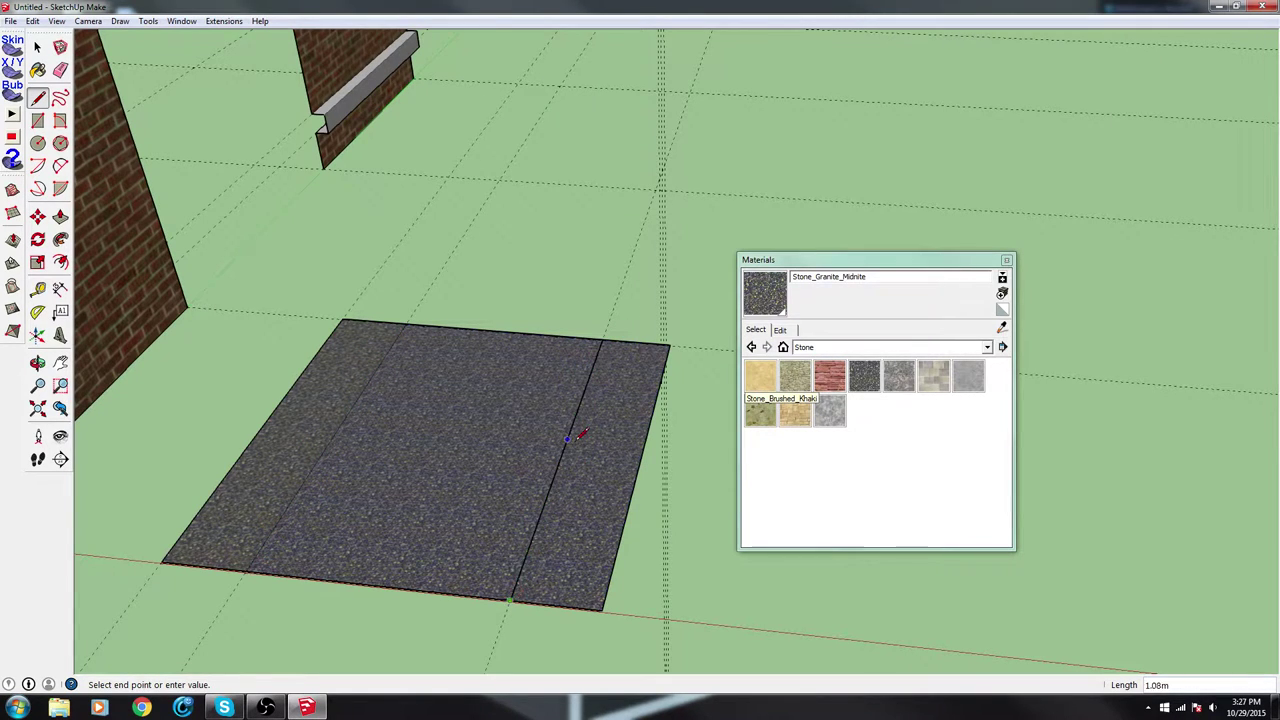
{"action": "key", "text": "p"}
{"action": "left_click", "coordinate": [619, 456]}
{"action": "key", "text": "Escape"}
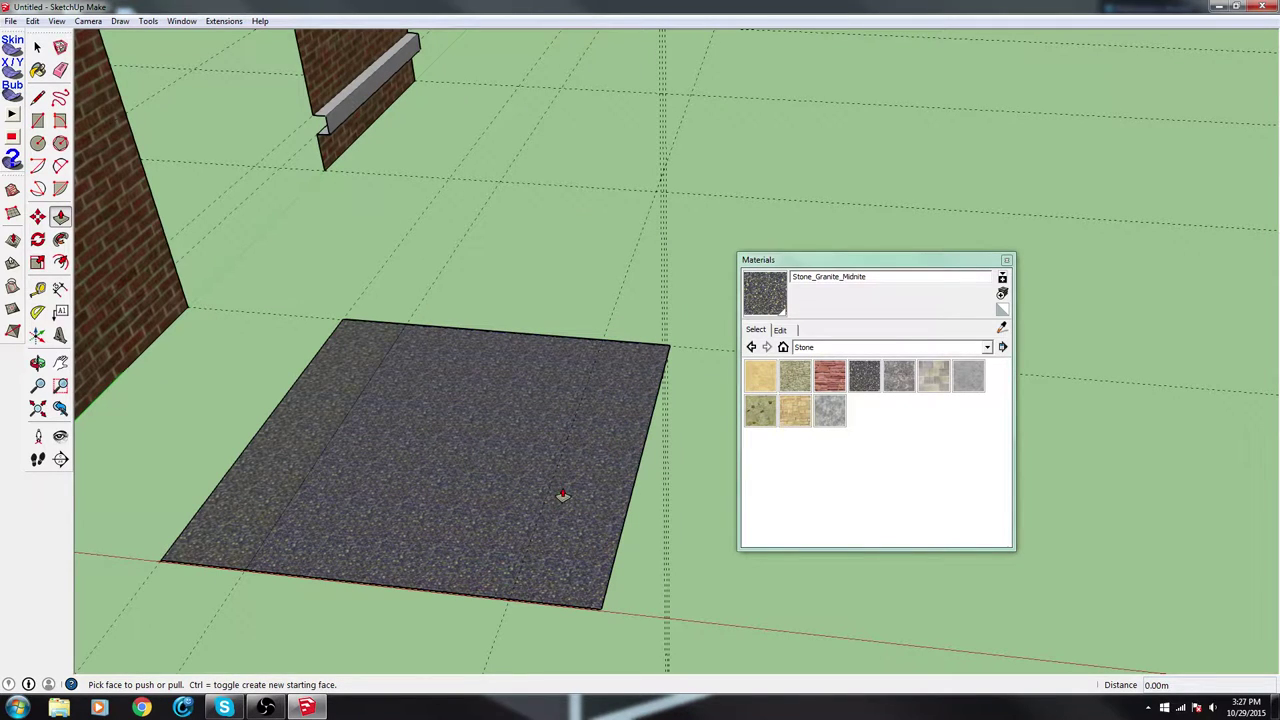
Draw a 2 m line across the granite rectangle along the guide farthest from the wall
{"action": "key", "text": "l"}
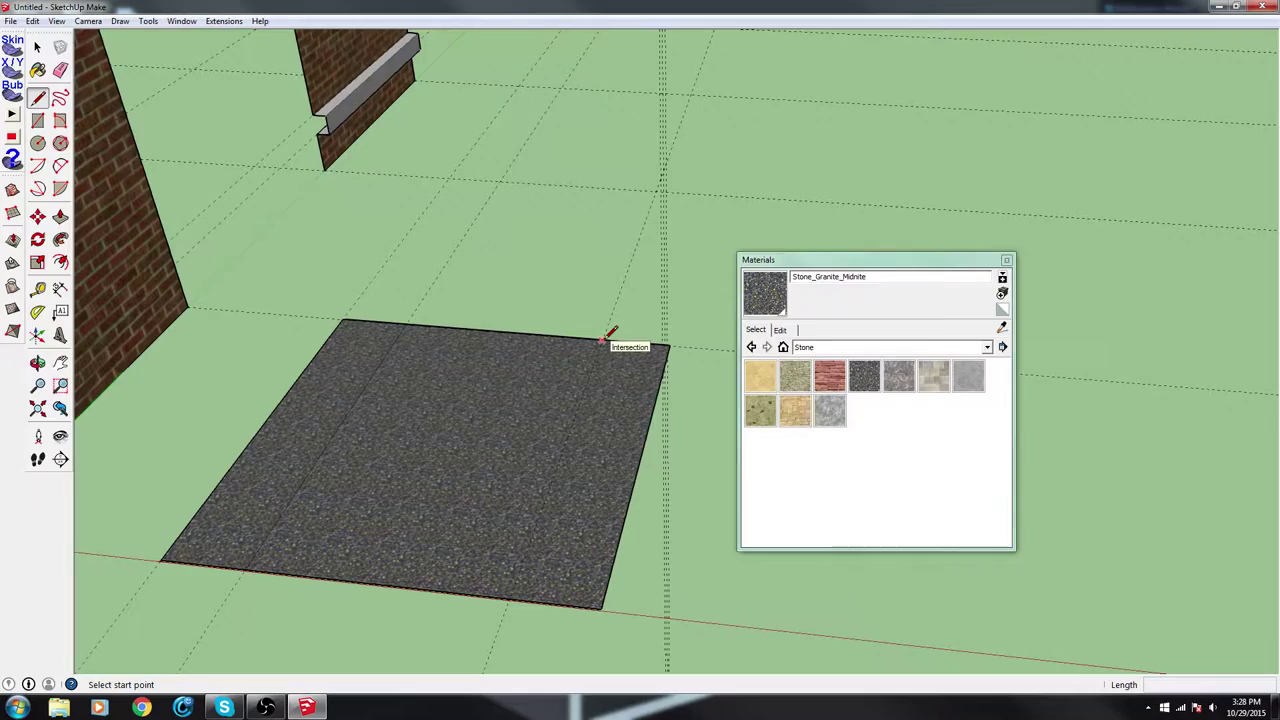
{"action": "scroll", "coordinate": [608, 342], "scroll_direction": "up", "scroll_amount": 5}
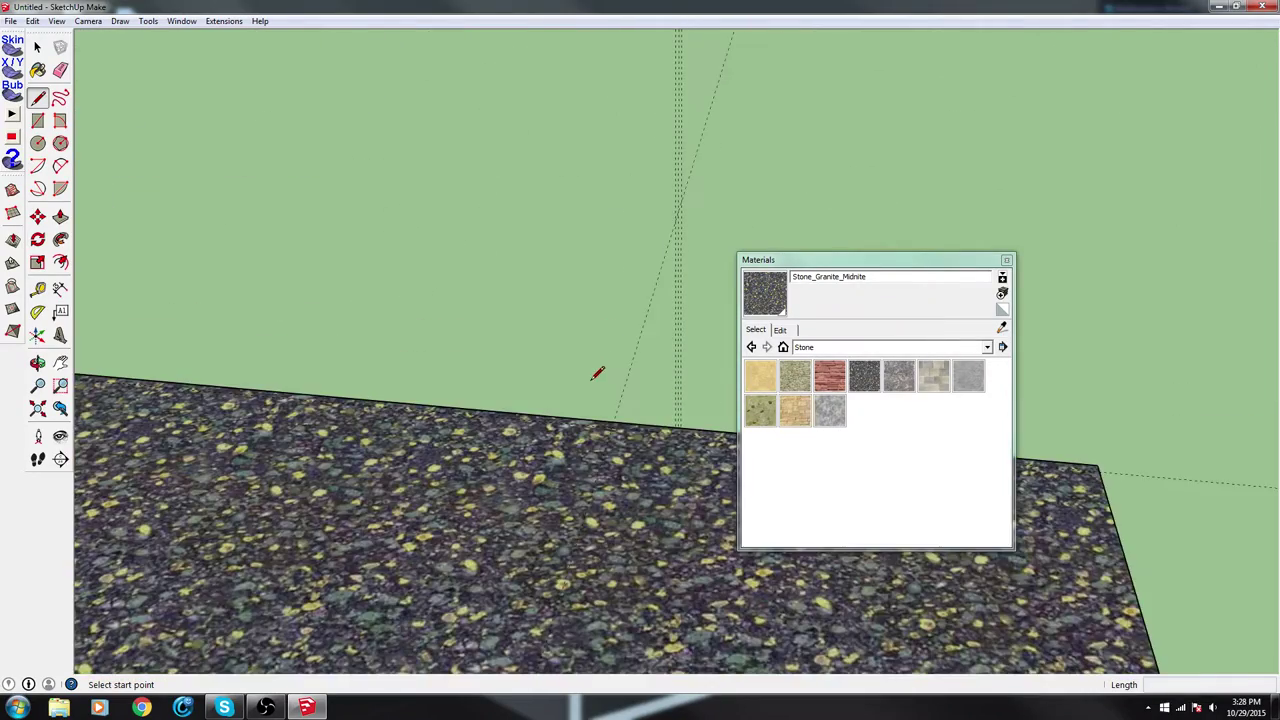
{"action": "middle_click_drag", "start_coordinate": [597, 373], "coordinate": [530, 398]}
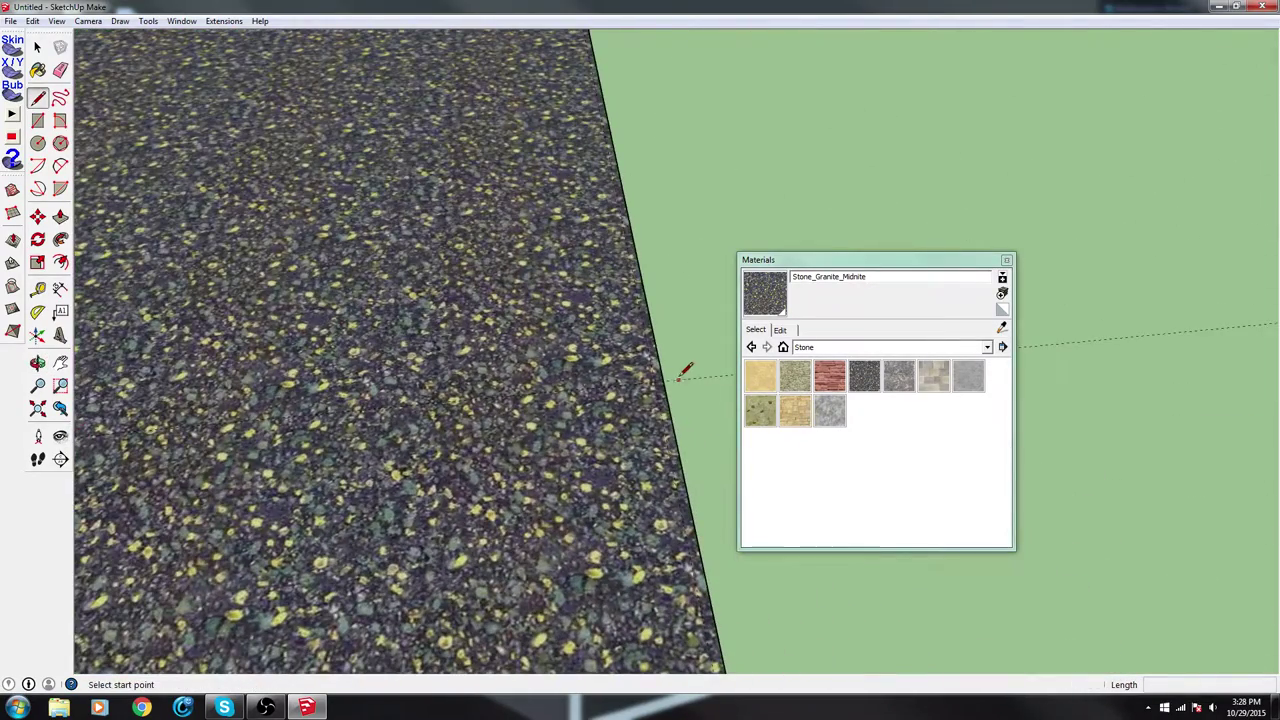
{"action": "scroll", "coordinate": [580, 385], "scroll_direction": "down", "scroll_amount": 6}
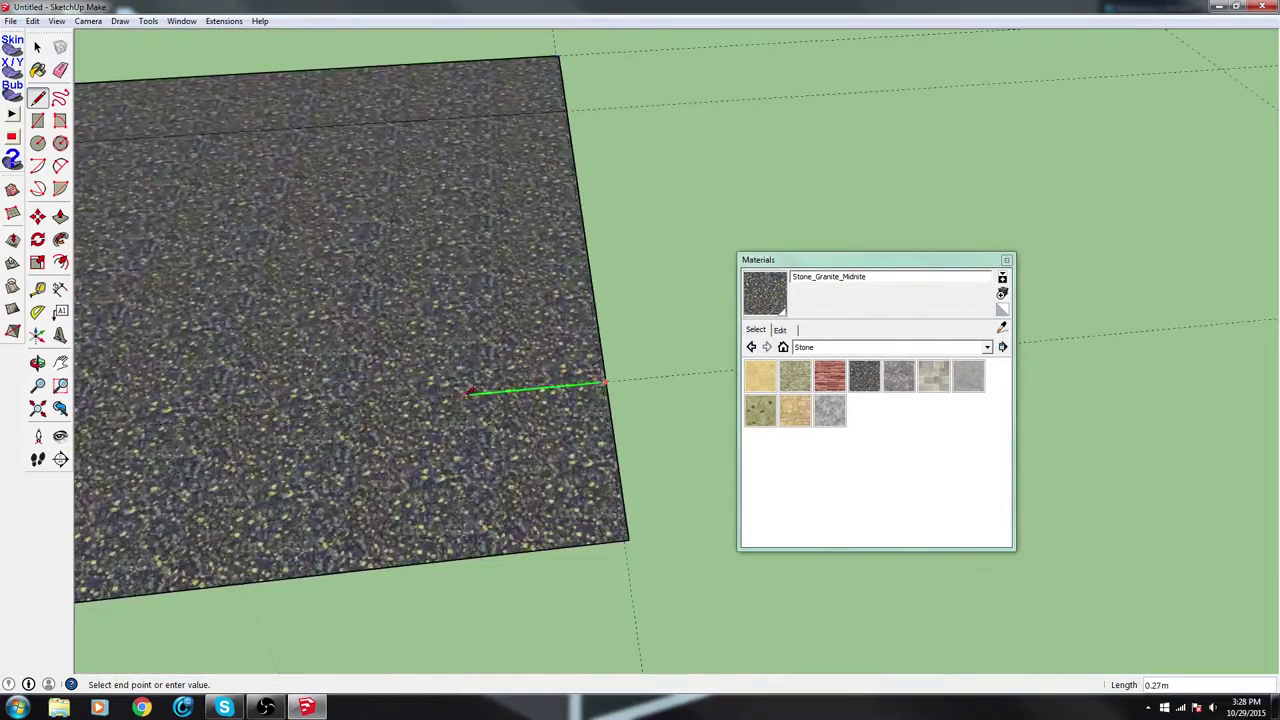
{"action": "middle_click_drag", "start_coordinate": [580, 385], "coordinate": [842, 354]}
{"action": "middle_click_drag", "start_coordinate": [426, 389], "coordinate": [860, 340], "text": "shift"}
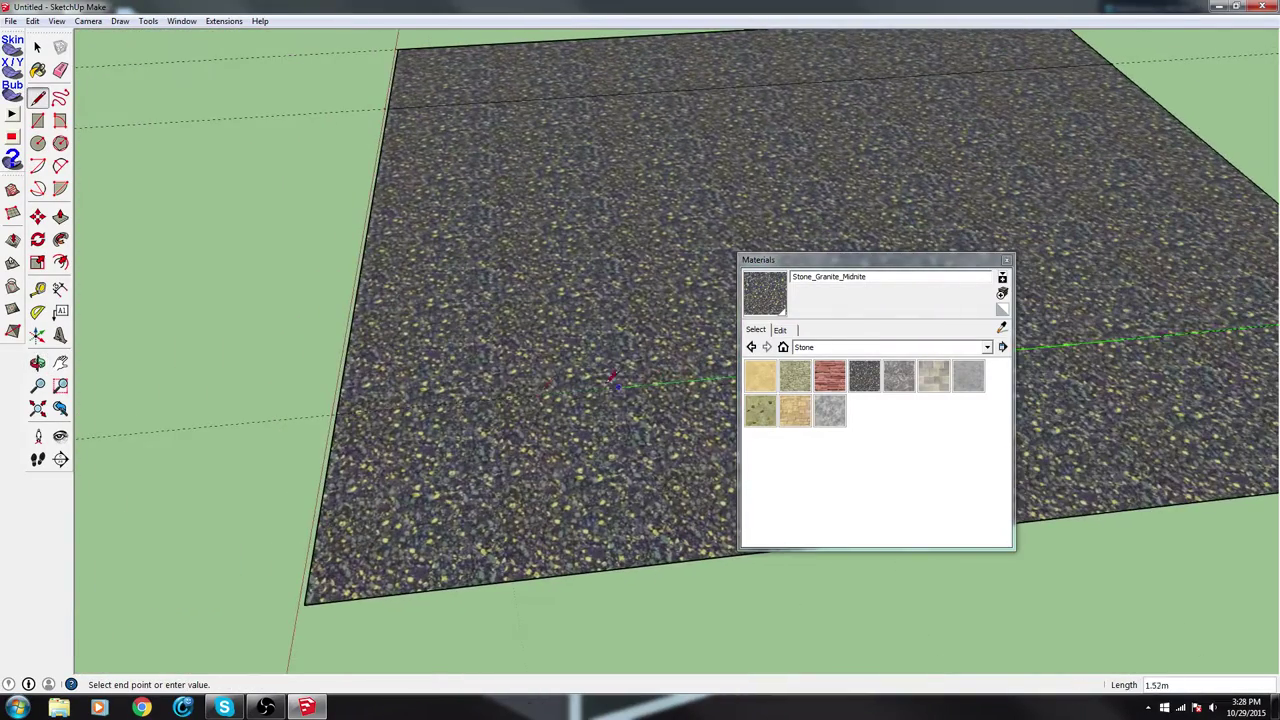
{"action": "left_click", "coordinate": [339, 405]}
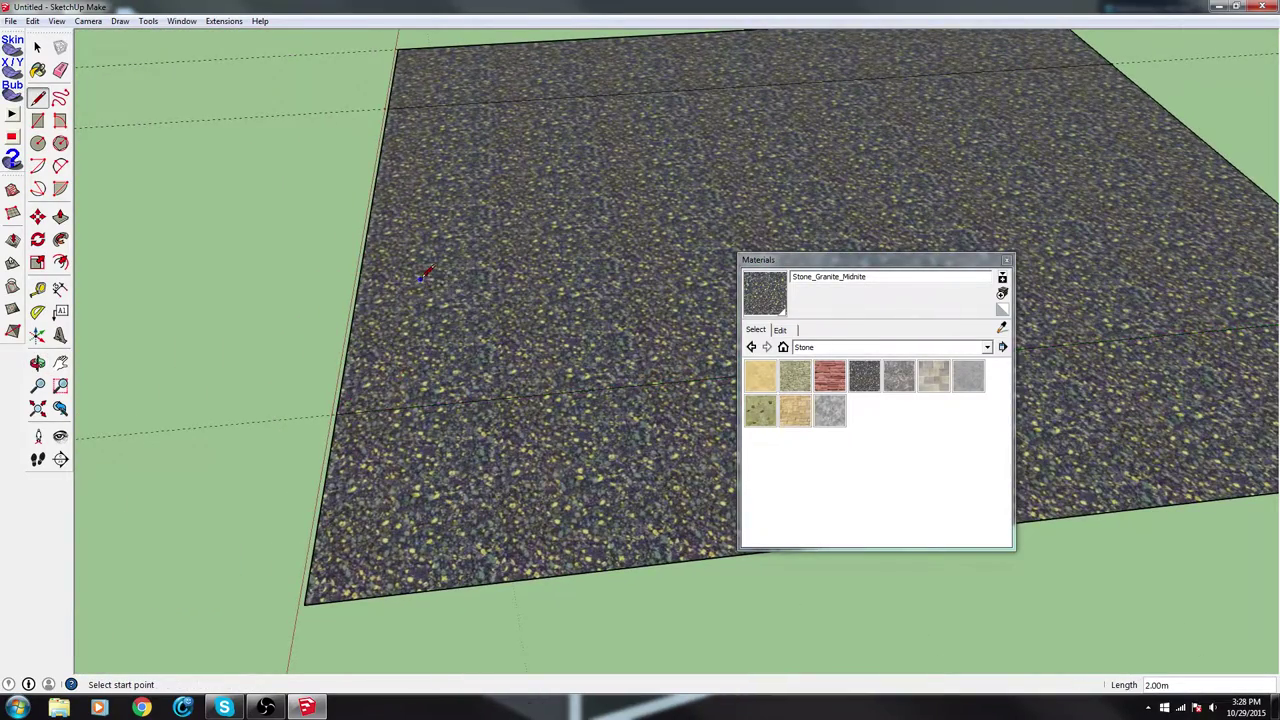
Raise both outer granite strips slightly above the centre section with Push/Pull
{"action": "key", "text": "p"}
{"action": "left_click", "coordinate": [473, 100]}
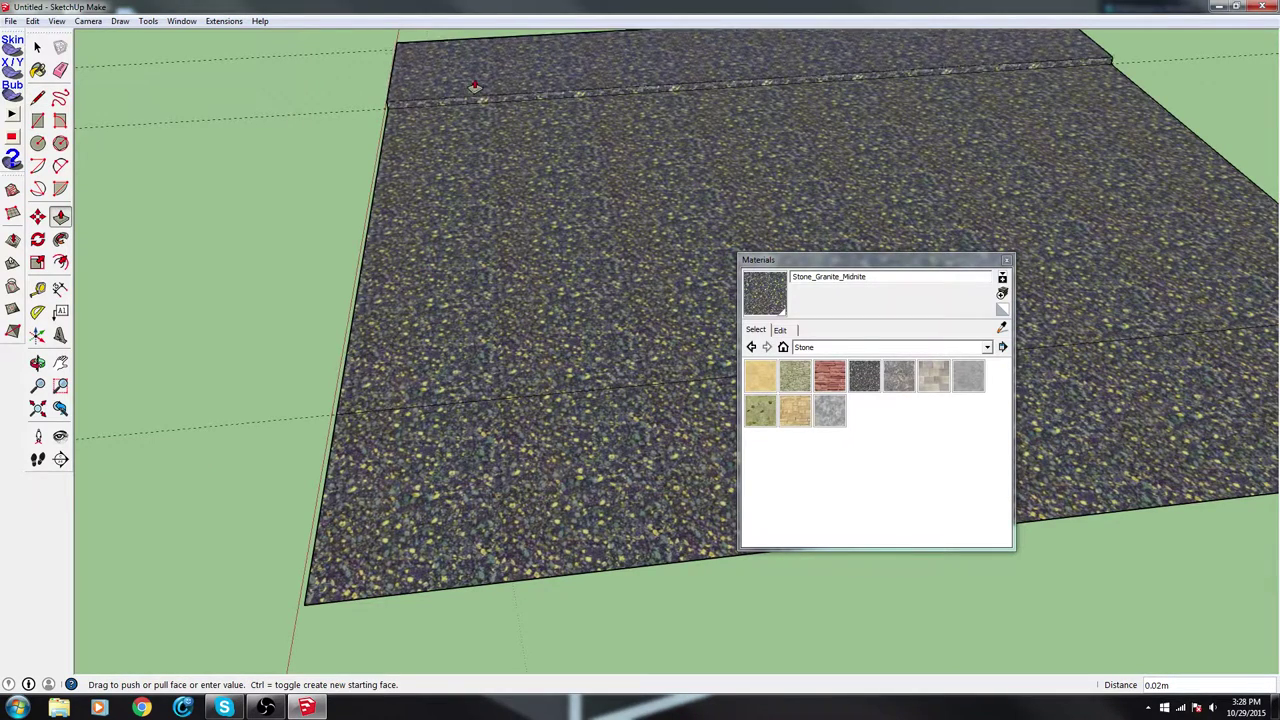
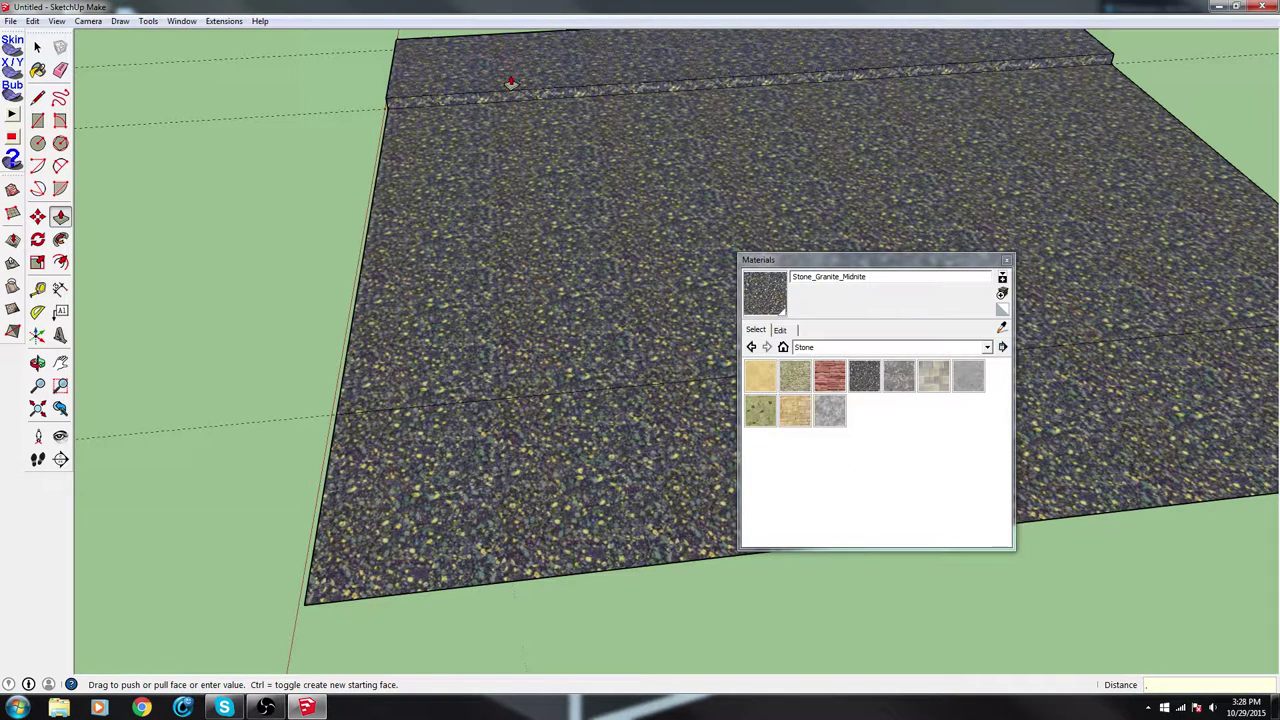
{"action": "left_click", "coordinate": [475, 435]}
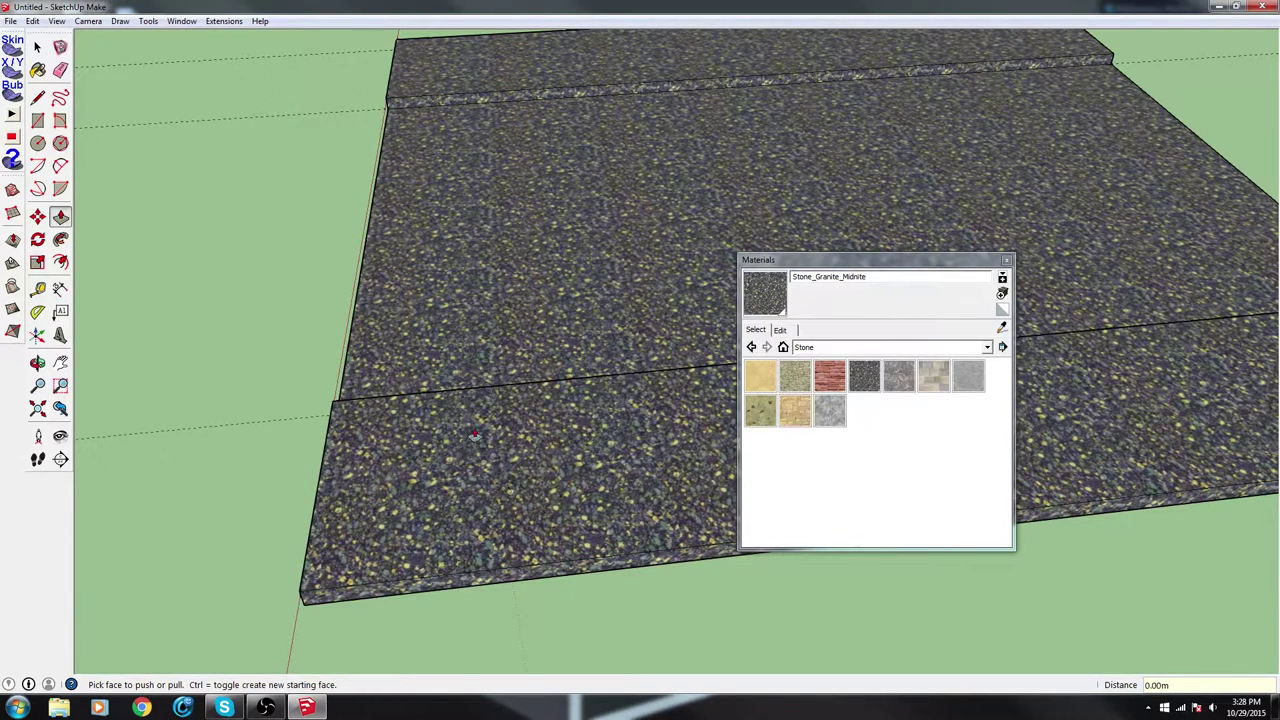
Paint the top faces of both raised strips and the exposed inner side face with Stone_Vein_Gray
{"action": "left_click", "coordinate": [829, 410]}
{"action": "left_click", "coordinate": [615, 423]}
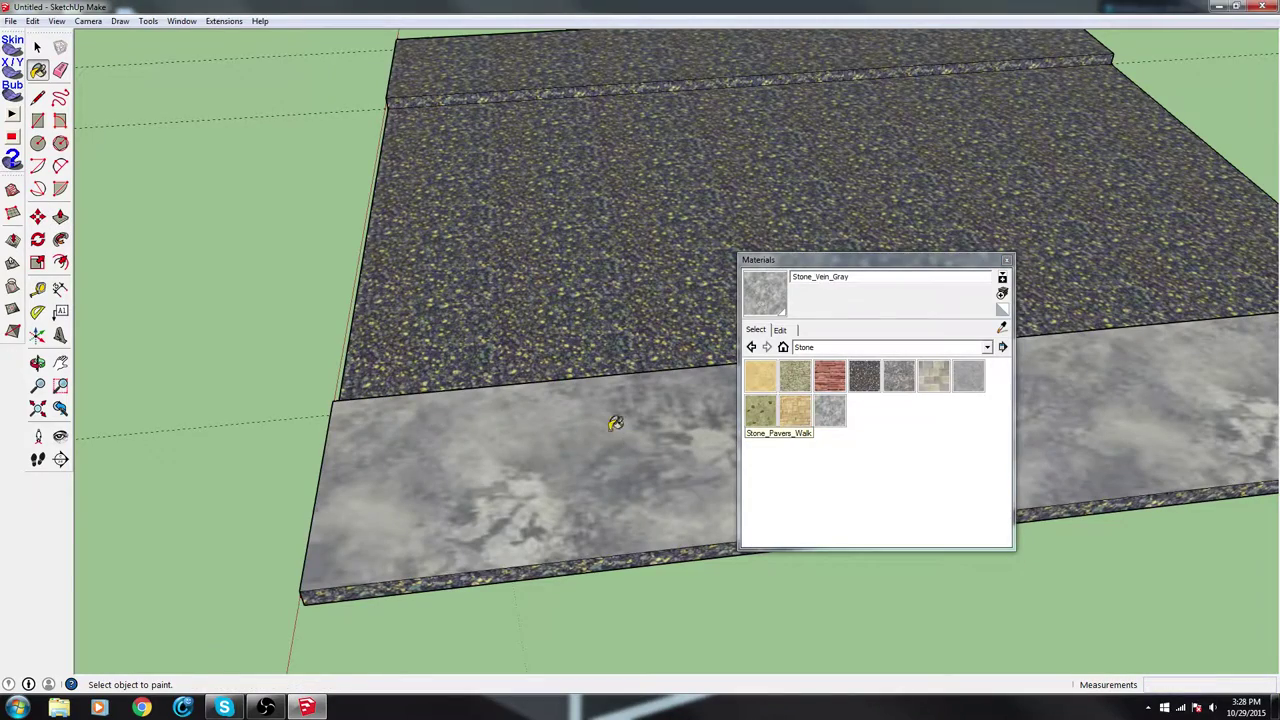
{"action": "left_click", "coordinate": [550, 56]}
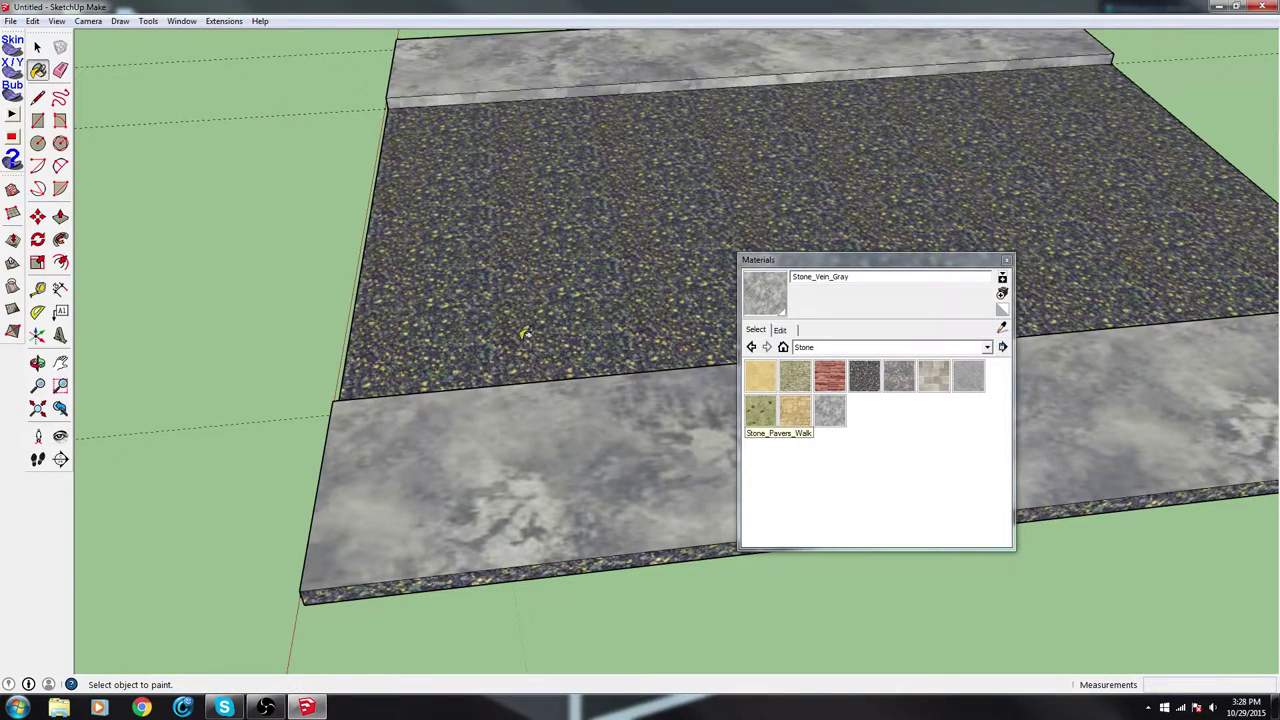
{"action": "middle_click_drag", "start_coordinate": [547, 87], "coordinate": [1160, 290]}
{"action": "left_click", "coordinate": [905, 225]}
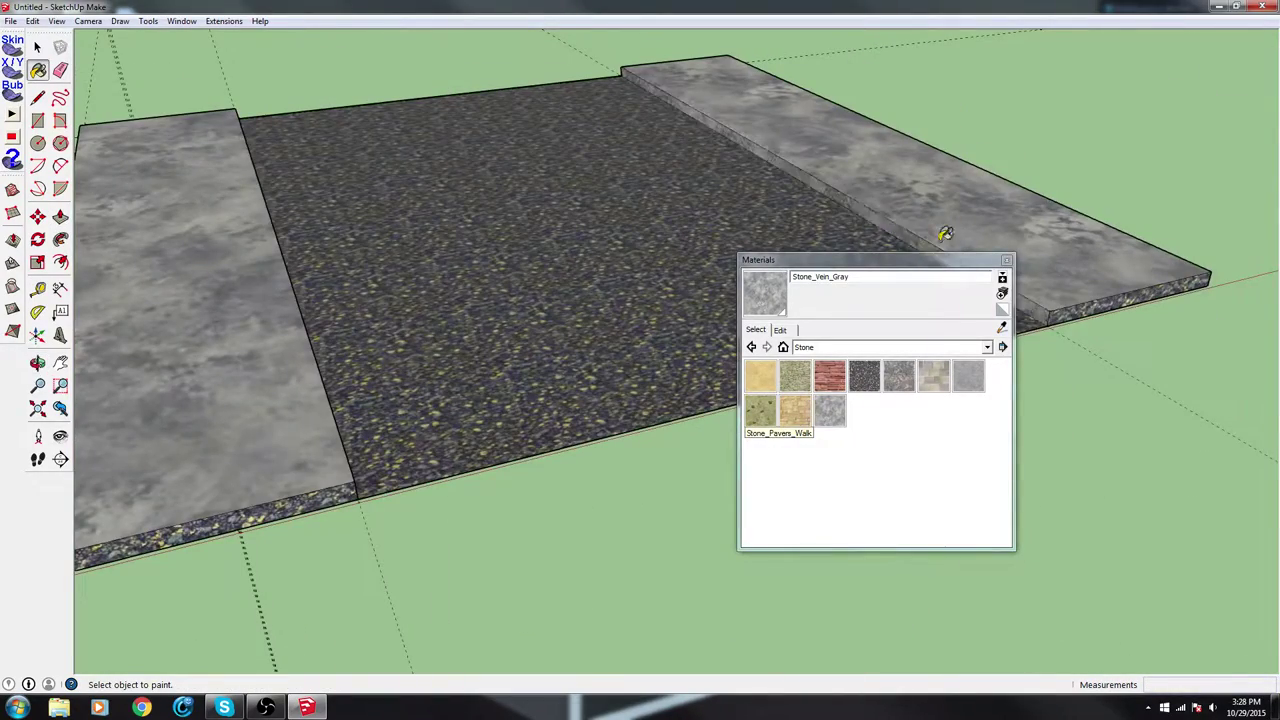
Paint the strips' end faces along the red axis and the outer long side face with Stone_Vein_Gray
{"action": "left_click", "coordinate": [1102, 298]}
{"action": "mouse_move", "coordinate": [1102, 298]}
{"action": "middle_mouse_down"}
{"action": "mouse_move", "coordinate": [908, 274]}
{"action": "mouse_move", "coordinate": [521, 285]}
{"action": "mouse_move", "coordinate": [903, 289]}
{"action": "mouse_move", "coordinate": [446, 266]}
{"action": "mouse_move", "coordinate": [586, 250]}
{"action": "middle_mouse_up"}
{"action": "left_click", "coordinate": [547, 330]}
{"action": "left_click", "coordinate": [494, 294]}
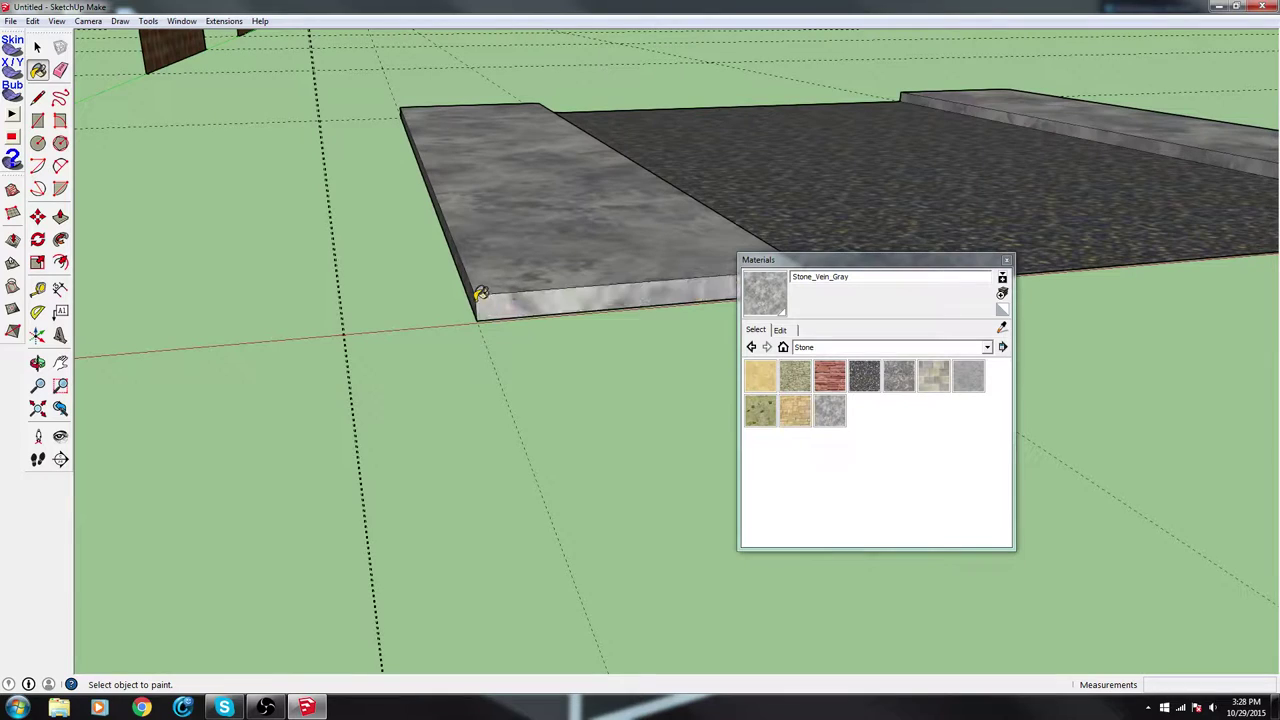
{"action": "left_click", "coordinate": [471, 286]}
Paint the strips' end faces on the side opposite the red axis with Stone_Vein_Gray
{"action": "mouse_move", "coordinate": [500, 246]}
{"action": "middle_mouse_down"}
{"action": "mouse_move", "coordinate": [420, 349]}
{"action": "mouse_move", "coordinate": [423, 331]}
{"action": "mouse_move", "coordinate": [474, 293]}
{"action": "middle_mouse_up"}
{"action": "middle_click_drag", "start_coordinate": [563, 286], "coordinate": [431, 354]}
{"action": "scroll", "coordinate": [383, 343], "scroll_direction": "down", "scroll_amount": 5}
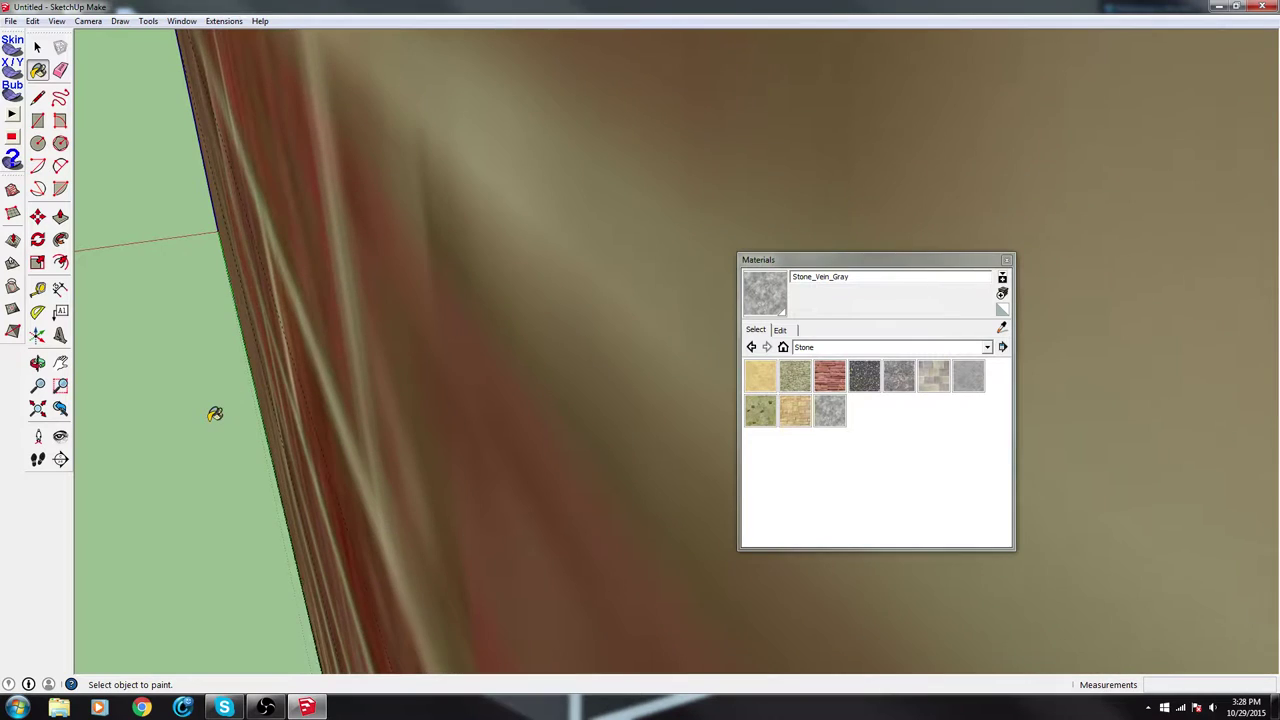
{"action": "middle_click_drag", "start_coordinate": [200, 440], "coordinate": [246, 311], "text": "shift"}
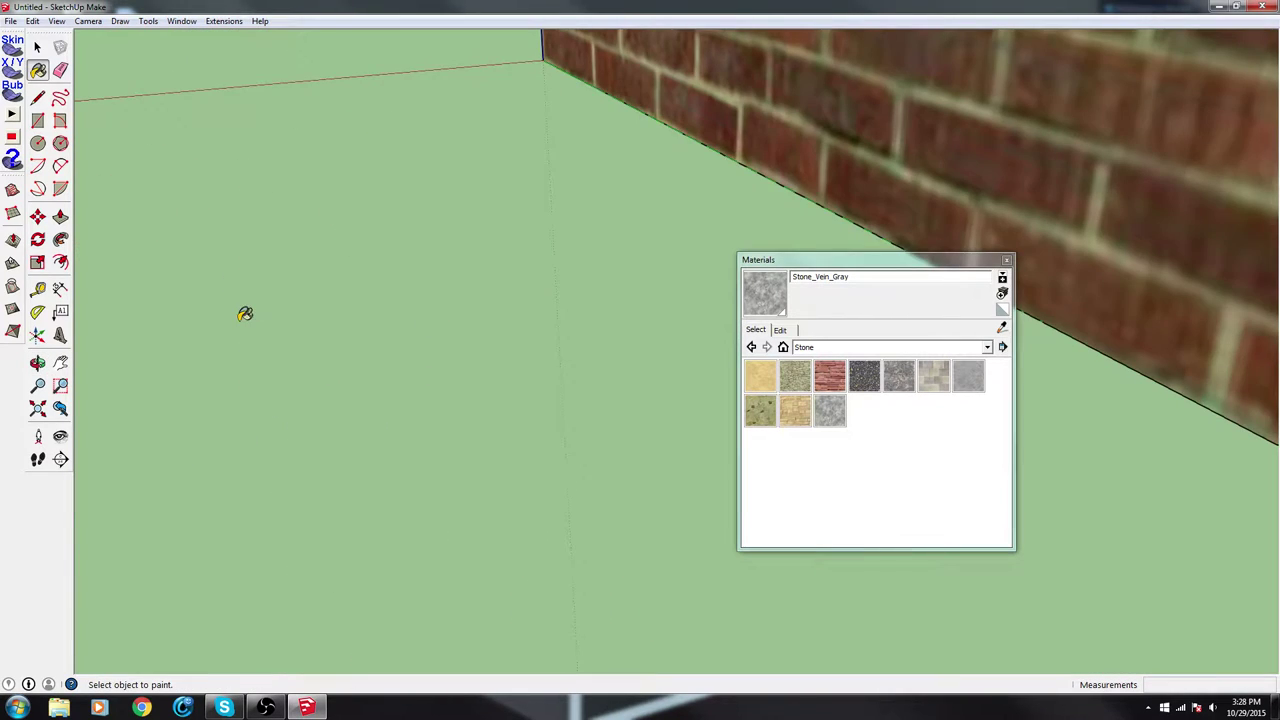
{"action": "scroll", "coordinate": [712, 60], "scroll_direction": "down", "scroll_amount": 1}
{"action": "scroll", "coordinate": [711, 61], "scroll_direction": "down", "scroll_amount": 3}
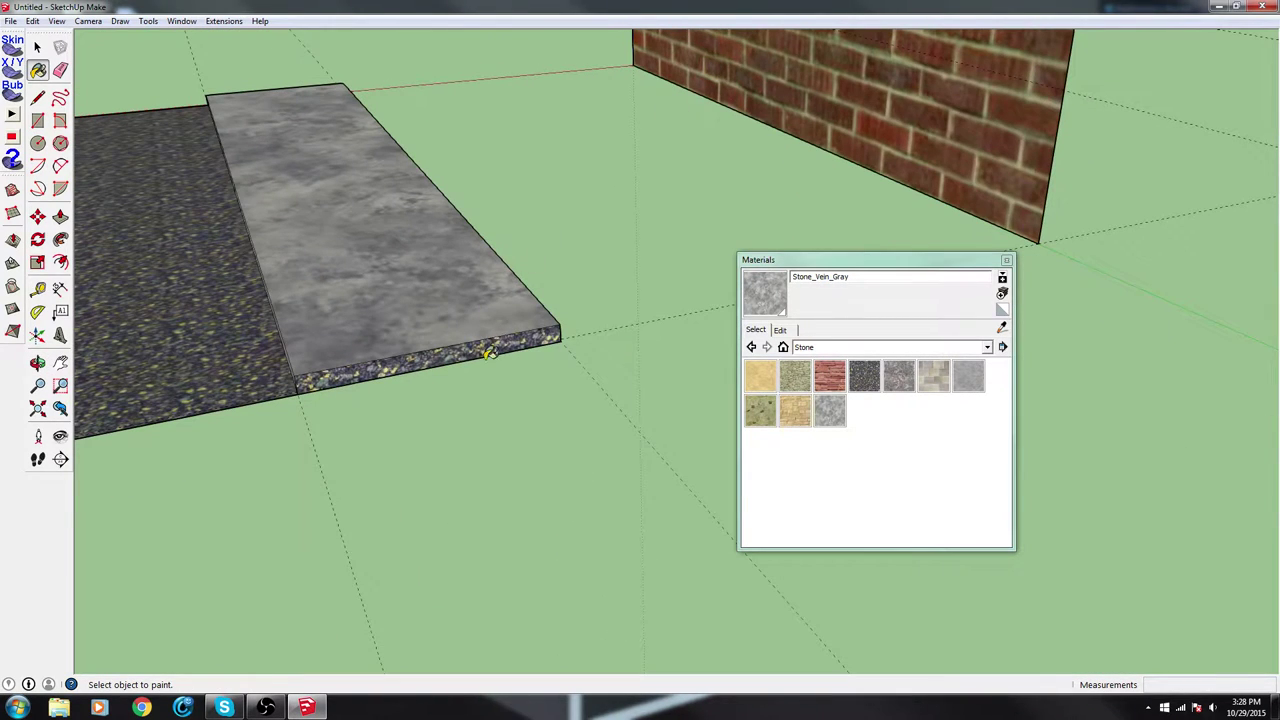
{"action": "mouse_move", "coordinate": [490, 344]}
{"action": "middle_mouse_down"}
{"action": "mouse_move", "coordinate": [550, 334]}
{"action": "mouse_move", "coordinate": [289, 280]}
{"action": "mouse_move", "coordinate": [289, 260]}
{"action": "mouse_move", "coordinate": [775, 249]}
{"action": "middle_mouse_up"}
{"action": "middle_click_drag", "start_coordinate": [489, 249], "coordinate": [558, 261], "text": "shift"}
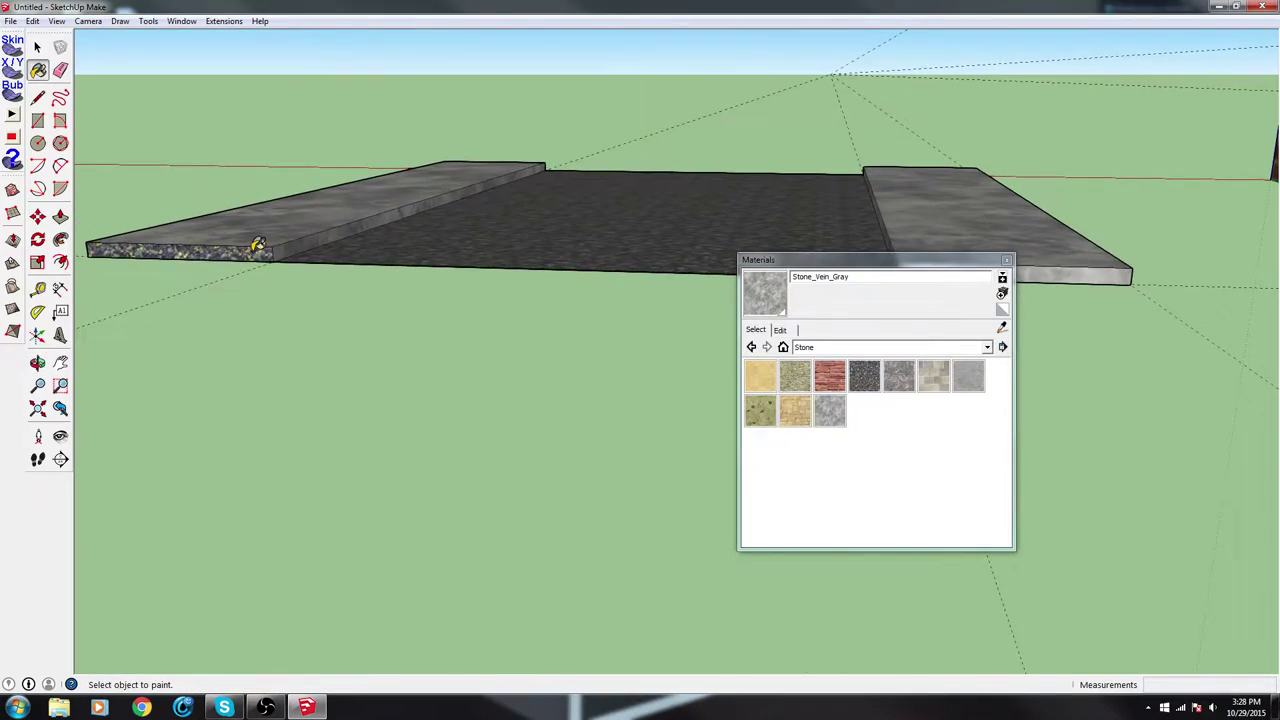
{"action": "mouse_move", "coordinate": [258, 245]}
{"action": "middle_mouse_down"}
{"action": "mouse_move", "coordinate": [600, 305]}
{"action": "mouse_move", "coordinate": [280, 280]}
{"action": "mouse_move", "coordinate": [351, 306]}
{"action": "mouse_move", "coordinate": [338, 443]}
{"action": "mouse_move", "coordinate": [143, 409]}
{"action": "mouse_move", "coordinate": [426, 326]}
{"action": "middle_mouse_up"}
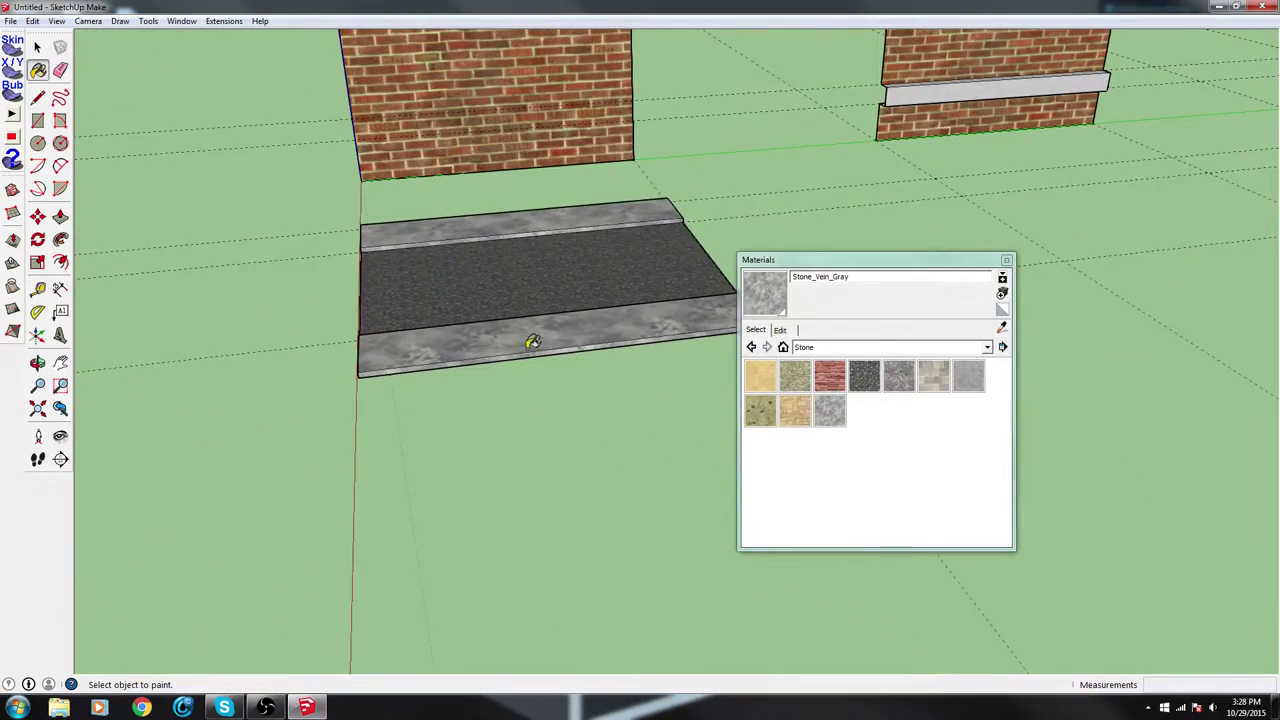
Draw a 2 m by 2 m ground rectangle at the guide intersection in front of the second wall module
{"action": "mouse_move", "coordinate": [532, 342]}
{"action": "middle_mouse_down"}
{"action": "mouse_move", "coordinate": [271, 380]}
{"action": "mouse_move", "coordinate": [340, 297]}
{"action": "mouse_move", "coordinate": [516, 258]}
{"action": "mouse_move", "coordinate": [486, 506]}
{"action": "mouse_move", "coordinate": [331, 466]}
{"action": "mouse_move", "coordinate": [330, 438]}
{"action": "middle_mouse_up"}
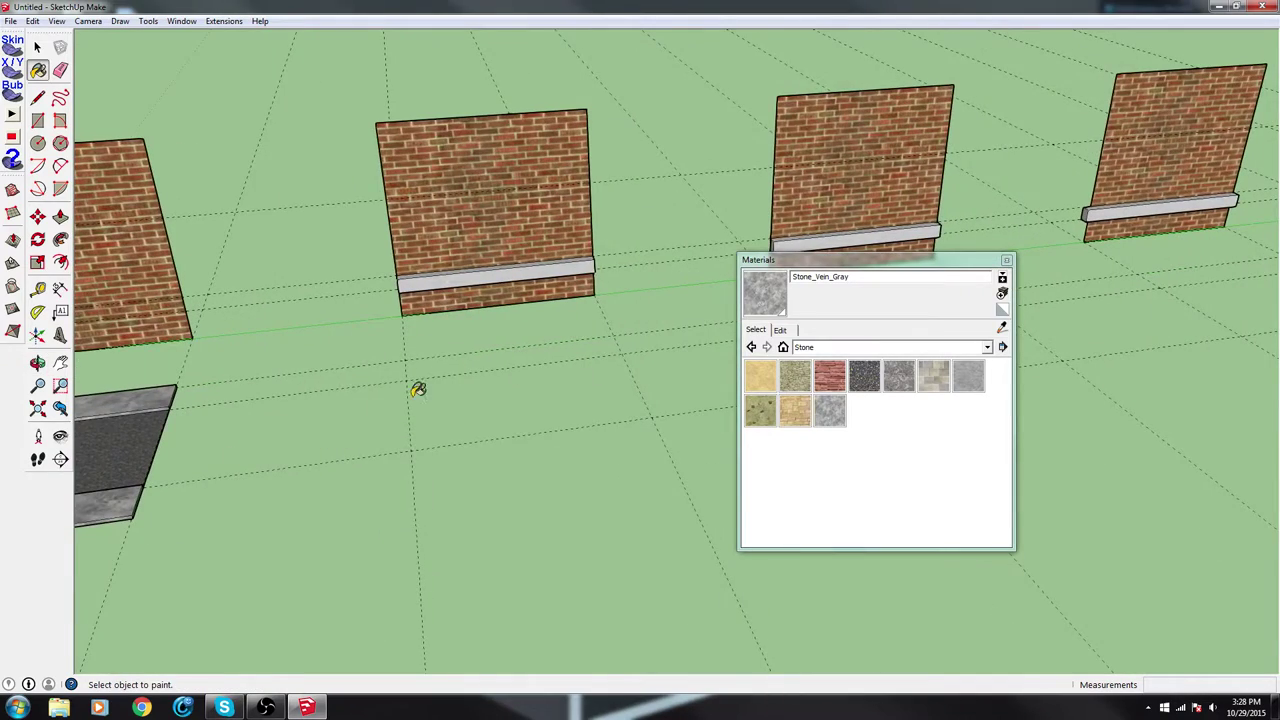
{"action": "mouse_move", "coordinate": [418, 390]}
{"action": "middle_mouse_down"}
{"action": "mouse_move", "coordinate": [374, 557]}
{"action": "mouse_move", "coordinate": [180, 603]}
{"action": "middle_mouse_up"}
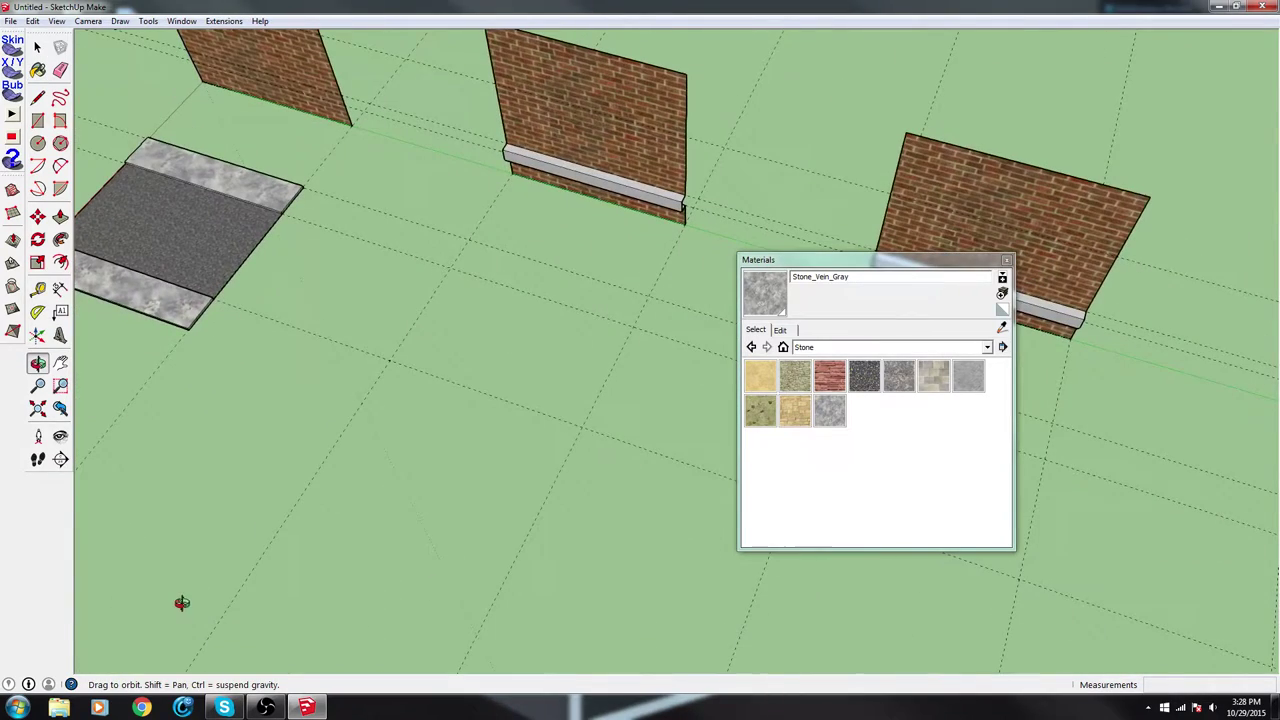
{"action": "key", "text": "r"}
{"action": "left_click", "coordinate": [468, 240]}
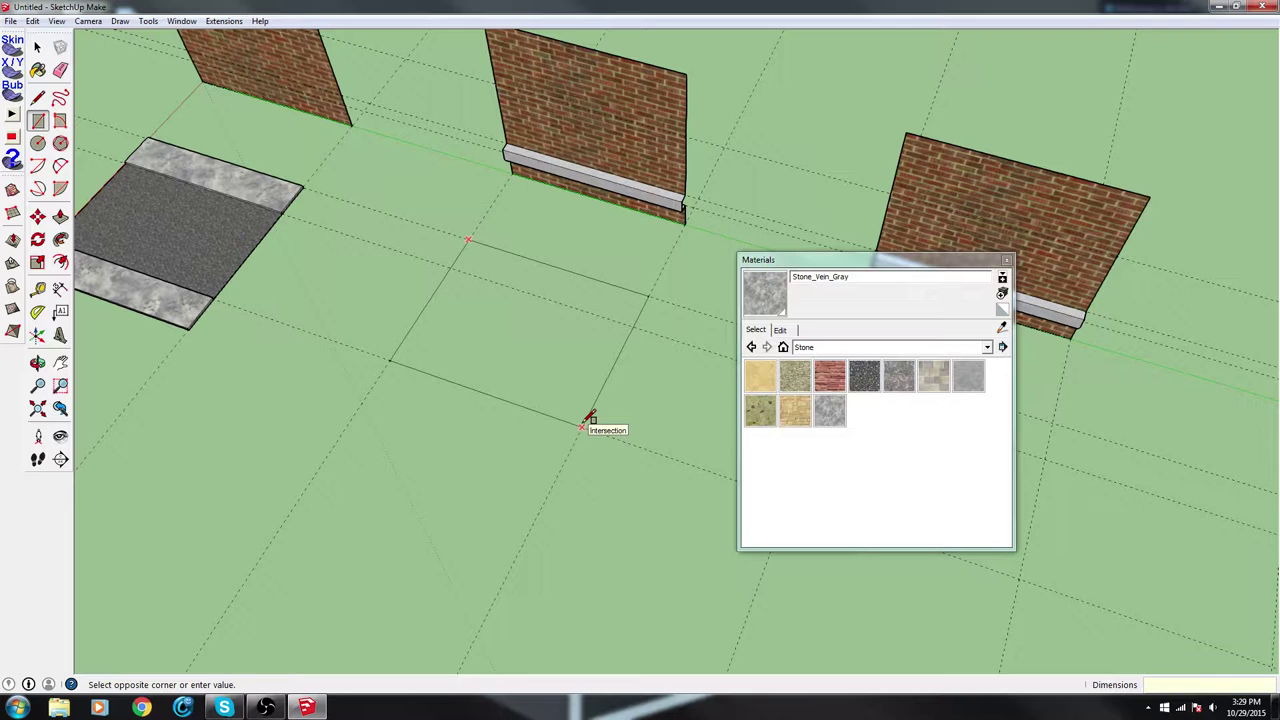
{"action": "type", "text": "2,2"}
{"action": "key", "text": "Return"}
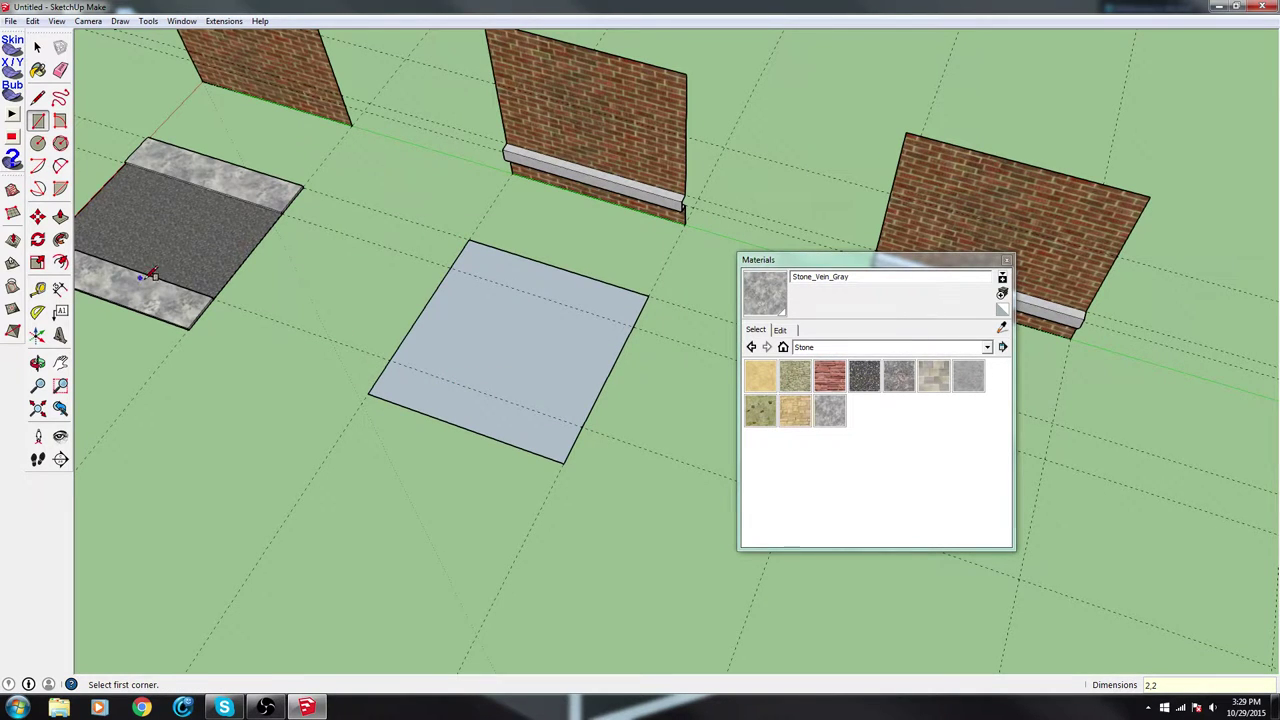
Flatten the first tile's strip farthest from the wall to ground level and erase its edge with the granite centre
{"action": "middle_click_drag", "start_coordinate": [150, 275], "coordinate": [206, 270]}
{"action": "middle_click_drag", "start_coordinate": [197, 329], "coordinate": [450, 280], "text": "shift"}
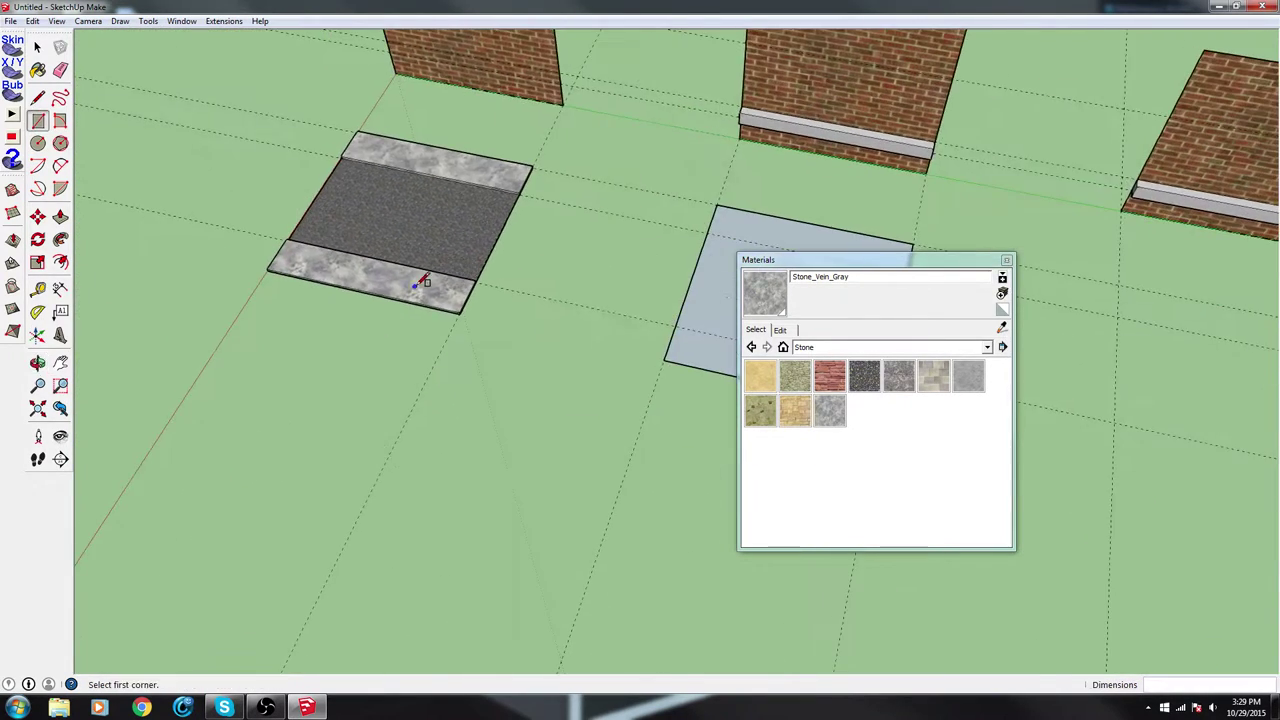
{"action": "scroll", "coordinate": [399, 286], "scroll_direction": "up", "scroll_amount": 3}
{"action": "key", "text": "p"}
{"action": "left_click", "coordinate": [397, 287]}
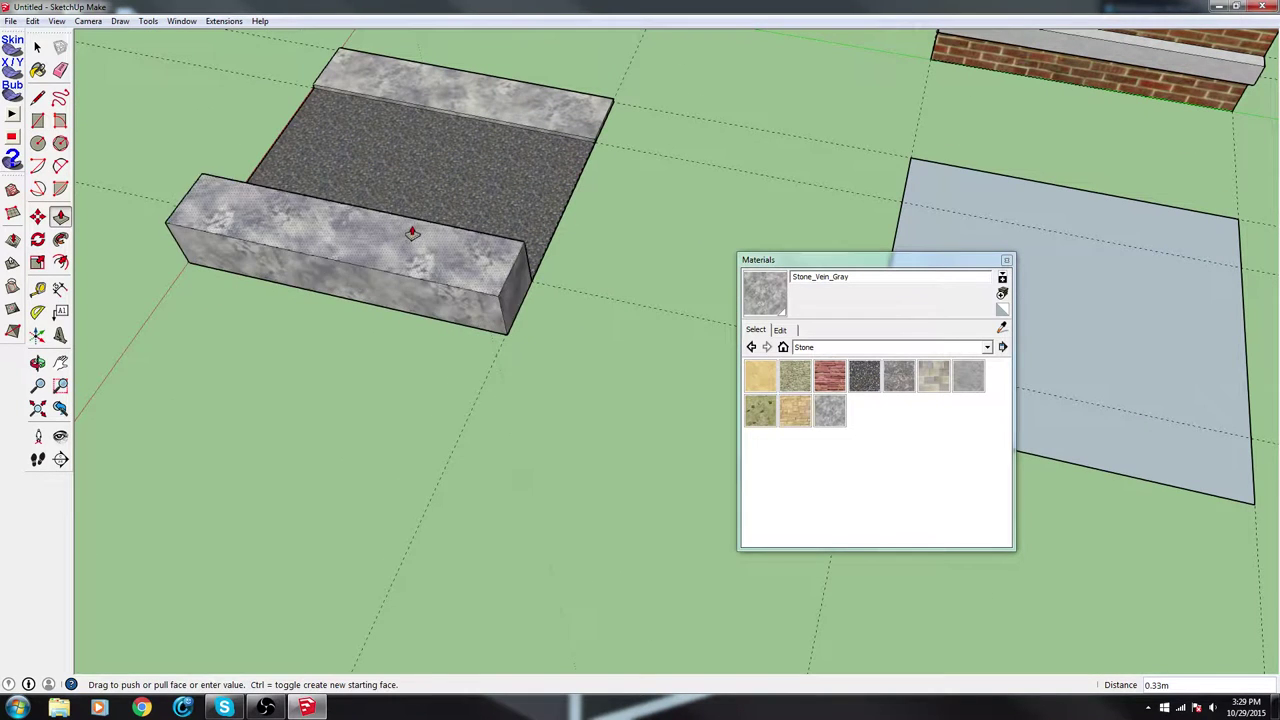
{"action": "left_click", "coordinate": [500, 199]}
{"action": "key", "text": "e"}
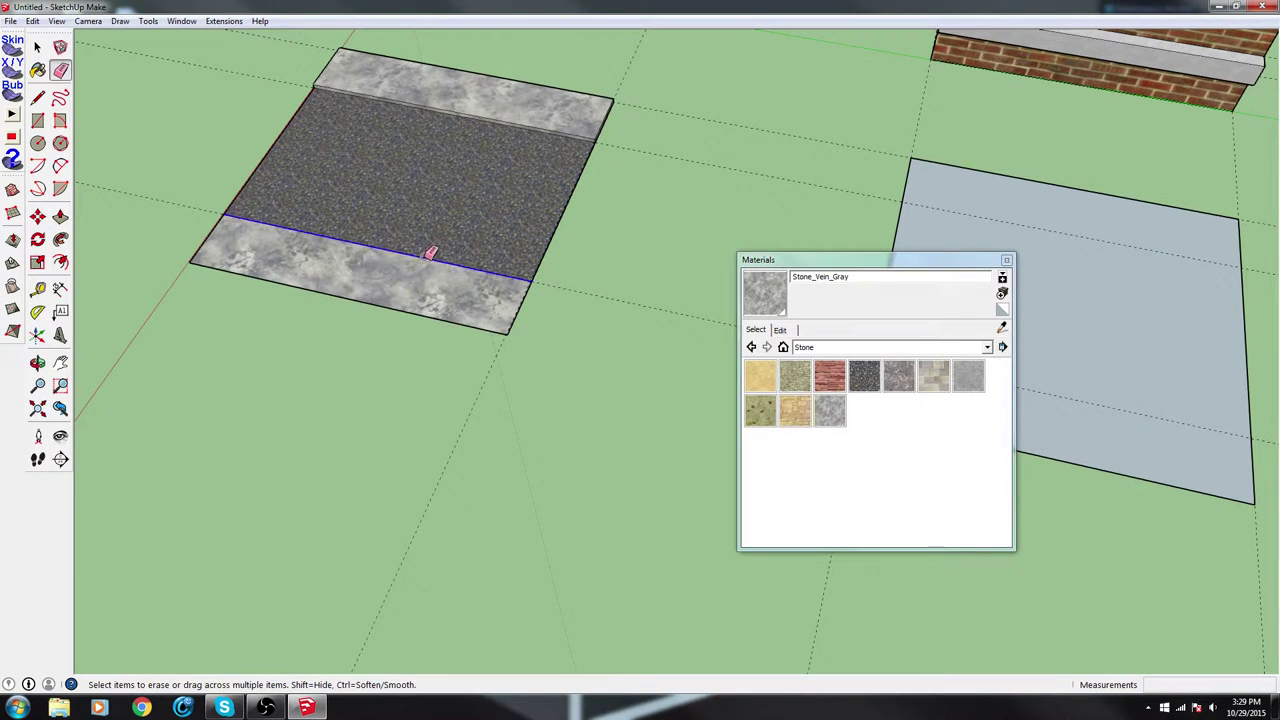
{"action": "left_click", "coordinate": [427, 256]}
Draw a 2 m by 2 m ground rectangle at the guide intersection in front of the third wall module
{"action": "mouse_move", "coordinate": [477, 216]}
{"action": "middle_mouse_down", "text": "shift"}
{"action": "mouse_move", "coordinate": [517, 186]}
{"action": "mouse_move", "coordinate": [557, 189]}
{"action": "mouse_move", "coordinate": [253, 190]}
{"action": "middle_mouse_up", "text": "shift"}
{"action": "middle_click_drag", "start_coordinate": [684, 292], "coordinate": [126, 217], "text": "shift"}
{"action": "key", "text": "r"}
{"action": "left_click", "coordinate": [664, 175]}
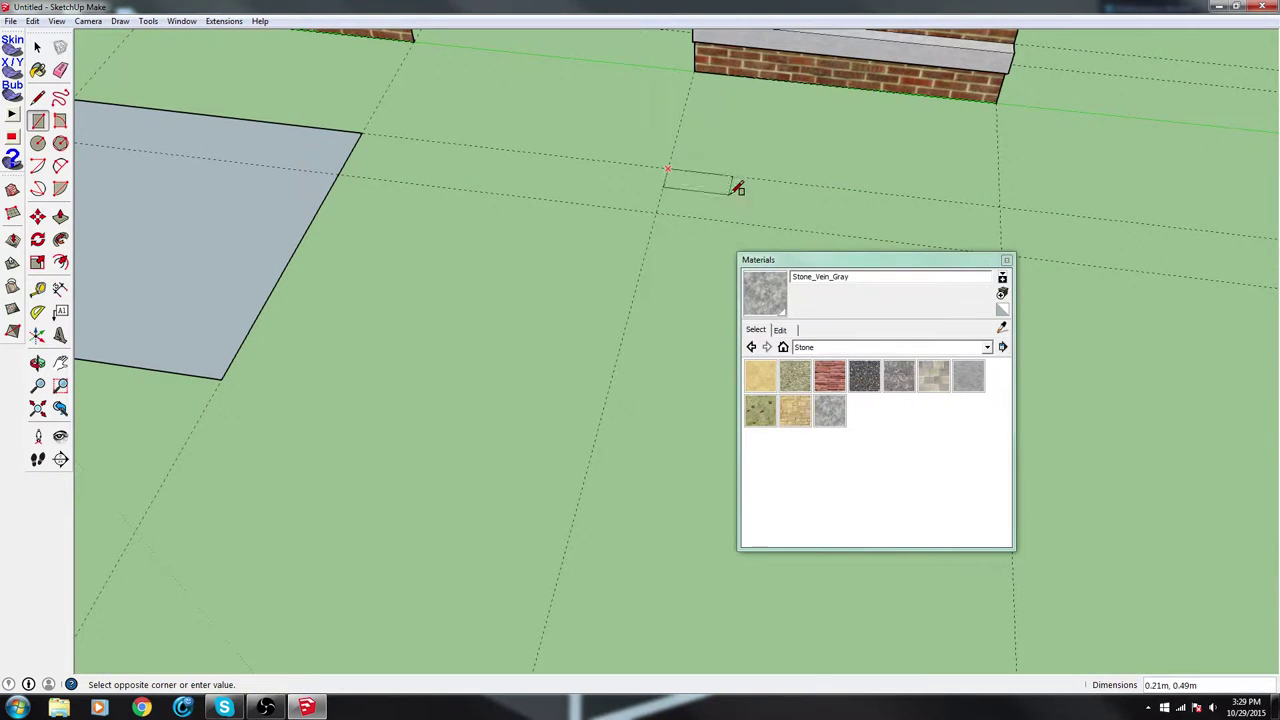
{"action": "middle_click_drag", "start_coordinate": [655, 378], "coordinate": [586, 409]}
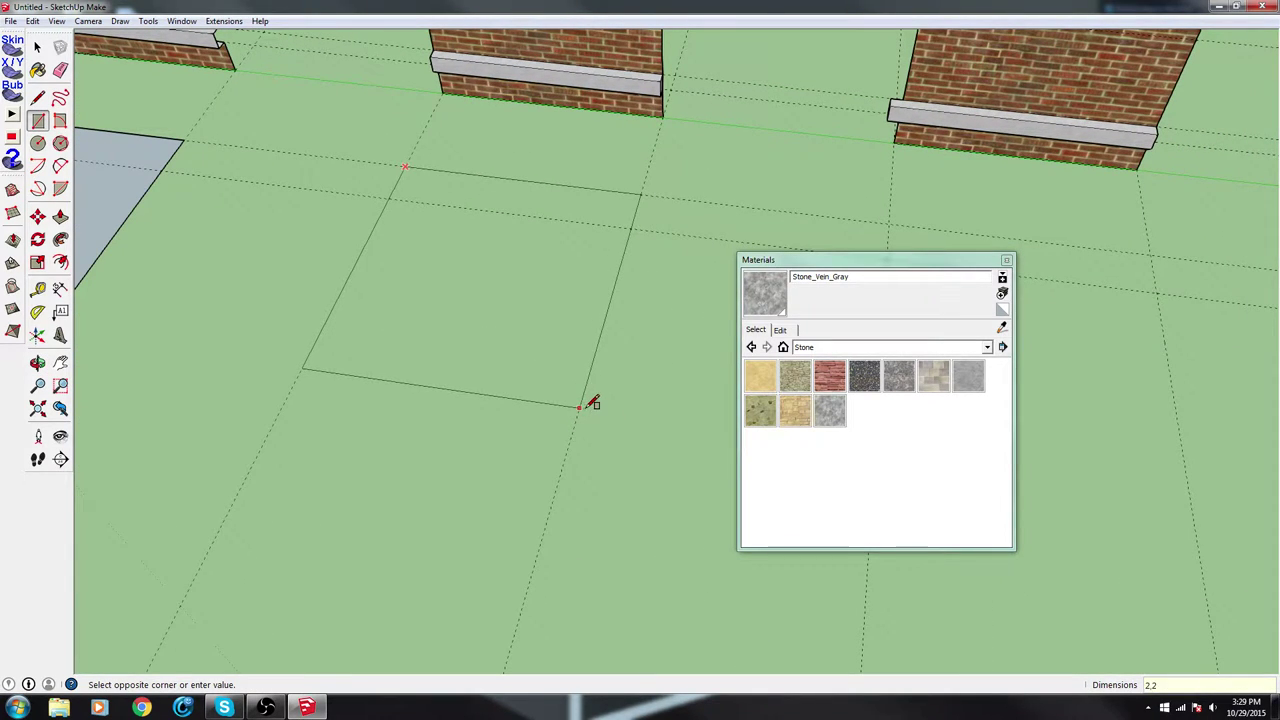
{"action": "type", "text": "2.2"}
{"action": "key", "text": "Return"}
{"action": "middle_click_drag", "start_coordinate": [90, 370], "coordinate": [377, 375], "text": "shift"}
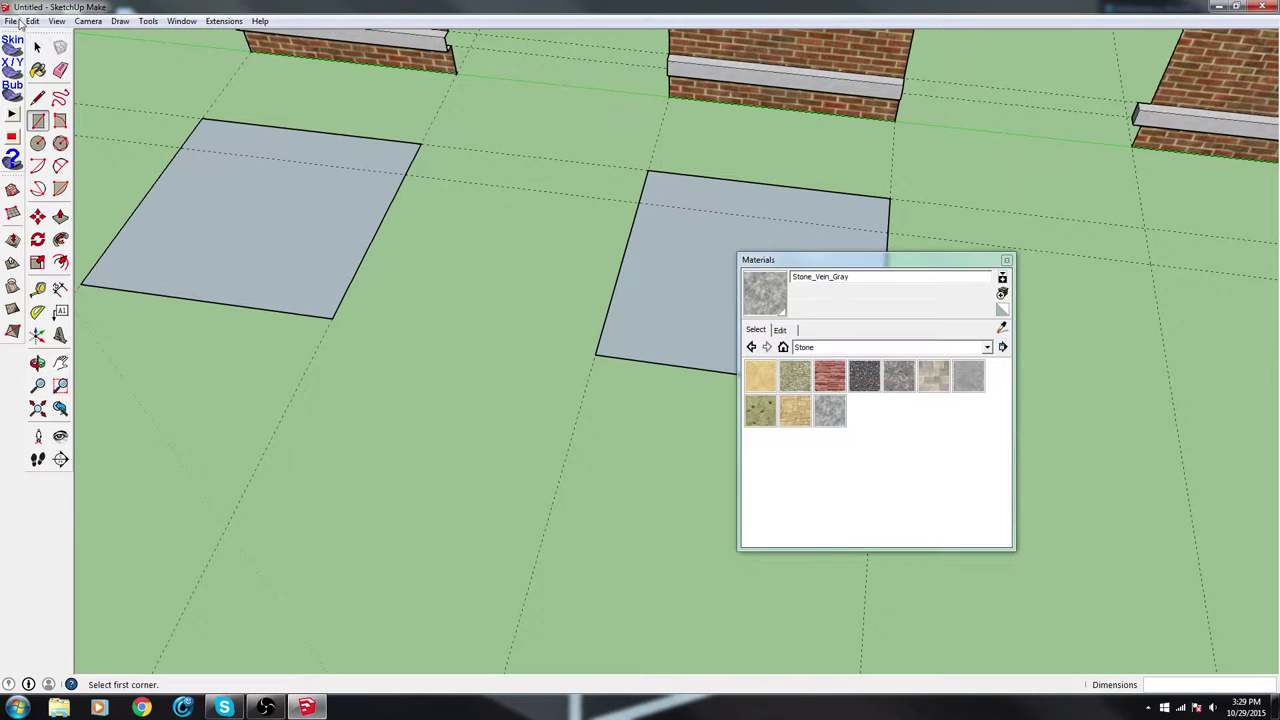
{"action": "left_click", "coordinate": [37, 46]}
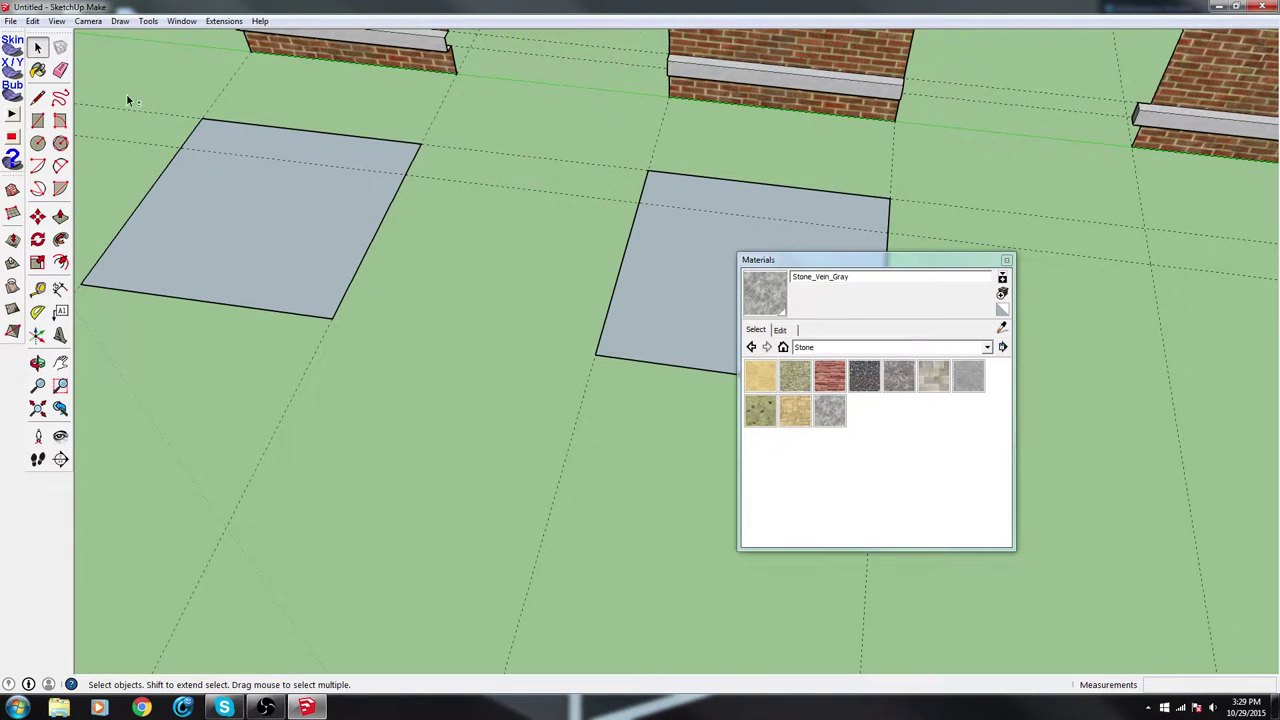
Reverse the faces of the second and third ground tiles and paint both with Stone_Granite_Midnite sampled from the first tile
{"action": "right_click", "coordinate": [672, 293]}
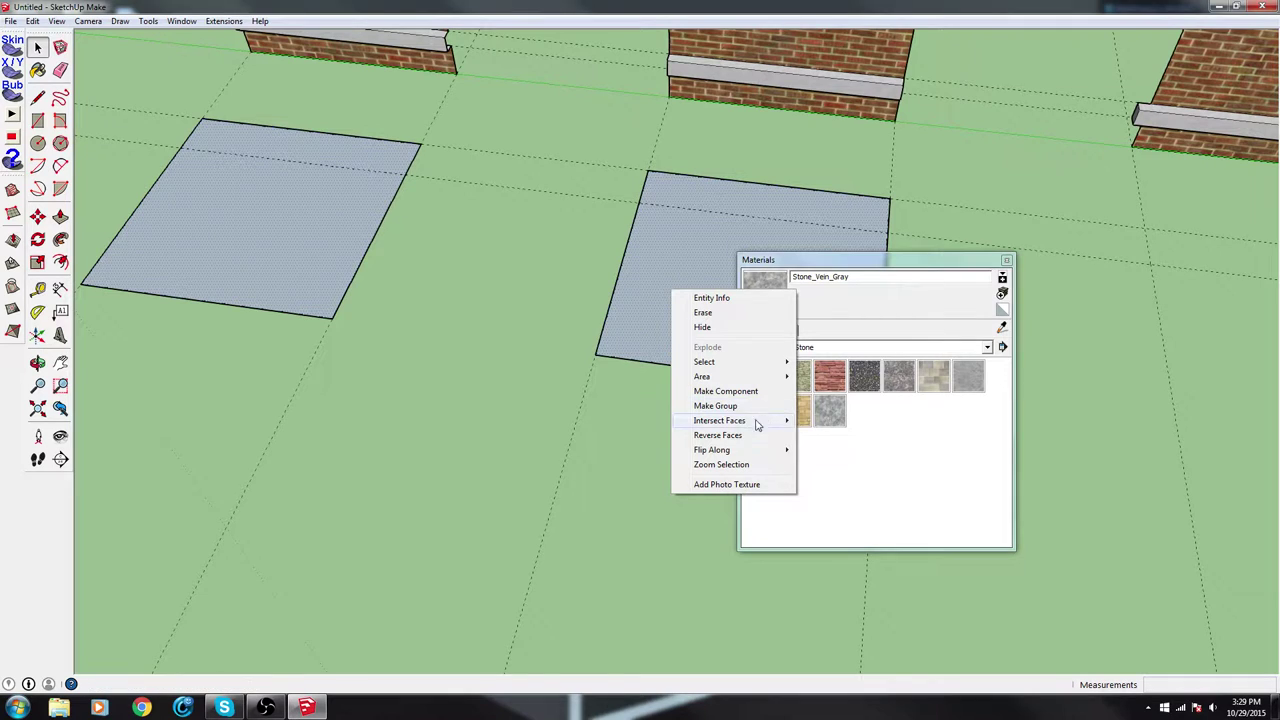
{"action": "left_click", "coordinate": [745, 436]}
{"action": "middle_click_drag", "start_coordinate": [337, 280], "coordinate": [530, 290]}
{"action": "key", "text": "b"}
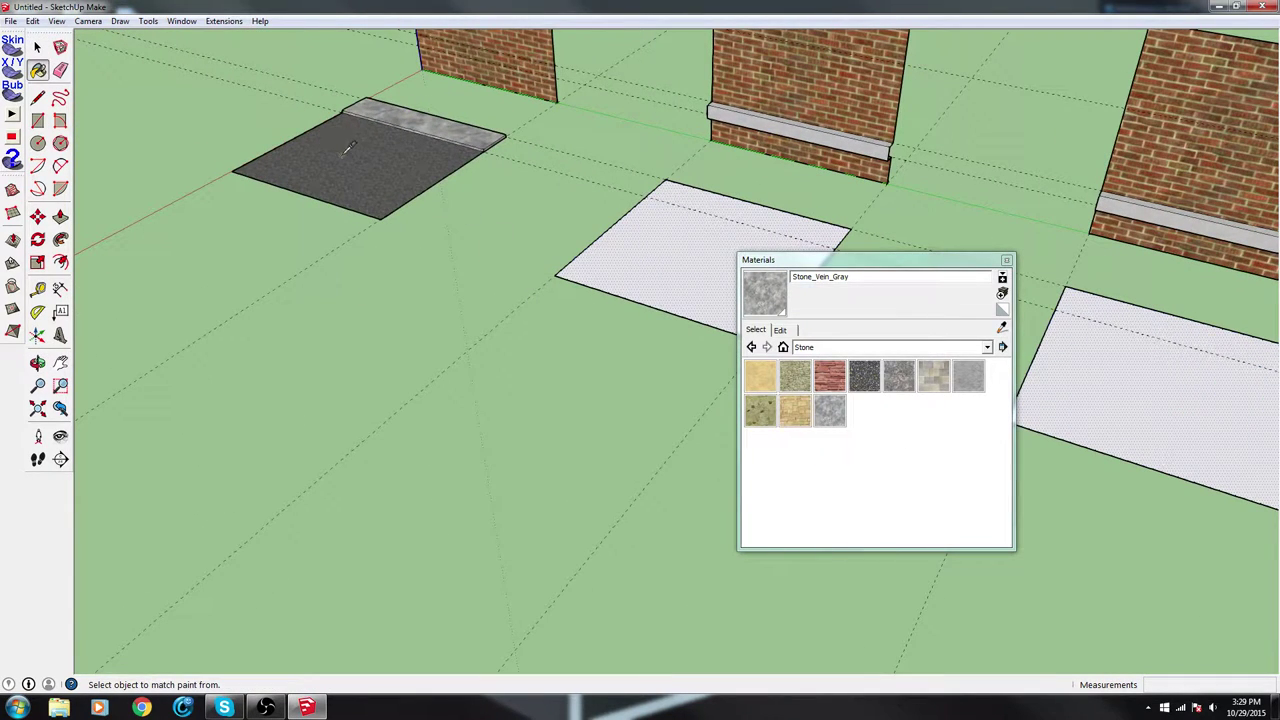
{"action": "left_click", "coordinate": [330, 140], "text": "alt"}
{"action": "left_click", "coordinate": [668, 236], "text": "shift"}
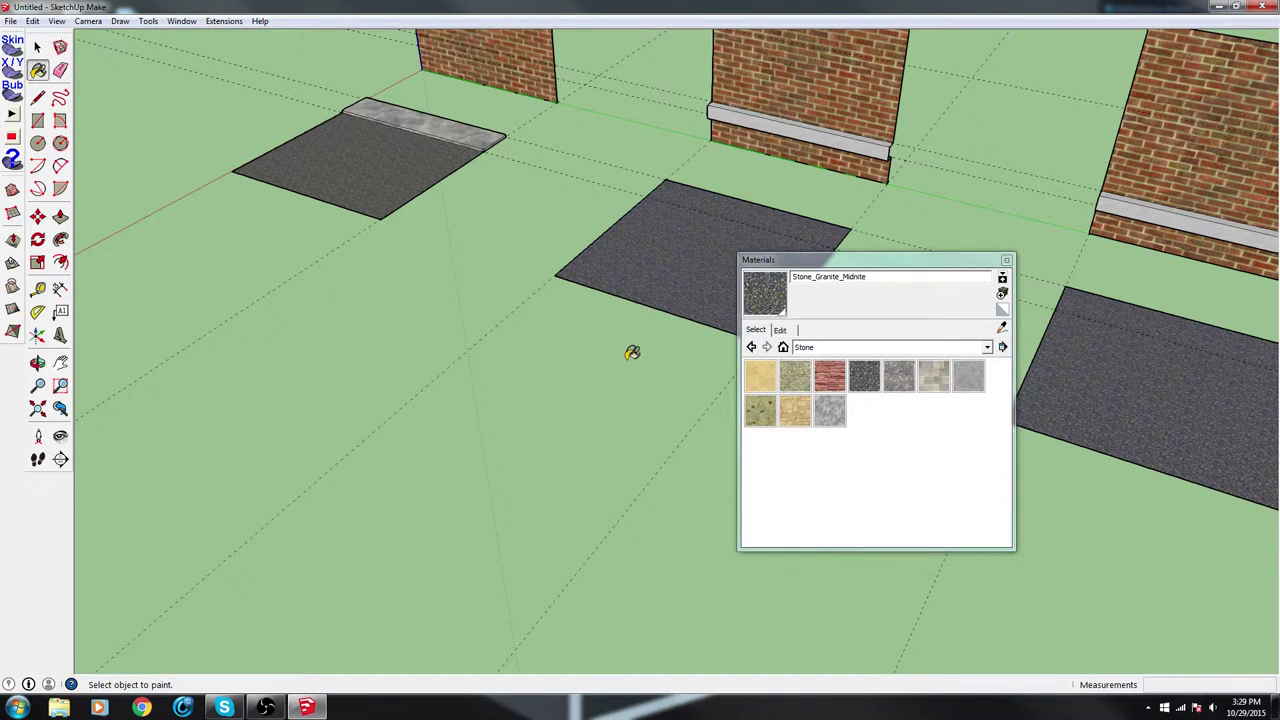
{"action": "middle_click_drag", "start_coordinate": [632, 352], "coordinate": [545, 313]}
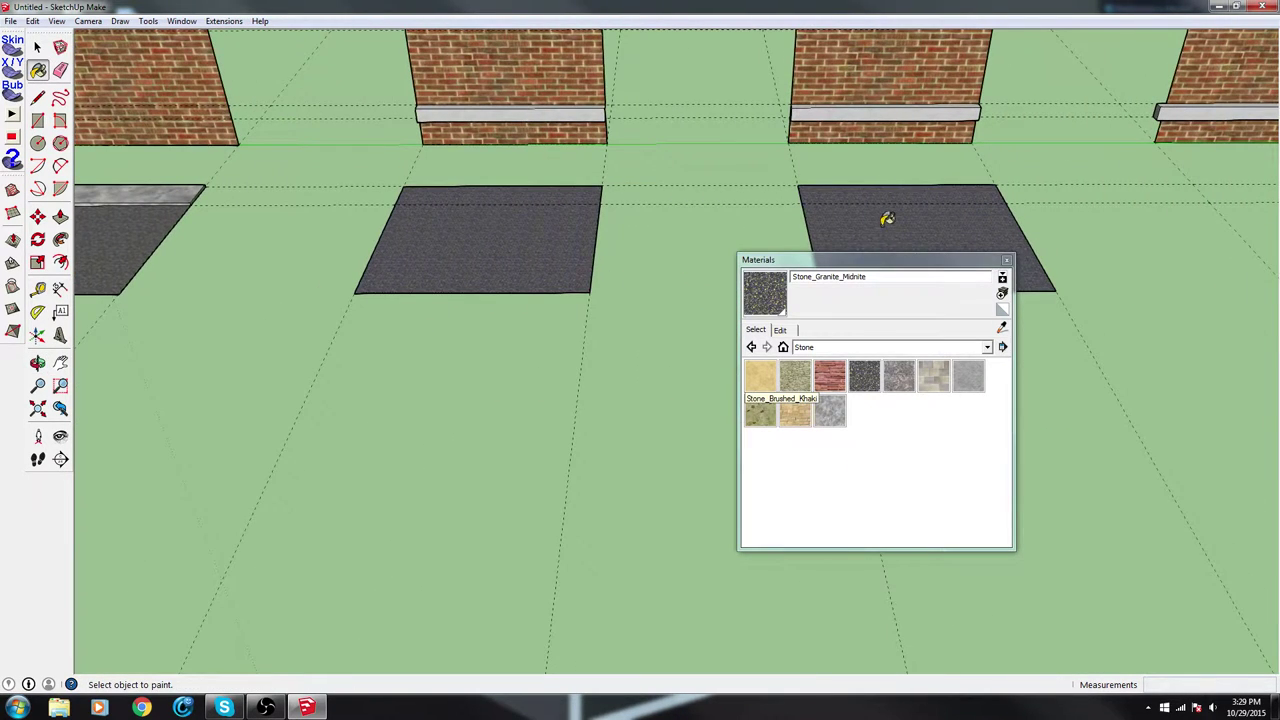
Repaint the third ground tile with Stone_Vein_Gray sampled from the first tile's pavement strip
{"action": "left_click", "coordinate": [190, 192], "text": "alt"}
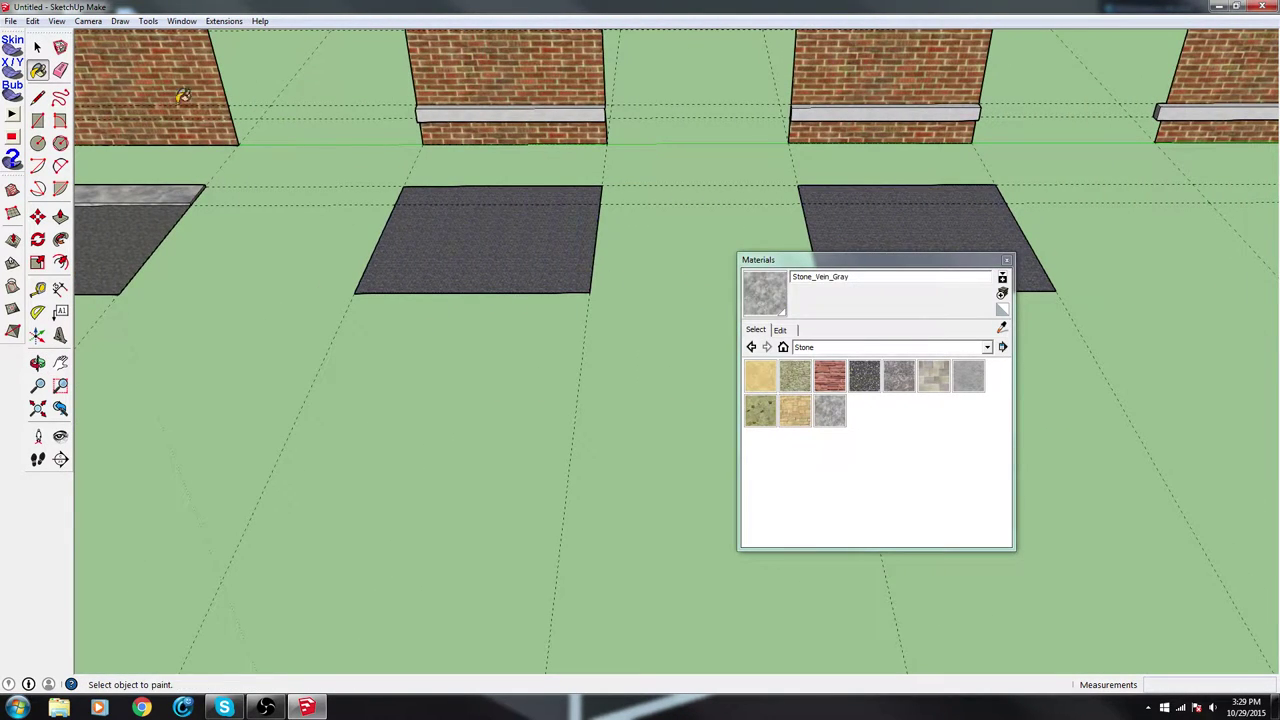
{"action": "left_click", "coordinate": [42, 47]}
{"action": "key", "text": "space"}
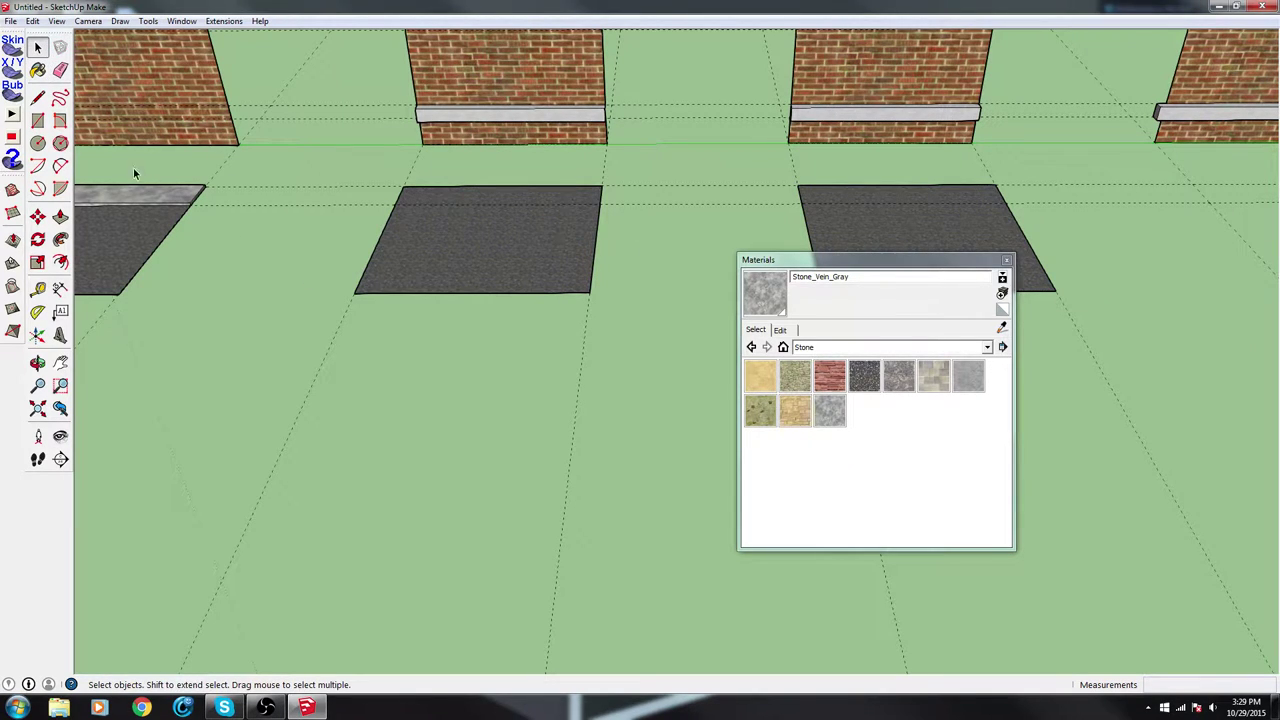
{"action": "key", "text": "b"}
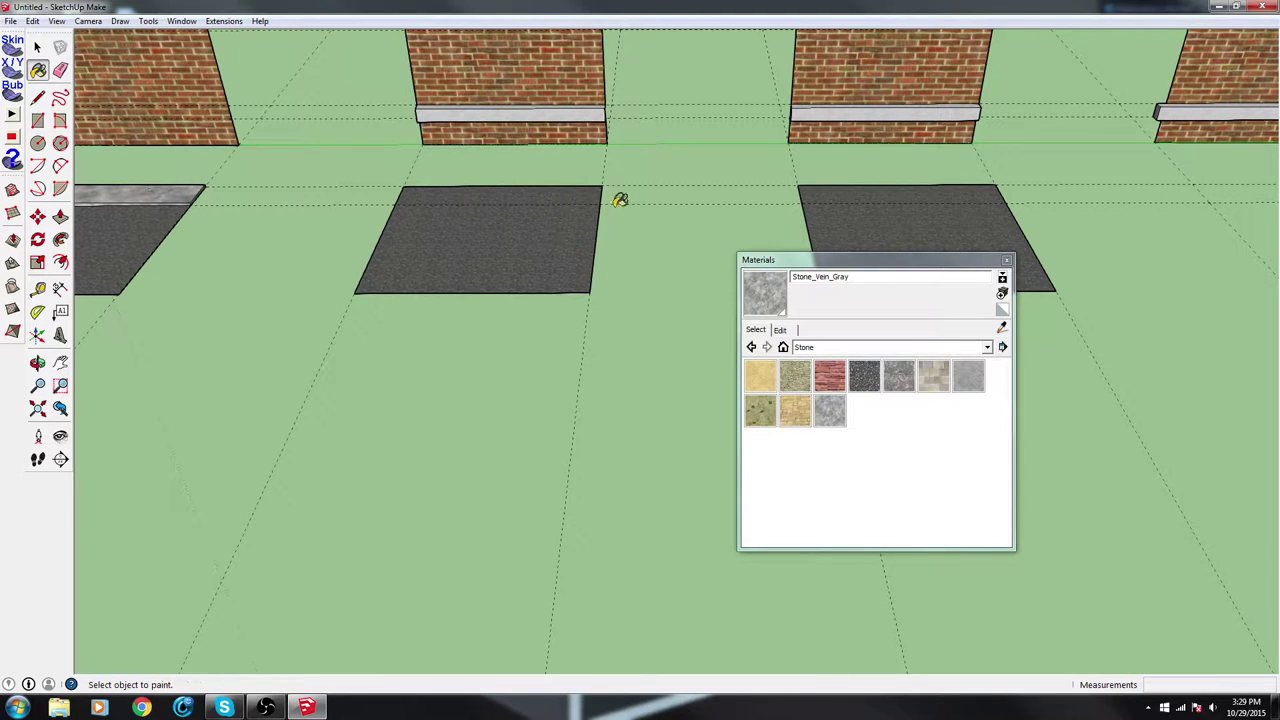
{"action": "left_click", "coordinate": [855, 203]}
{"action": "mouse_move", "coordinate": [855, 204]}
{"action": "middle_mouse_down"}
{"action": "mouse_move", "coordinate": [838, 219]}
{"action": "mouse_move", "coordinate": [363, 217]}
{"action": "mouse_move", "coordinate": [426, 209]}
{"action": "mouse_move", "coordinate": [500, 349]}
{"action": "mouse_move", "coordinate": [648, 228]}
{"action": "mouse_move", "coordinate": [563, 243]}
{"action": "mouse_move", "coordinate": [517, 206]}
{"action": "mouse_move", "coordinate": [220, 277]}
{"action": "mouse_move", "coordinate": [194, 268]}
{"action": "middle_mouse_up"}
Check along the row of wall modules which ones are already components by selecting them one after another
{"action": "left_click", "coordinate": [37, 47]}
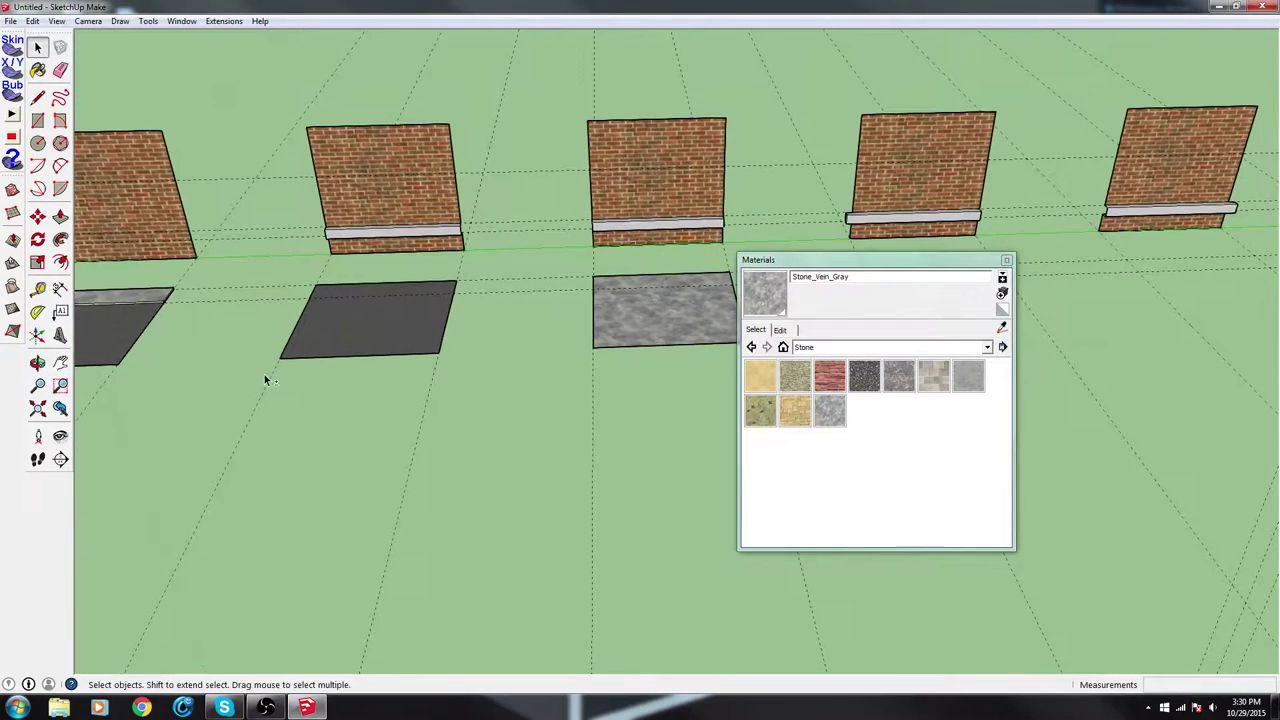
{"action": "middle_click_drag", "start_coordinate": [264, 374], "coordinate": [443, 318]}
{"action": "left_click", "coordinate": [760, 168]}
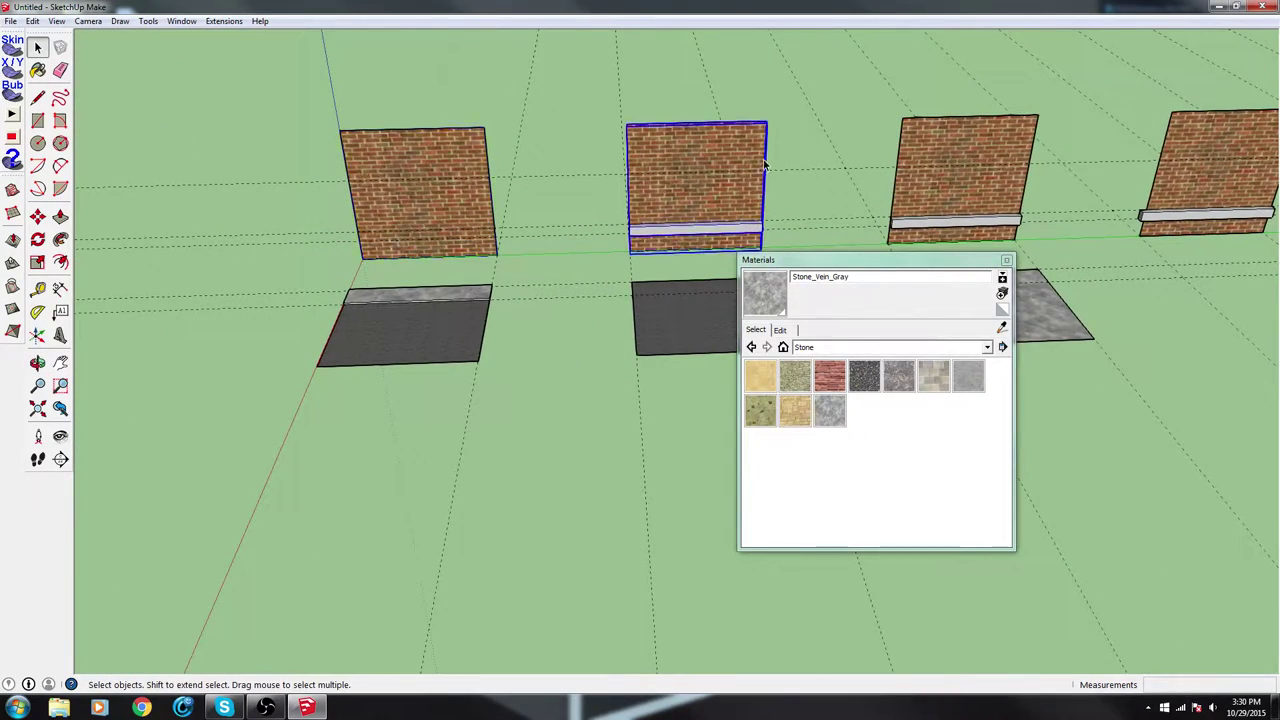
{"action": "left_click", "coordinate": [903, 170]}
{"action": "left_click", "coordinate": [1165, 212]}
{"action": "middle_click_drag", "start_coordinate": [1157, 298], "coordinate": [914, 103]}
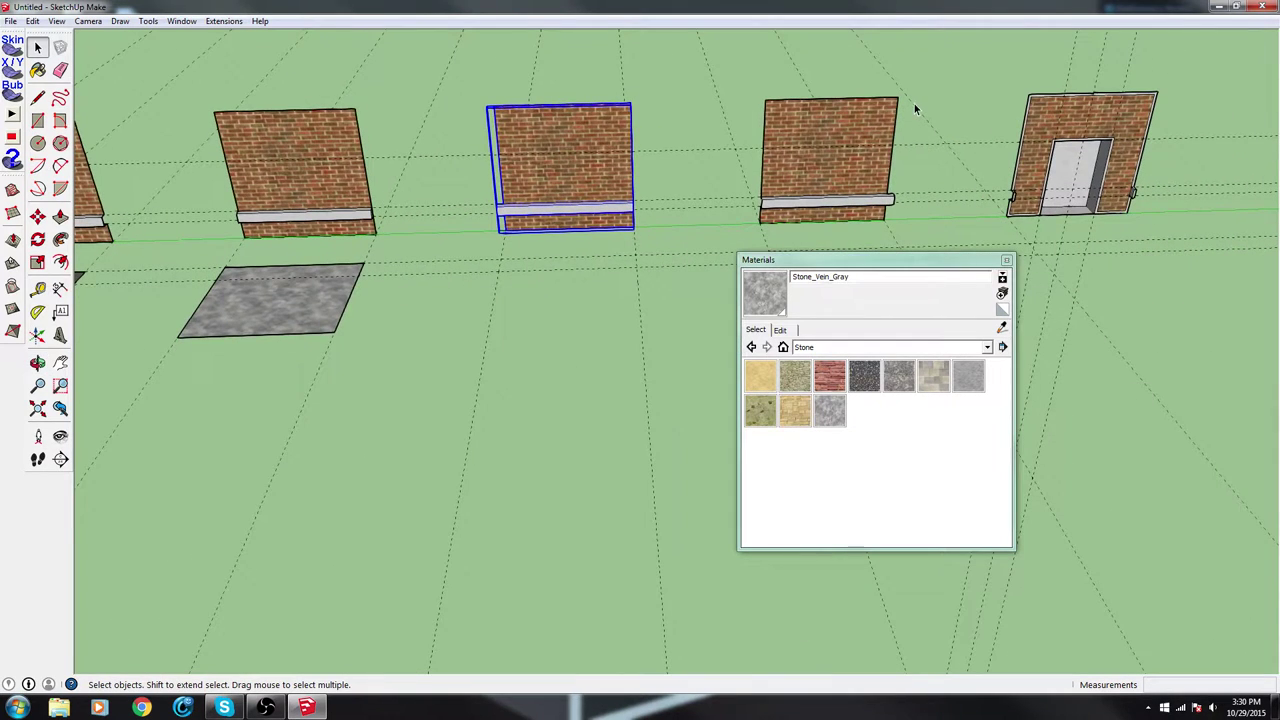
{"action": "left_click", "coordinate": [885, 125]}
{"action": "left_click", "coordinate": [1055, 124]}
Select the whole doorway module and delete all construction guides from the model
{"action": "left_click_drag", "start_coordinate": [1012, 80], "coordinate": [1186, 248]}
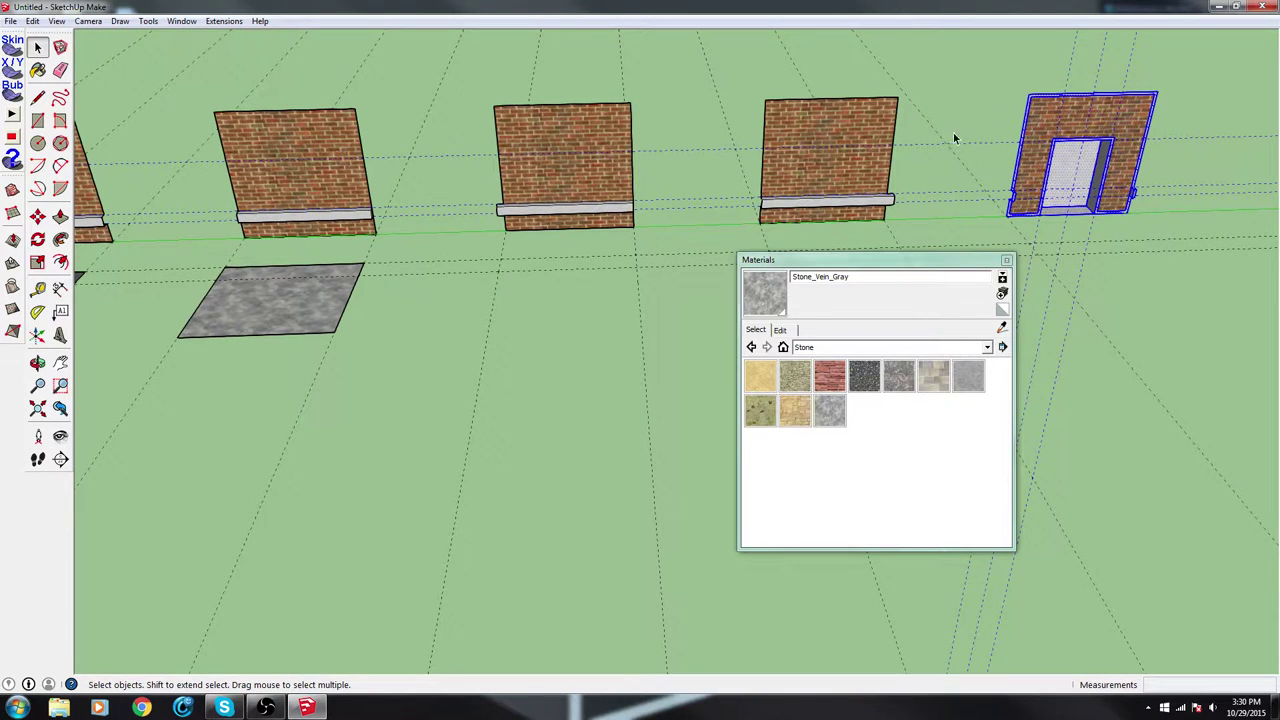
{"action": "left_click", "coordinate": [33, 22]}
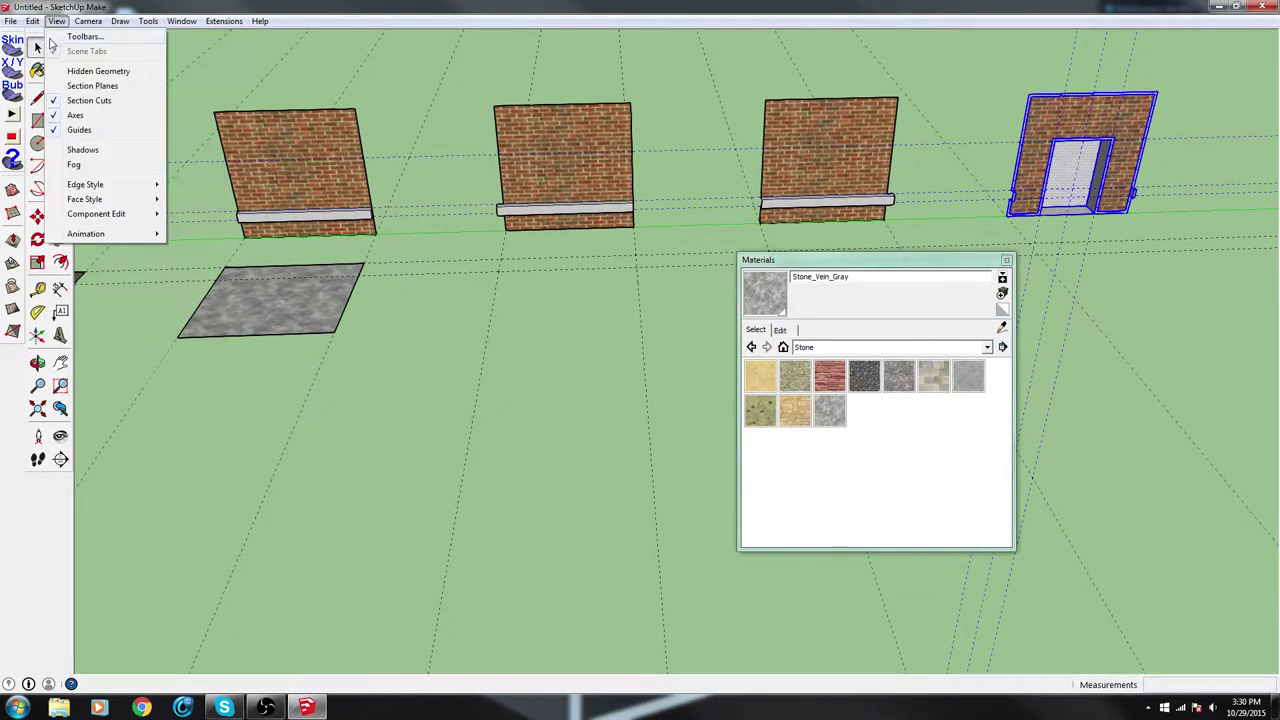
{"action": "left_click", "coordinate": [68, 145]}
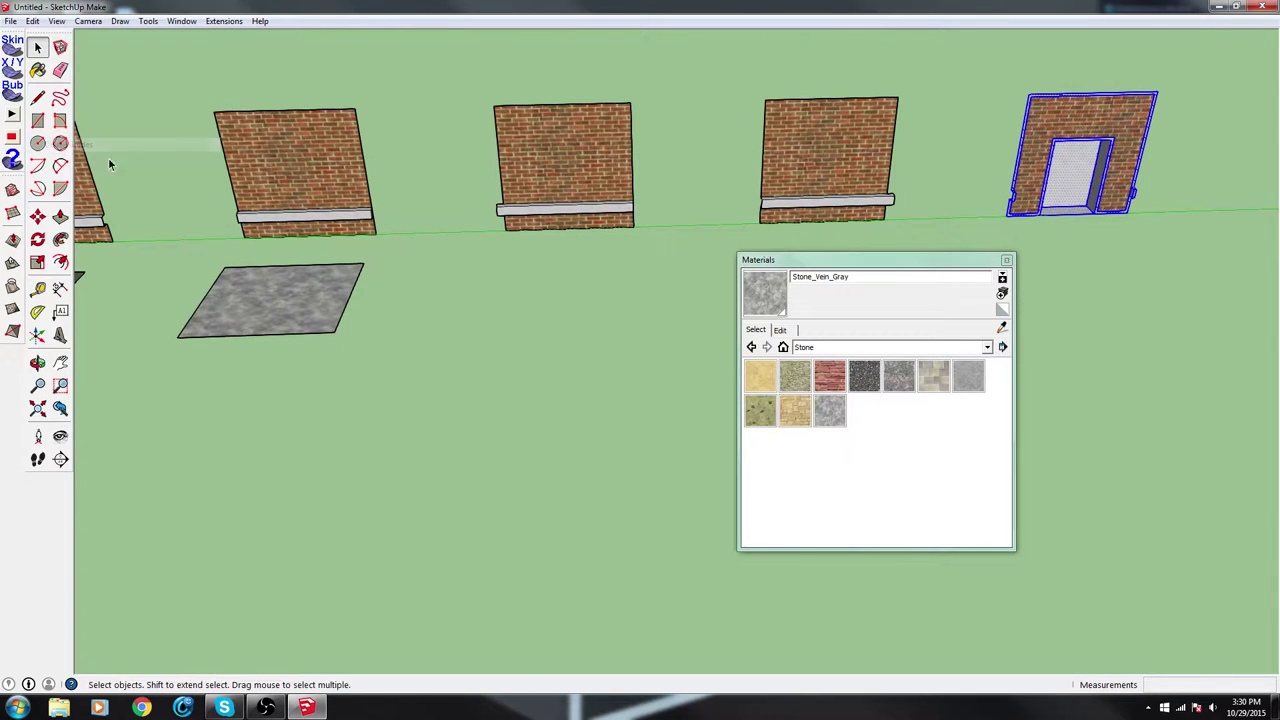
Turn the selected doorway module into a component named "Doorway"
{"action": "key", "text": "o"}
{"action": "left_click_drag", "start_coordinate": [643, 329], "coordinate": [506, 240]}
{"action": "mouse_move", "coordinate": [506, 240]}
{"action": "middle_mouse_down"}
{"action": "mouse_move", "coordinate": [666, 237]}
{"action": "mouse_move", "coordinate": [280, 240]}
{"action": "middle_mouse_up"}
{"action": "right_click", "coordinate": [670, 184]}
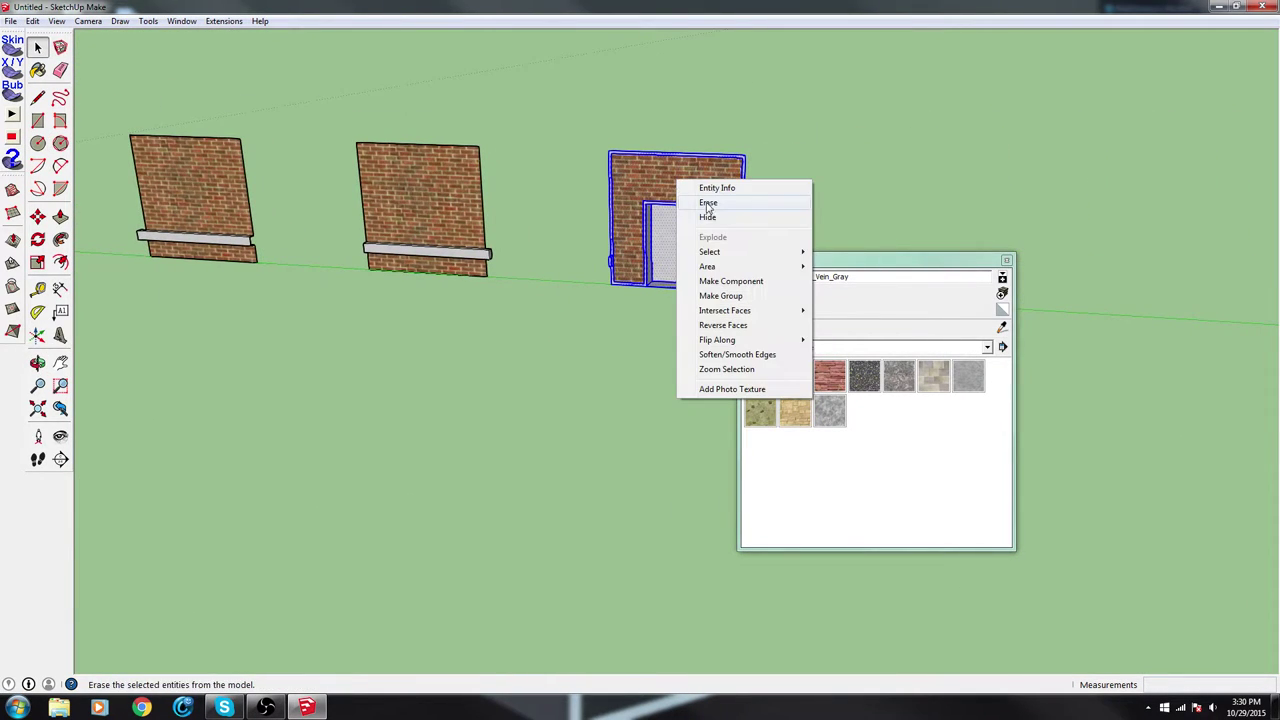
{"action": "left_click", "coordinate": [730, 281]}
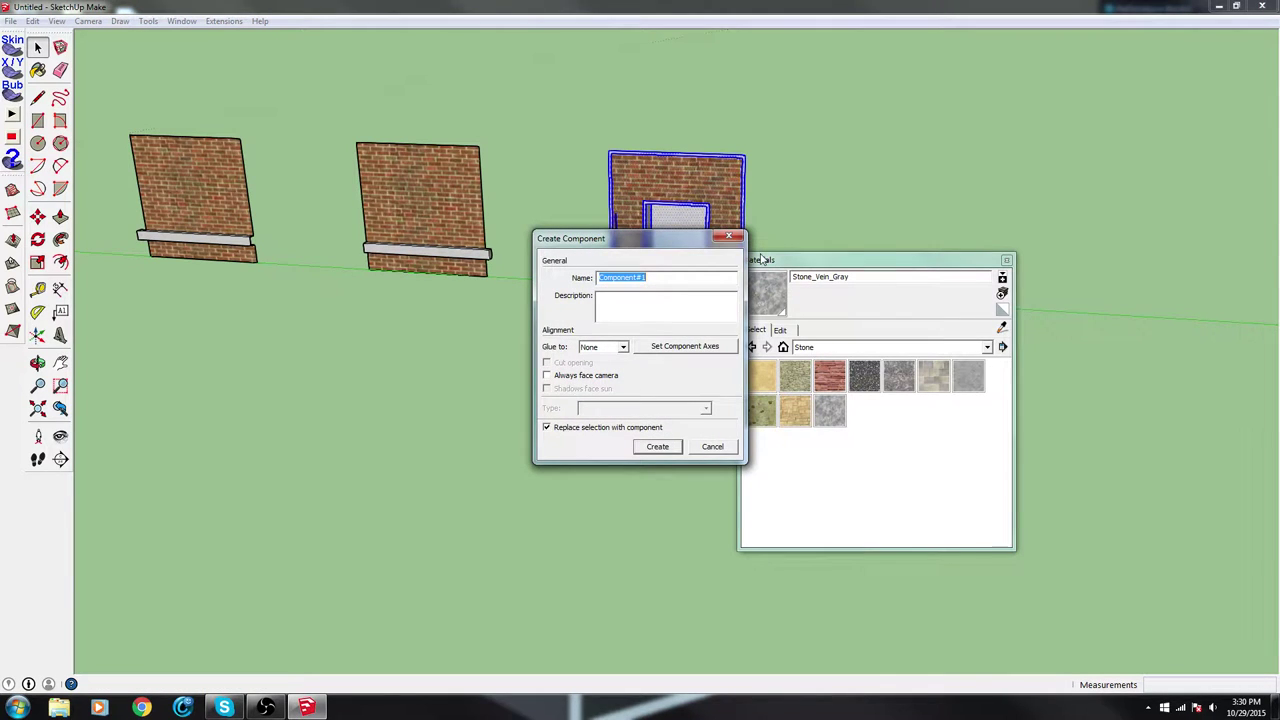
{"action": "type", "text": "Doorway"}
{"action": "key", "text": "Return"}
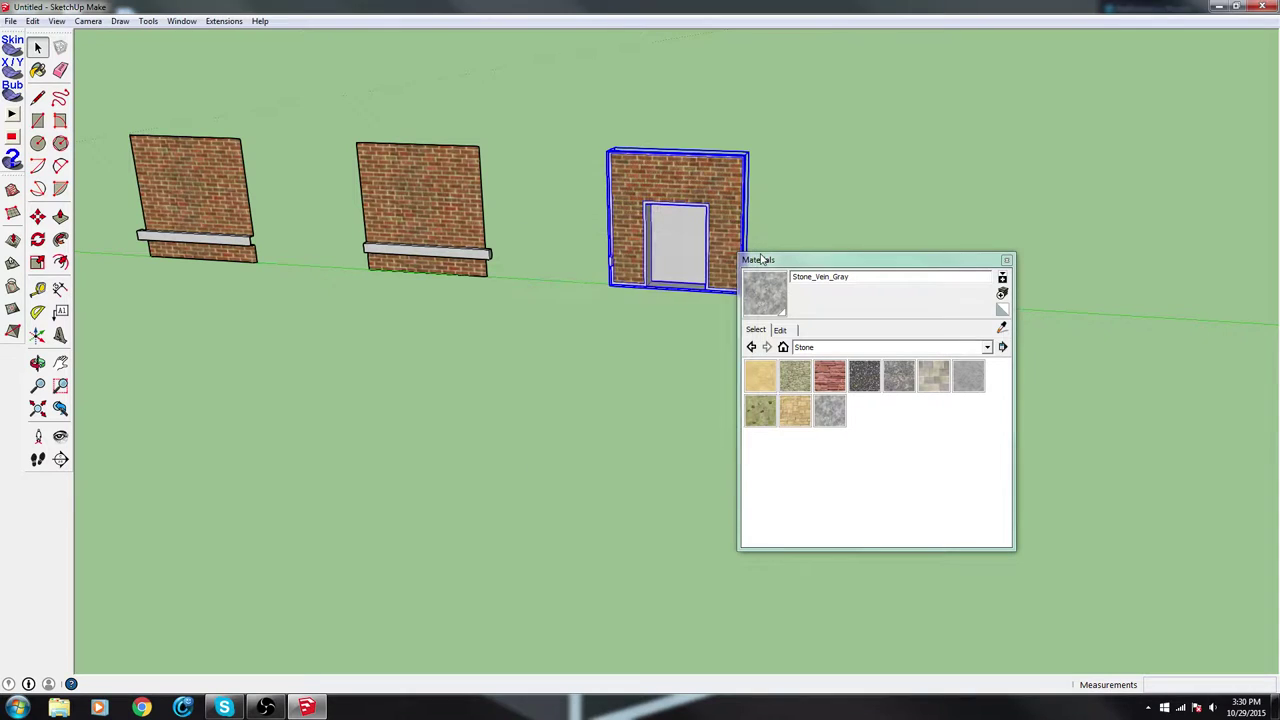
Select the whole first ground tile with its pavement strip and make it a component named "sidewrd"
{"action": "middle_click_drag", "start_coordinate": [283, 394], "coordinate": [963, 389], "text": "shift"}
{"action": "middle_click_drag", "start_coordinate": [630, 420], "coordinate": [493, 456], "text": "shift"}
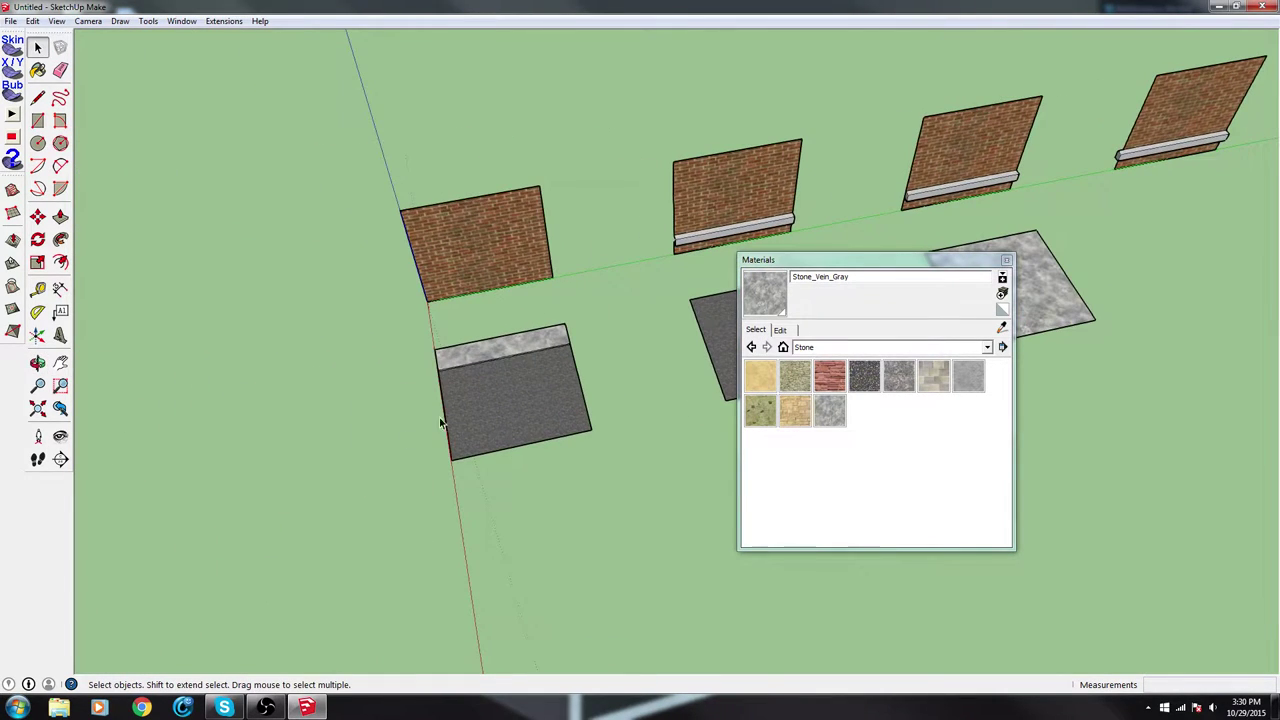
{"action": "left_click_drag", "start_coordinate": [392, 333], "coordinate": [651, 480]}
{"action": "middle_click_drag", "start_coordinate": [643, 463], "coordinate": [540, 471]}
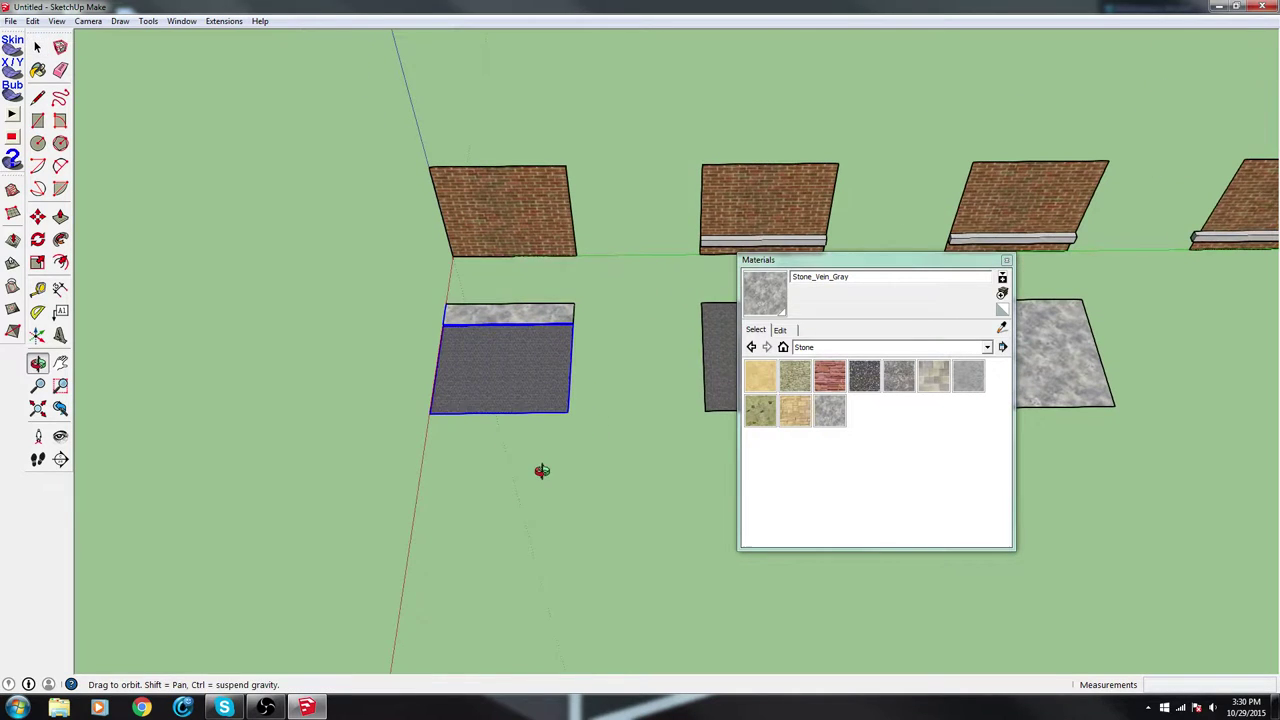
{"action": "left_click_drag", "start_coordinate": [422, 295], "coordinate": [646, 457]}
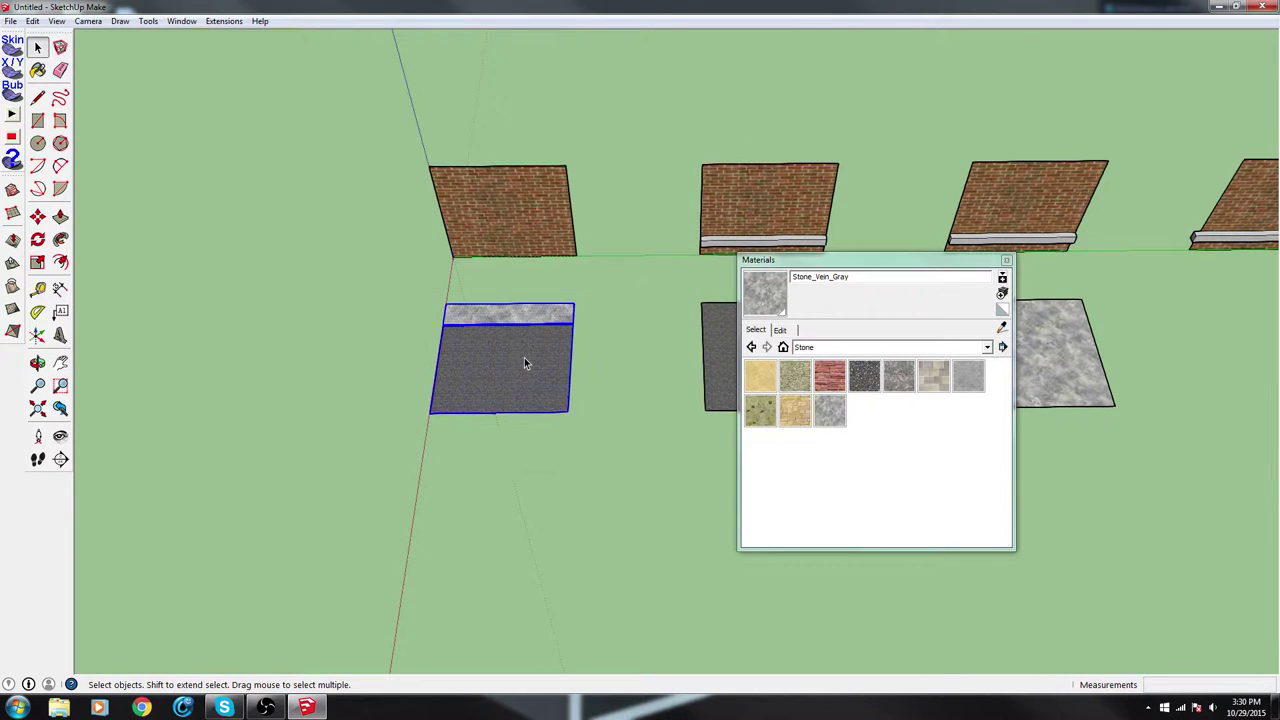
{"action": "right_click", "coordinate": [530, 363]}
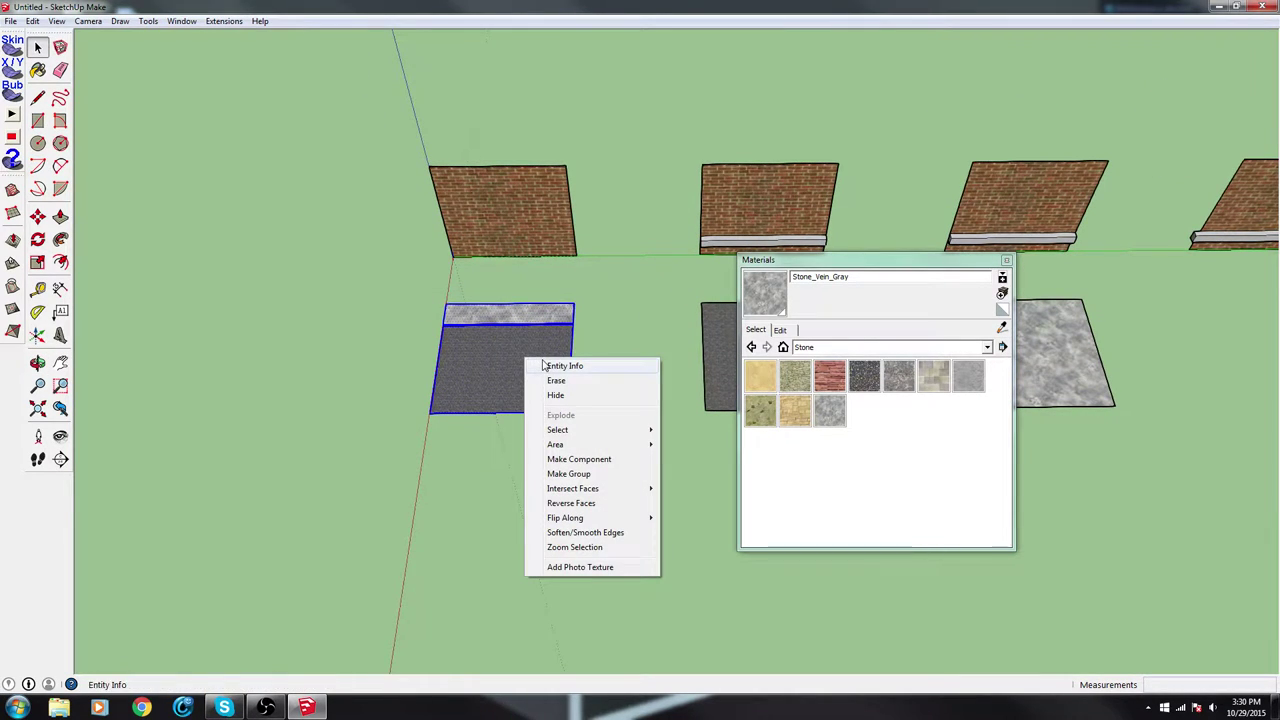
{"action": "left_click", "coordinate": [591, 462]}
{"action": "type", "text": "sidewrd"}
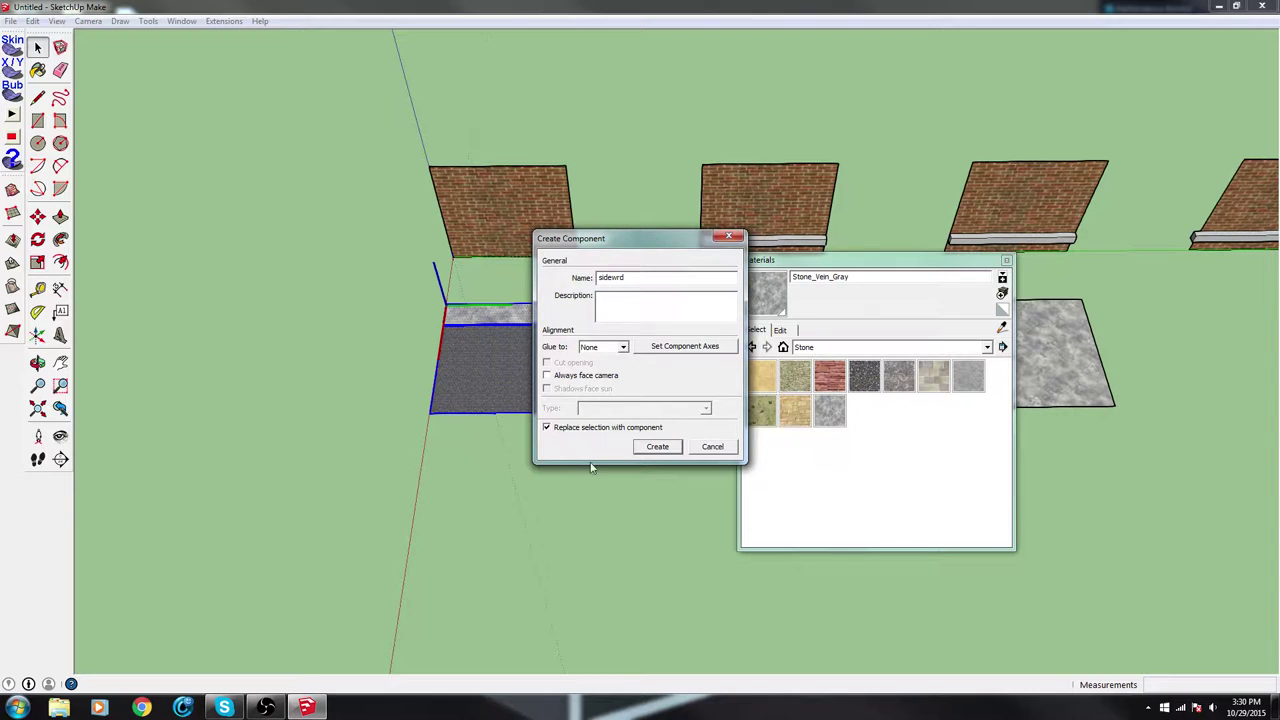
{"action": "left_click", "coordinate": [650, 448]}
{"action": "left_click_drag", "start_coordinate": [792, 268], "coordinate": [955, 303]}
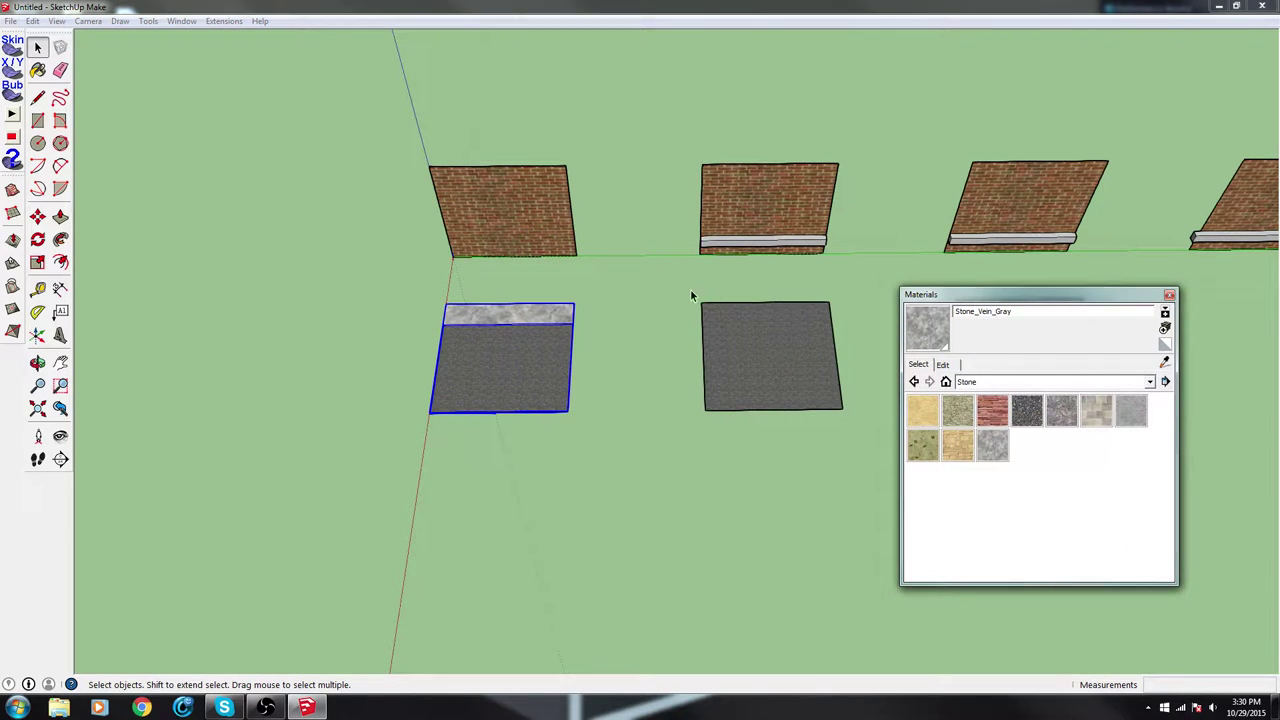
Make the plain dark asphalt square into a component named ST
{"action": "left_click_drag", "start_coordinate": [682, 294], "coordinate": [866, 434]}
{"action": "right_click", "coordinate": [751, 366]}
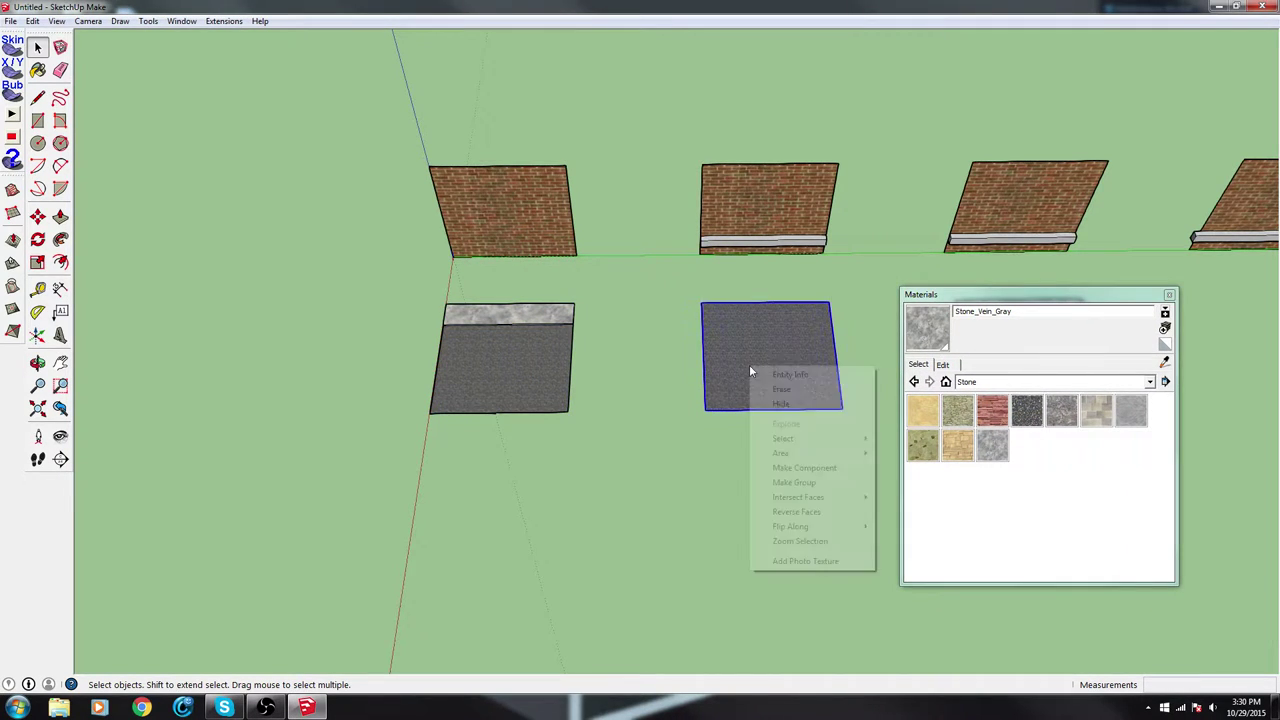
{"action": "left_click", "coordinate": [824, 468]}
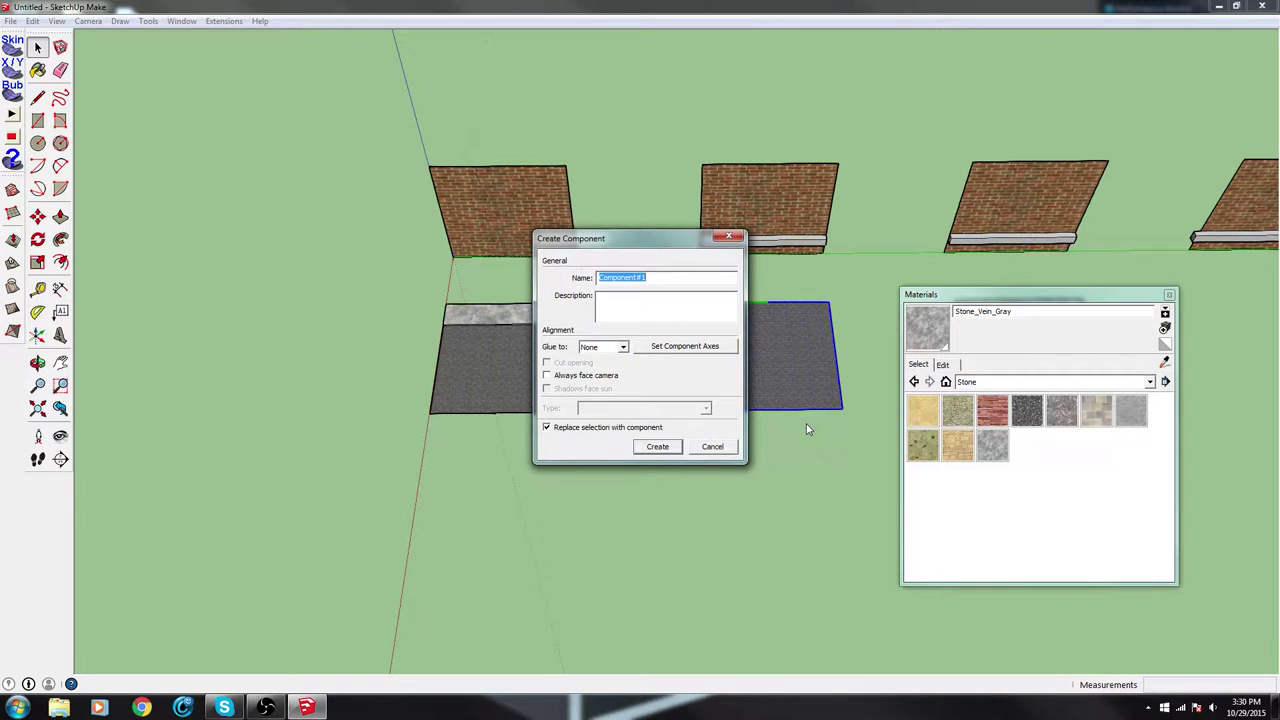
{"action": "type", "text": "ST"}
{"action": "key", "text": "Return"}
Make the gray stone square into a component named side
{"action": "middle_click_drag", "start_coordinate": [798, 417], "coordinate": [421, 412], "text": "shift"}
{"action": "left_click", "coordinate": [650, 355]}
{"action": "right_click", "coordinate": [693, 350]}
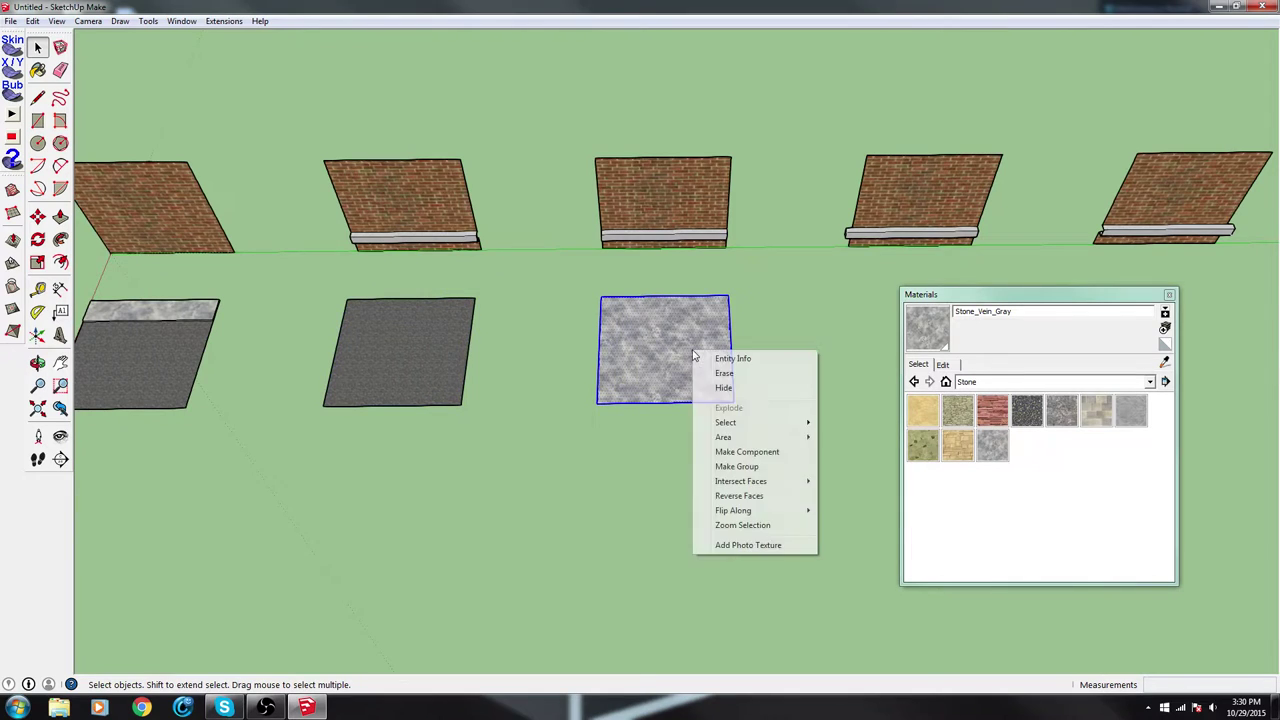
{"action": "left_click", "coordinate": [745, 452]}
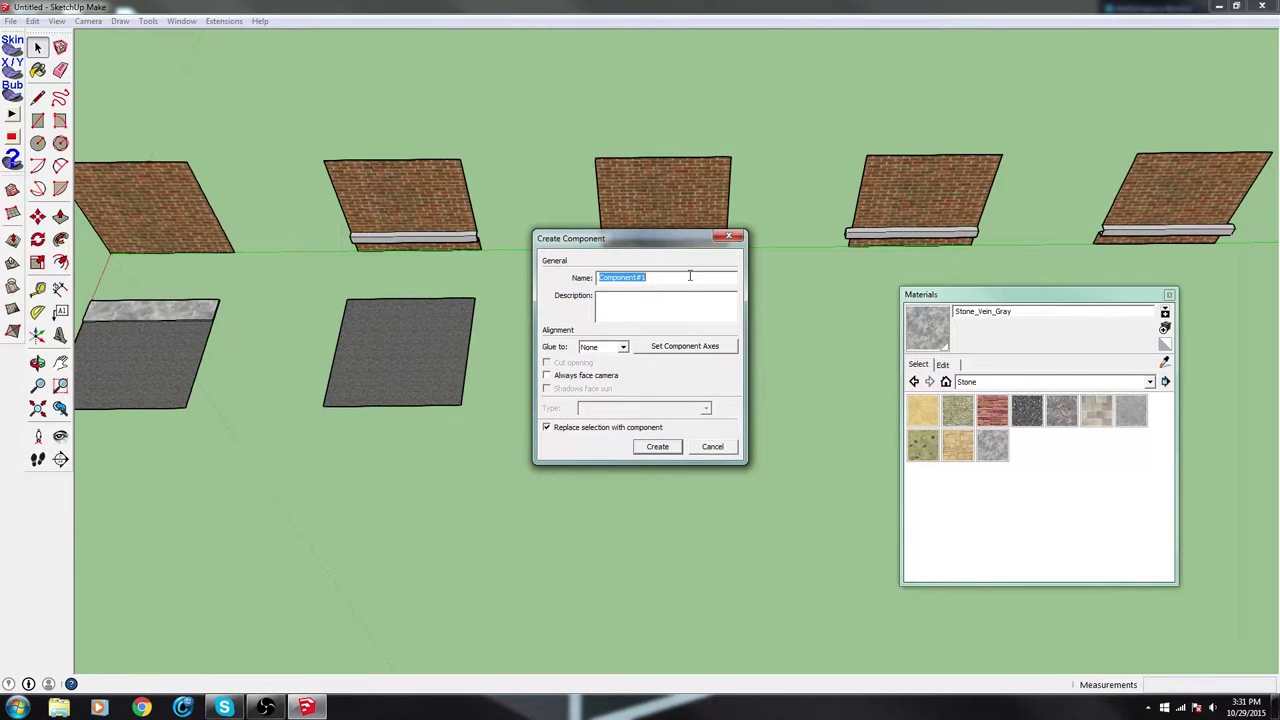
{"action": "type", "text": "side"}
{"action": "key", "text": "Return"}
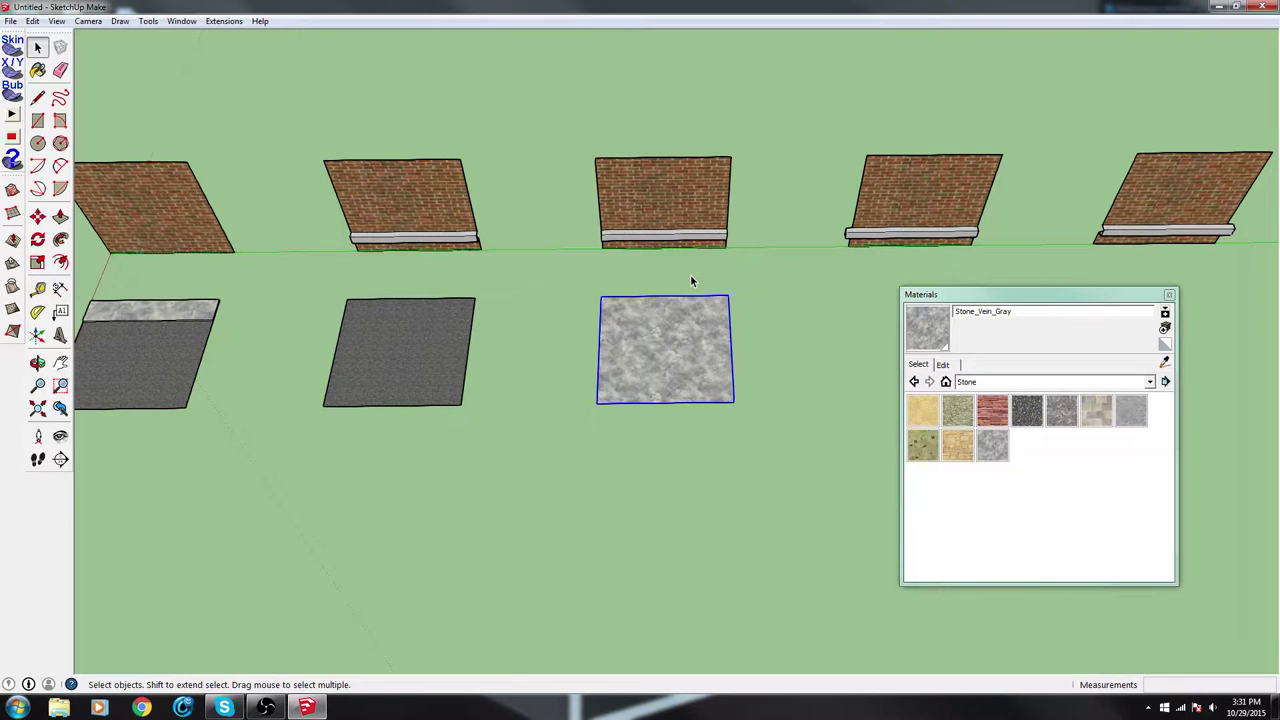
Sample the Default material and paint the backs of the first two wall panels nearest the origin with it
{"action": "mouse_move", "coordinate": [317, 486]}
{"action": "middle_mouse_down"}
{"action": "mouse_move", "coordinate": [500, 371]}
{"action": "mouse_move", "coordinate": [494, 108]}
{"action": "mouse_move", "coordinate": [600, 84]}
{"action": "mouse_move", "coordinate": [709, 251]}
{"action": "mouse_move", "coordinate": [657, 166]}
{"action": "mouse_move", "coordinate": [1257, 386]}
{"action": "mouse_move", "coordinate": [1202, 669]}
{"action": "mouse_move", "coordinate": [942, 568]}
{"action": "mouse_move", "coordinate": [543, 383]}
{"action": "mouse_move", "coordinate": [837, 286]}
{"action": "mouse_move", "coordinate": [968, 48]}
{"action": "mouse_move", "coordinate": [622, 207]}
{"action": "middle_mouse_up"}
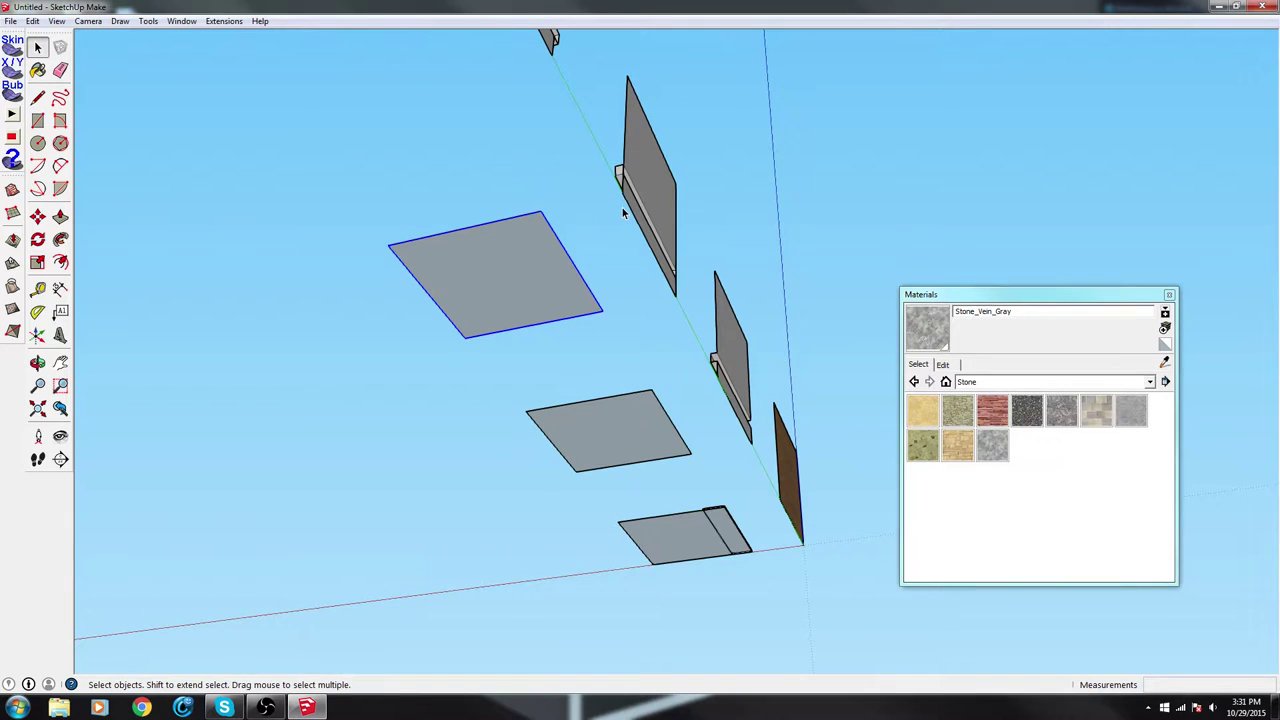
{"action": "key", "text": "b"}
{"action": "mouse_move", "coordinate": [514, 245]}
{"action": "middle_mouse_down"}
{"action": "mouse_move", "coordinate": [580, 143]}
{"action": "mouse_move", "coordinate": [569, 146]}
{"action": "mouse_move", "coordinate": [757, 151]}
{"action": "mouse_move", "coordinate": [243, 529]}
{"action": "middle_mouse_up"}
{"action": "left_click", "coordinate": [572, 155], "text": "alt"}
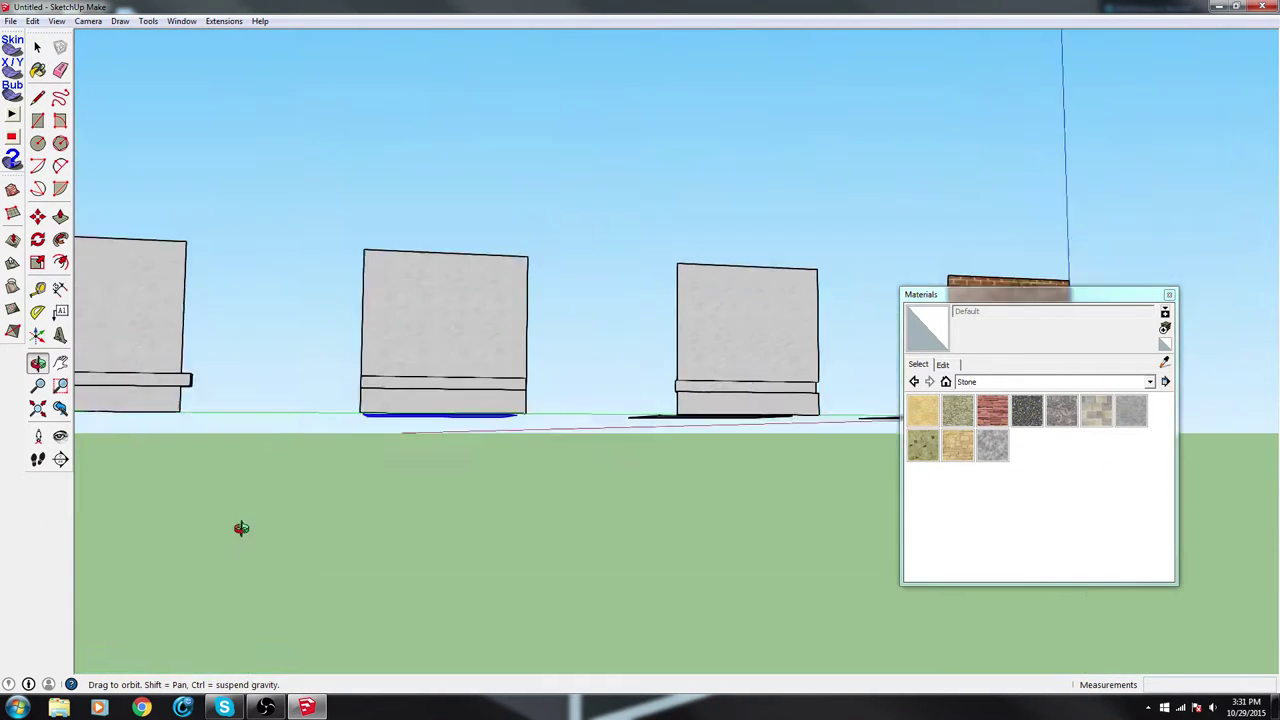
{"action": "middle_click_drag", "start_coordinate": [737, 309], "coordinate": [403, 411]}
{"action": "scroll", "coordinate": [612, 410], "scroll_direction": "up", "scroll_amount": 3}
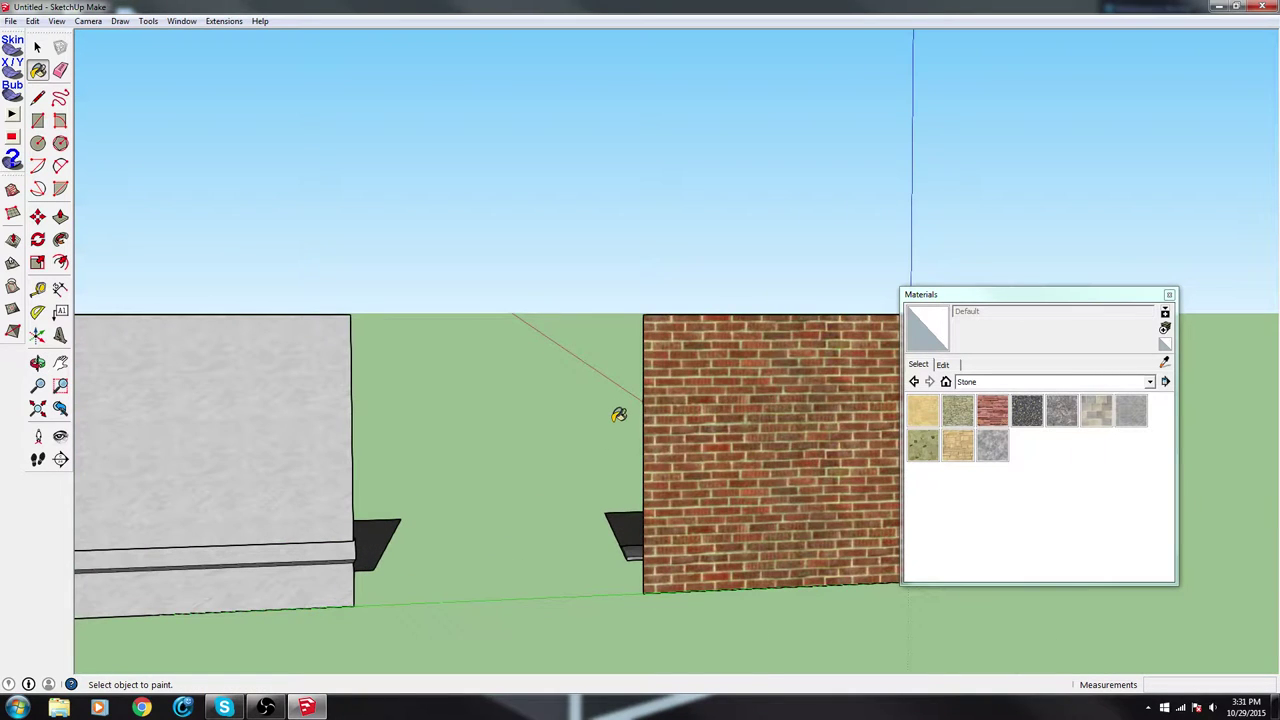
{"action": "left_click", "coordinate": [727, 410]}
{"action": "left_click", "coordinate": [222, 425]}
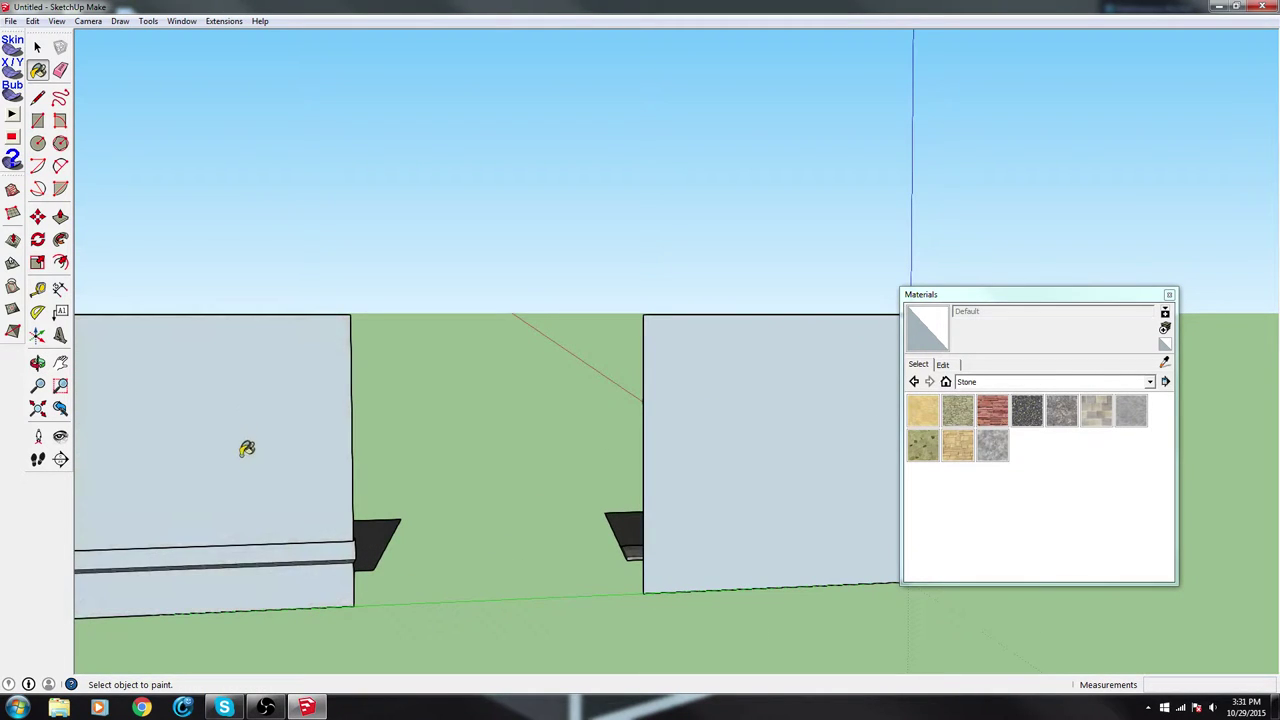
Paint the backs of the remaining textured wall panels with the Default material
{"action": "mouse_move", "coordinate": [246, 449]}
{"action": "middle_mouse_down"}
{"action": "mouse_move", "coordinate": [349, 429]}
{"action": "mouse_move", "coordinate": [1180, 427]}
{"action": "mouse_move", "coordinate": [481, 430]}
{"action": "mouse_move", "coordinate": [294, 411]}
{"action": "middle_mouse_up"}
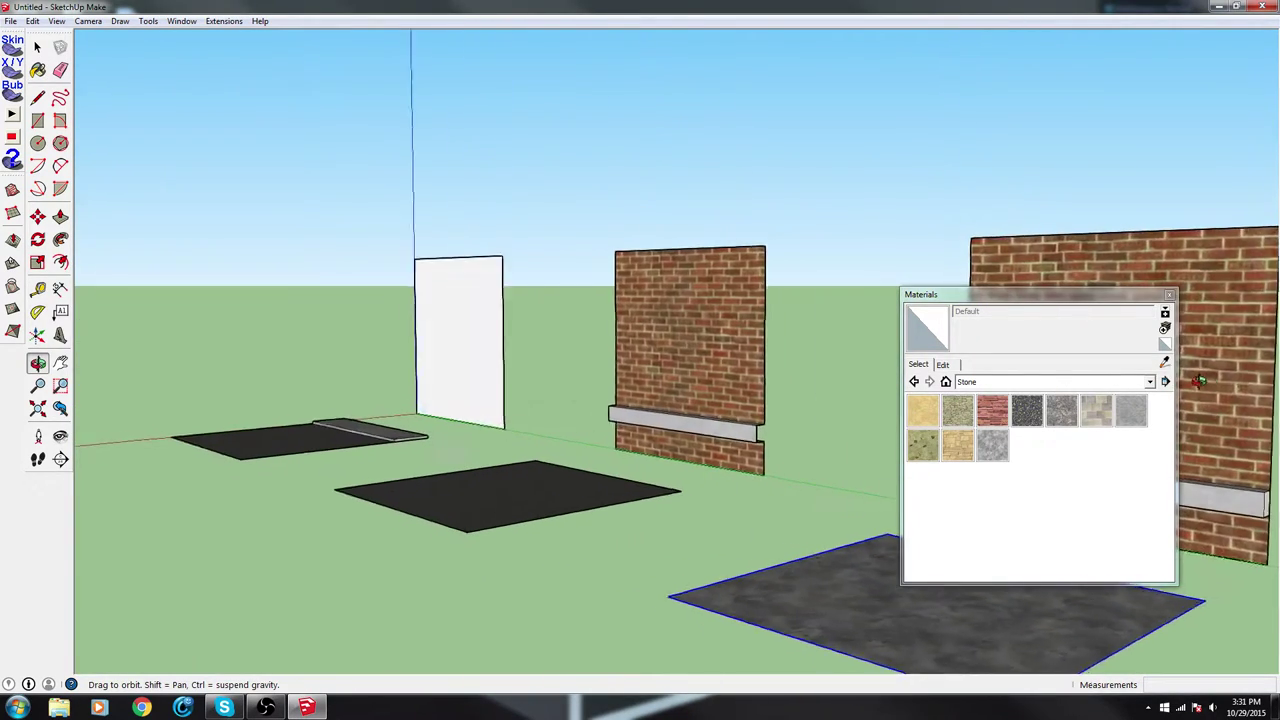
{"action": "middle_click_drag", "start_coordinate": [1199, 381], "coordinate": [1080, 390]}
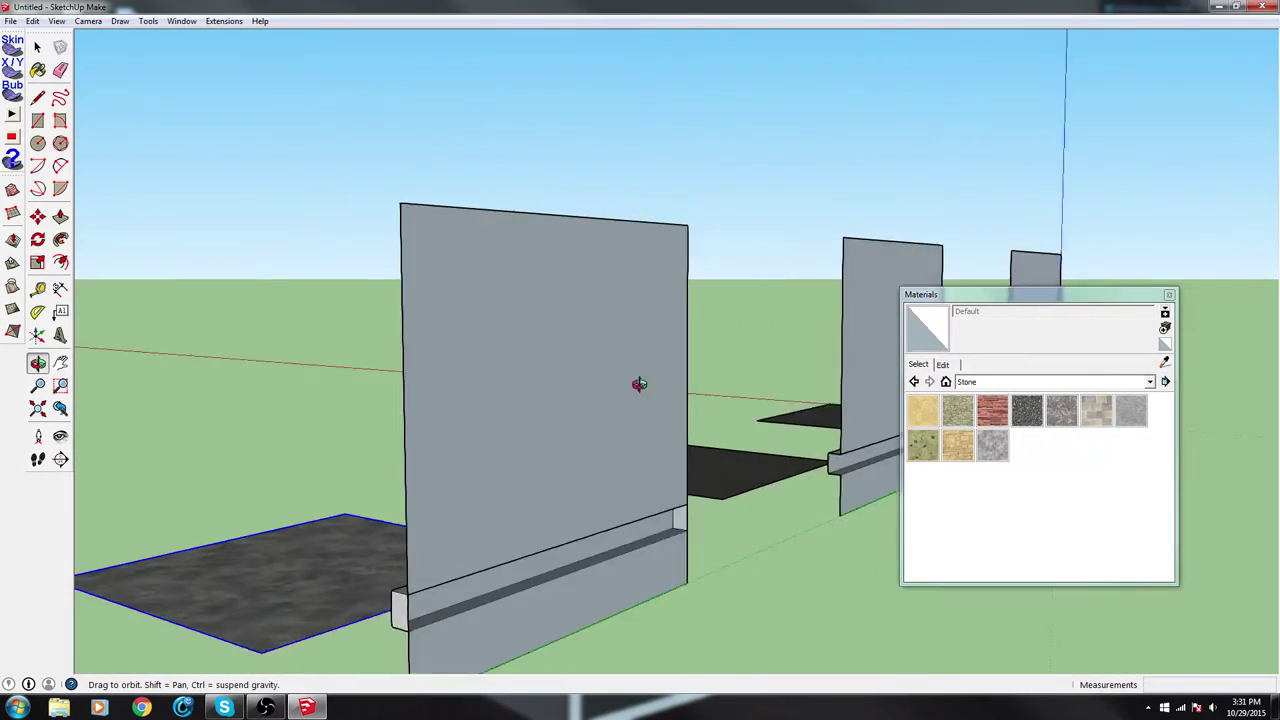
{"action": "middle_click_drag", "start_coordinate": [640, 380], "coordinate": [499, 374]}
{"action": "key", "text": "b"}
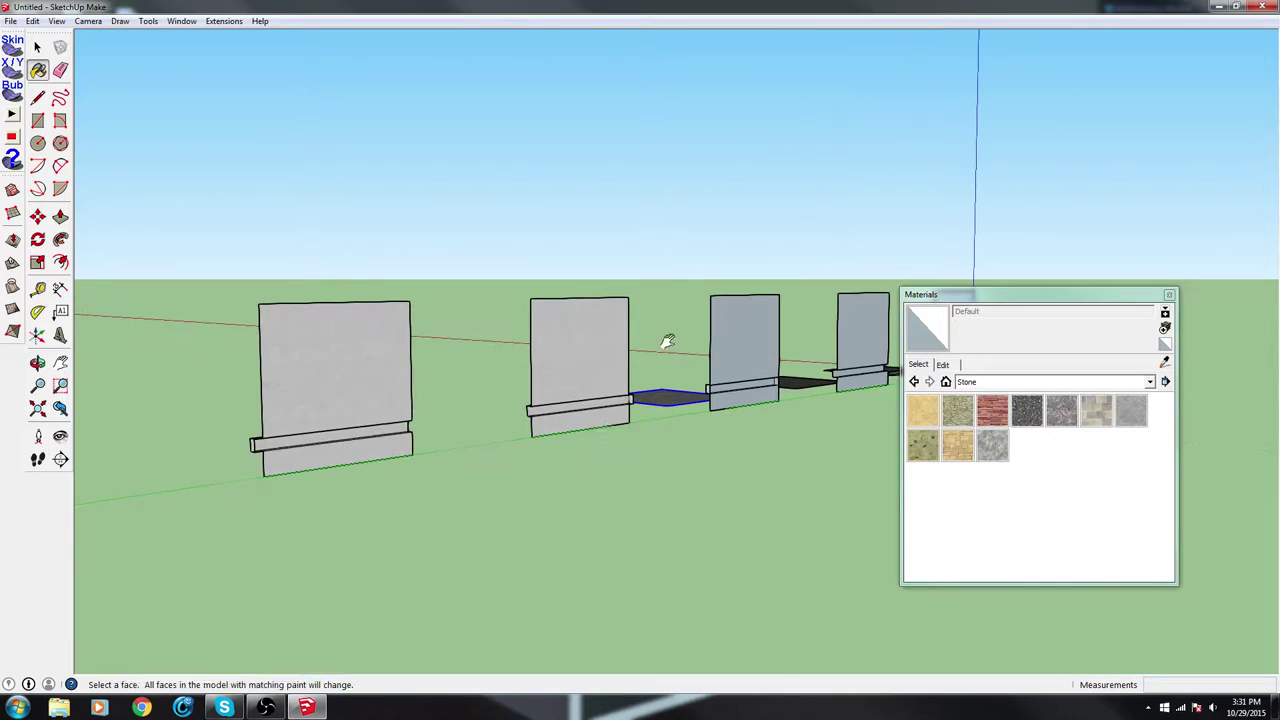
{"action": "left_click", "coordinate": [560, 349]}
{"action": "left_click", "coordinate": [336, 391]}
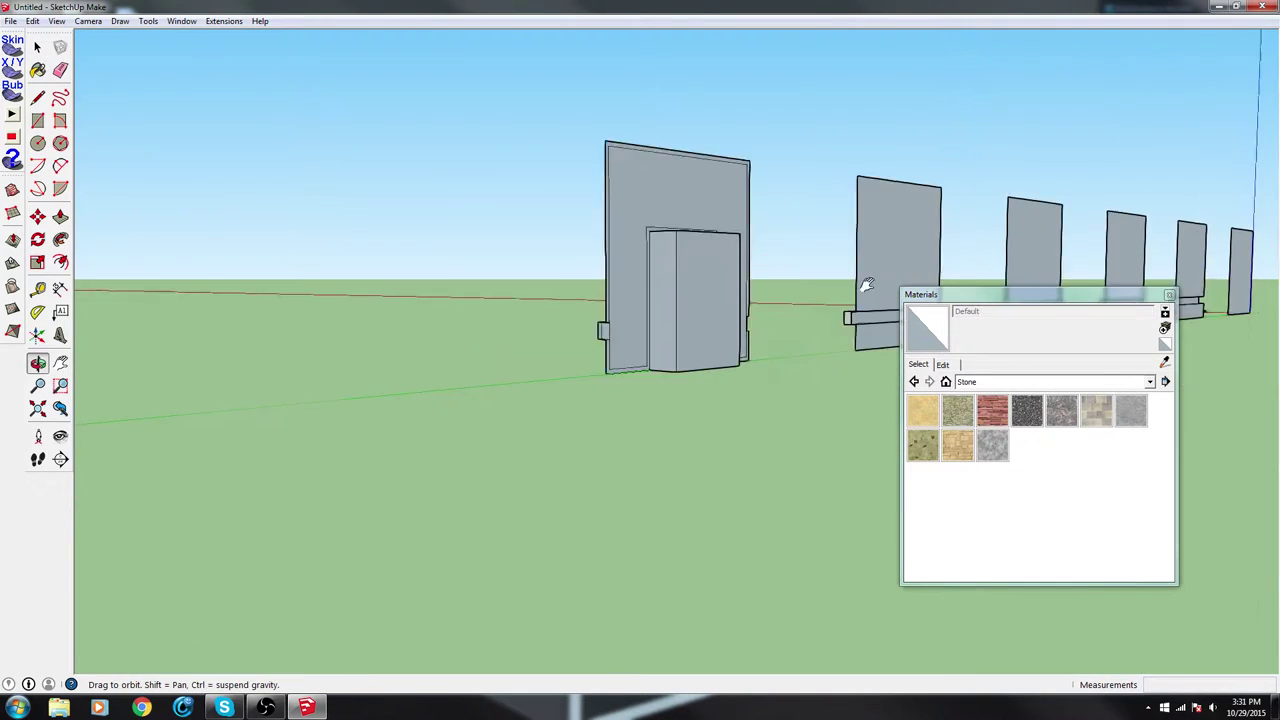
Open the wall component at the origin for editing and repaint its front face with Brick_Antique sampled from the neighbouring wall
{"action": "middle_click_drag", "start_coordinate": [863, 286], "coordinate": [801, 188]}
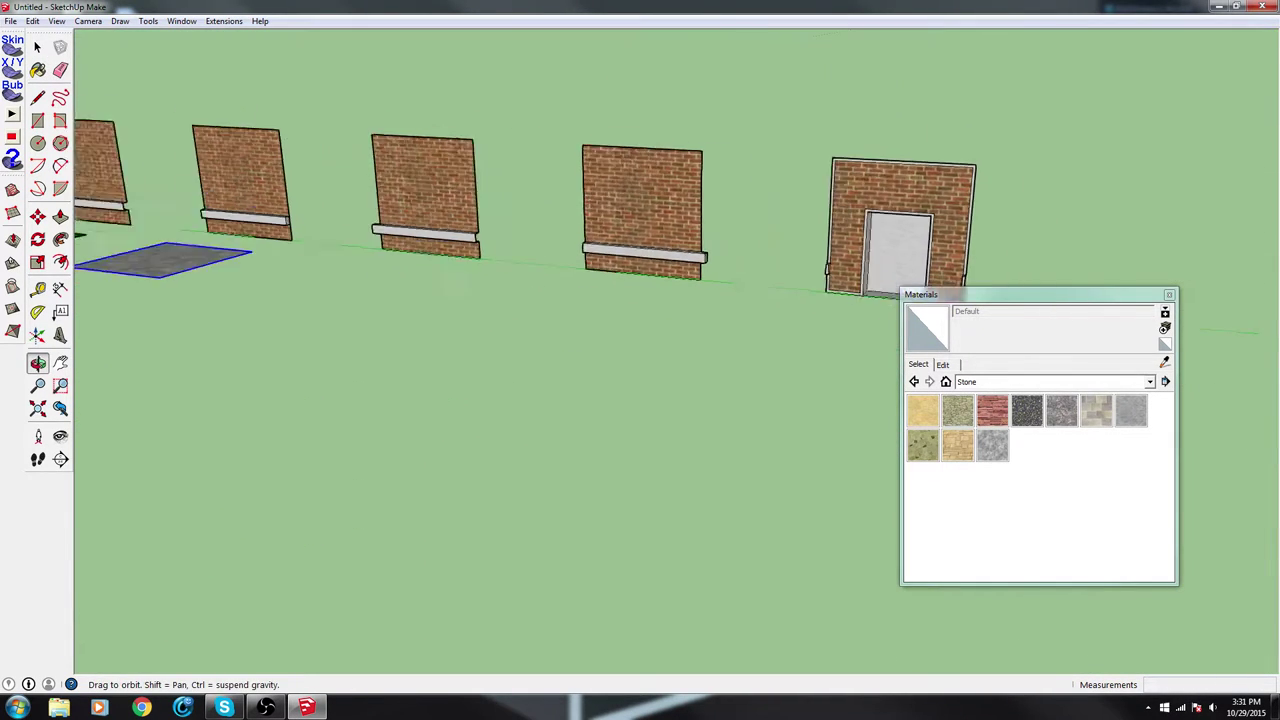
{"action": "mouse_move", "coordinate": [740, 200]}
{"action": "middle_mouse_down"}
{"action": "mouse_move", "coordinate": [955, 293]}
{"action": "mouse_move", "coordinate": [697, 263]}
{"action": "middle_mouse_up"}
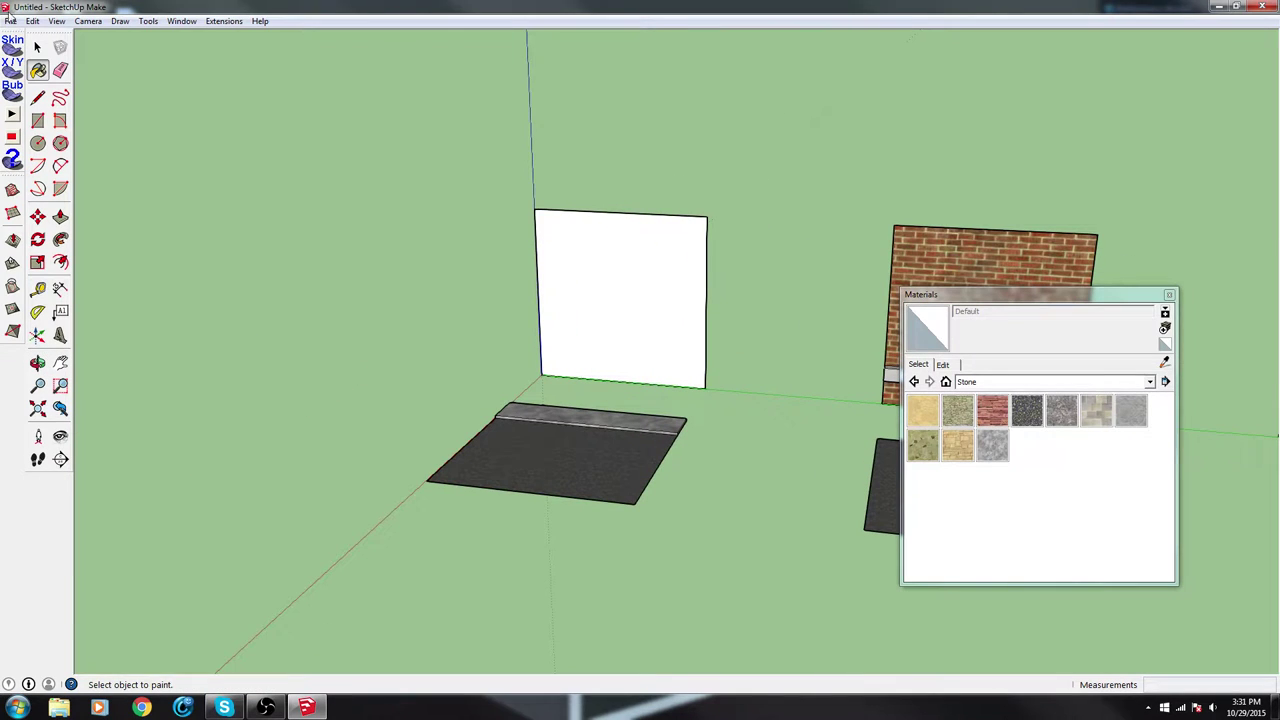
{"action": "key", "text": "space"}
{"action": "middle_click_drag", "start_coordinate": [580, 274], "coordinate": [750, 282]}
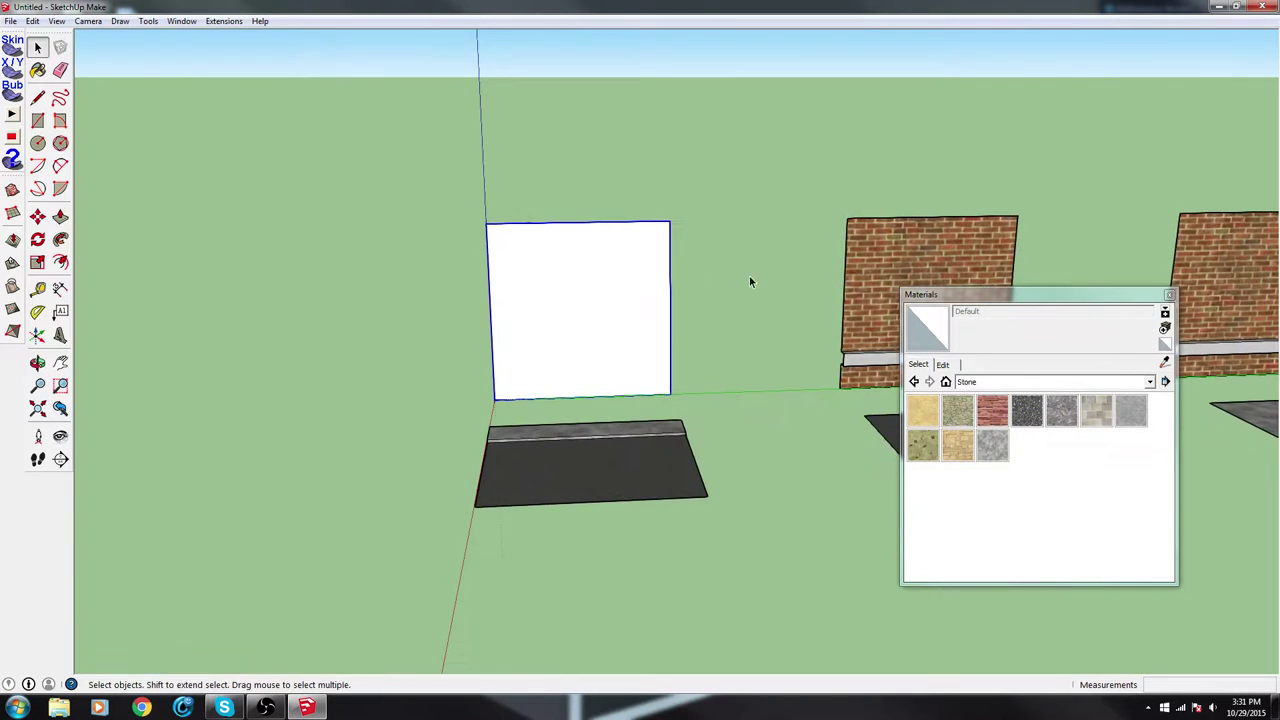
{"action": "double_click", "coordinate": [587, 289]}
{"action": "key", "text": "b"}
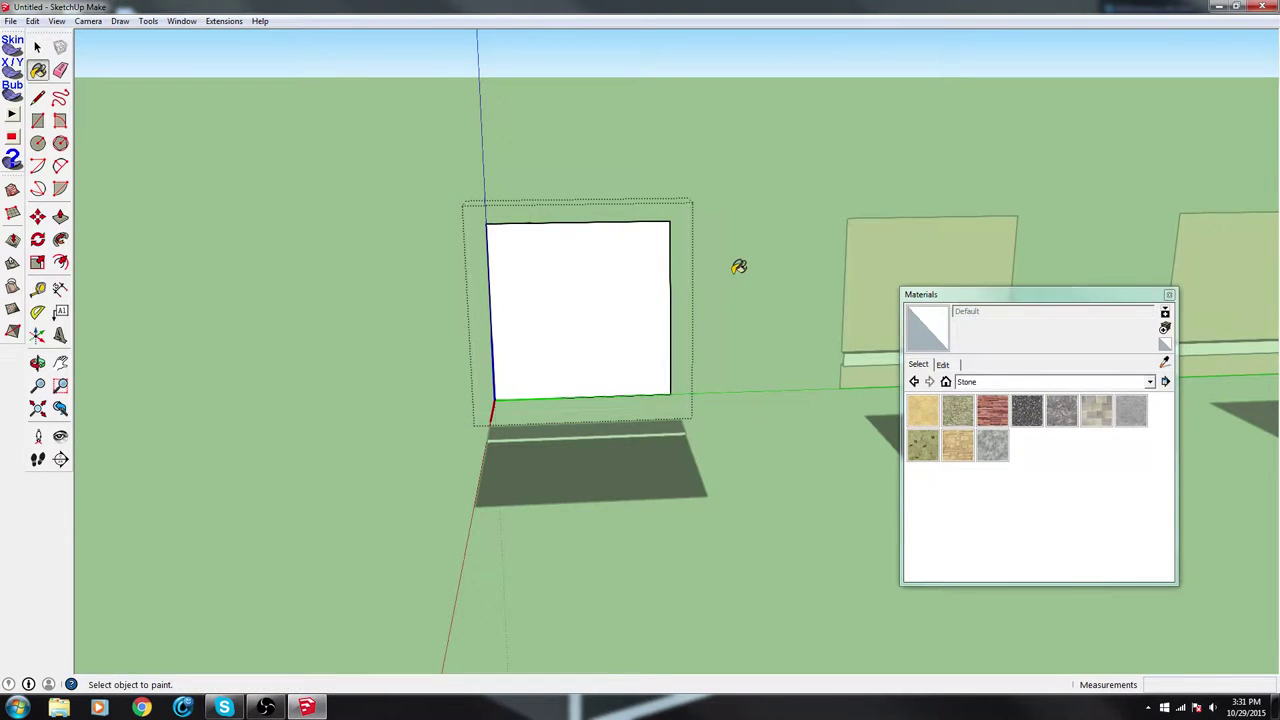
{"action": "left_click", "coordinate": [888, 250], "text": "alt"}
{"action": "left_click", "coordinate": [652, 300]}
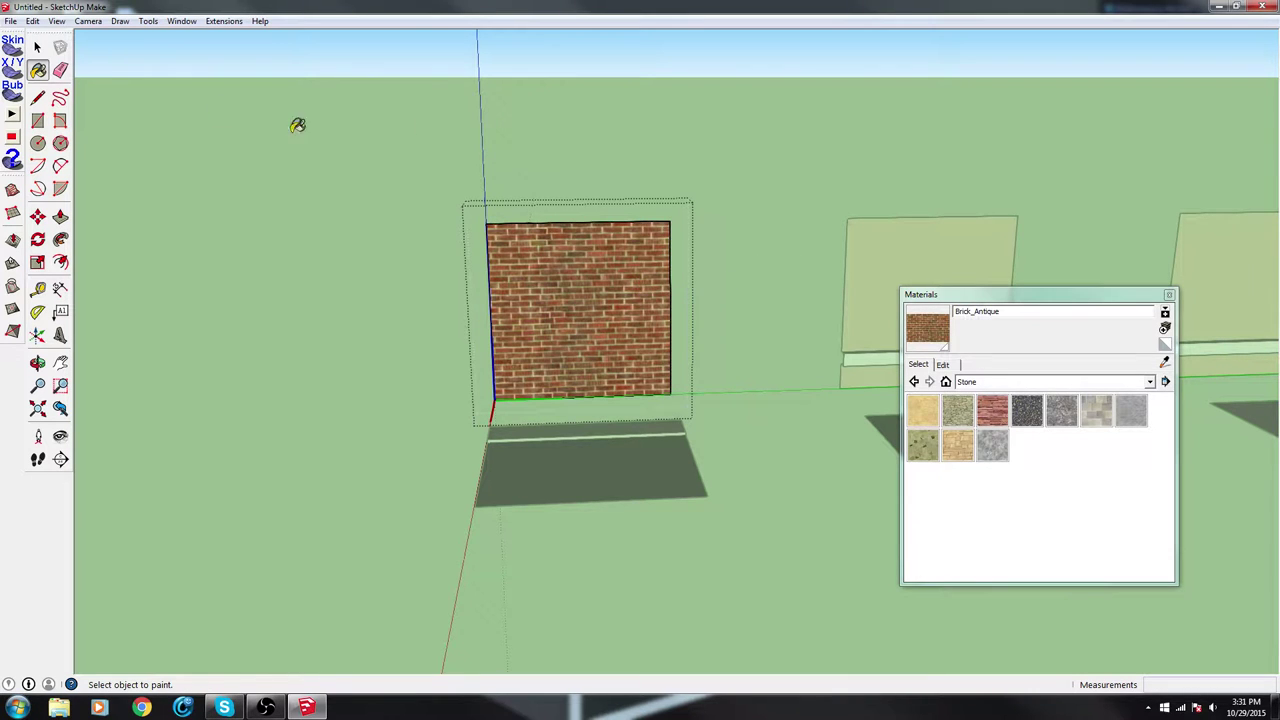
{"action": "key", "text": "space"}
{"action": "left_click", "coordinate": [252, 112]}
Launch Unity and open the Export project
{"action": "scroll", "coordinate": [541, 274], "scroll_direction": "down", "scroll_amount": 5}
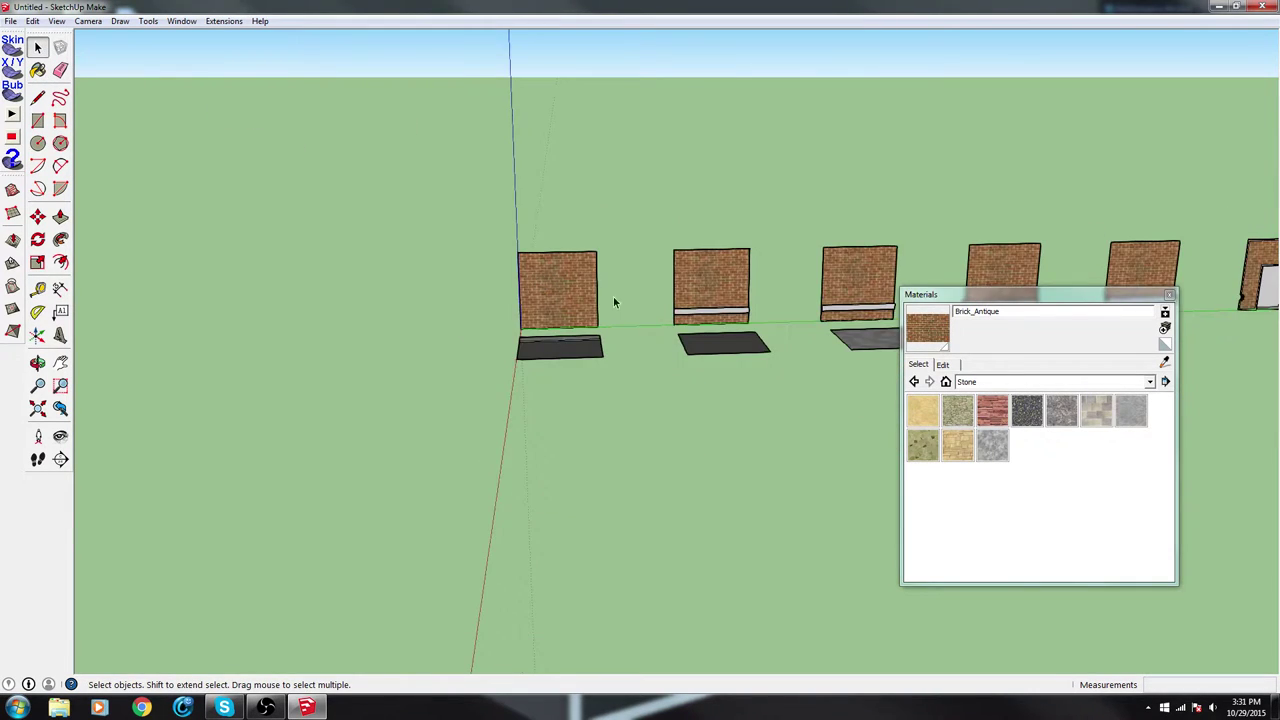
{"action": "middle_click_drag", "start_coordinate": [613, 302], "coordinate": [560, 270]}
{"action": "left_click", "coordinate": [20, 706]}
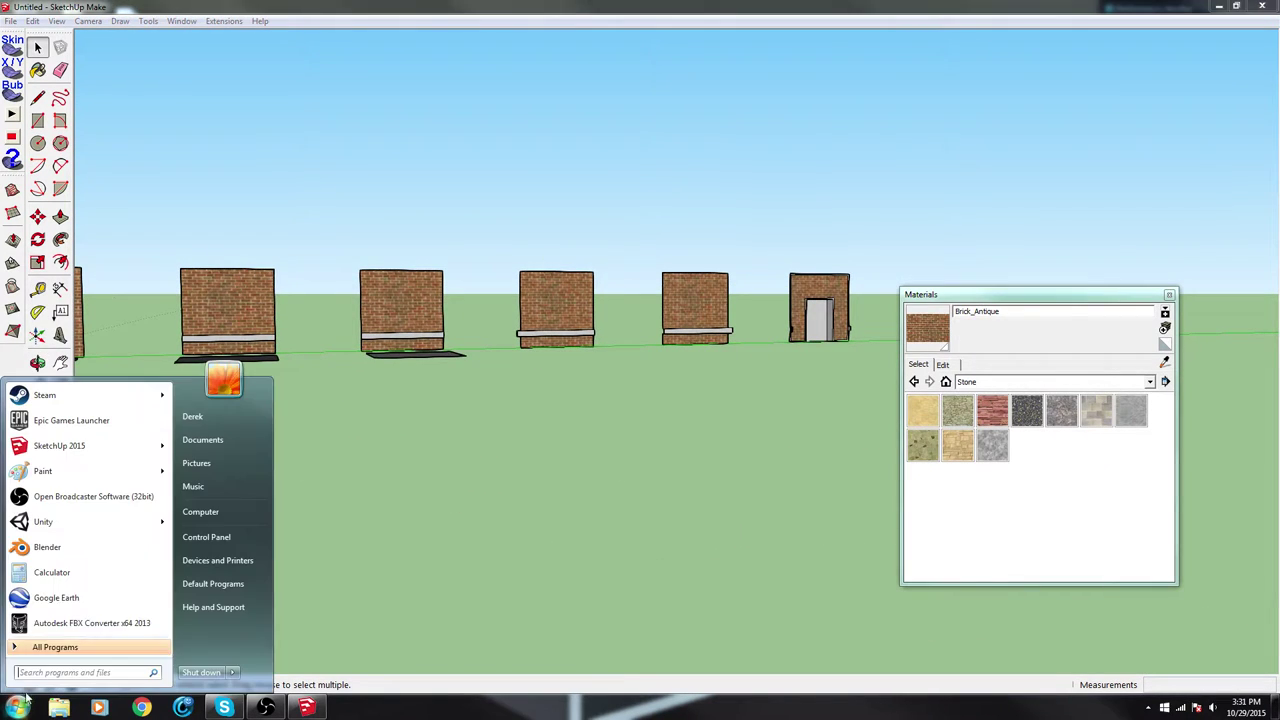
{"action": "left_click", "coordinate": [89, 522]}
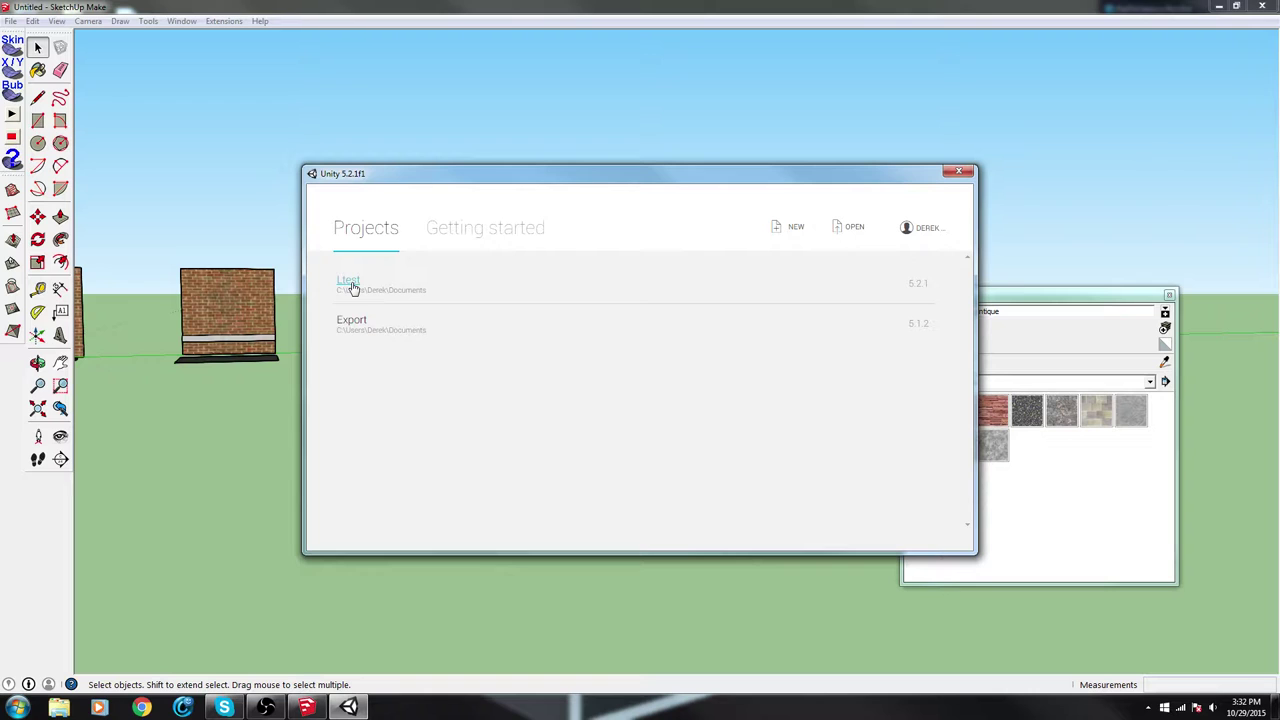
{"action": "left_click", "coordinate": [355, 322]}
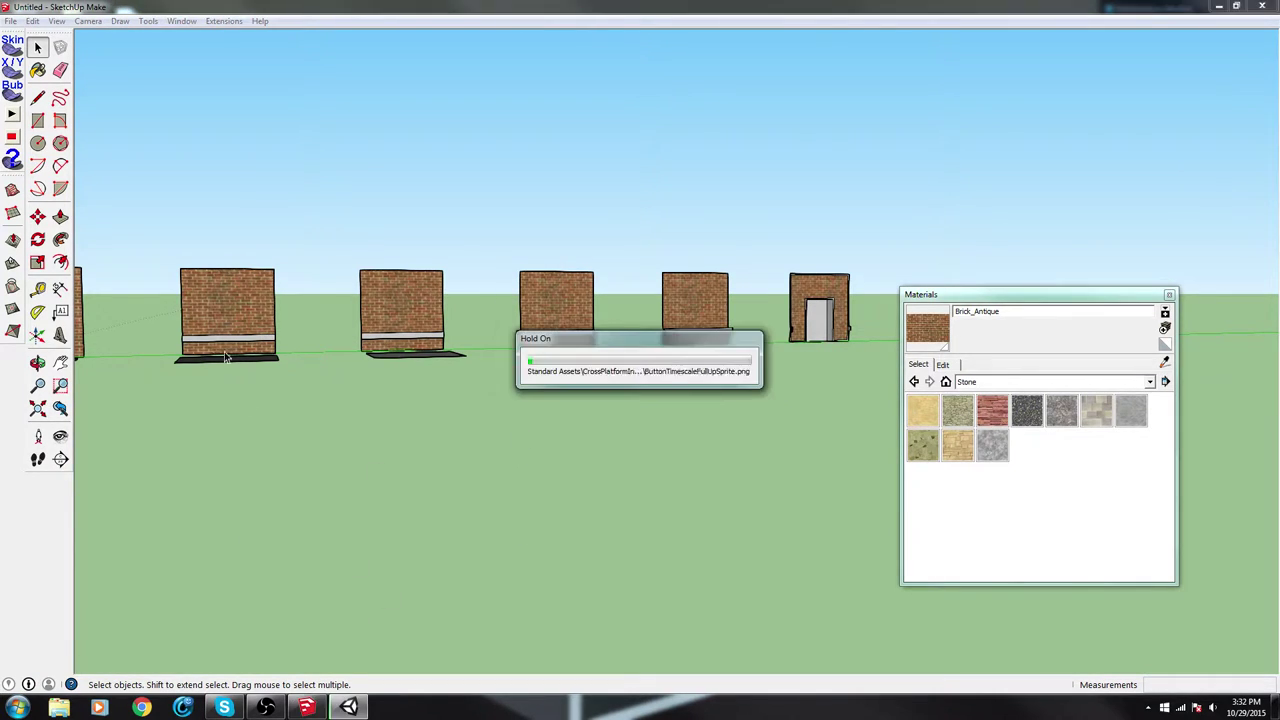
In SketchUp, export the 3D model as a COLLADA file named setup into New folder on the Desktop
{"action": "left_click", "coordinate": [10, 21]}
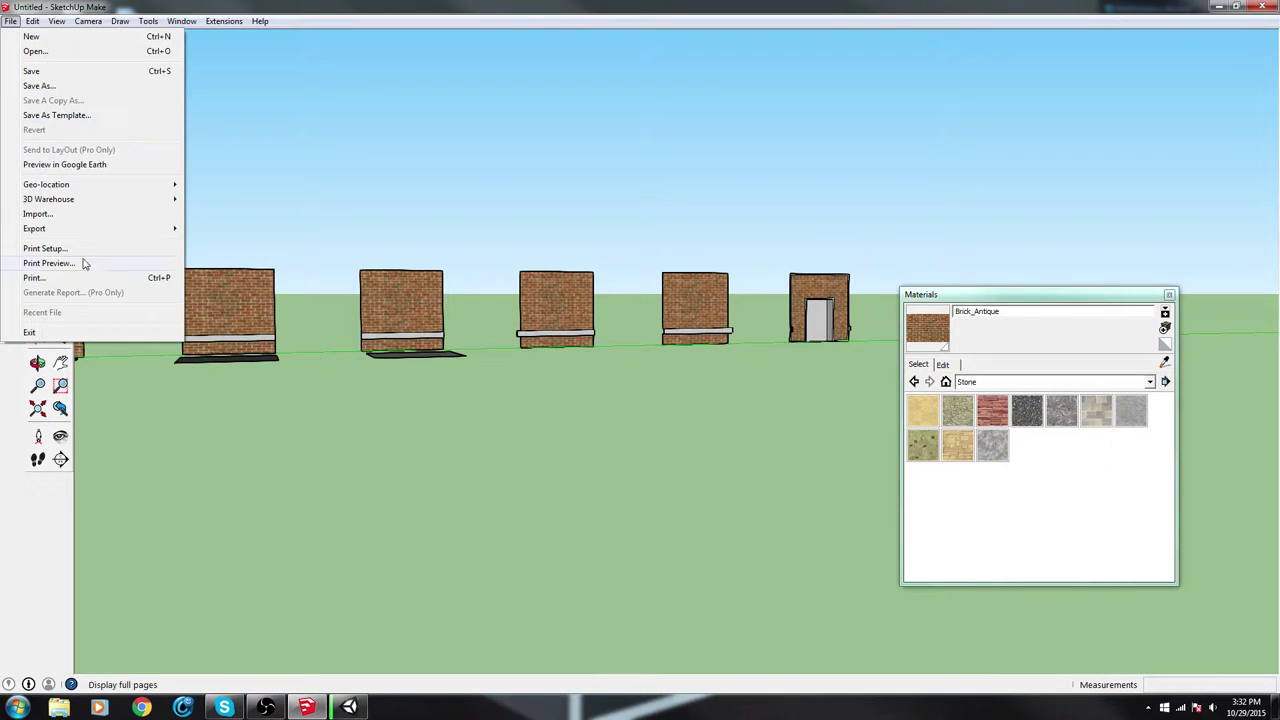
{"action": "left_click", "coordinate": [224, 228]}
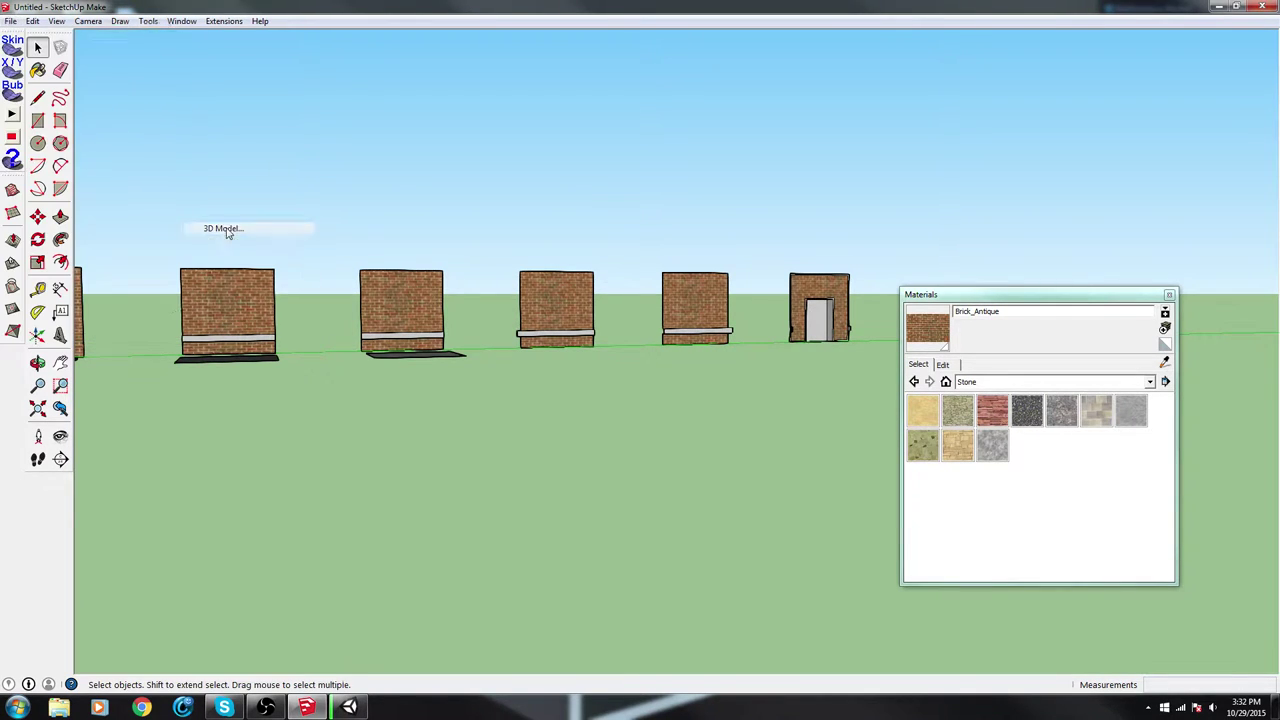
{"action": "left_click", "coordinate": [488, 296]}
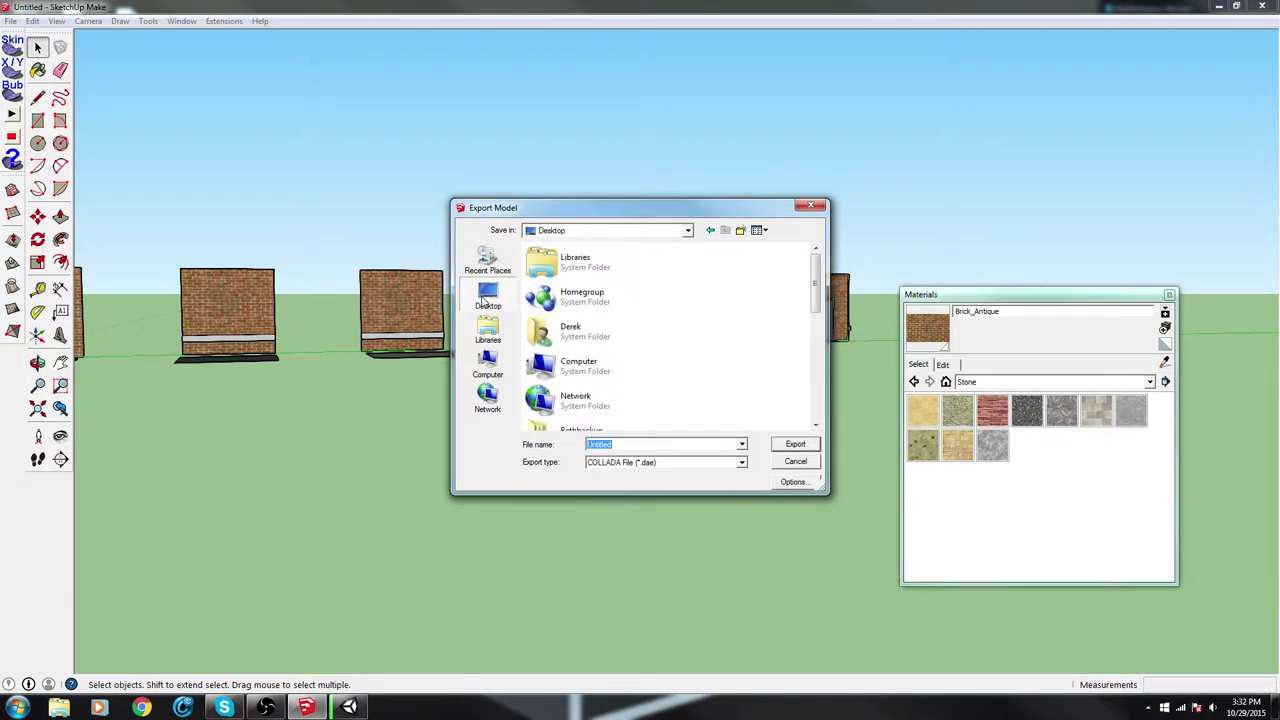
{"action": "left_click_drag", "start_coordinate": [820, 288], "coordinate": [830, 383]}
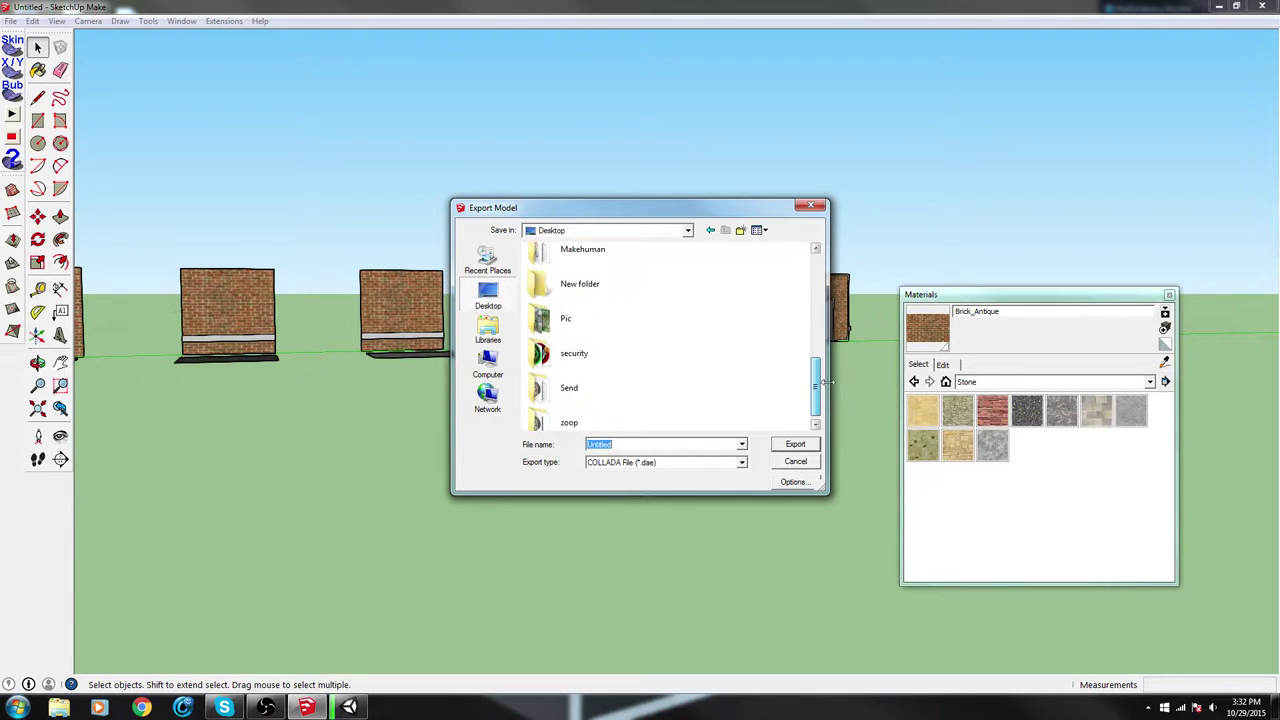
{"action": "double_click", "coordinate": [598, 284]}
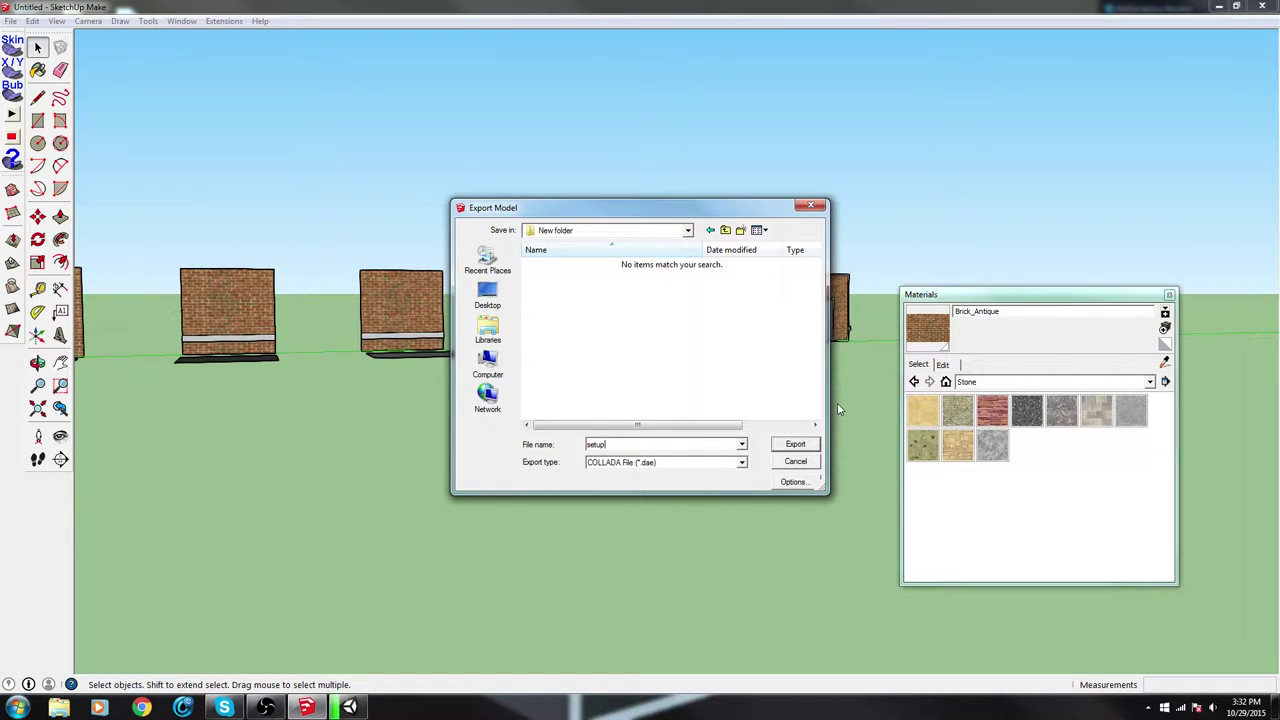
{"action": "left_click", "coordinate": [795, 445]}
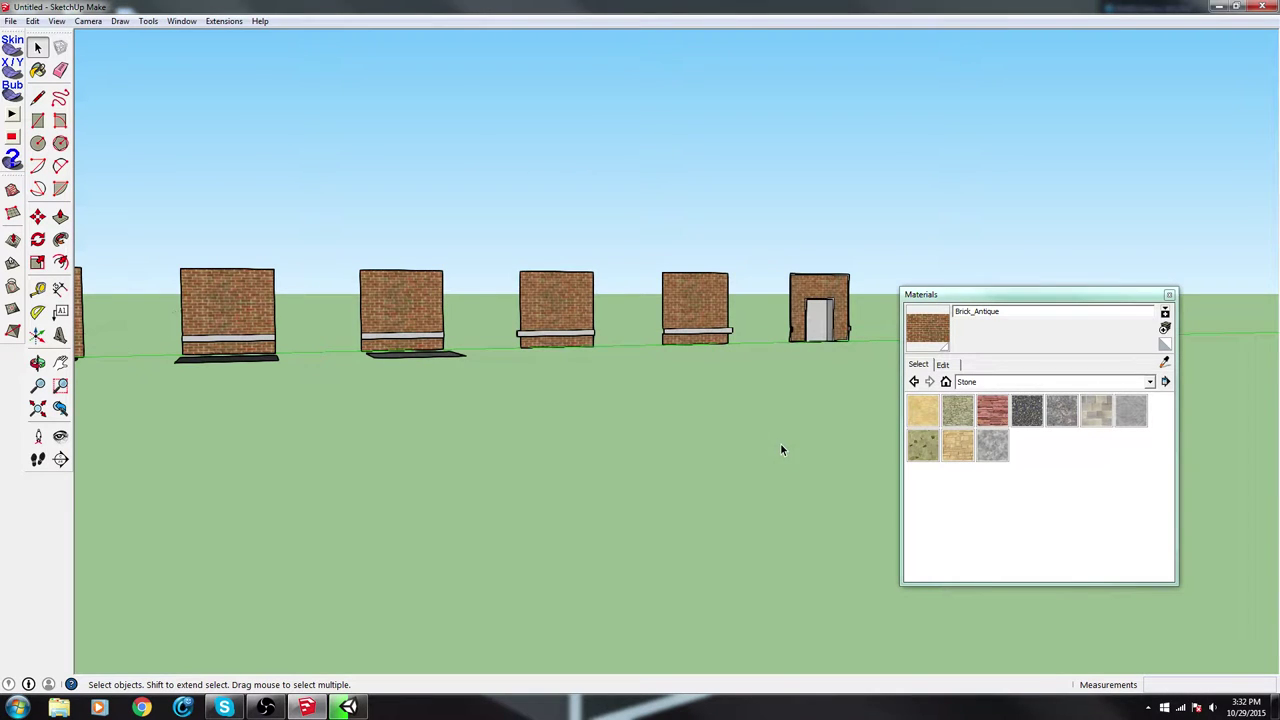
Examine the row of brick wall panels and the ground tiles from several angles and distances
{"action": "middle_click_drag", "start_coordinate": [746, 428], "coordinate": [430, 356]}
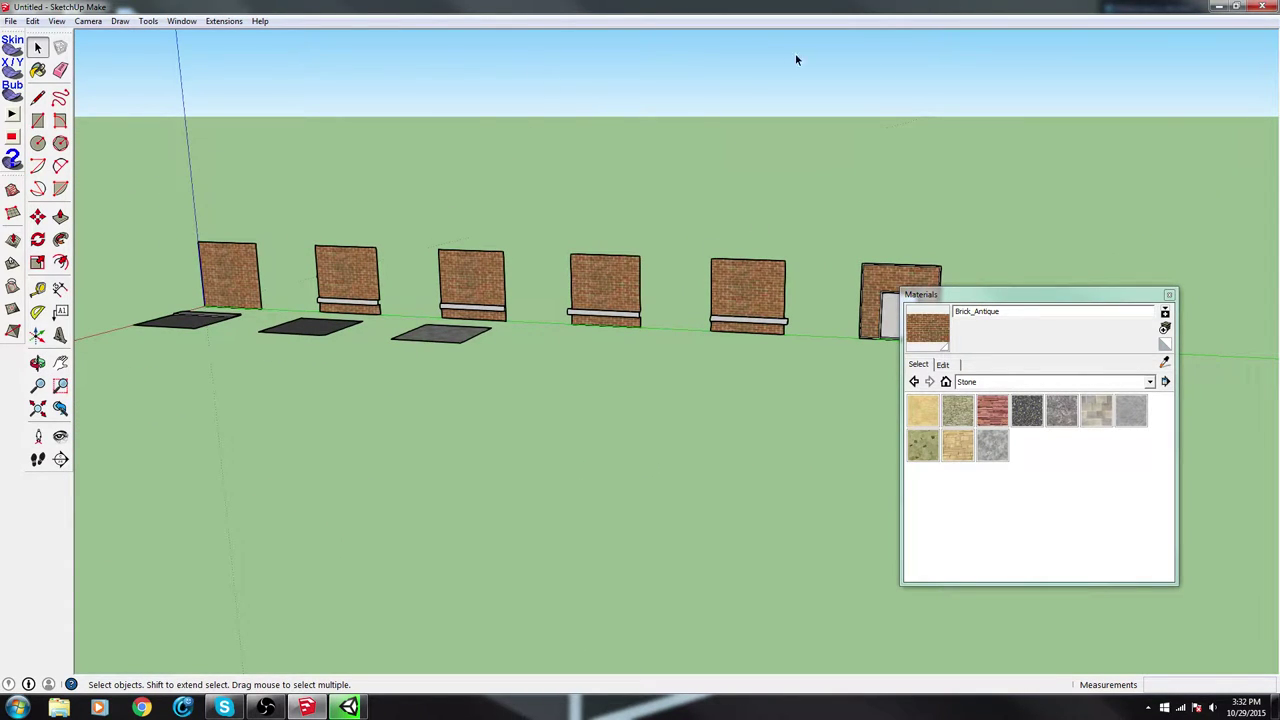
{"action": "middle_click_drag", "start_coordinate": [660, 300], "coordinate": [614, 413]}
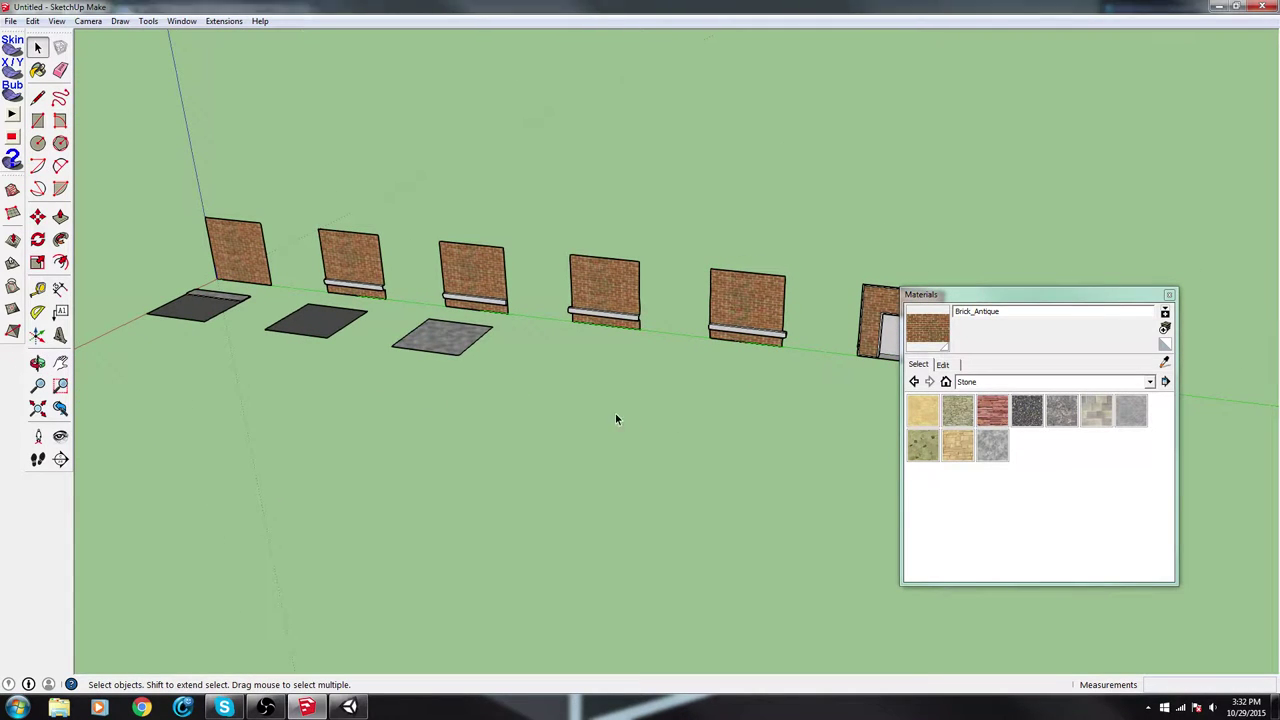
{"action": "scroll", "coordinate": [540, 400], "scroll_direction": "up", "scroll_amount": 6}
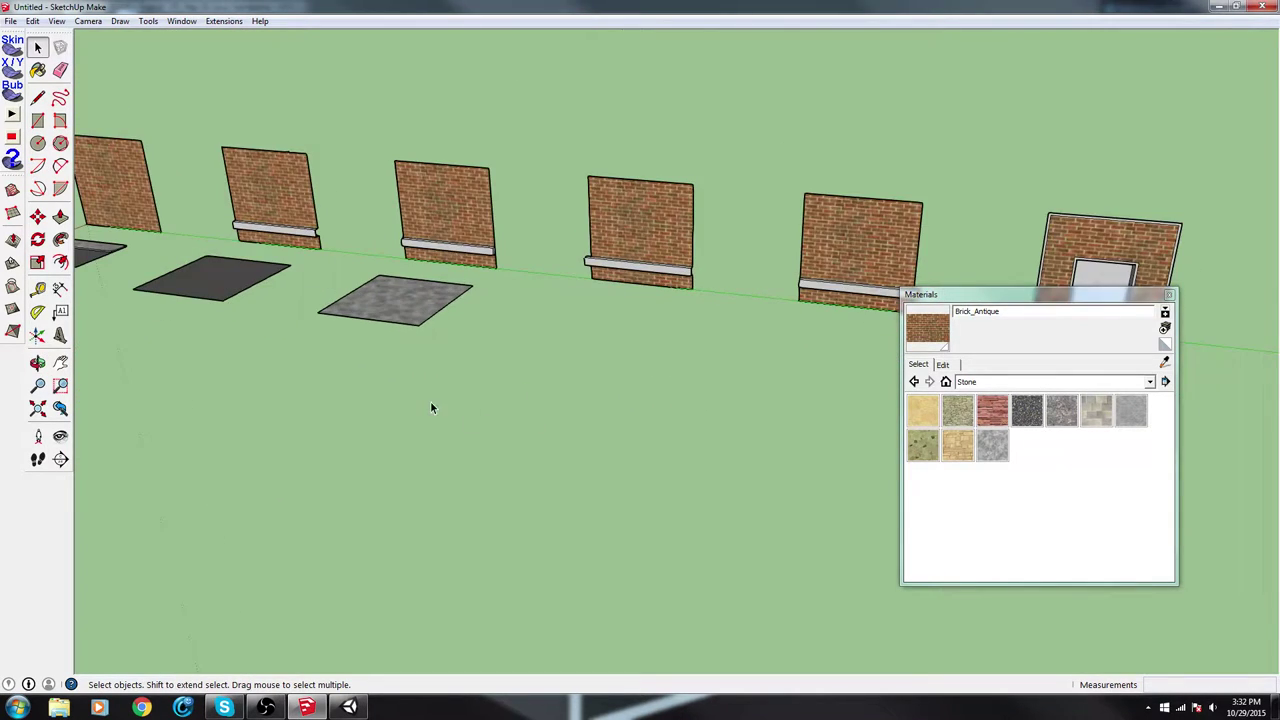
{"action": "middle_click_drag", "start_coordinate": [373, 288], "coordinate": [460, 272]}
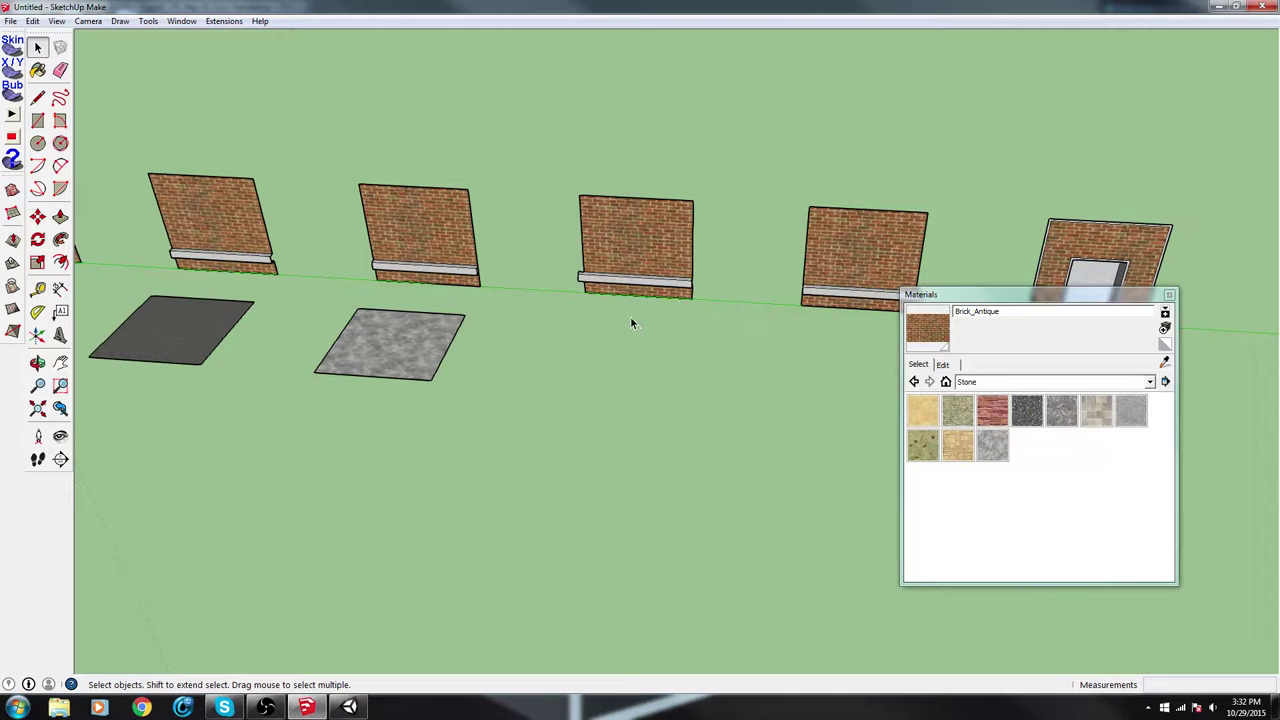
{"action": "middle_click_drag", "start_coordinate": [468, 320], "coordinate": [592, 276]}
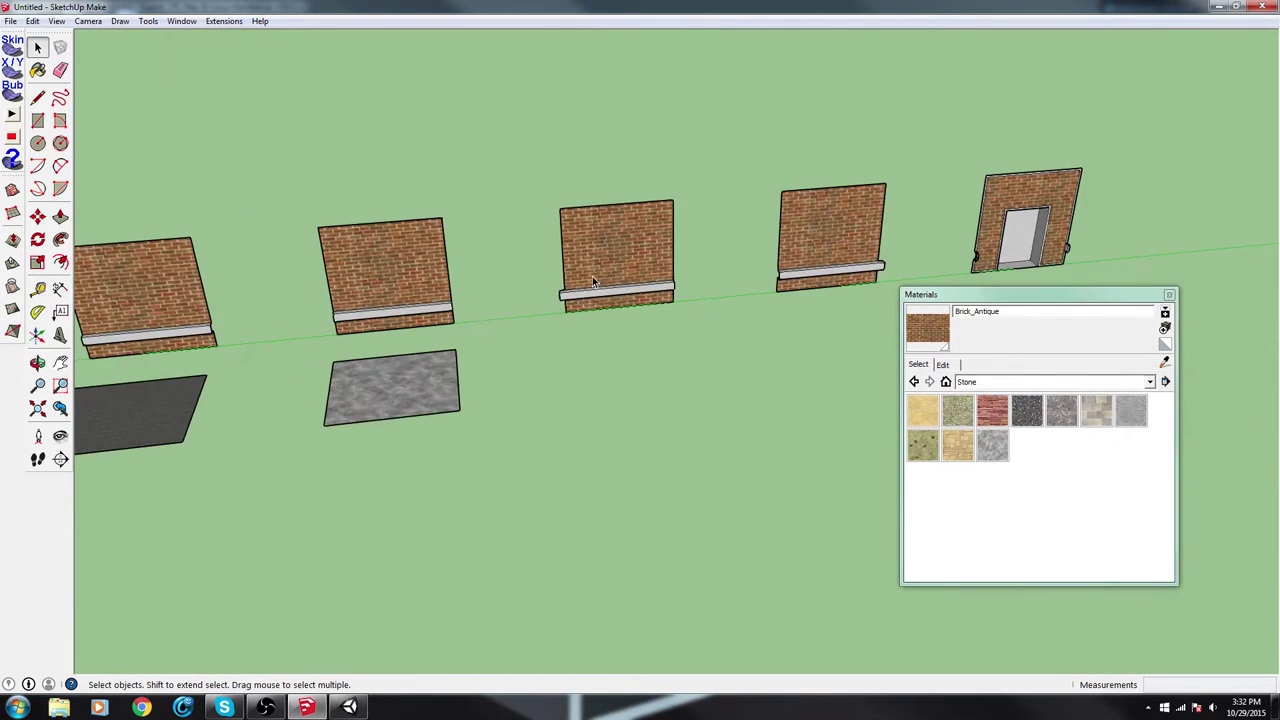
{"action": "scroll", "coordinate": [522, 326], "scroll_direction": "down", "scroll_amount": 4}
{"action": "middle_click_drag", "start_coordinate": [525, 422], "coordinate": [451, 537]}
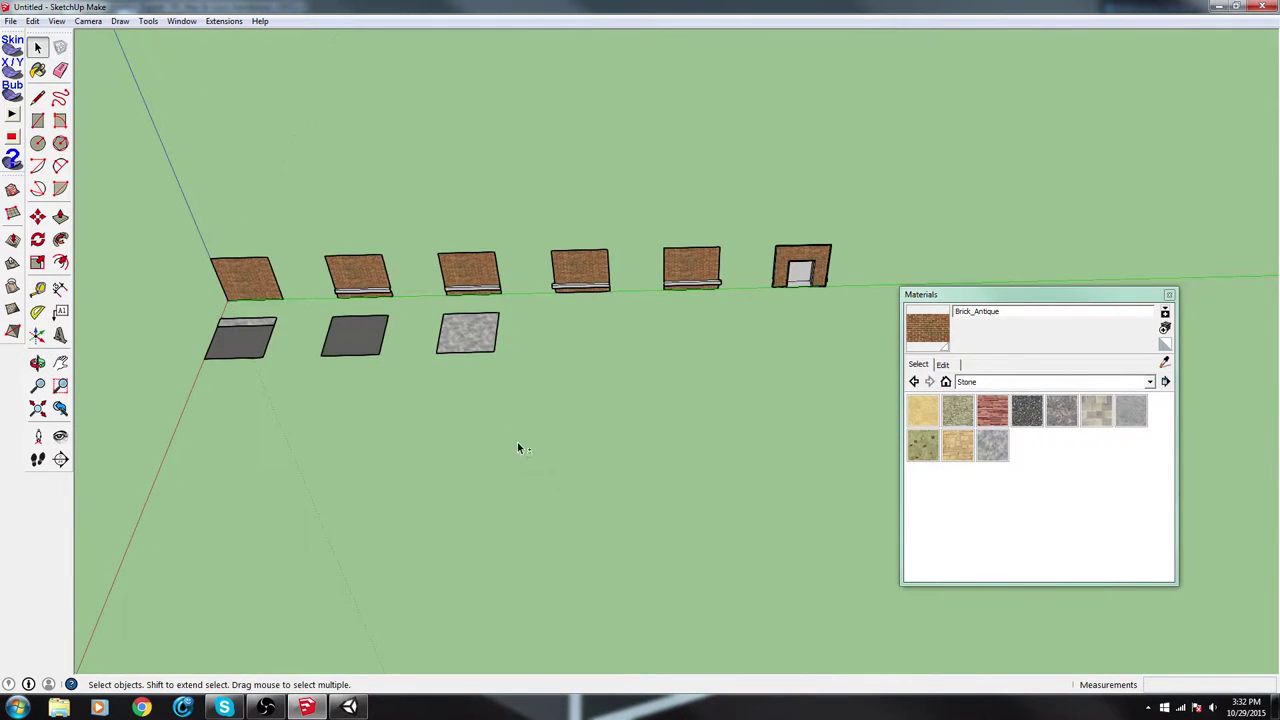
{"action": "middle_click_drag", "start_coordinate": [520, 446], "coordinate": [640, 310]}
{"action": "scroll", "coordinate": [622, 317], "scroll_direction": "up", "scroll_amount": 2}
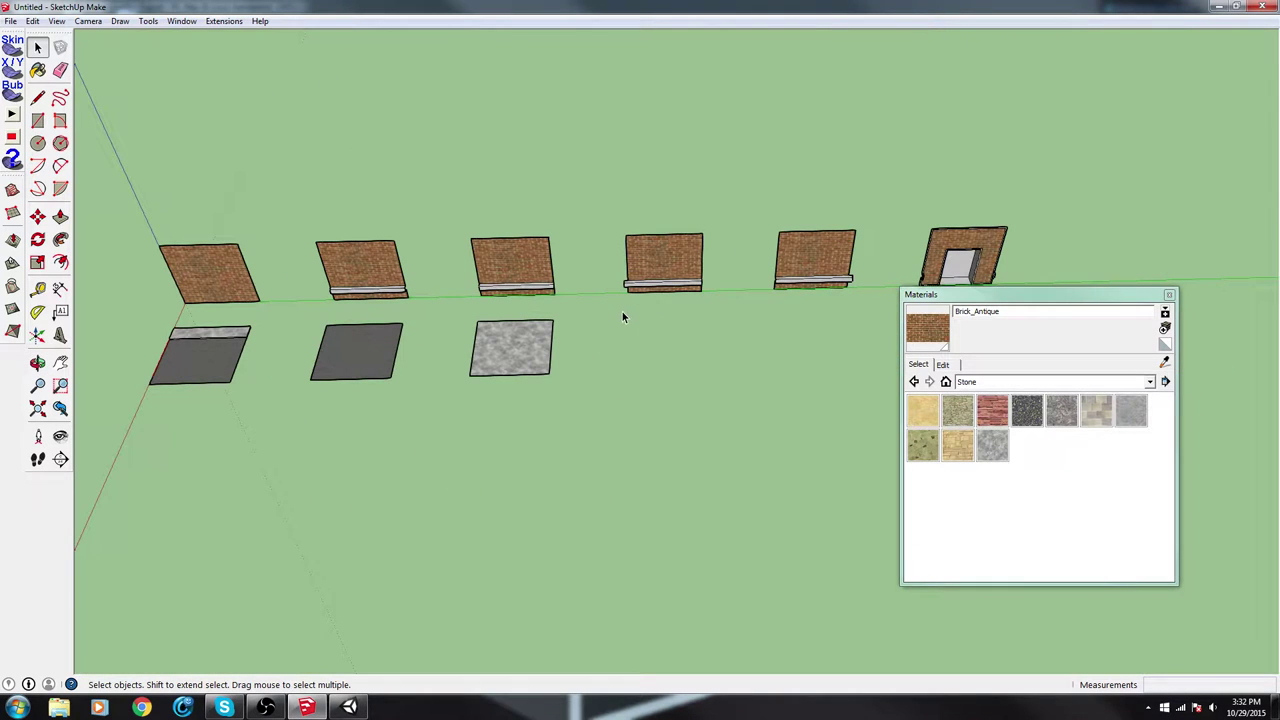
Examine the wall panels along the row, closing in on the doorway panel and the ledge stubs on its sides
{"action": "middle_click_drag", "start_coordinate": [413, 349], "coordinate": [453, 345]}
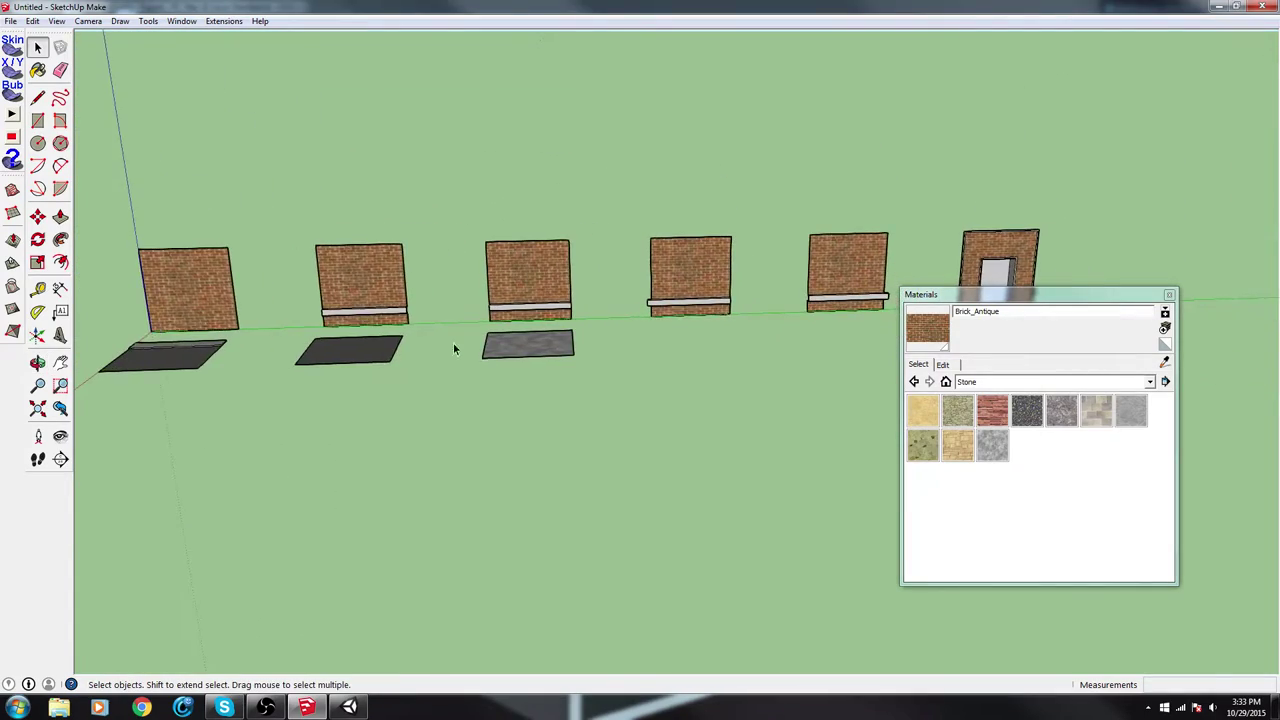
{"action": "scroll", "coordinate": [623, 330], "scroll_direction": "up", "scroll_amount": 5}
{"action": "middle_click_drag", "start_coordinate": [623, 328], "coordinate": [684, 262]}
{"action": "scroll", "coordinate": [684, 263], "scroll_direction": "down", "scroll_amount": 3}
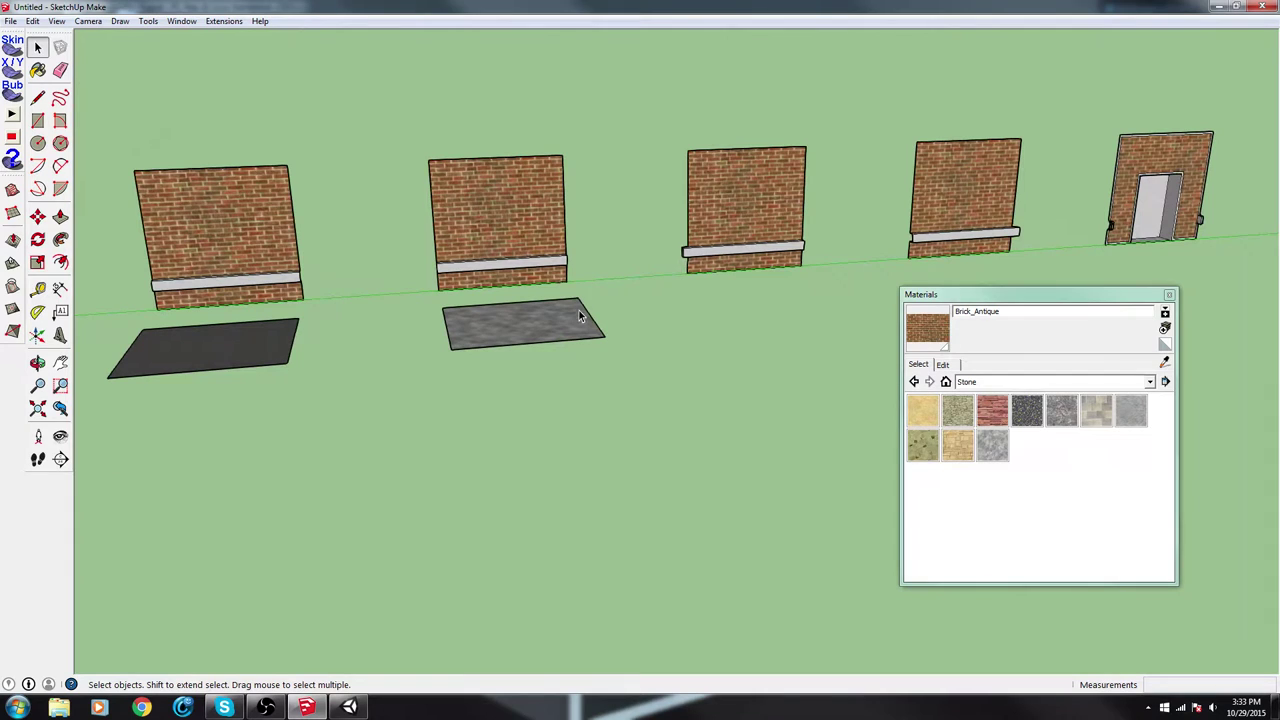
{"action": "middle_click_drag", "start_coordinate": [634, 322], "coordinate": [525, 308]}
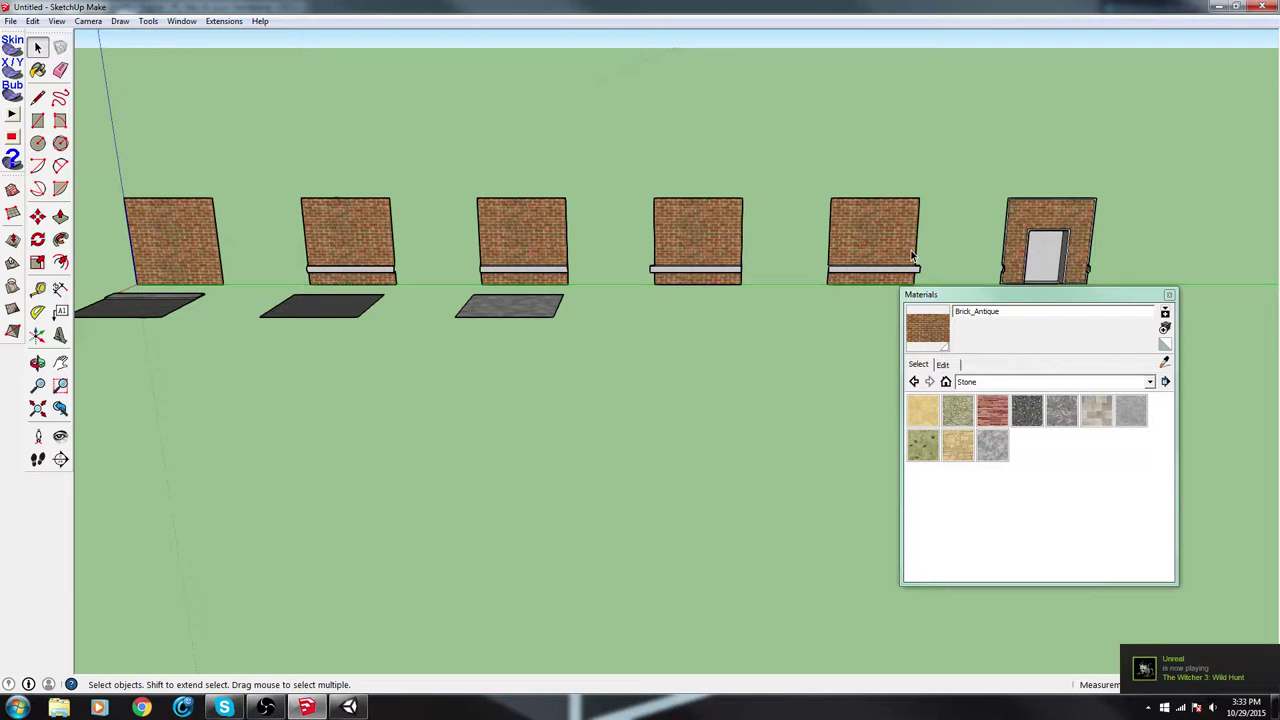
{"action": "middle_click_drag", "start_coordinate": [912, 257], "coordinate": [708, 228]}
{"action": "scroll", "coordinate": [394, 245], "scroll_direction": "up", "scroll_amount": 5}
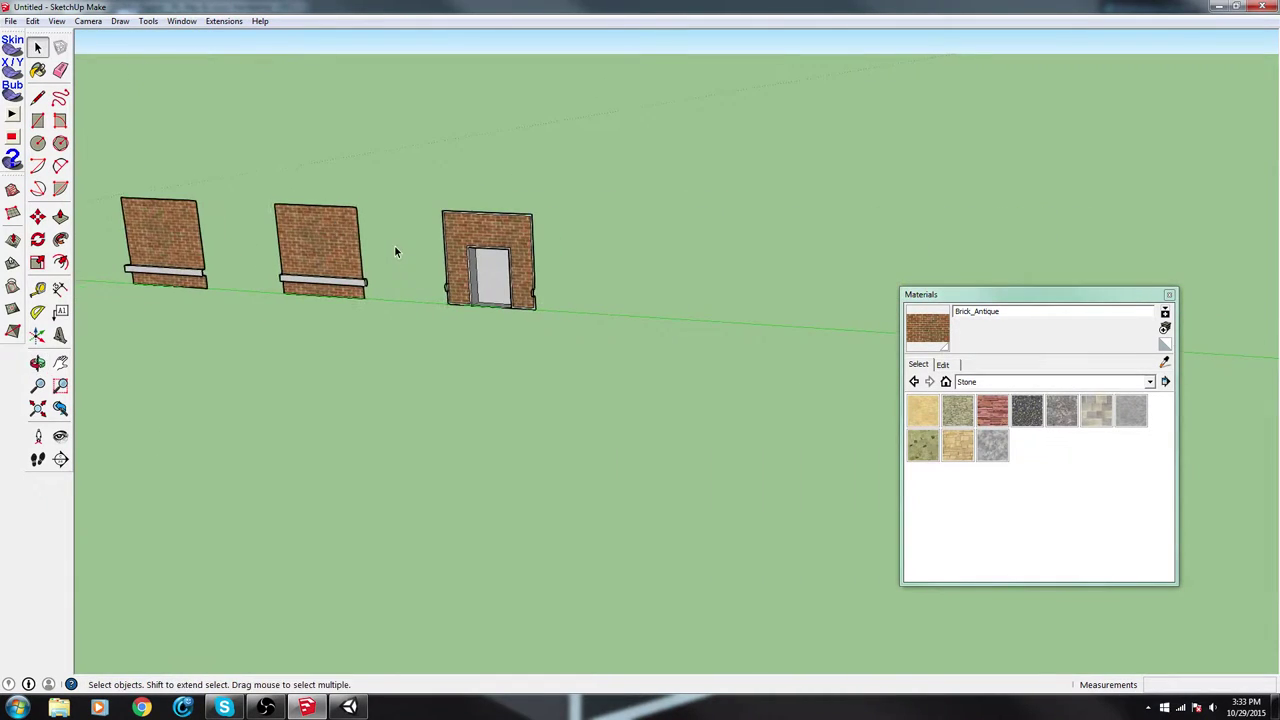
{"action": "scroll", "coordinate": [454, 301], "scroll_direction": "up", "scroll_amount": 3}
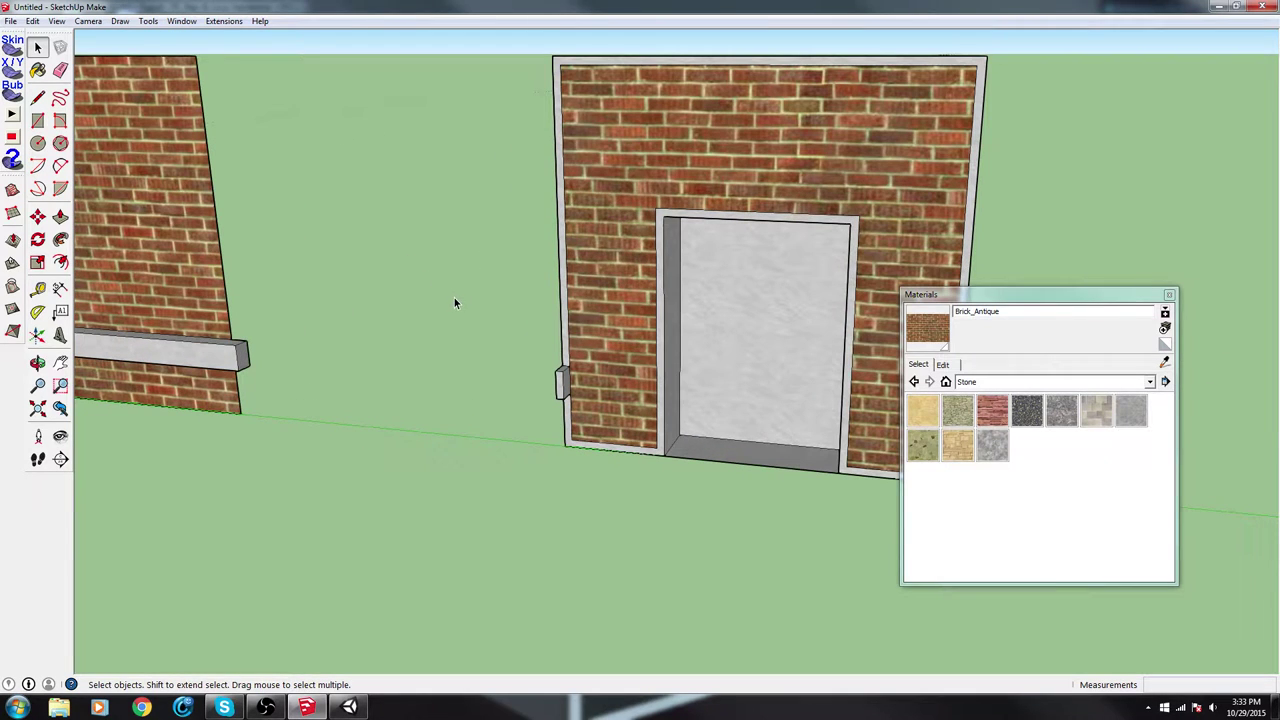
{"action": "middle_click_drag", "start_coordinate": [454, 302], "coordinate": [883, 228]}
{"action": "middle_click_drag", "start_coordinate": [572, 386], "coordinate": [290, 531]}
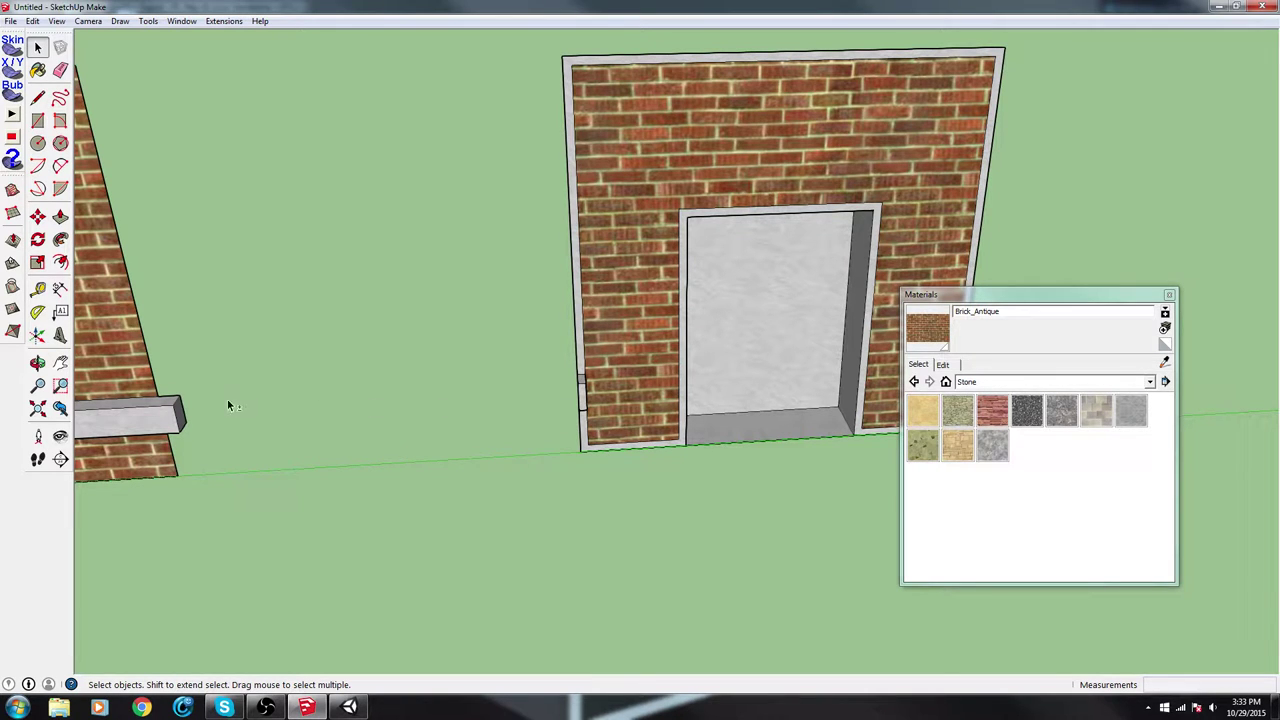
{"action": "middle_click_drag", "start_coordinate": [228, 405], "coordinate": [456, 391]}
{"action": "scroll", "coordinate": [827, 381], "scroll_direction": "up", "scroll_amount": 2}
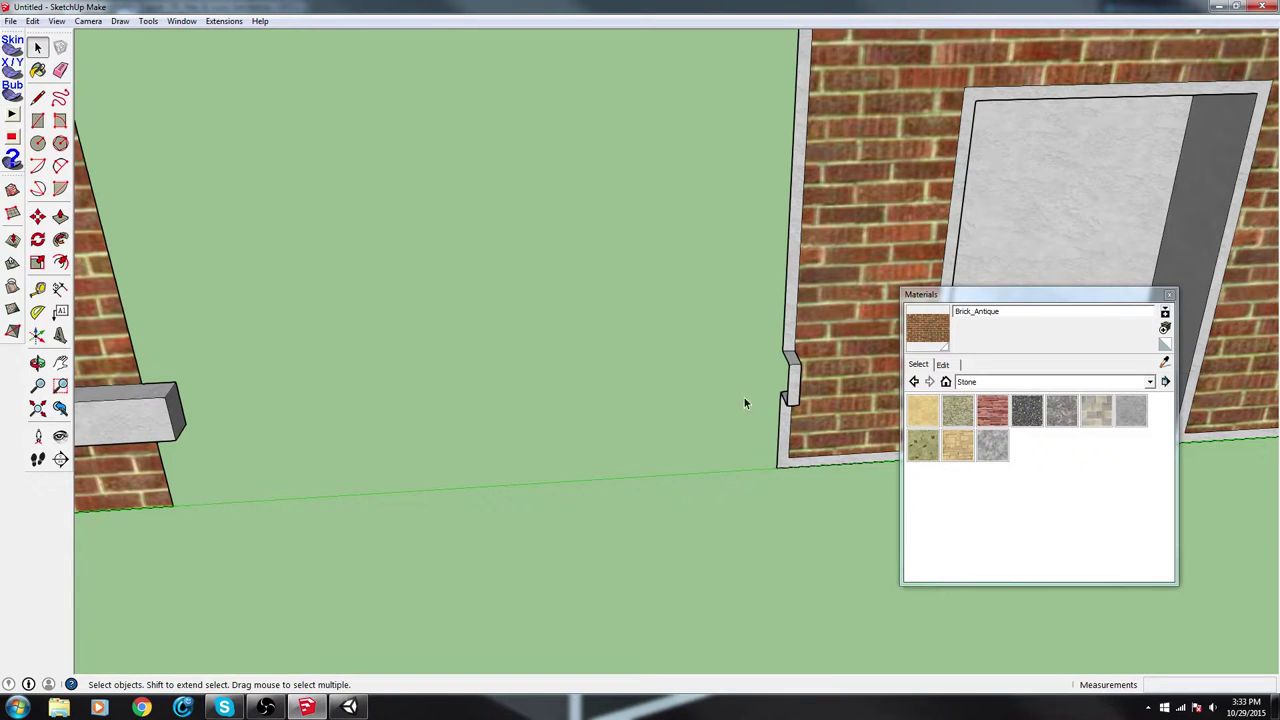
{"action": "middle_click_drag", "start_coordinate": [744, 403], "coordinate": [612, 369]}
{"action": "scroll", "coordinate": [612, 369], "scroll_direction": "up", "scroll_amount": 2}
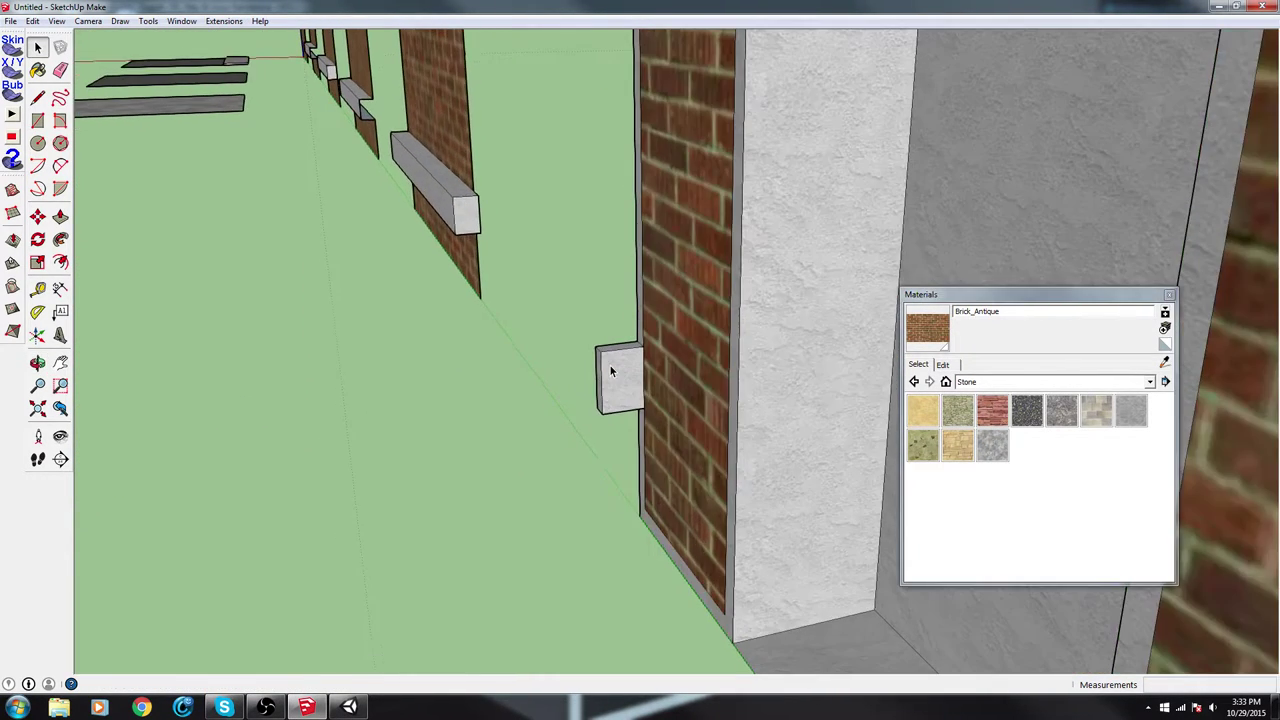
Open the doorway wall component for editing and erase the leftover ledge blocks on both of its side edges
{"action": "double_click", "coordinate": [701, 336]}
{"action": "key", "text": "e"}
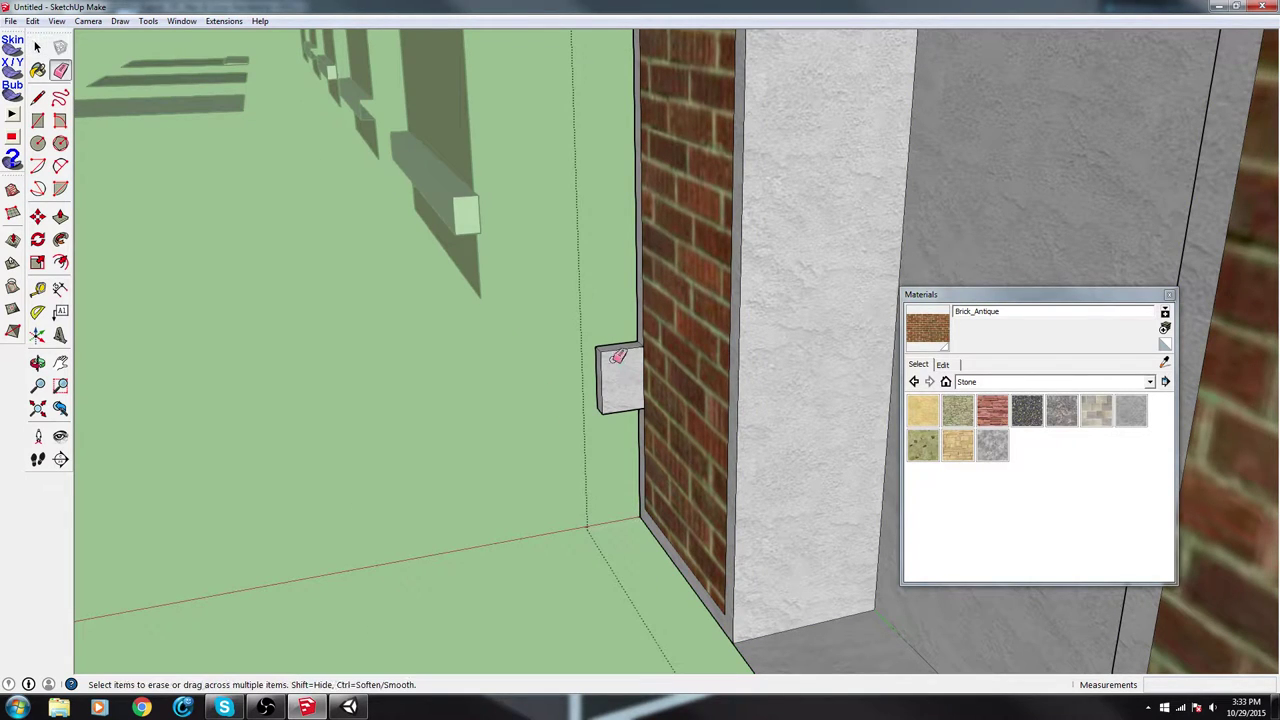
{"action": "left_click", "coordinate": [597, 354]}
{"action": "middle_click_drag", "start_coordinate": [609, 391], "coordinate": [537, 323]}
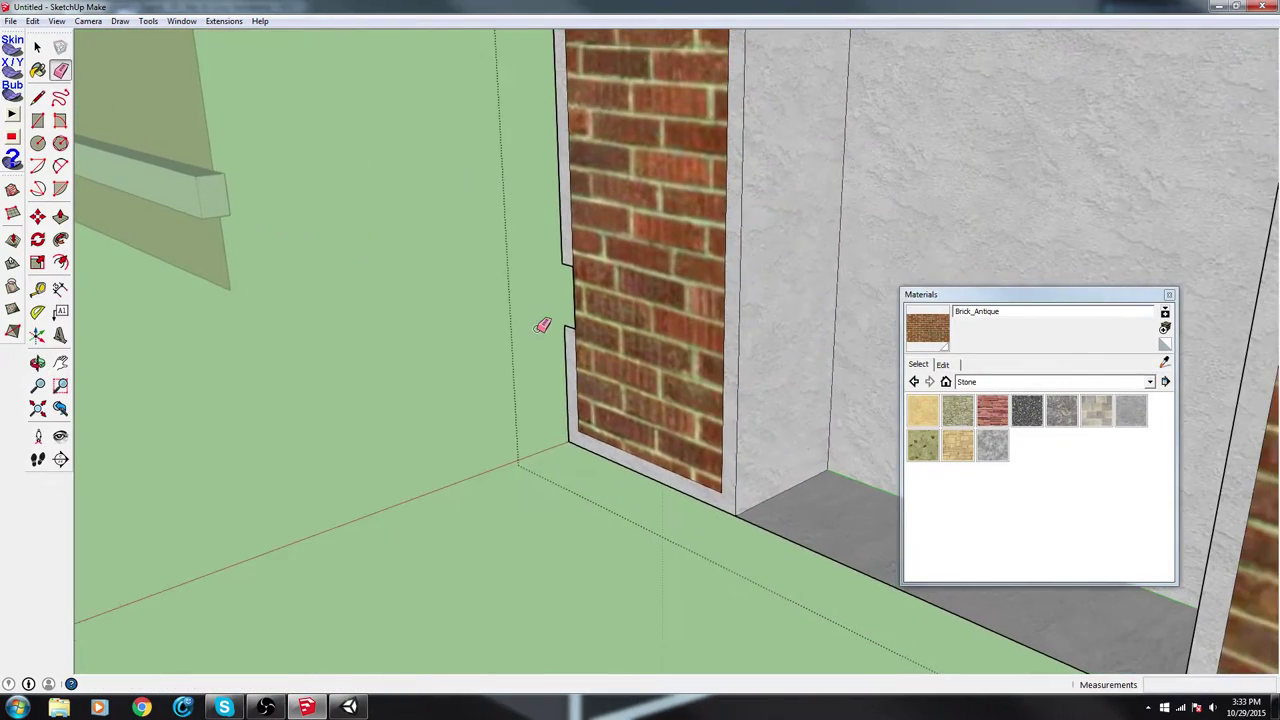
{"action": "mouse_move", "coordinate": [617, 337]}
{"action": "middle_mouse_down"}
{"action": "mouse_move", "coordinate": [589, 451]}
{"action": "mouse_move", "coordinate": [538, 540]}
{"action": "mouse_move", "coordinate": [514, 534]}
{"action": "mouse_move", "coordinate": [834, 514]}
{"action": "mouse_move", "coordinate": [400, 386]}
{"action": "mouse_move", "coordinate": [677, 414]}
{"action": "mouse_move", "coordinate": [578, 404]}
{"action": "mouse_move", "coordinate": [897, 380]}
{"action": "mouse_move", "coordinate": [860, 345]}
{"action": "mouse_move", "coordinate": [876, 297]}
{"action": "middle_mouse_up"}
{"action": "mouse_move", "coordinate": [876, 297]}
{"action": "left_mouse_down"}
{"action": "mouse_move", "coordinate": [860, 388]}
{"action": "mouse_move", "coordinate": [876, 345]}
{"action": "mouse_move", "coordinate": [873, 367]}
{"action": "left_mouse_up"}
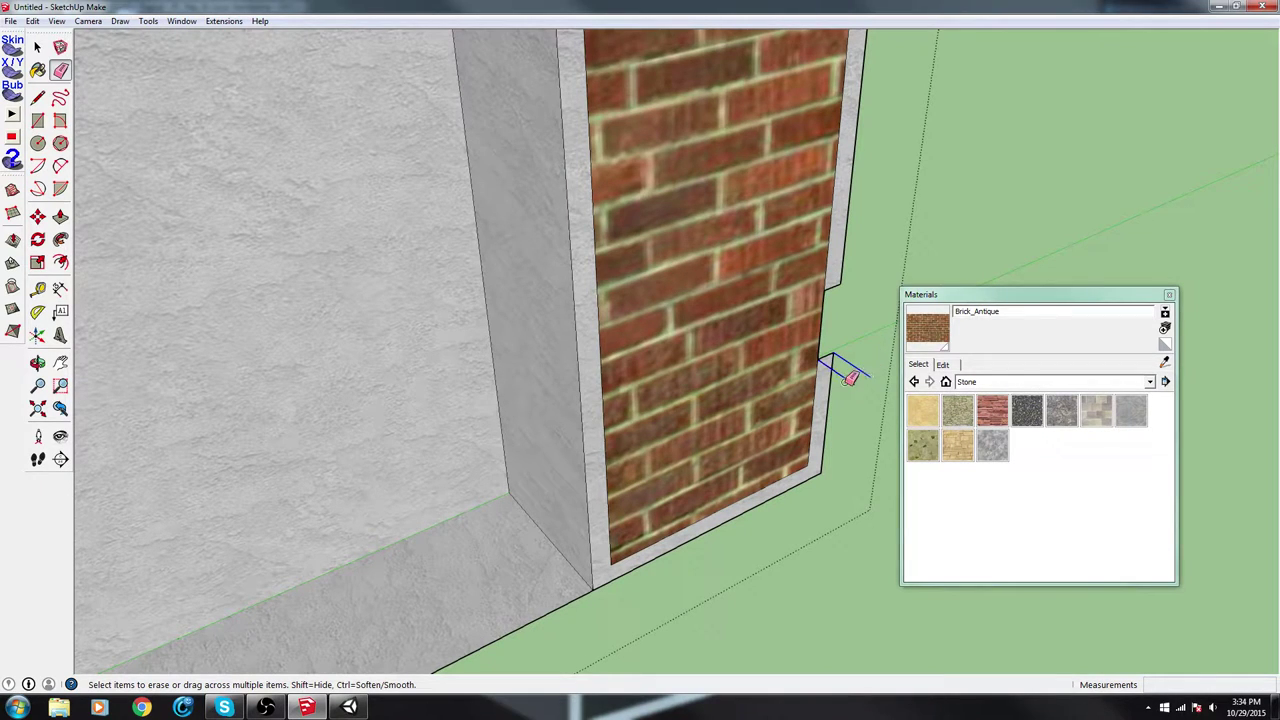
{"action": "mouse_move", "coordinate": [849, 380]}
{"action": "middle_mouse_down"}
{"action": "mouse_move", "coordinate": [823, 360]}
{"action": "mouse_move", "coordinate": [560, 320]}
{"action": "middle_mouse_up"}
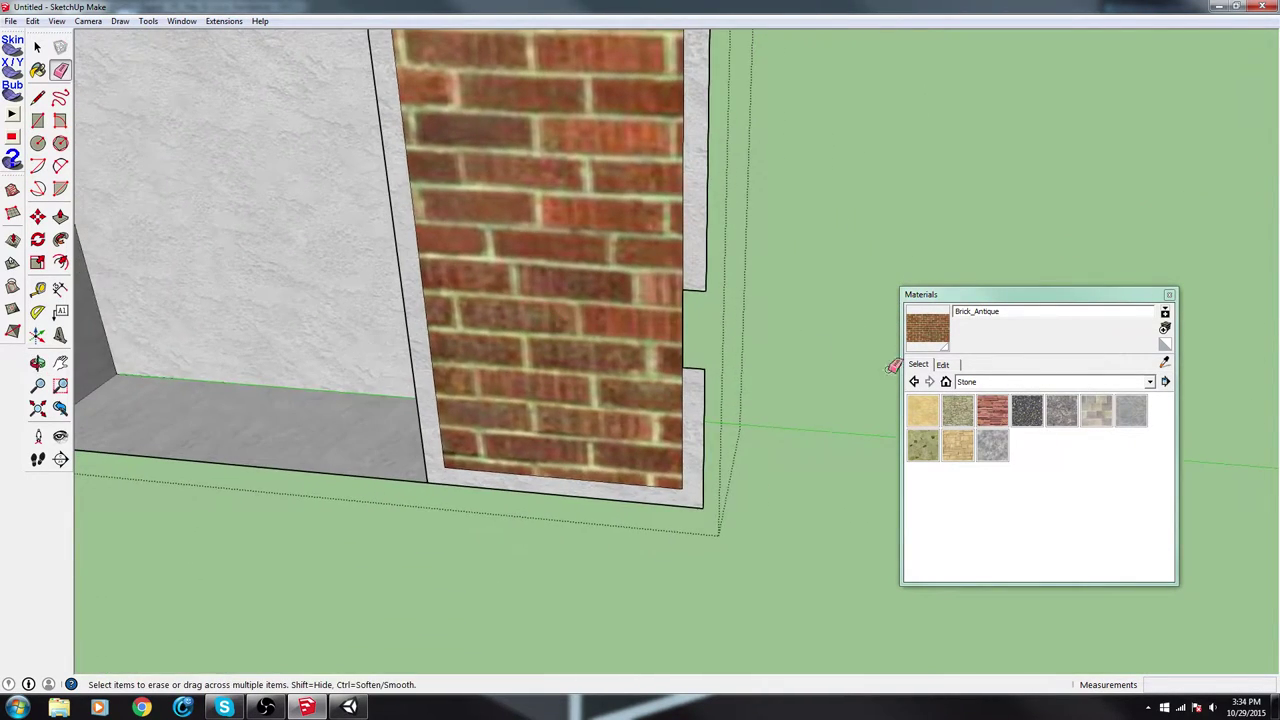
{"action": "mouse_move", "coordinate": [889, 363]}
{"action": "middle_mouse_down"}
{"action": "mouse_move", "coordinate": [634, 354]}
{"action": "mouse_move", "coordinate": [571, 329]}
{"action": "mouse_move", "coordinate": [603, 410]}
{"action": "mouse_move", "coordinate": [651, 410]}
{"action": "middle_mouse_up"}
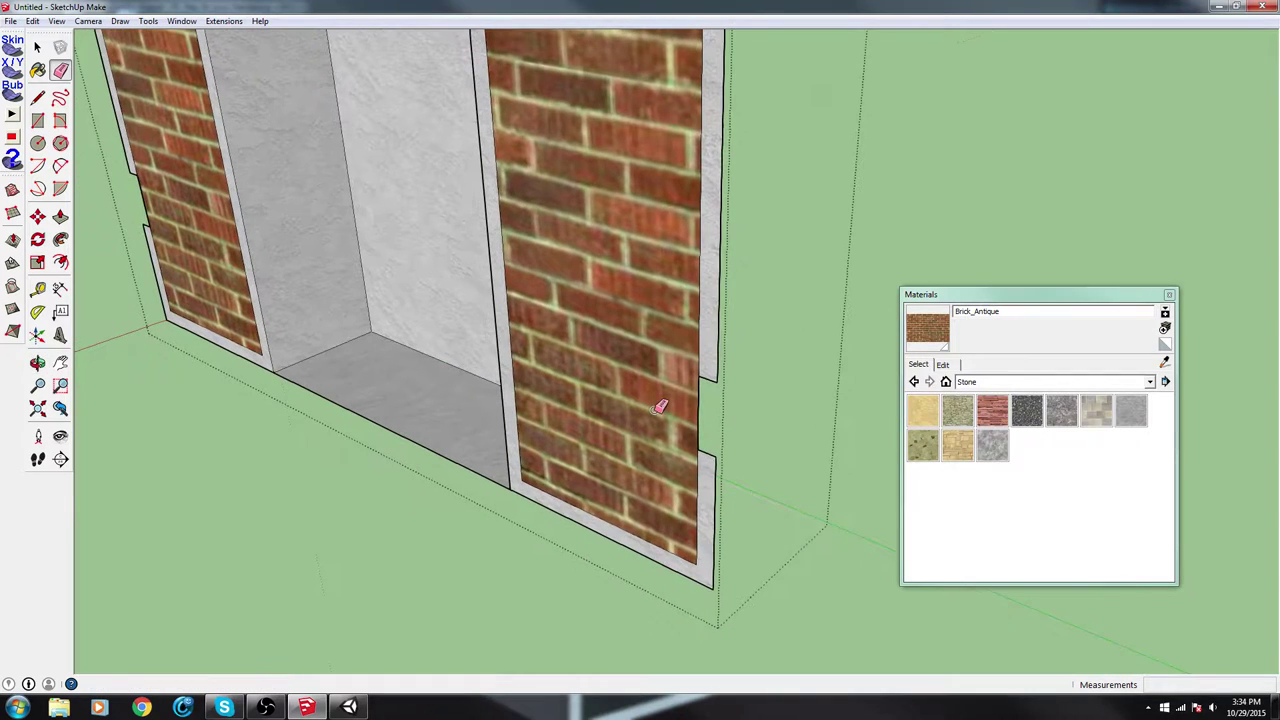
Push/Pull the doorway wall's upper trim face out 0.05 m and its lower trim face 0.01 m, and close the component
{"action": "key", "text": "p"}
{"action": "middle_click_drag", "start_coordinate": [697, 335], "coordinate": [700, 332]}
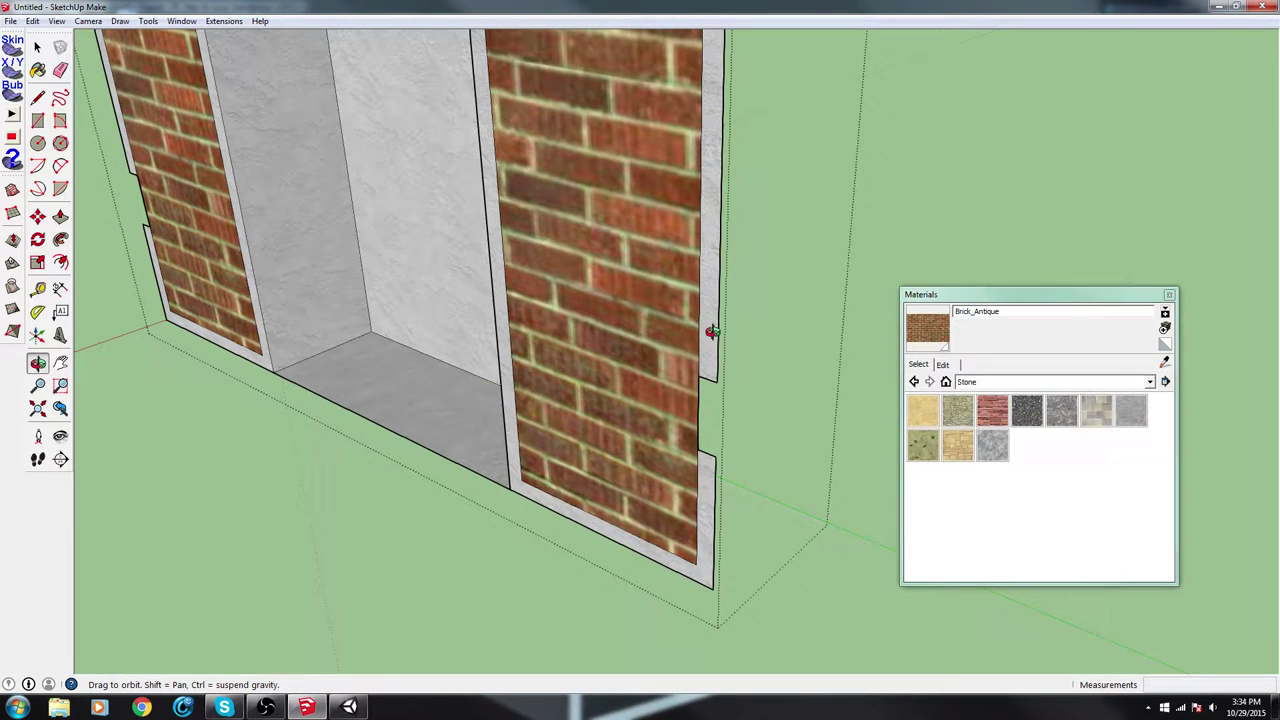
{"action": "key", "text": "p"}
{"action": "left_click", "coordinate": [707, 343]}
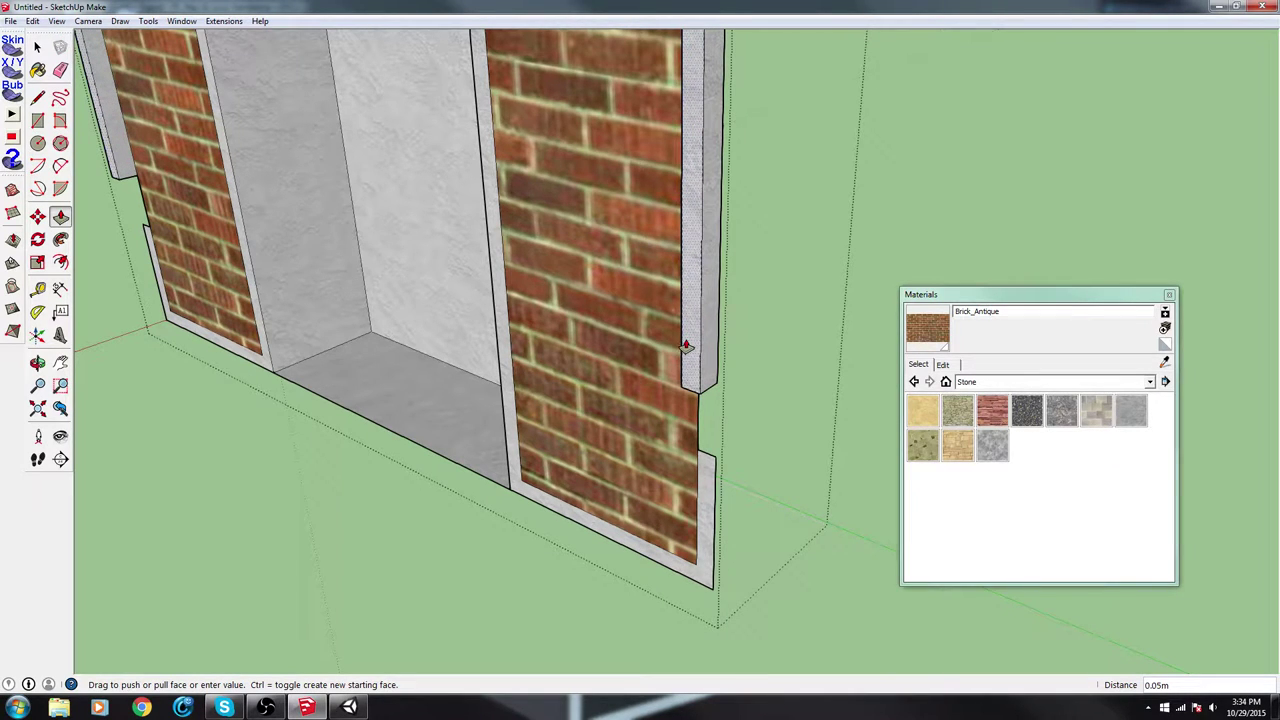
{"action": "left_click", "coordinate": [686, 346]}
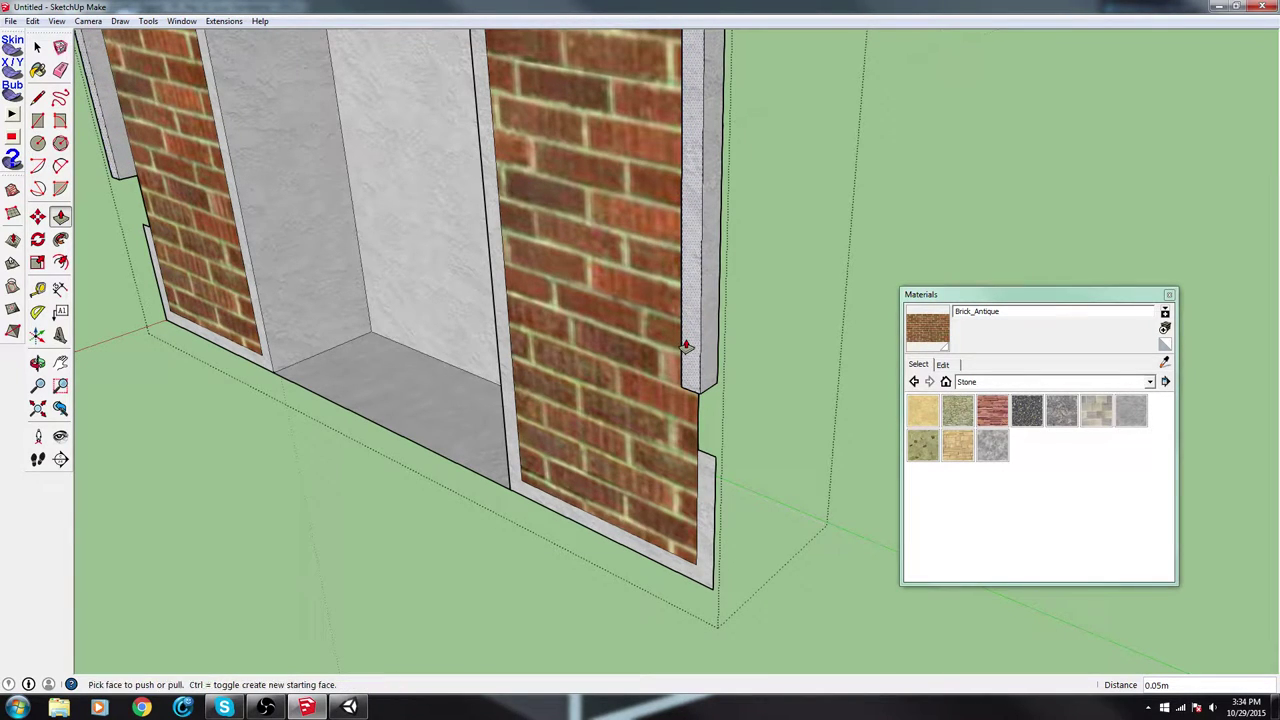
{"action": "left_click", "coordinate": [704, 494]}
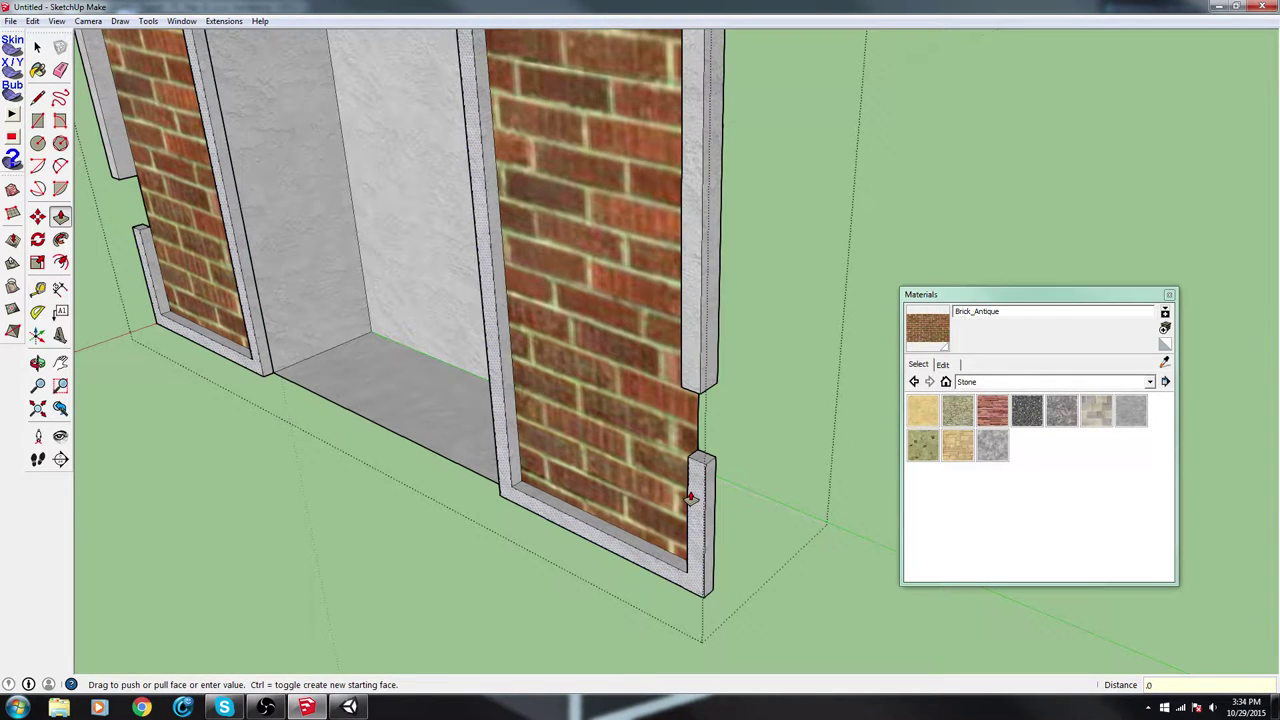
{"action": "key", "text": "Return"}
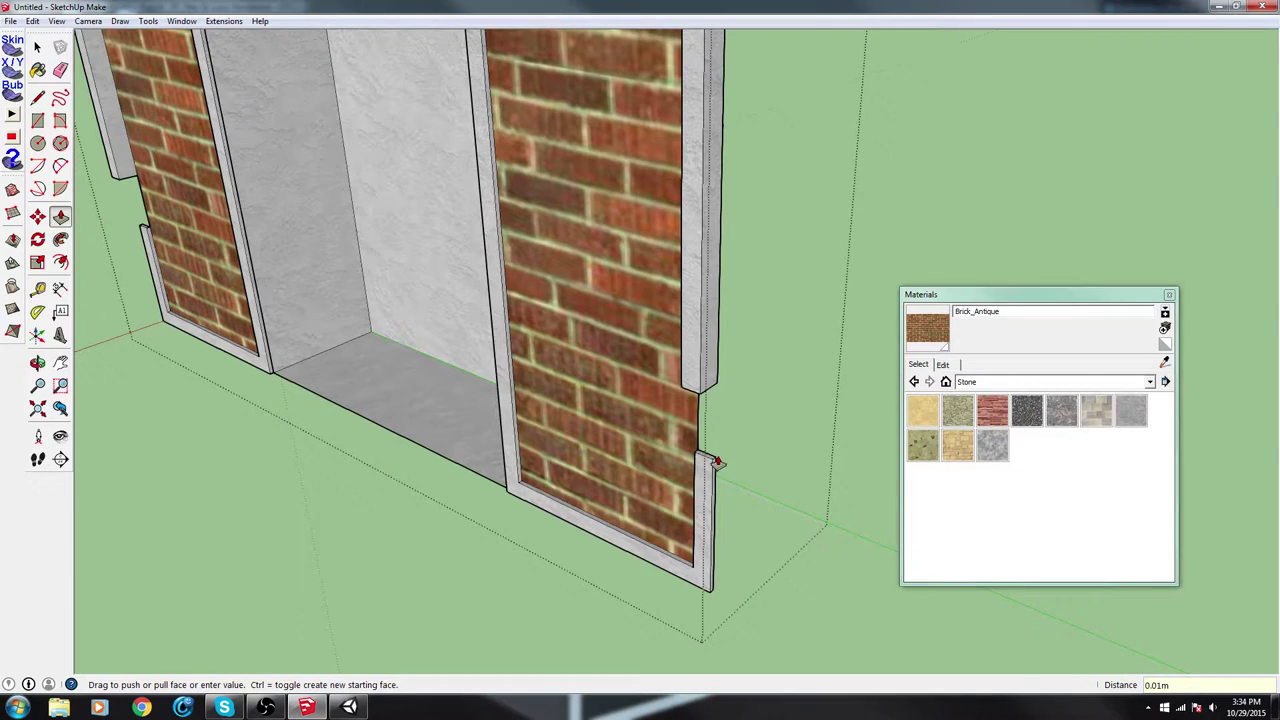
{"action": "middle_click_drag", "start_coordinate": [709, 469], "coordinate": [346, 300]}
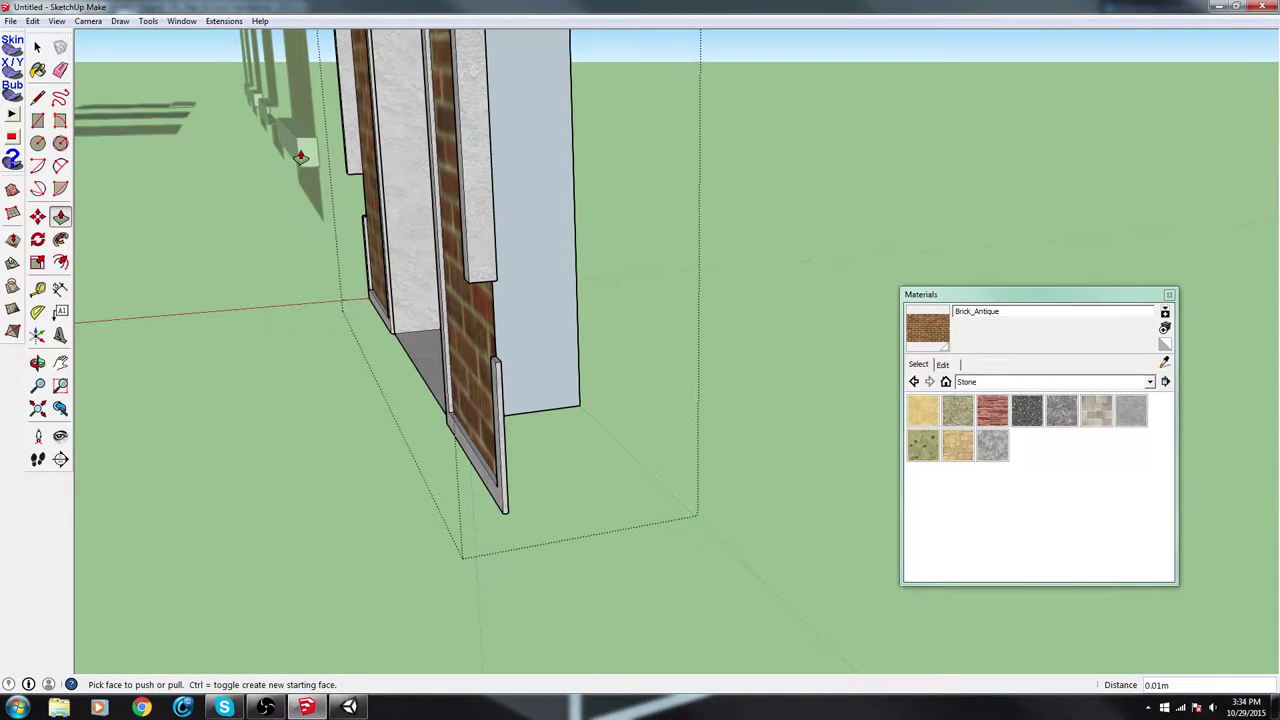
{"action": "middle_click_drag", "start_coordinate": [190, 195], "coordinate": [396, 251]}
{"action": "scroll", "coordinate": [450, 236], "scroll_direction": "down", "scroll_amount": 4}
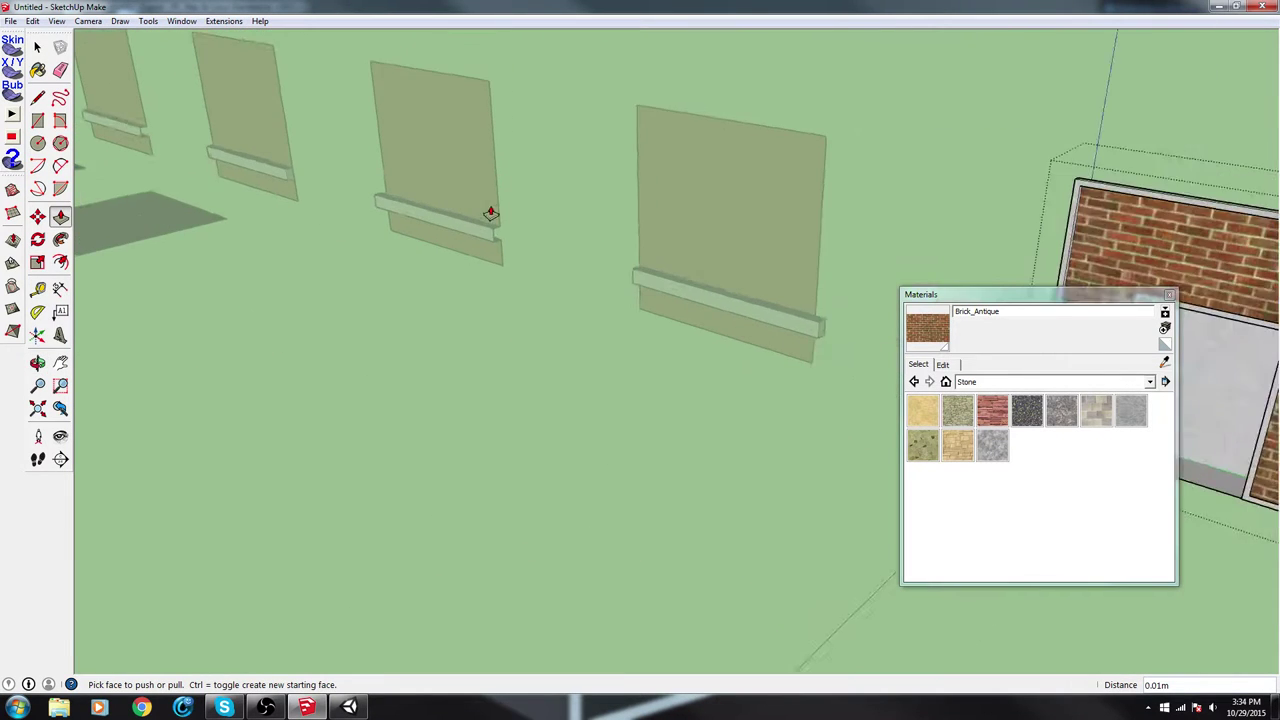
{"action": "left_click", "coordinate": [37, 47]}
{"action": "left_click", "coordinate": [265, 303]}
Export the 3D model again as the COLLADA file setup.dae in New folder, replacing the existing file
{"action": "middle_click_drag", "start_coordinate": [475, 368], "coordinate": [398, 270]}
{"action": "key", "text": "space"}
{"action": "scroll", "coordinate": [820, 268], "scroll_direction": "down", "scroll_amount": 4}
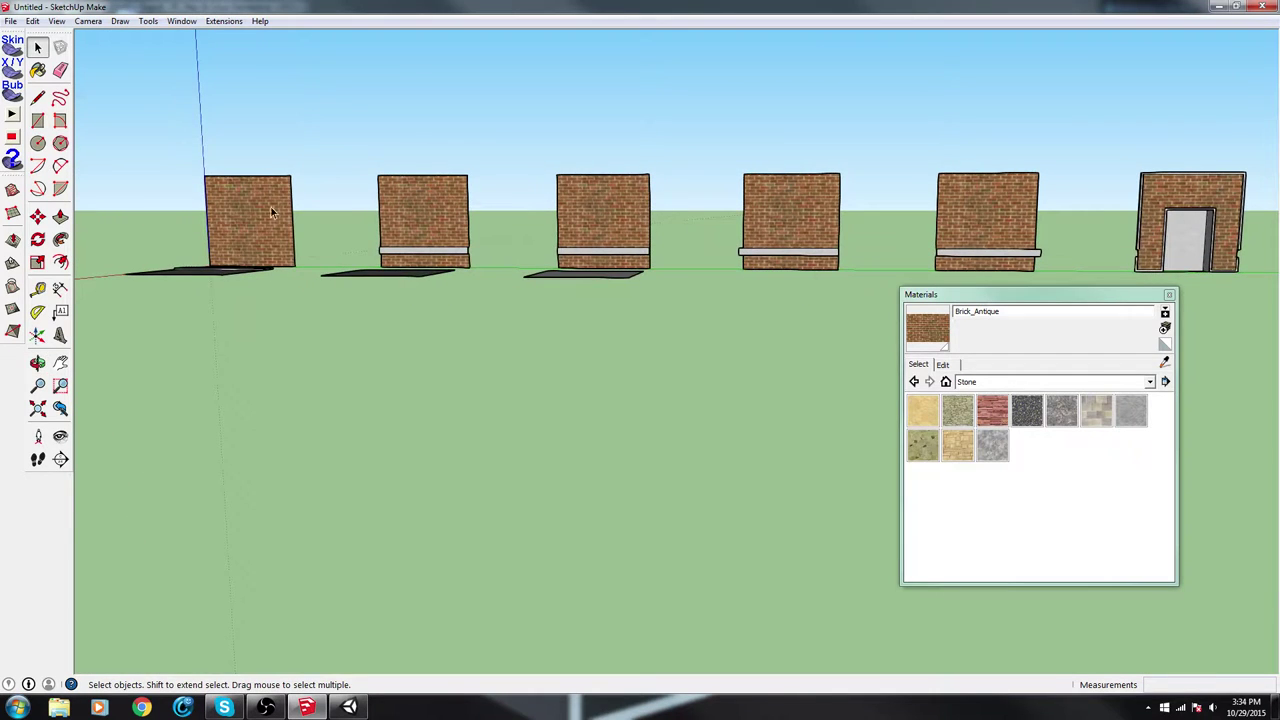
{"action": "middle_click_drag", "start_coordinate": [481, 292], "coordinate": [686, 346]}
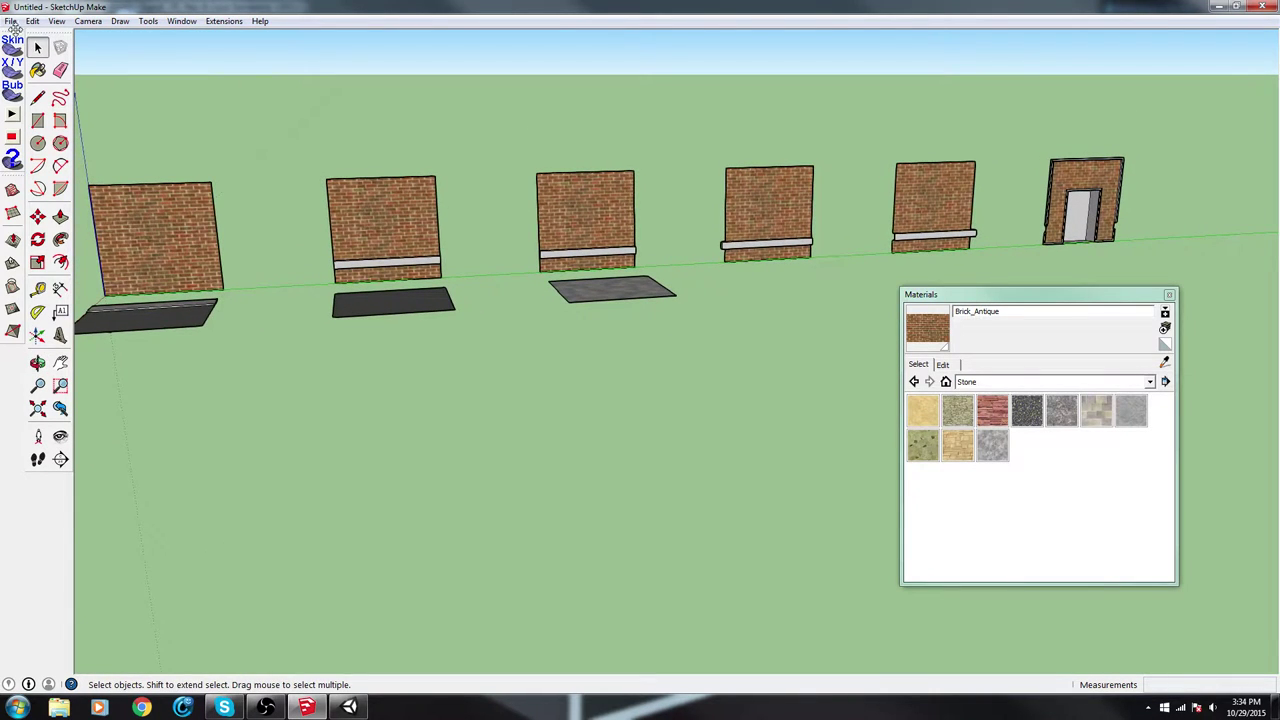
{"action": "left_click", "coordinate": [13, 22]}
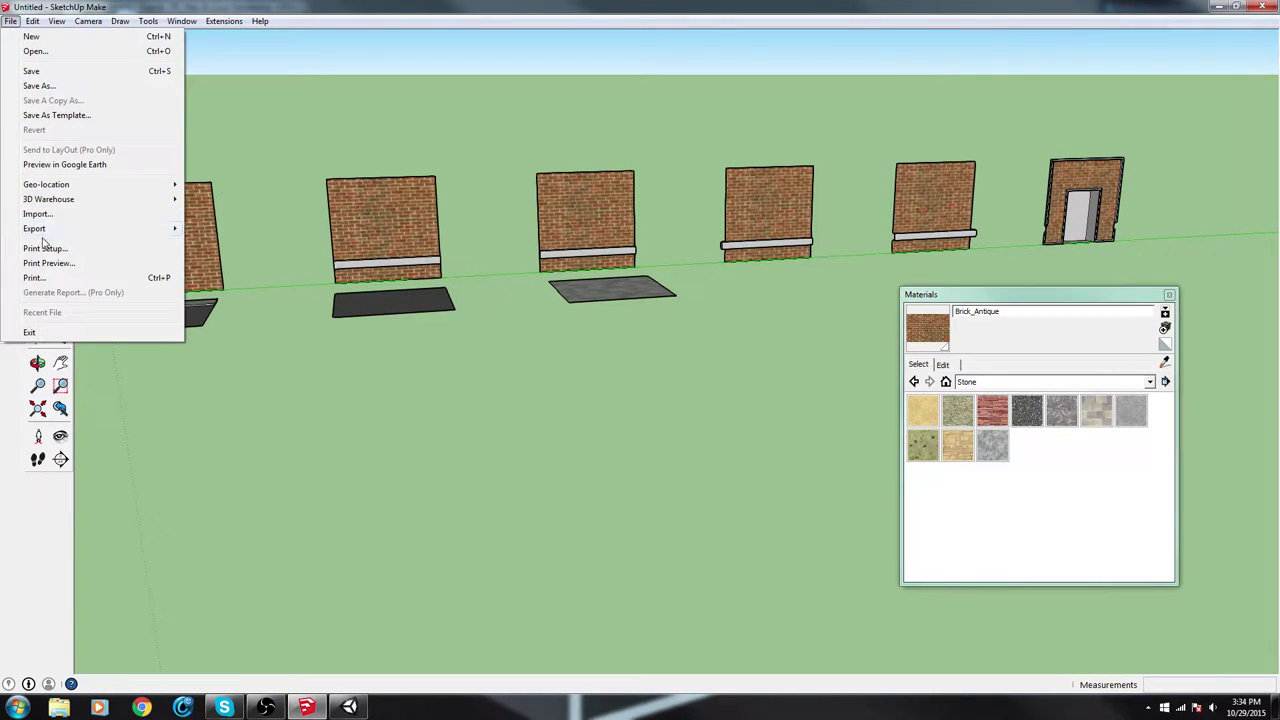
{"action": "mouse_move", "coordinate": [44, 232]}
{"action": "left_click", "coordinate": [223, 228]}
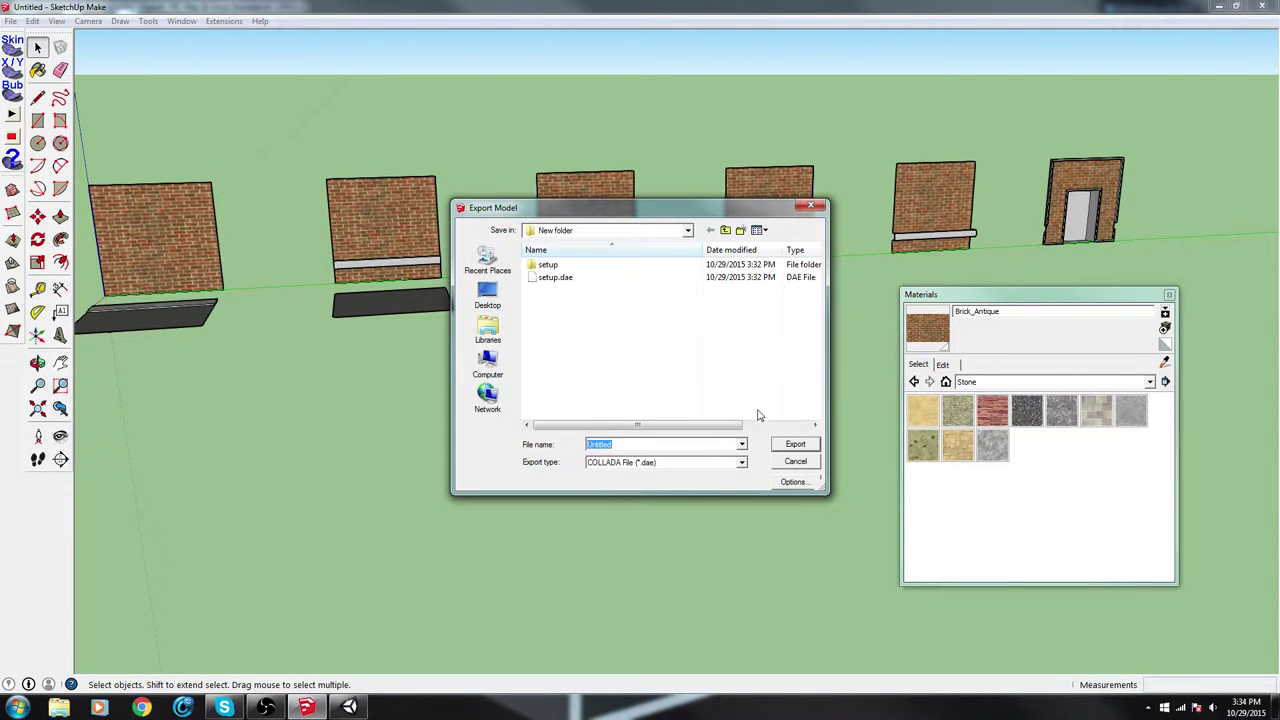
{"action": "left_click", "coordinate": [560, 279]}
{"action": "left_click", "coordinate": [791, 443]}
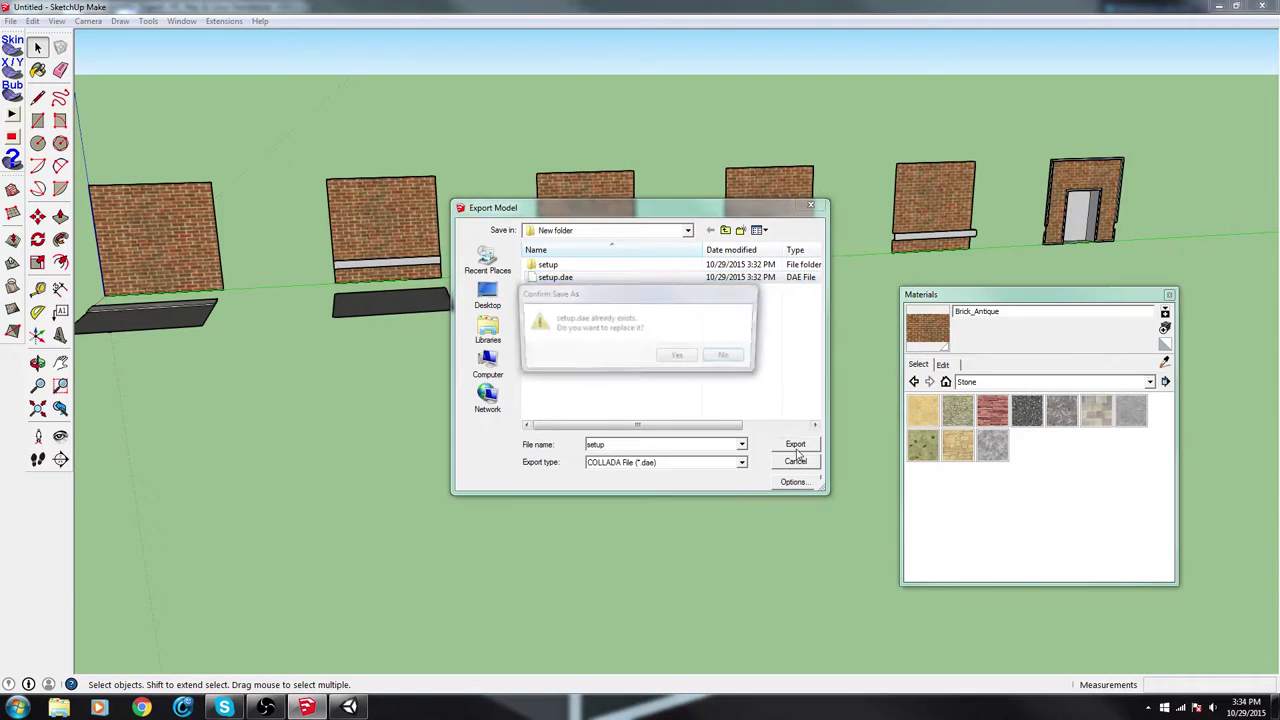
{"action": "left_click", "coordinate": [670, 358]}
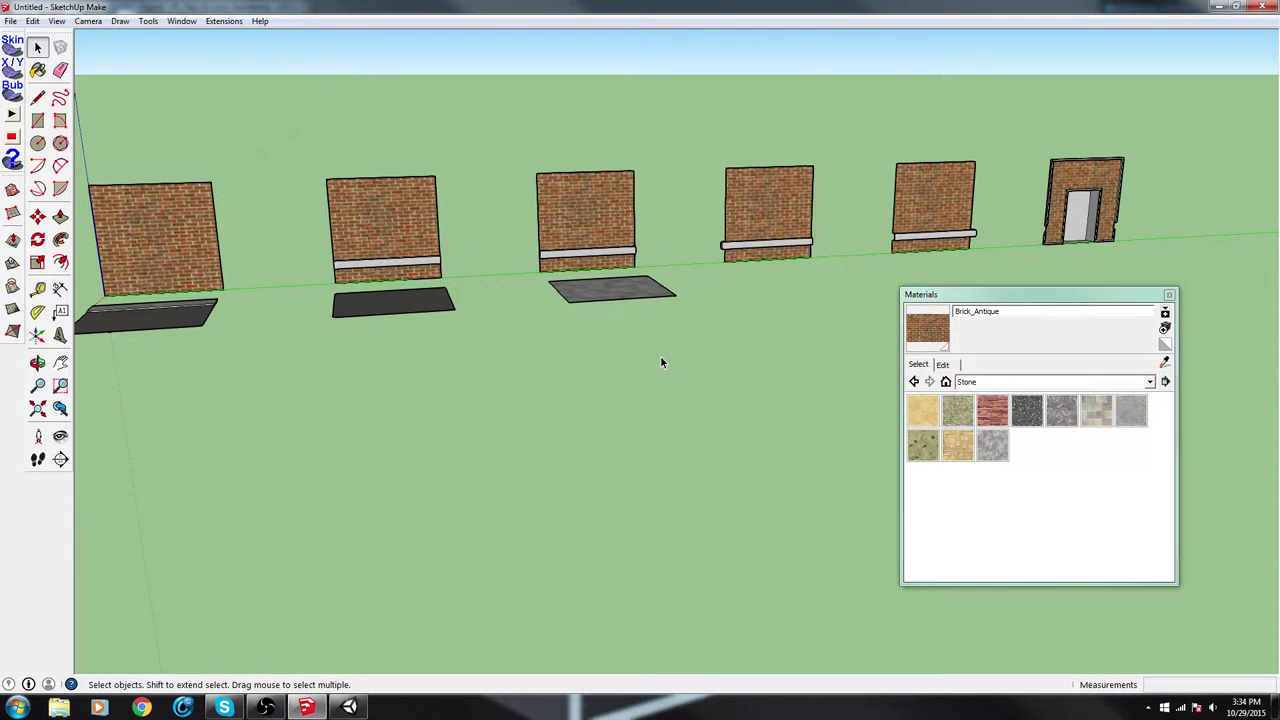
Launch Autodesk FBX Converter x64 2013 and move its window down so the SketchUp model is partly uncovered
{"action": "left_click", "coordinate": [16, 708]}
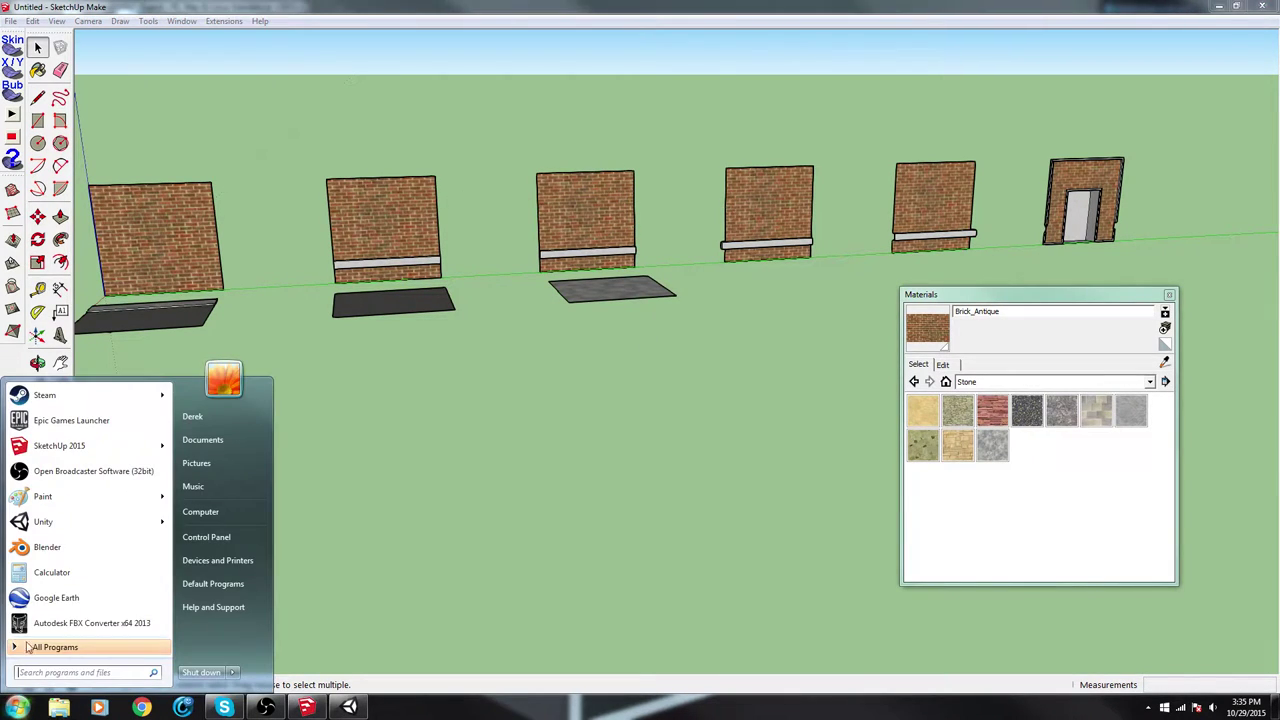
{"action": "left_click", "coordinate": [40, 623]}
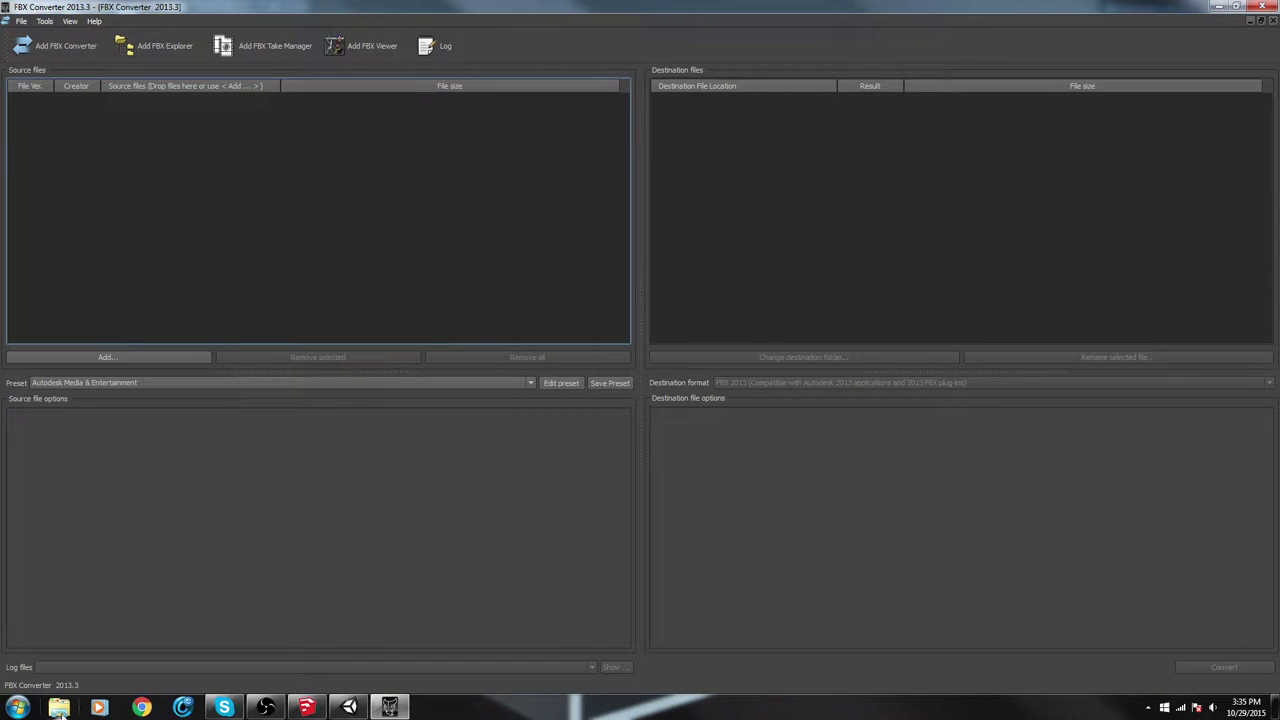
{"action": "left_click", "coordinate": [16, 708]}
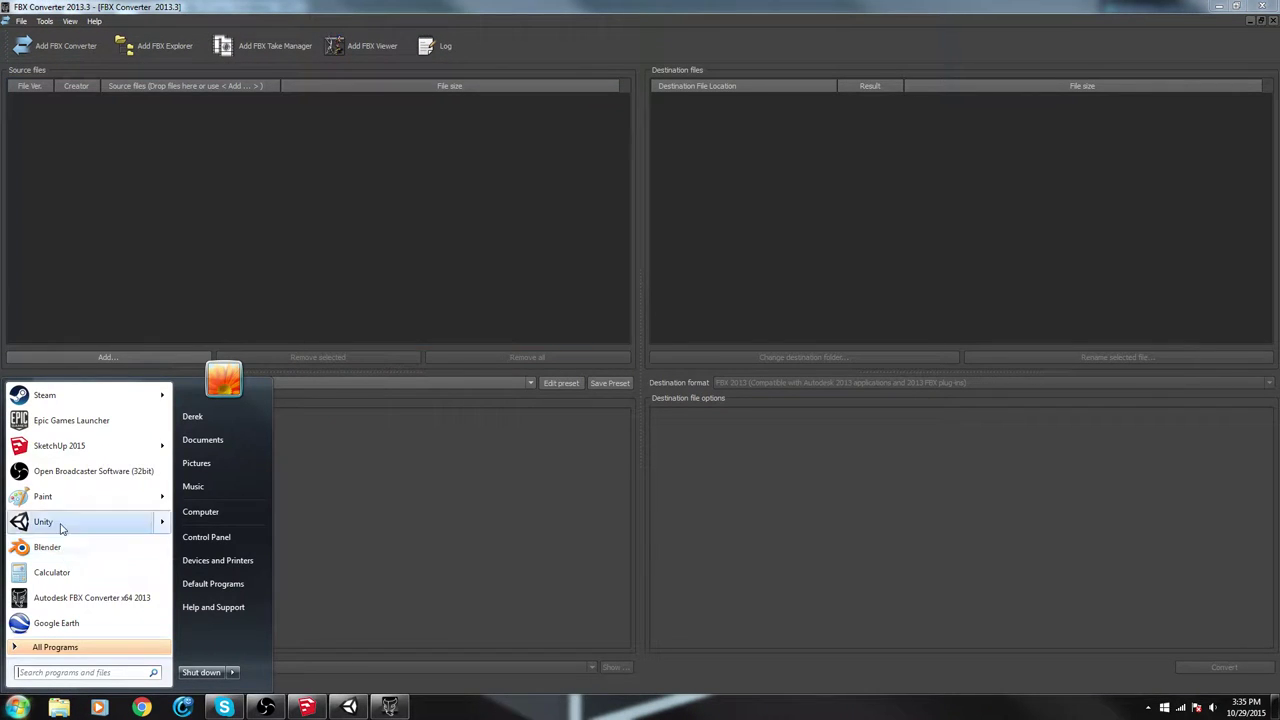
{"action": "mouse_move", "coordinate": [66, 451]}
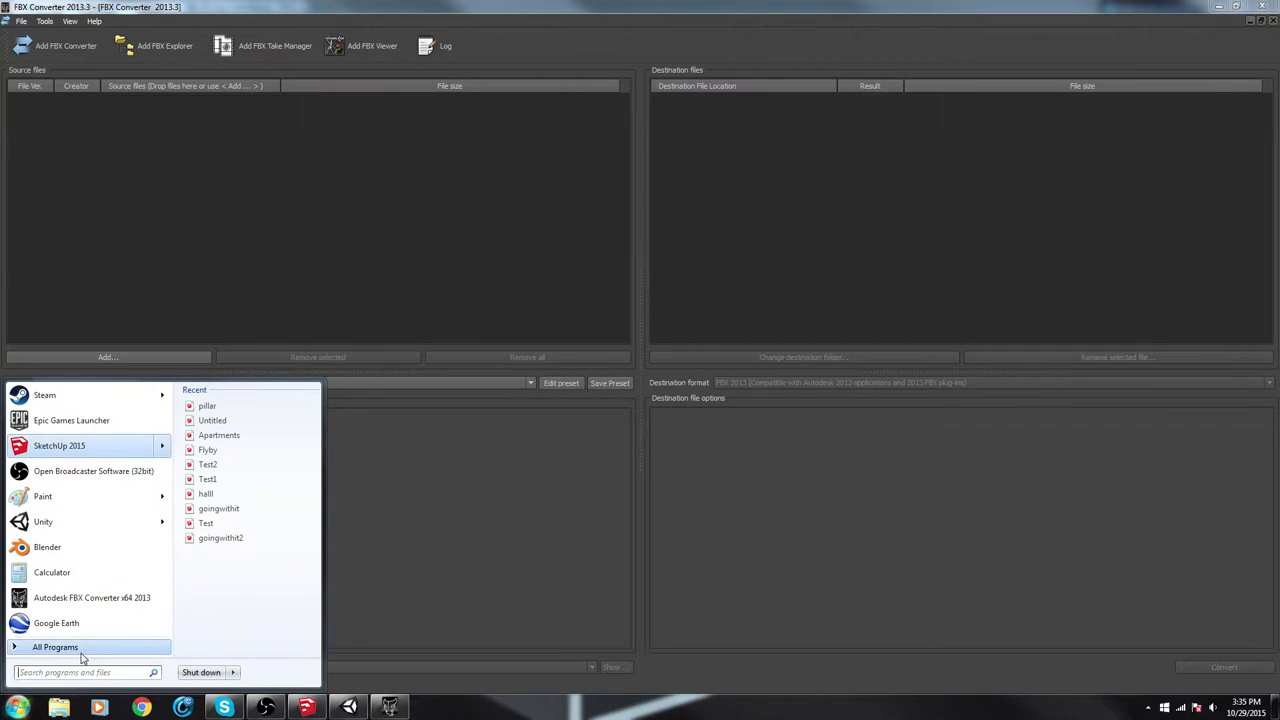
{"action": "left_click", "coordinate": [349, 246]}
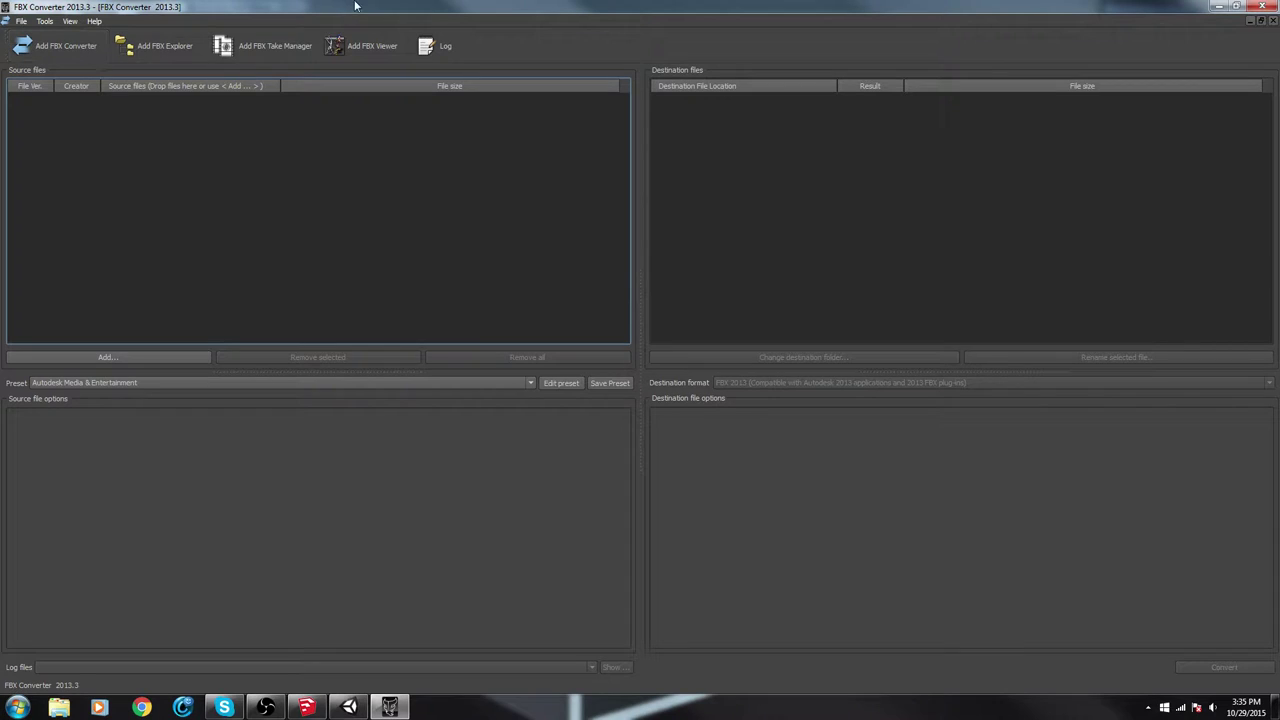
{"action": "left_click_drag", "start_coordinate": [351, 9], "coordinate": [557, 204]}
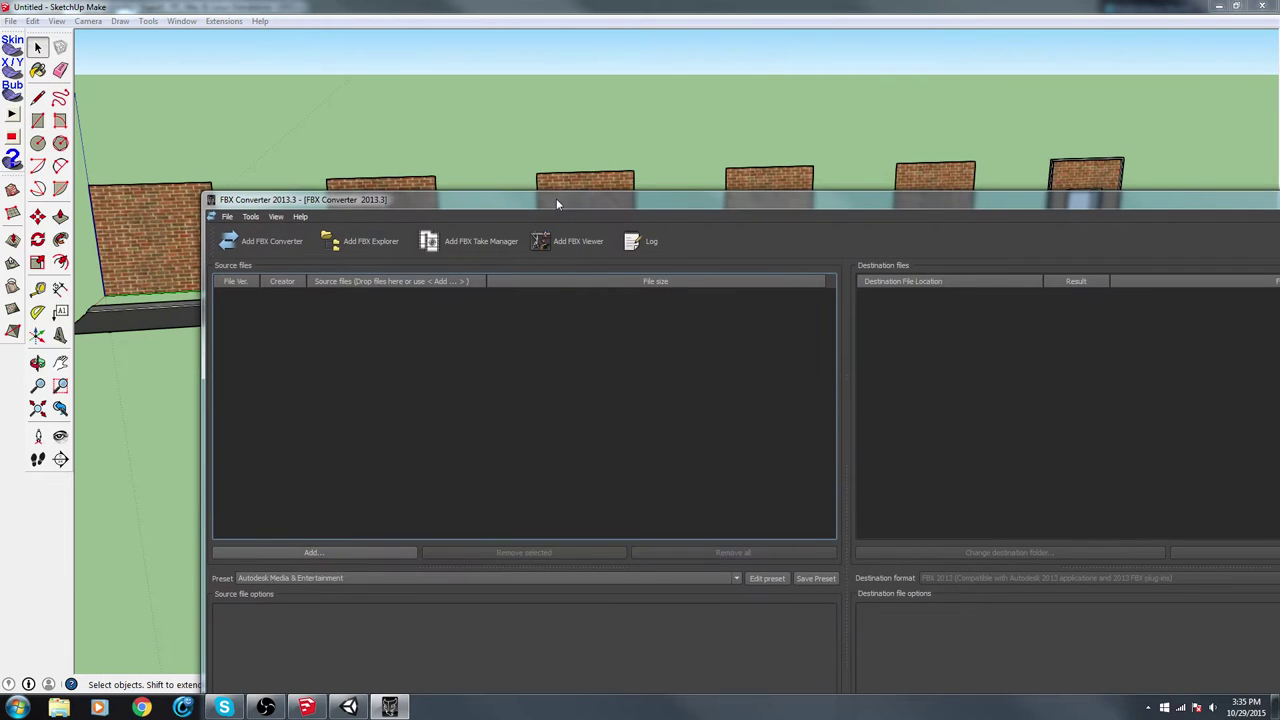
Minimize SketchUp to switch to Unity, select the floor block in the scene, and open the Buildings asset folder
{"action": "left_click", "coordinate": [1219, 6]}
{"action": "left_click", "coordinate": [802, 13]}
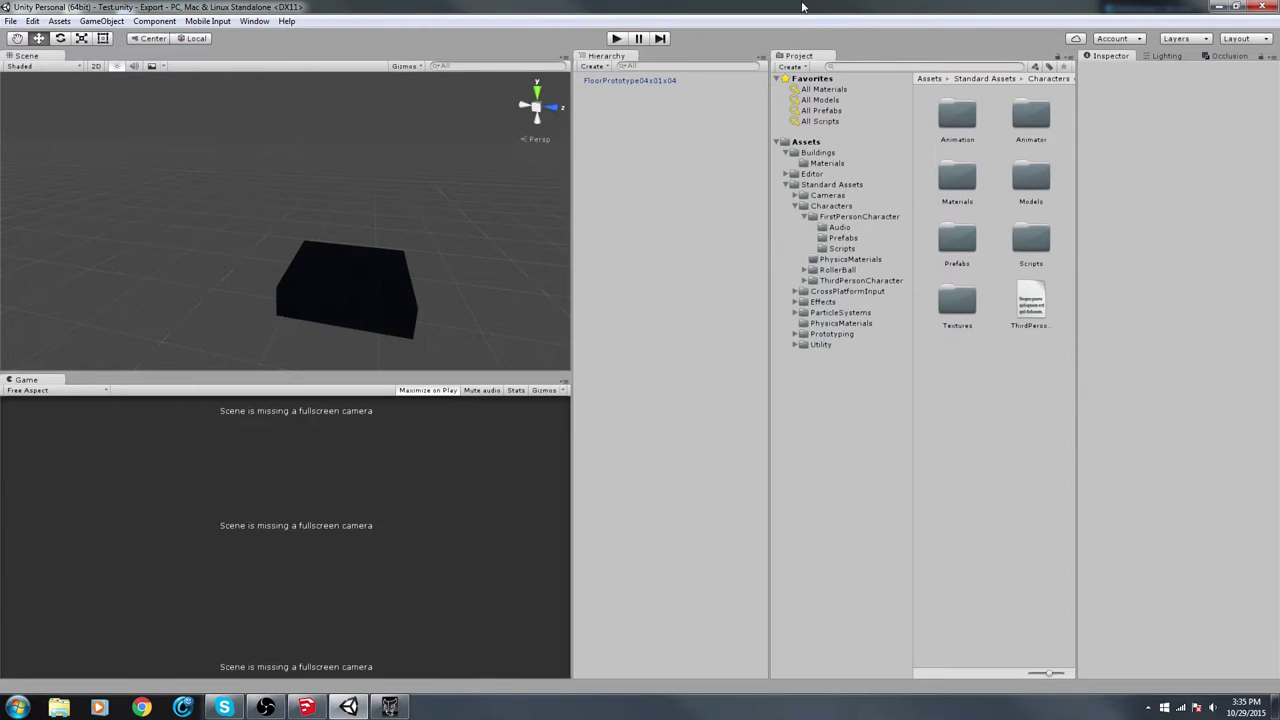
{"action": "left_click", "coordinate": [334, 296]}
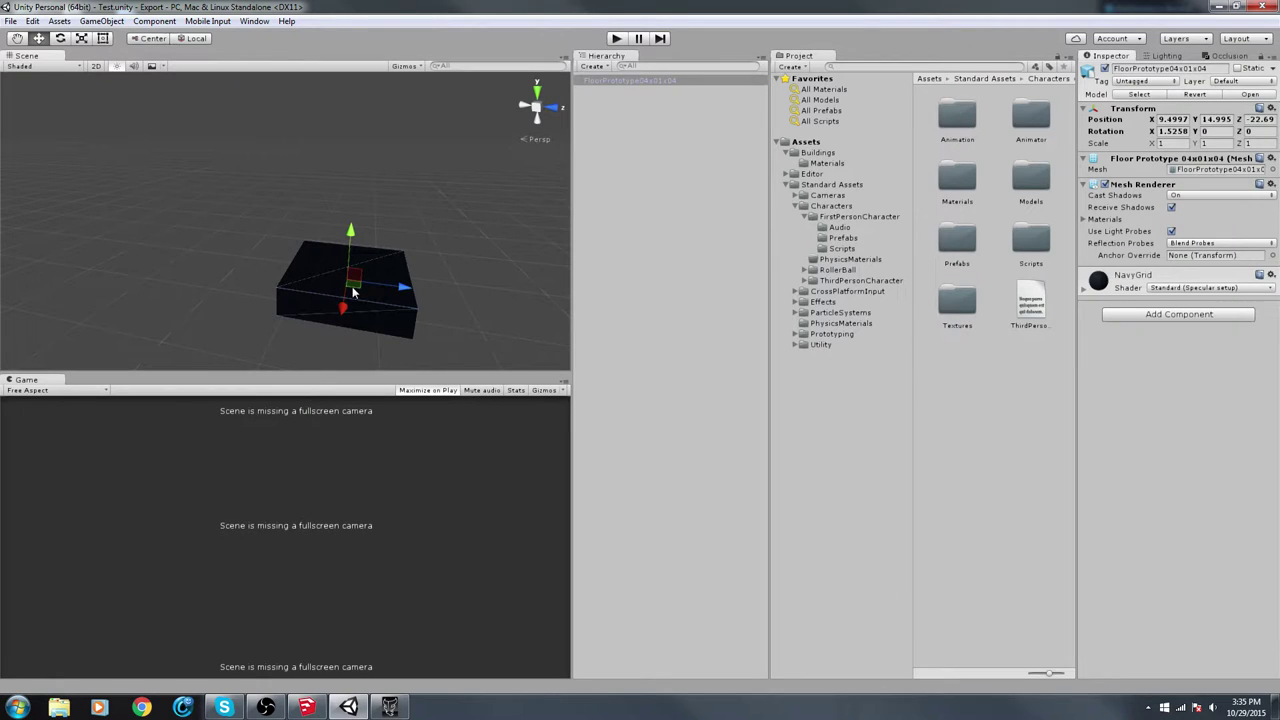
{"action": "left_click", "coordinate": [792, 156]}
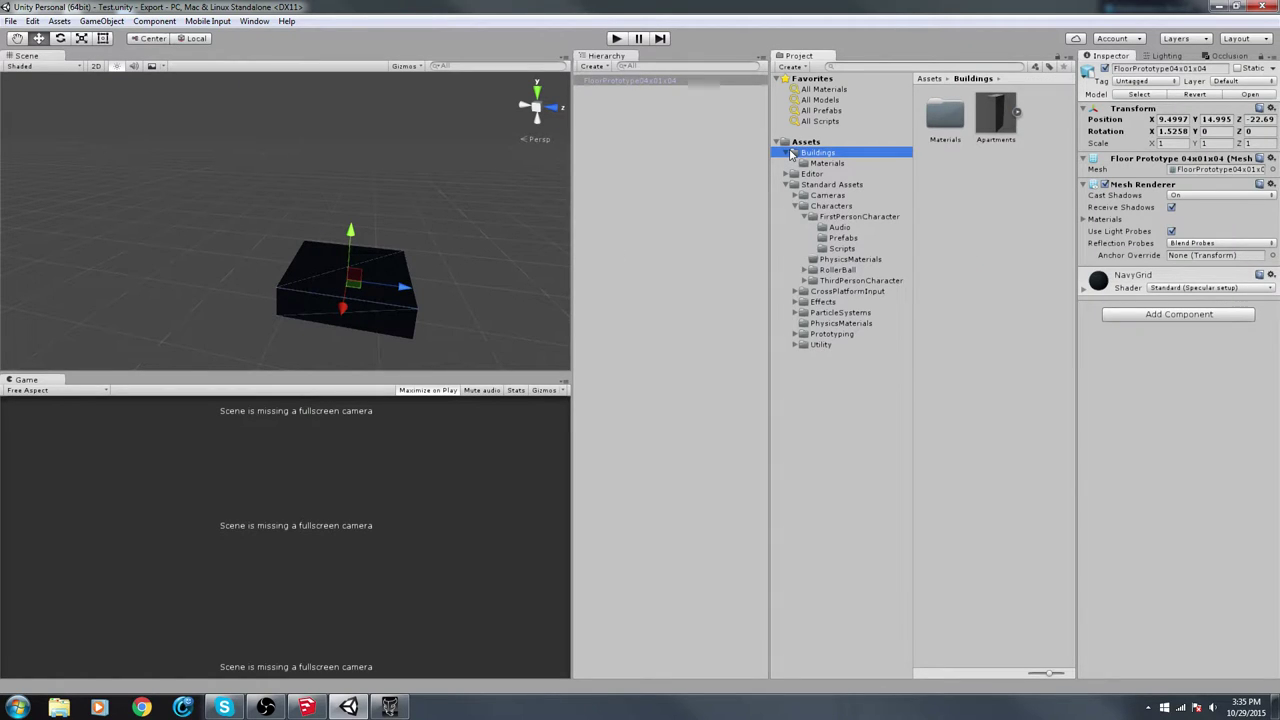
Select every asset folder from Buildings through Utility and delete them all from the project
{"action": "key", "text": "shift+Down"}
{"action": "key", "text": "shift+Down"}
{"action": "key", "text": "shift+Down"}
{"action": "key", "text": "shift+Down"}
{"action": "key", "text": "shift+Down"}
{"action": "key", "text": "shift+Down"}
{"action": "key", "text": "shift+Down"}
{"action": "key", "text": "shift+Down"}
{"action": "key", "text": "shift+Down"}
{"action": "key", "text": "shift+Down"}
{"action": "key", "text": "shift+Down"}
{"action": "key", "text": "shift+Down"}
{"action": "key", "text": "shift+Down"}
{"action": "key", "text": "shift+Down"}
{"action": "key", "text": "shift+Down"}
{"action": "key", "text": "shift+Down"}
{"action": "key", "text": "shift+Down"}
{"action": "key", "text": "shift+Down"}
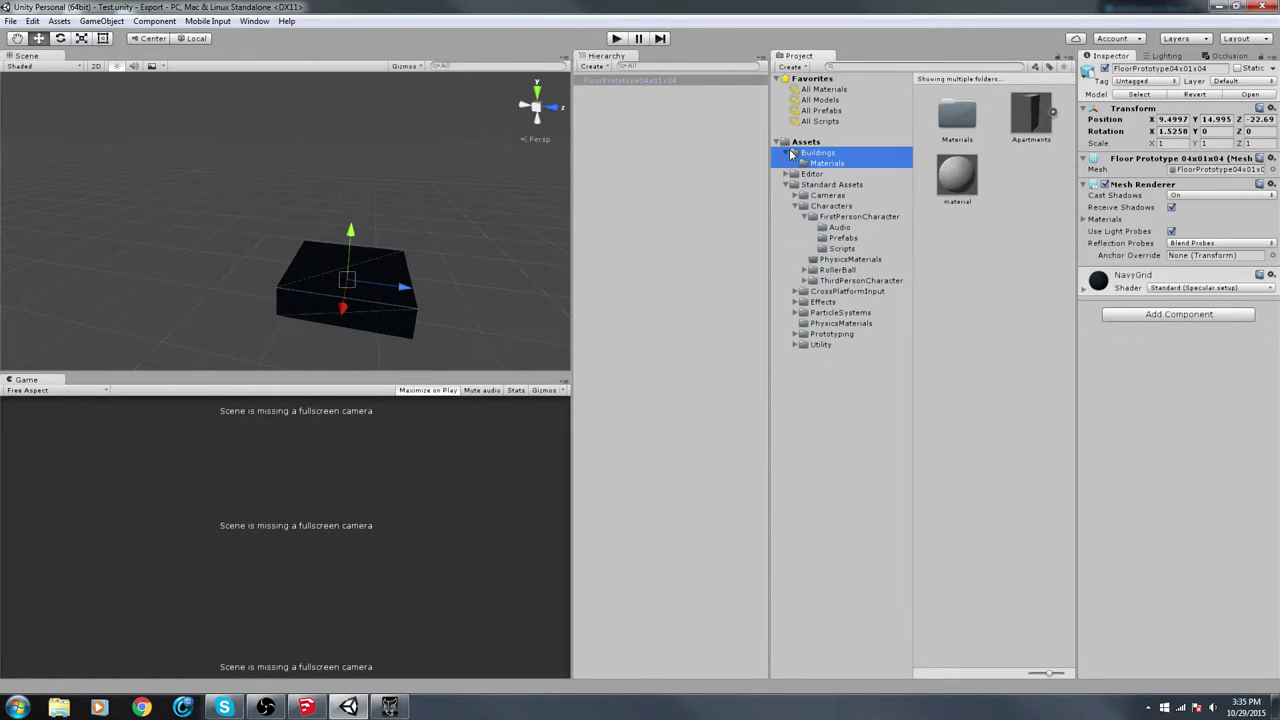
{"action": "key", "text": "Delete"}
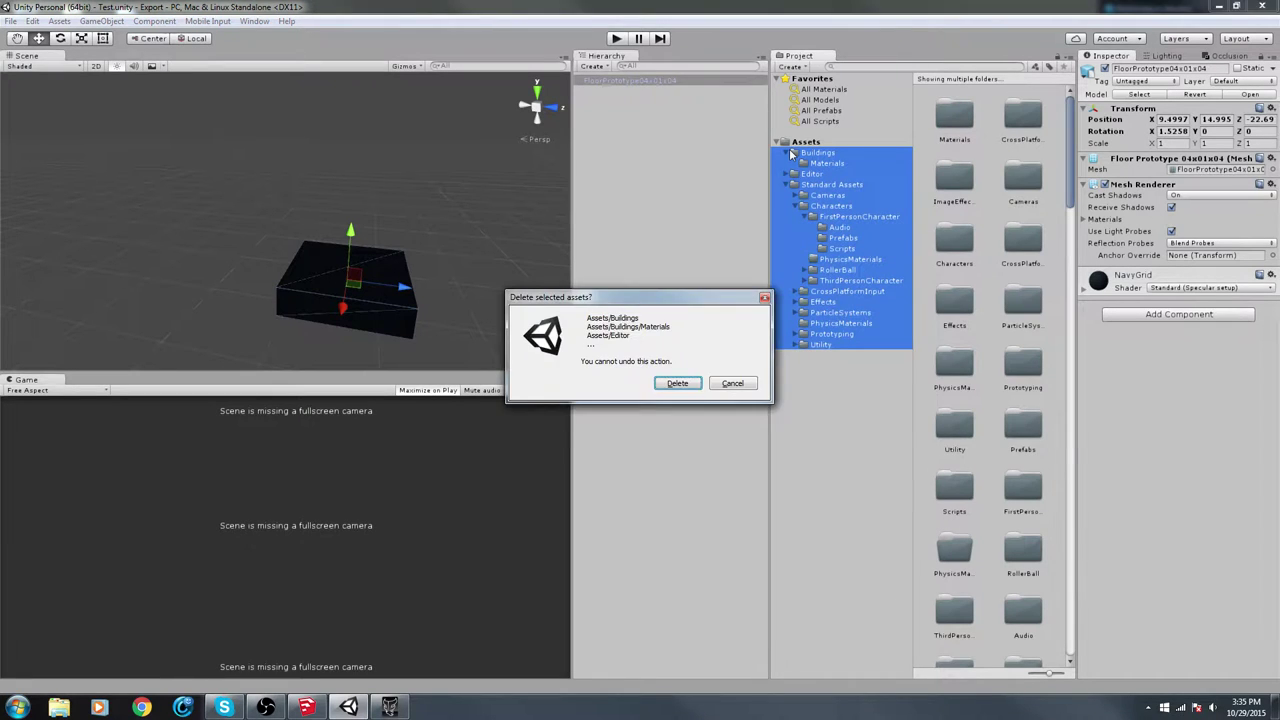
{"action": "key", "text": "Escape"}
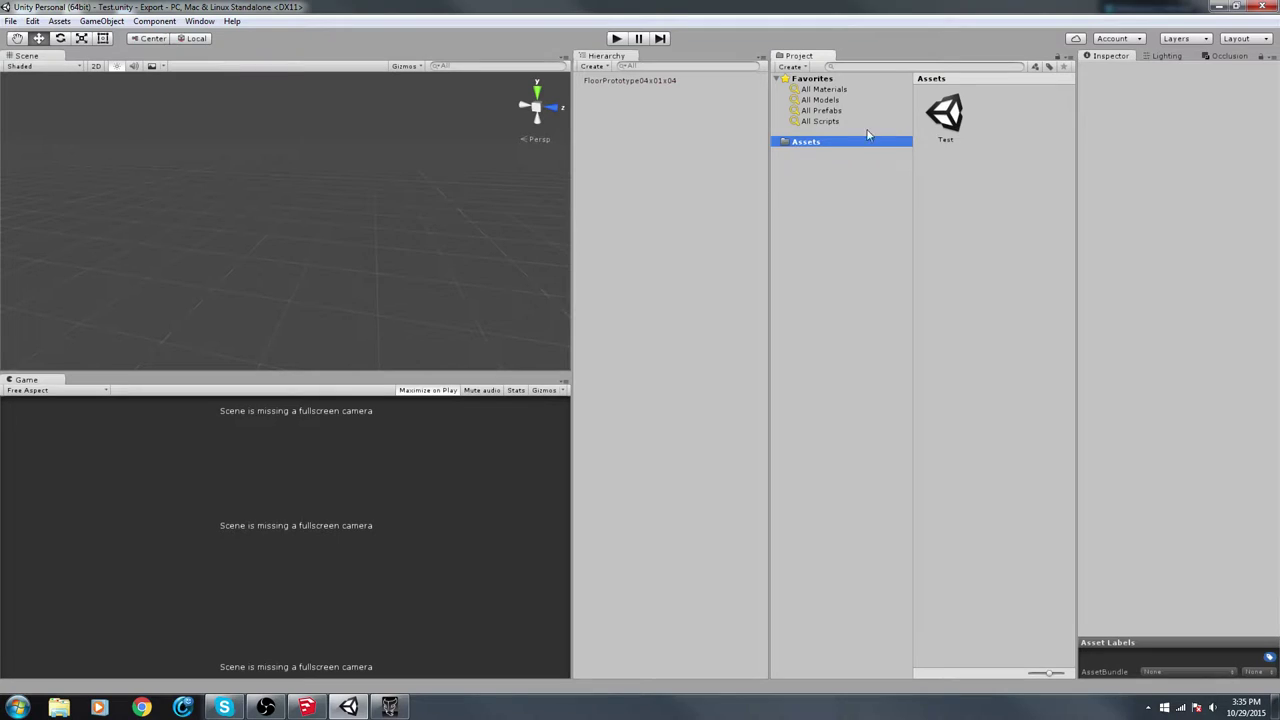
Create a new folder named City in Assets and open it
{"action": "left_click", "coordinate": [947, 118]}
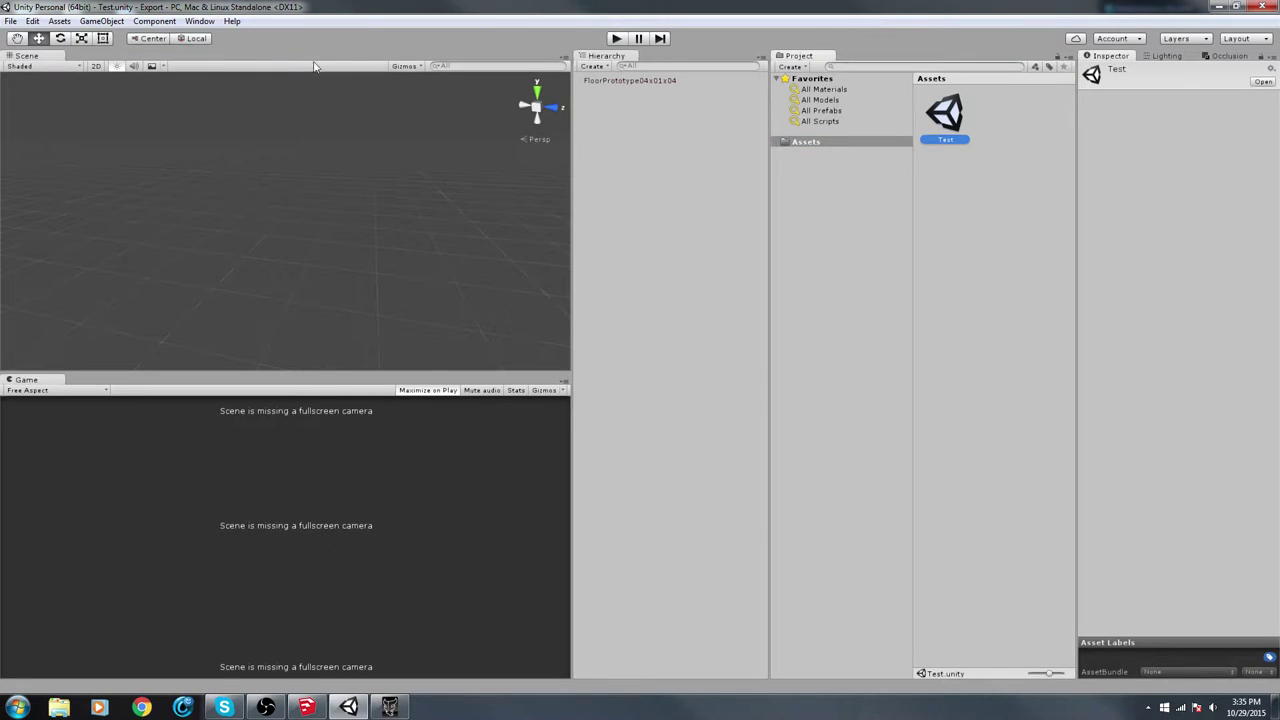
{"action": "left_click", "coordinate": [840, 350]}
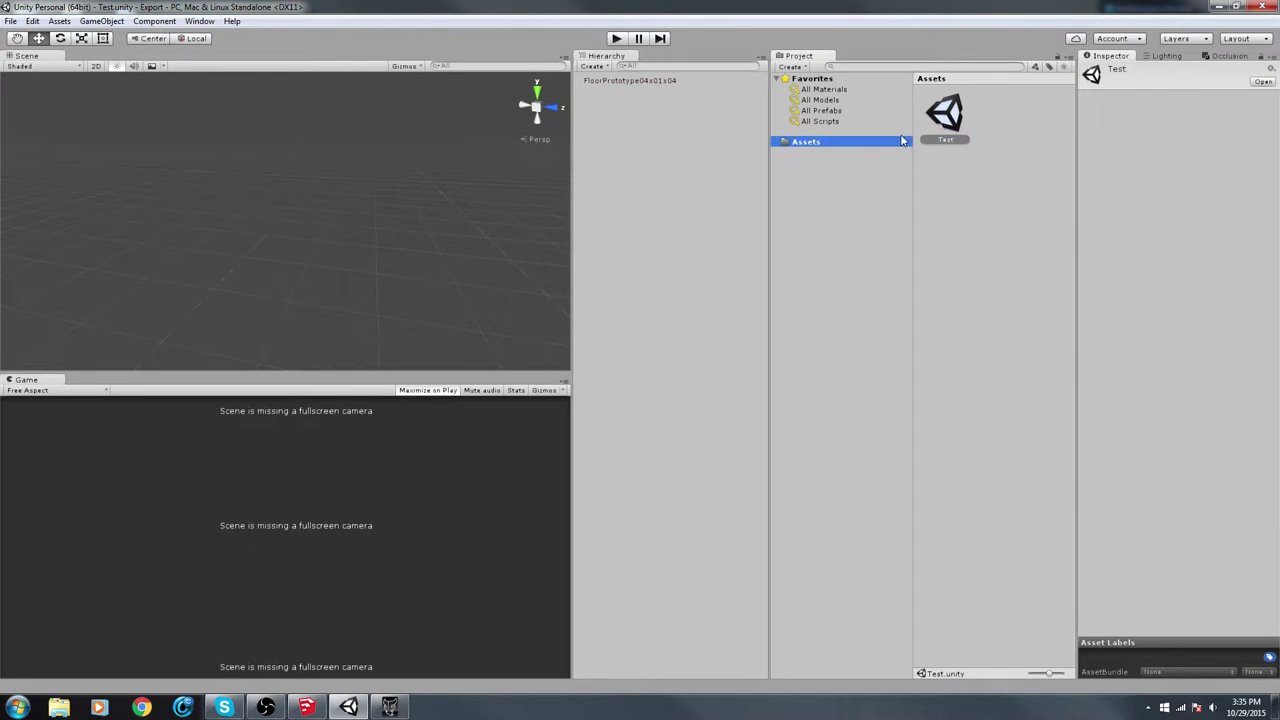
{"action": "right_click", "coordinate": [799, 148]}
{"action": "mouse_move", "coordinate": [830, 151]}
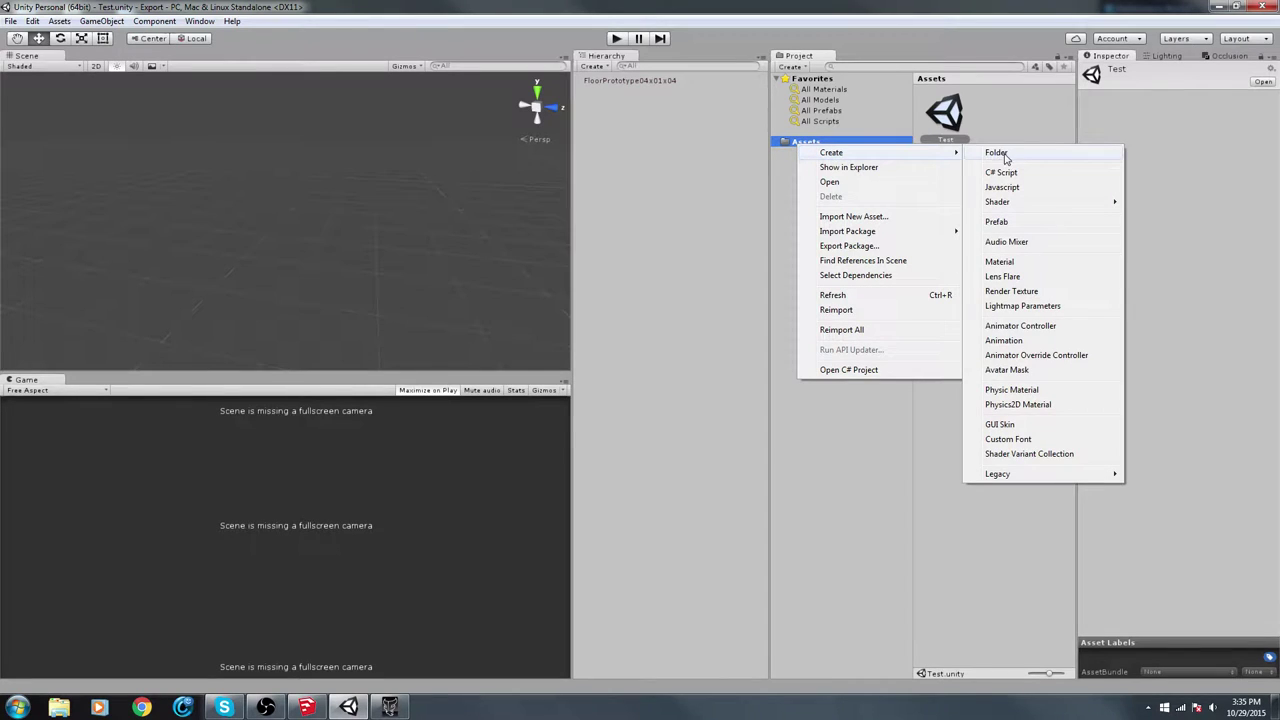
{"action": "left_click", "coordinate": [1000, 154]}
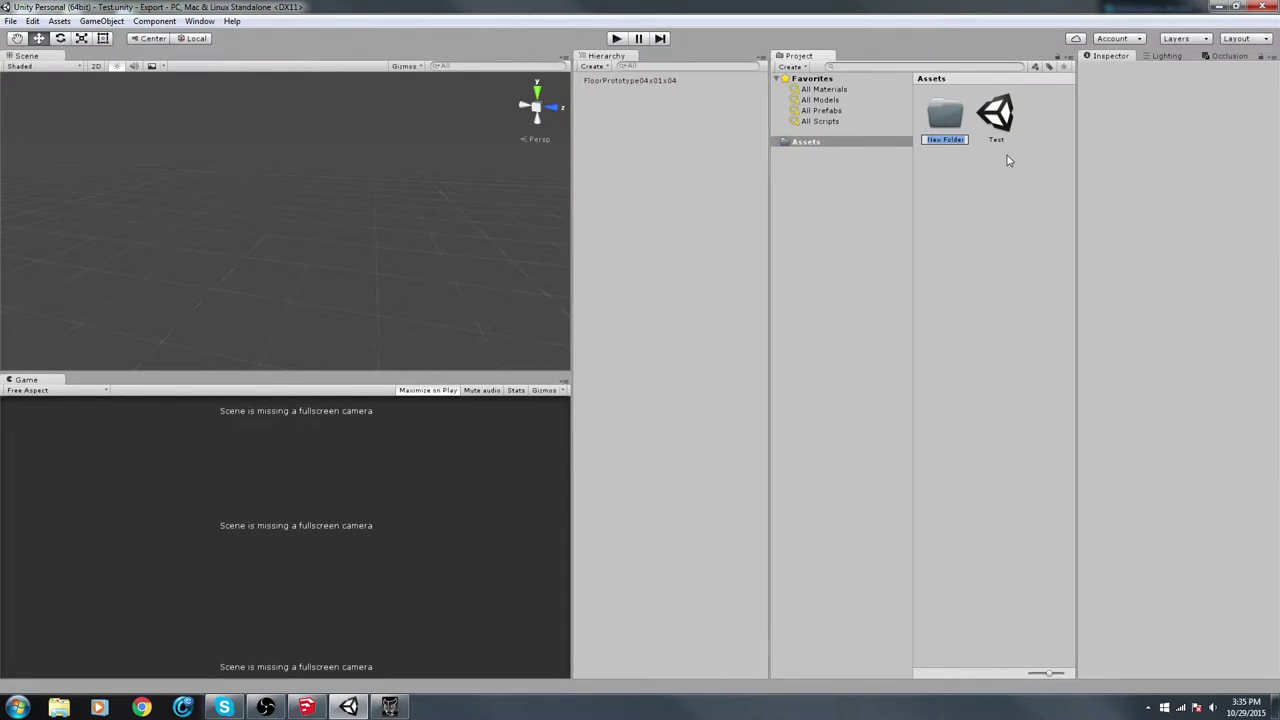
{"action": "type", "text": "City"}
{"action": "key", "text": "Return"}
{"action": "key", "text": "Return"}
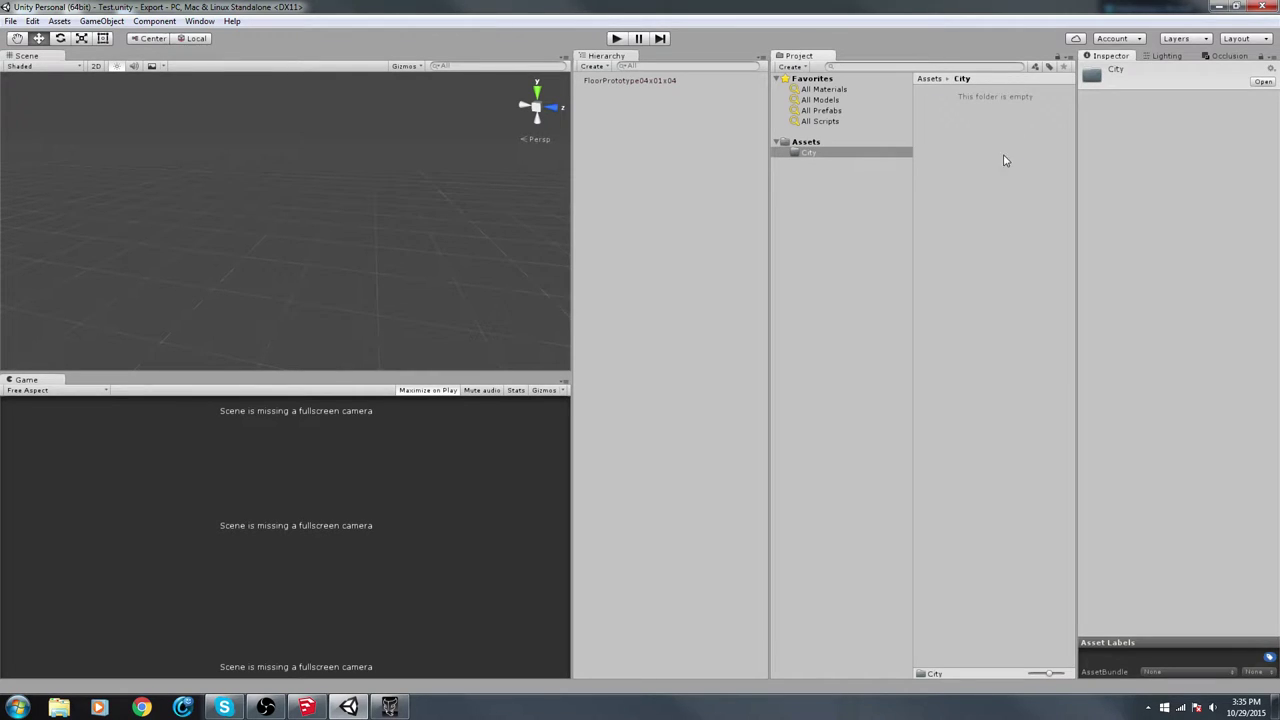
Create a subfolder named brickbuild inside the City folder and open it
{"action": "left_click", "coordinate": [808, 154]}
{"action": "right_click", "coordinate": [808, 157]}
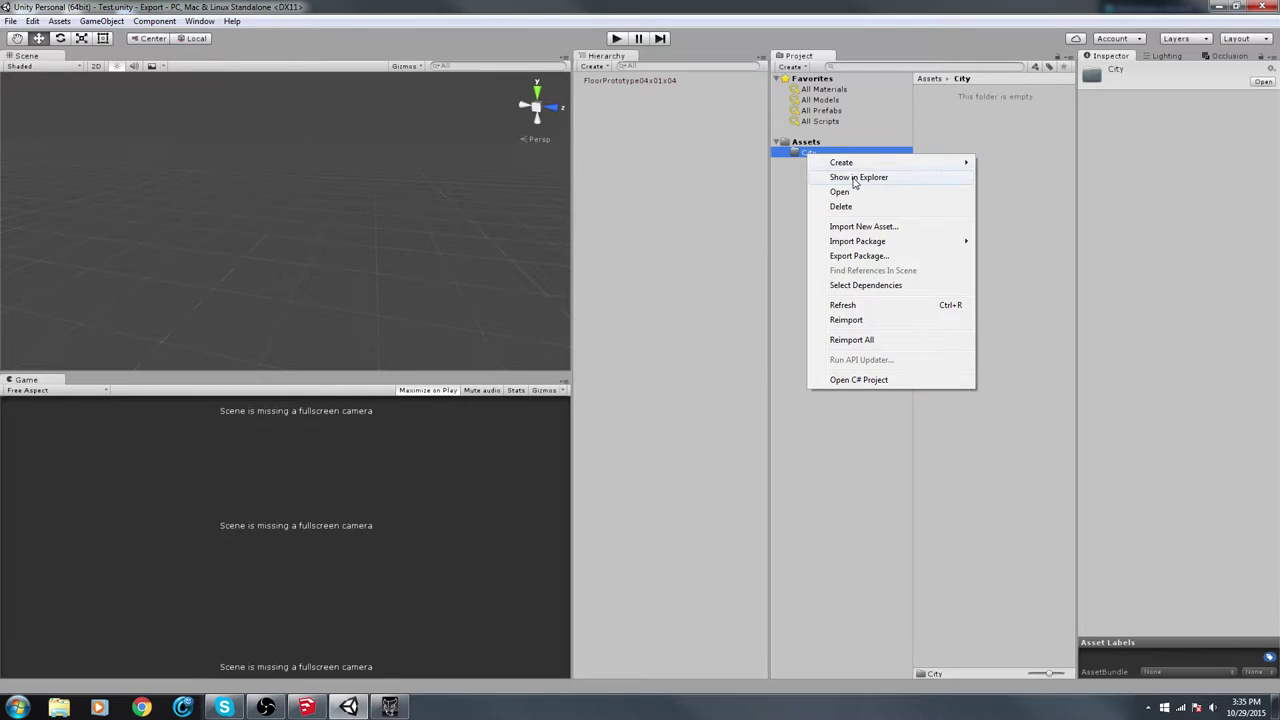
{"action": "mouse_move", "coordinate": [851, 163]}
{"action": "left_click", "coordinate": [1007, 162]}
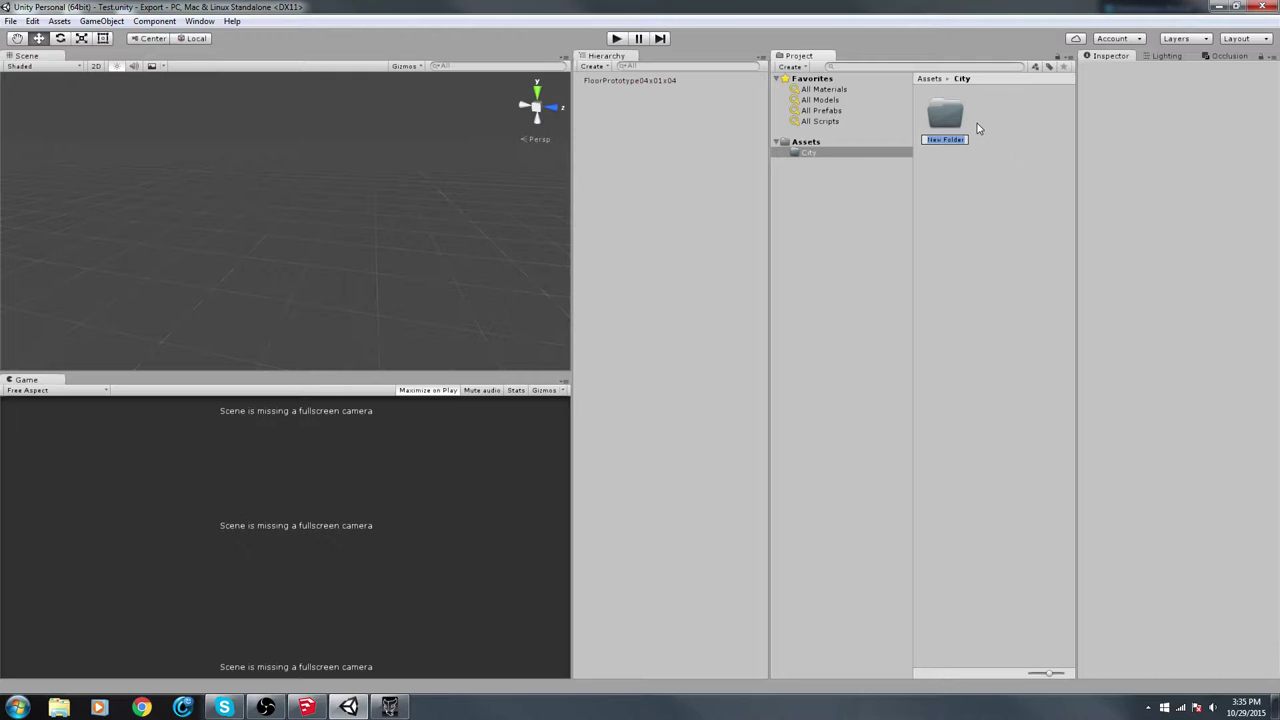
{"action": "type", "text": "M"}
{"action": "type", "text": "rickbuild"}
{"action": "key", "text": "Return"}
{"action": "key", "text": "Return"}
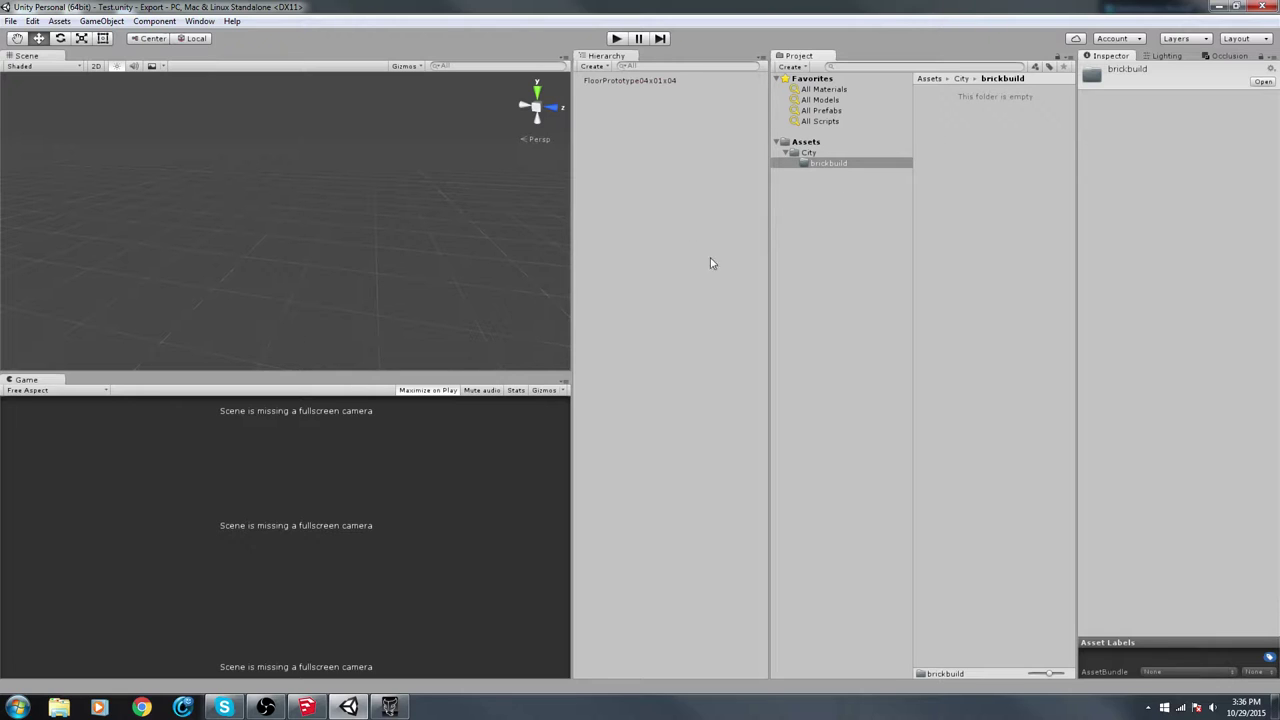
Dock the Game view as a tab beside the Scene view and place the Hierarchy beneath them
{"action": "right_click_drag", "start_coordinate": [441, 210], "coordinate": [400, 220]}
{"action": "left_click_drag", "start_coordinate": [74, 383], "coordinate": [80, 60]}
{"action": "left_click", "coordinate": [44, 60]}
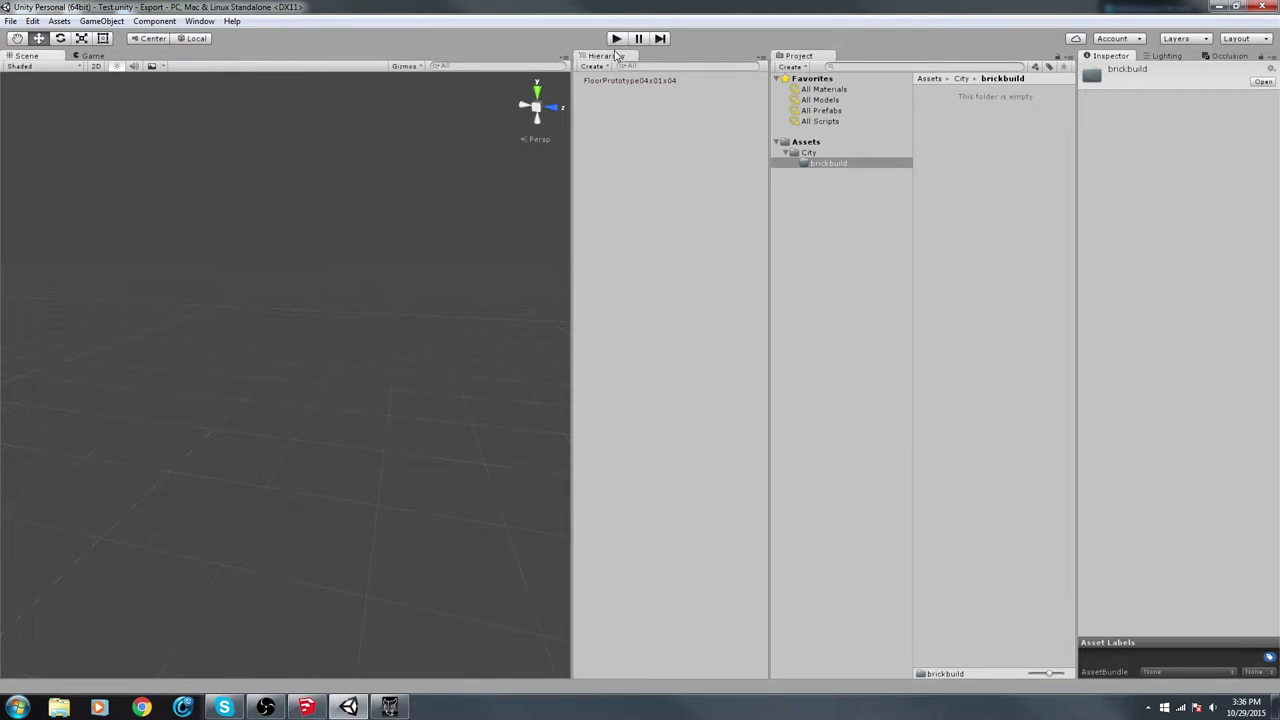
{"action": "left_click_drag", "start_coordinate": [617, 55], "coordinate": [105, 610]}
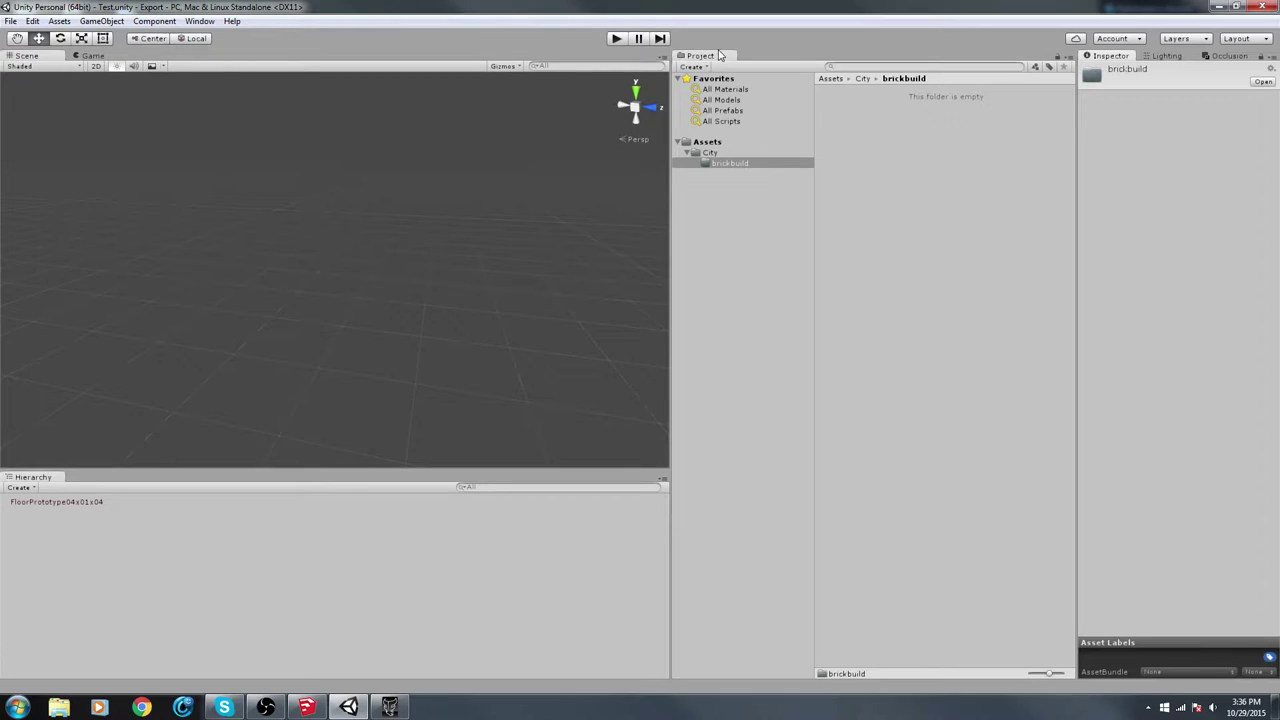
Dock the Project panel beside the Scene view, put the Inspector on its outer side, and widen the Project panel
{"action": "left_click_drag", "start_coordinate": [718, 55], "coordinate": [70, 125]}
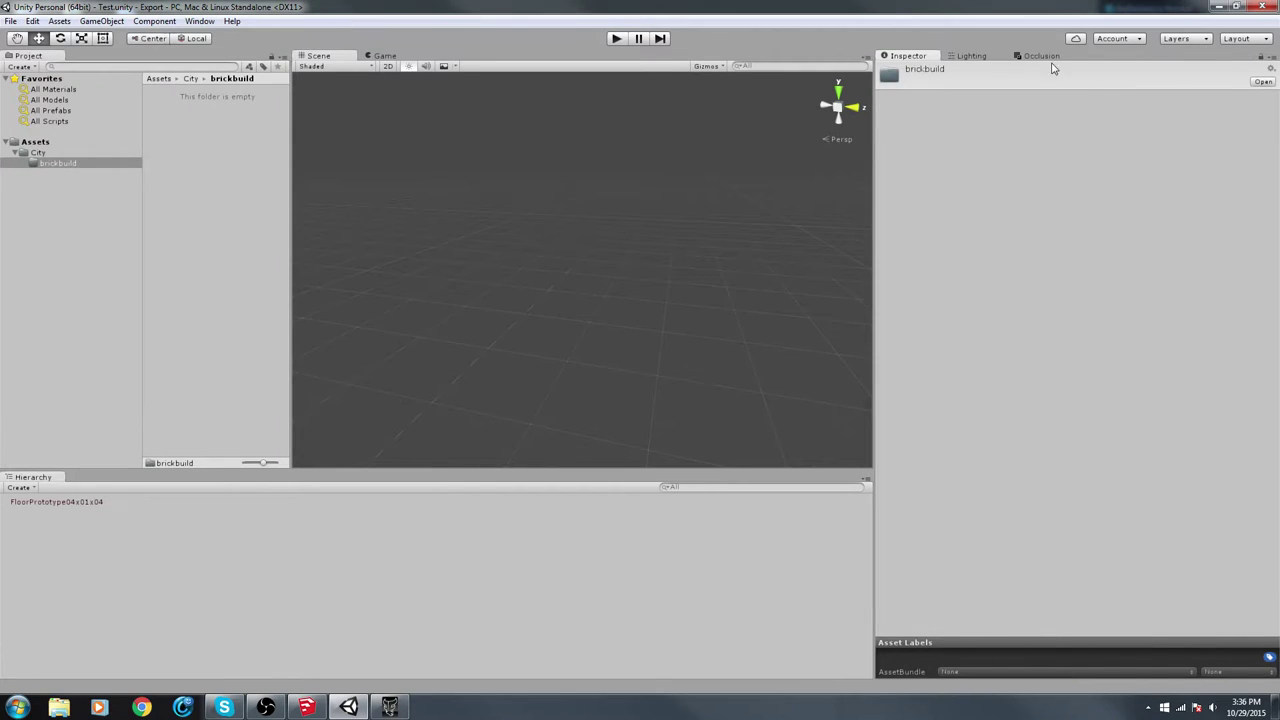
{"action": "left_click_drag", "start_coordinate": [918, 57], "coordinate": [6, 193]}
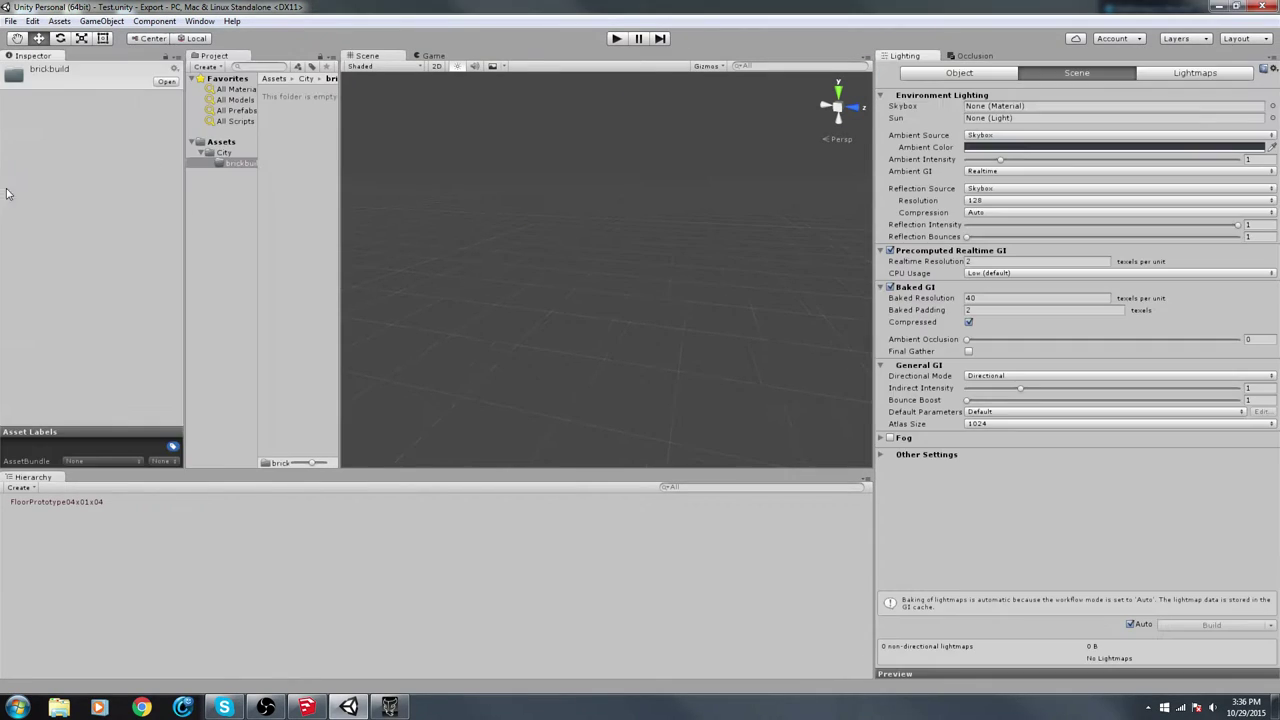
{"action": "left_click_drag", "start_coordinate": [341, 145], "coordinate": [410, 145]}
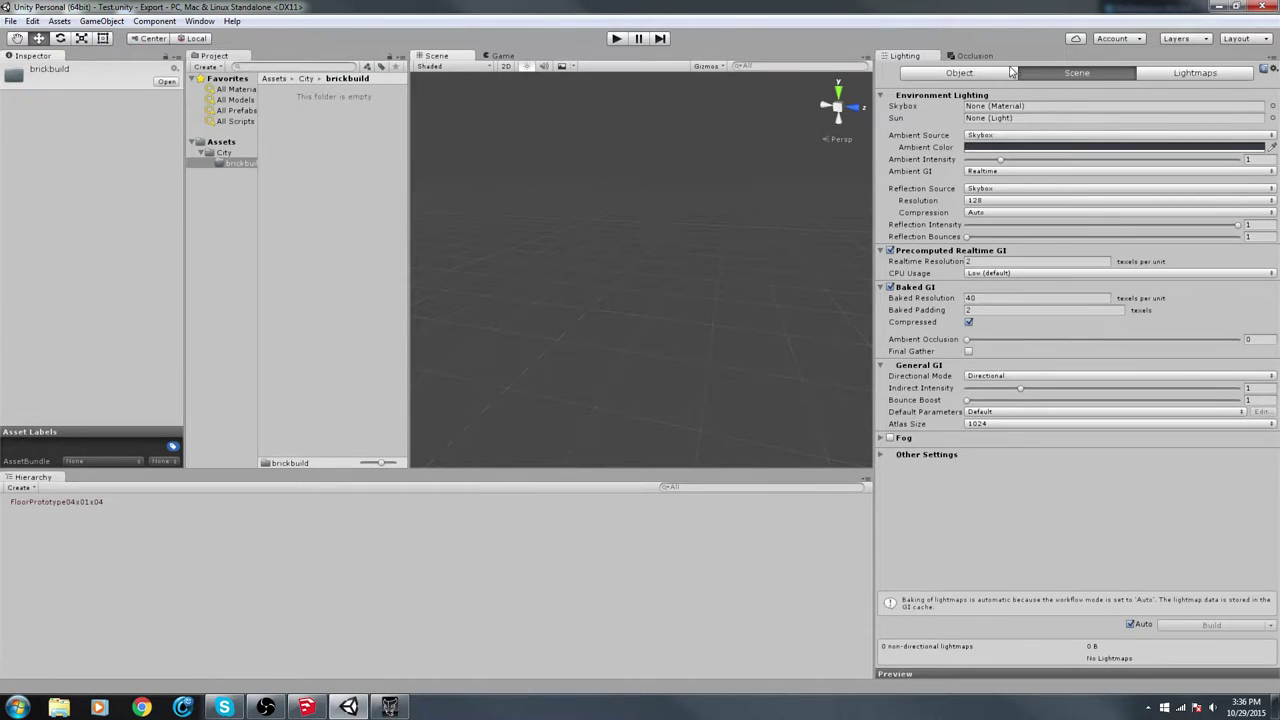
Show the Occlusion settings, widen the Scene view, and widen the Project folder tree to fit the full folder names
{"action": "left_click", "coordinate": [963, 56]}
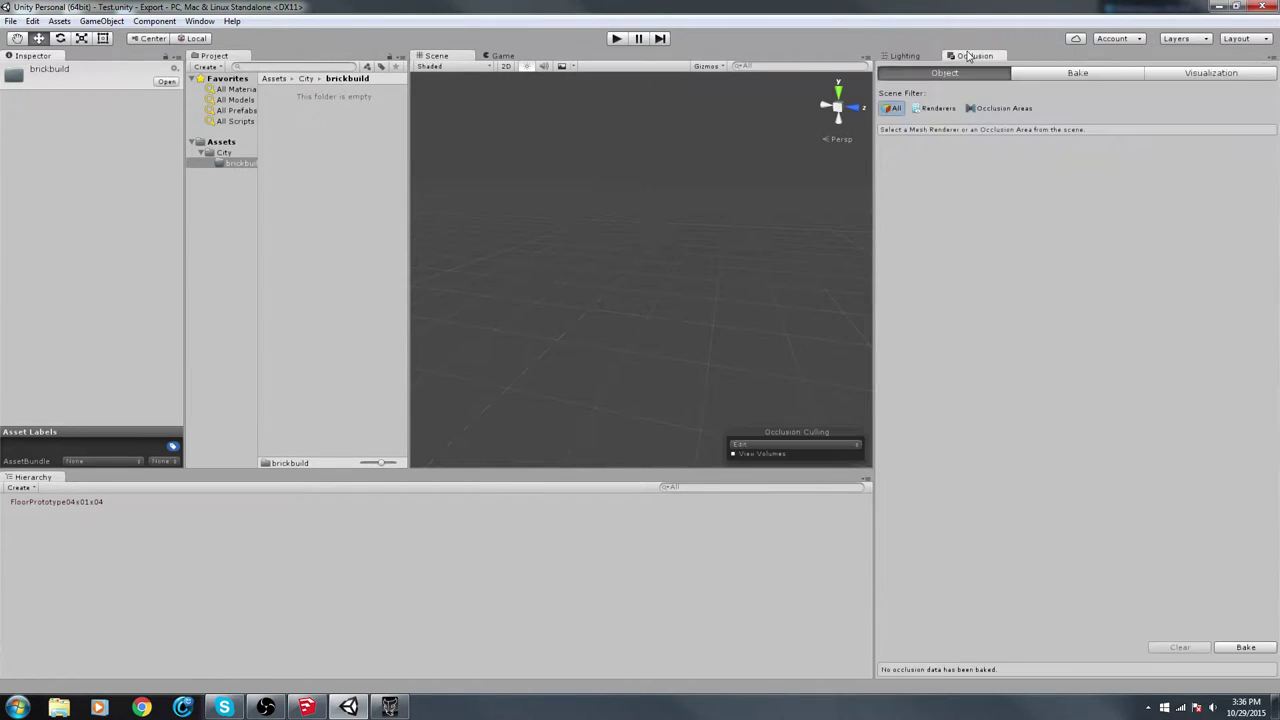
{"action": "left_click_drag", "start_coordinate": [868, 107], "coordinate": [1080, 107]}
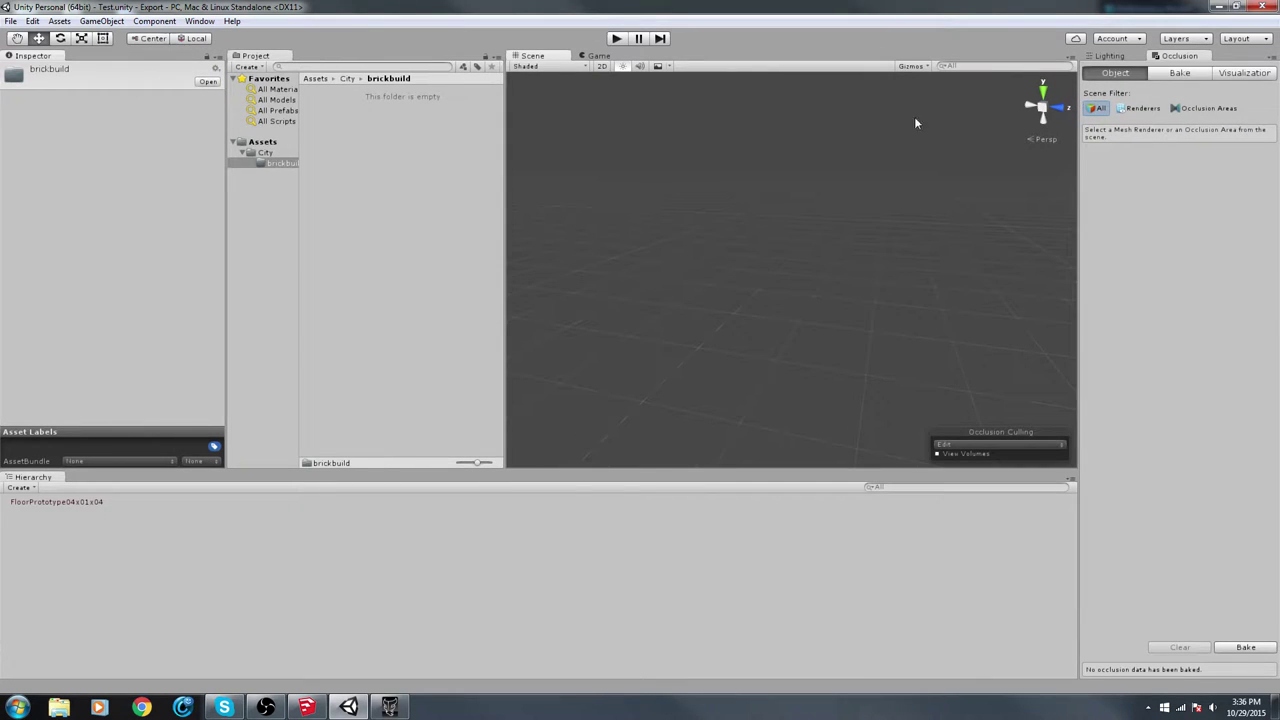
{"action": "left_click", "coordinate": [313, 230]}
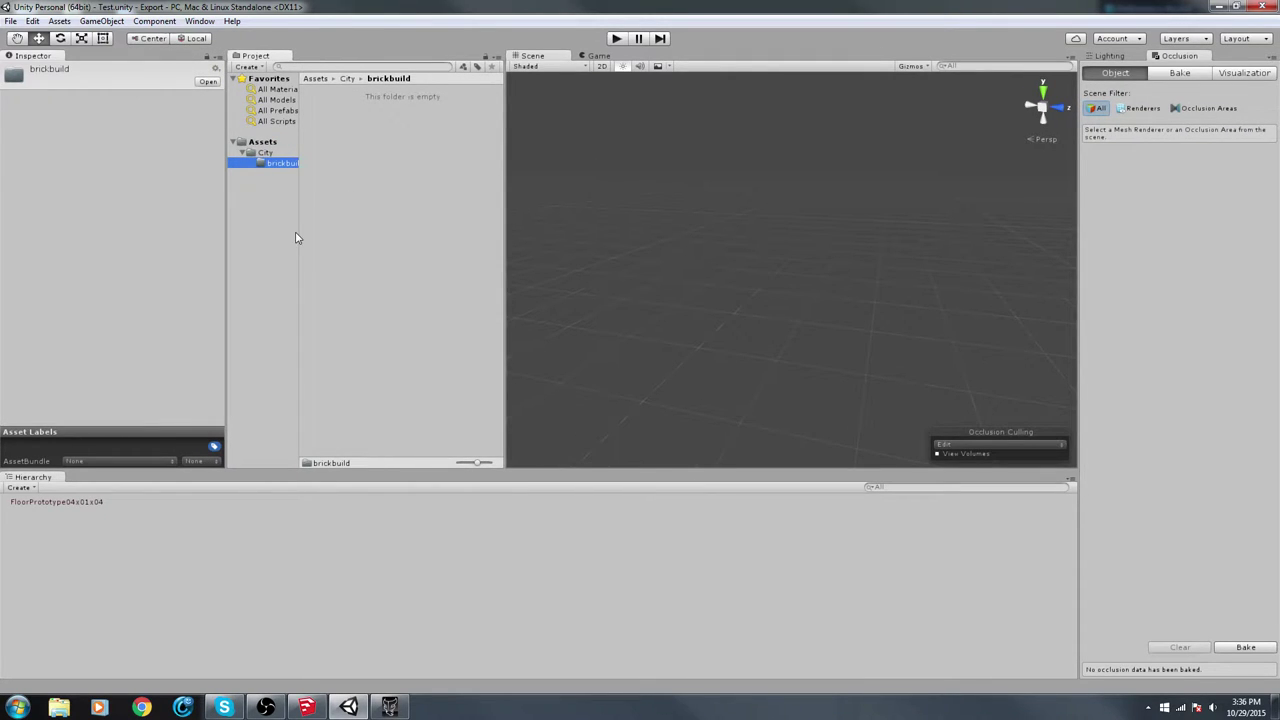
{"action": "left_click_drag", "start_coordinate": [298, 241], "coordinate": [325, 260]}
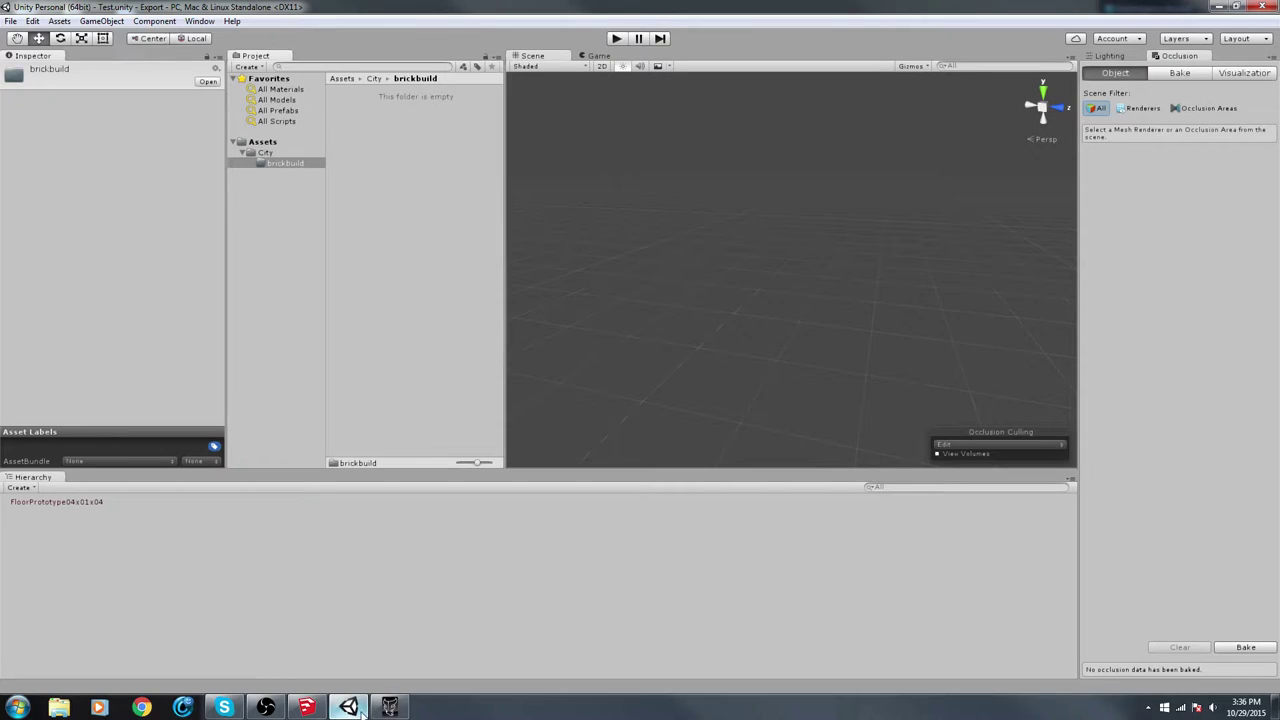
Switch to FBX Converter, minimize Unity, and add setup.dae from the desktop's New folder as the source file
{"action": "left_click", "coordinate": [389, 707]}
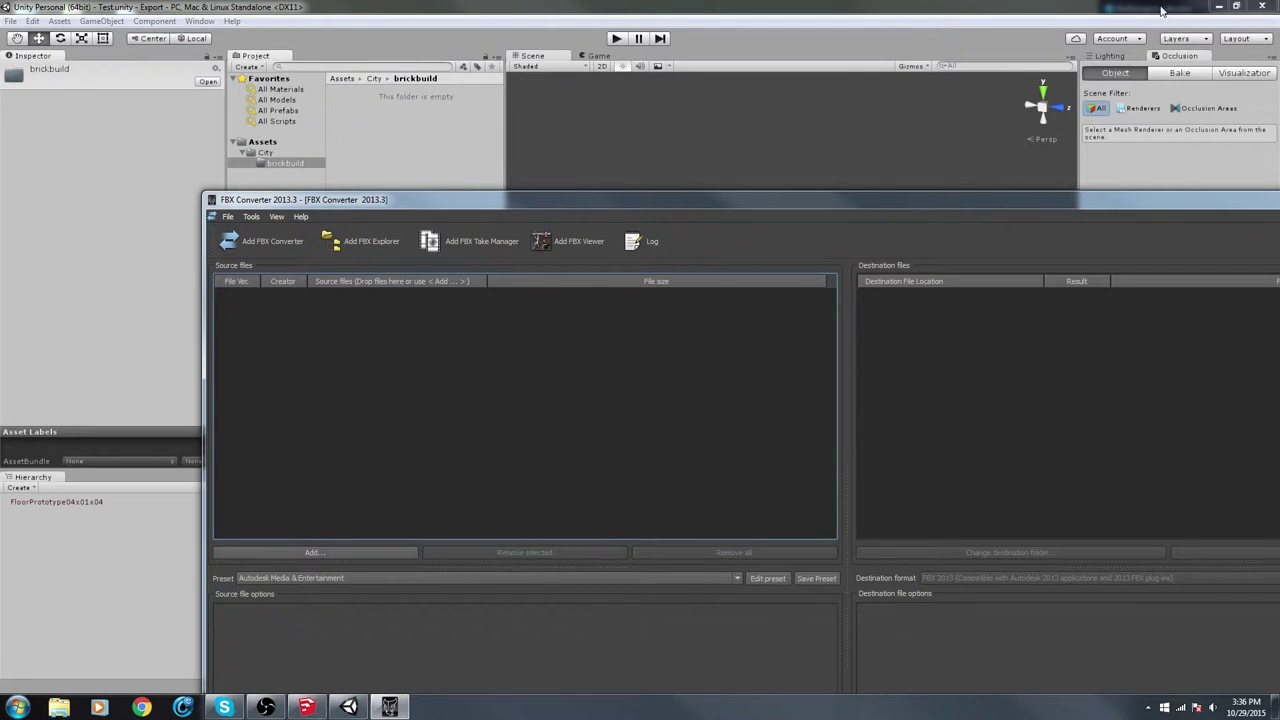
{"action": "left_click", "coordinate": [1161, 10]}
{"action": "left_click", "coordinate": [1218, 6]}
{"action": "left_click_drag", "start_coordinate": [477, 203], "coordinate": [641, 58]}
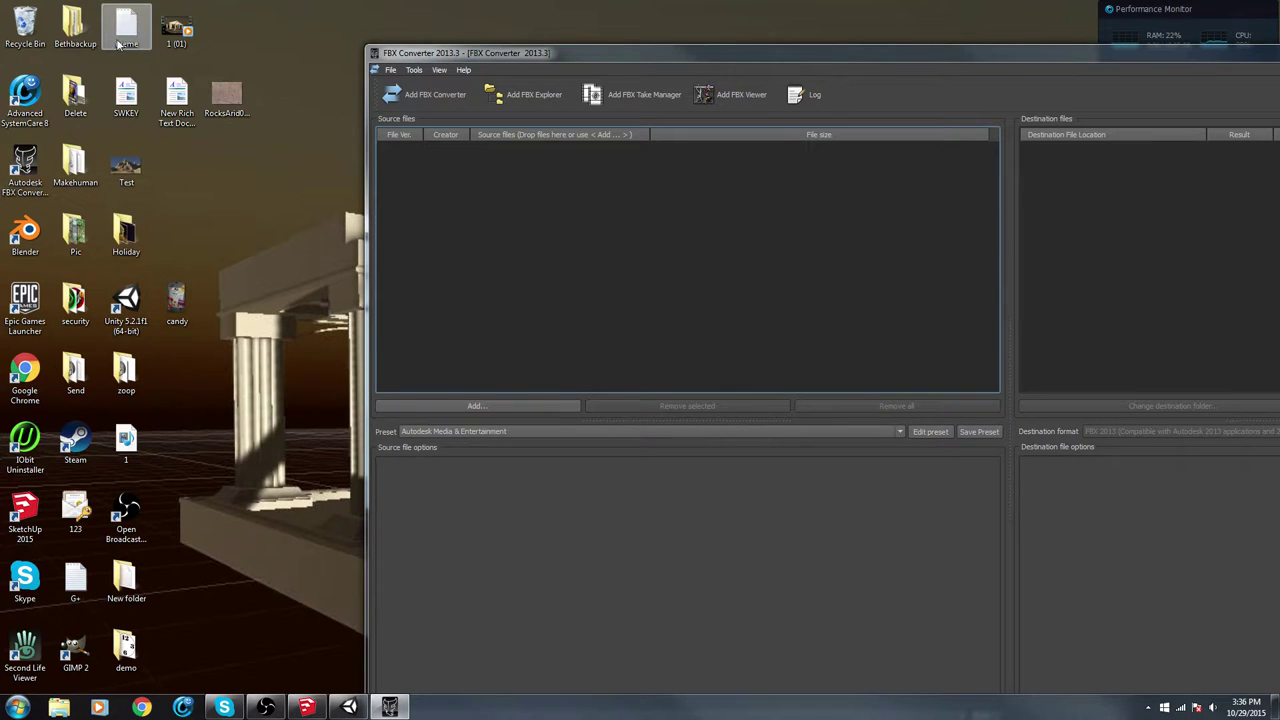
{"action": "double_click", "coordinate": [115, 595]}
{"action": "left_click_drag", "start_coordinate": [633, 132], "coordinate": [158, 302]}
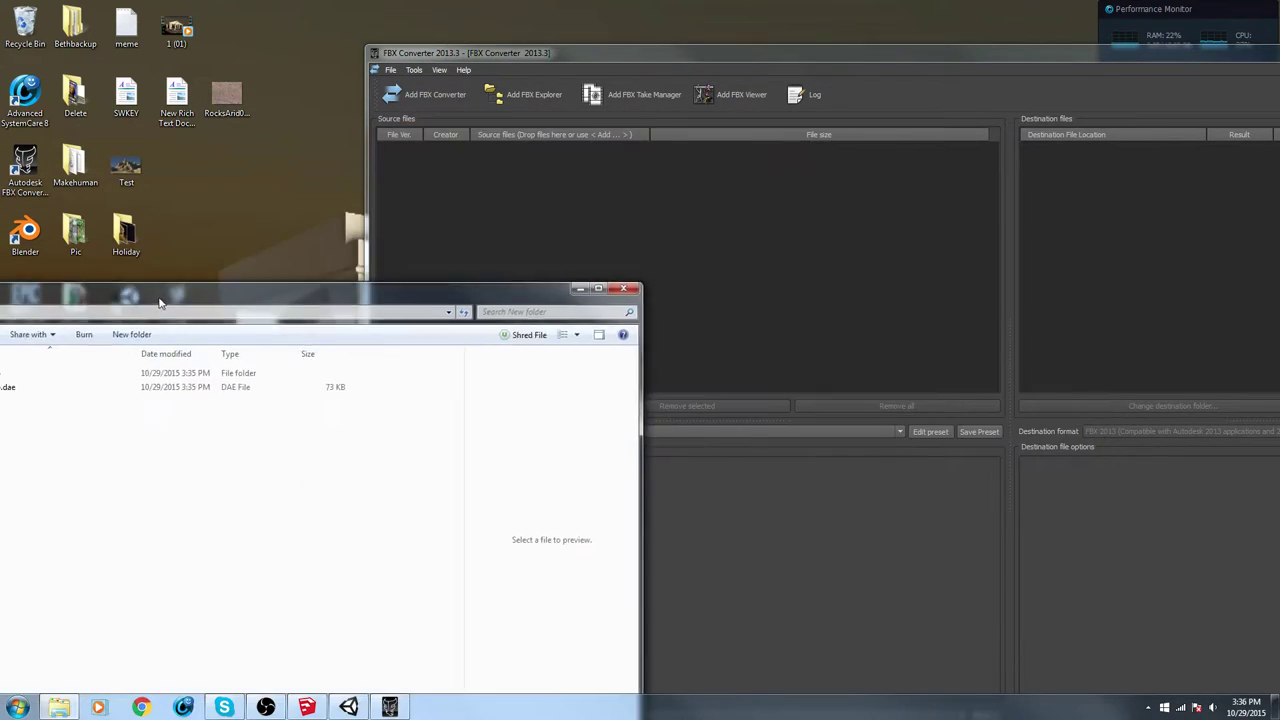
{"action": "left_click_drag", "start_coordinate": [171, 387], "coordinate": [828, 309]}
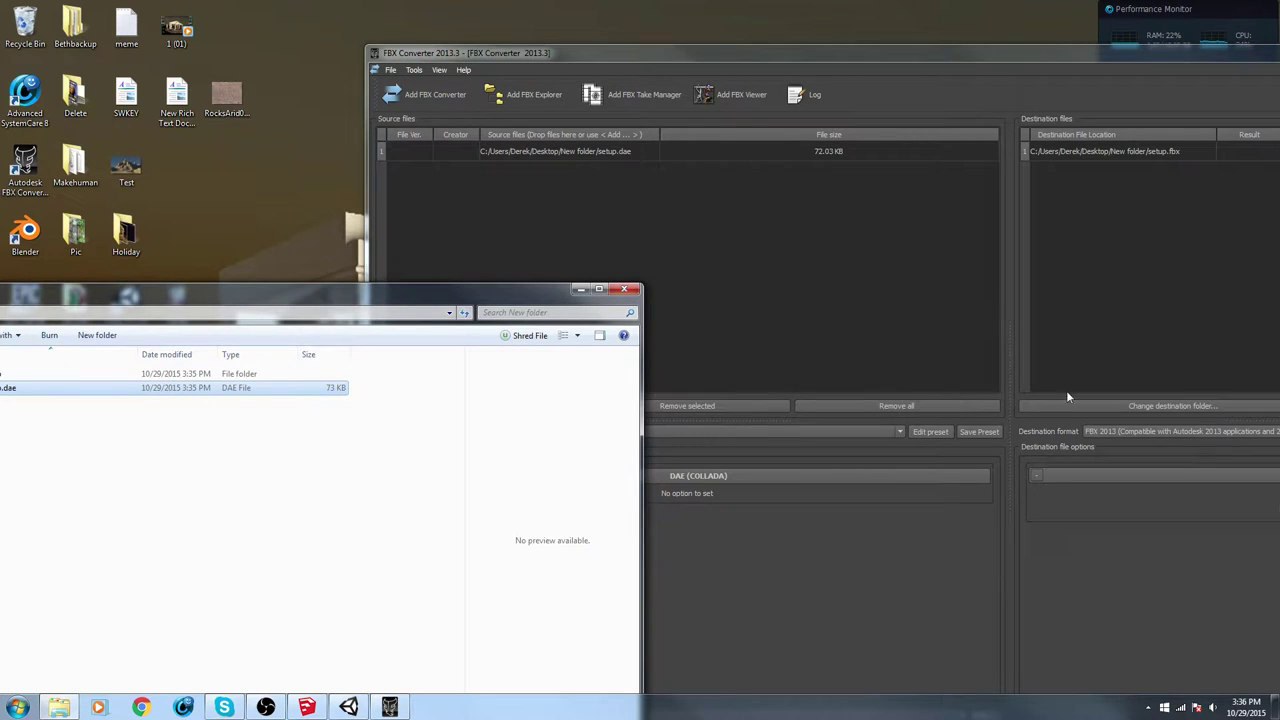
Convert setup.dae to FBX 2013 with embedded media enabled, and close FBX Converter
{"action": "left_click_drag", "start_coordinate": [1097, 47], "coordinate": [625, 4]}
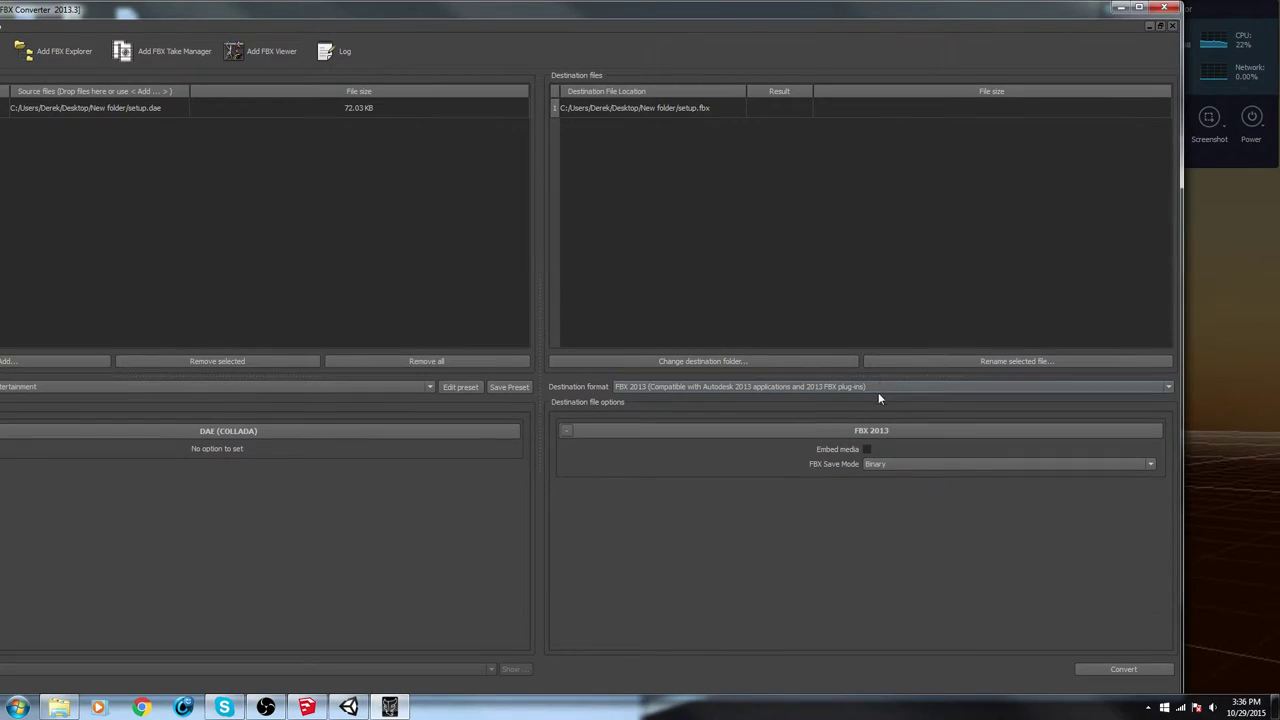
{"action": "left_click", "coordinate": [867, 449]}
{"action": "left_click", "coordinate": [1129, 671]}
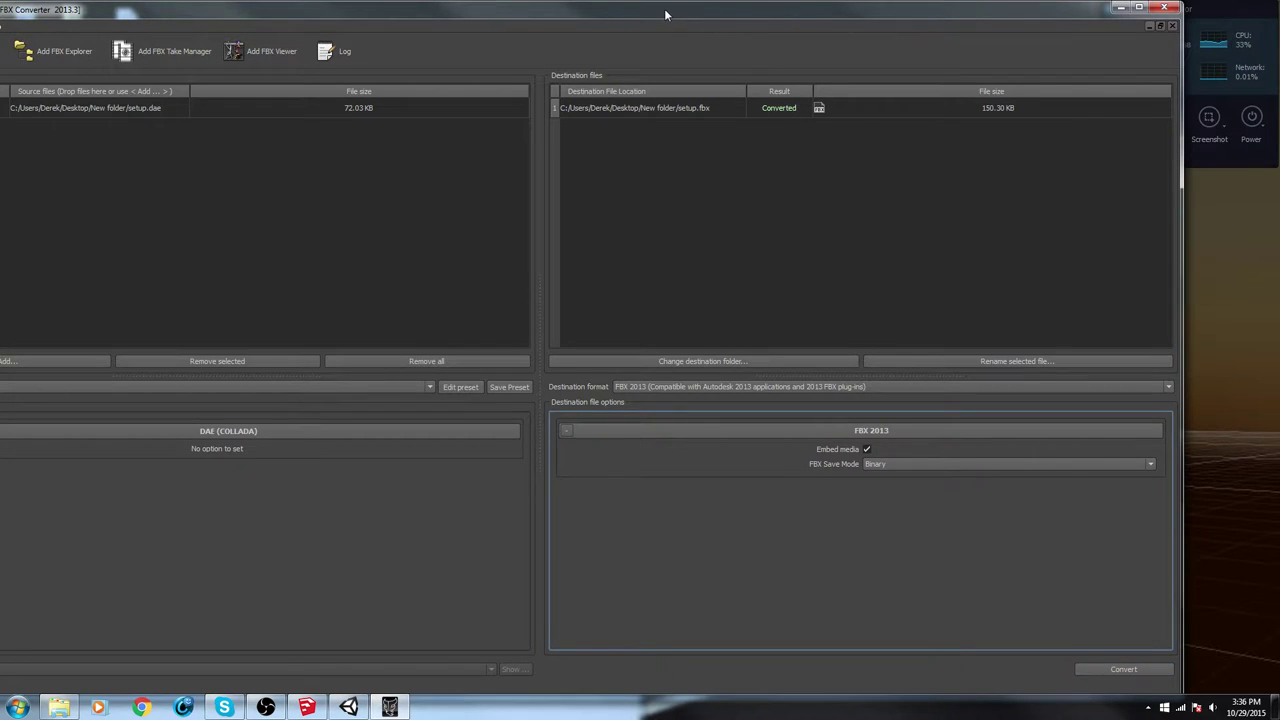
{"action": "left_click_drag", "start_coordinate": [665, 14], "coordinate": [727, 115]}
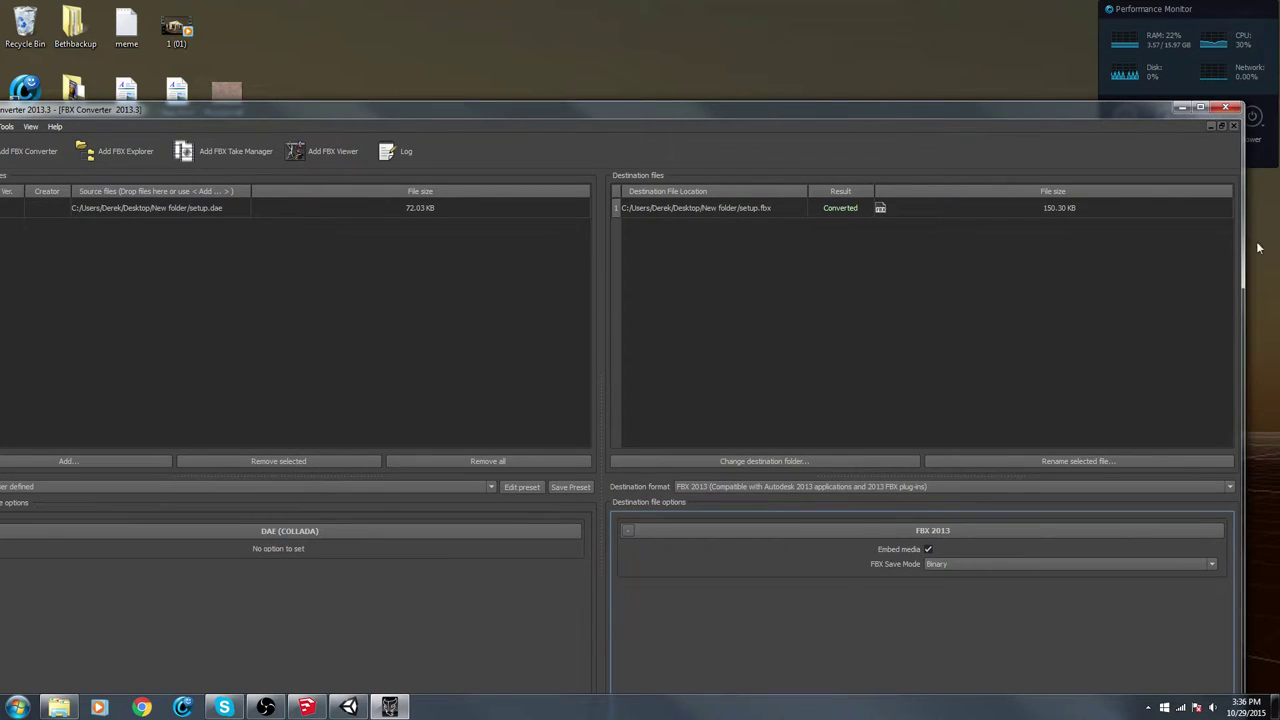
{"action": "left_click", "coordinate": [1233, 109]}
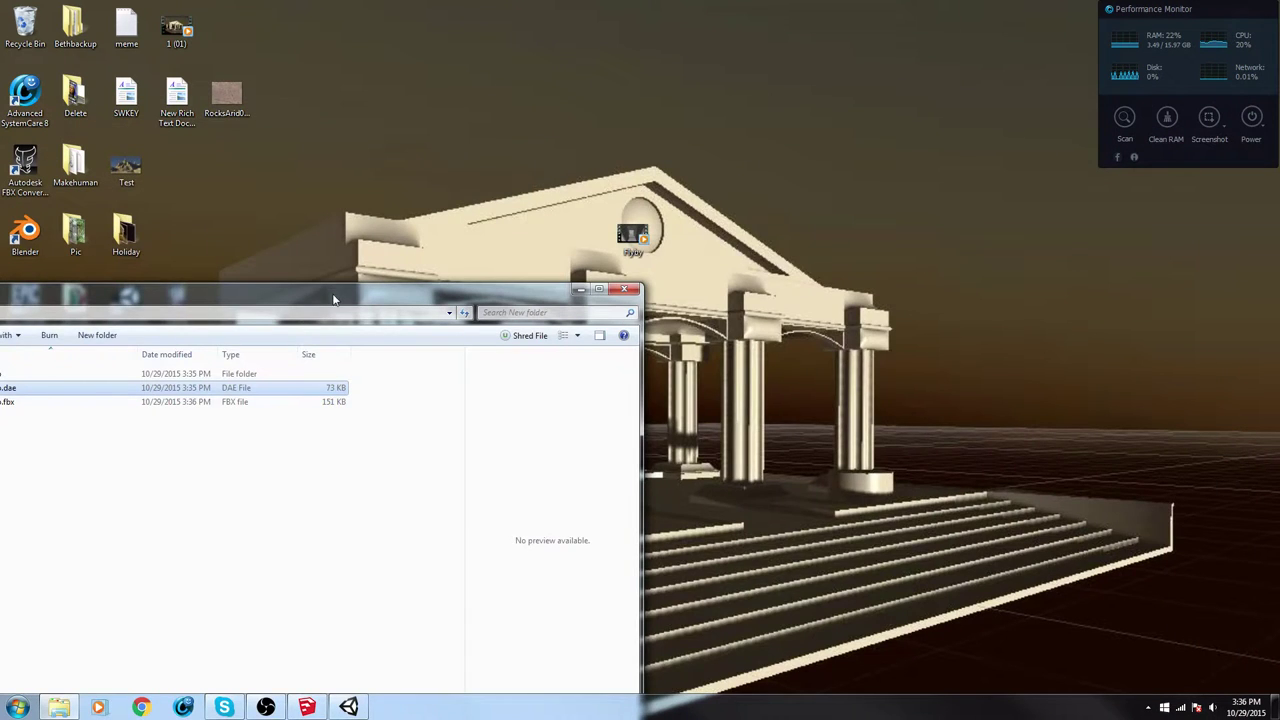
Switch back to Unity with New folder kept in view, and import setup.fbx into the brickbuild folder
{"action": "left_click_drag", "start_coordinate": [332, 290], "coordinate": [692, 110]}
{"action": "left_click", "coordinate": [352, 212]}
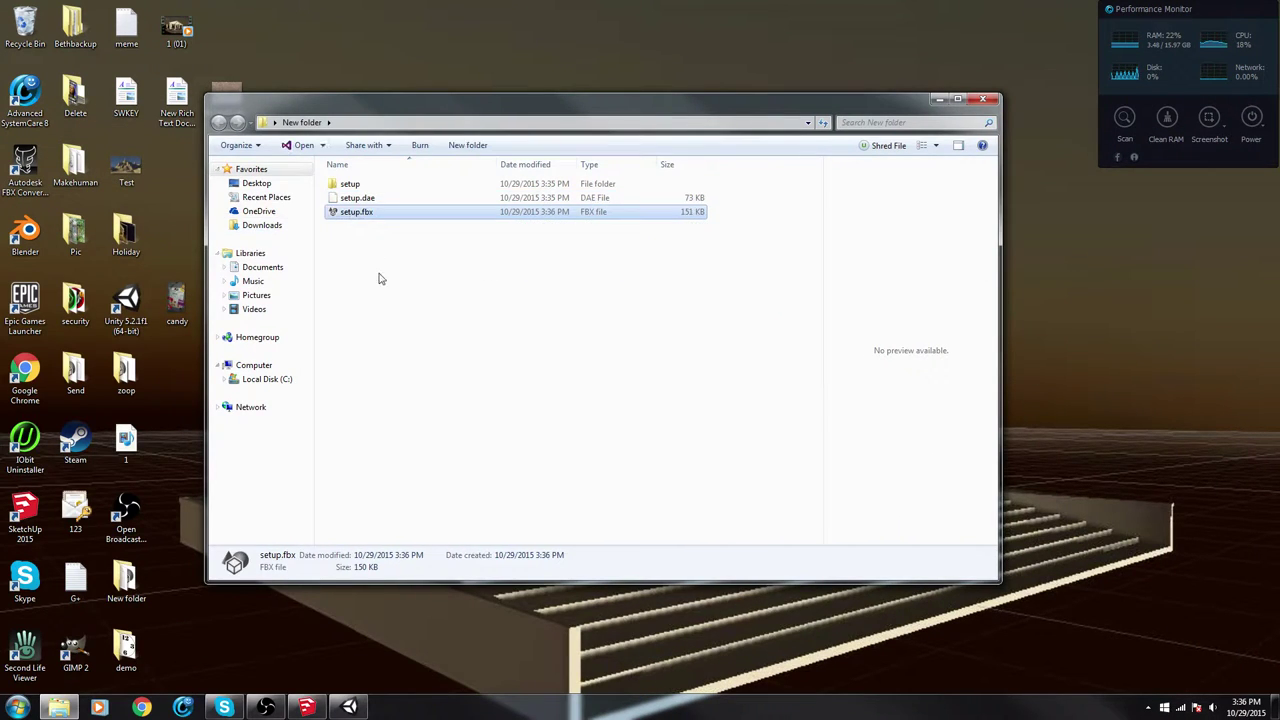
{"action": "left_click", "coordinate": [349, 707]}
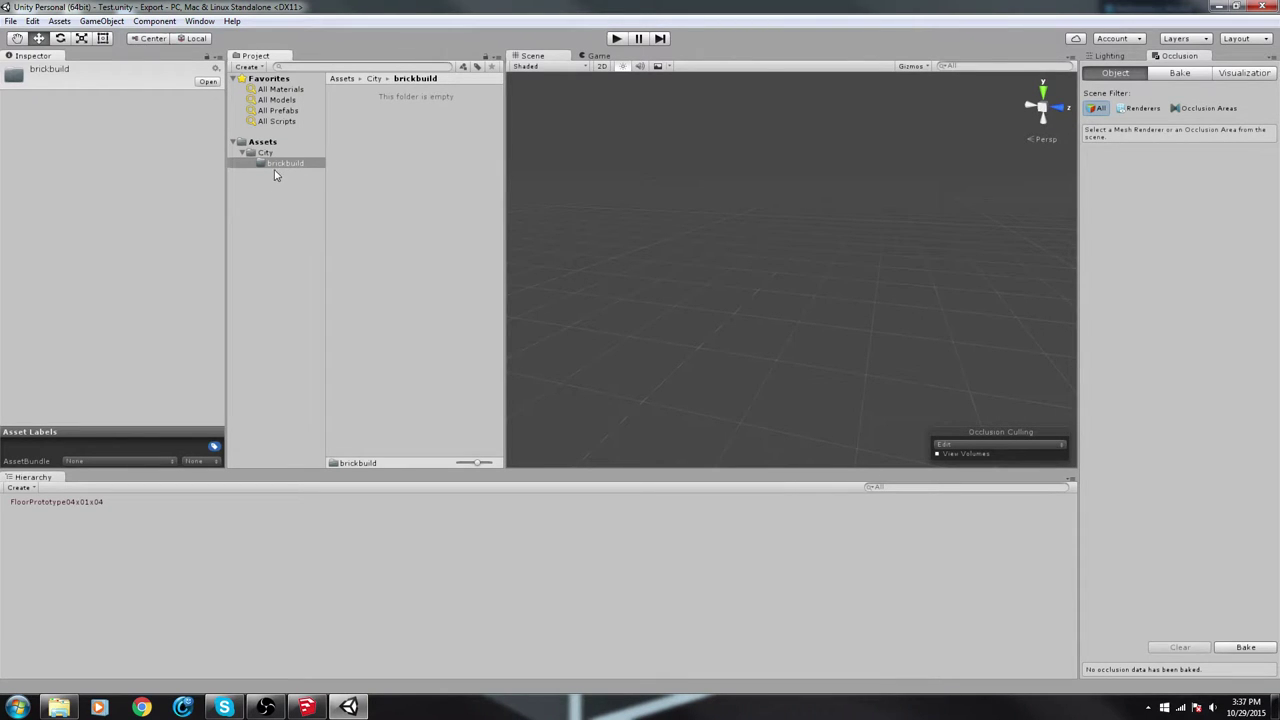
{"action": "left_click_drag", "start_coordinate": [448, 12], "coordinate": [768, 82]}
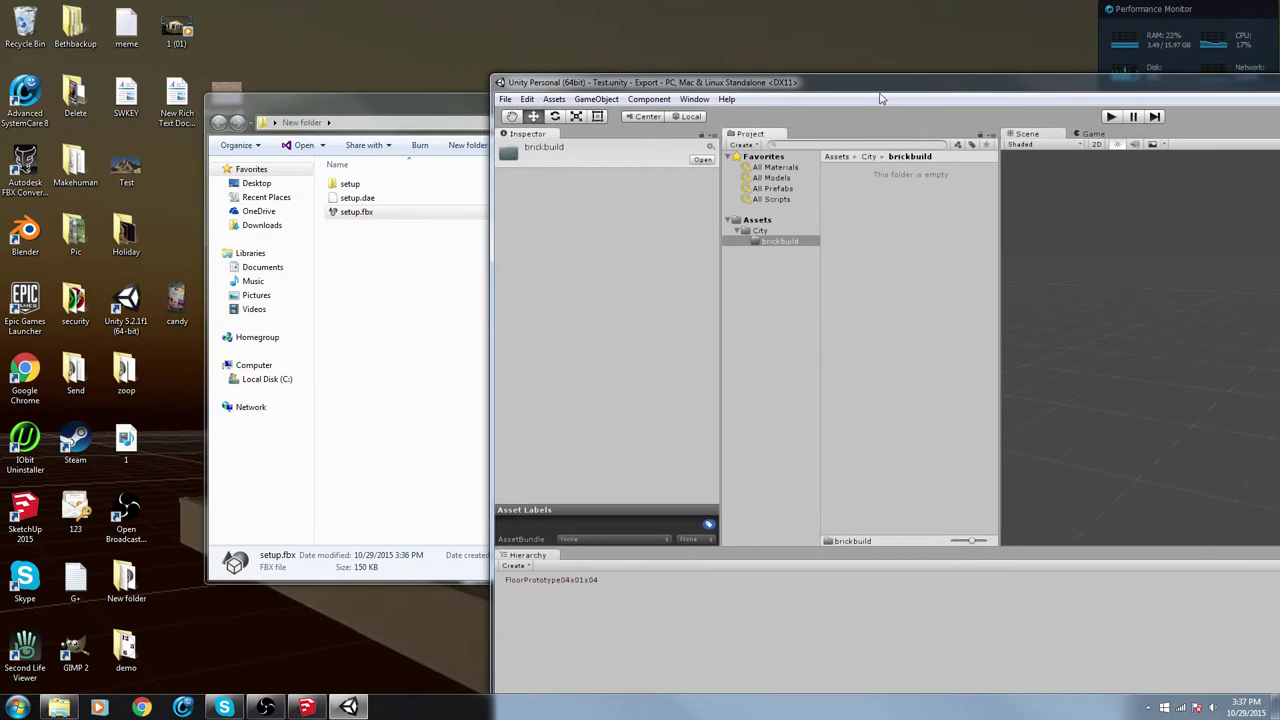
{"action": "left_click_drag", "start_coordinate": [356, 212], "coordinate": [914, 297]}
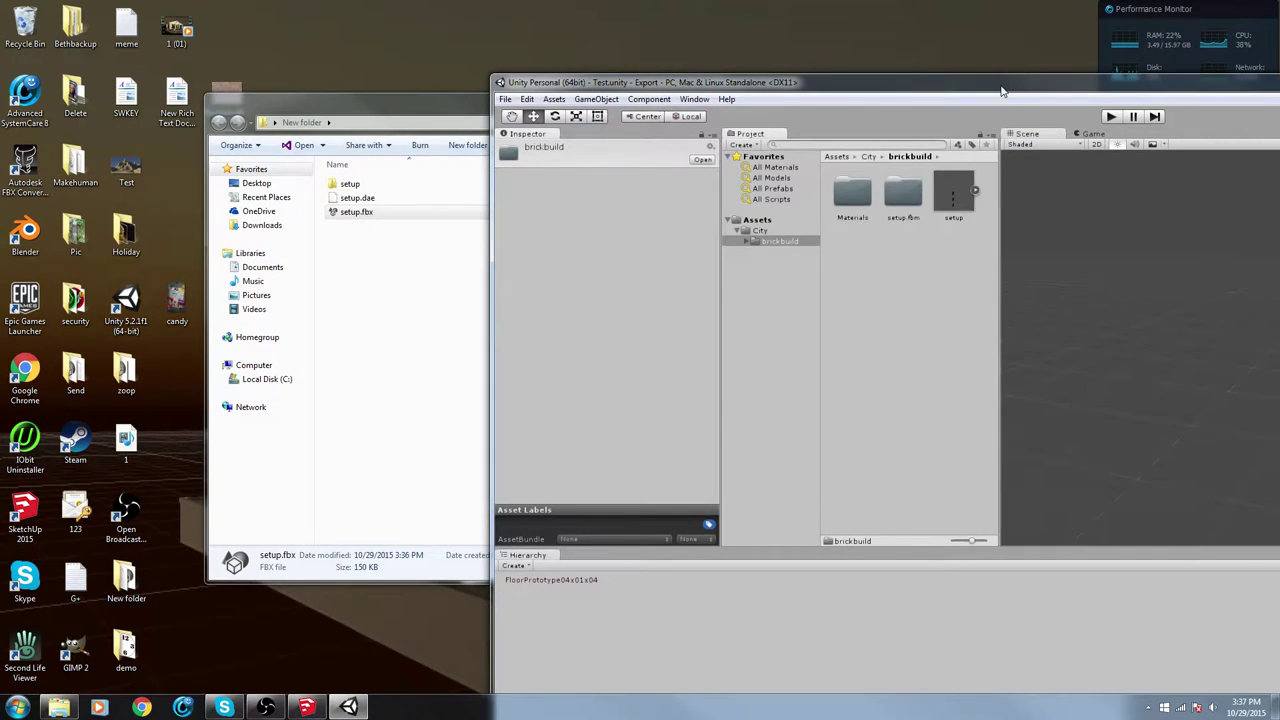
Bring the full Unity window into view and assign the Architecture label to the imported setup model
{"action": "left_click_drag", "start_coordinate": [1003, 91], "coordinate": [523, 84]}
{"action": "left_click", "coordinate": [473, 190]}
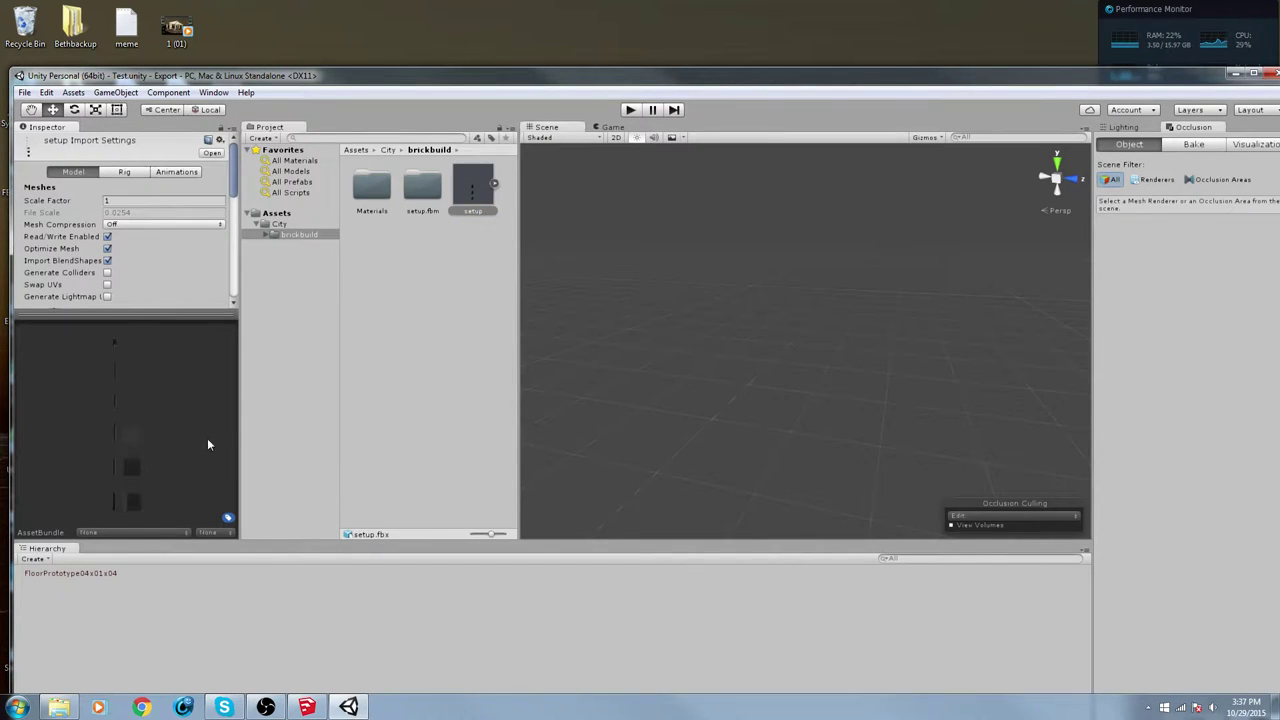
{"action": "left_click_drag", "start_coordinate": [95, 394], "coordinate": [104, 416]}
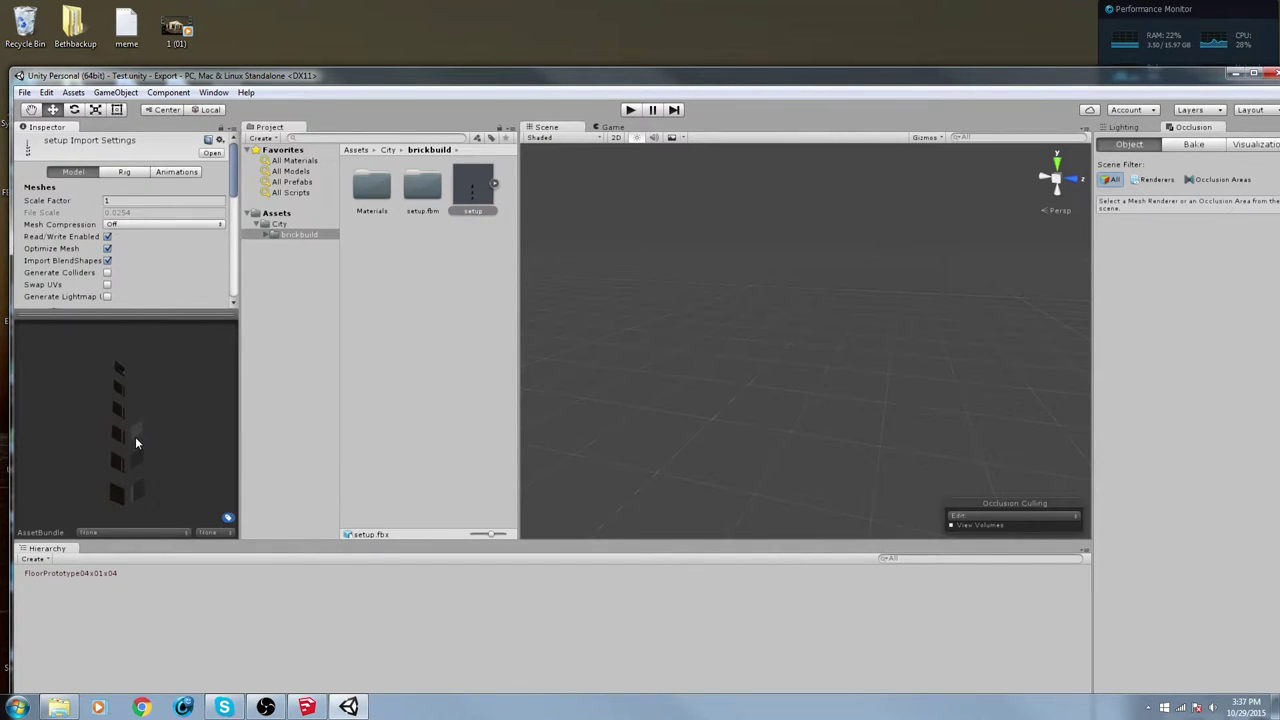
{"action": "left_click", "coordinate": [228, 517]}
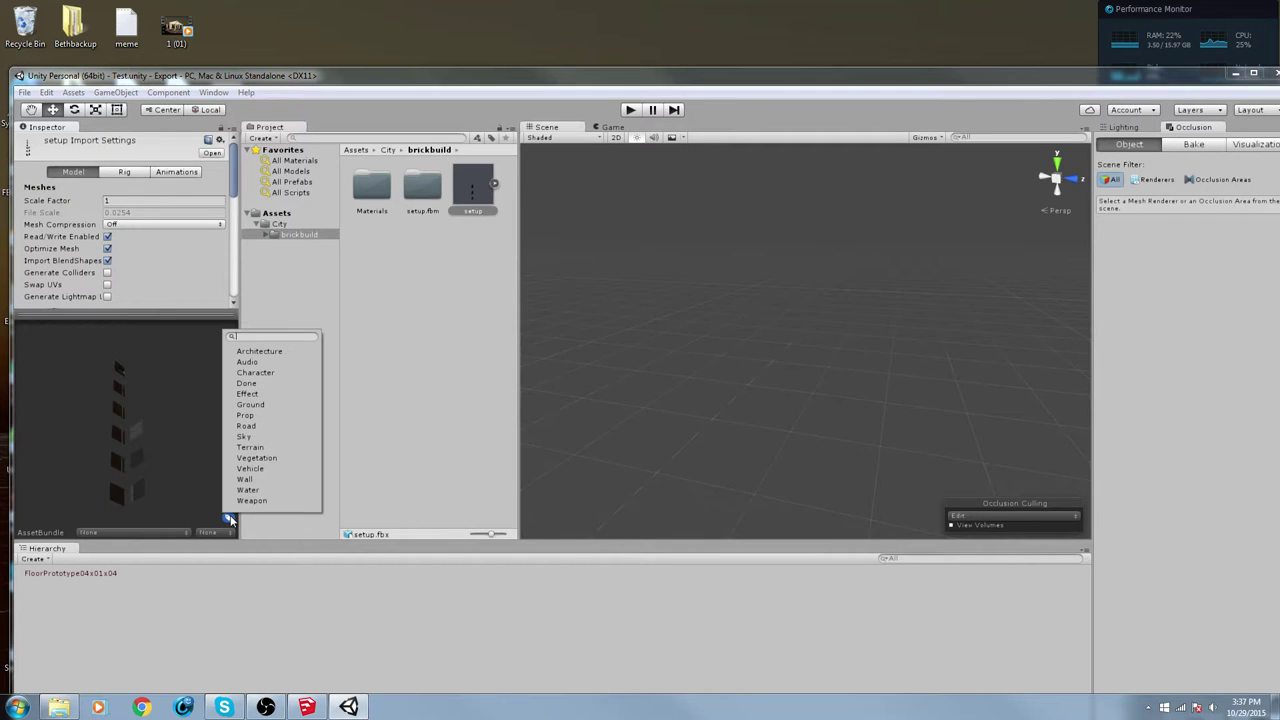
{"action": "left_click", "coordinate": [295, 352]}
{"action": "left_click", "coordinate": [180, 372]}
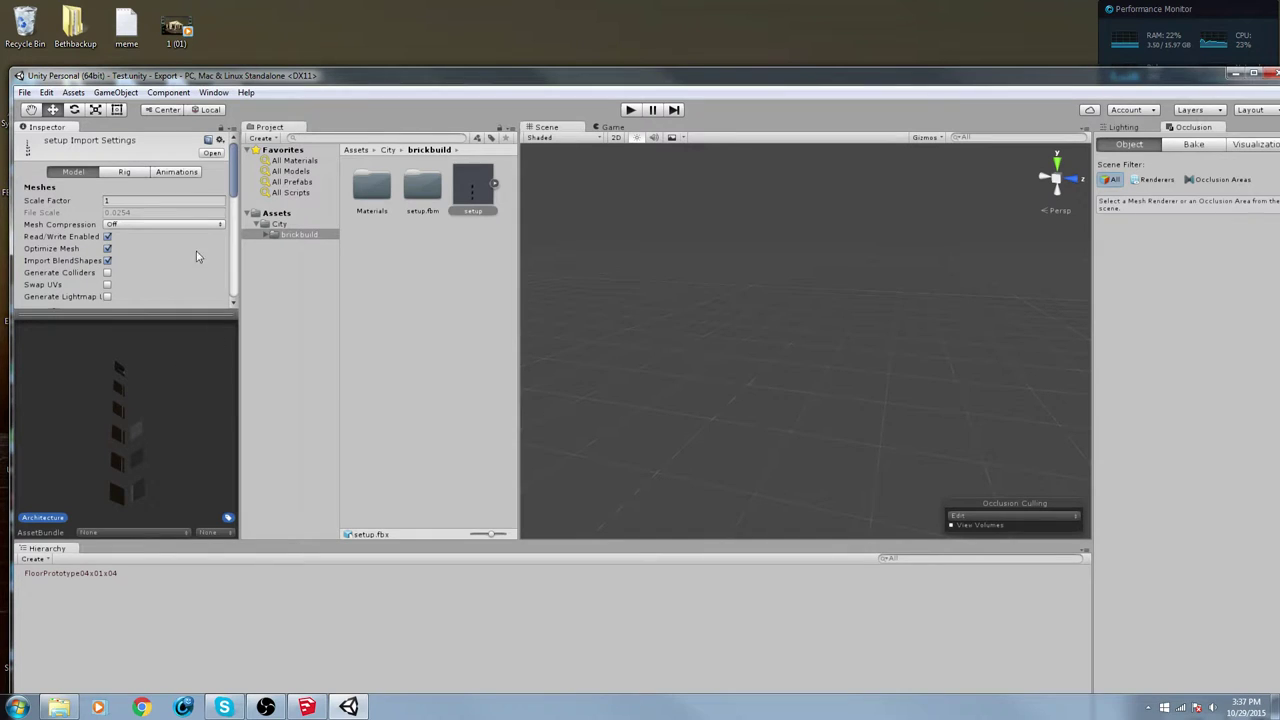
{"action": "right_click", "coordinate": [470, 190]}
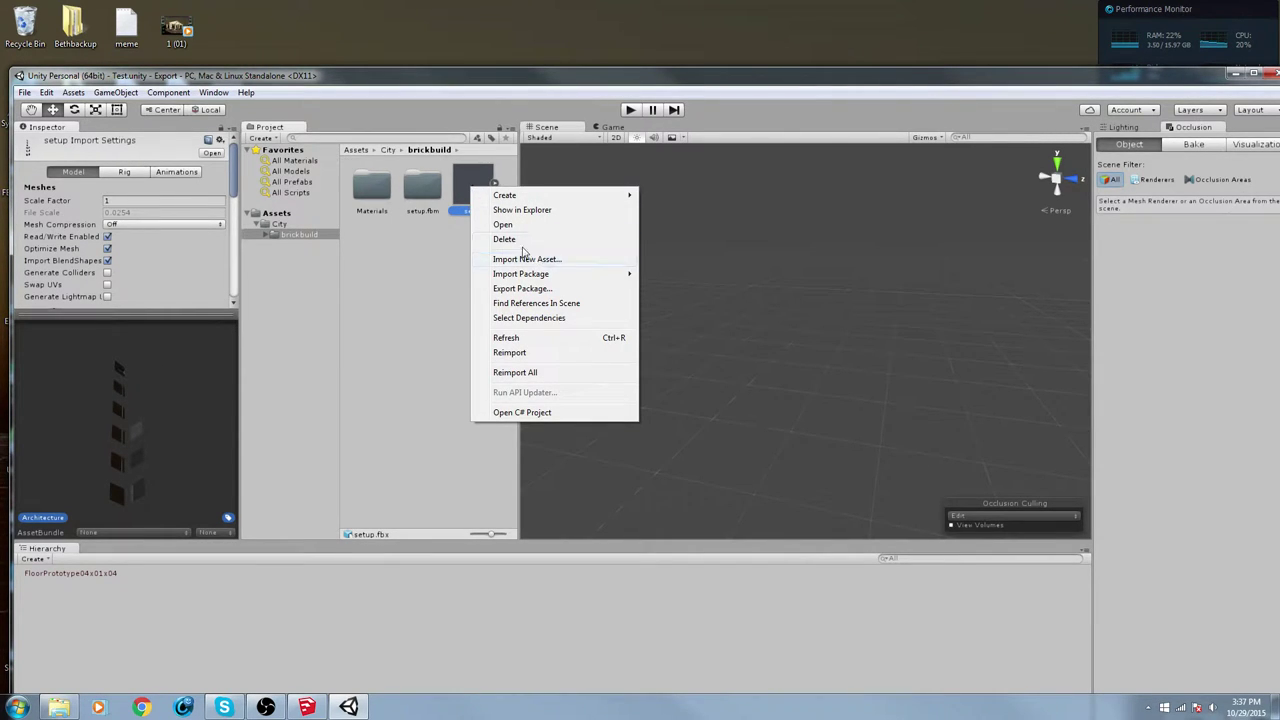
{"action": "left_click", "coordinate": [470, 183]}
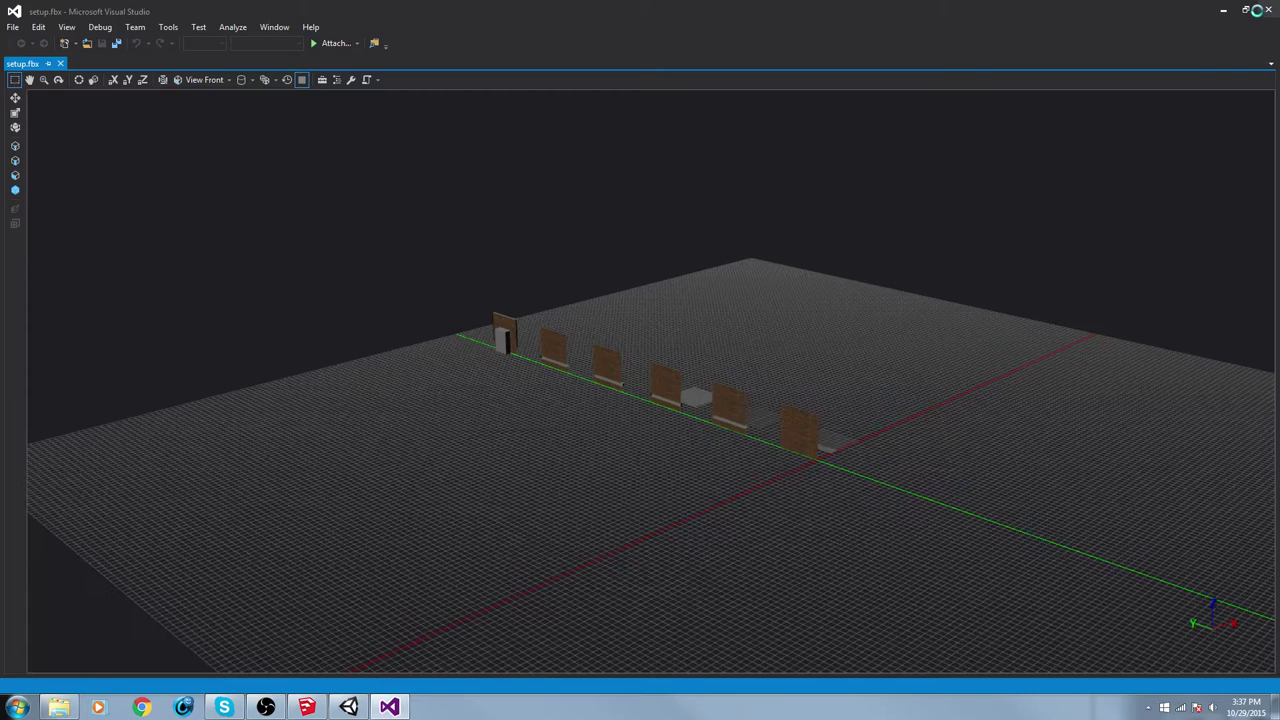
{"action": "key", "text": "alt+F4"}
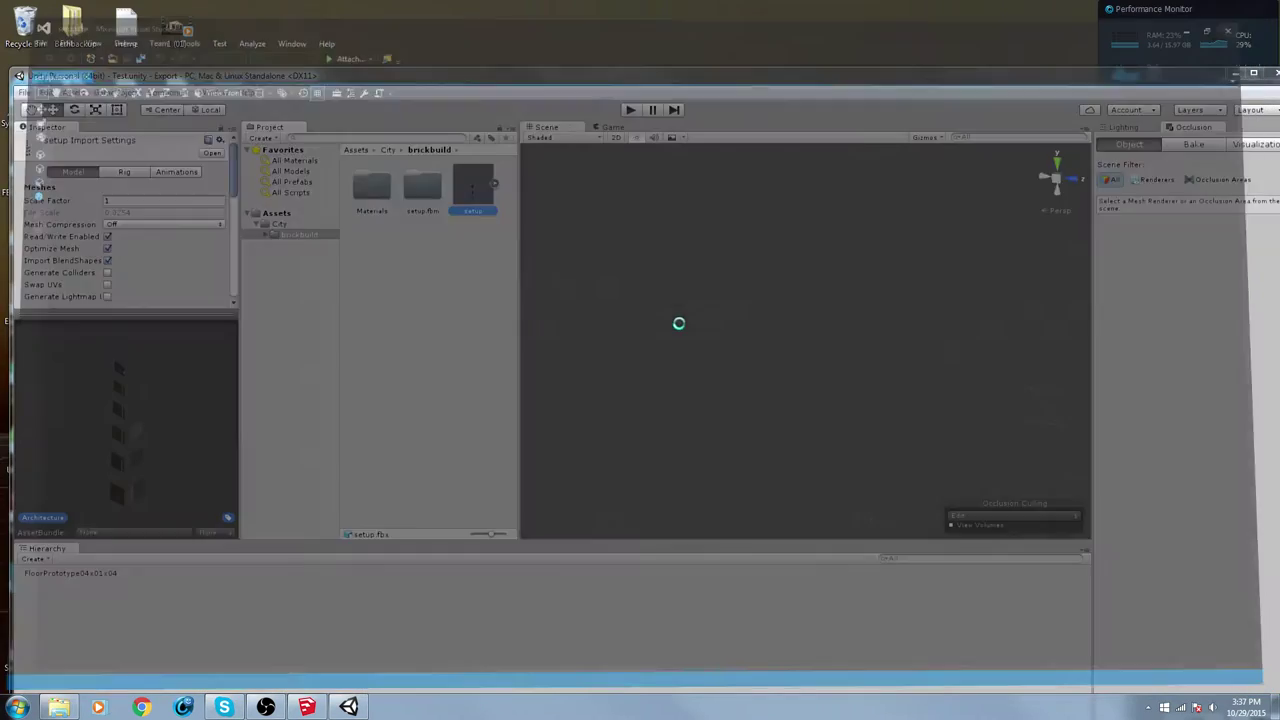
Enable Generate Colliders, Swap UVs and Generate Lightmap UVs in the setup model's import settings, and apply them
{"action": "left_click", "coordinate": [106, 273]}
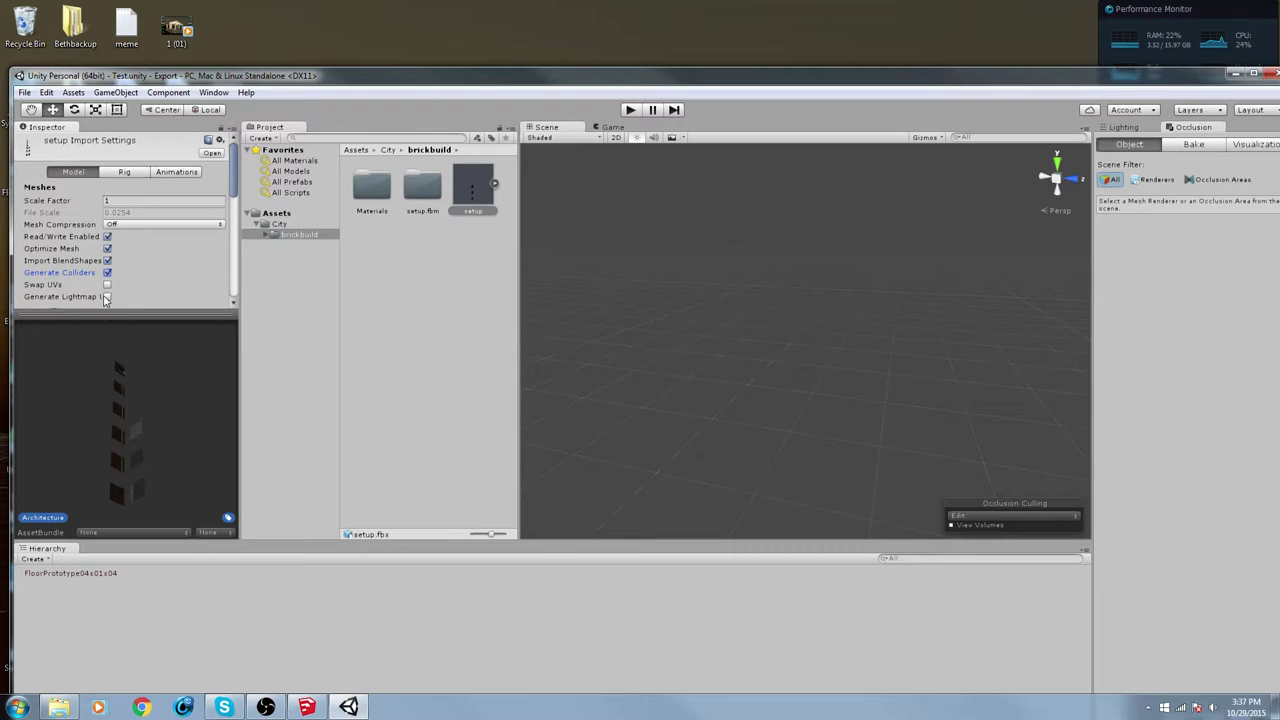
{"action": "left_click_drag", "start_coordinate": [234, 196], "coordinate": [234, 210]}
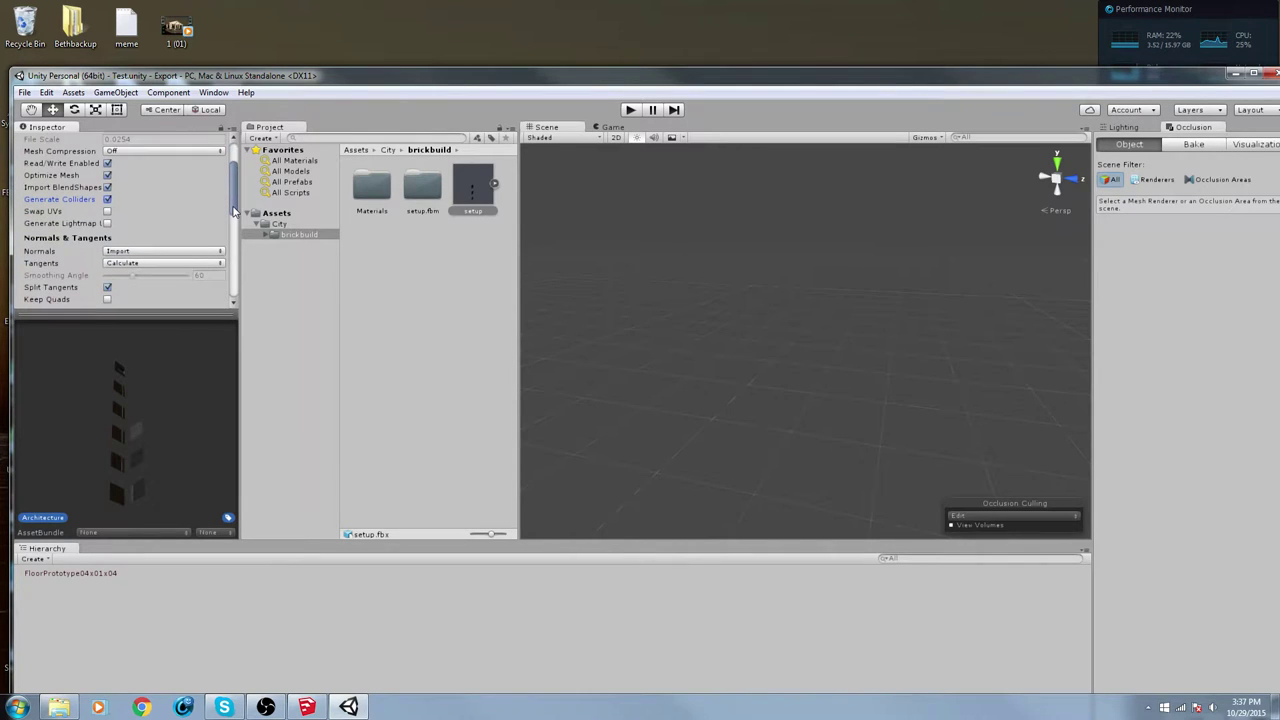
{"action": "left_click", "coordinate": [107, 212]}
{"action": "left_click", "coordinate": [108, 223]}
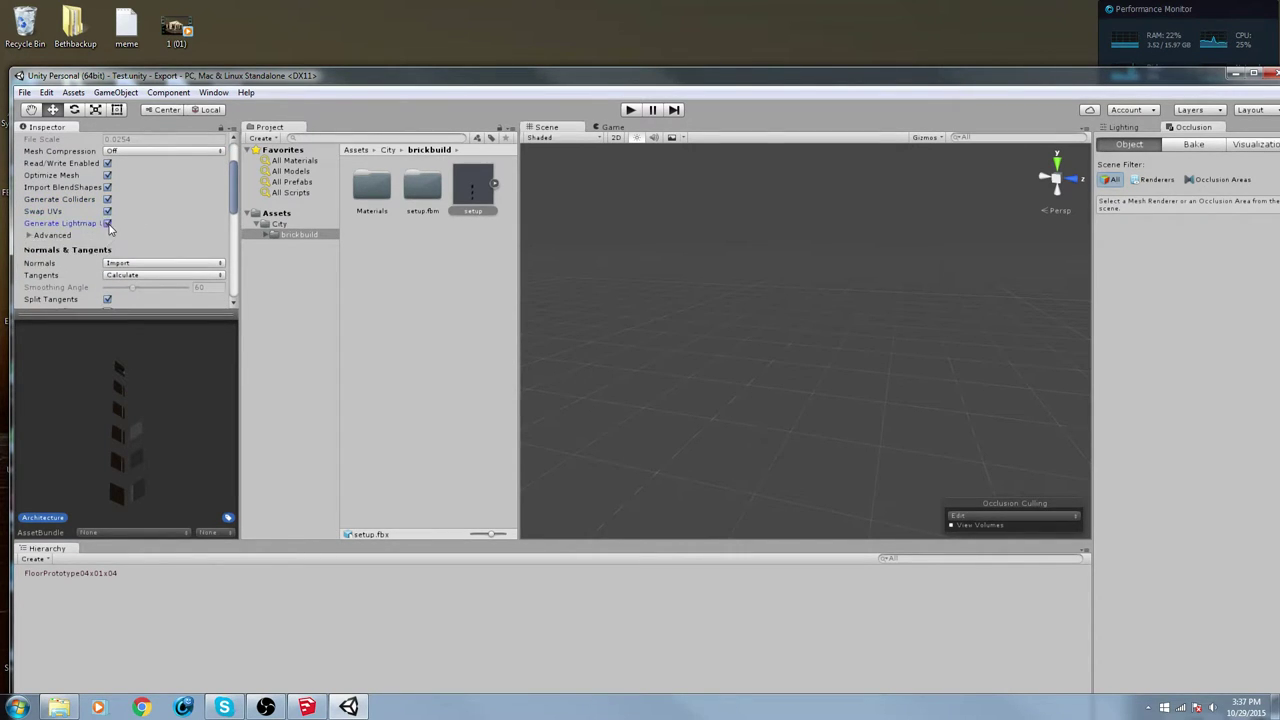
{"action": "left_click", "coordinate": [29, 236]}
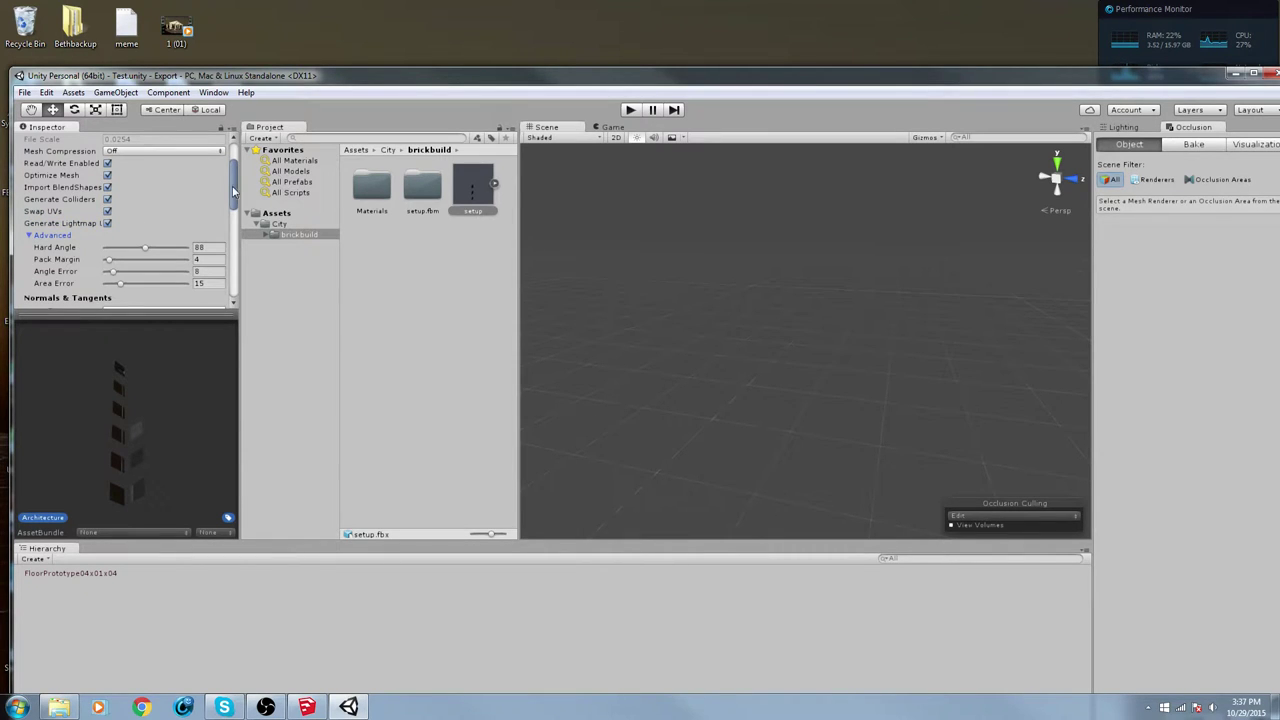
{"action": "left_click_drag", "start_coordinate": [234, 190], "coordinate": [226, 233]}
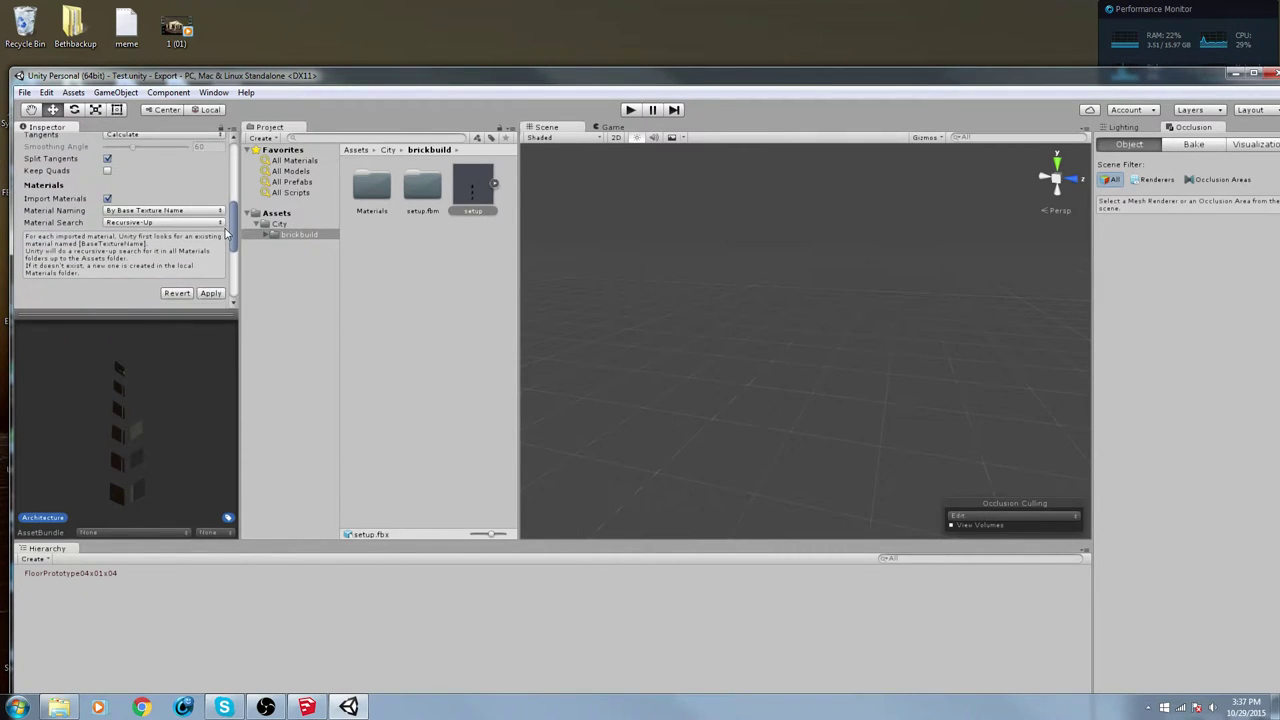
{"action": "left_click", "coordinate": [204, 293]}
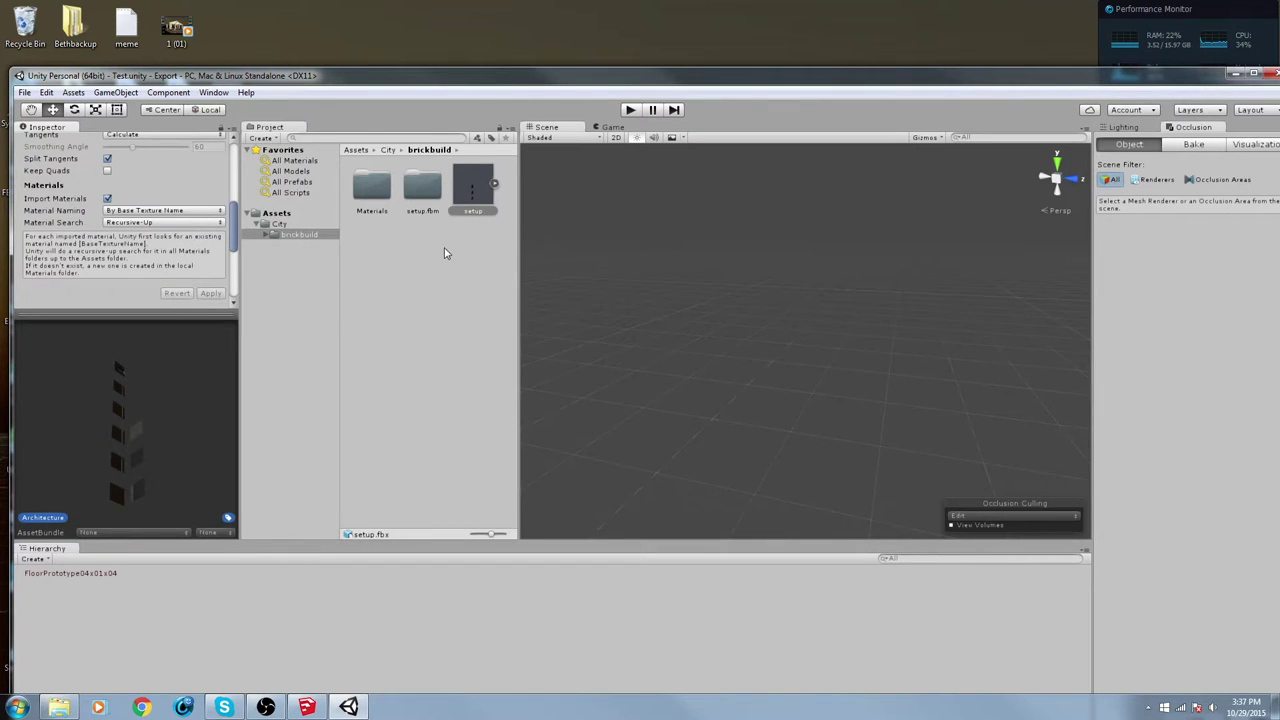
Place the setup model in the scene and bring its row of wall and ground pieces into view
{"action": "left_click_drag", "start_coordinate": [470, 188], "coordinate": [903, 432]}
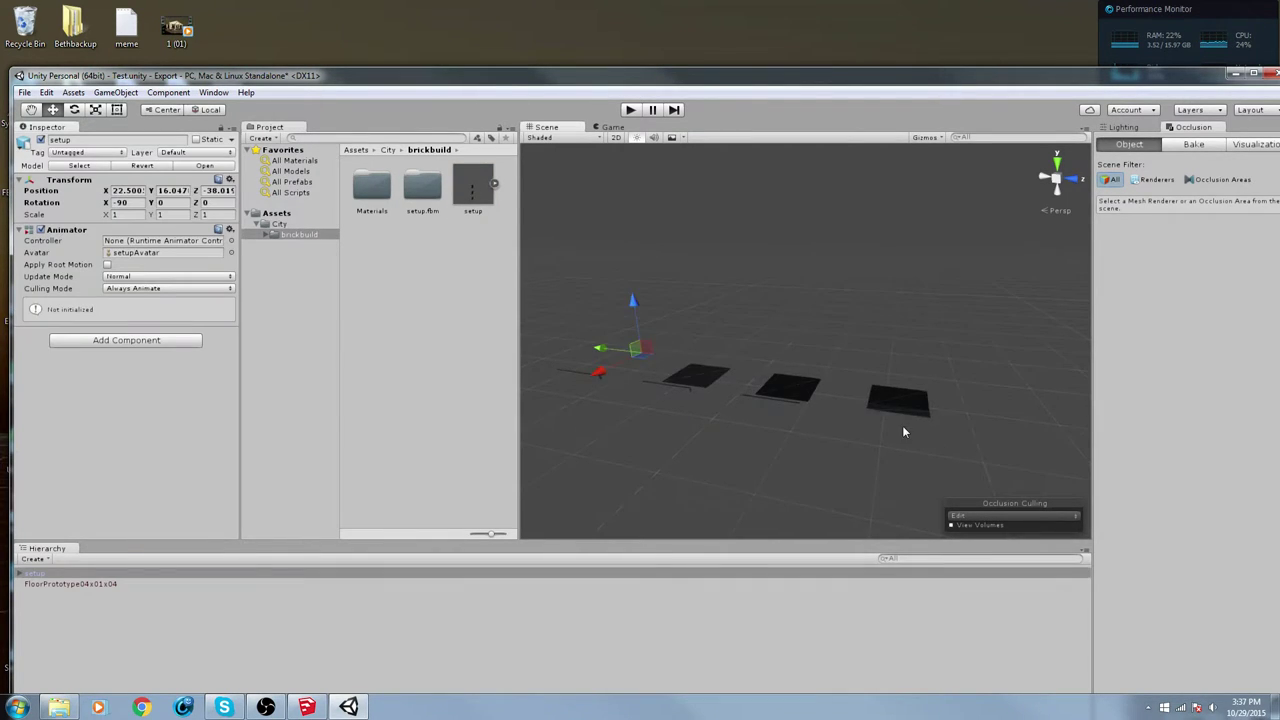
{"action": "scroll", "coordinate": [903, 432], "scroll_direction": "up", "scroll_amount": 3}
{"action": "middle_click_drag", "start_coordinate": [866, 431], "coordinate": [695, 400]}
{"action": "right_click_drag", "start_coordinate": [745, 378], "coordinate": [752, 240]}
{"action": "scroll", "coordinate": [750, 239], "scroll_direction": "up", "scroll_amount": 4}
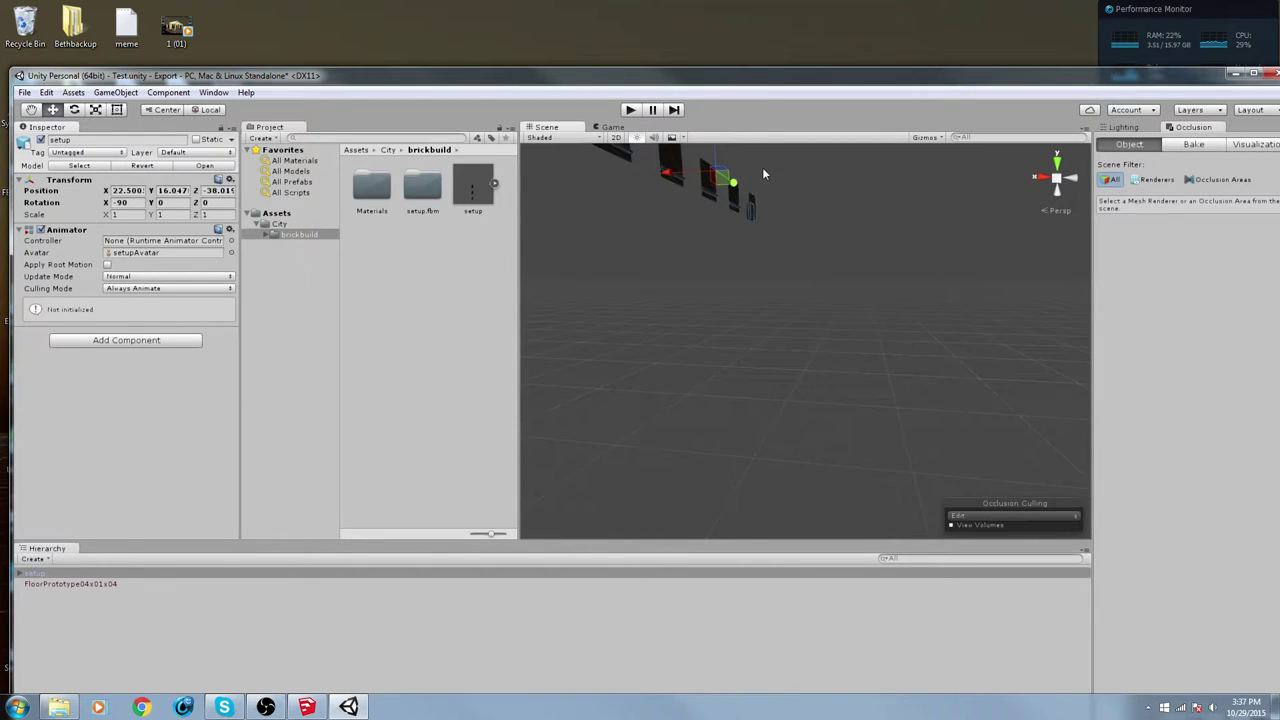
{"action": "middle_click_drag", "start_coordinate": [763, 174], "coordinate": [649, 315]}
{"action": "right_click_drag", "start_coordinate": [649, 315], "coordinate": [557, 364]}
Duplicate the _2x2brick wall at the near end of the row and slide the copy flush beside the original
{"action": "left_click", "coordinate": [599, 367]}
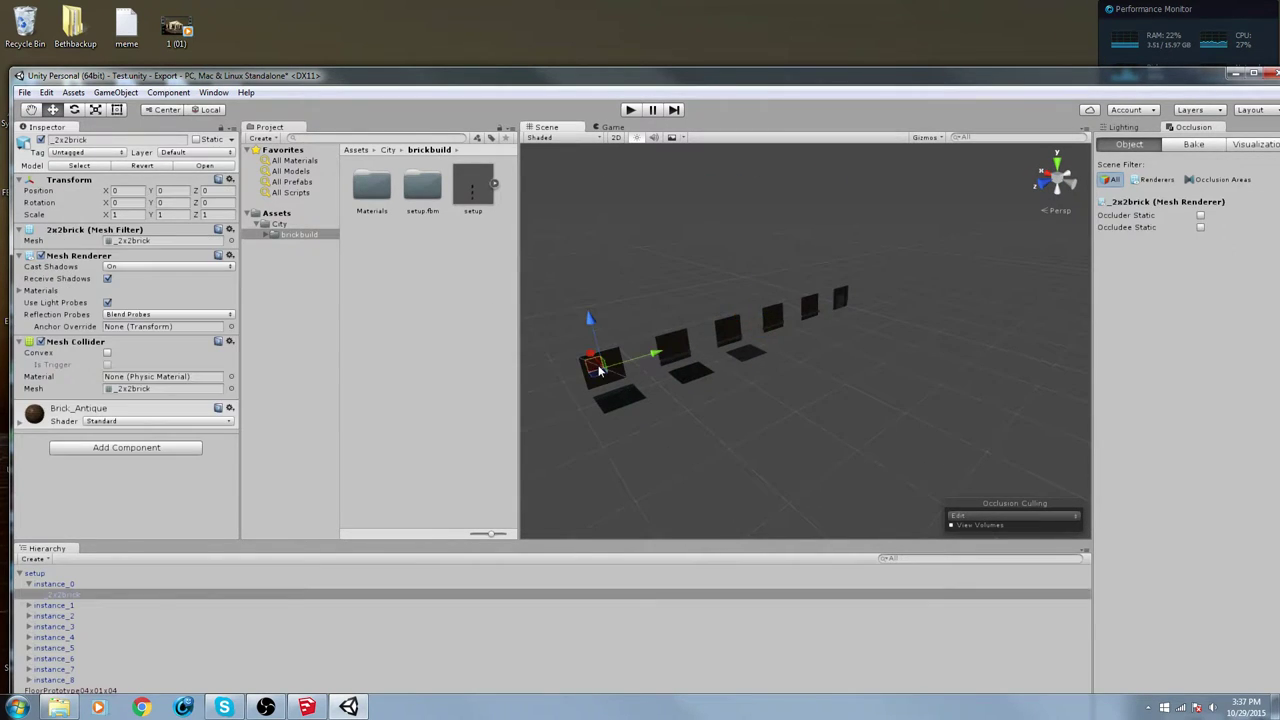
{"action": "scroll", "coordinate": [609, 372], "scroll_direction": "up", "scroll_amount": 3}
{"action": "middle_click_drag", "start_coordinate": [609, 372], "coordinate": [744, 340]}
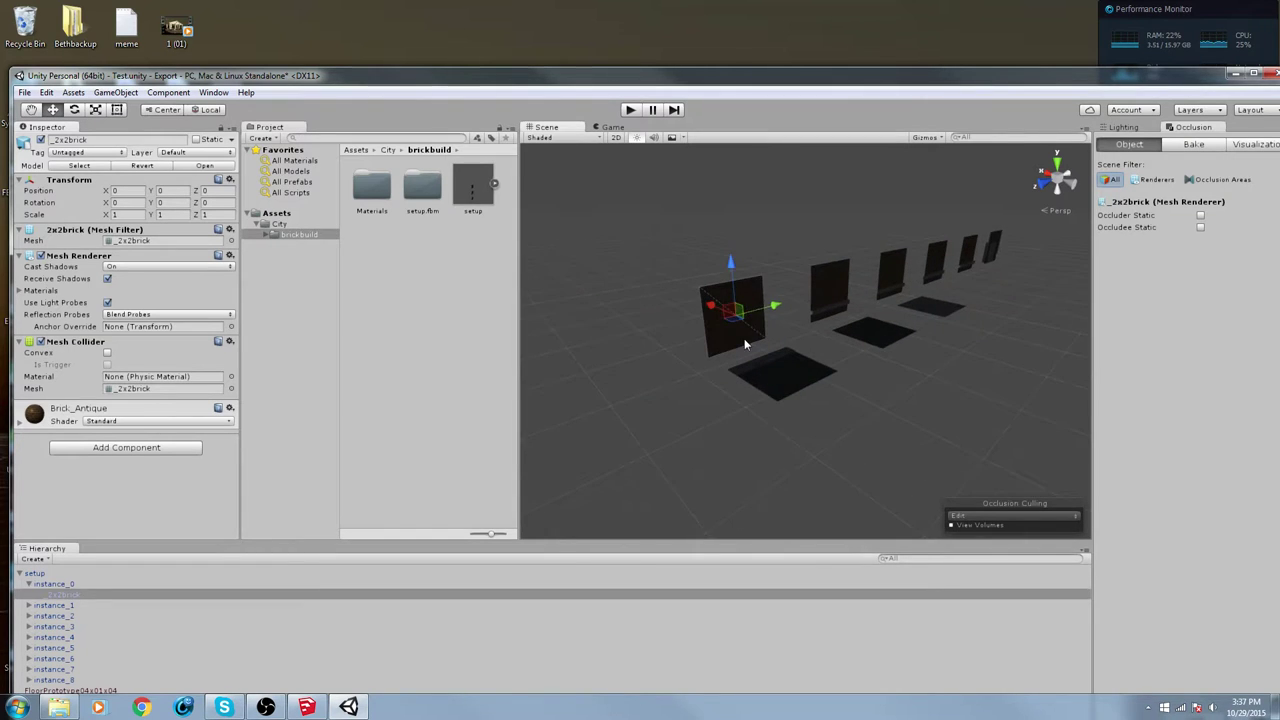
{"action": "scroll", "coordinate": [744, 344], "scroll_direction": "up", "scroll_amount": 3}
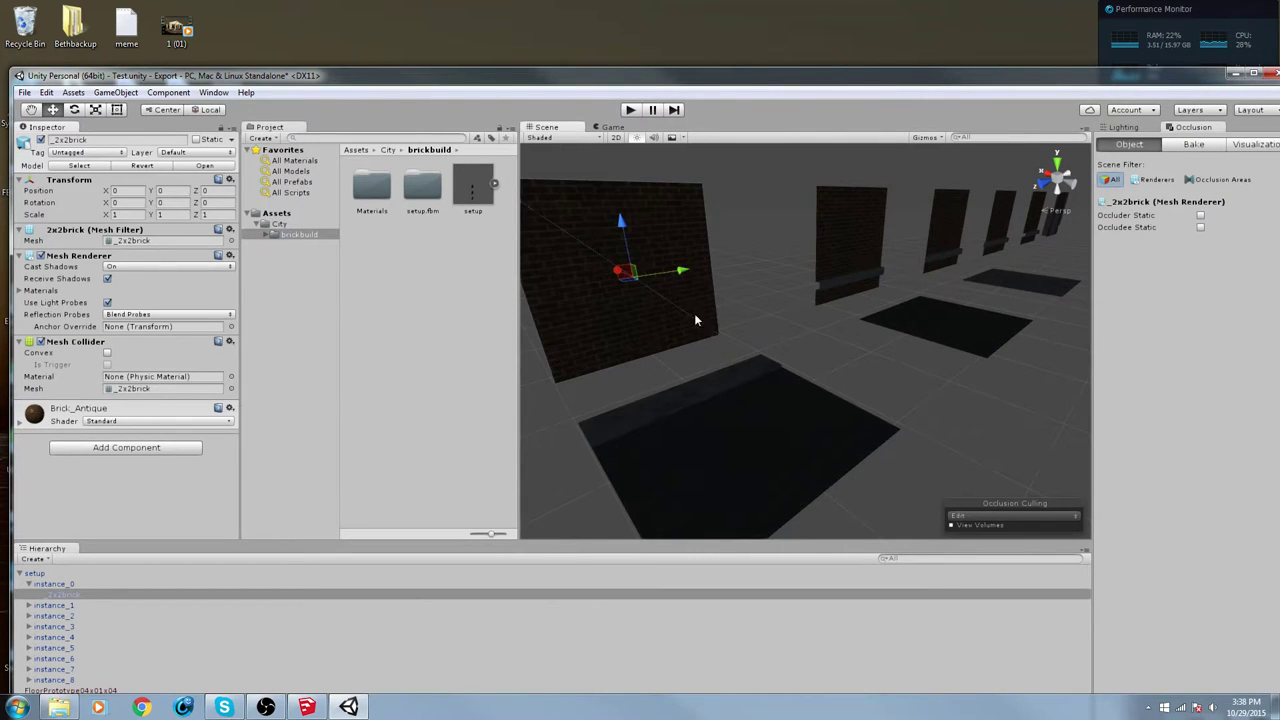
{"action": "key", "text": "ctrl+d"}
{"action": "left_click_drag", "start_coordinate": [690, 269], "coordinate": [835, 229]}
{"action": "left_click", "coordinate": [826, 346]}
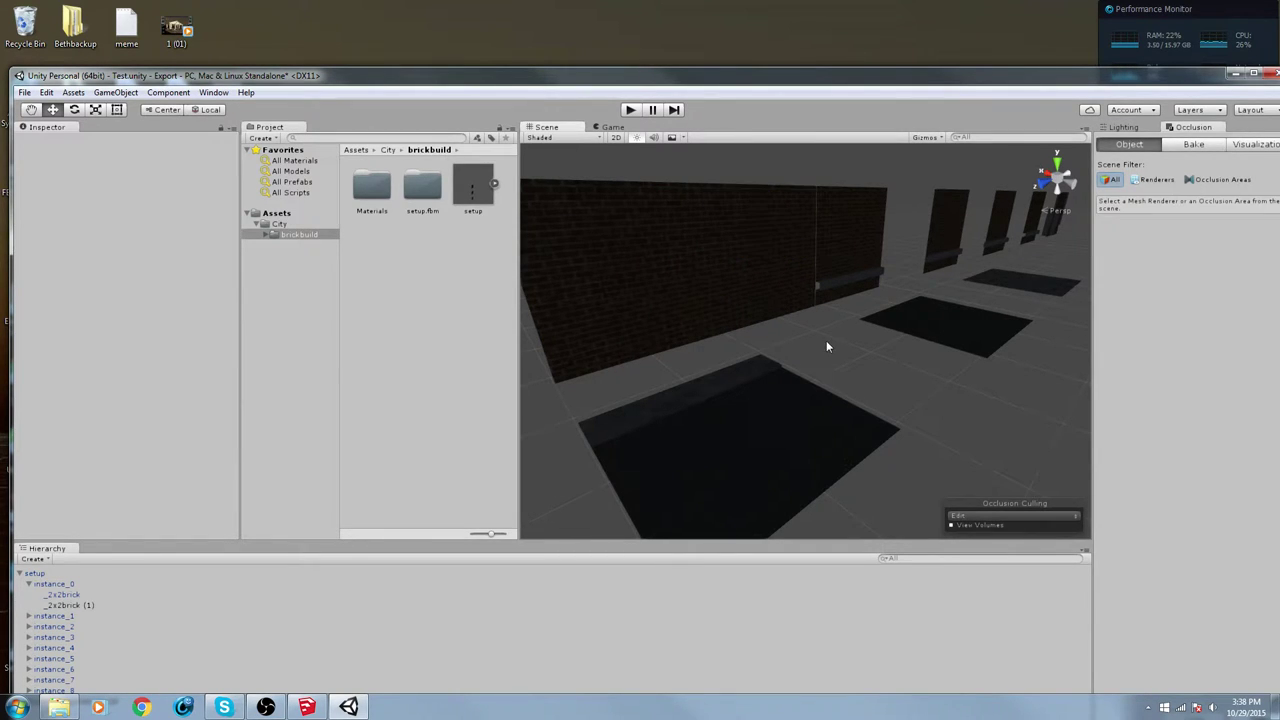
Examine the slab wall piece adjoining the duplicated brick wall up close
{"action": "left_click", "coordinate": [841, 262]}
{"action": "key", "text": "f"}
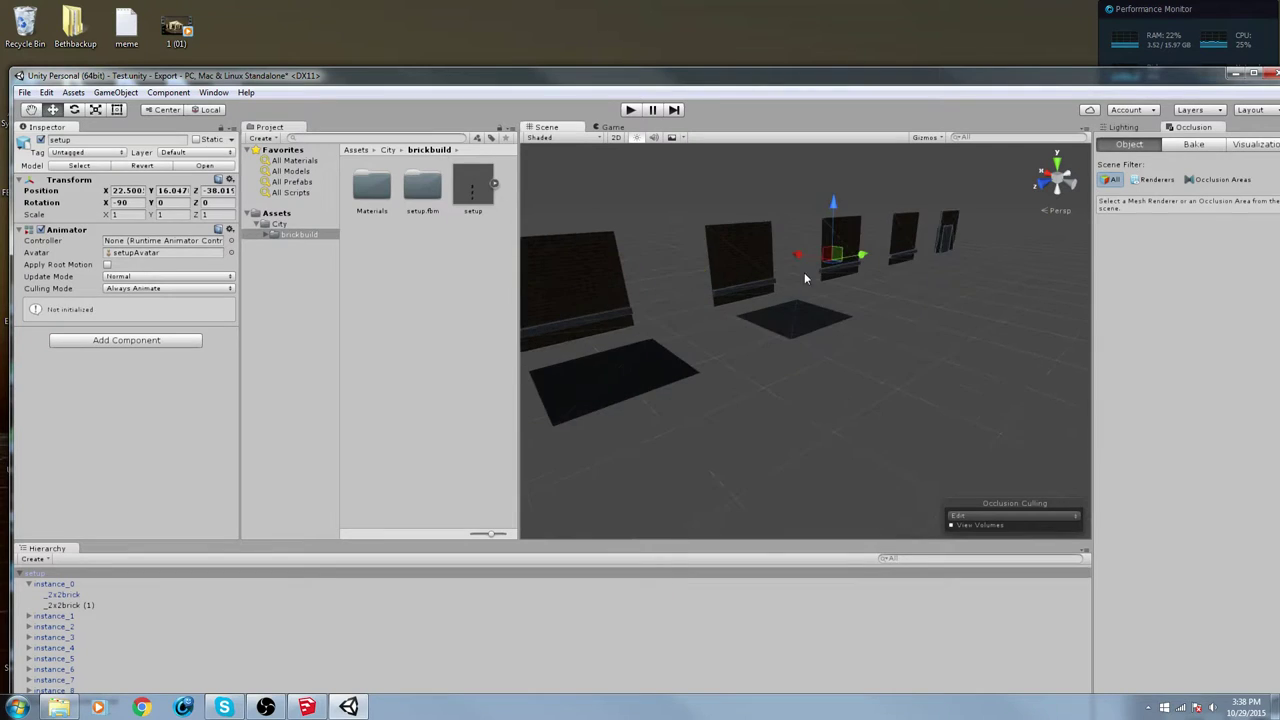
{"action": "right_click_drag", "start_coordinate": [805, 273], "coordinate": [671, 282]}
{"action": "left_click", "coordinate": [772, 266]}
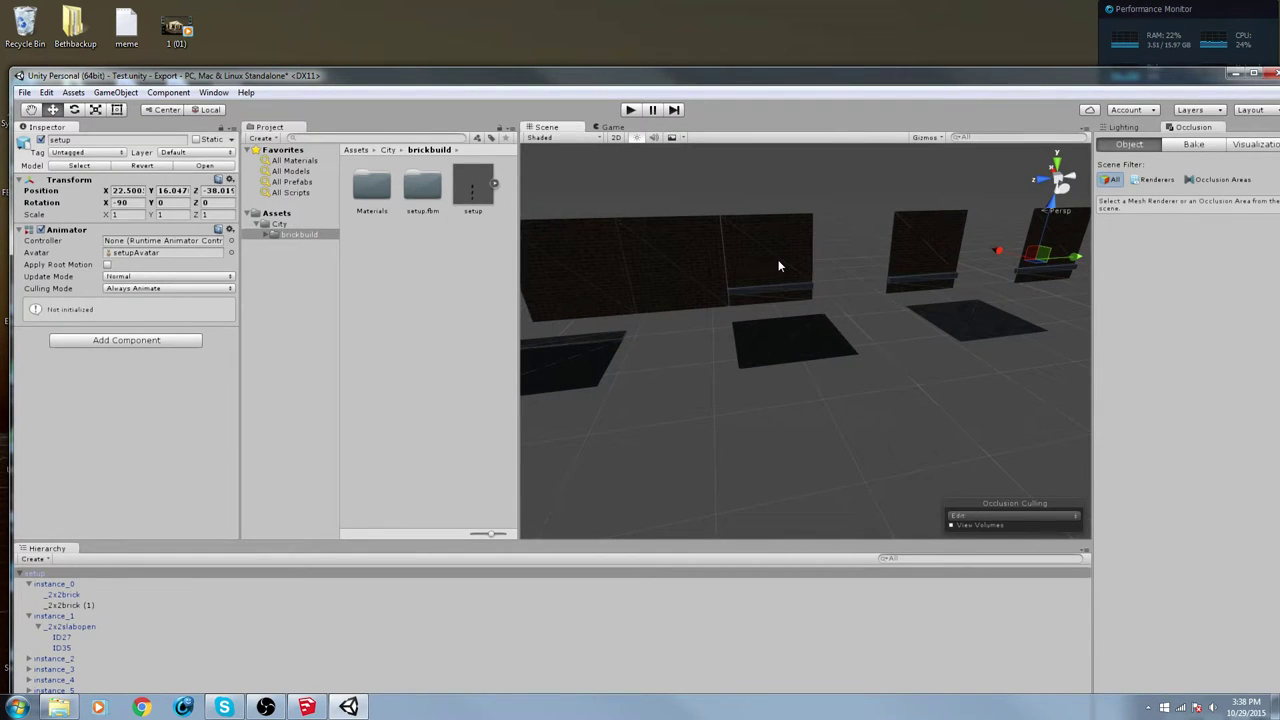
{"action": "left_click", "coordinate": [779, 266]}
{"action": "left_click", "coordinate": [779, 287]}
{"action": "scroll", "coordinate": [779, 280], "scroll_direction": "up", "scroll_amount": 3}
Expand the setup asset in the brickbuild folder and preview several of its instance components
{"action": "left_click", "coordinate": [476, 190]}
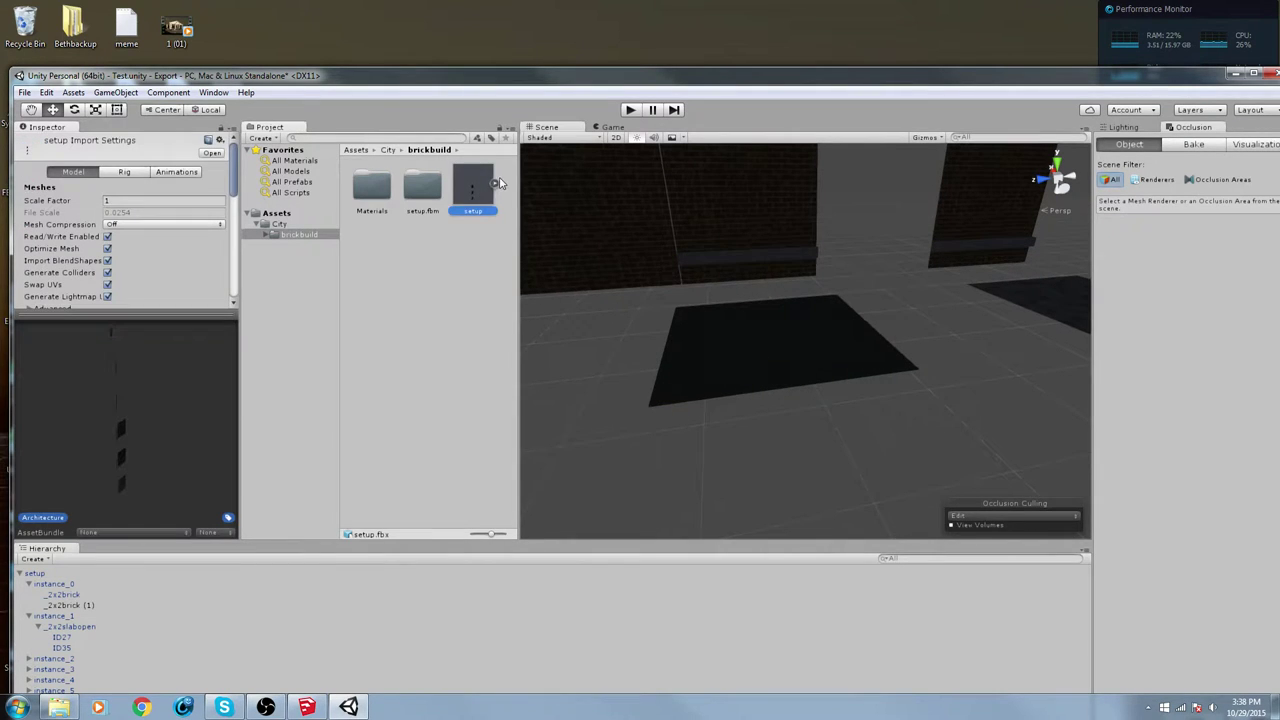
{"action": "left_click", "coordinate": [494, 185]}
{"action": "left_click", "coordinate": [468, 256]}
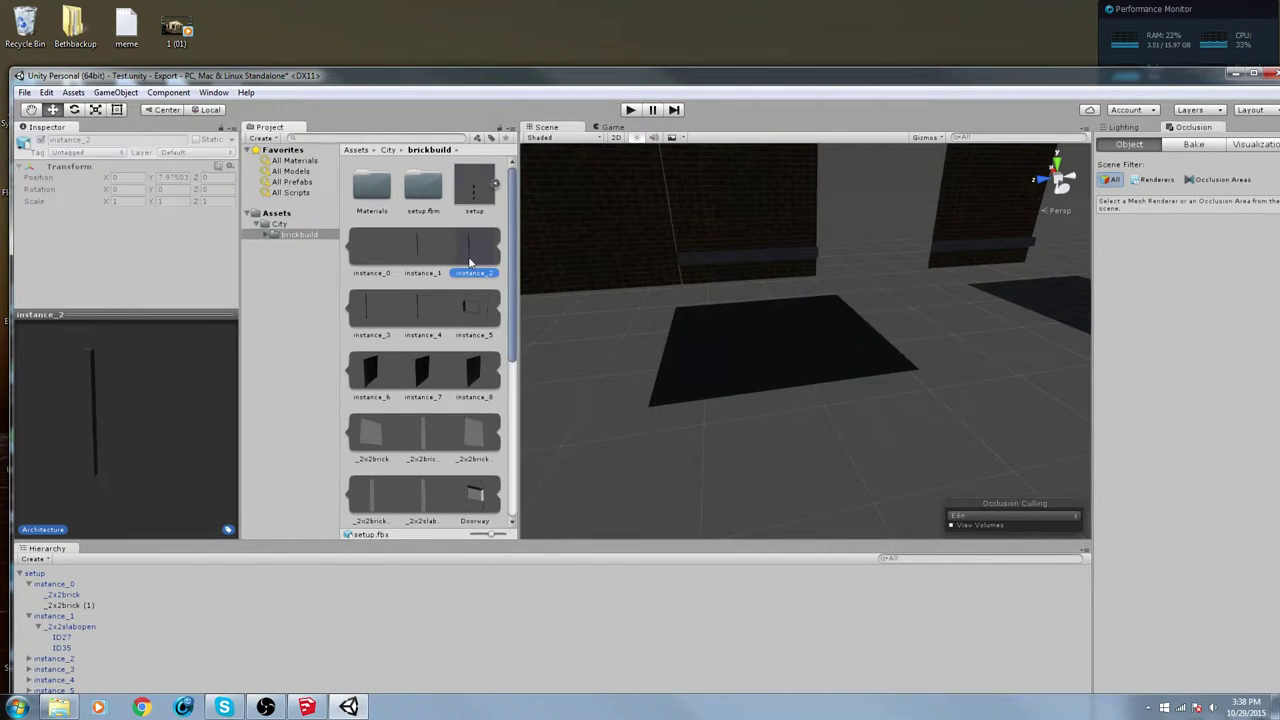
{"action": "left_click", "coordinate": [435, 259]}
{"action": "left_click", "coordinate": [428, 308]}
{"action": "left_click", "coordinate": [474, 310]}
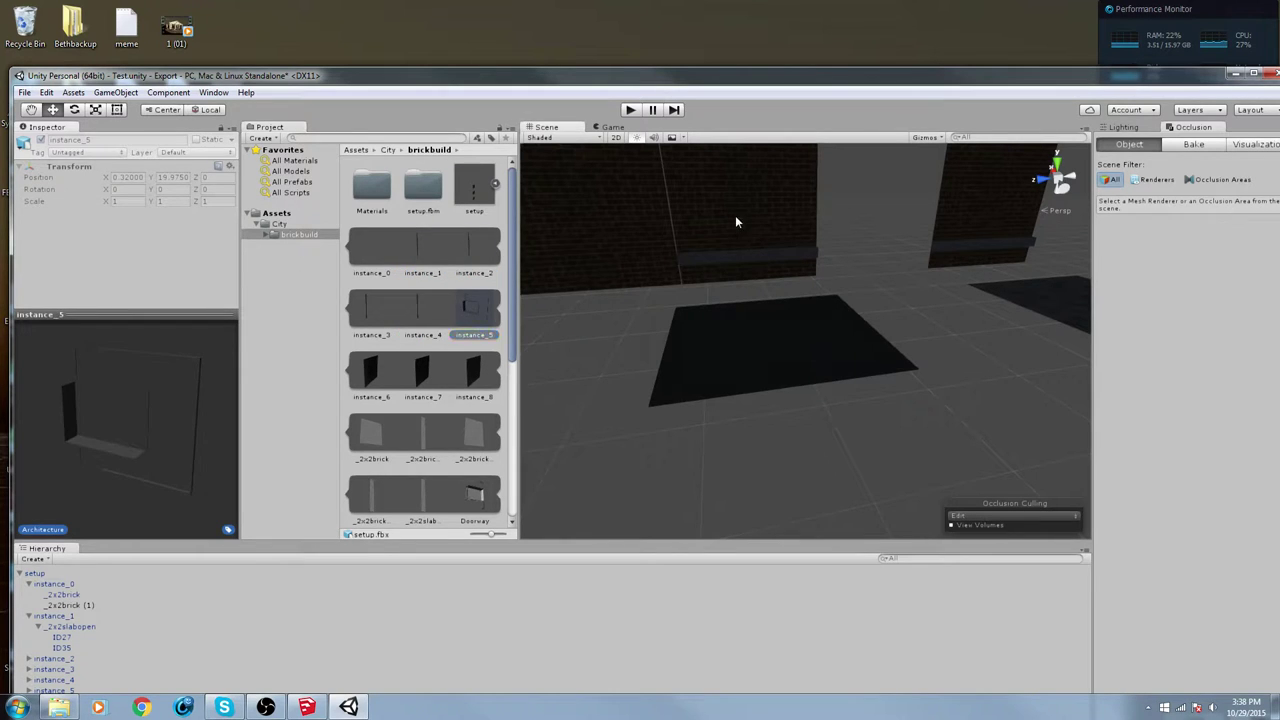
Duplicate the _2x2slabopen wall and move the copy to Y 1.994, directly beside the original
{"action": "left_click", "coordinate": [715, 278]}
{"action": "left_click", "coordinate": [714, 265]}
{"action": "key", "text": "f"}
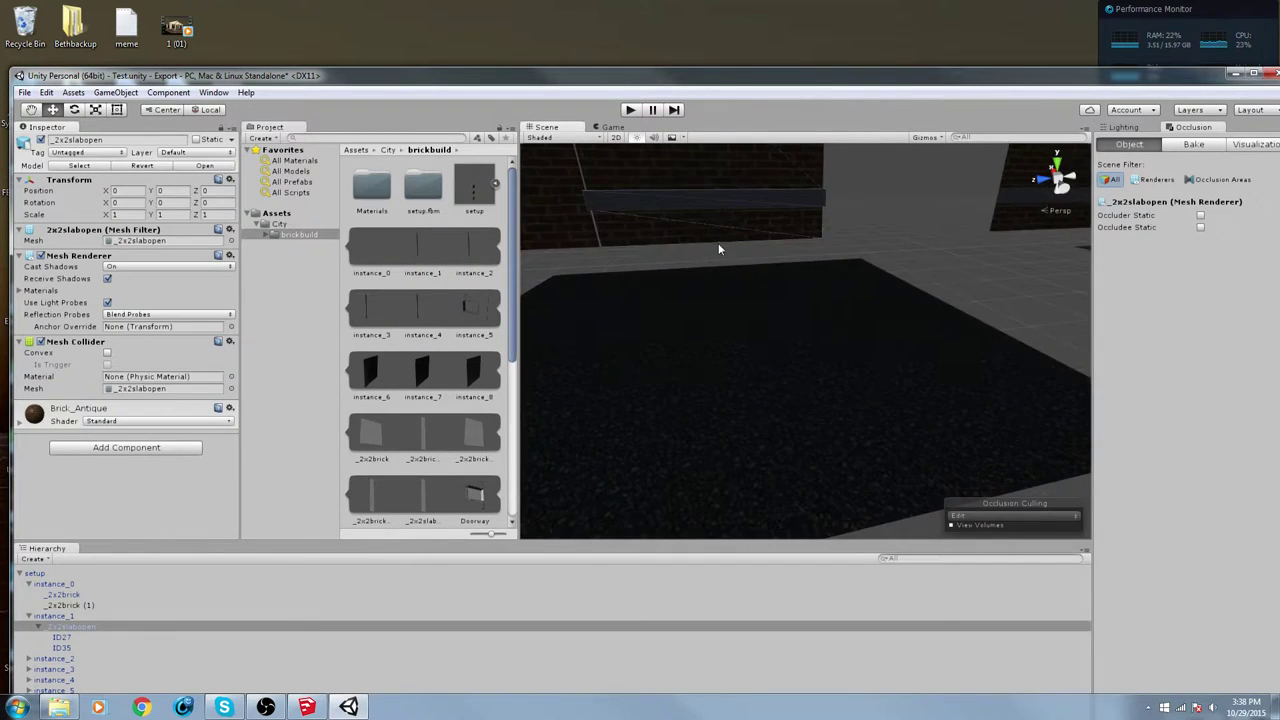
{"action": "middle_click_drag", "start_coordinate": [718, 243], "coordinate": [742, 284]}
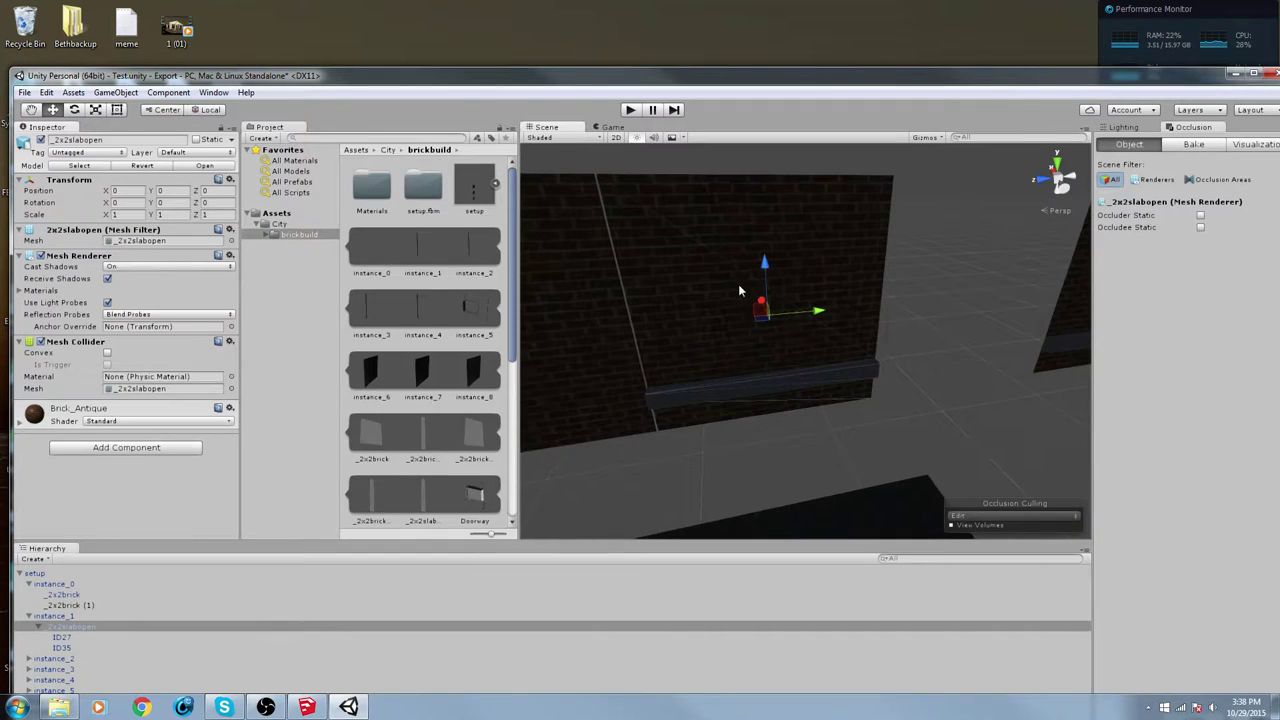
{"action": "key", "text": "ctrl+d"}
{"action": "left_click_drag", "start_coordinate": [810, 316], "coordinate": [1043, 264]}
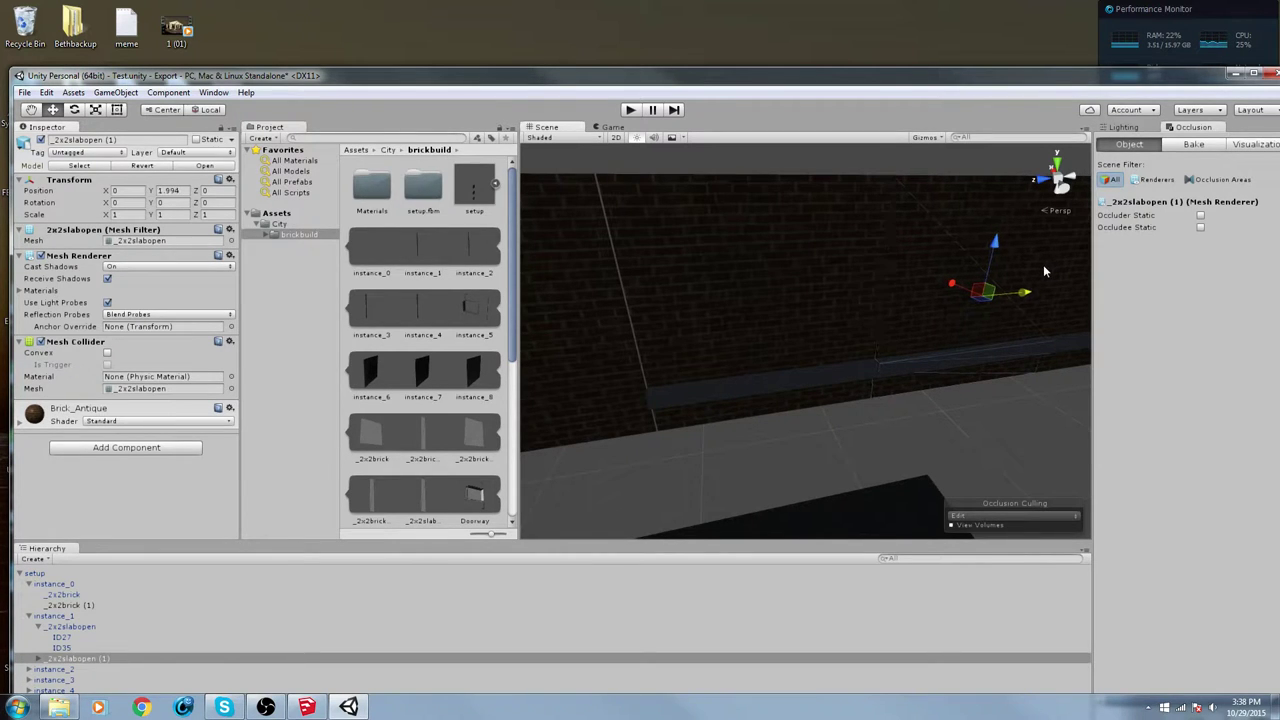
Duplicate the sidewrd stone strip of the first ground tile and move the copy to X 0.96, towards the brick wall
{"action": "right_click_drag", "start_coordinate": [714, 481], "coordinate": [786, 440]}
{"action": "left_click", "coordinate": [740, 356]}
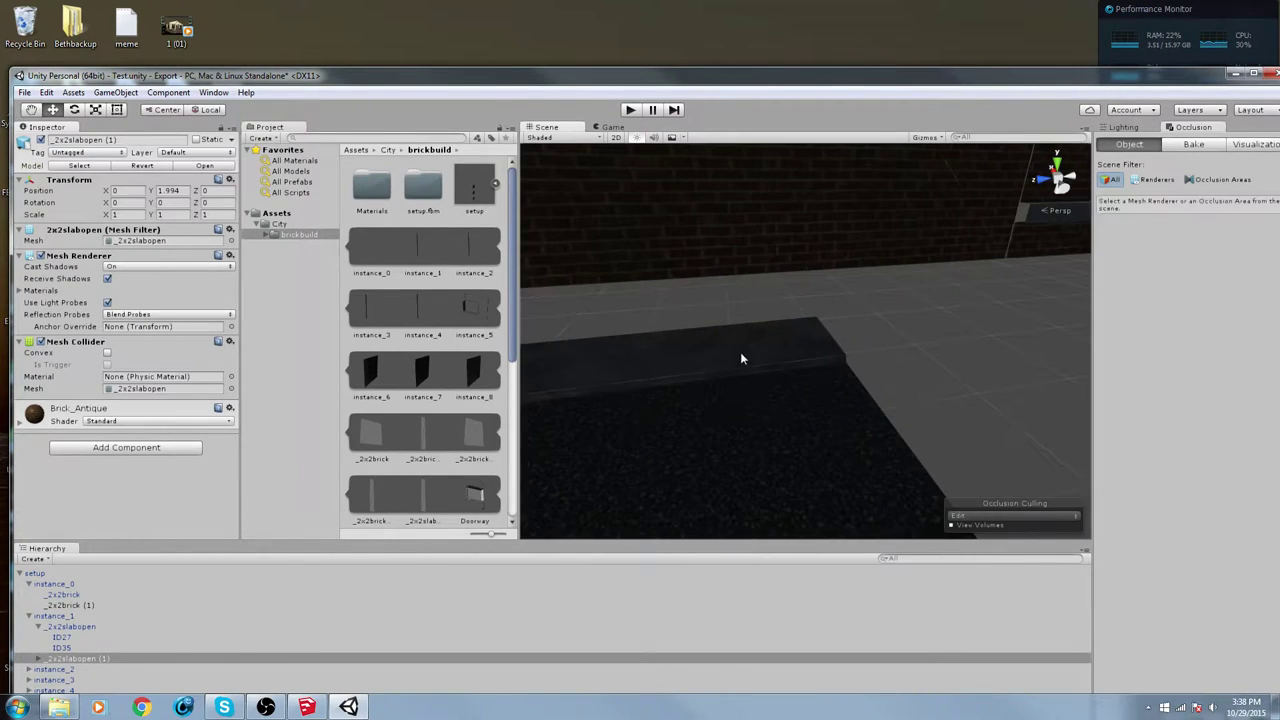
{"action": "middle_click_drag", "start_coordinate": [600, 365], "coordinate": [660, 394]}
{"action": "left_click", "coordinate": [686, 409]}
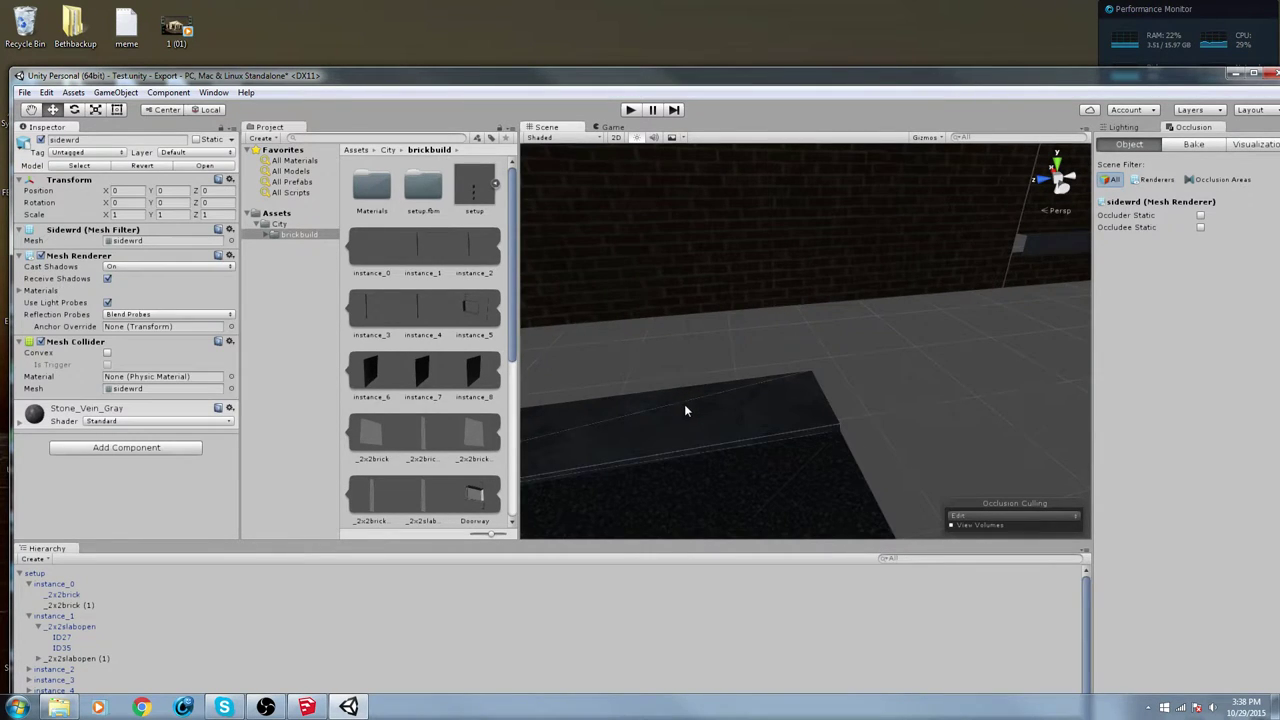
{"action": "key", "text": "f"}
{"action": "key", "text": "ctrl+d"}
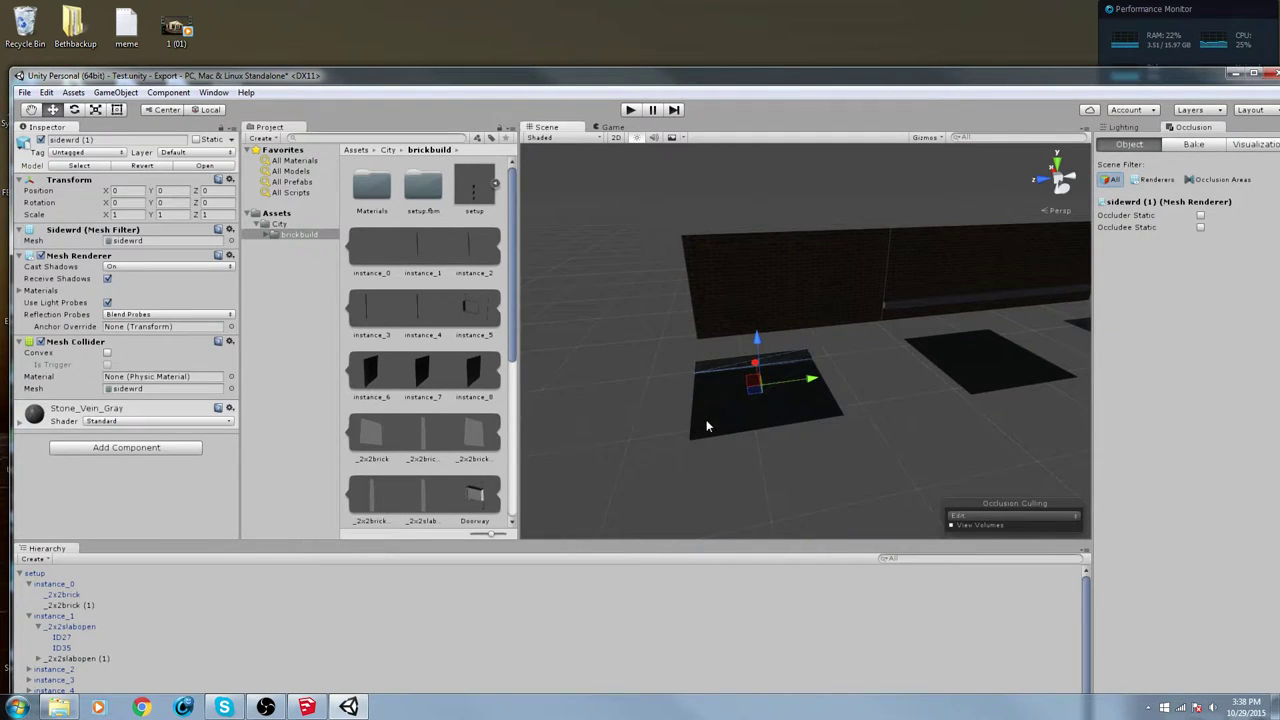
{"action": "middle_click_drag", "start_coordinate": [702, 373], "coordinate": [728, 363]}
{"action": "left_click_drag", "start_coordinate": [824, 364], "coordinate": [810, 334]}
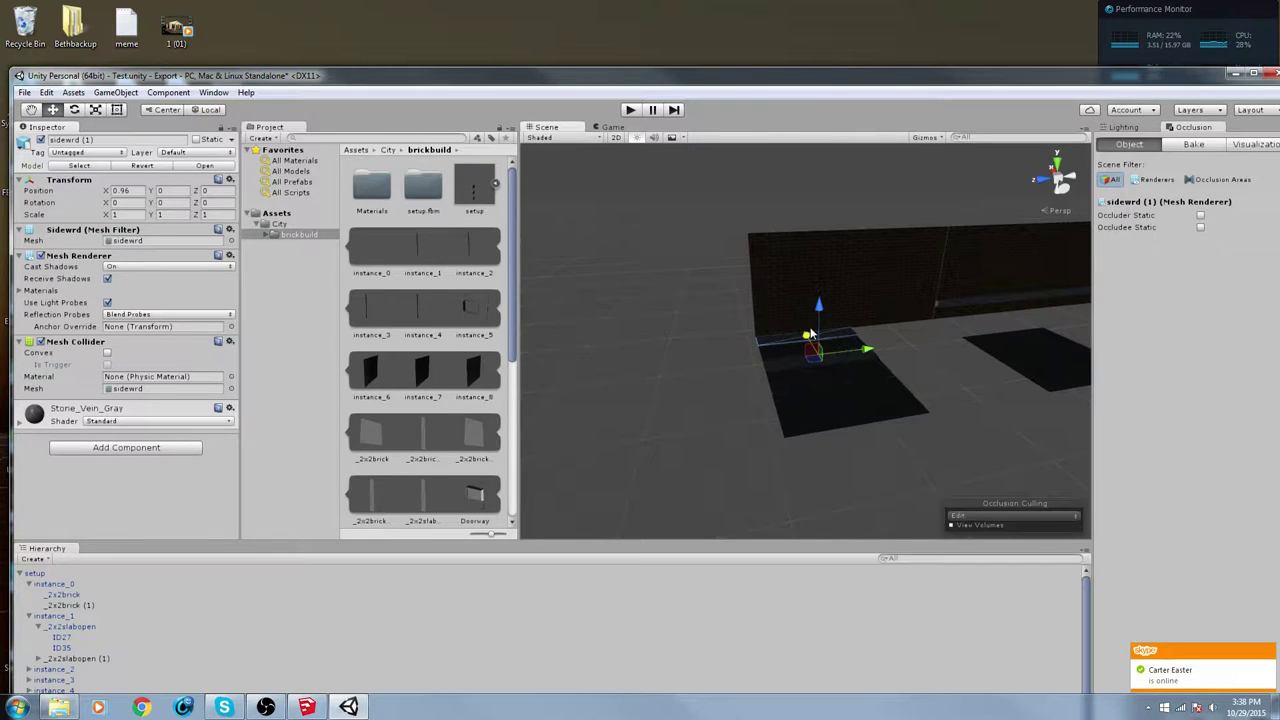
Try to move the dark granite ground piece ID167 along its Y axis, and undo the move
{"action": "left_click", "coordinate": [862, 366]}
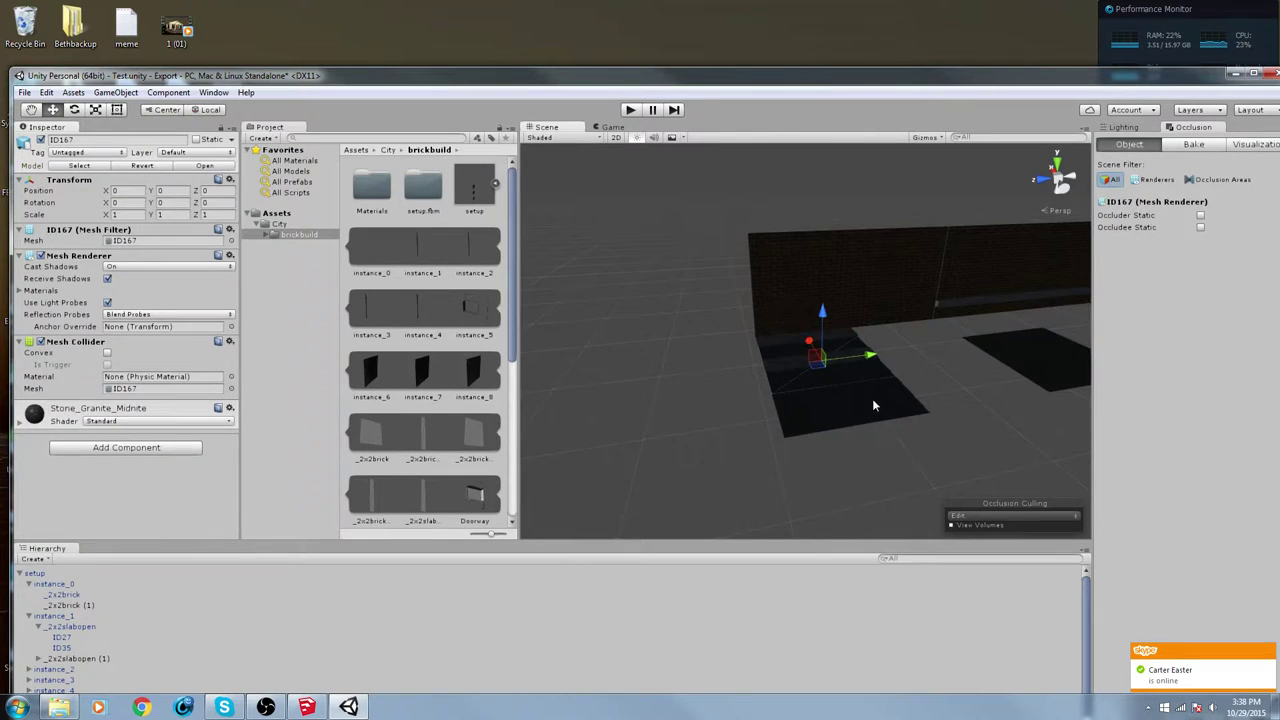
{"action": "left_click", "coordinate": [872, 397]}
{"action": "left_click", "coordinate": [871, 376]}
{"action": "mouse_move", "coordinate": [870, 354]}
{"action": "left_mouse_down"}
{"action": "mouse_move", "coordinate": [953, 334]}
{"action": "mouse_move", "coordinate": [862, 343]}
{"action": "left_mouse_up"}
{"action": "key", "text": "ctrl+z"}
Examine the first ground tile and its fit against the brick wall from another angle
{"action": "scroll", "coordinate": [863, 400], "scroll_direction": "up", "scroll_amount": 8}
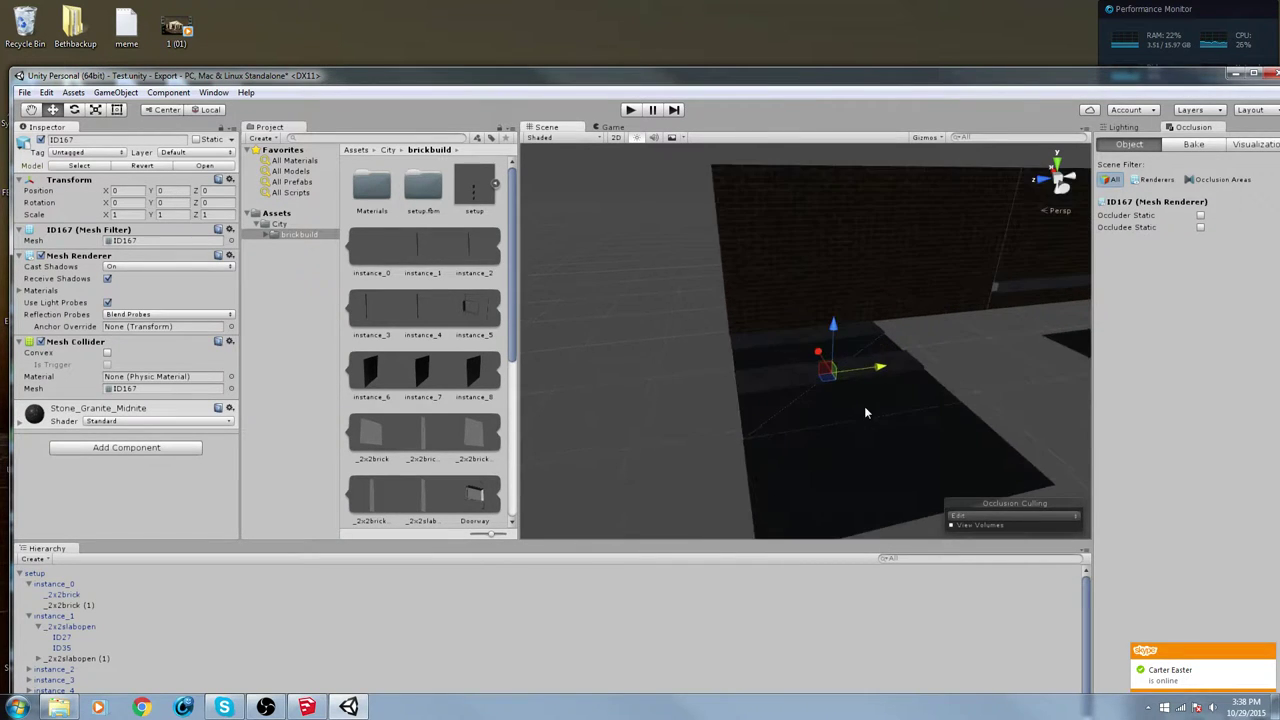
{"action": "scroll", "coordinate": [891, 434], "scroll_direction": "down", "scroll_amount": 3}
{"action": "middle_click_drag", "start_coordinate": [891, 434], "coordinate": [763, 414]}
{"action": "right_click_drag", "start_coordinate": [763, 414], "coordinate": [974, 449]}
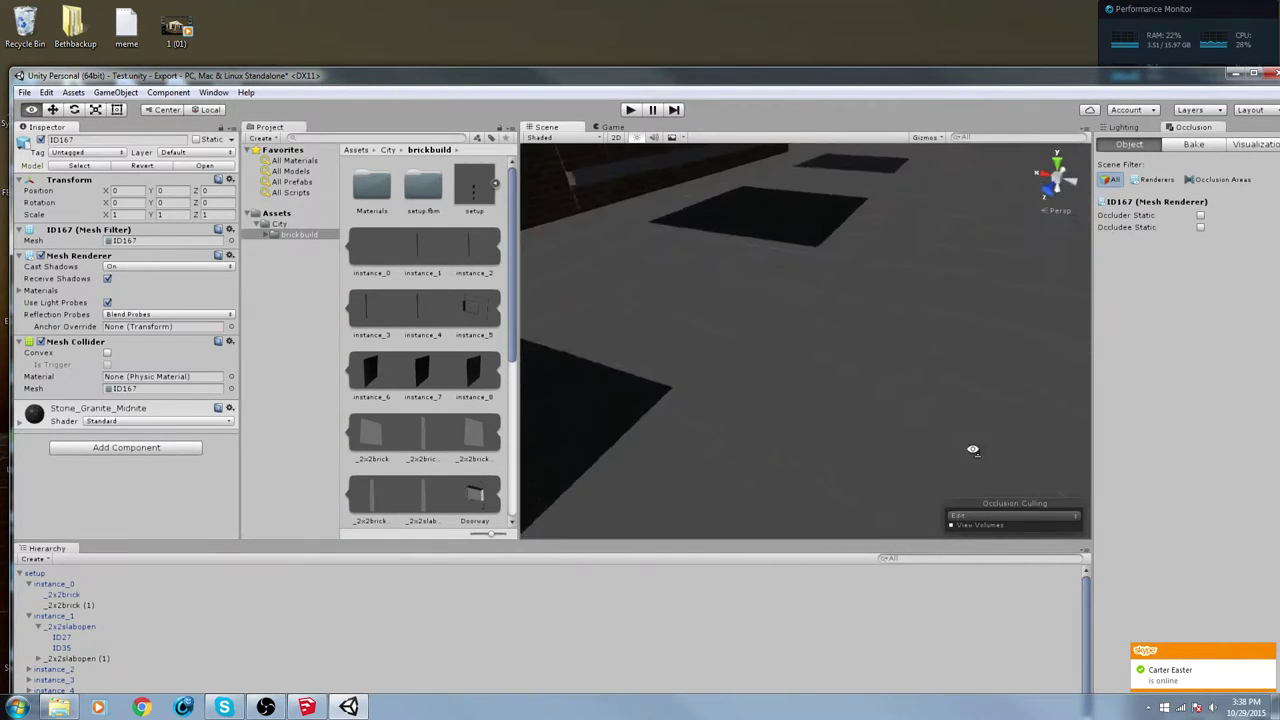
{"action": "middle_click_drag", "start_coordinate": [974, 449], "coordinate": [733, 481]}
{"action": "left_click_drag", "start_coordinate": [733, 481], "coordinate": [835, 472], "text": "alt"}
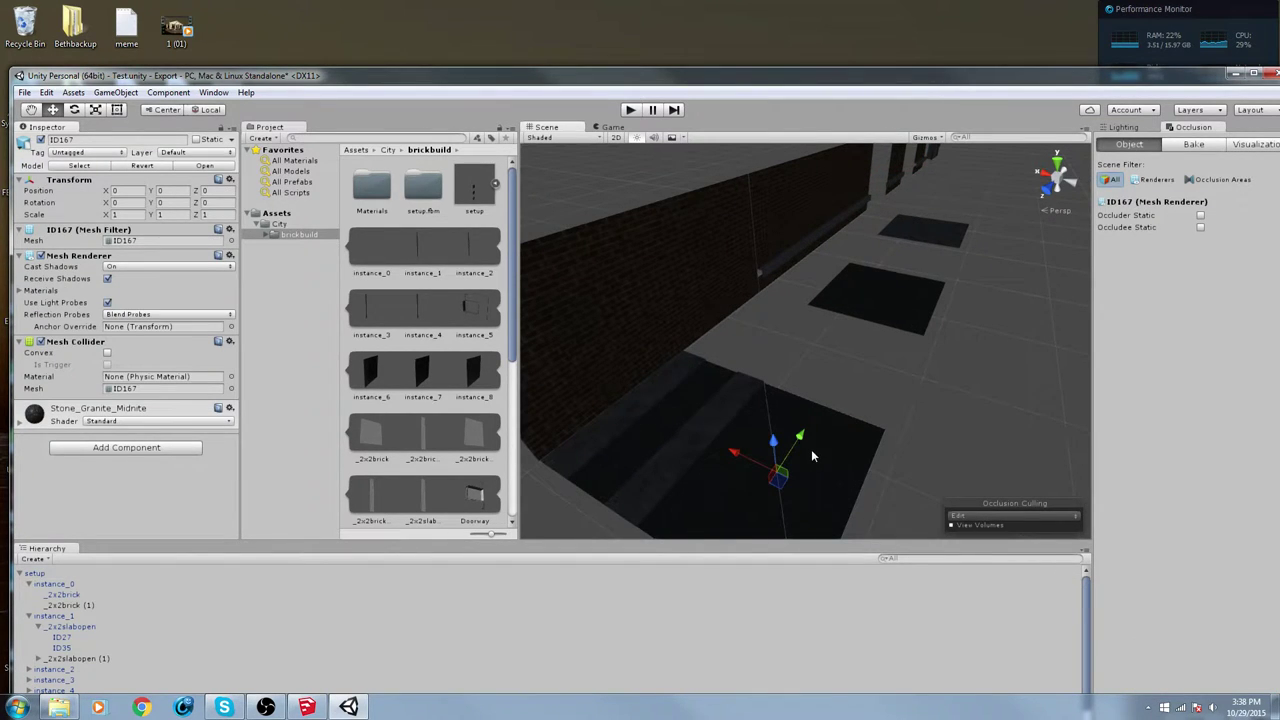
Delete the outer dark granite piece and the original sidewrd stone strip from the first ground tile
{"action": "key", "text": "Delete"}
{"action": "left_click", "coordinate": [708, 452]}
{"action": "left_click", "coordinate": [716, 434]}
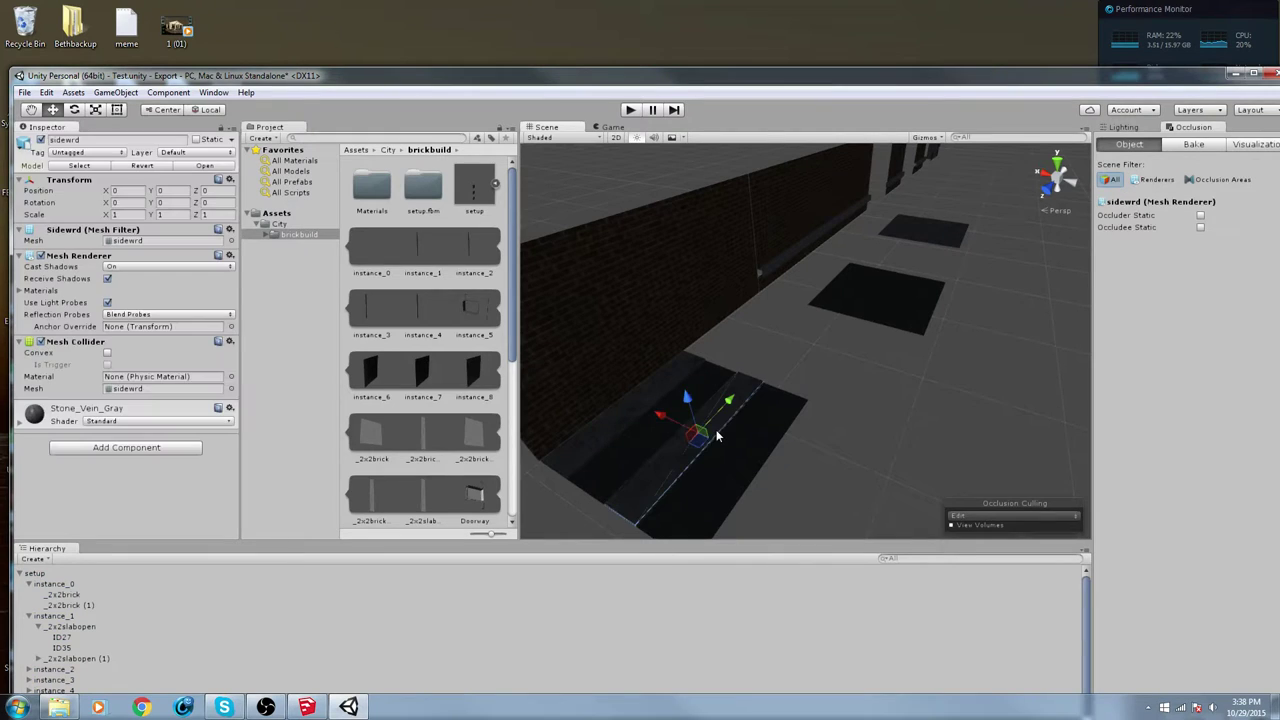
{"action": "key", "text": "Delete"}
Move the dark granite rd ground piece to X -1.02, Y -3.996, adjoining the ground along the brick wall
{"action": "left_click", "coordinate": [634, 403]}
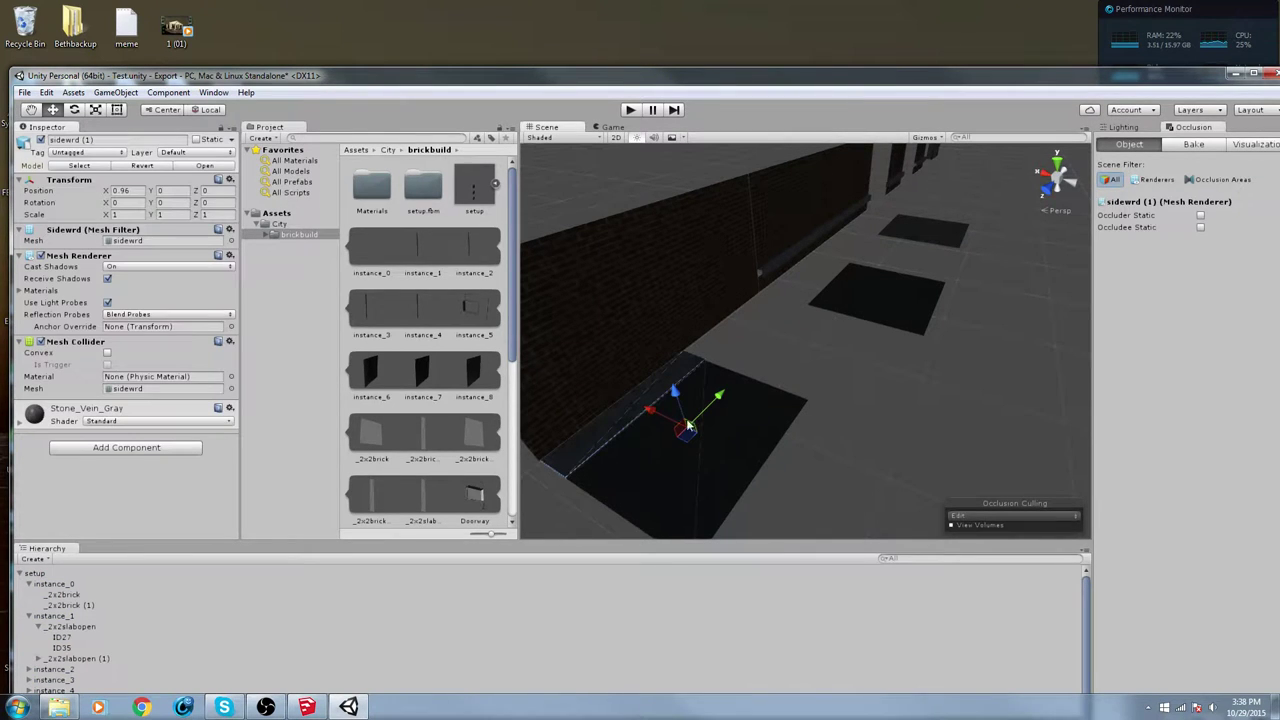
{"action": "left_click", "coordinate": [731, 434], "text": "shift"}
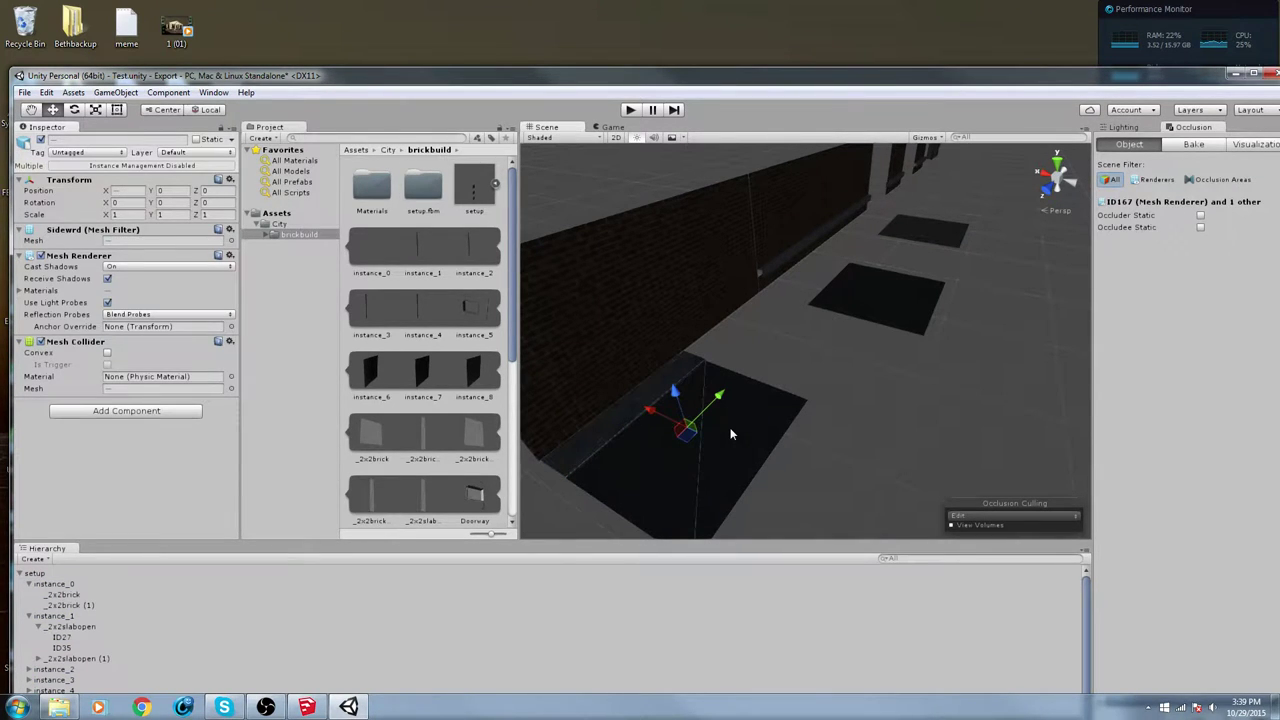
{"action": "left_click", "coordinate": [731, 434]}
{"action": "left_click_drag", "start_coordinate": [720, 396], "coordinate": [886, 380]}
{"action": "left_click", "coordinate": [904, 290]}
{"action": "right_click_drag", "start_coordinate": [910, 372], "coordinate": [862, 405]}
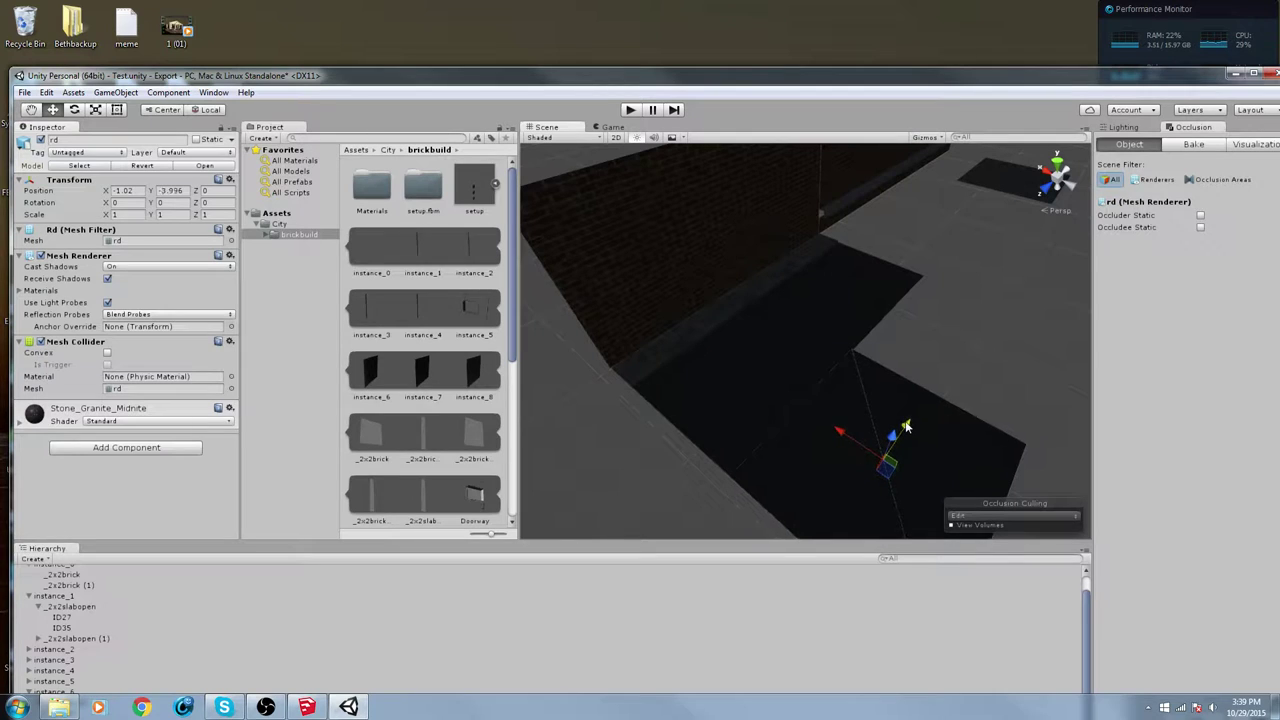
{"action": "left_click", "coordinate": [956, 371]}
Raise both _2x2slabopen walls and the adjoining _2x2brickclosed wall, including their brick and stone parts, well above the ground
{"action": "key", "text": "s"}
{"action": "right_click_drag", "start_coordinate": [956, 366], "coordinate": [923, 212]}
{"action": "key", "text": "w"}
{"action": "left_click_drag", "start_coordinate": [923, 212], "coordinate": [740, 252], "text": "alt"}
{"action": "left_click", "coordinate": [760, 251]}
{"action": "left_click", "coordinate": [830, 240], "text": "shift"}
{"action": "left_click", "coordinate": [918, 240], "text": "shift"}
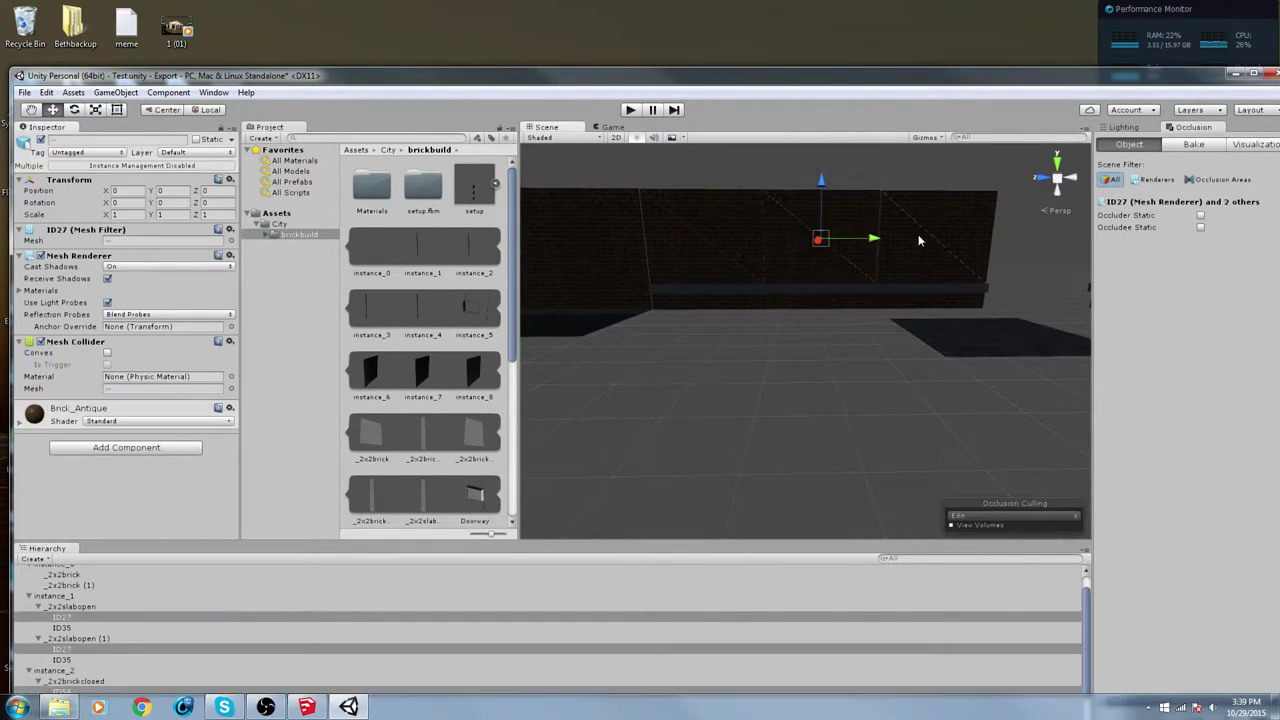
{"action": "left_click", "coordinate": [911, 286], "text": "shift"}
{"action": "left_click", "coordinate": [808, 289], "text": "shift"}
{"action": "left_click", "coordinate": [744, 290], "text": "shift"}
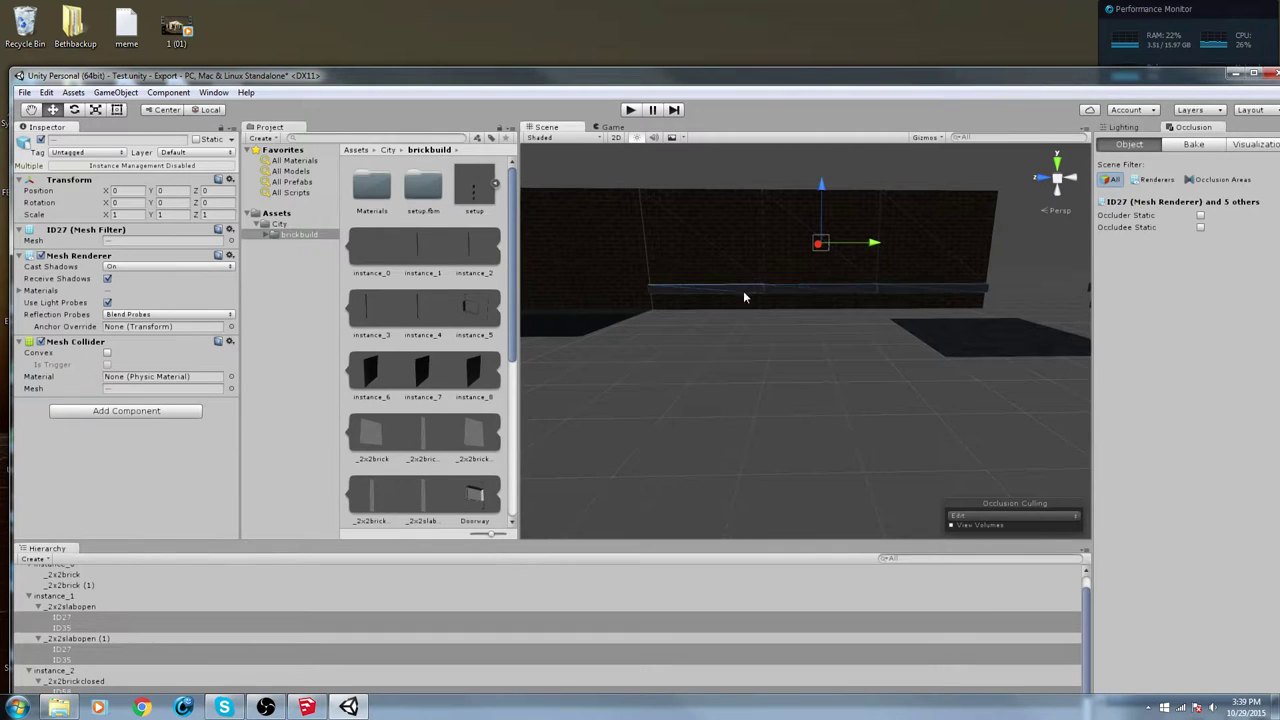
{"action": "left_click", "coordinate": [758, 302], "text": "shift"}
{"action": "left_click", "coordinate": [842, 302], "text": "shift"}
{"action": "left_click", "coordinate": [895, 308], "text": "shift"}
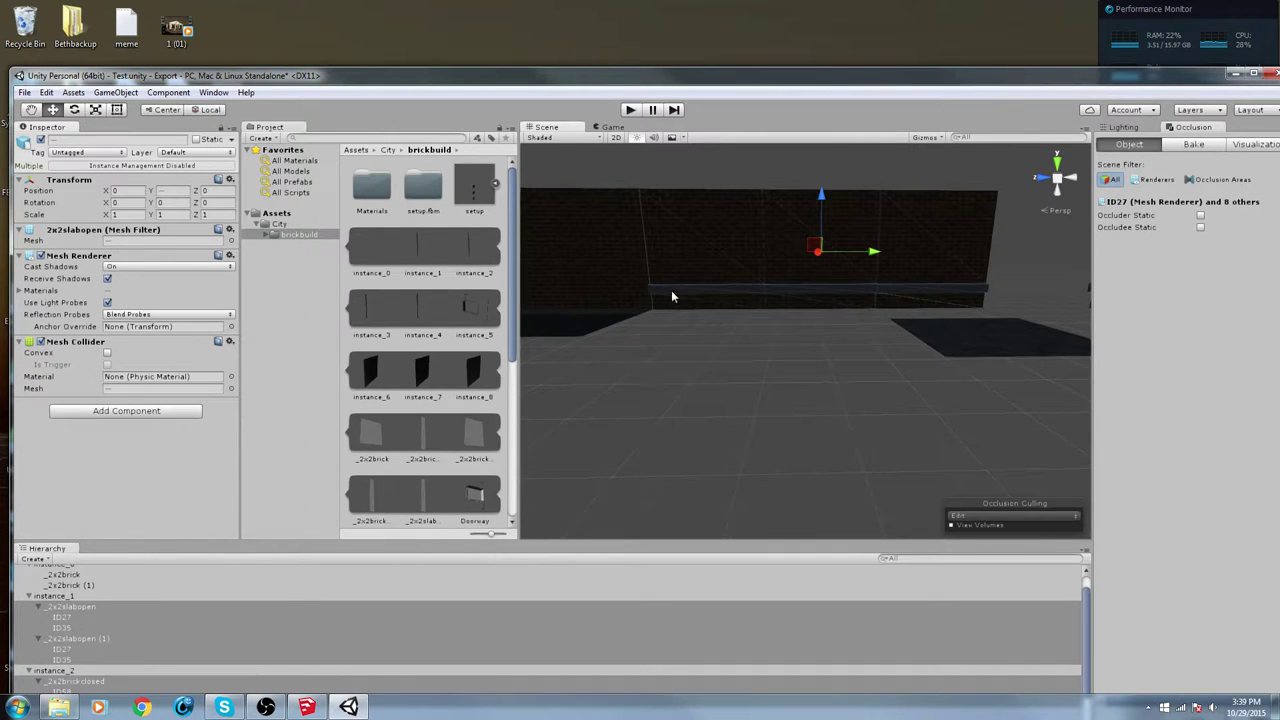
{"action": "left_click_drag", "start_coordinate": [828, 206], "coordinate": [802, 108]}
Move both plain _2x2brick walls along Y away from the ground tiles, placing the copy at Y 7.22
{"action": "middle_click_drag", "start_coordinate": [647, 258], "coordinate": [802, 266]}
{"action": "left_click", "coordinate": [762, 279]}
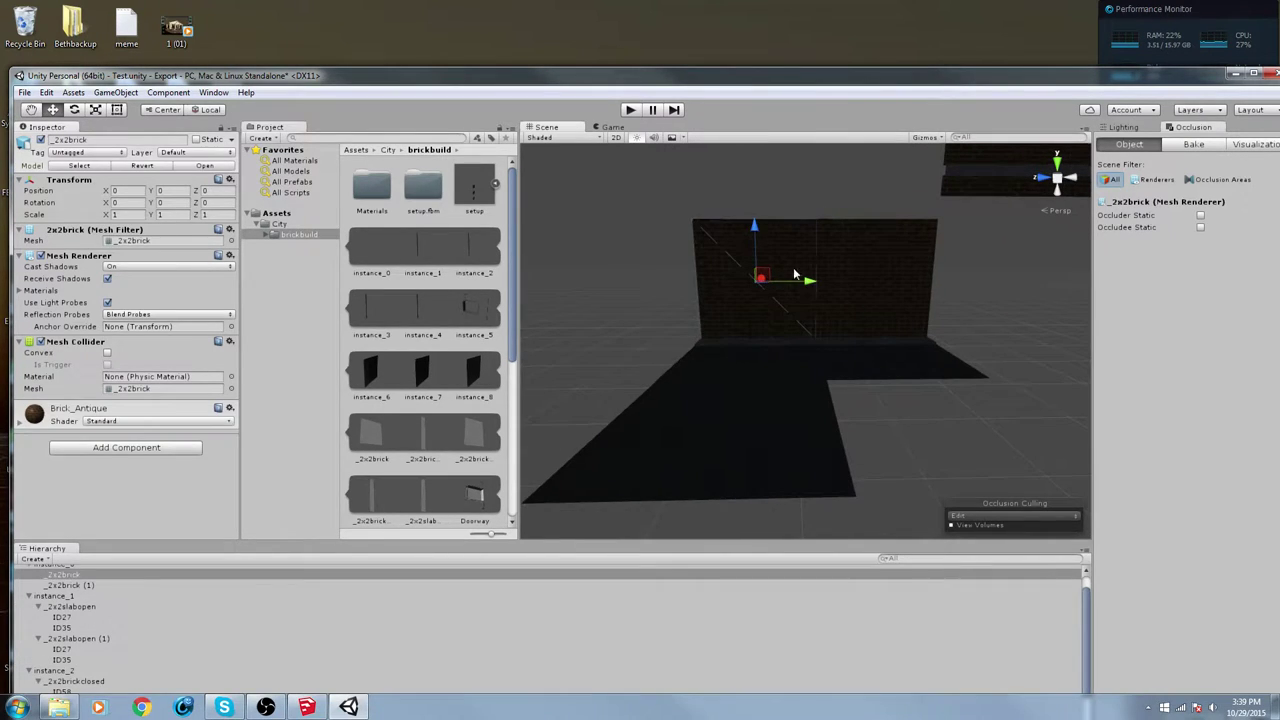
{"action": "left_click_drag", "start_coordinate": [812, 279], "coordinate": [1118, 272]}
{"action": "left_click", "coordinate": [893, 294]}
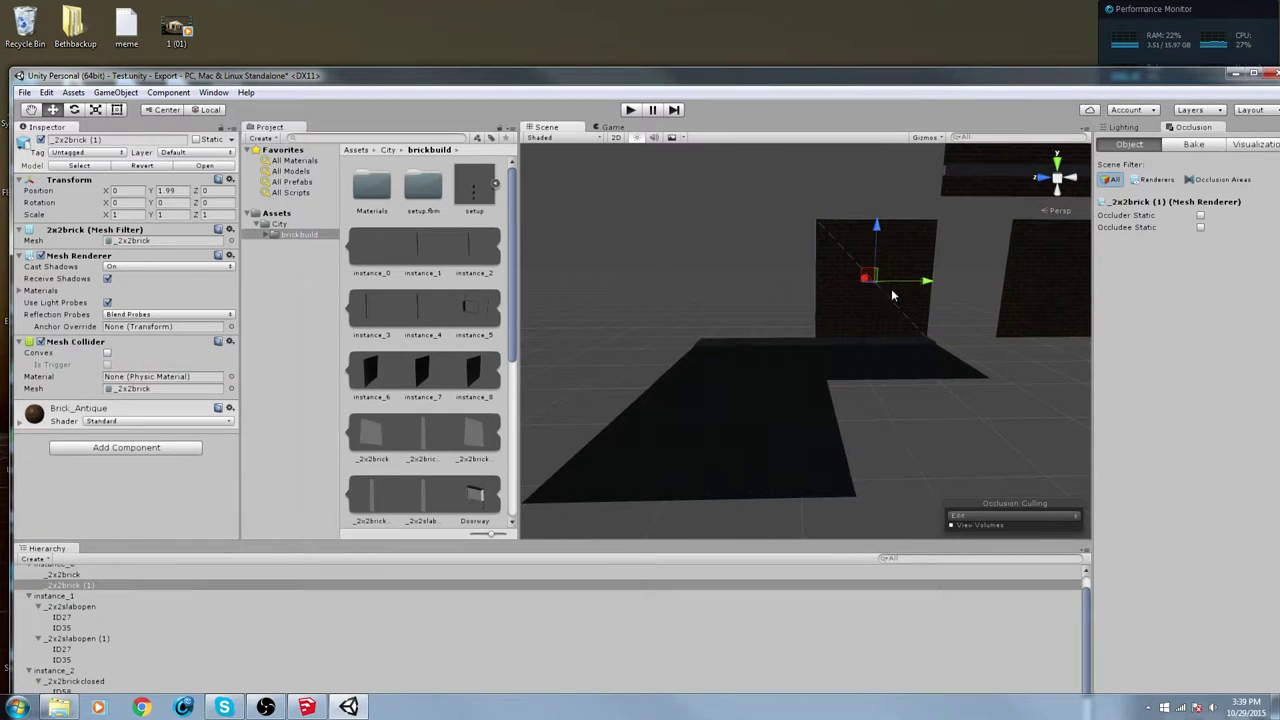
{"action": "left_click_drag", "start_coordinate": [930, 284], "coordinate": [1176, 256]}
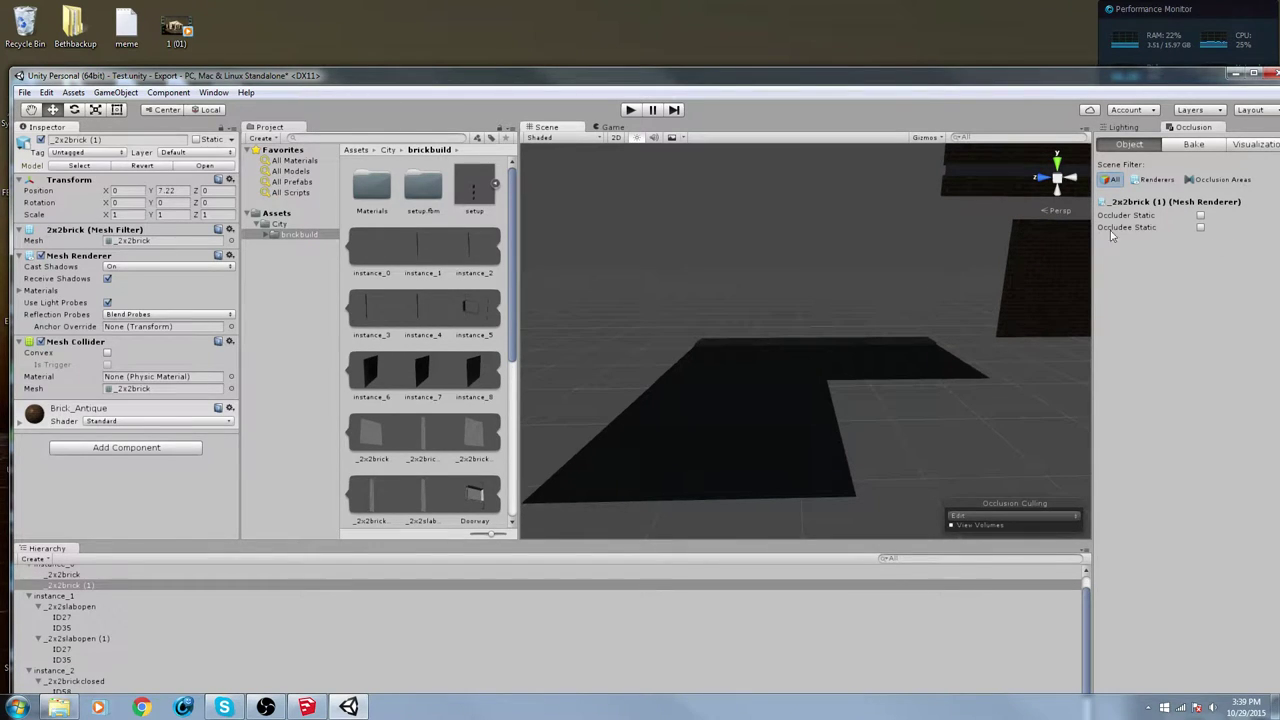
Move the raised group of three slab walls back along Y and lower it towards the ground tiles
{"action": "left_click", "coordinate": [983, 174]}
{"action": "middle_click_drag", "start_coordinate": [984, 194], "coordinate": [727, 296]}
{"action": "left_click_drag", "start_coordinate": [557, 152], "coordinate": [1009, 305]}
{"action": "left_click_drag", "start_coordinate": [836, 234], "coordinate": [475, 246]}
{"action": "middle_click_drag", "start_coordinate": [615, 362], "coordinate": [696, 375]}
{"action": "left_click_drag", "start_coordinate": [688, 232], "coordinate": [698, 340]}
{"action": "left_click", "coordinate": [731, 324]}
{"action": "left_click", "coordinate": [830, 238]}
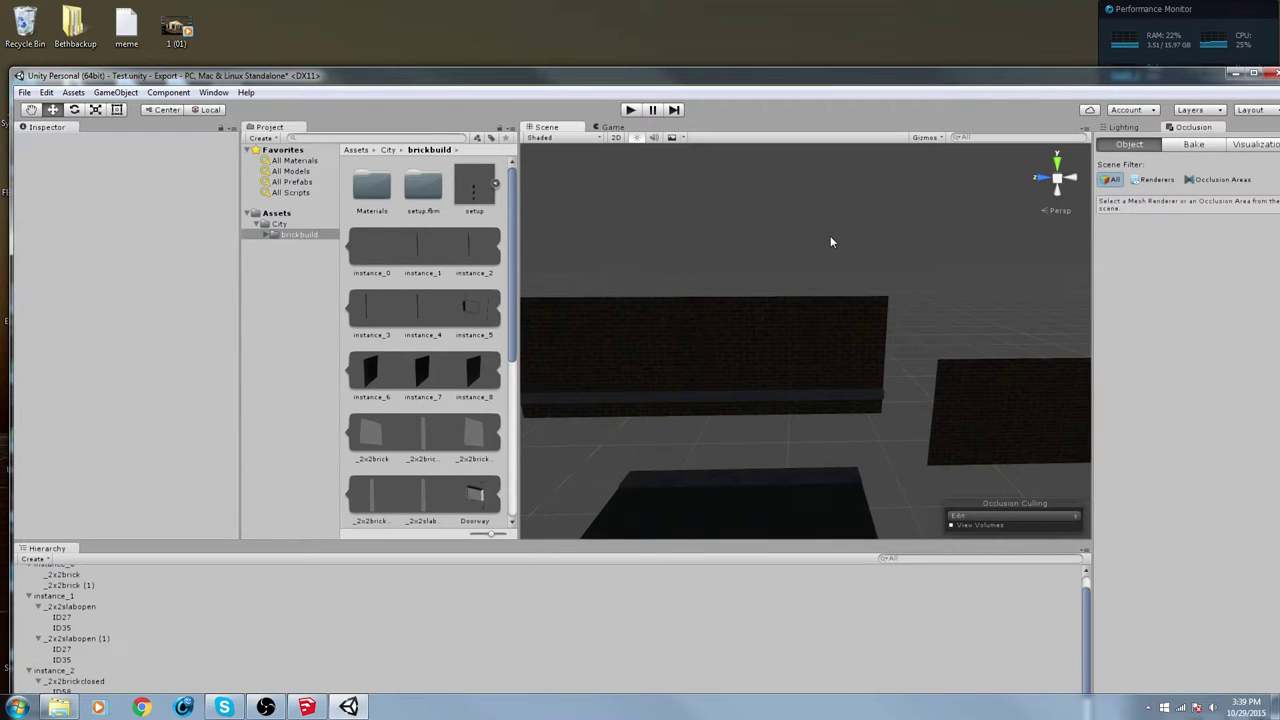
Separate the _2x2brickclosed wall and its parts from the group by raising it above the other walls
{"action": "left_click_drag", "start_coordinate": [941, 238], "coordinate": [787, 425]}
{"action": "left_click_drag", "start_coordinate": [770, 272], "coordinate": [892, 431]}
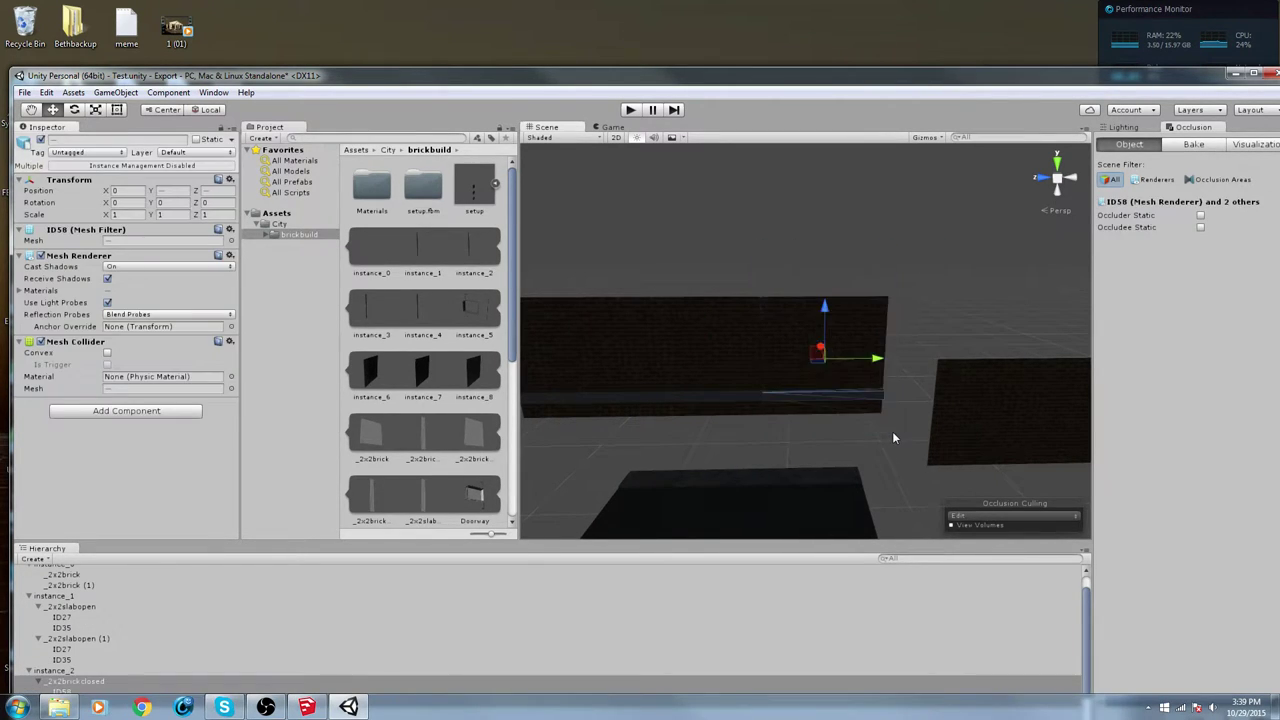
{"action": "left_click_drag", "start_coordinate": [828, 322], "coordinate": [828, 202]}
Lower the two _2x2slabopen walls and shift them along Y to line up with the back edge of the ground tiles
{"action": "left_click_drag", "start_coordinate": [757, 277], "coordinate": [790, 289], "text": "alt"}
{"action": "right_click_drag", "start_coordinate": [759, 275], "coordinate": [759, 275]}
{"action": "key", "text": "s"}
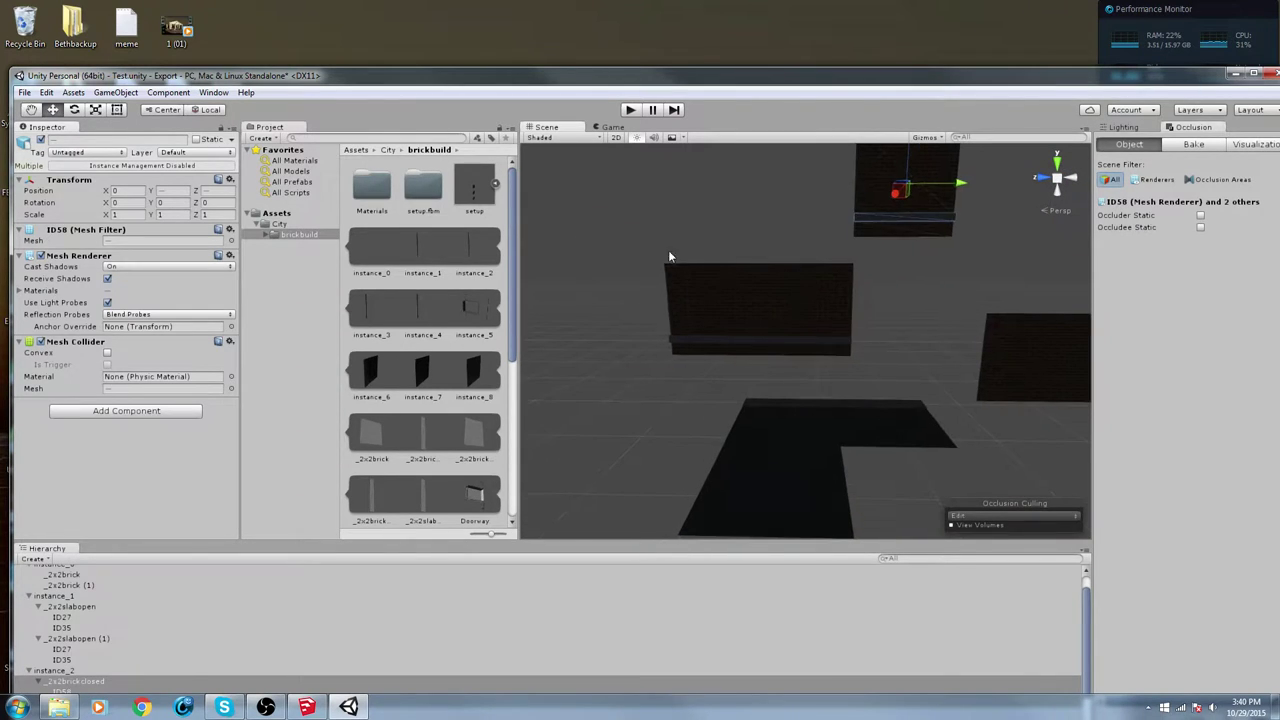
{"action": "left_click_drag", "start_coordinate": [634, 243], "coordinate": [893, 356]}
{"action": "left_click_drag", "start_coordinate": [762, 257], "coordinate": [768, 305]}
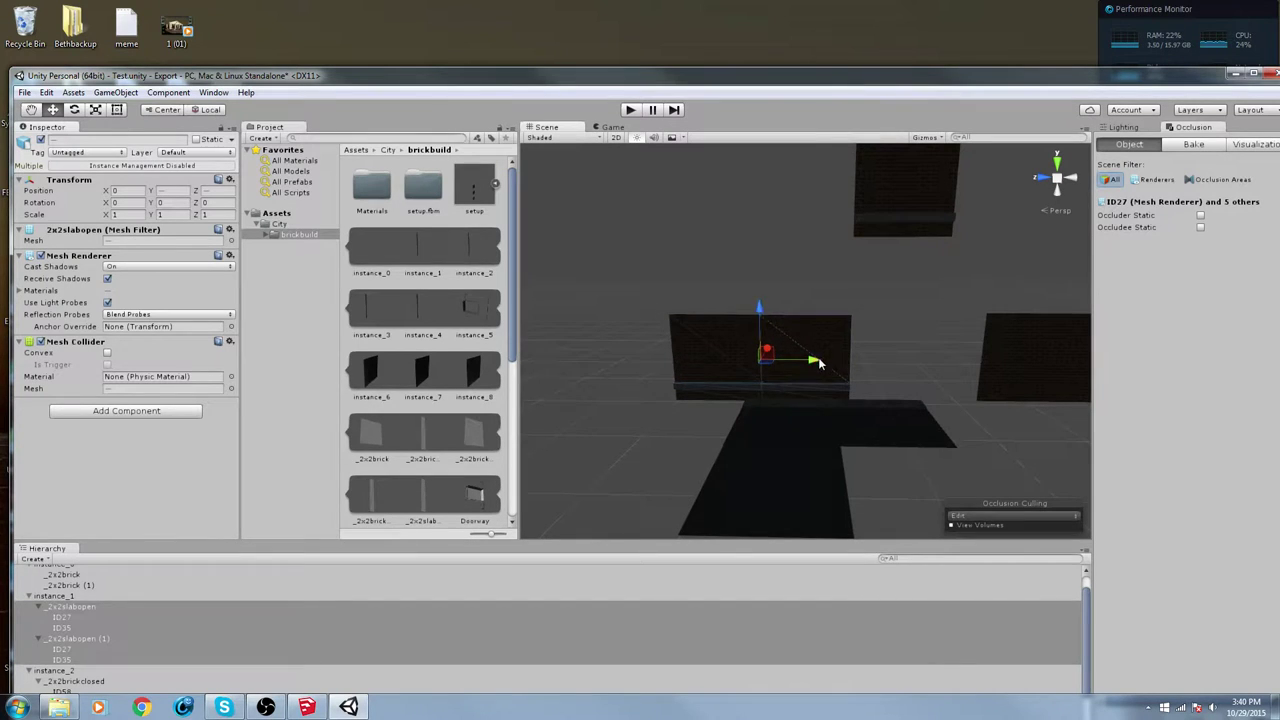
{"action": "left_click_drag", "start_coordinate": [820, 358], "coordinate": [892, 364]}
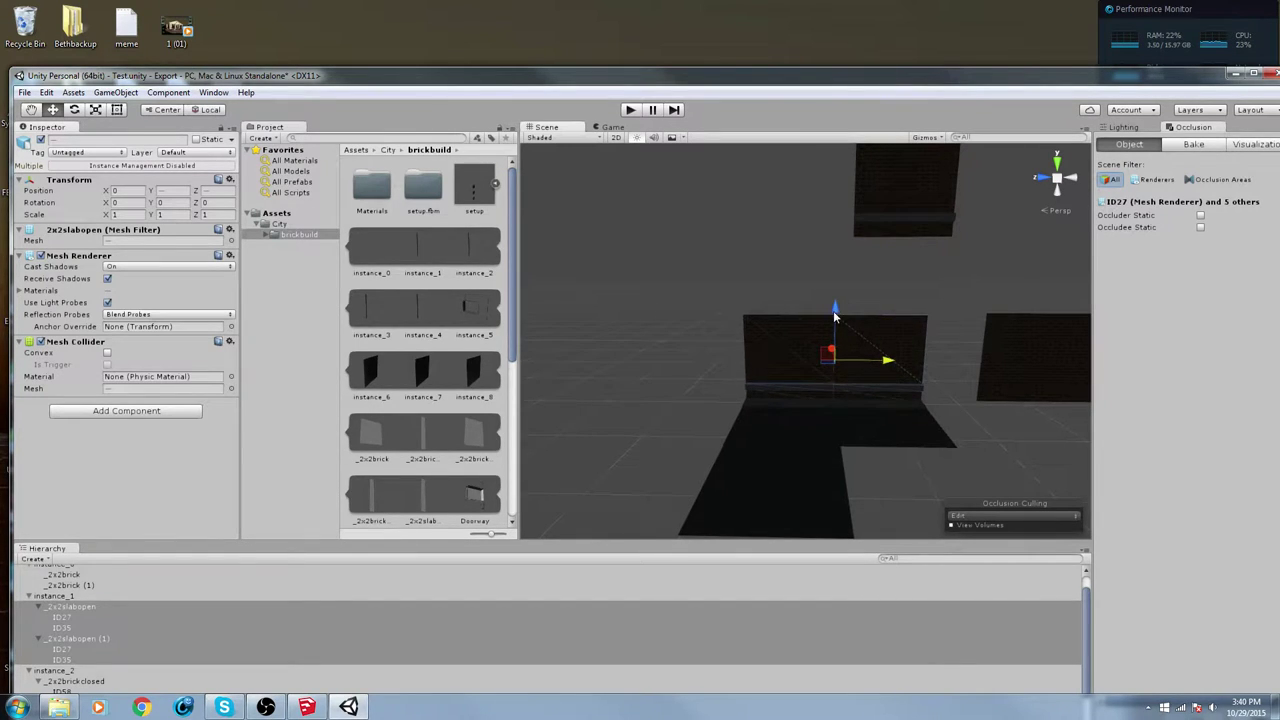
{"action": "mouse_move", "coordinate": [835, 315]}
{"action": "left_mouse_down"}
{"action": "mouse_move", "coordinate": [837, 299]}
{"action": "mouse_move", "coordinate": [838, 313]}
{"action": "left_mouse_up"}
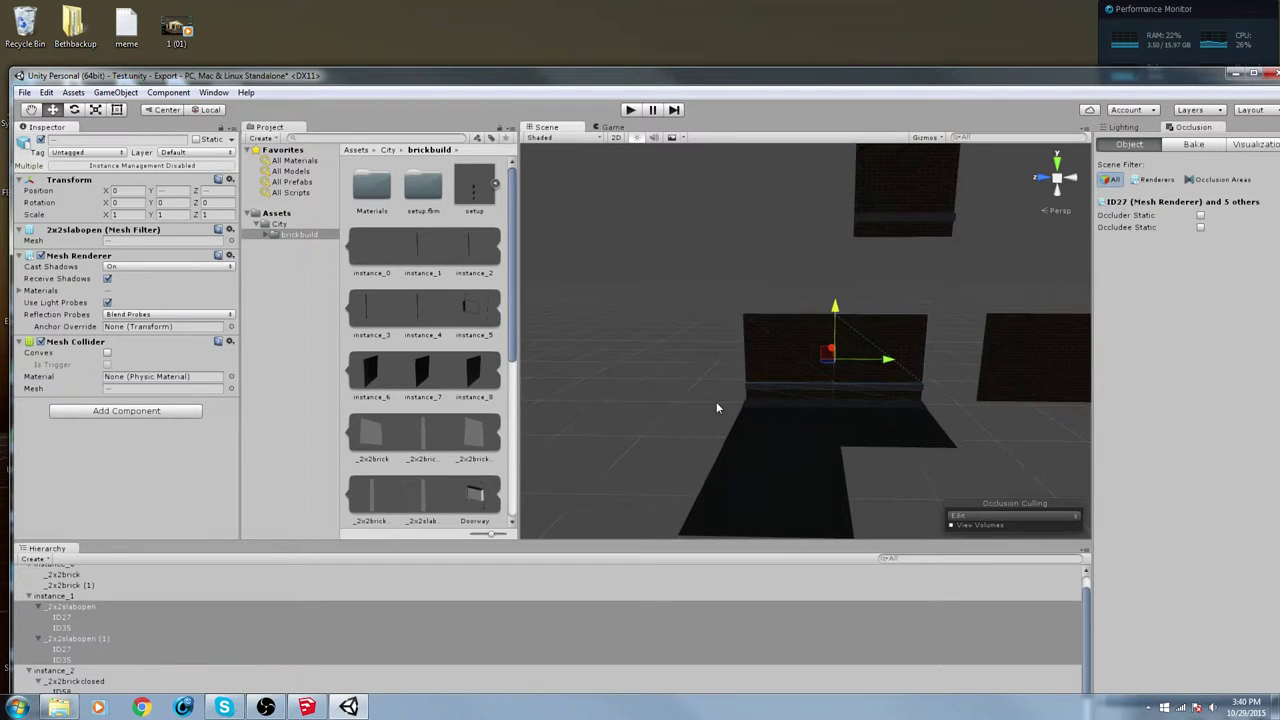
Move the _2x2brickright wall along Y to -19.02, past the assembled slab walls
{"action": "left_click_drag", "start_coordinate": [716, 407], "coordinate": [641, 365], "text": "alt"}
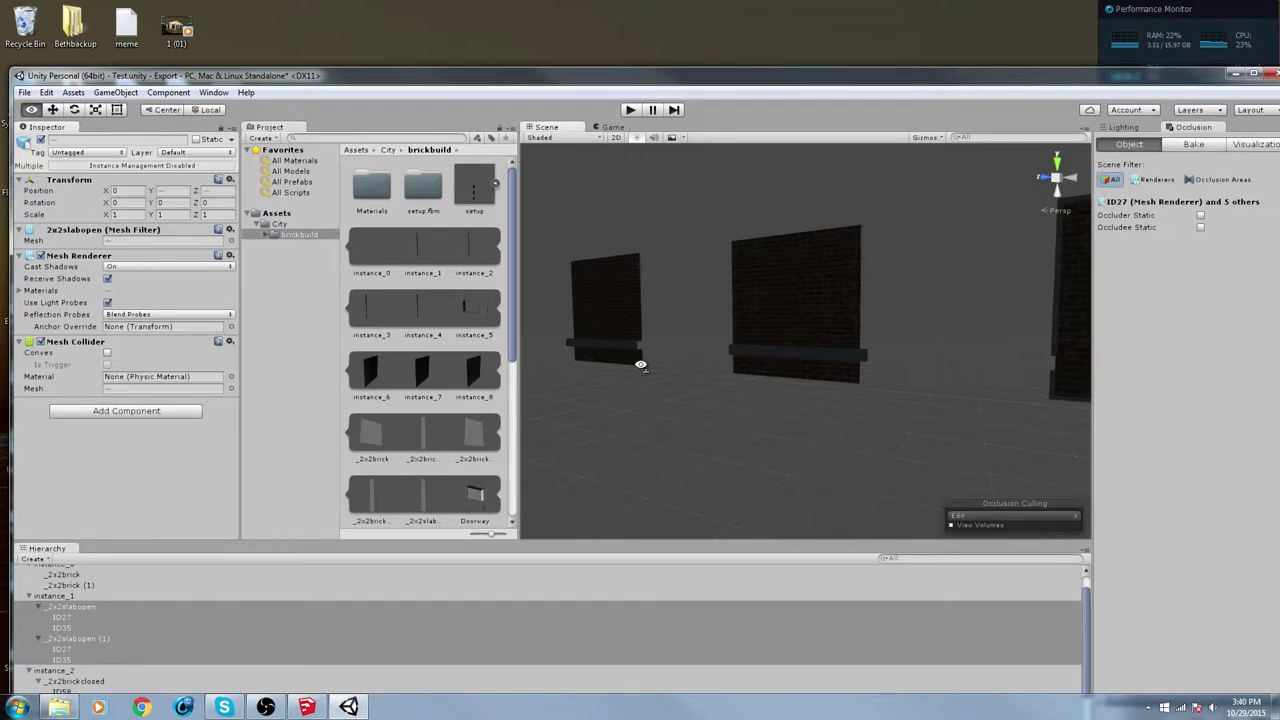
{"action": "left_click_drag", "start_coordinate": [641, 365], "coordinate": [817, 376], "text": "alt"}
{"action": "left_click", "coordinate": [753, 332]}
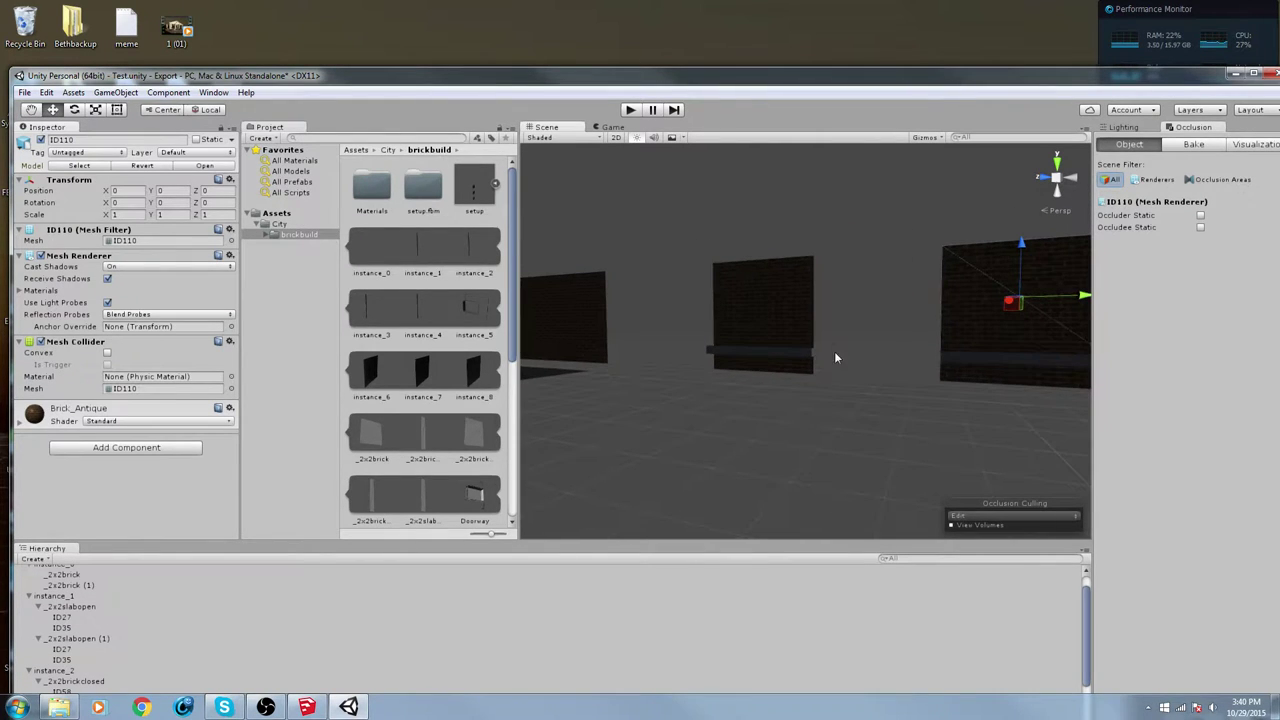
{"action": "left_click_drag", "start_coordinate": [912, 224], "coordinate": [1019, 404], "text": "alt"}
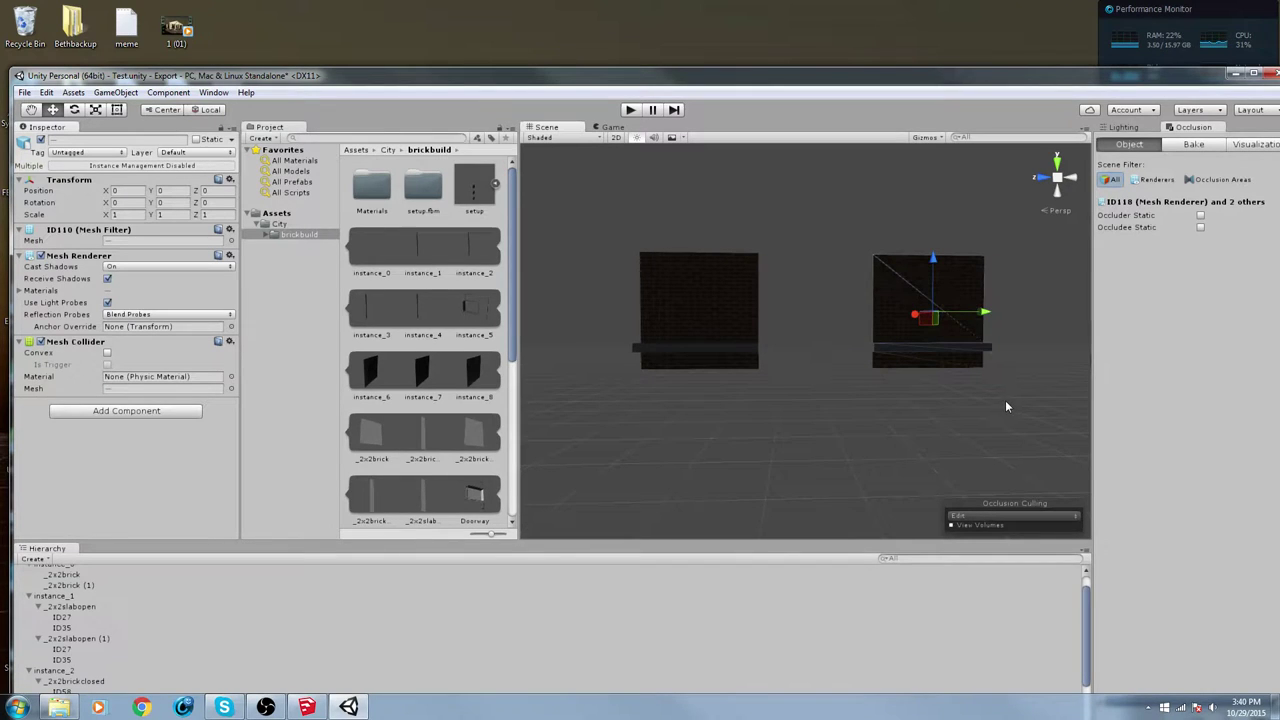
{"action": "left_click", "coordinate": [974, 325]}
{"action": "left_click_drag", "start_coordinate": [985, 312], "coordinate": [467, 332]}
{"action": "right_click_drag", "start_coordinate": [915, 335], "coordinate": [687, 341]}
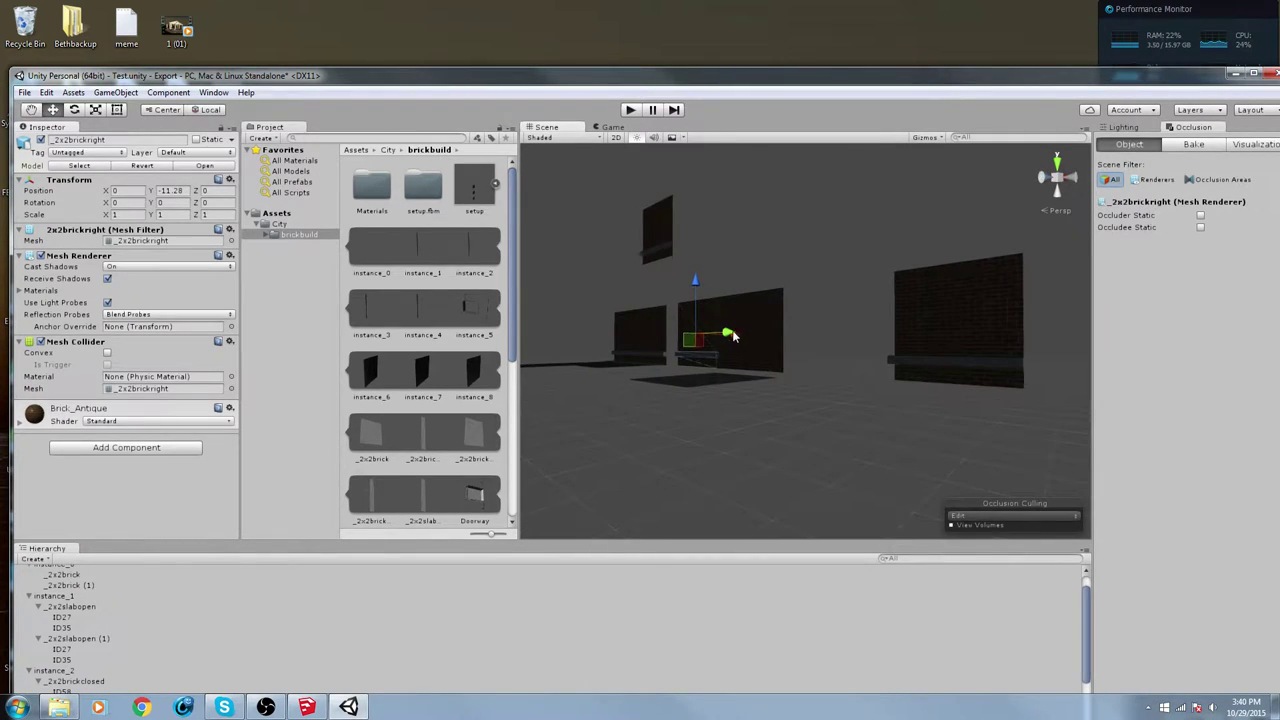
{"action": "left_click_drag", "start_coordinate": [733, 336], "coordinate": [586, 315]}
Try rotating the _2x2brickright wall freehand beside the assembled walls, and undo the rotation
{"action": "right_click_drag", "start_coordinate": [636, 350], "coordinate": [596, 330]}
{"action": "key", "text": "w"}
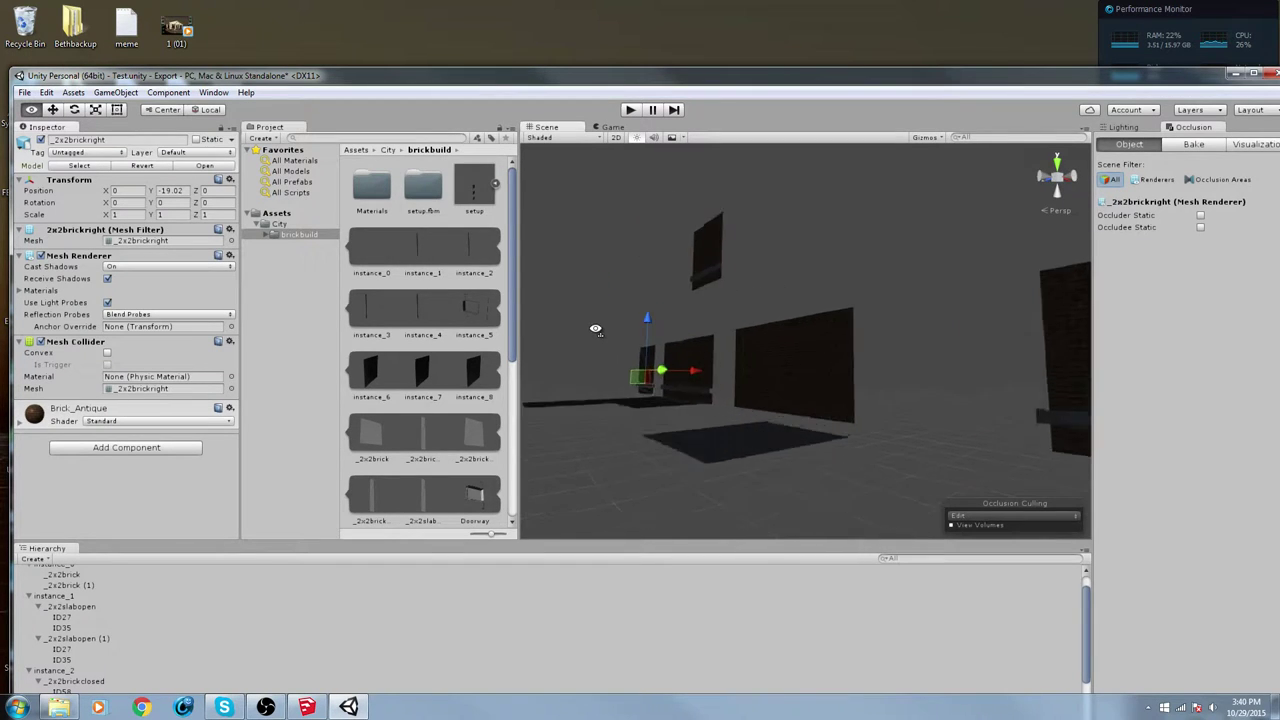
{"action": "left_click_drag", "start_coordinate": [595, 328], "coordinate": [567, 390], "text": "alt"}
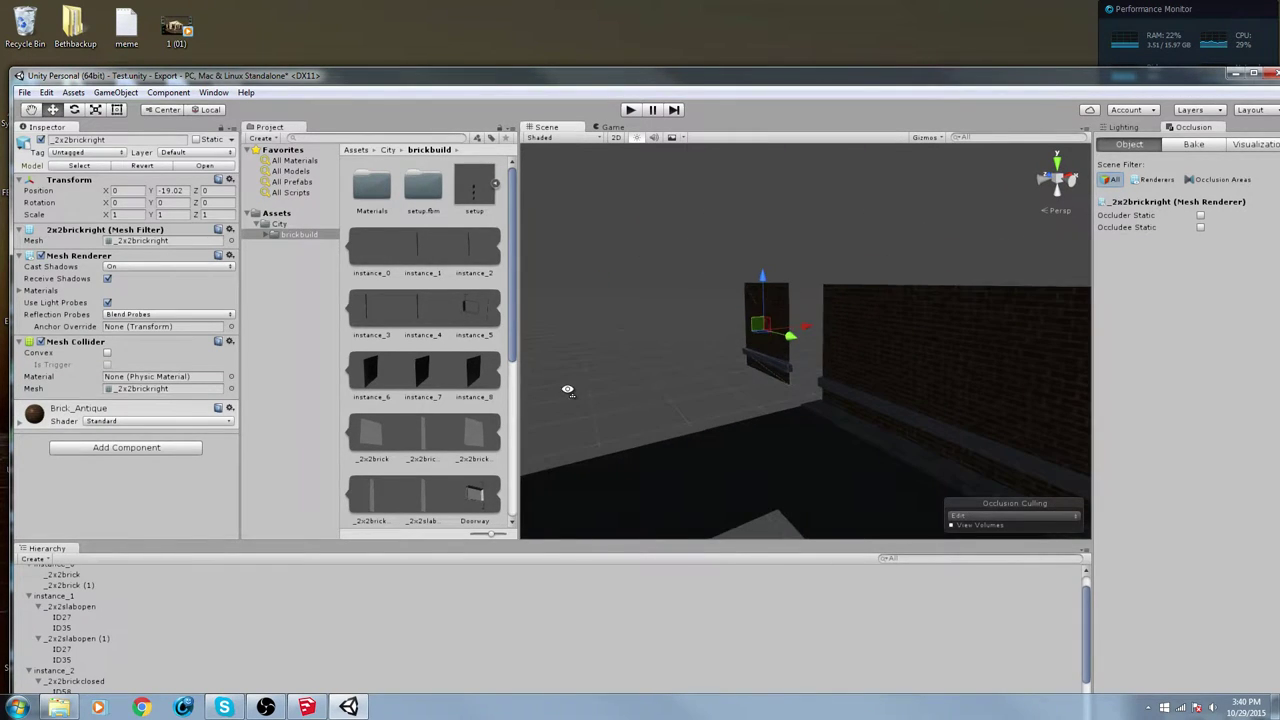
{"action": "key", "text": "e"}
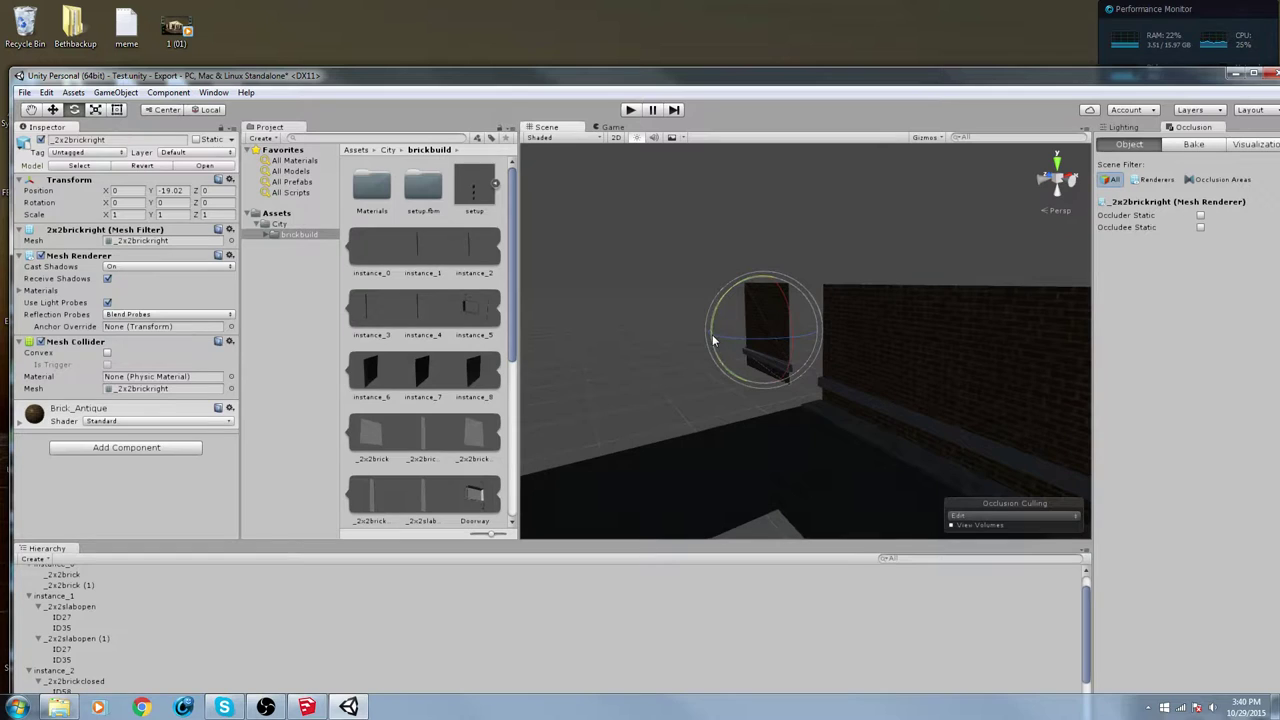
{"action": "left_click_drag", "start_coordinate": [717, 340], "coordinate": [862, 322]}
{"action": "key", "text": "ctrl+z"}
Rotate the _2x2brickright wall freehand to about -47.6° around Z, try appending 90, 180, 45 and 270 as Z rotation, and clear the value
{"action": "left_click_drag", "start_coordinate": [736, 340], "coordinate": [550, 327]}
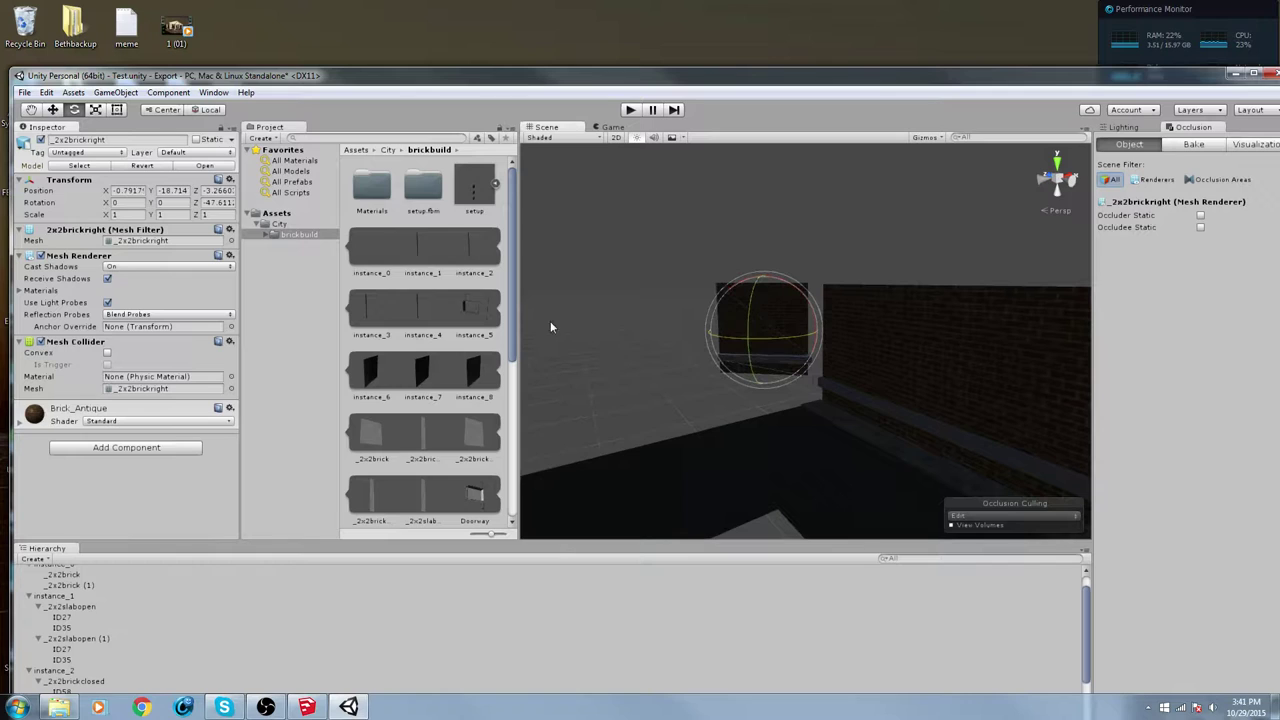
{"action": "left_click", "coordinate": [218, 202]}
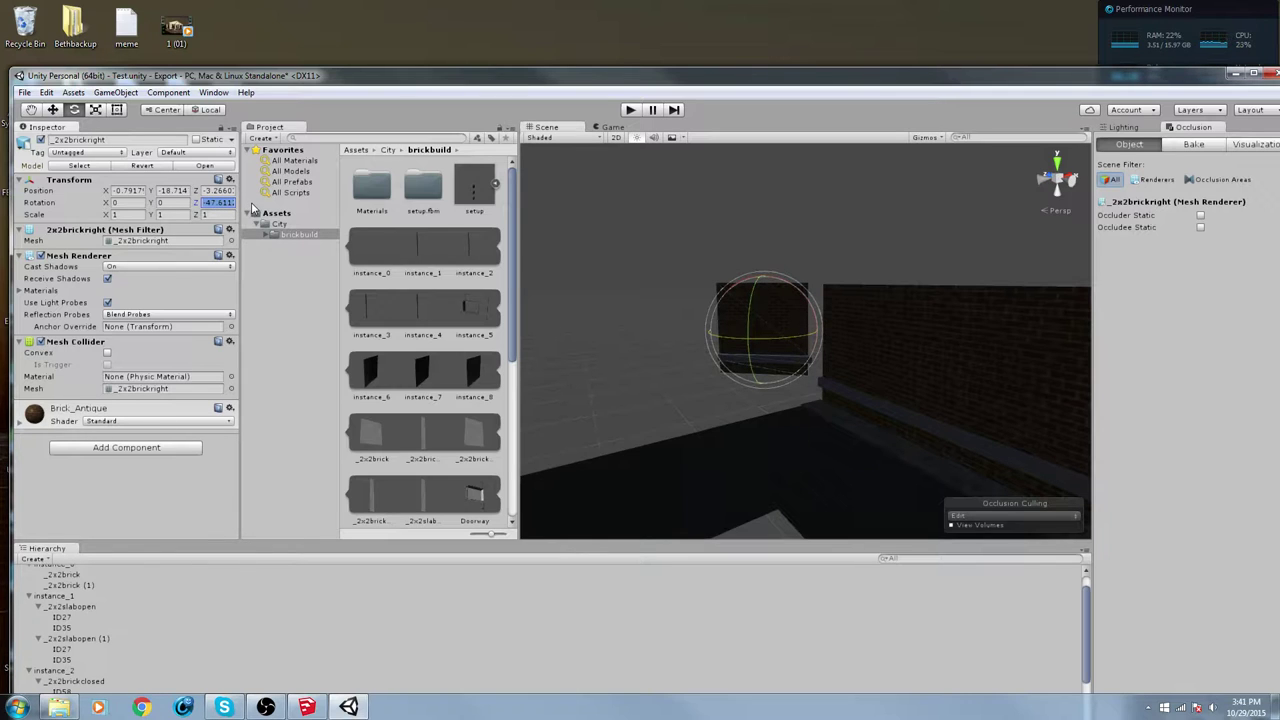
{"action": "type", "text": "90"}
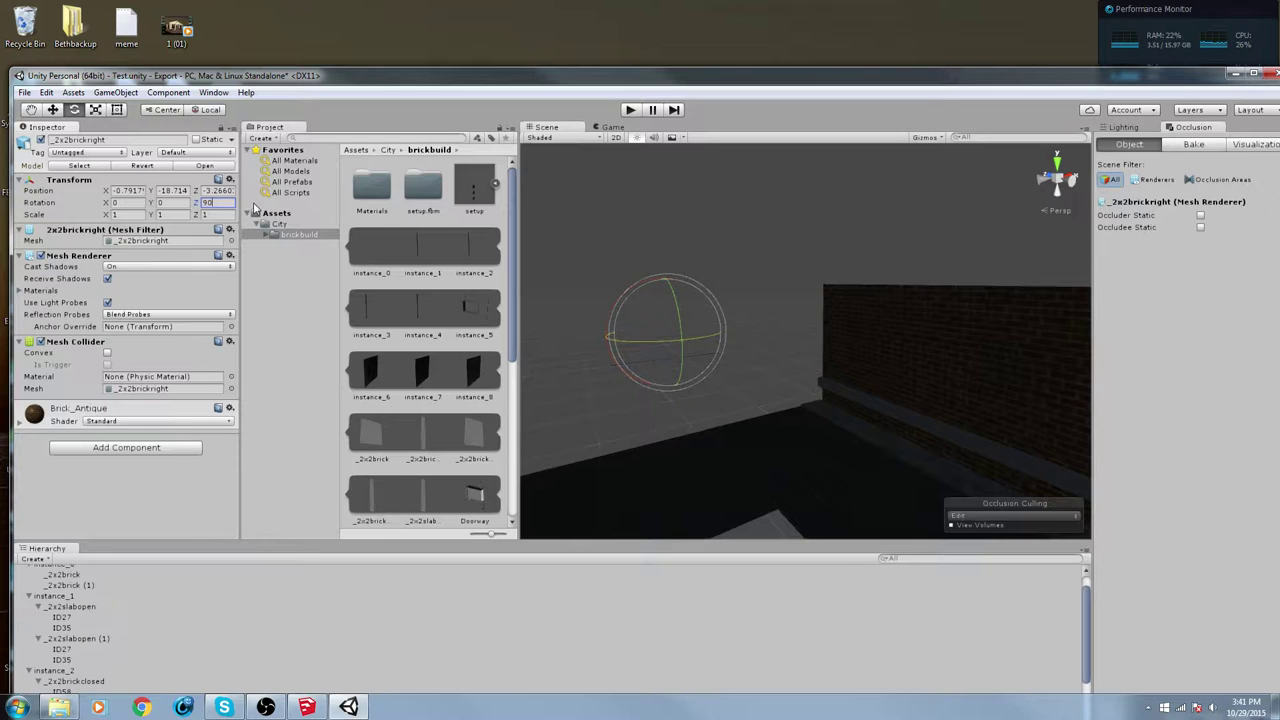
{"action": "type", "text": "180"}
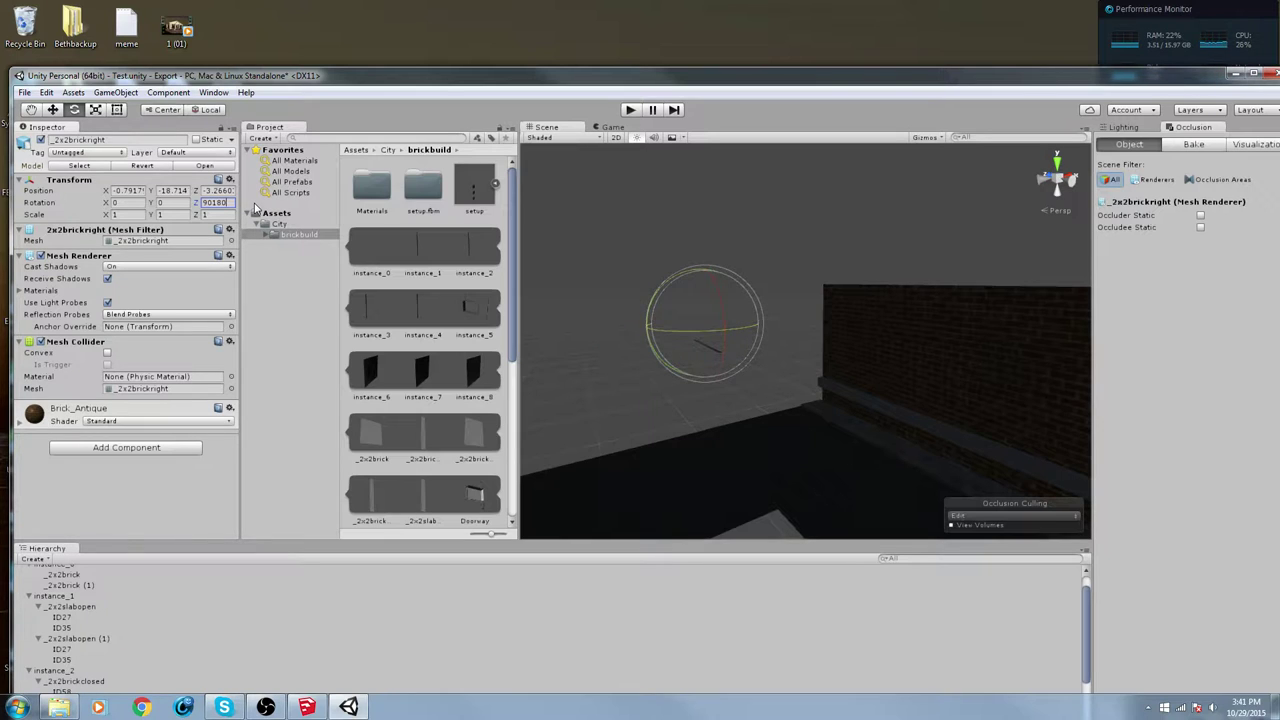
{"action": "type", "text": "45"}
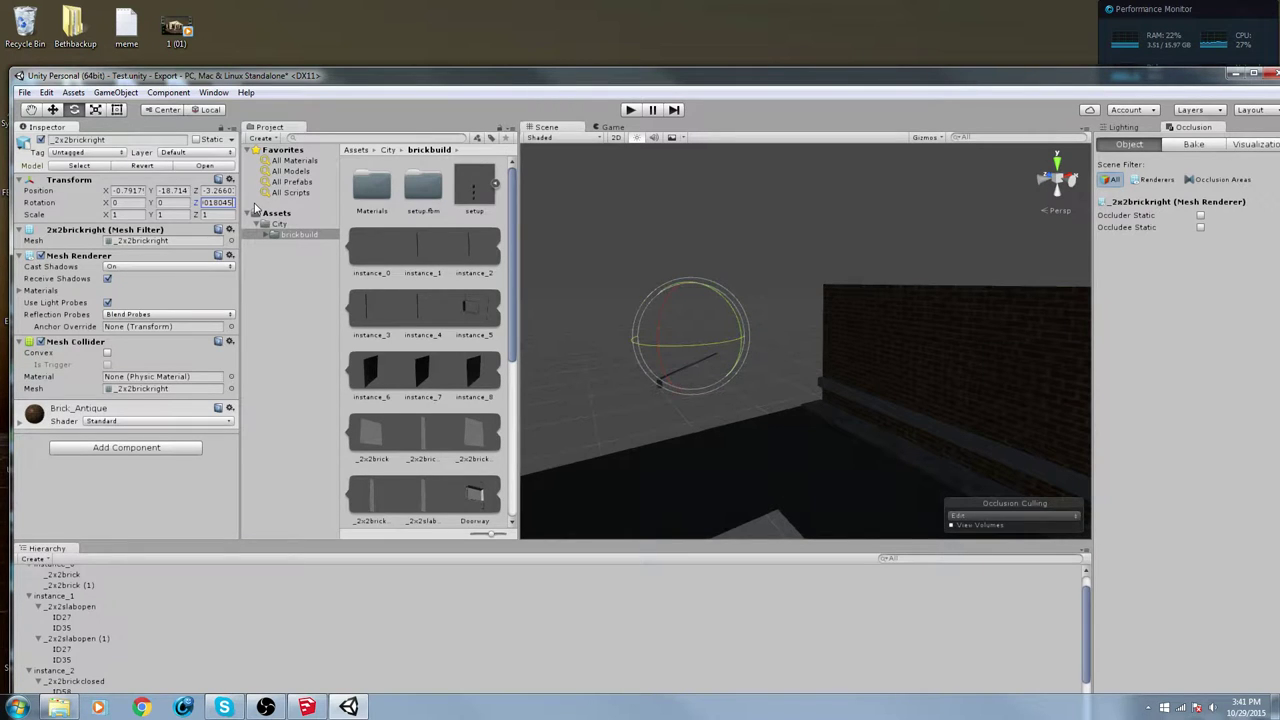
{"action": "type", "text": "270"}
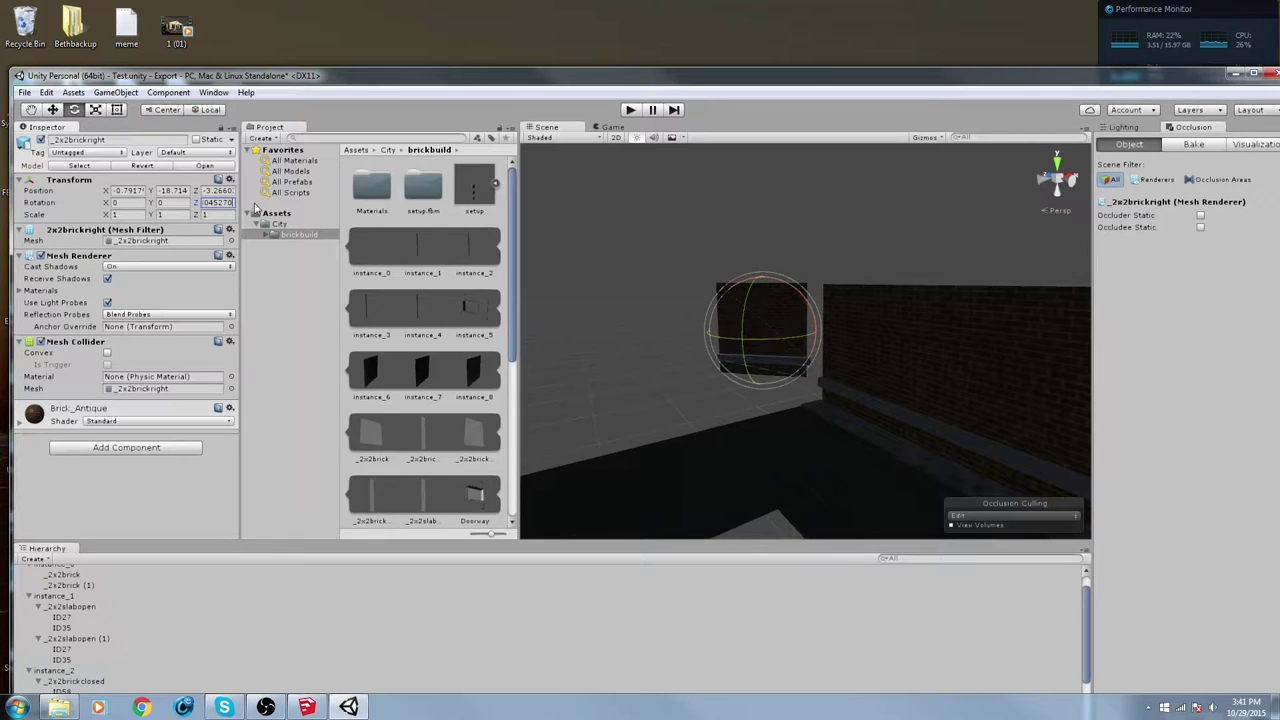
{"action": "key", "text": "BackSpace"}
{"action": "key", "text": "BackSpace"}
{"action": "key", "text": "BackSpace"}
{"action": "key", "text": "BackSpace"}
{"action": "key", "text": "BackSpace"}
{"action": "key", "text": "BackSpace"}
{"action": "key", "text": "BackSpace"}
{"action": "key", "text": "BackSpace"}
{"action": "key", "text": "BackSpace"}
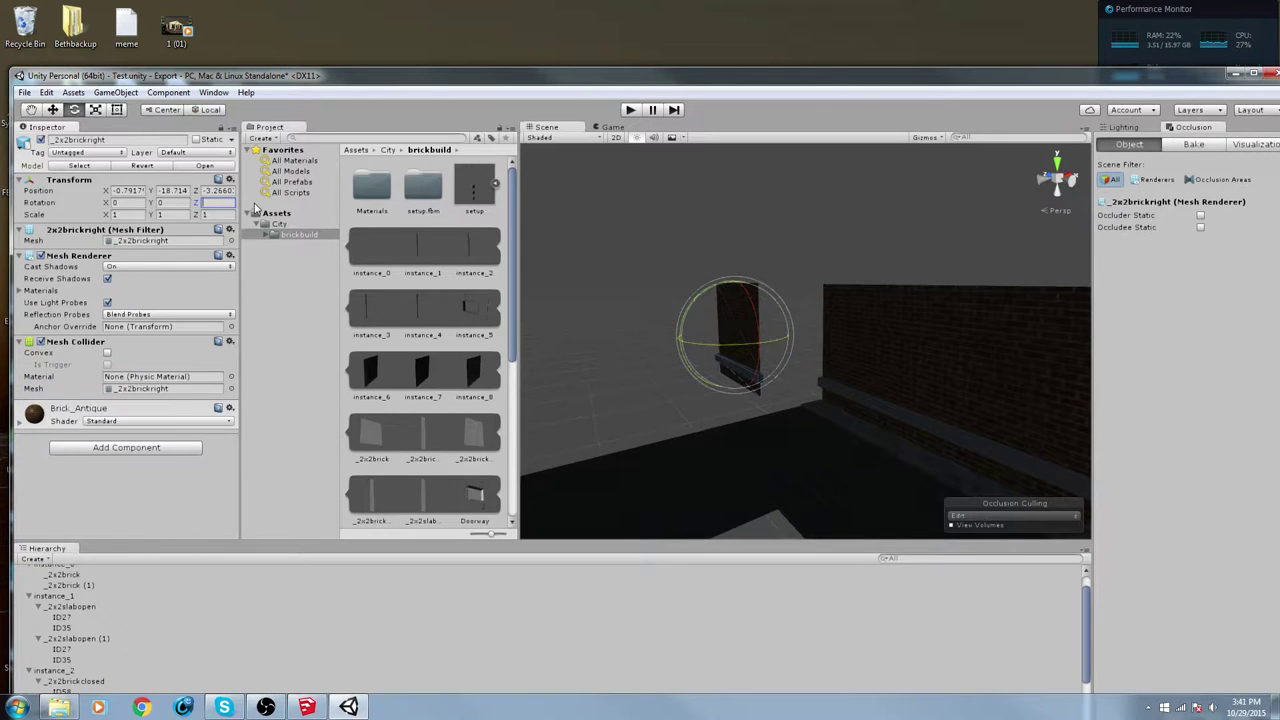
Try Z rotation entries of 90 and 45 on the _2x2brickright wall, and clear them
{"action": "type", "text": "90"}
{"action": "key", "text": "BackSpace"}
{"action": "key", "text": "BackSpace"}
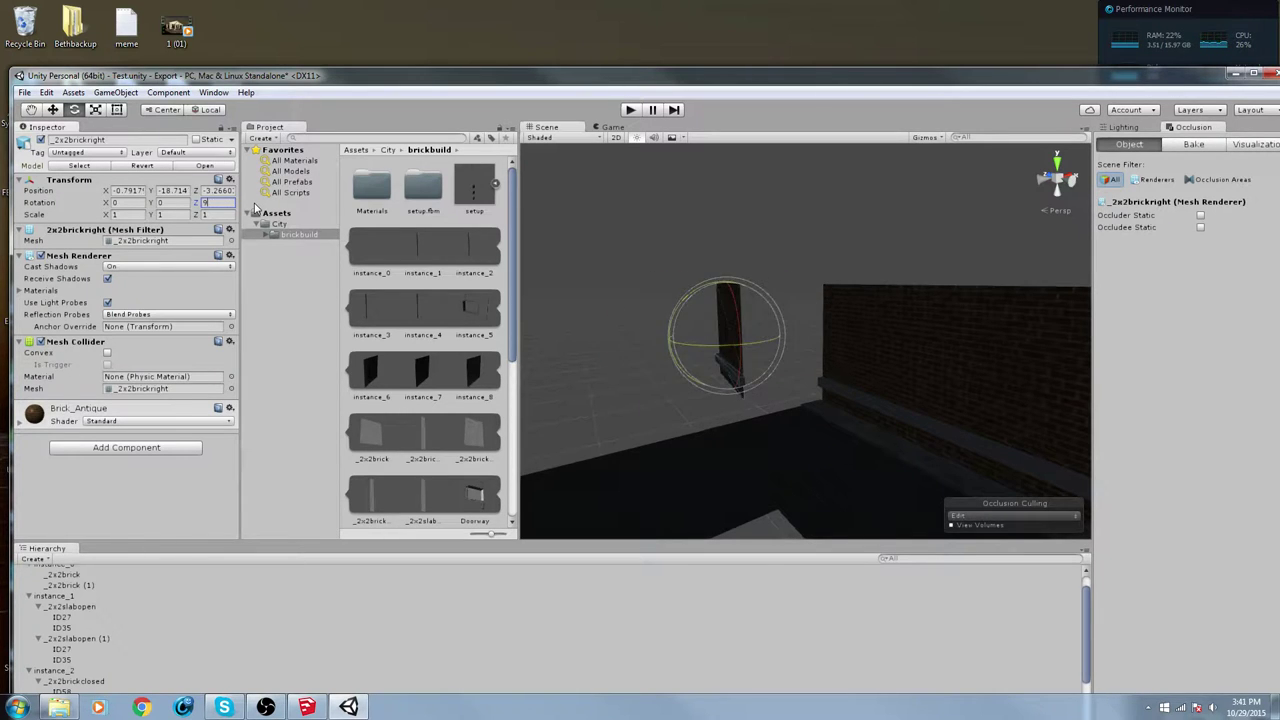
{"action": "type", "text": "45"}
{"action": "key", "text": "BackSpace"}
{"action": "key", "text": "BackSpace"}
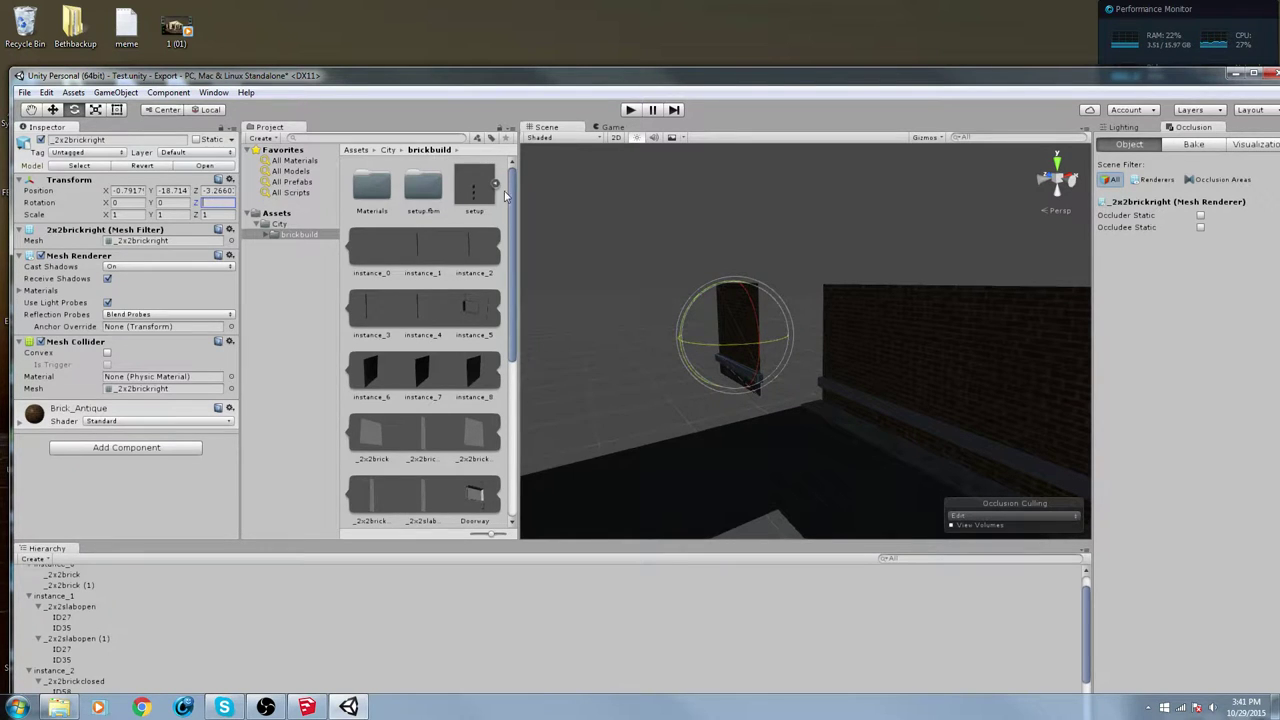
Turn the _2x2brickright wall roughly perpendicular to the slab walls and set its Z rotation to exactly -90
{"action": "left_click_drag", "start_coordinate": [689, 349], "coordinate": [651, 311]}
{"action": "left_click", "coordinate": [215, 202]}
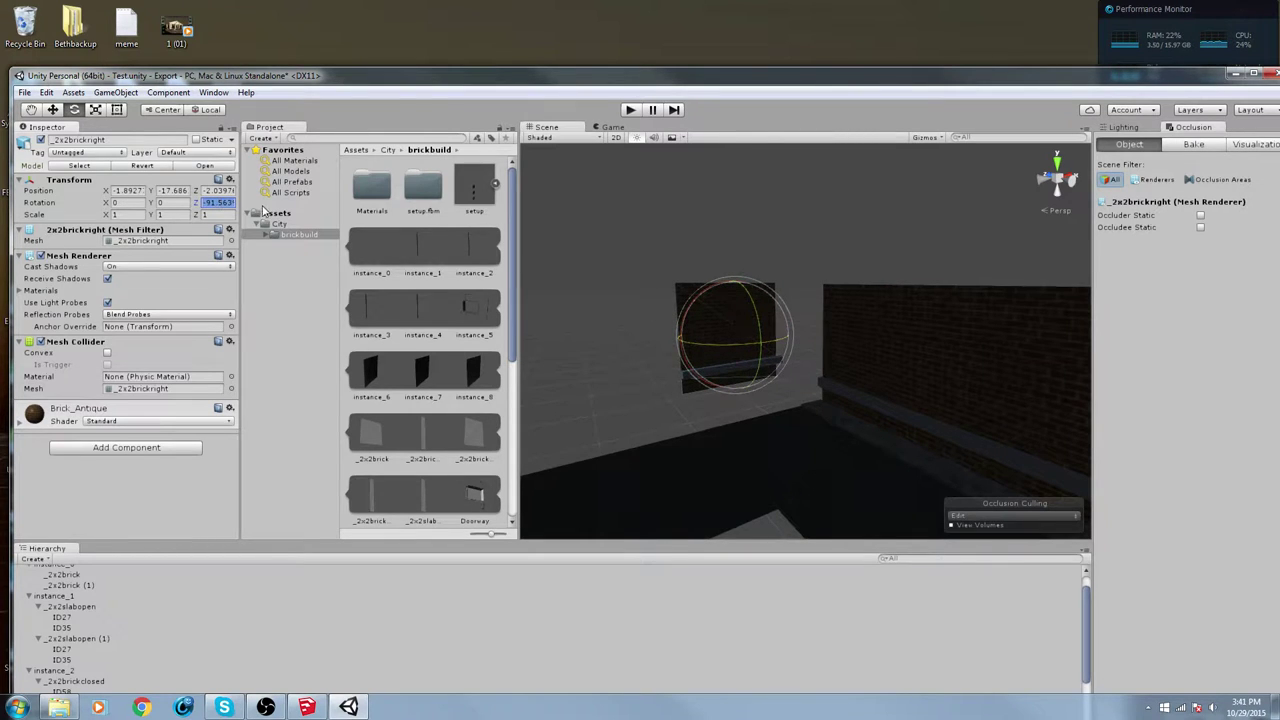
{"action": "key", "text": "BackSpace"}
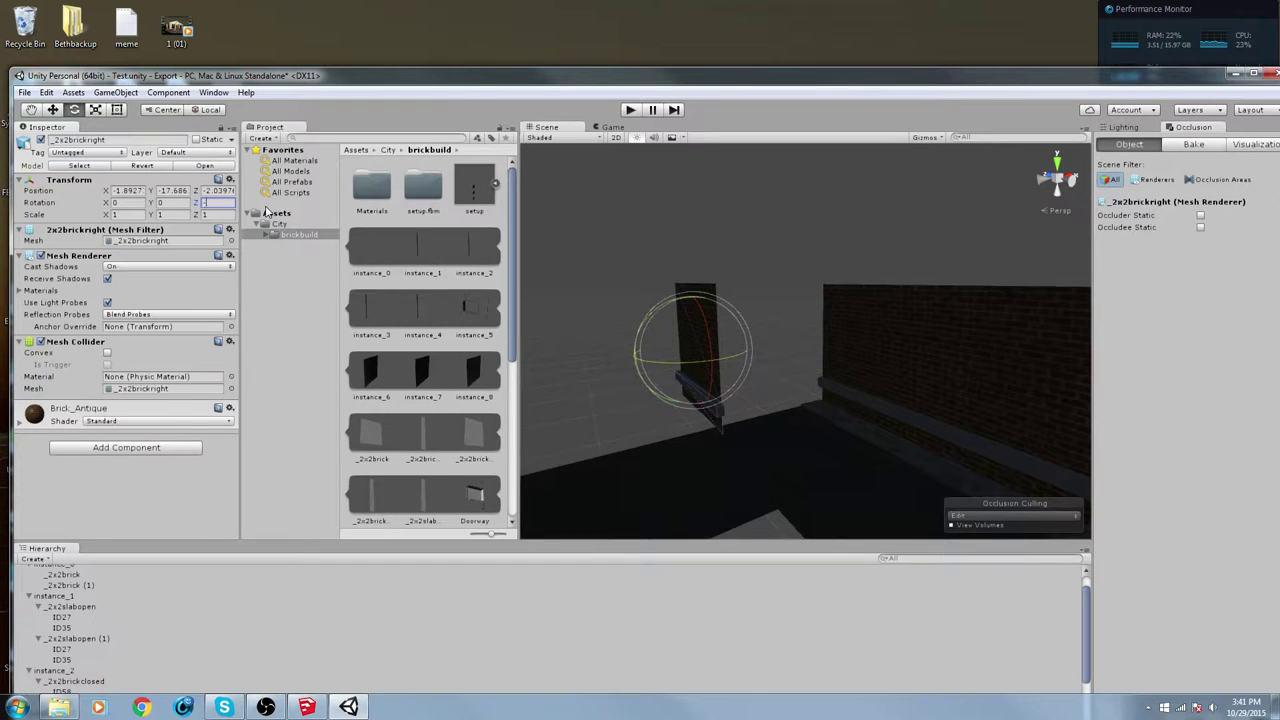
{"action": "type", "text": "-90"}
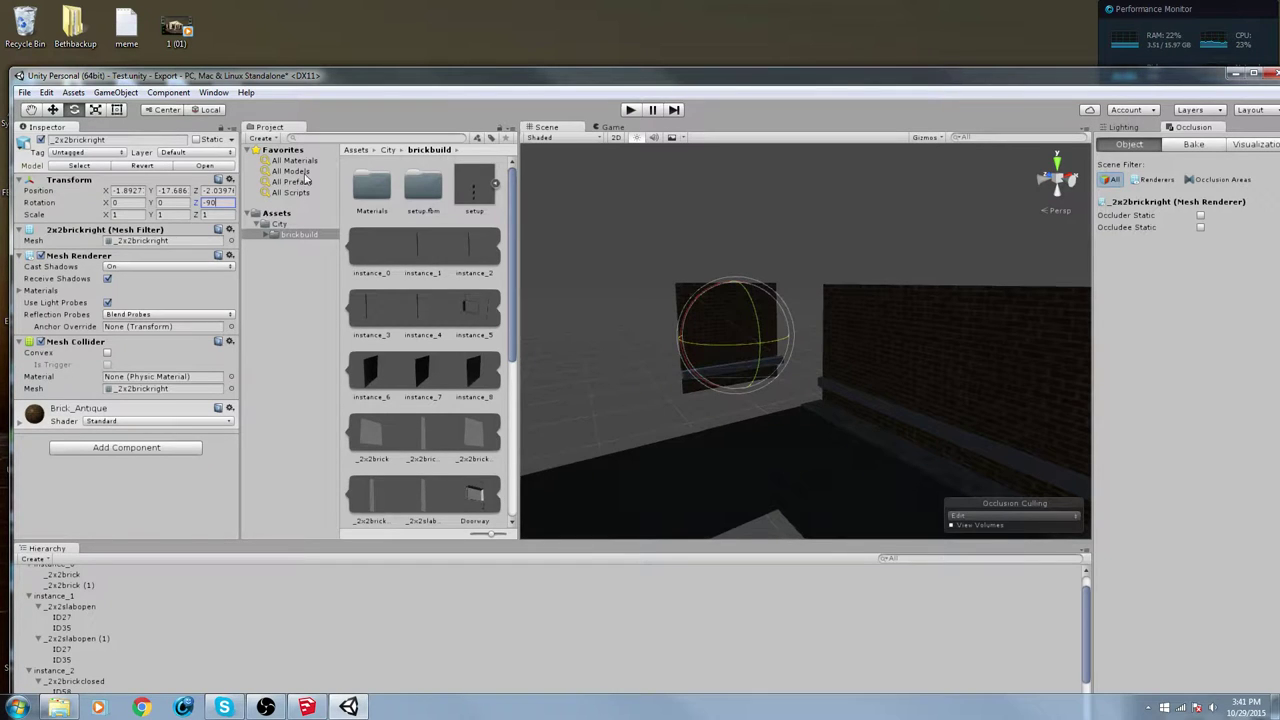
Select the _2x2brickright wall with its trim and move it against the end of the slab walls to form a corner
{"action": "left_click", "coordinate": [697, 223]}
{"action": "left_click_drag", "start_coordinate": [644, 252], "coordinate": [793, 400]}
{"action": "key", "text": "w"}
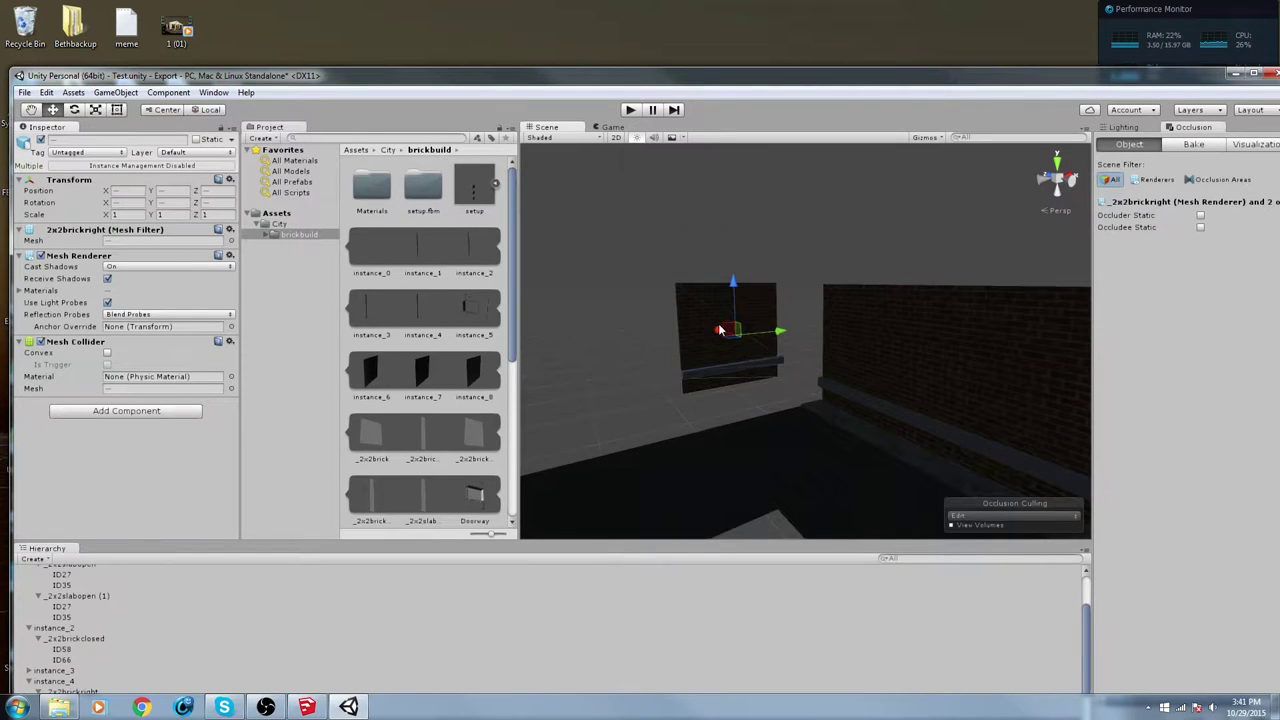
{"action": "left_click_drag", "start_coordinate": [719, 330], "coordinate": [743, 351]}
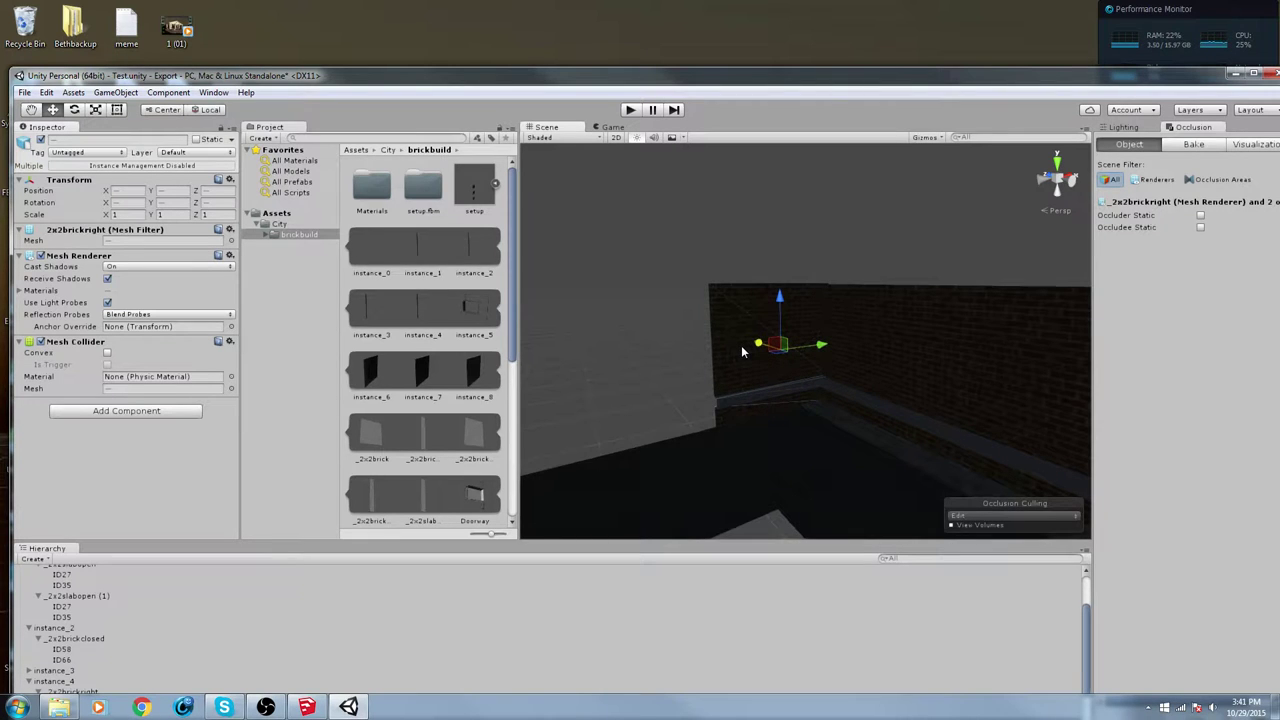
{"action": "mouse_move", "coordinate": [822, 345]}
{"action": "left_mouse_down"}
{"action": "mouse_move", "coordinate": [794, 348]}
{"action": "mouse_move", "coordinate": [817, 345]}
{"action": "left_mouse_up"}
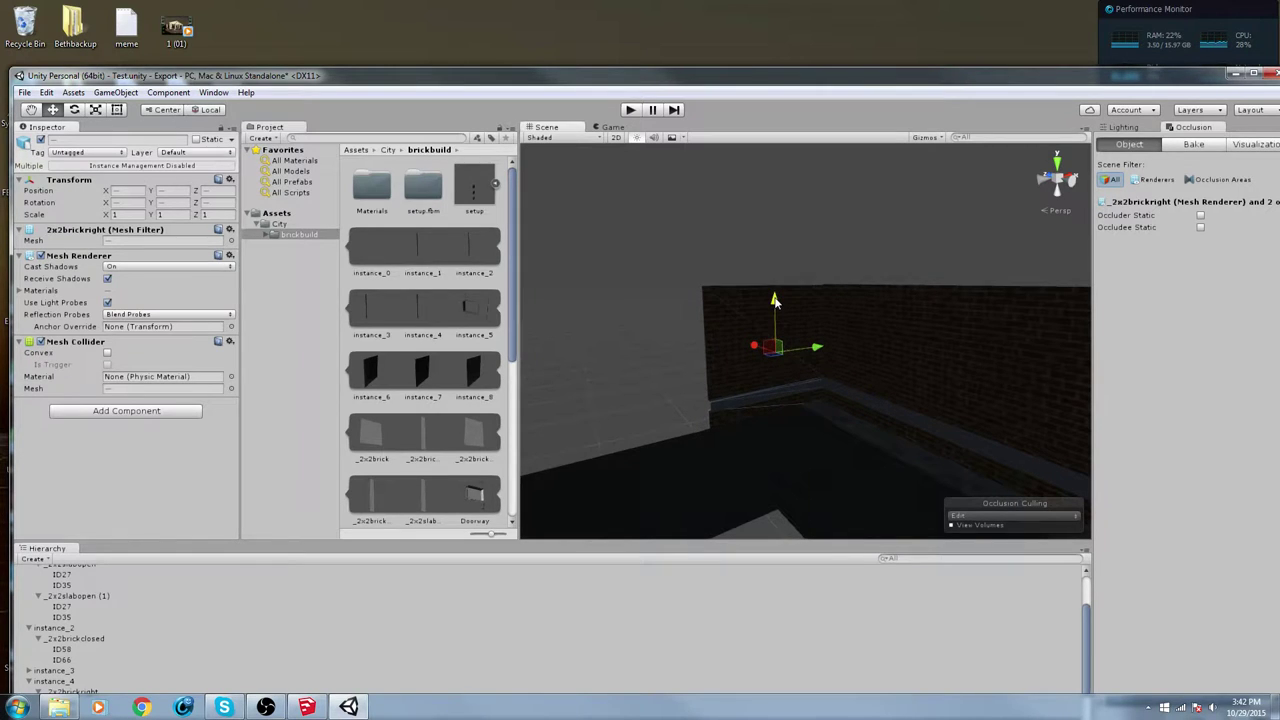
Select both _2x2brick walls and stack them on top of the assembled slab walls
{"action": "left_click", "coordinate": [649, 259]}
{"action": "right_click_drag", "start_coordinate": [663, 386], "coordinate": [850, 352]}
{"action": "key", "text": "w"}
{"action": "left_click", "coordinate": [847, 360]}
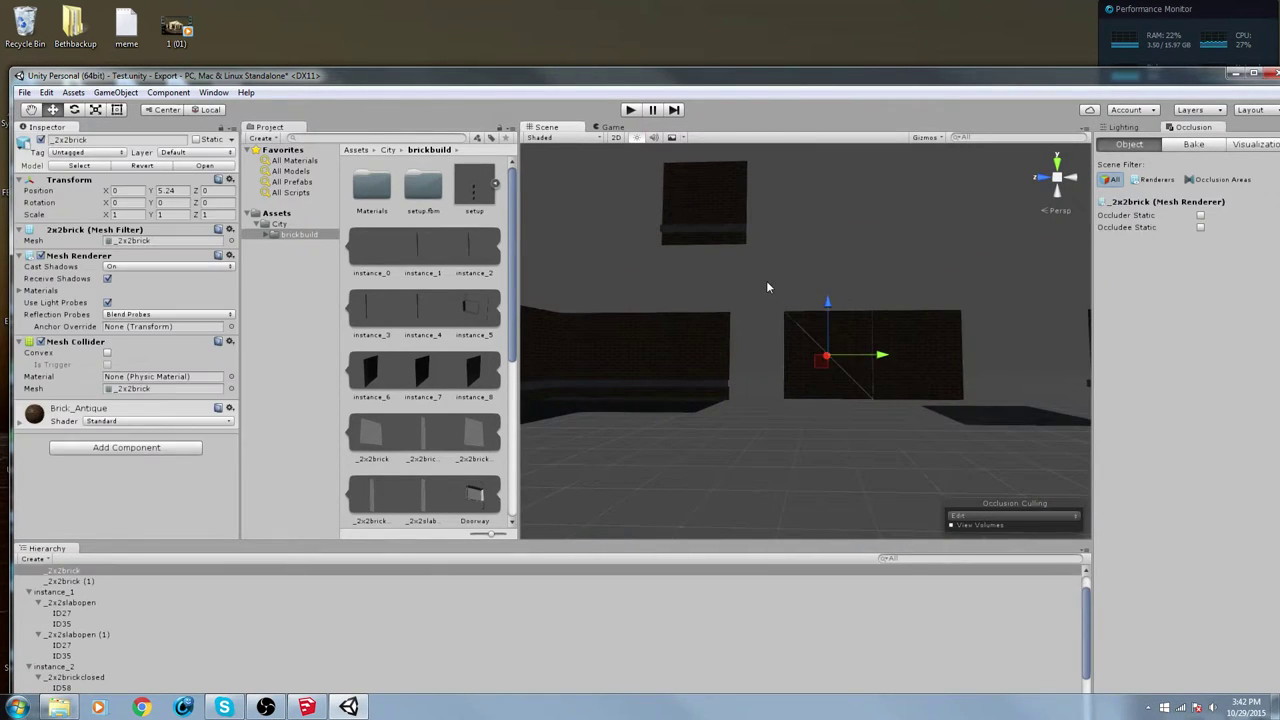
{"action": "left_click_drag", "start_coordinate": [766, 287], "coordinate": [983, 402]}
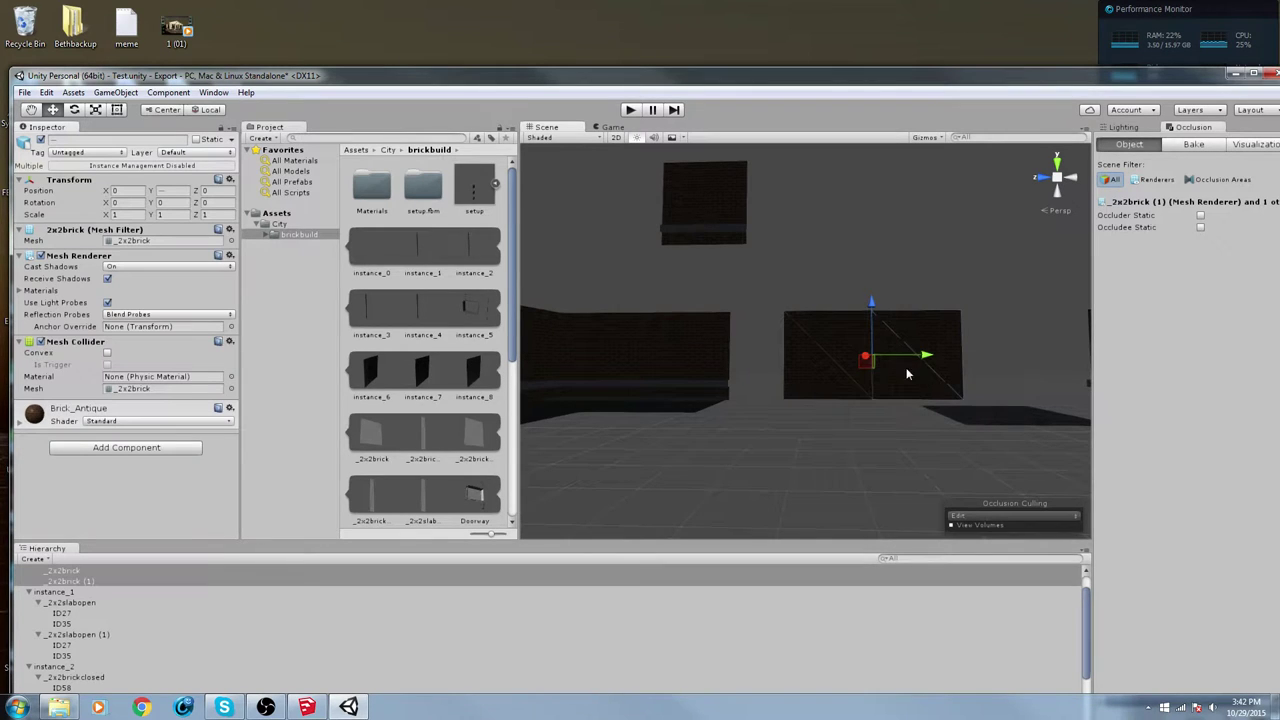
{"action": "left_click_drag", "start_coordinate": [875, 320], "coordinate": [704, 272]}
{"action": "right_click_drag", "start_coordinate": [760, 345], "coordinate": [953, 412]}
{"action": "key", "text": "w"}
{"action": "left_click_drag", "start_coordinate": [826, 331], "coordinate": [815, 325]}
{"action": "left_click", "coordinate": [938, 374]}
Select the _2x2brickright (1) wall and set its Z rotation to 90
{"action": "right_click_drag", "start_coordinate": [938, 374], "coordinate": [743, 320]}
{"action": "left_click_drag", "start_coordinate": [725, 271], "coordinate": [893, 428]}
{"action": "left_click", "coordinate": [837, 401]}
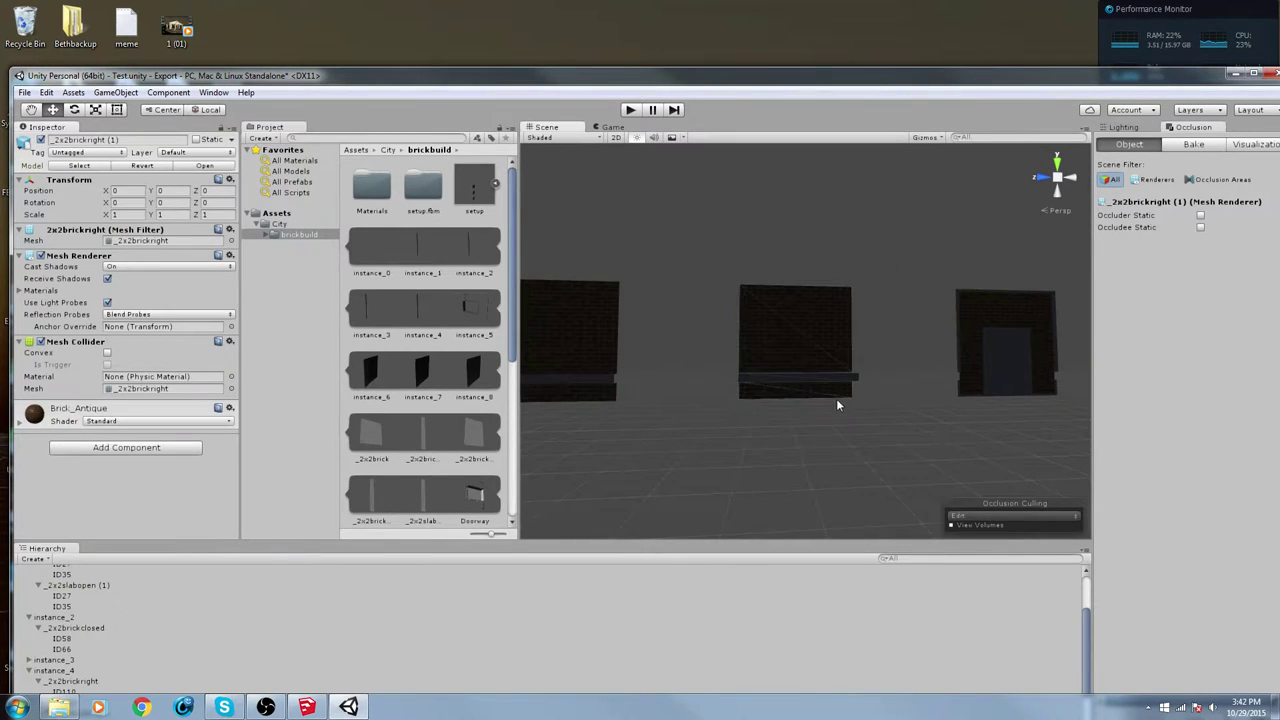
{"action": "left_click", "coordinate": [218, 203]}
{"action": "type", "text": "90"}
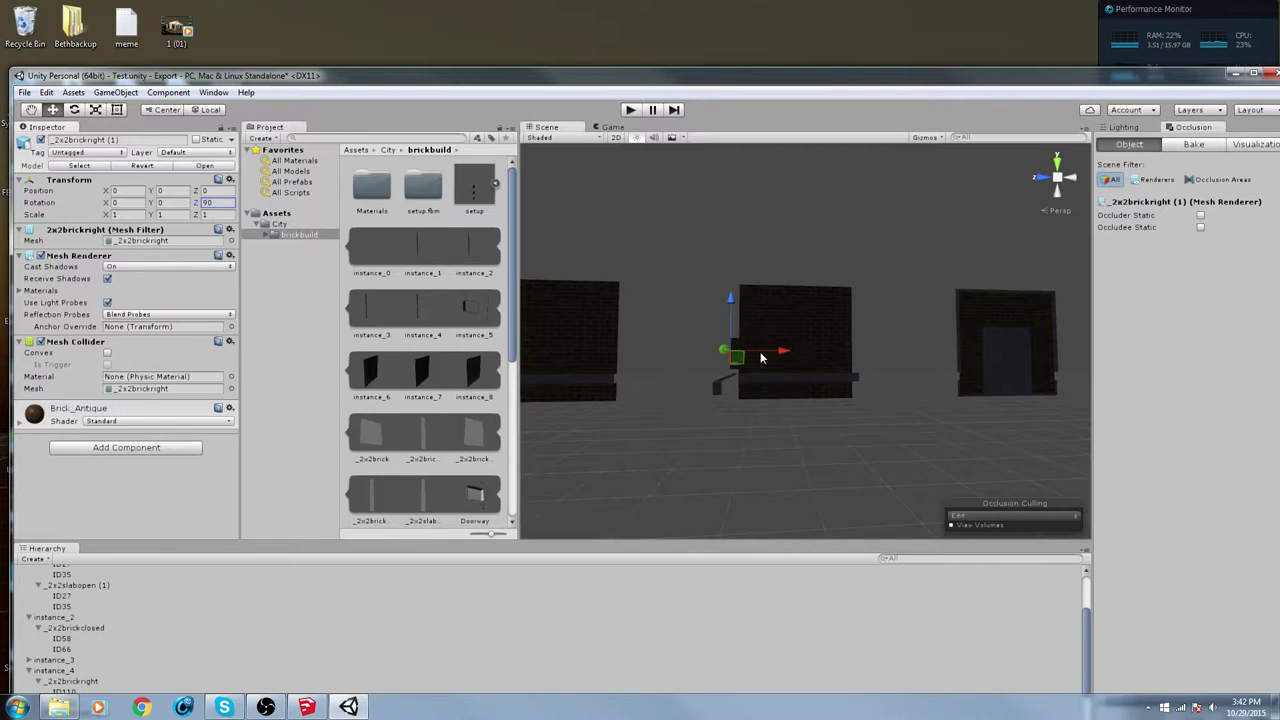
Inspect how the rotated _2x2brickright (1) wall and its trim meet the adjoining wall
{"action": "middle_click_drag", "start_coordinate": [692, 350], "coordinate": [707, 397]}
{"action": "left_click_drag", "start_coordinate": [790, 450], "coordinate": [751, 434], "text": "alt"}
{"action": "left_click", "coordinate": [745, 433]}
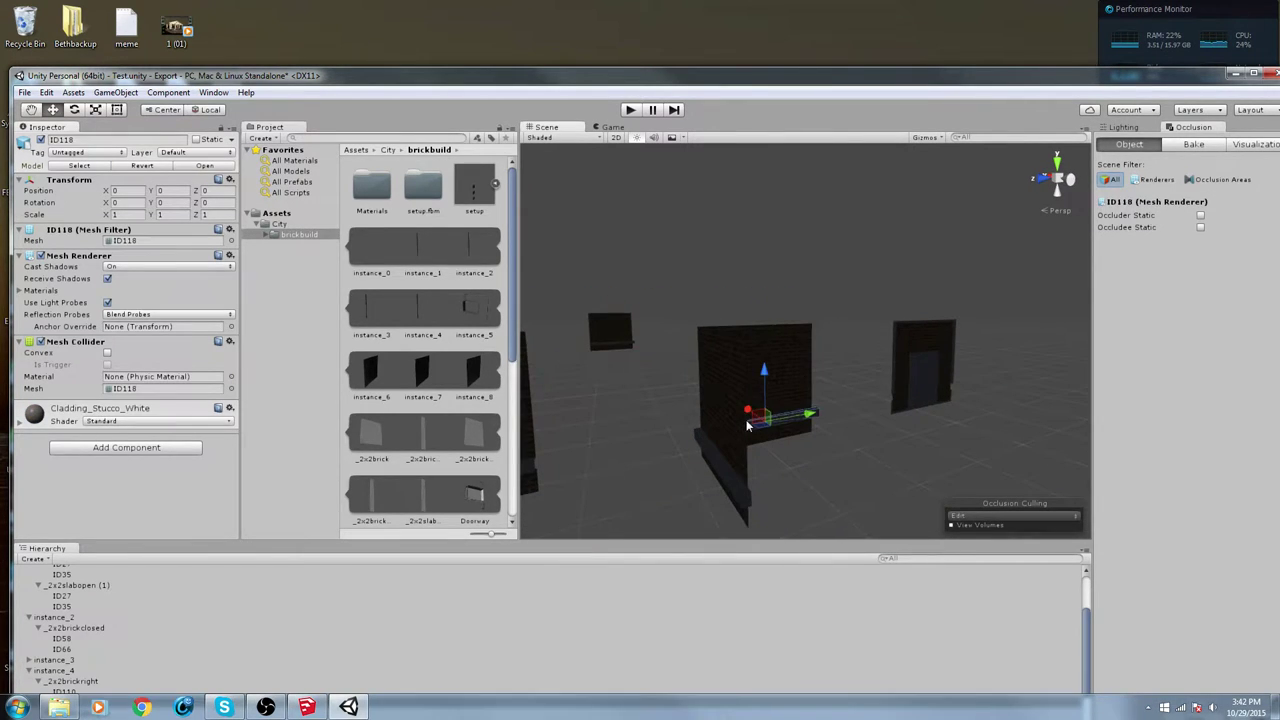
{"action": "middle_click_drag", "start_coordinate": [731, 438], "coordinate": [652, 420]}
{"action": "left_click_drag", "start_coordinate": [662, 345], "coordinate": [620, 375], "text": "alt"}
{"action": "left_click_drag", "start_coordinate": [867, 360], "coordinate": [714, 363], "text": "alt"}
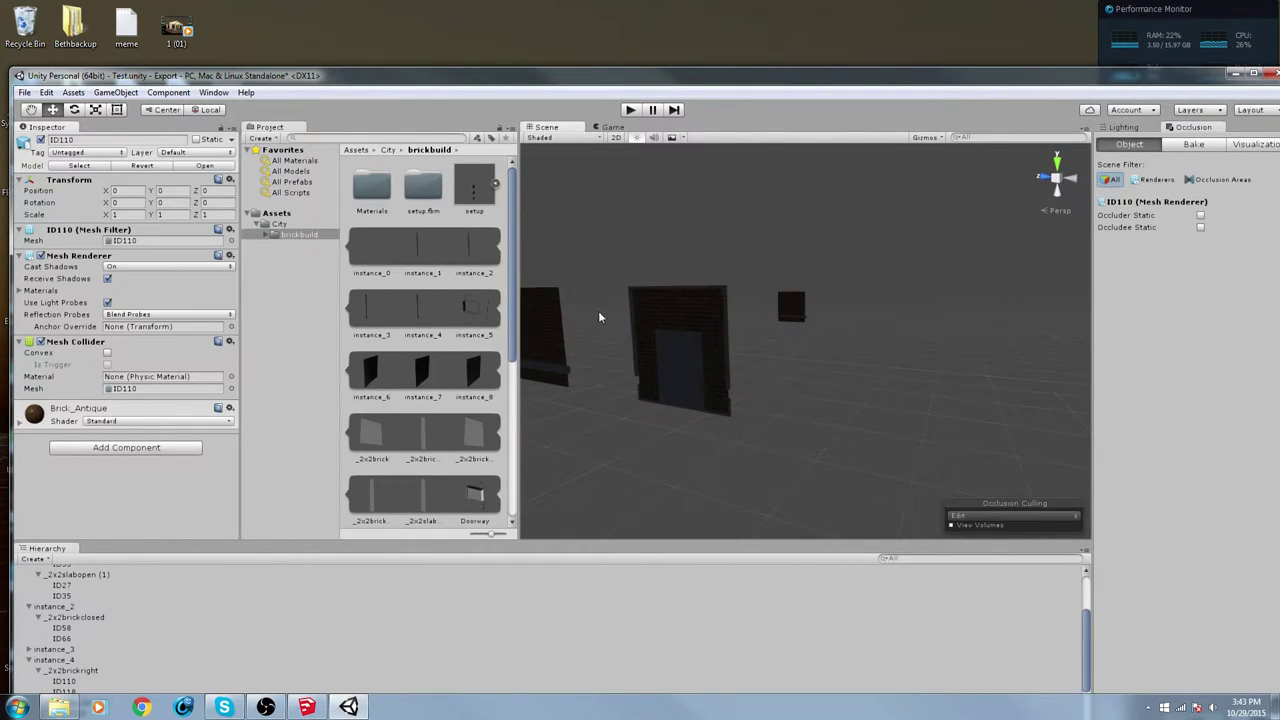
{"action": "left_click_drag", "start_coordinate": [600, 314], "coordinate": [881, 349], "text": "alt"}
Enlarge the scene view and examine the spare brick walls and the doorway from several sides, selecting individual pieces
{"action": "key", "text": "shift+space"}
{"action": "left_click_drag", "start_coordinate": [834, 389], "coordinate": [806, 514], "text": "alt"}
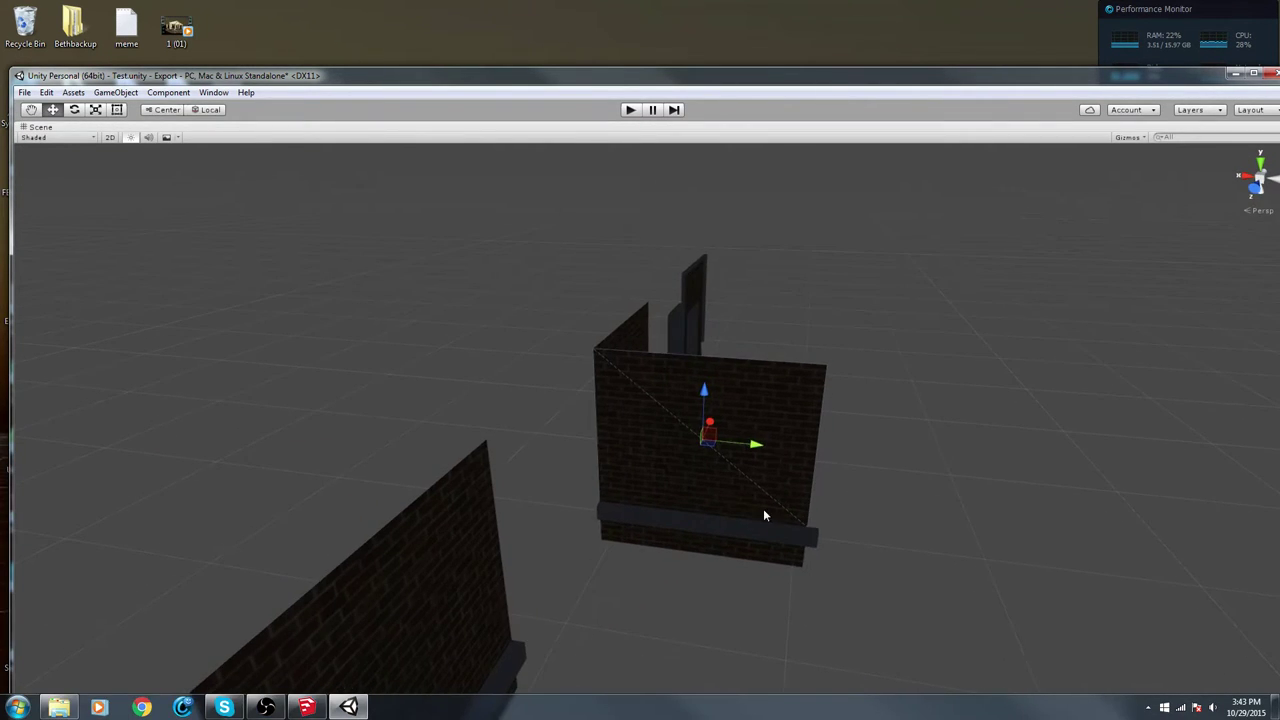
{"action": "middle_click_drag", "start_coordinate": [764, 510], "coordinate": [789, 490]}
{"action": "key", "text": "s"}
{"action": "right_click_drag", "start_coordinate": [851, 539], "coordinate": [886, 506]}
{"action": "key", "text": "w"}
{"action": "left_click_drag", "start_coordinate": [851, 330], "coordinate": [567, 576]}
{"action": "left_click_drag", "start_coordinate": [913, 441], "coordinate": [520, 406], "text": "alt"}
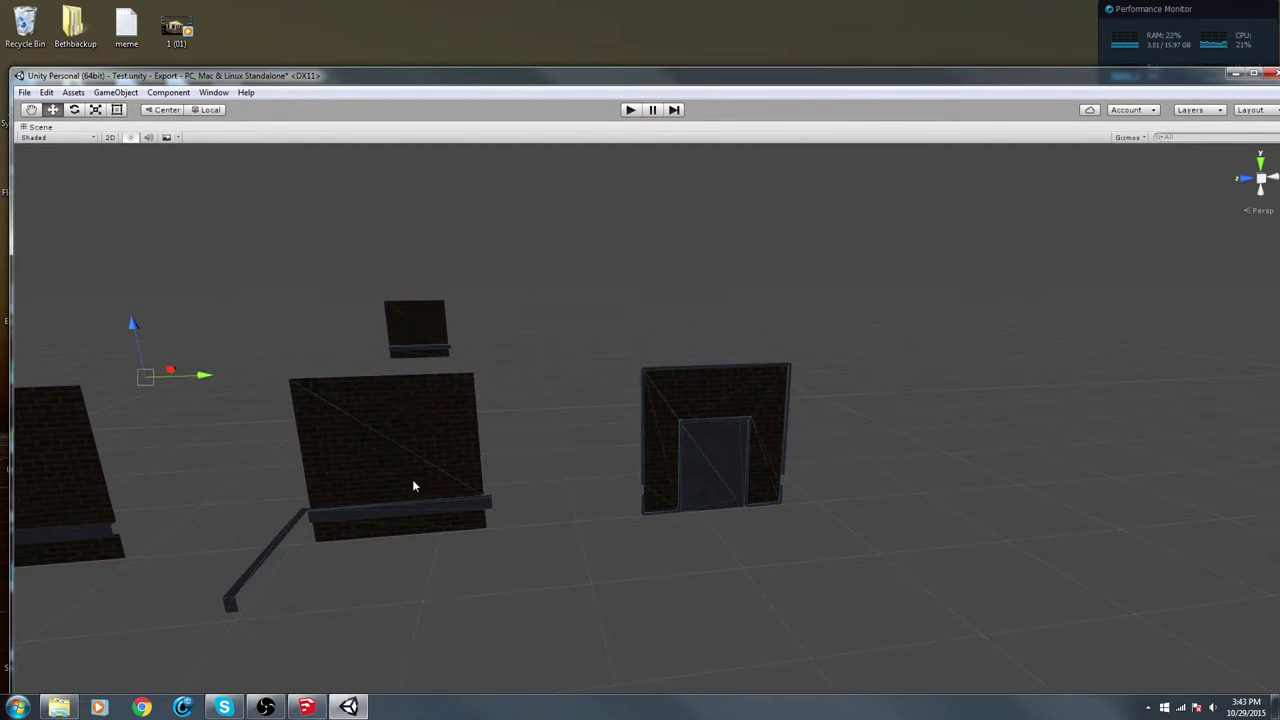
{"action": "left_click", "coordinate": [412, 505]}
{"action": "left_click", "coordinate": [686, 410]}
{"action": "middle_click_drag", "start_coordinate": [486, 512], "coordinate": [600, 485]}
{"action": "left_click", "coordinate": [584, 521]}
{"action": "middle_click_drag", "start_coordinate": [402, 608], "coordinate": [508, 574]}
{"action": "left_click_drag", "start_coordinate": [508, 580], "coordinate": [464, 604], "text": "alt"}
{"action": "key", "text": "a"}
{"action": "right_click_drag", "start_coordinate": [464, 603], "coordinate": [640, 548]}
{"action": "key", "text": "w"}
{"action": "left_click", "coordinate": [643, 545]}
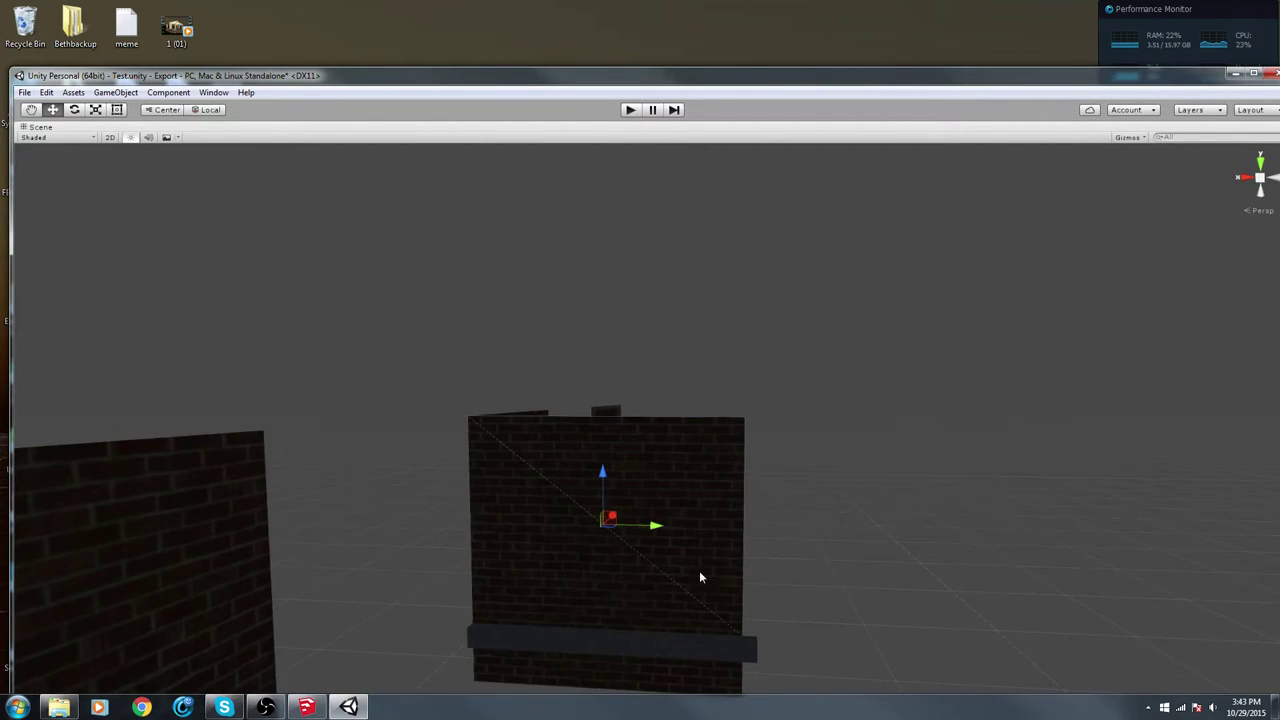
Duplicate the road tile in front of the brick corner and place the copy beside it, flush with the sidewalk tiles
{"action": "left_click_drag", "start_coordinate": [700, 578], "coordinate": [1261, 607], "text": "alt"}
{"action": "right_click_drag", "start_coordinate": [72, 543], "coordinate": [395, 197]}
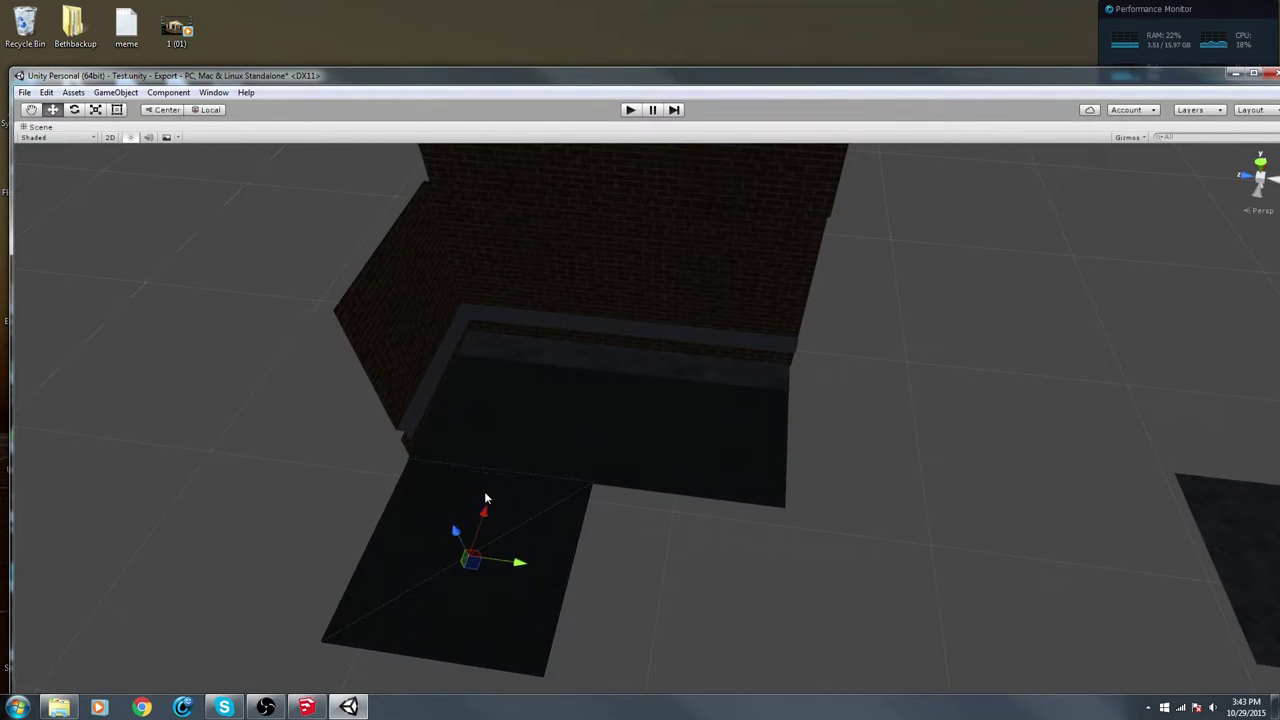
{"action": "left_click_drag", "start_coordinate": [518, 566], "coordinate": [715, 607]}
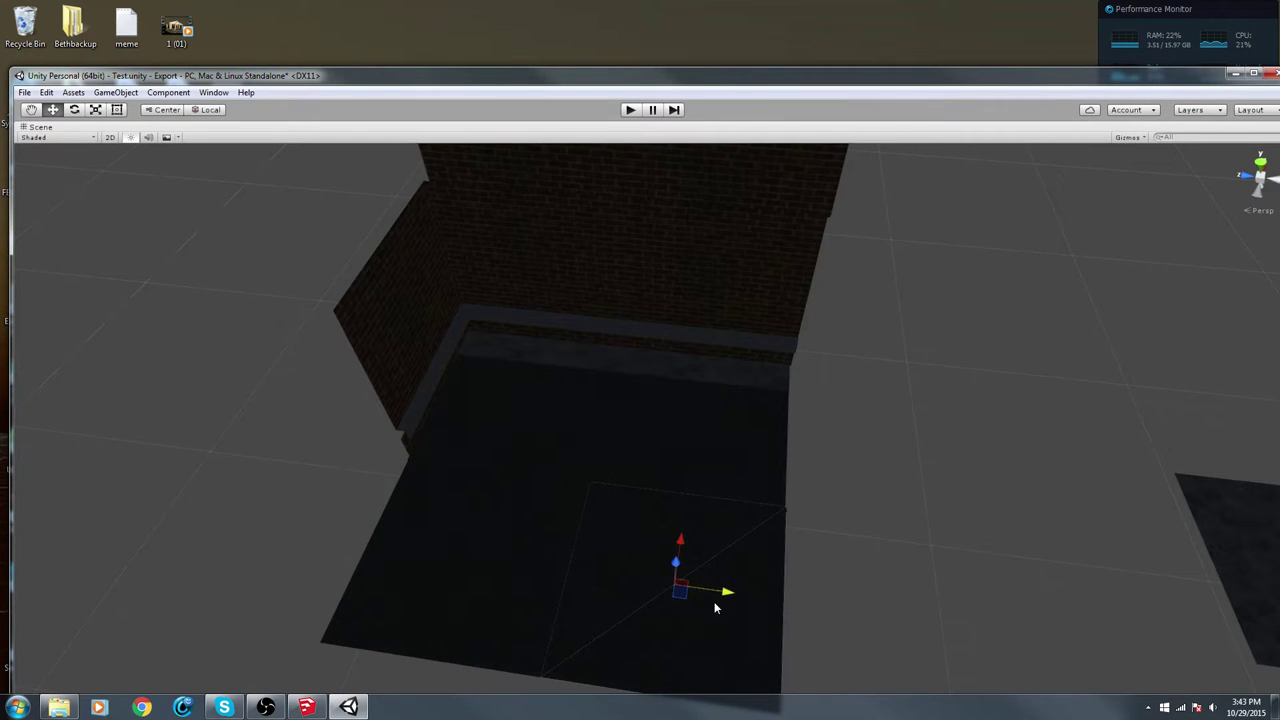
{"action": "left_click", "coordinate": [884, 588]}
Duplicate the sidewalk tile at the open end of the wall and lower the copy beneath the ground tiles
{"action": "left_click", "coordinate": [713, 379]}
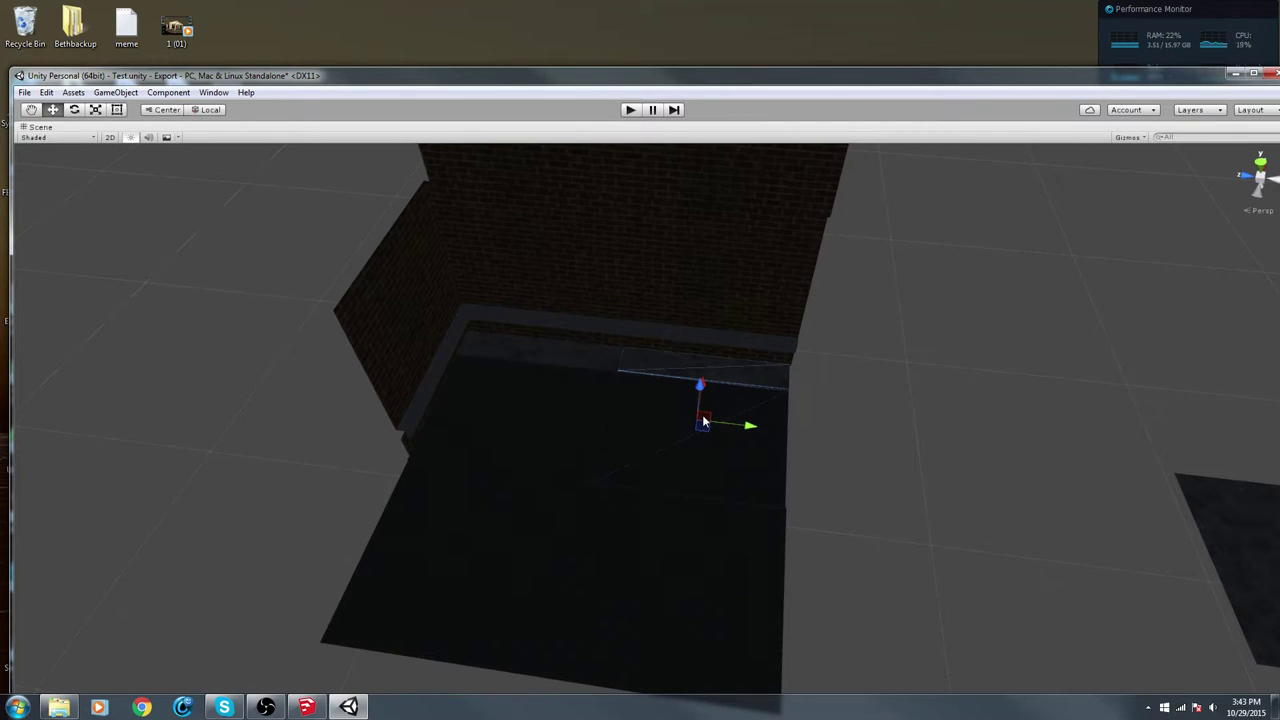
{"action": "scroll", "coordinate": [705, 422], "scroll_direction": "down", "scroll_amount": 2}
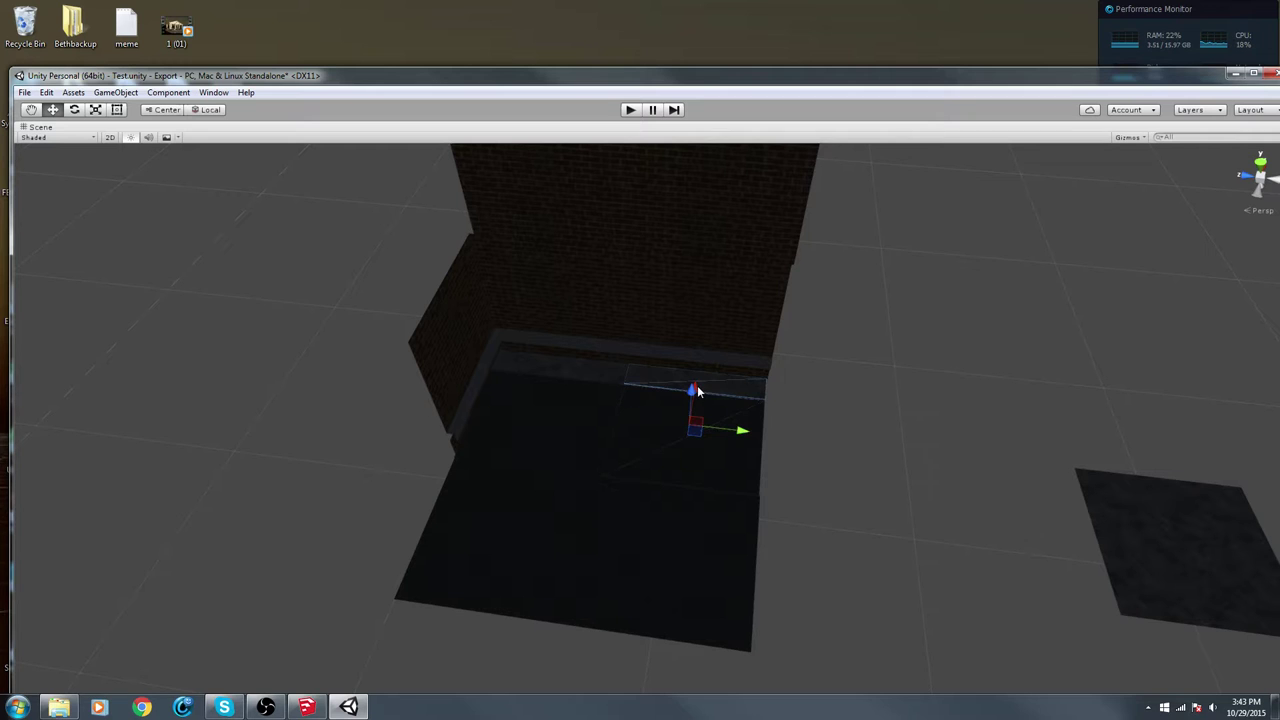
{"action": "left_click_drag", "start_coordinate": [697, 388], "coordinate": [716, 617]}
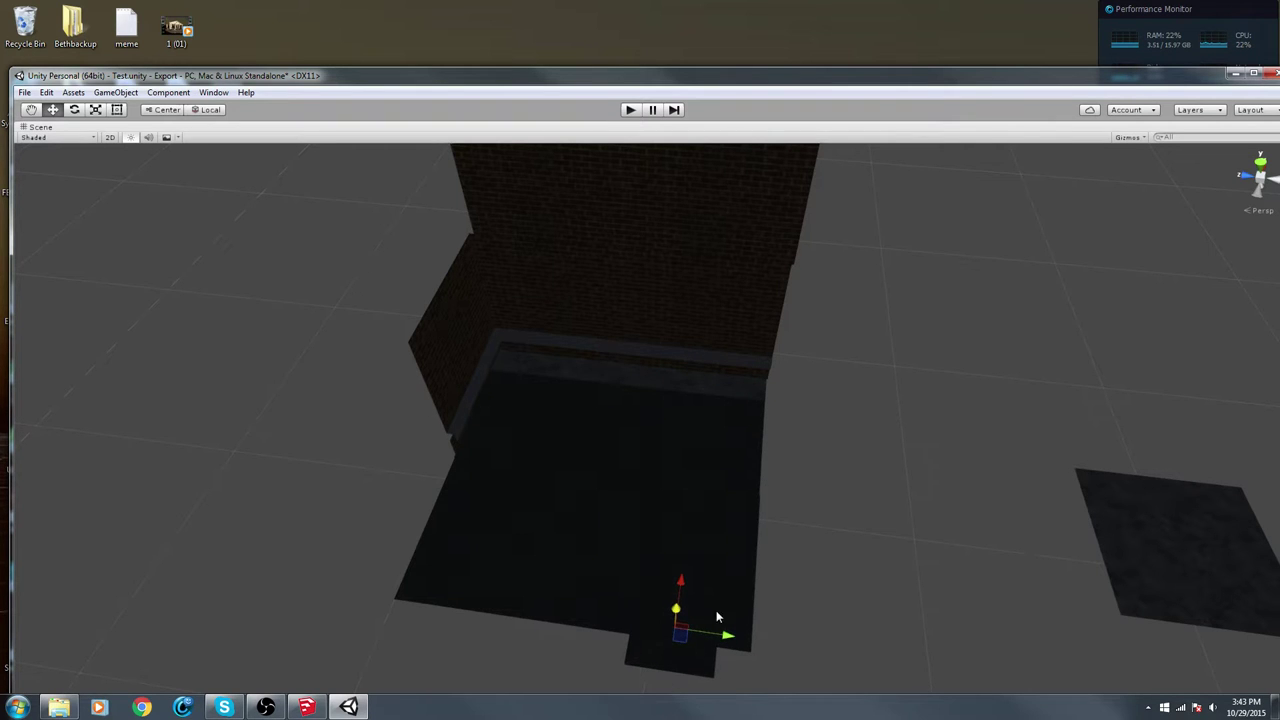
{"action": "right_click_drag", "start_coordinate": [760, 563], "coordinate": [774, 392]}
{"action": "key", "text": "w"}
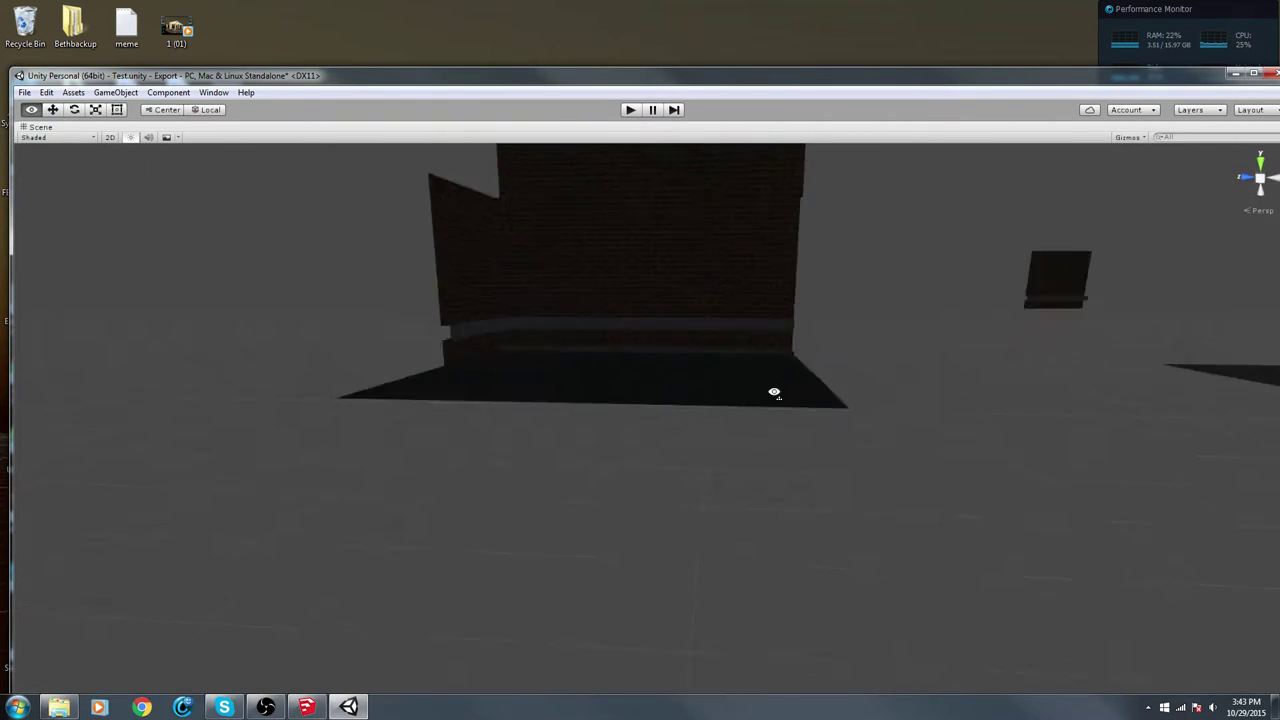
{"action": "left_click_drag", "start_coordinate": [774, 393], "coordinate": [694, 694], "text": "alt"}
{"action": "right_click_drag", "start_coordinate": [760, 530], "coordinate": [731, 604]}
{"action": "left_click_drag", "start_coordinate": [720, 559], "coordinate": [740, 279]}
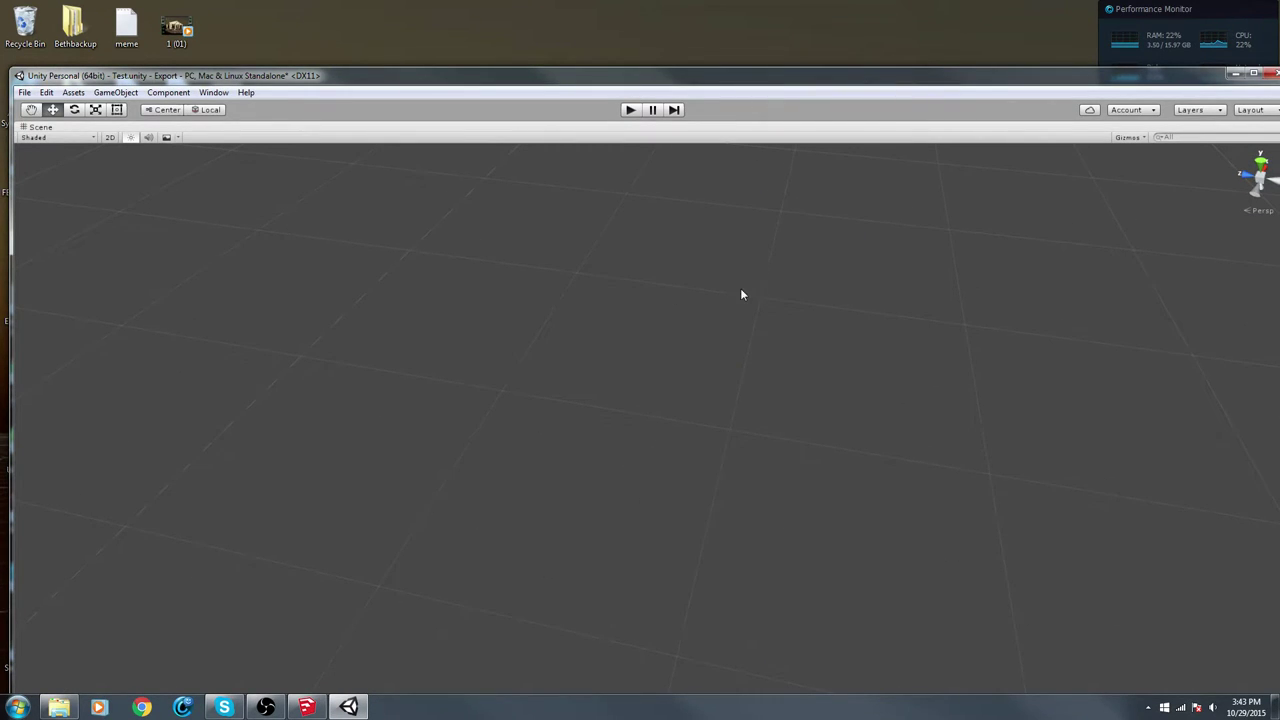
{"action": "key", "text": "ctrl+z"}
{"action": "key", "text": "f"}
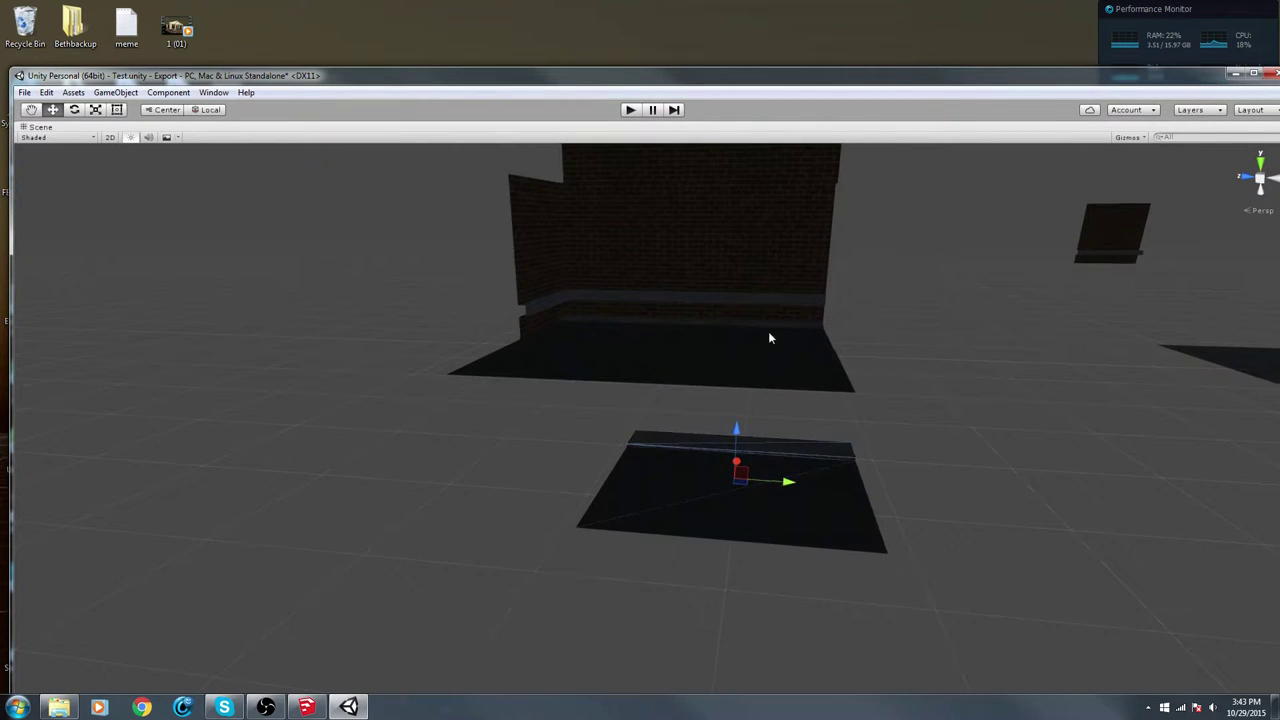
Raise the copied sidewalk tile to ground level and slide it to the road's outer edge, at about X -4.228, Z -0.013
{"action": "left_click_drag", "start_coordinate": [734, 430], "coordinate": [766, 306]}
{"action": "middle_click_drag", "start_coordinate": [766, 308], "coordinate": [766, 391]}
{"action": "left_click_drag", "start_coordinate": [766, 391], "coordinate": [1204, 388], "text": "alt"}
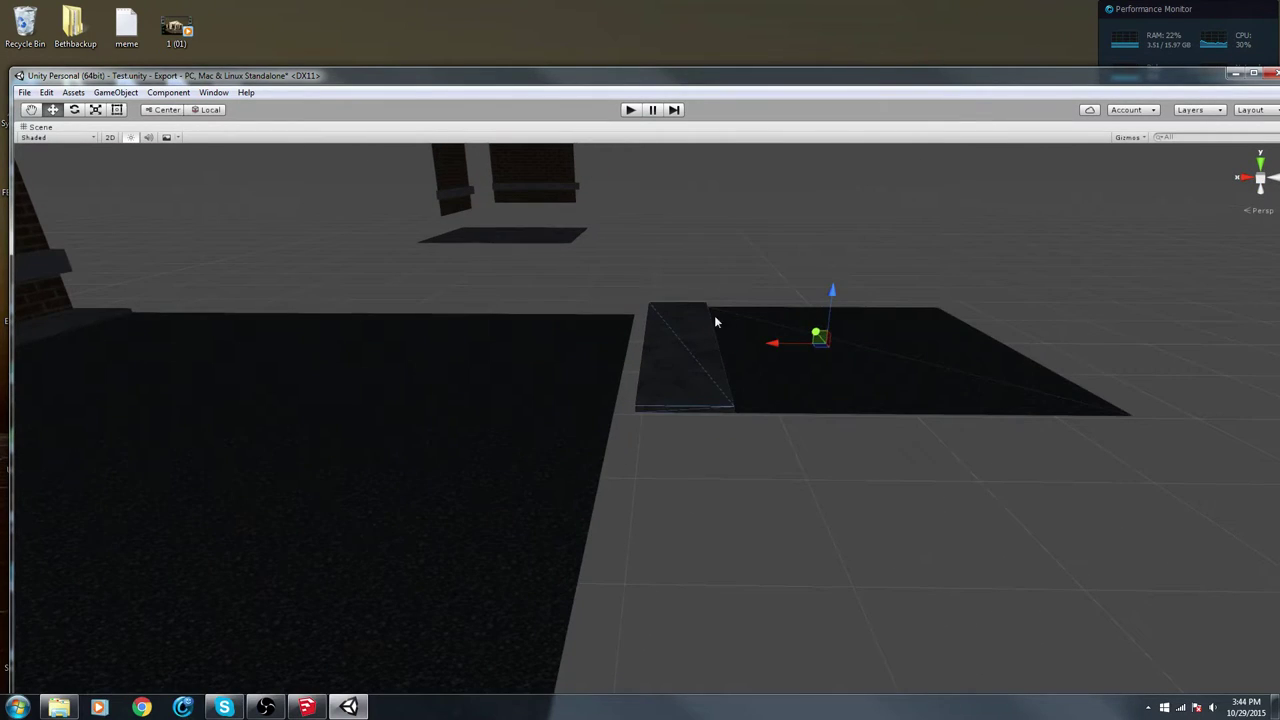
{"action": "left_click_drag", "start_coordinate": [772, 345], "coordinate": [592, 337]}
{"action": "key", "text": "shift+space"}
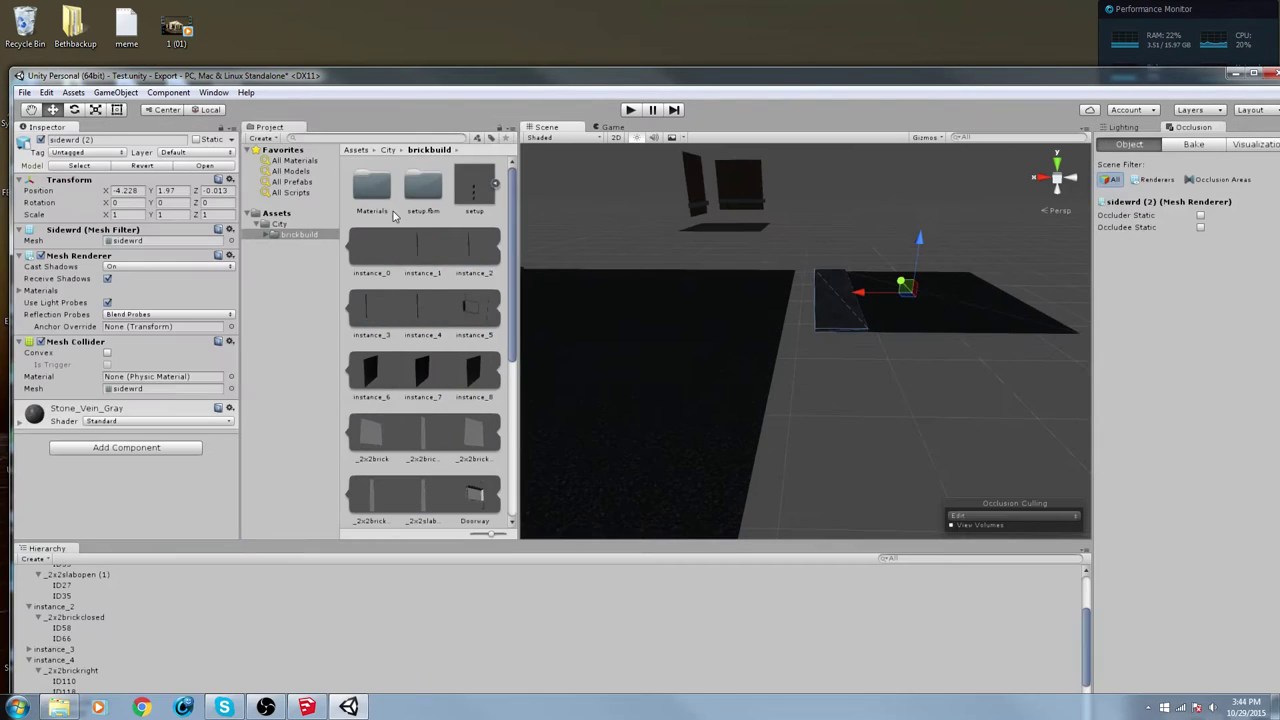
Set the Z rotation of the sidewrd (2) tile to 180 so its curb faces away from the brick walls
{"action": "left_click", "coordinate": [1252, 76]}
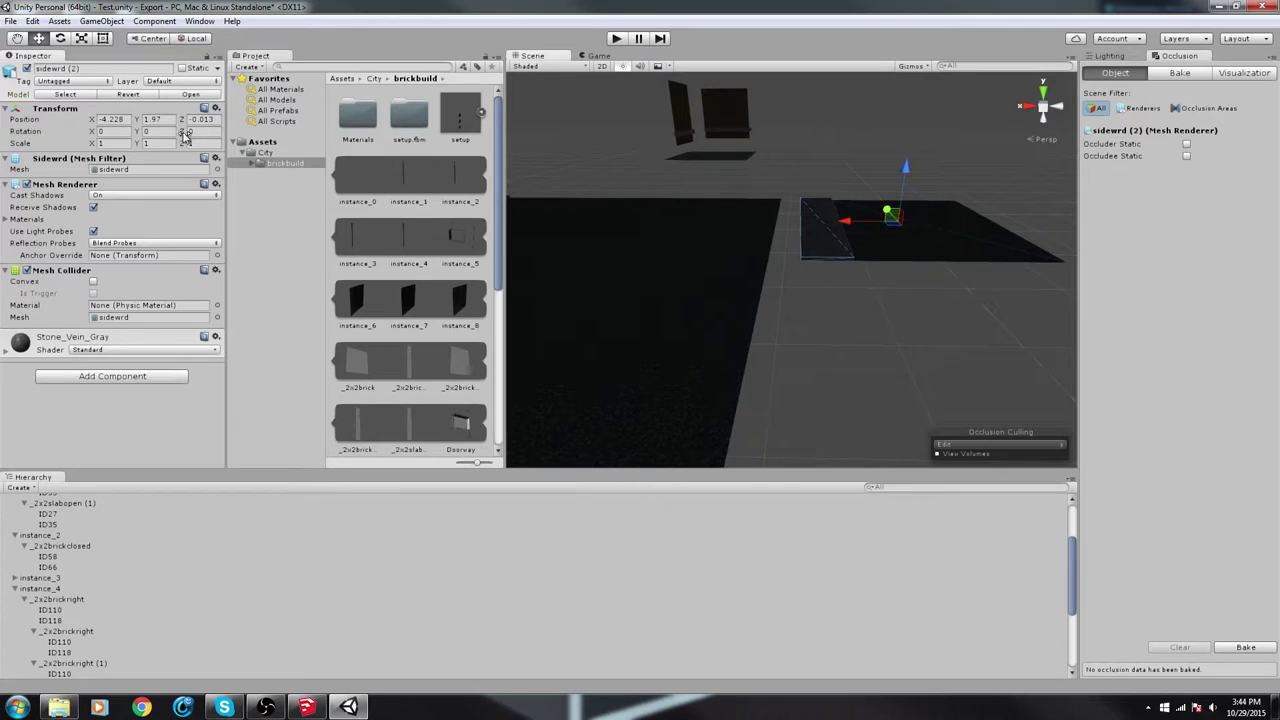
{"action": "key", "text": "e"}
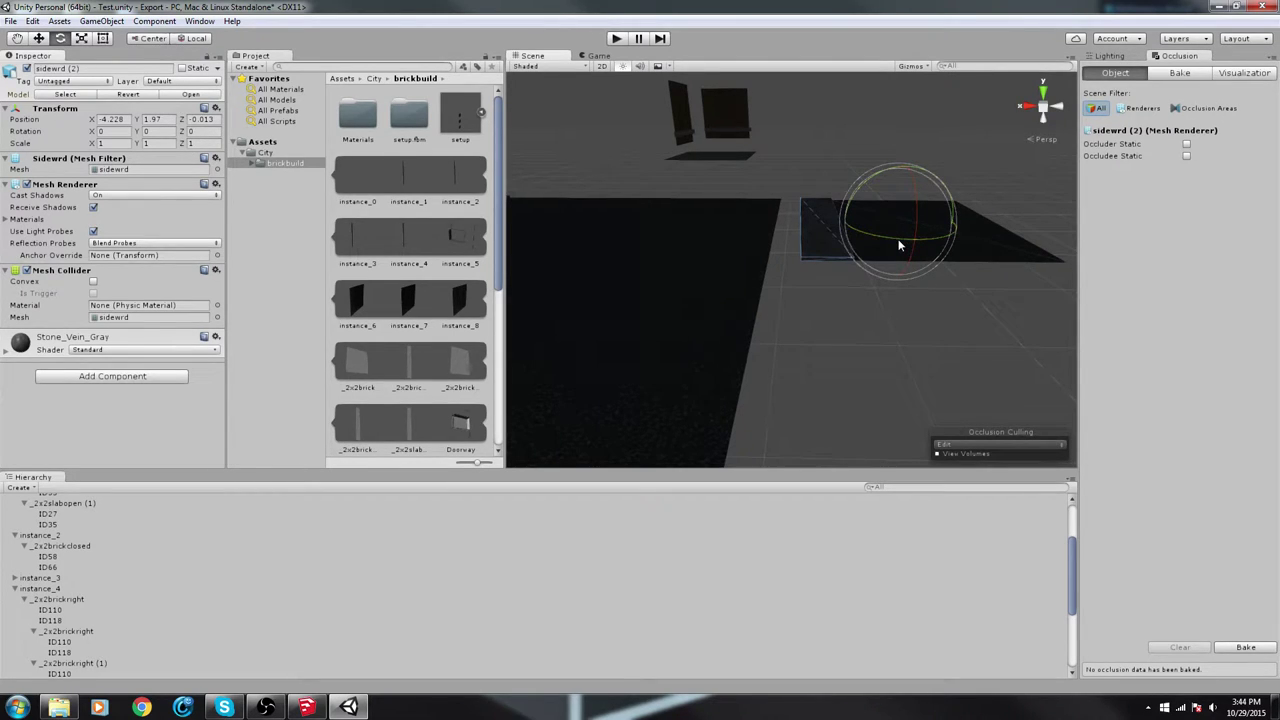
{"action": "right_click_drag", "start_coordinate": [1011, 110], "coordinate": [975, 123]}
{"action": "left_click", "coordinate": [197, 131]}
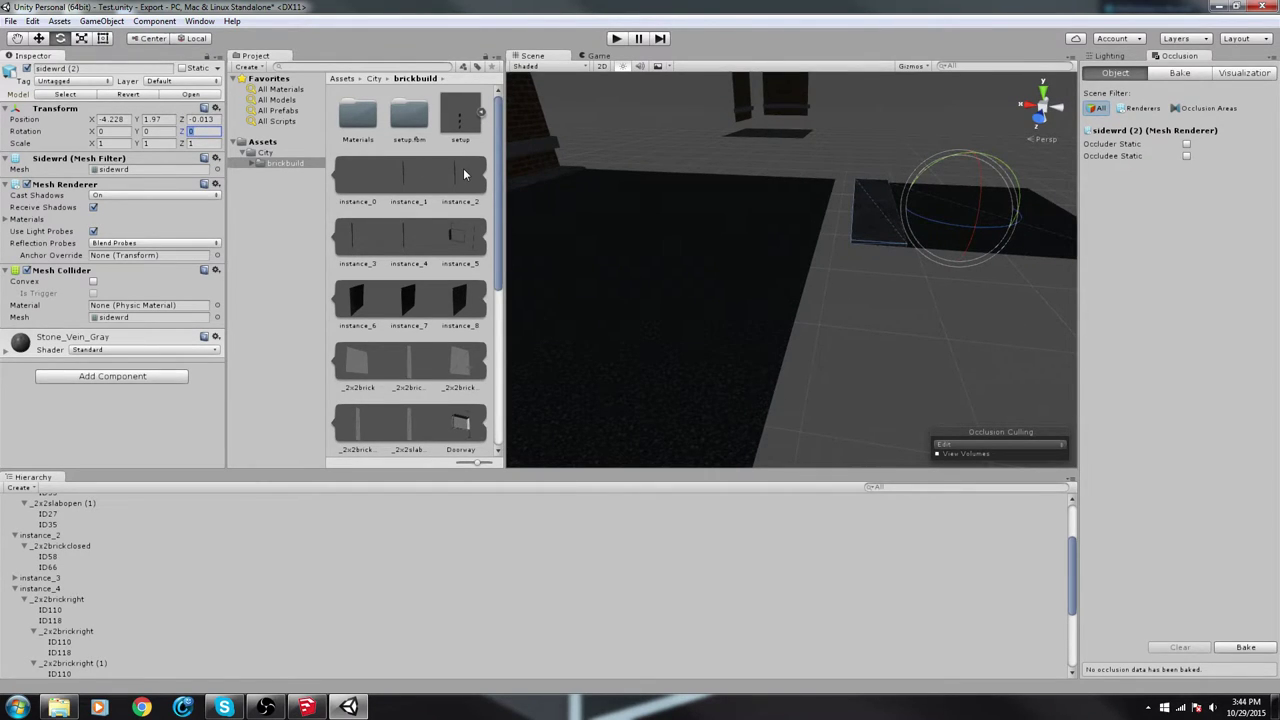
{"action": "type", "text": "180"}
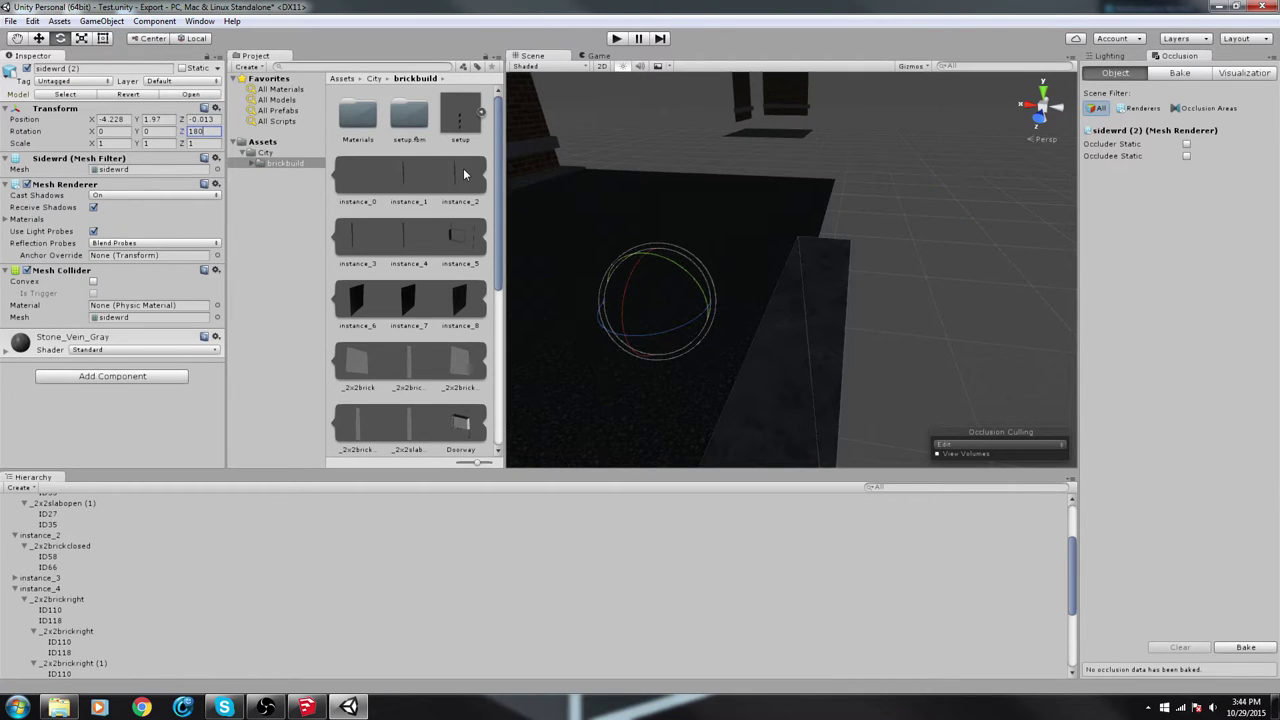
{"action": "left_click", "coordinate": [924, 189]}
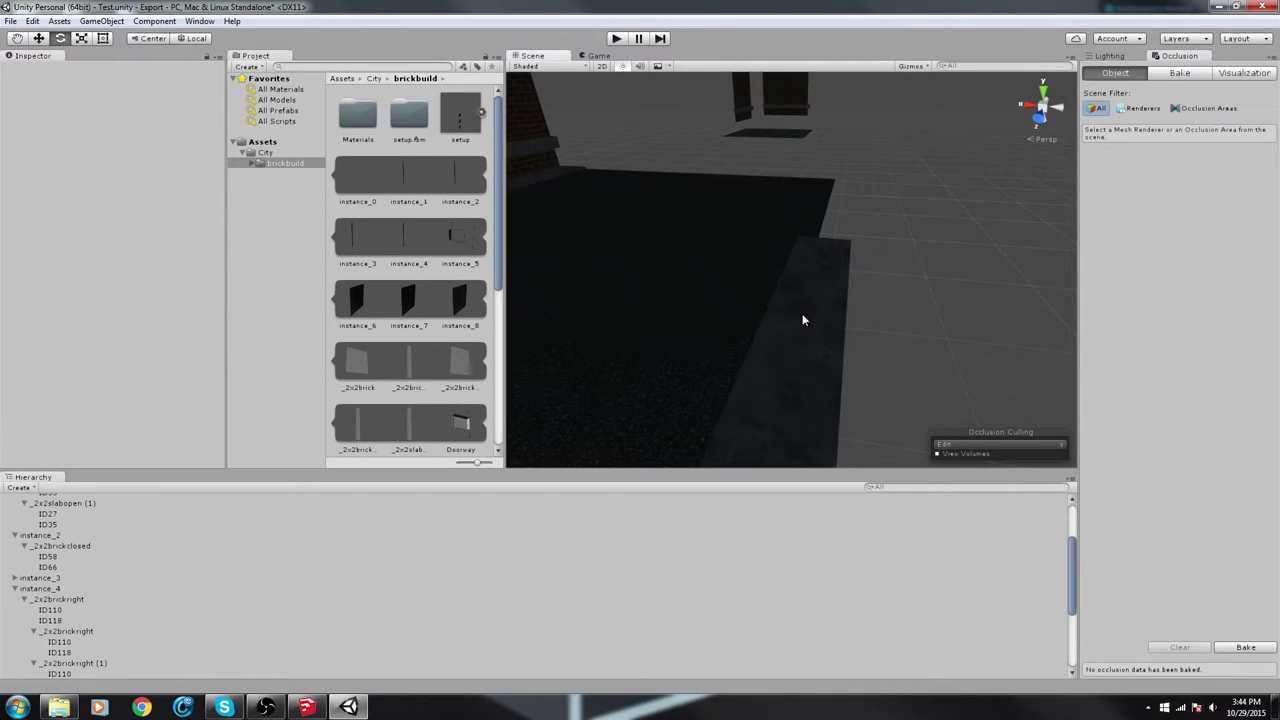
Move the rotated sidewrd (2) tile flush against the road tiles, at about X -5.94, Y 2.03
{"action": "scroll", "coordinate": [804, 322], "scroll_direction": "down", "scroll_amount": 6}
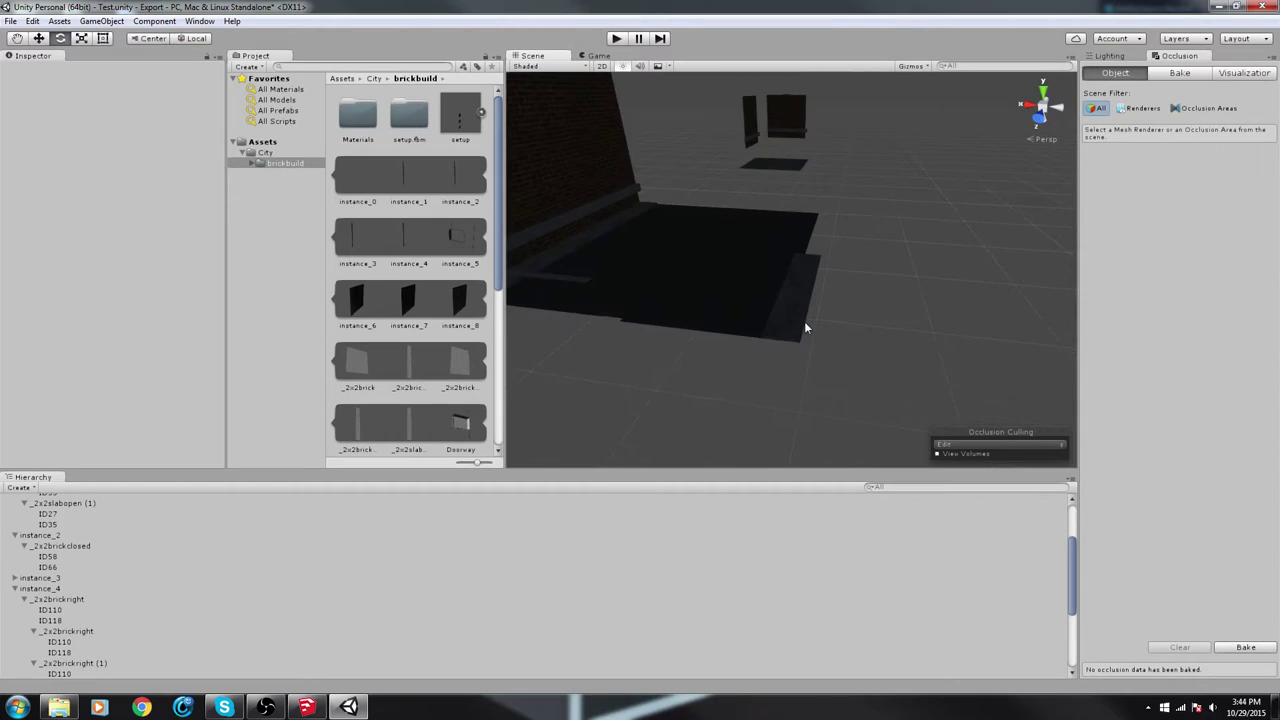
{"action": "left_click", "coordinate": [797, 304]}
{"action": "left_click", "coordinate": [791, 307]}
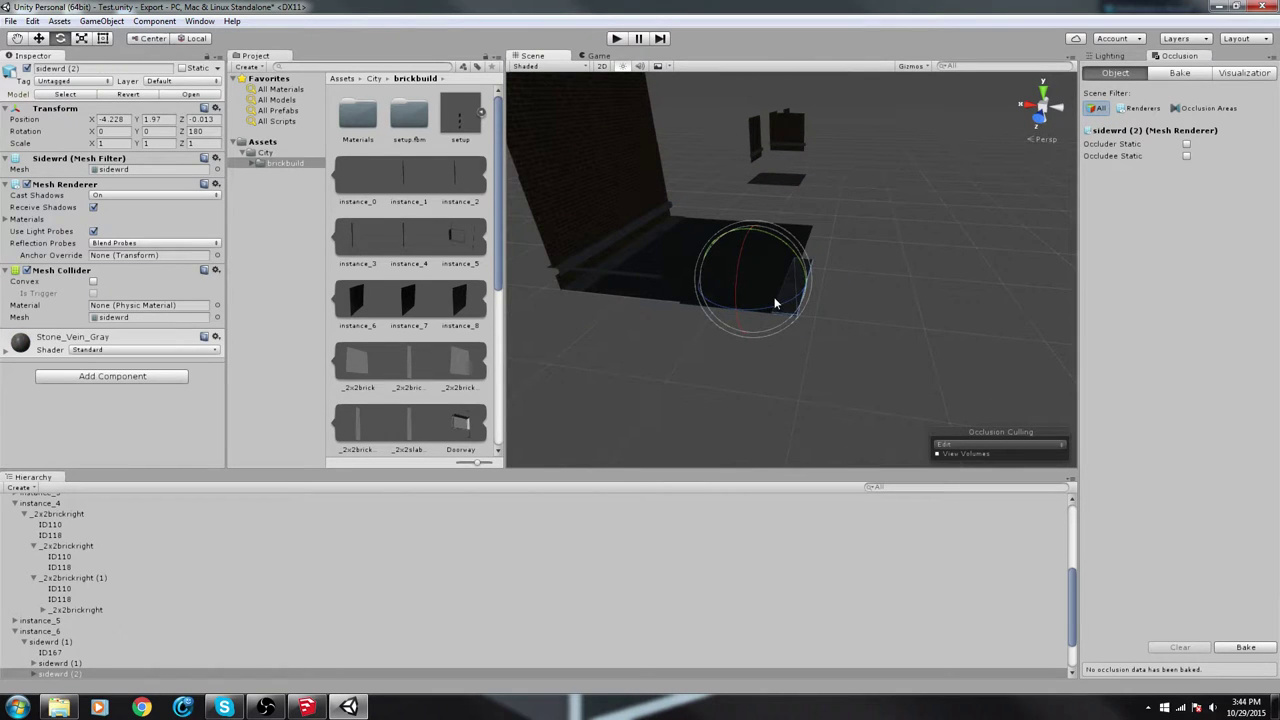
{"action": "key", "text": "w"}
{"action": "left_click_drag", "start_coordinate": [804, 290], "coordinate": [843, 365]}
Duplicate the rotated sidewalk tile and place the copy beside it to complete the road's far side
{"action": "key", "text": "ctrl+d"}
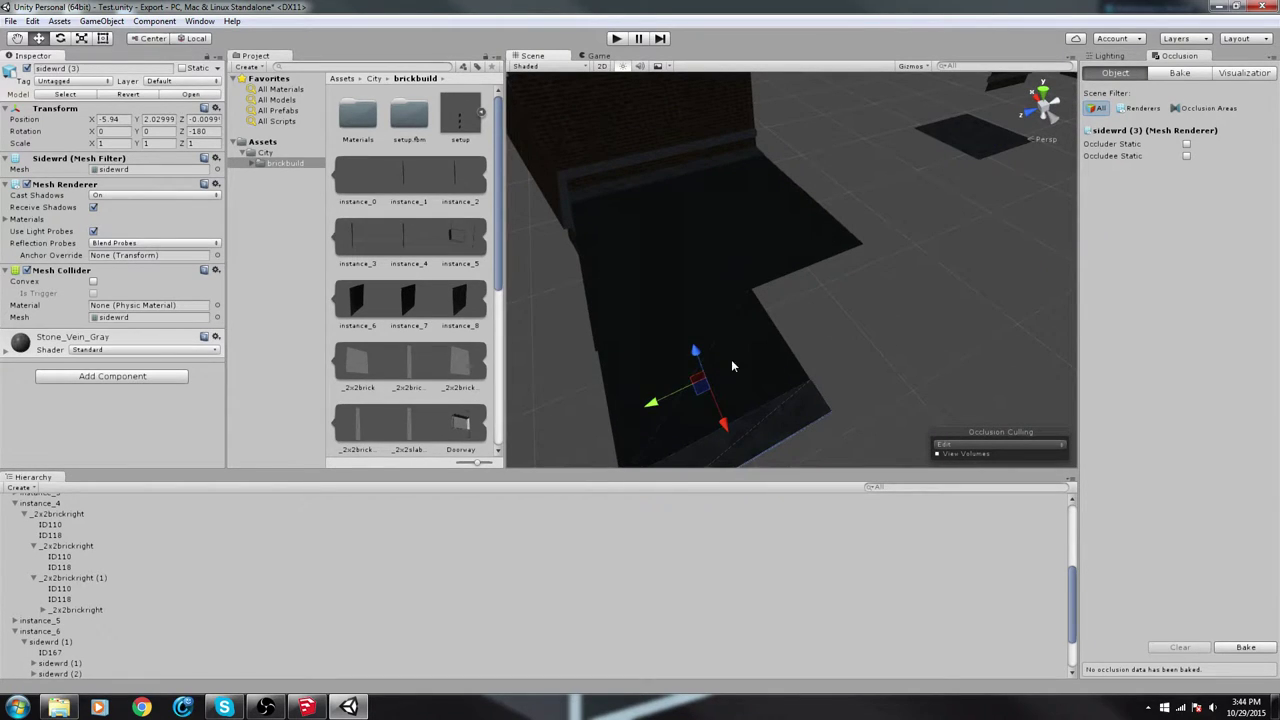
{"action": "left_click_drag", "start_coordinate": [640, 400], "coordinate": [821, 351]}
{"action": "left_click", "coordinate": [941, 246]}
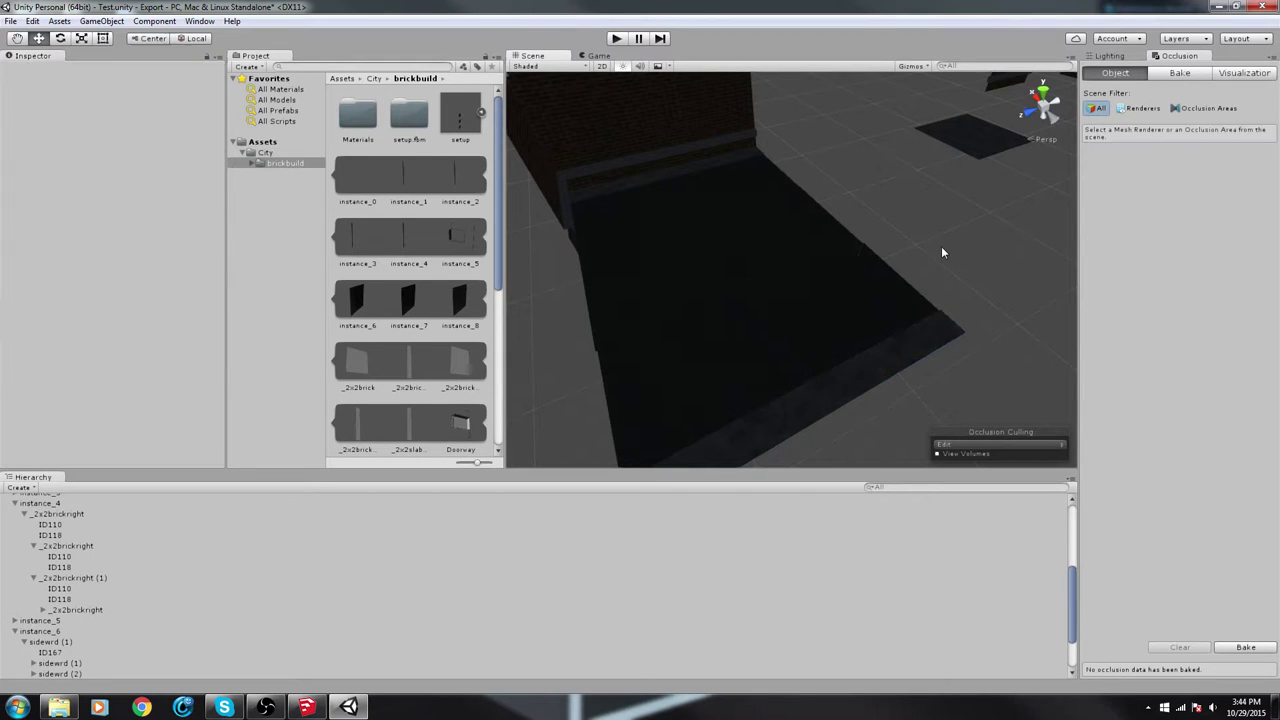
{"action": "left_click_drag", "start_coordinate": [941, 246], "coordinate": [584, 218], "text": "alt"}
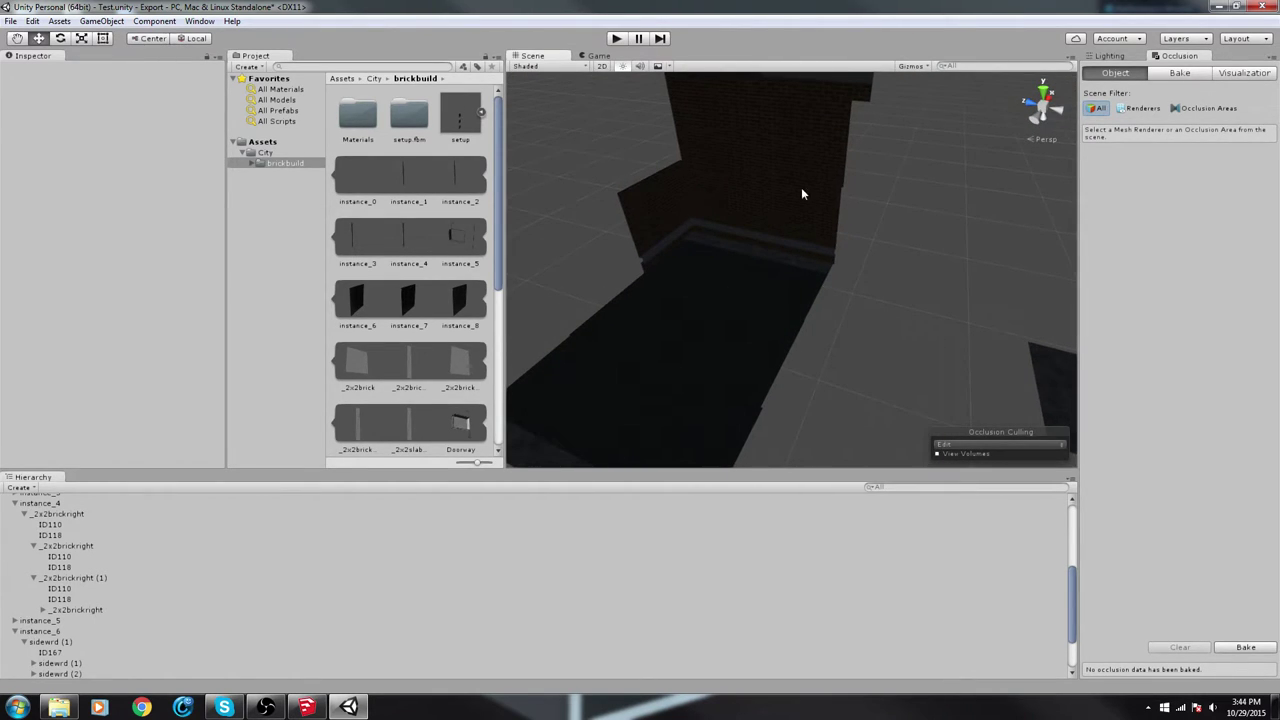
Add a directional light to the scene and place it near the brick walls, at about X 33.05, Y 5.68, Z -37.07
{"action": "left_click", "coordinate": [110, 21]}
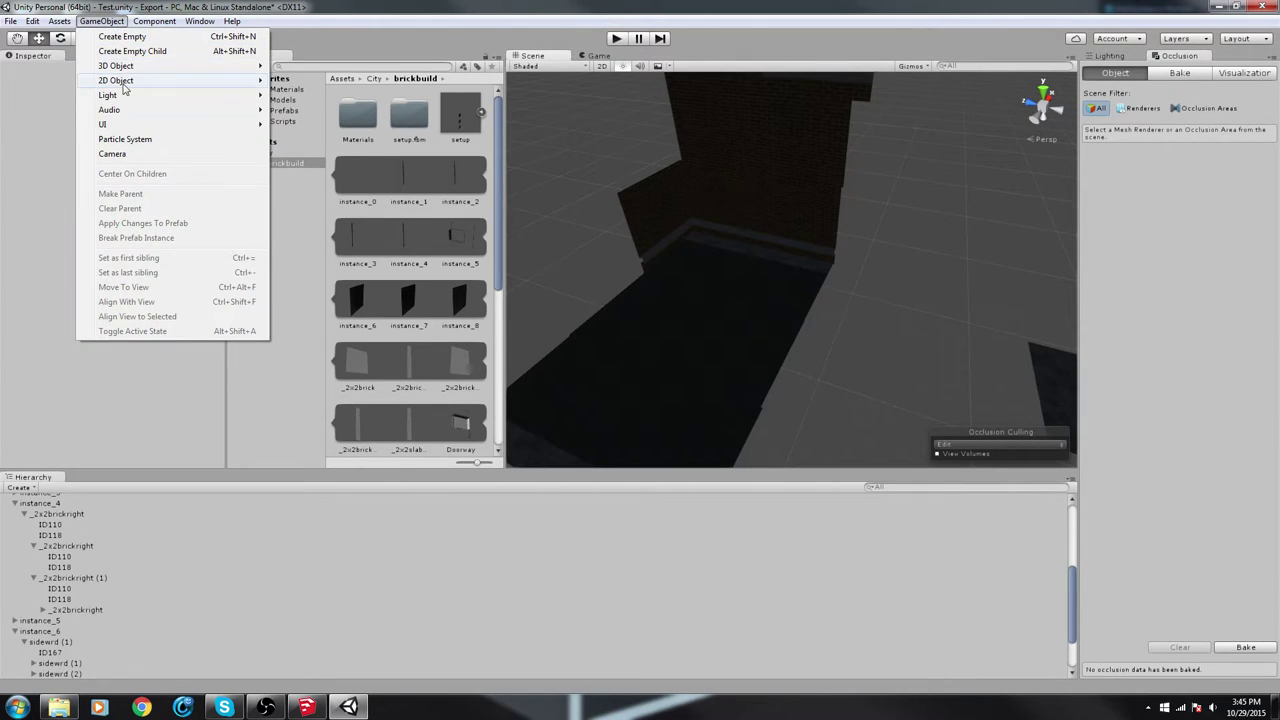
{"action": "mouse_move", "coordinate": [125, 96]}
{"action": "left_click", "coordinate": [372, 96]}
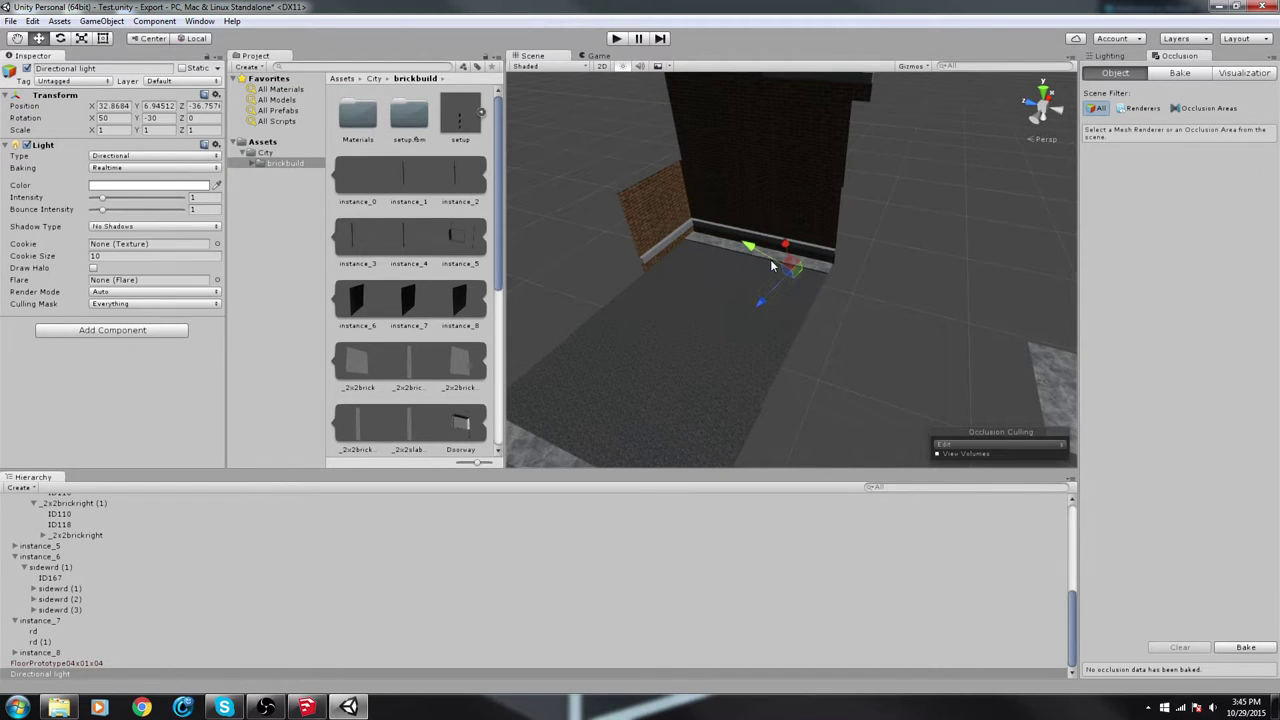
{"action": "left_click_drag", "start_coordinate": [792, 287], "coordinate": [737, 229]}
Rotate the directional light to about 66.8, 61.4, 26.2 and move it to X 26.81, Y 22.23, Z -40.47 to light the walls
{"action": "key", "text": "e"}
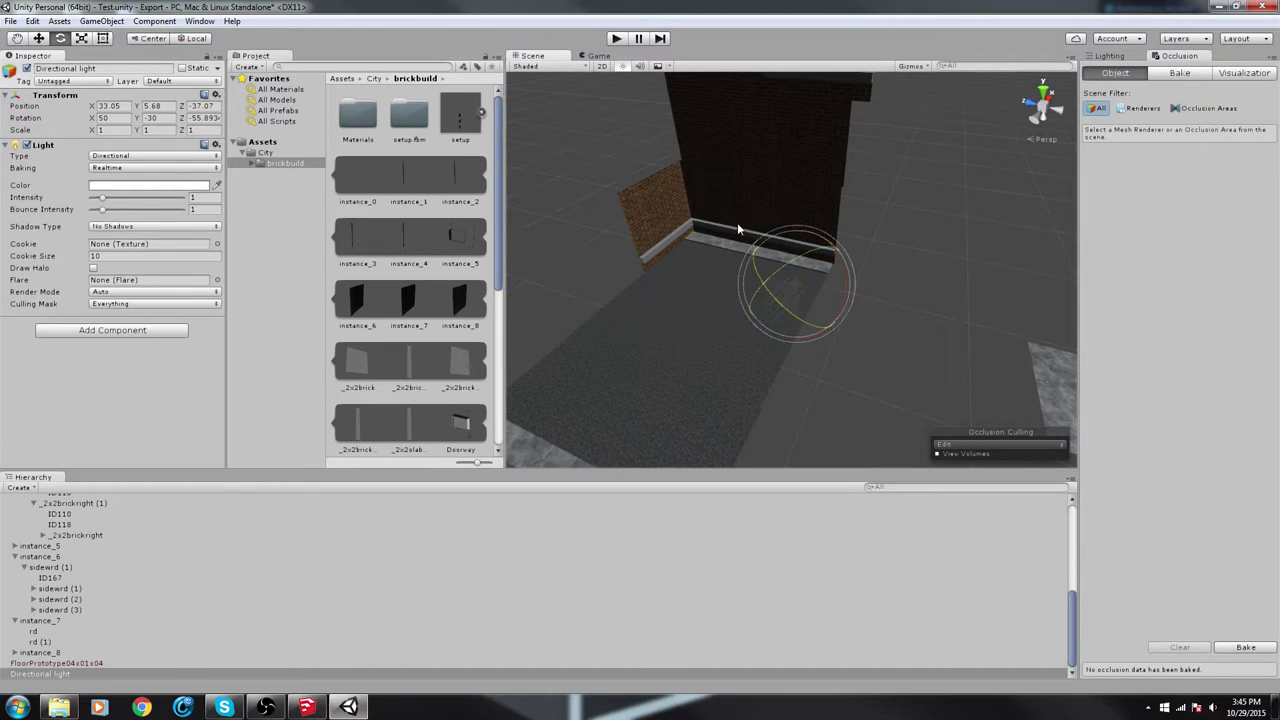
{"action": "left_click_drag", "start_coordinate": [812, 250], "coordinate": [798, 180]}
{"action": "key", "text": "w"}
{"action": "right_click_drag", "start_coordinate": [785, 262], "coordinate": [741, 109]}
{"action": "key", "text": "s"}
{"action": "key", "text": "w"}
{"action": "left_click_drag", "start_coordinate": [740, 109], "coordinate": [840, 248], "text": "alt"}
{"action": "right_click_drag", "start_coordinate": [841, 247], "coordinate": [842, 223]}
{"action": "key", "text": "w"}
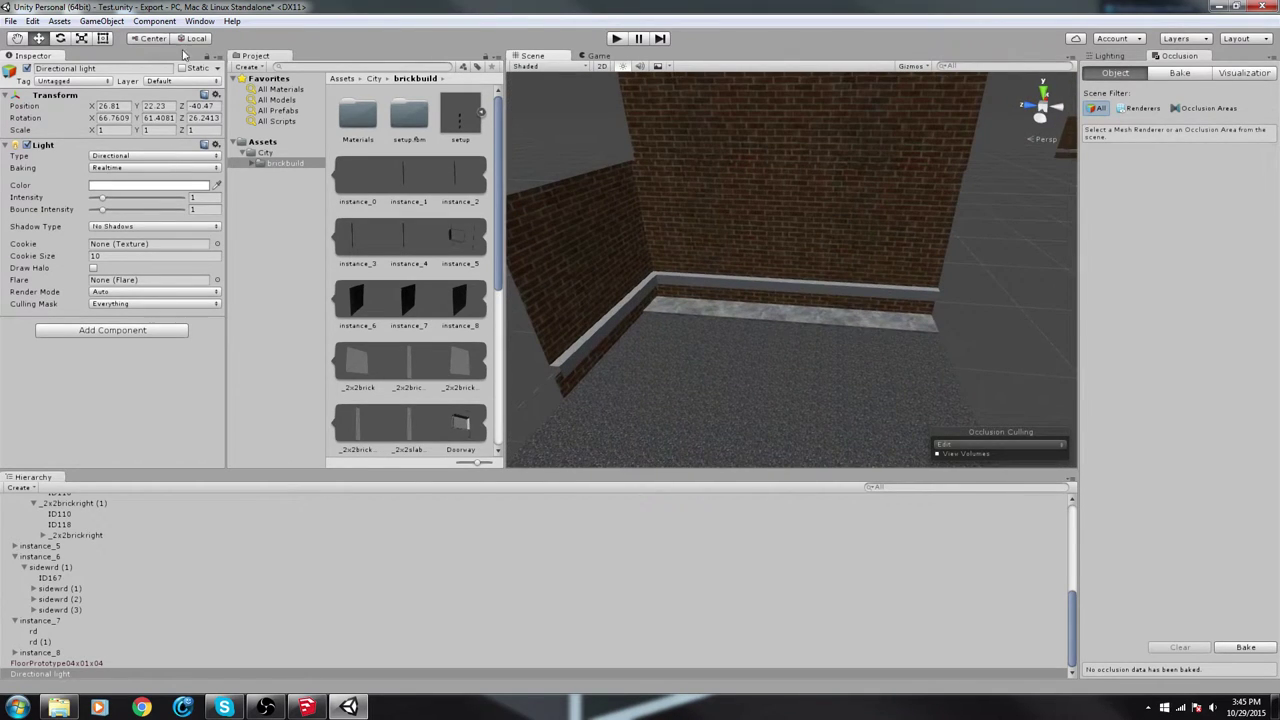
Import the complete Characters standard asset package into the project
{"action": "left_click", "coordinate": [101, 21]}
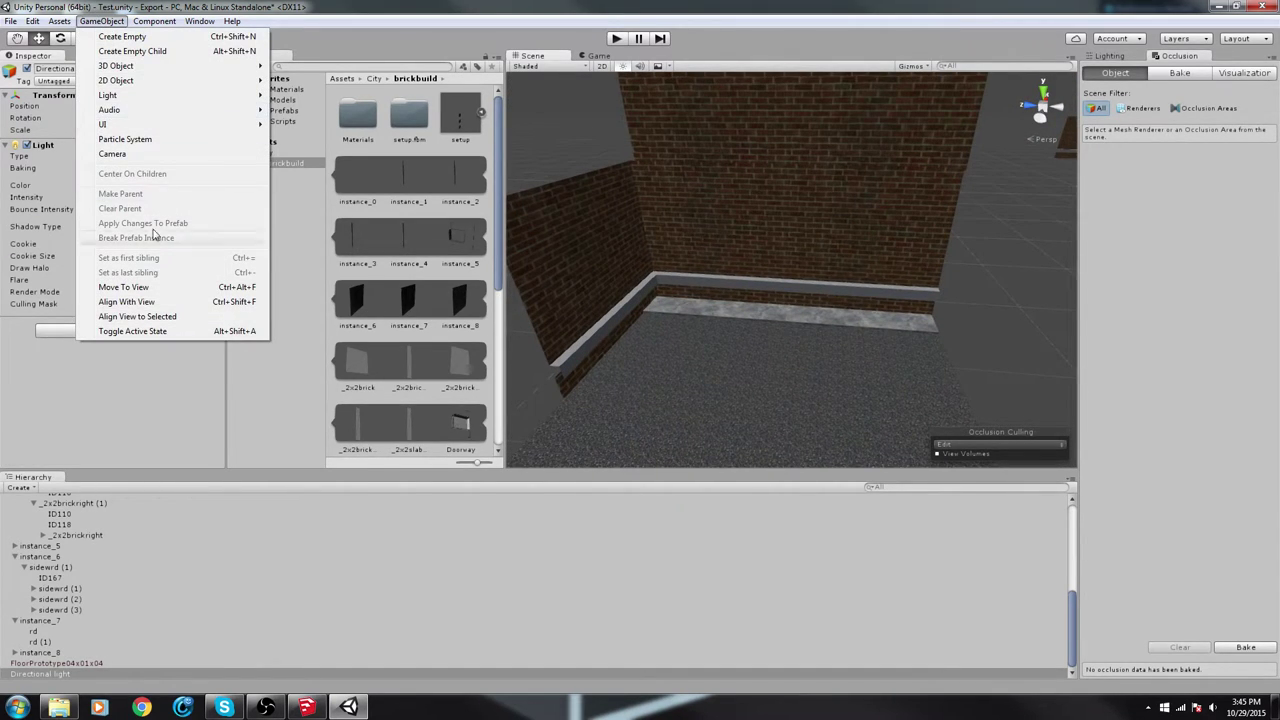
{"action": "mouse_move", "coordinate": [59, 21]}
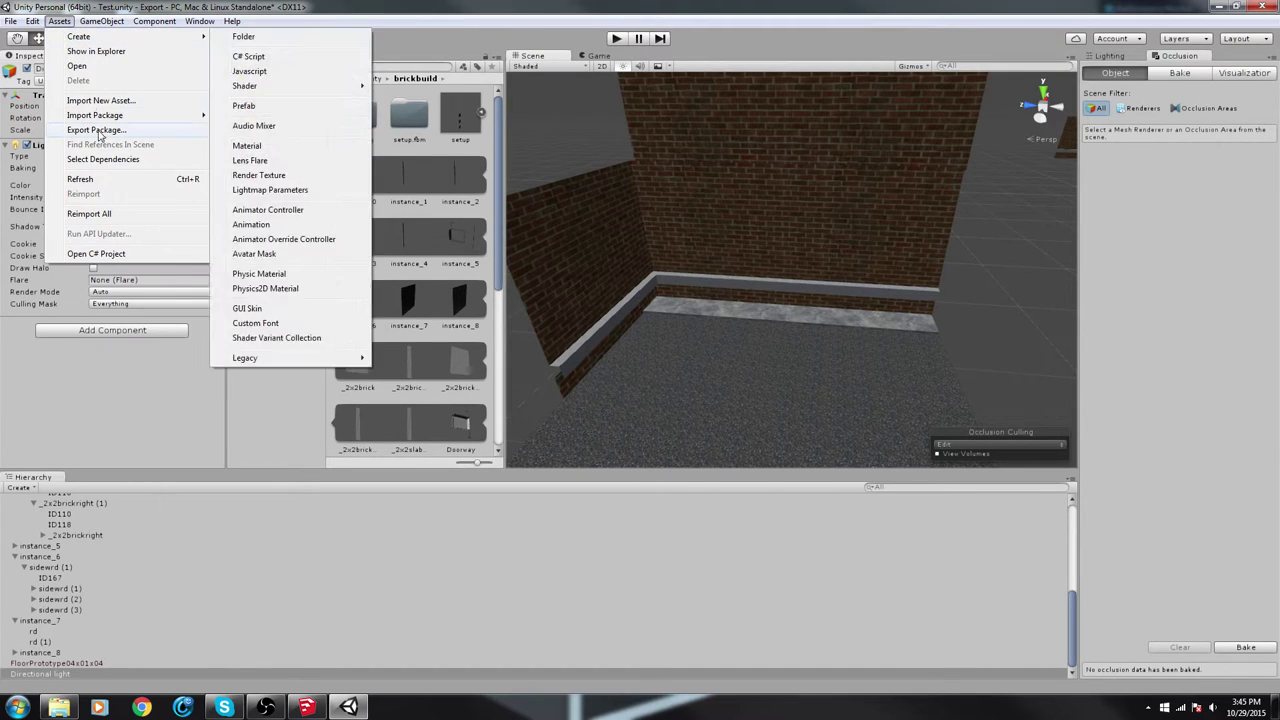
{"action": "mouse_move", "coordinate": [117, 115]}
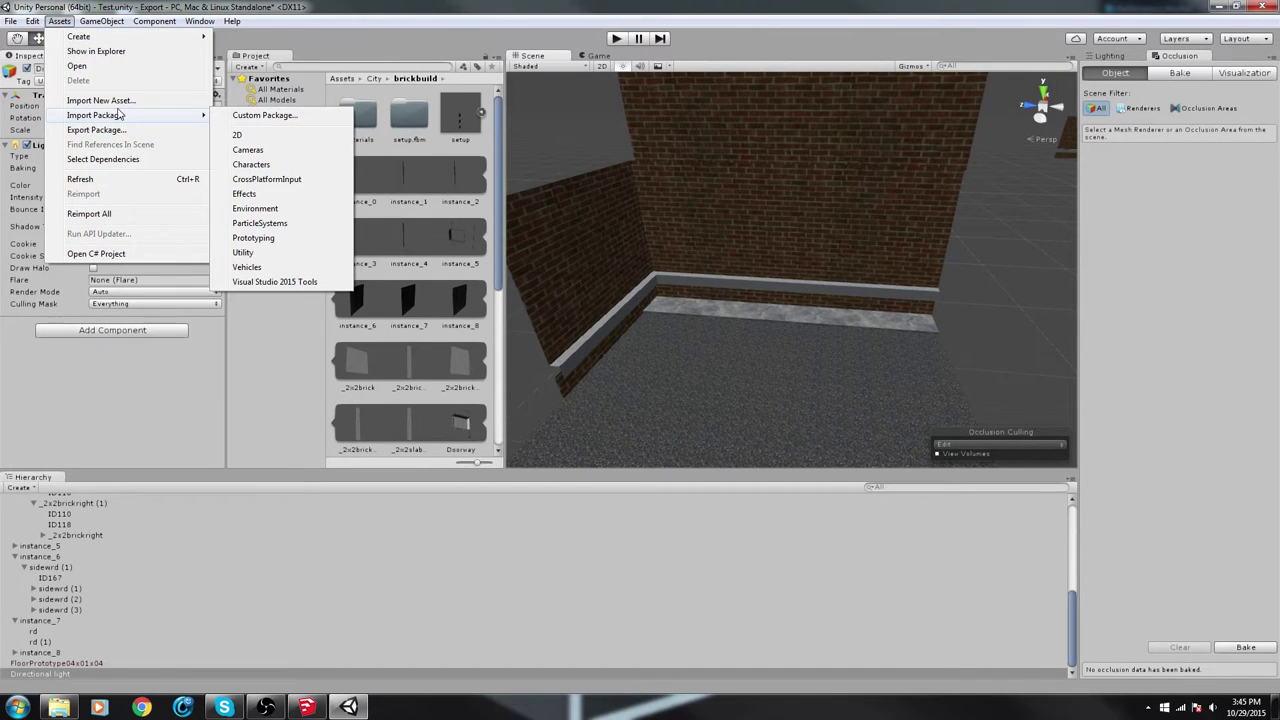
{"action": "left_click", "coordinate": [273, 165]}
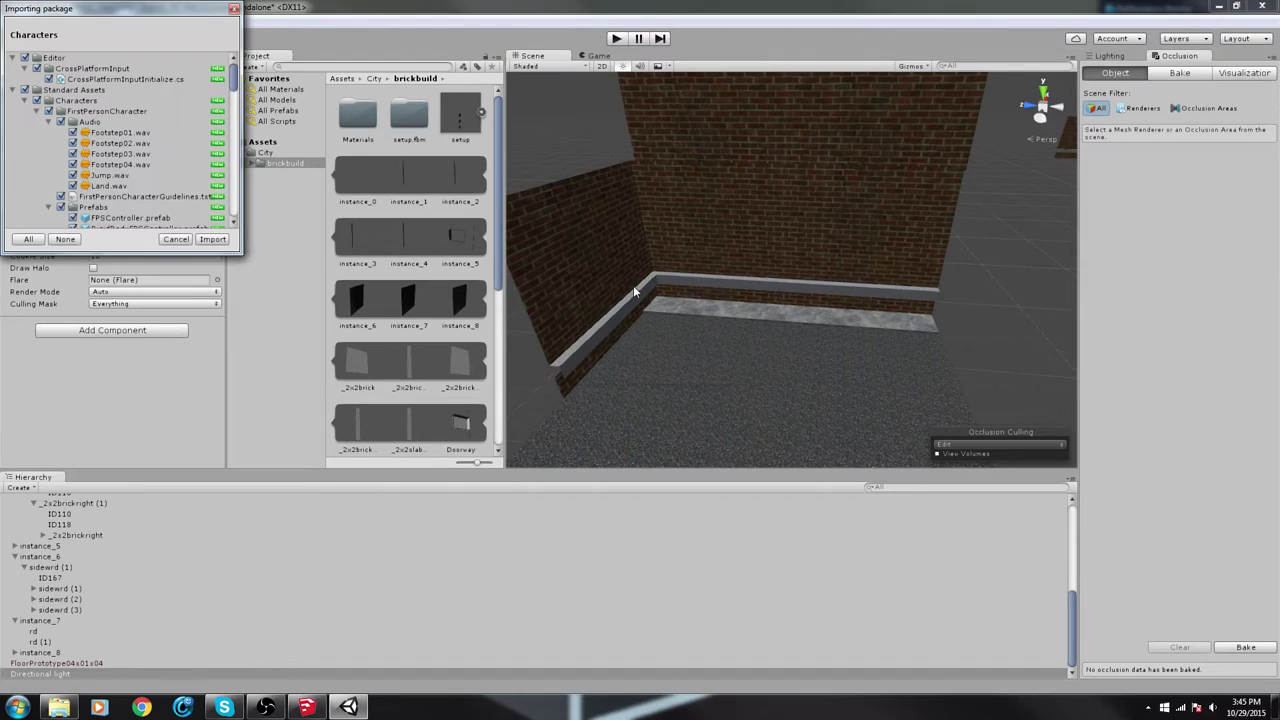
{"action": "left_click", "coordinate": [212, 239]}
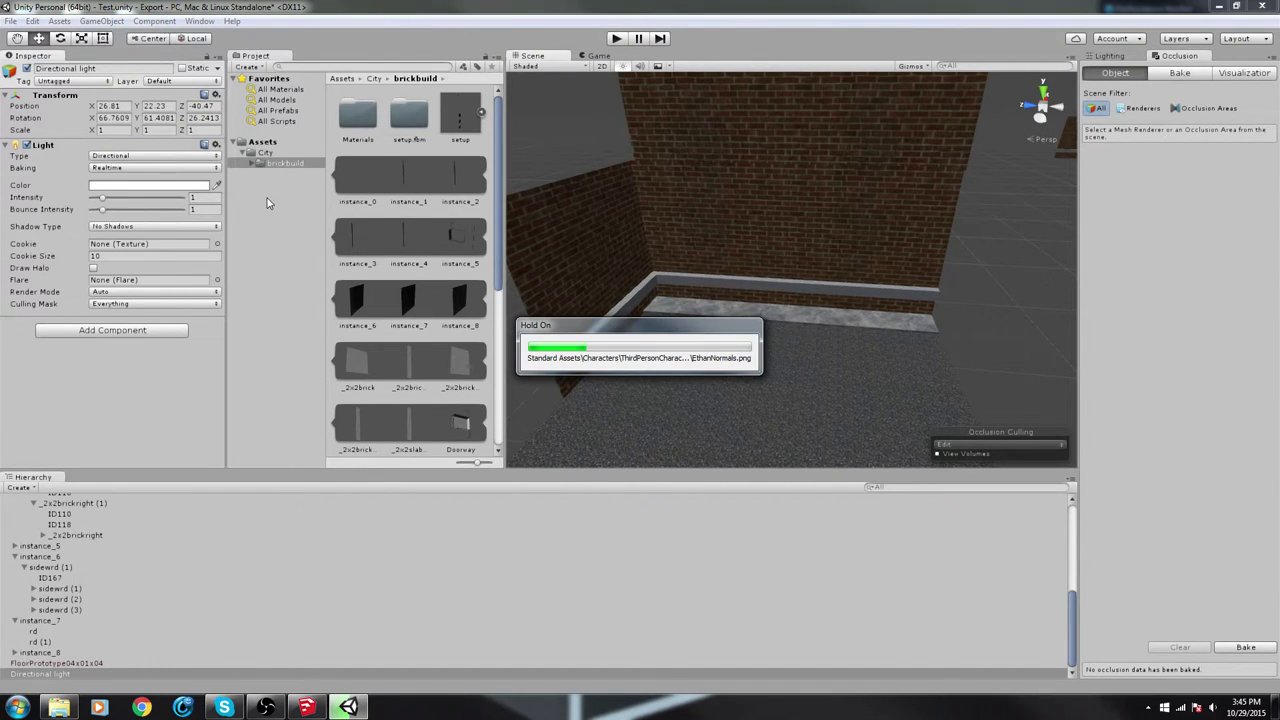
Switch to SketchUp and save the model as brick in the setup folder inside New folder on the Desktop
{"action": "left_click", "coordinate": [307, 707]}
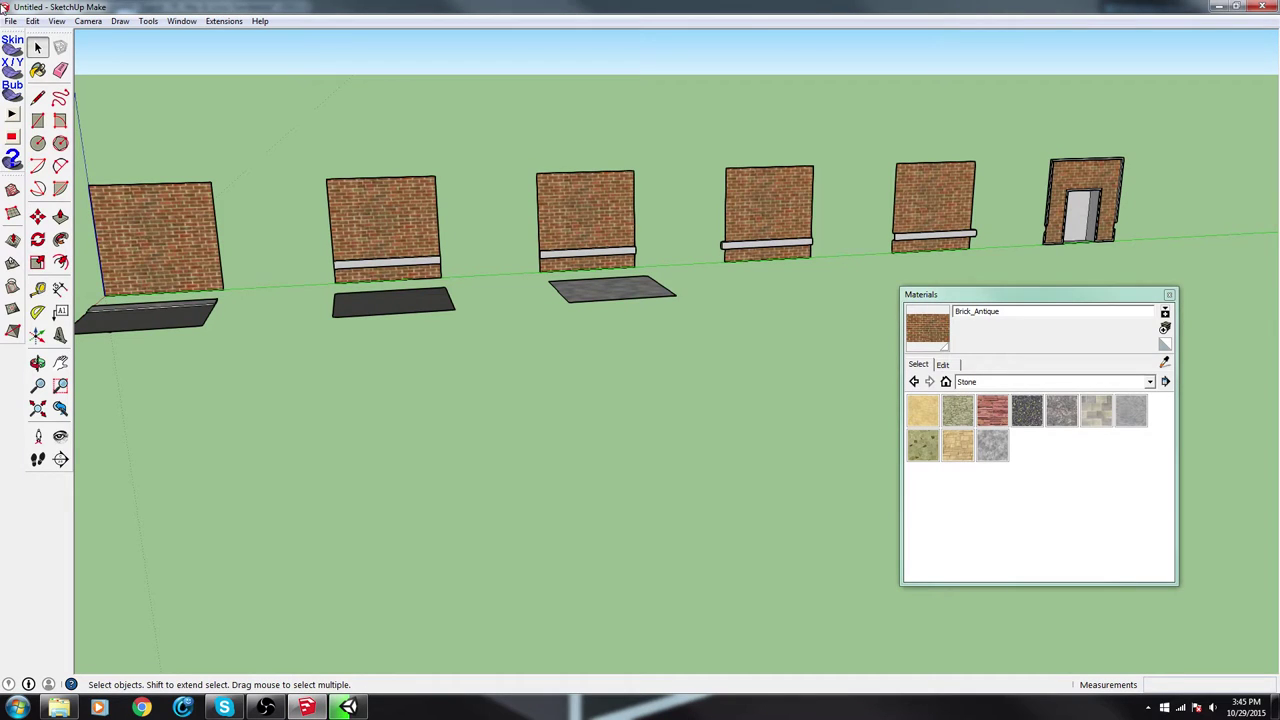
{"action": "left_click", "coordinate": [10, 21]}
{"action": "left_click", "coordinate": [57, 88]}
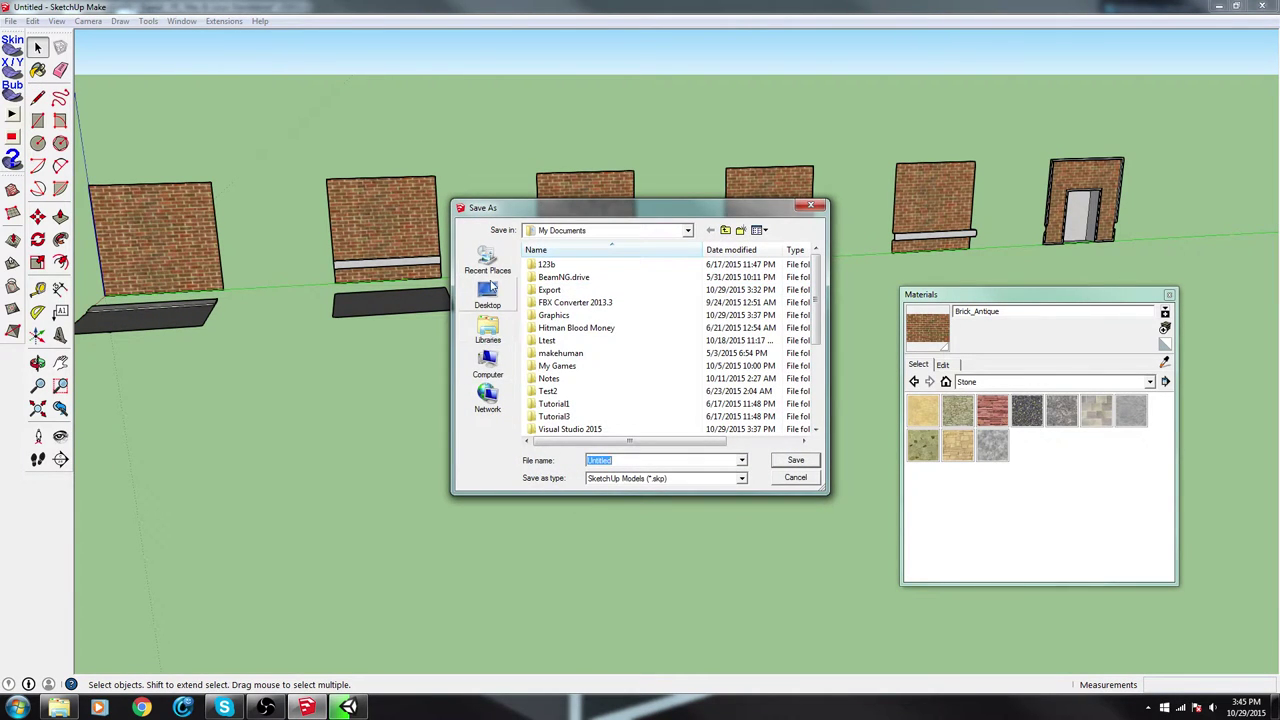
{"action": "left_click", "coordinate": [490, 295]}
{"action": "left_click", "coordinate": [610, 432]}
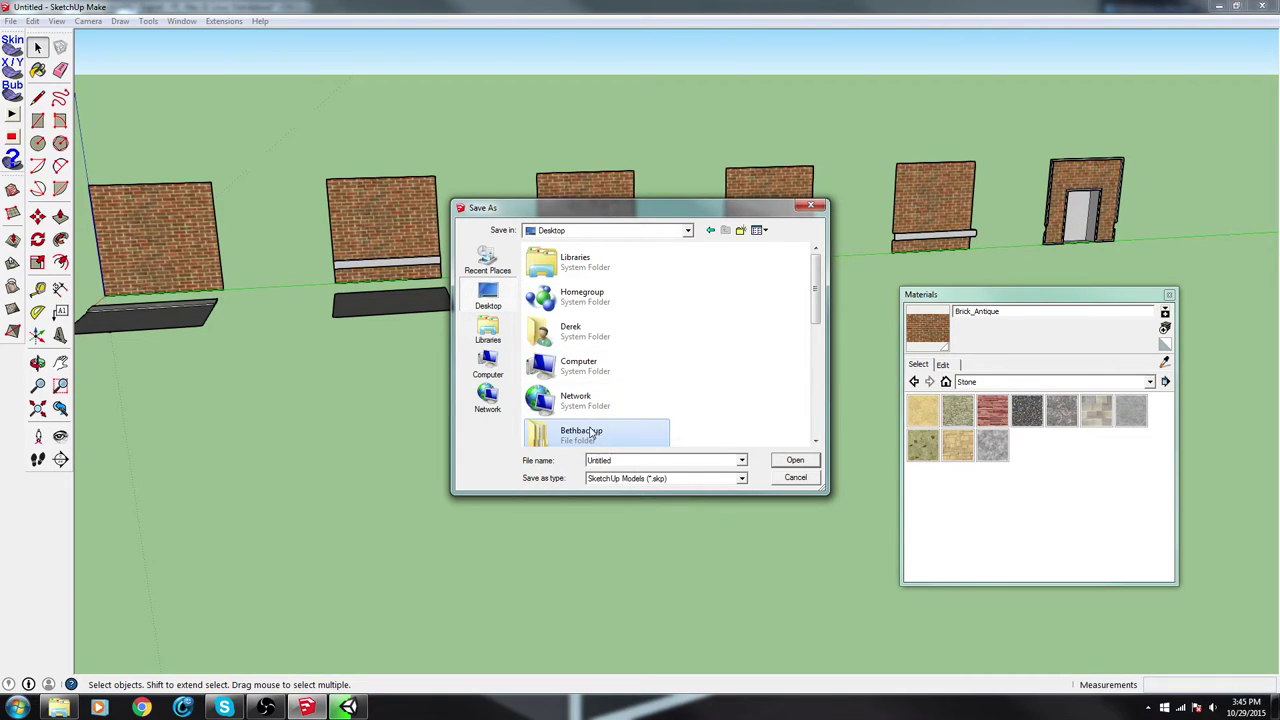
{"action": "scroll", "coordinate": [598, 403], "scroll_direction": "down", "scroll_amount": 5}
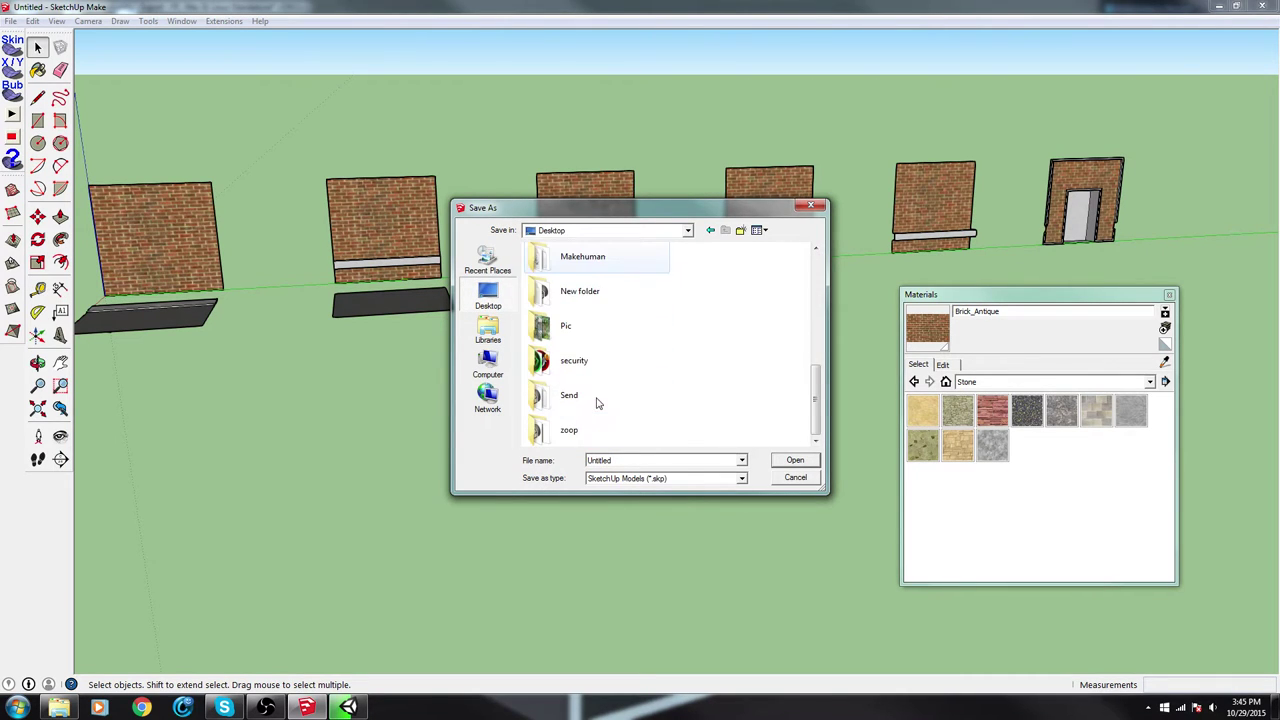
{"action": "left_click", "coordinate": [585, 290]}
{"action": "double_click", "coordinate": [585, 290]}
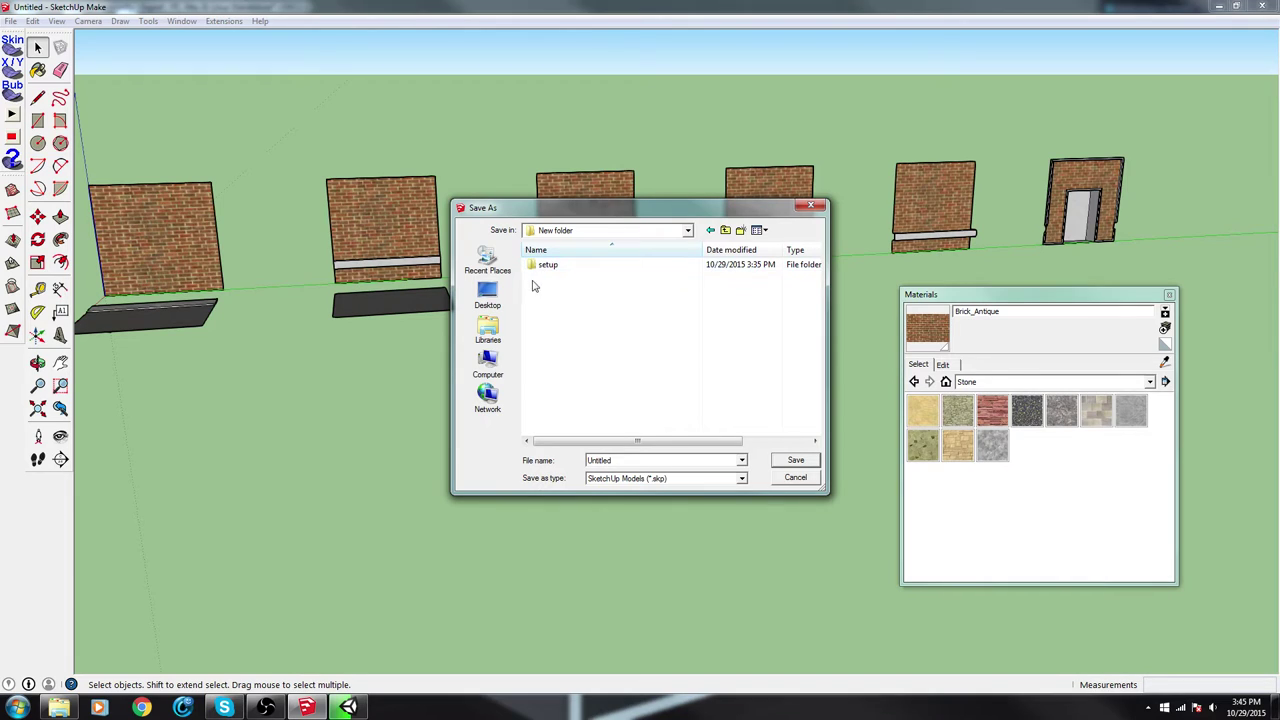
{"action": "double_click", "coordinate": [553, 266]}
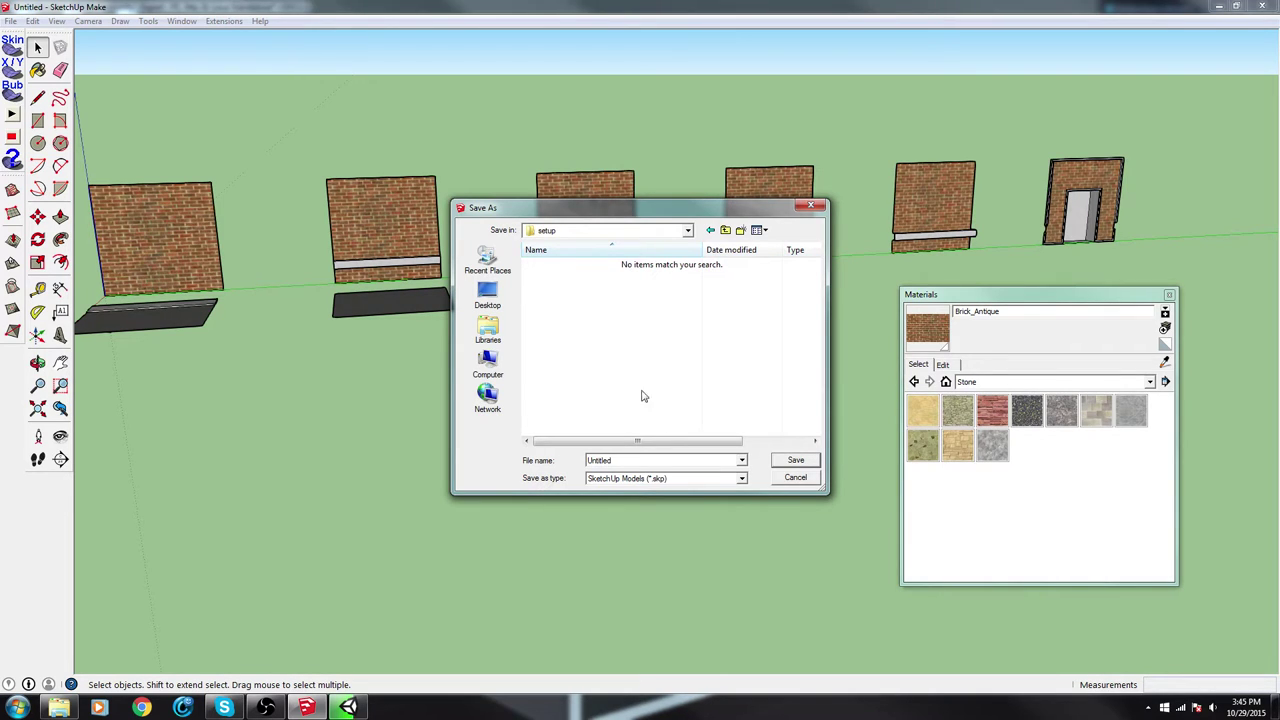
{"action": "double_click", "coordinate": [713, 459]}
{"action": "type", "text": "br"}
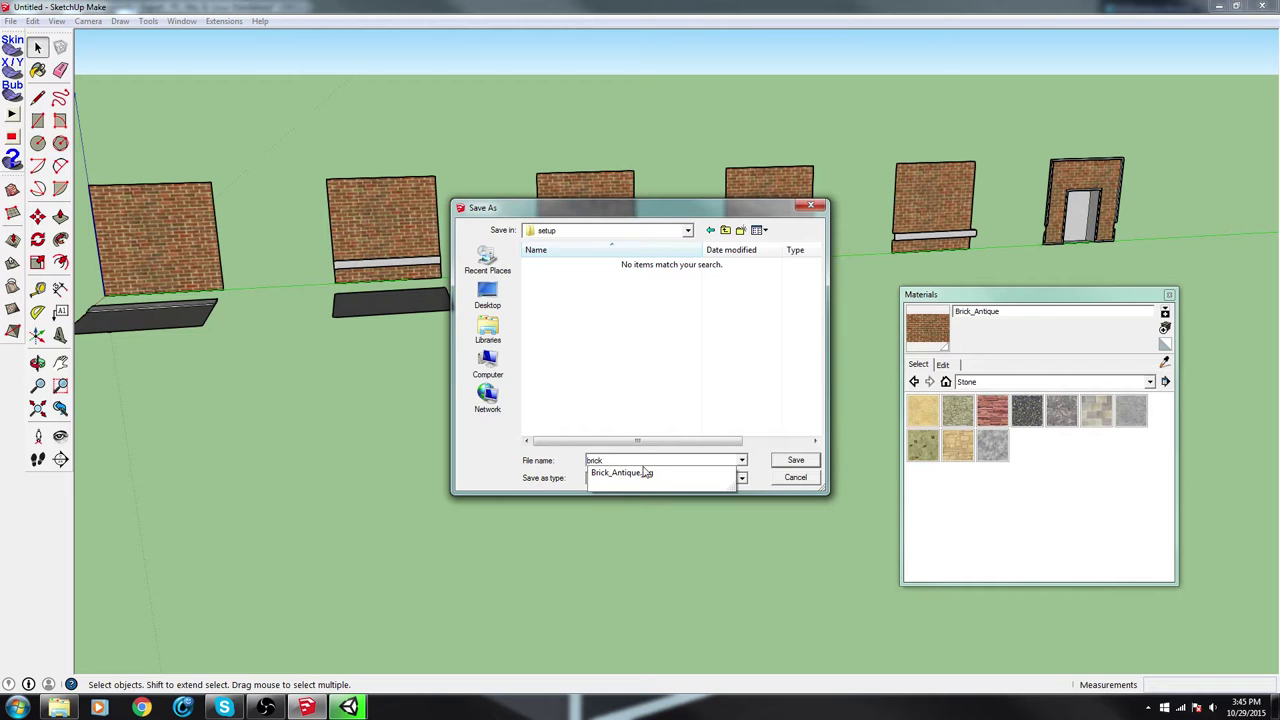
{"action": "type", "text": "ick"}
{"action": "key", "text": "Return"}
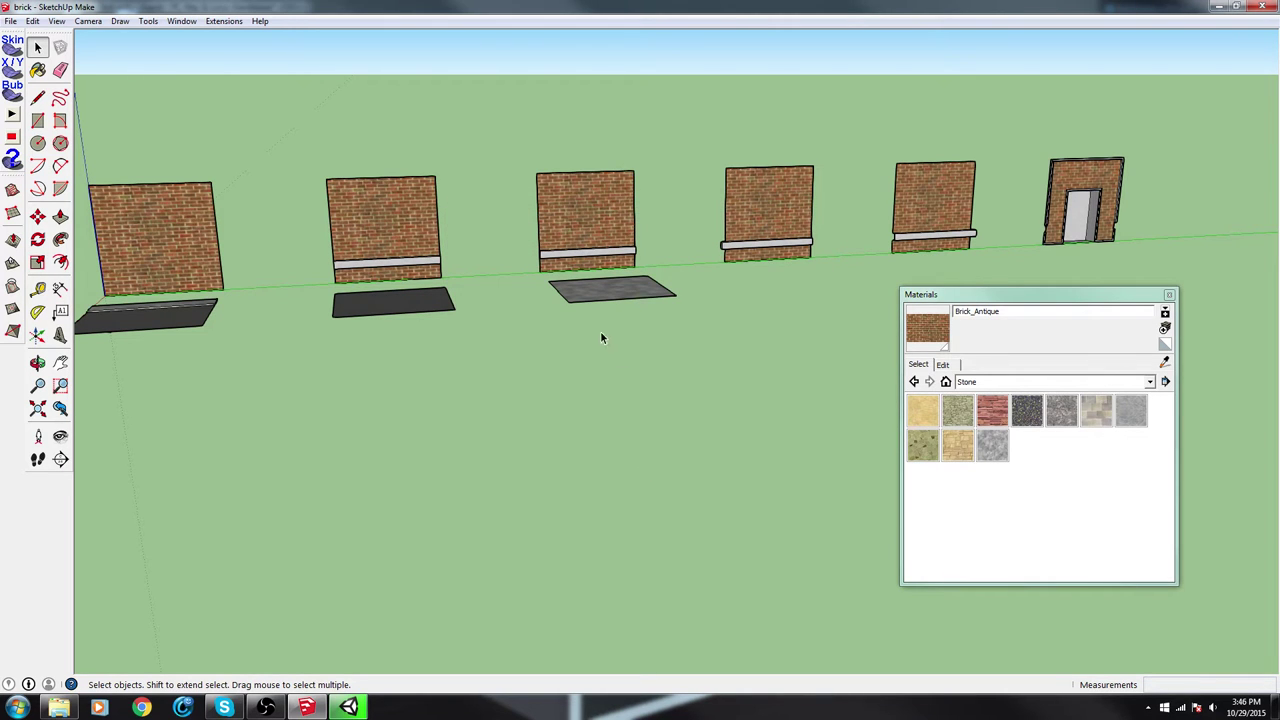
{"action": "scroll", "coordinate": [389, 248], "scroll_direction": "up", "scroll_amount": 6}
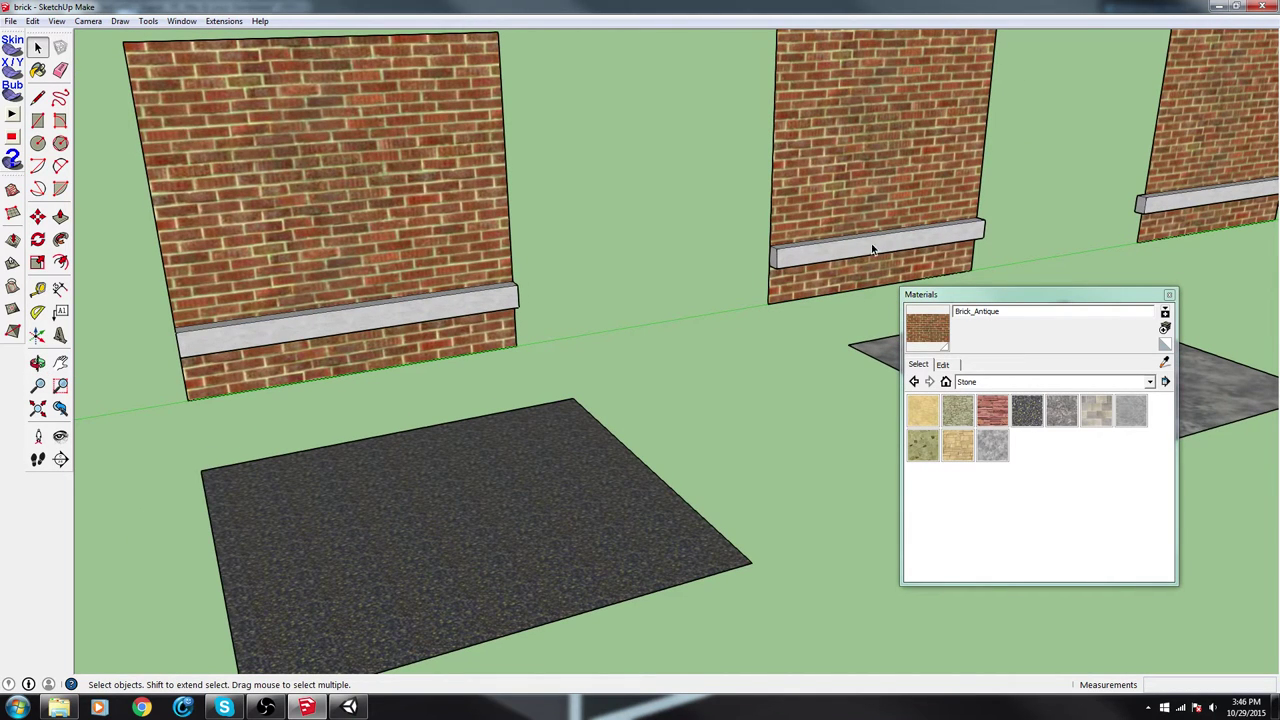
{"action": "scroll", "coordinate": [353, 487], "scroll_direction": "down", "scroll_amount": 5}
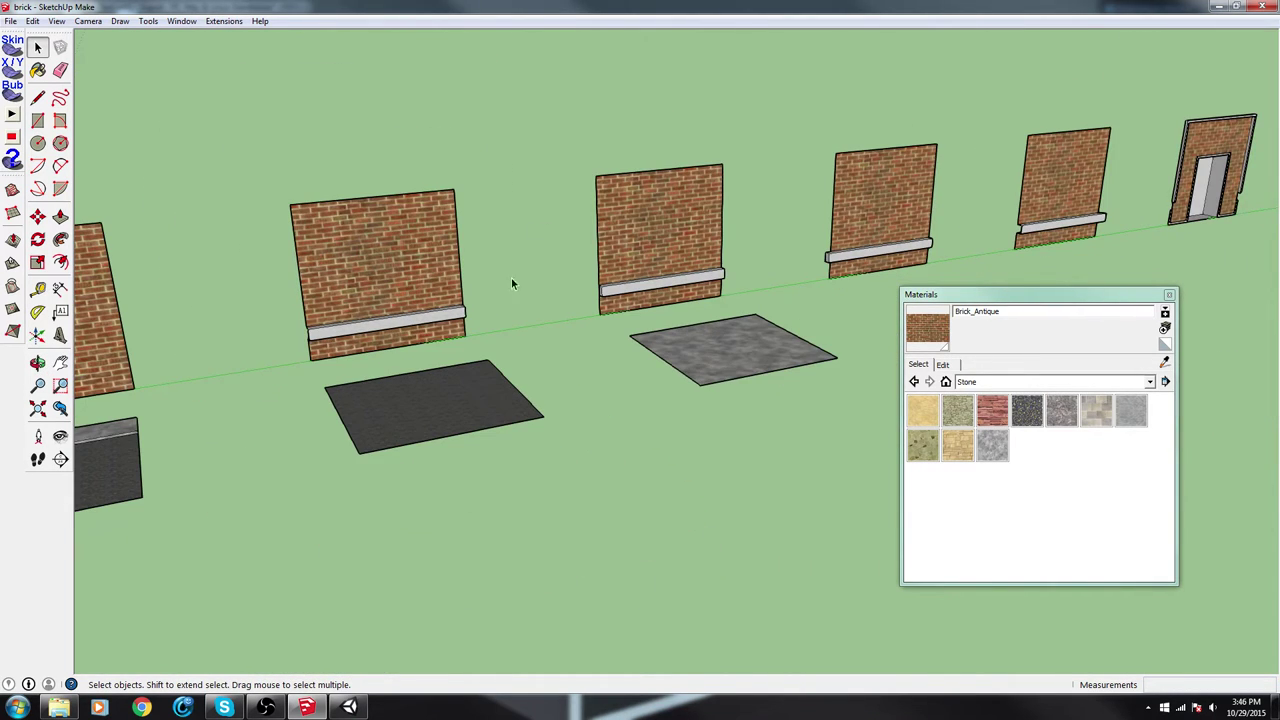
{"action": "middle_click_drag", "start_coordinate": [375, 280], "coordinate": [376, 229]}
{"action": "scroll", "coordinate": [376, 233], "scroll_direction": "up", "scroll_amount": 3}
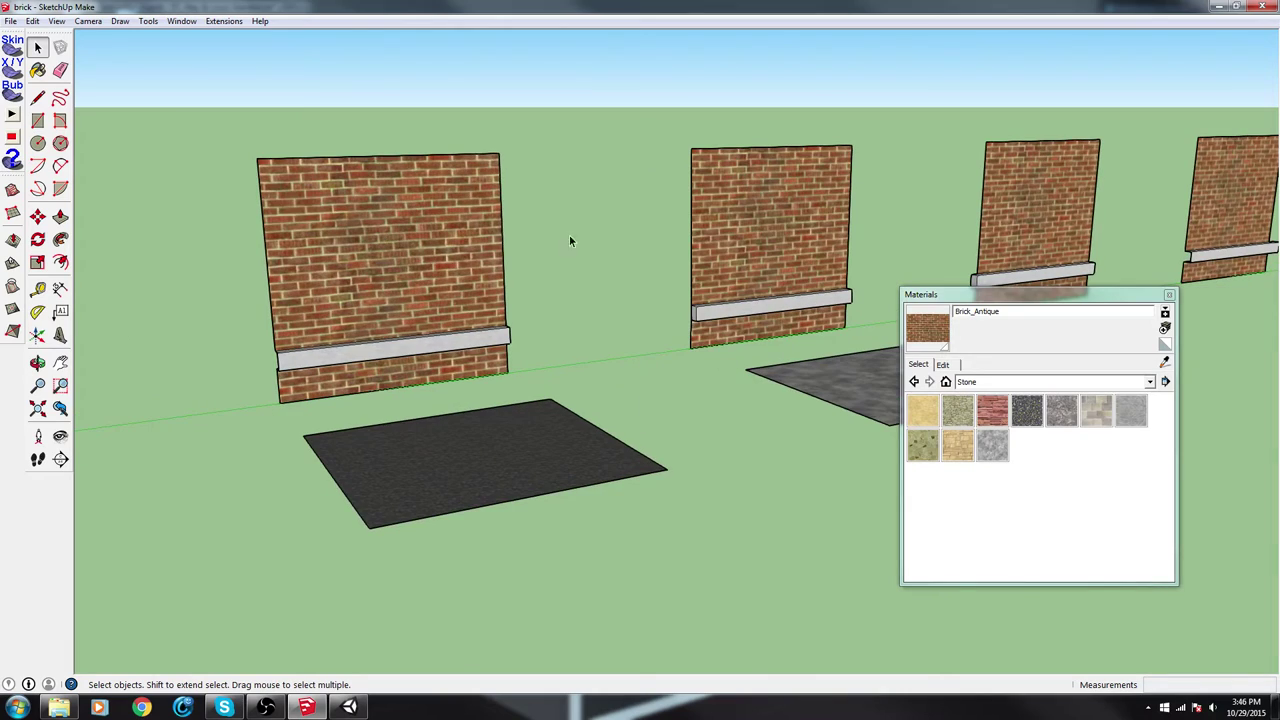
{"action": "middle_click_drag", "start_coordinate": [962, 180], "coordinate": [434, 277]}
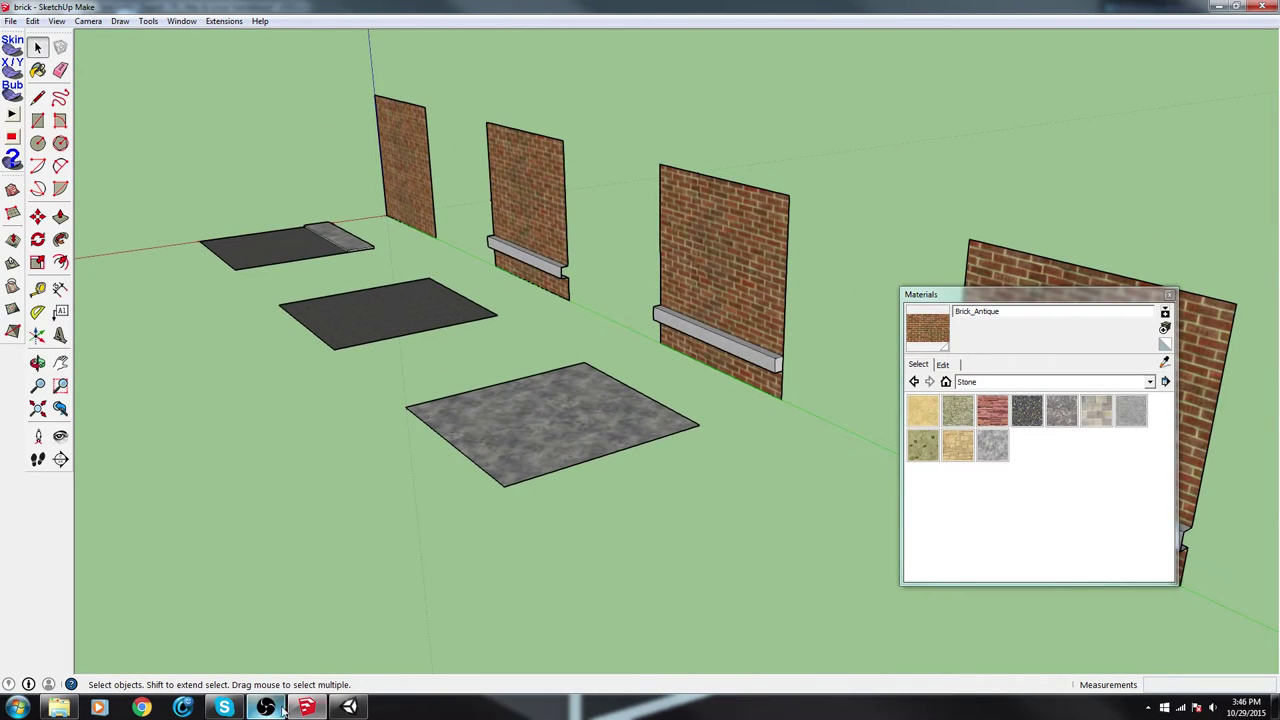
Return to Unity and place the FPSController prefab from the first-person character assets on the road
{"action": "left_click", "coordinate": [347, 706]}
{"action": "mouse_move", "coordinate": [669, 217]}
{"action": "middle_mouse_down"}
{"action": "mouse_move", "coordinate": [657, 194]}
{"action": "mouse_move", "coordinate": [634, 218]}
{"action": "middle_mouse_up"}
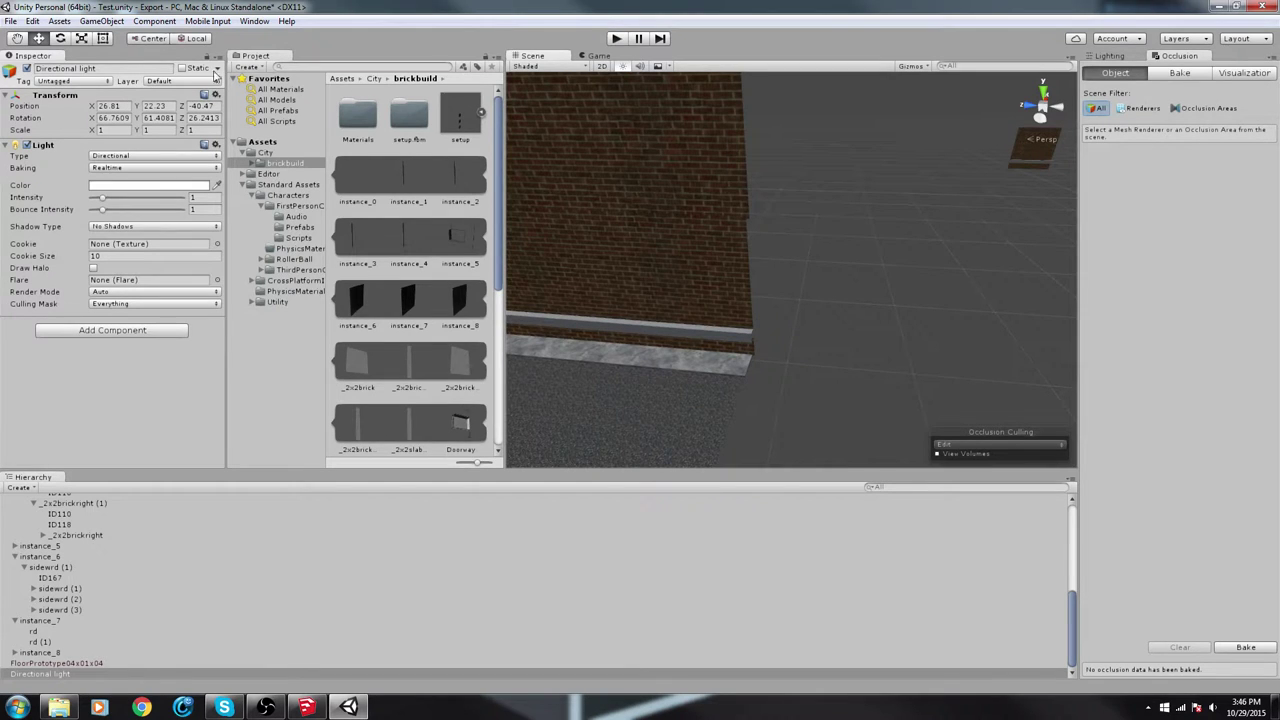
{"action": "left_click", "coordinate": [240, 56]}
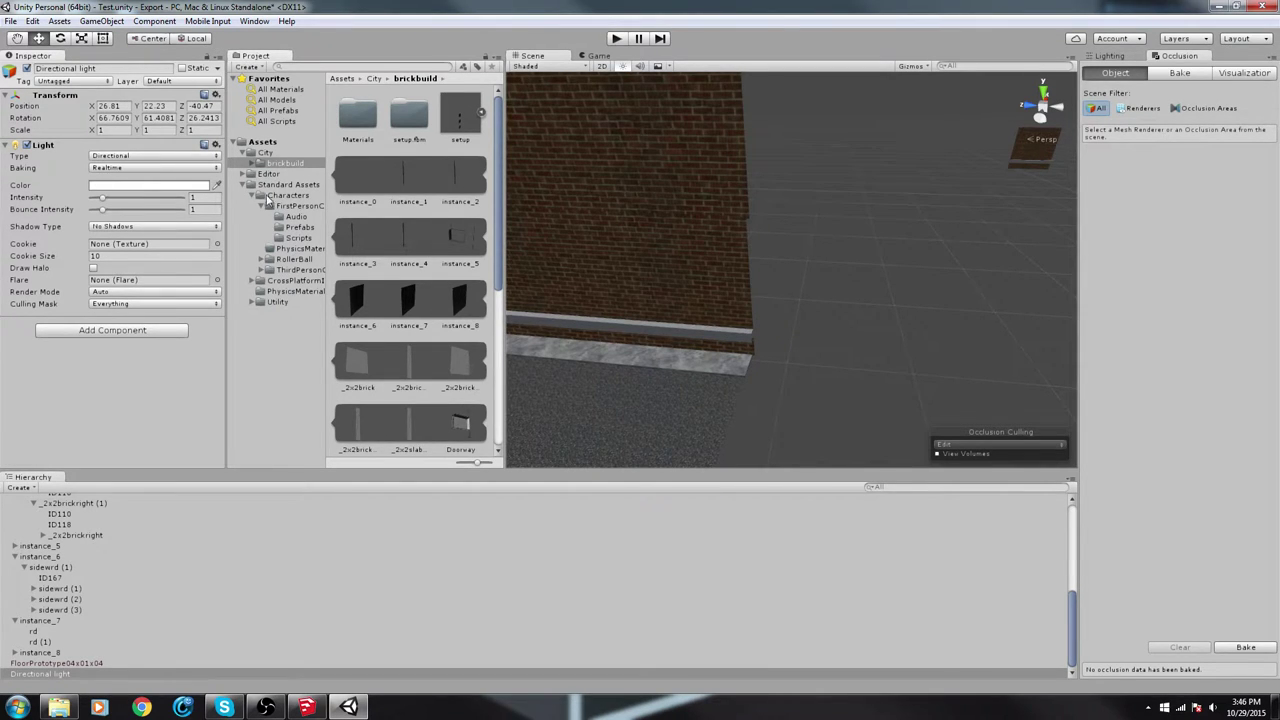
{"action": "left_click", "coordinate": [275, 206]}
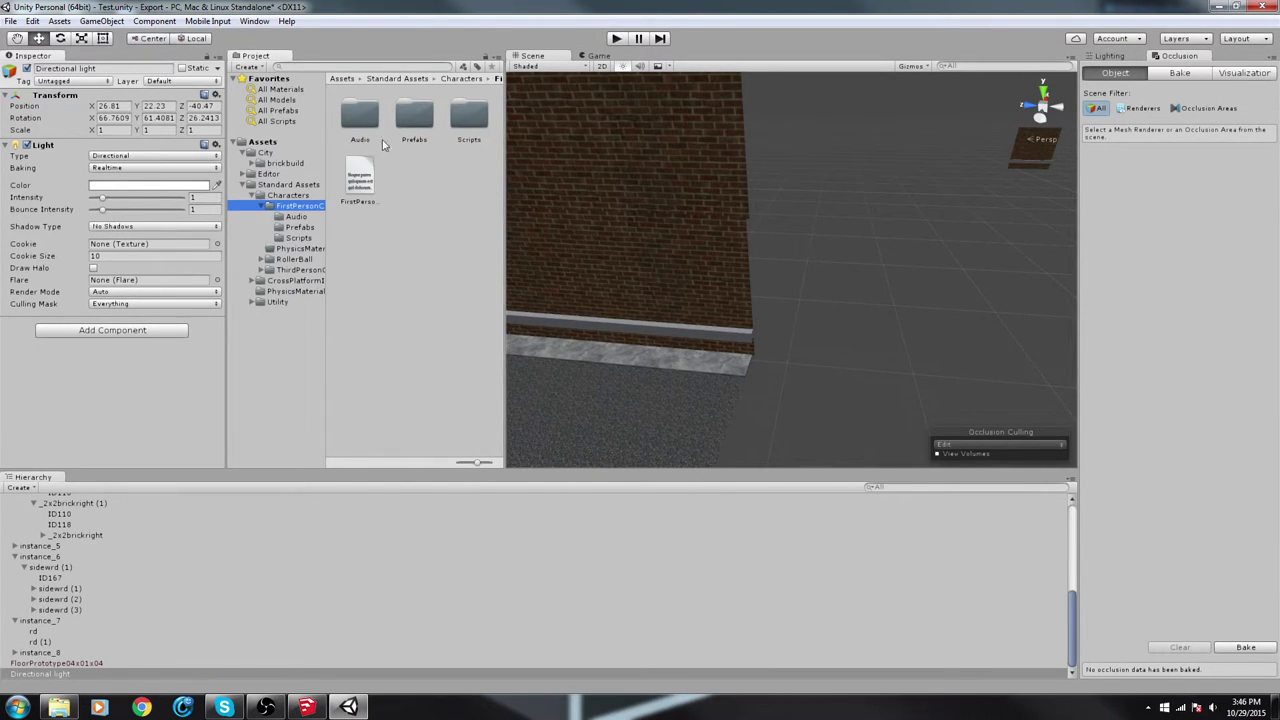
{"action": "double_click", "coordinate": [414, 115]}
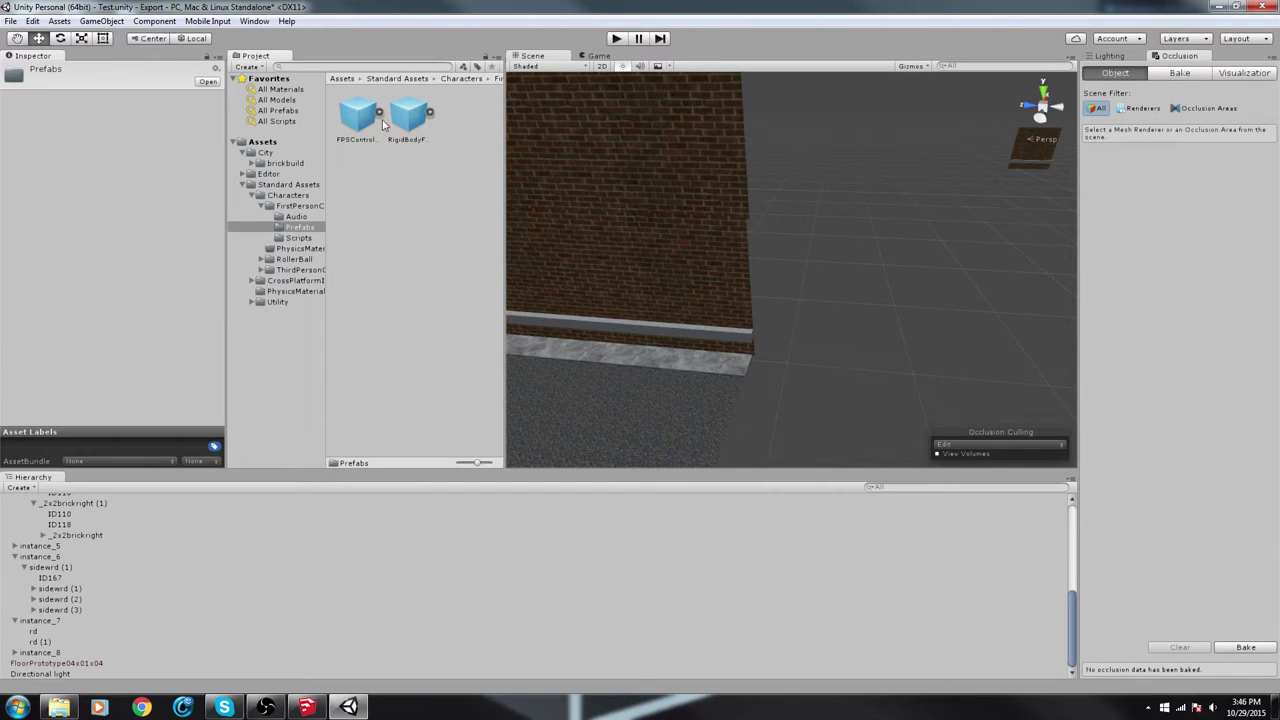
{"action": "left_click_drag", "start_coordinate": [357, 118], "coordinate": [569, 370]}
Move the FPSController to about X 19.64, Y 17.5, Z -39.64, then play-test the scene and stop it
{"action": "middle_click_drag", "start_coordinate": [610, 355], "coordinate": [622, 308]}
{"action": "key", "text": "f"}
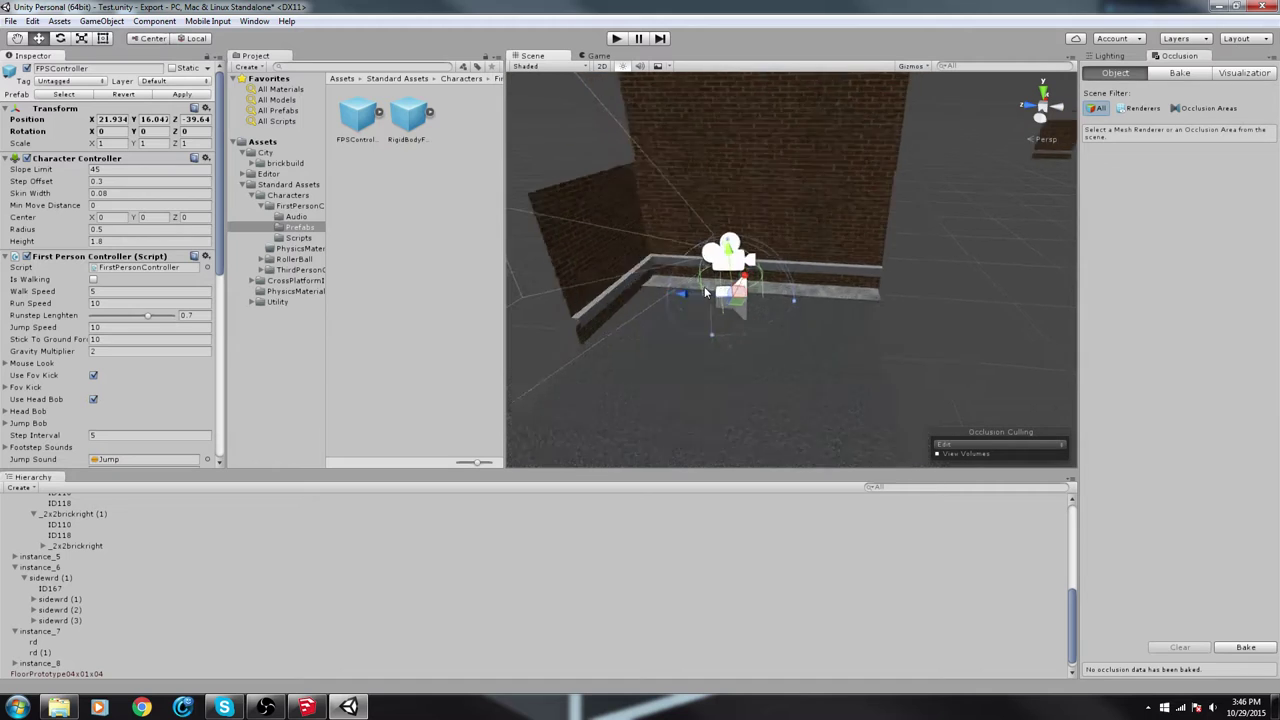
{"action": "mouse_move", "coordinate": [755, 243]}
{"action": "left_mouse_down"}
{"action": "mouse_move", "coordinate": [731, 225]}
{"action": "mouse_move", "coordinate": [750, 240]}
{"action": "mouse_move", "coordinate": [741, 250]}
{"action": "left_mouse_up"}
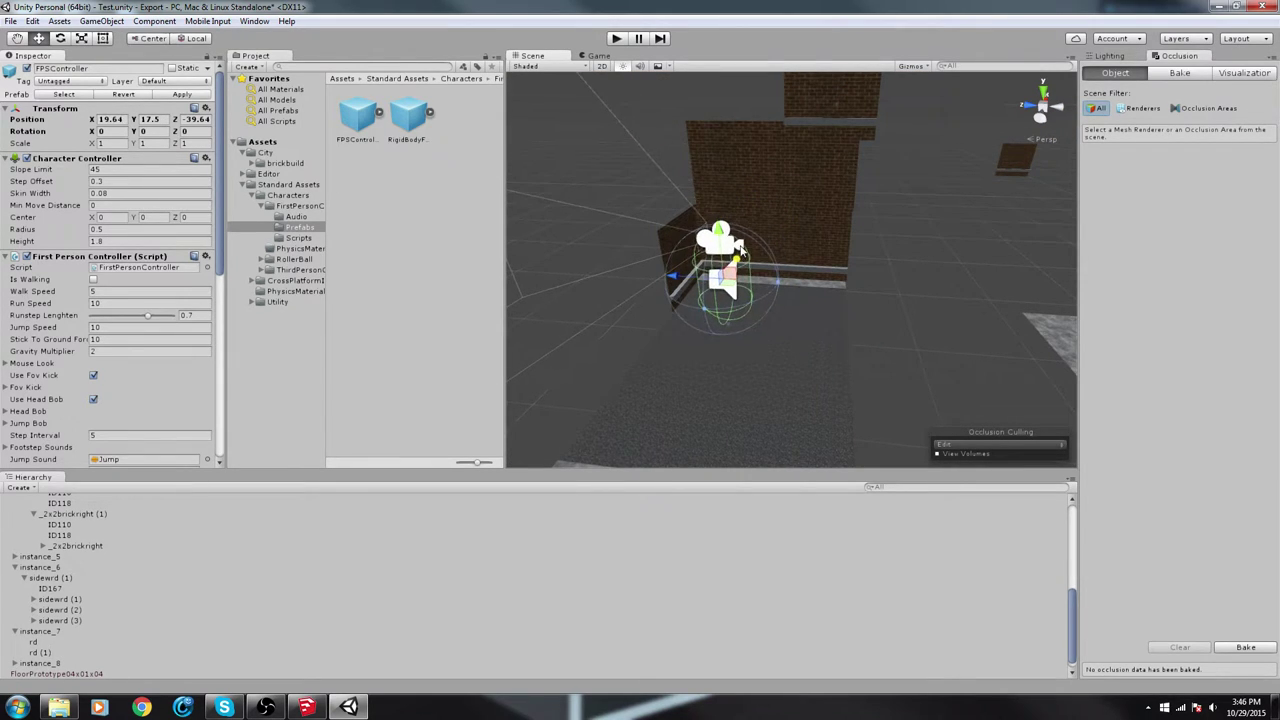
{"action": "left_click", "coordinate": [617, 39]}
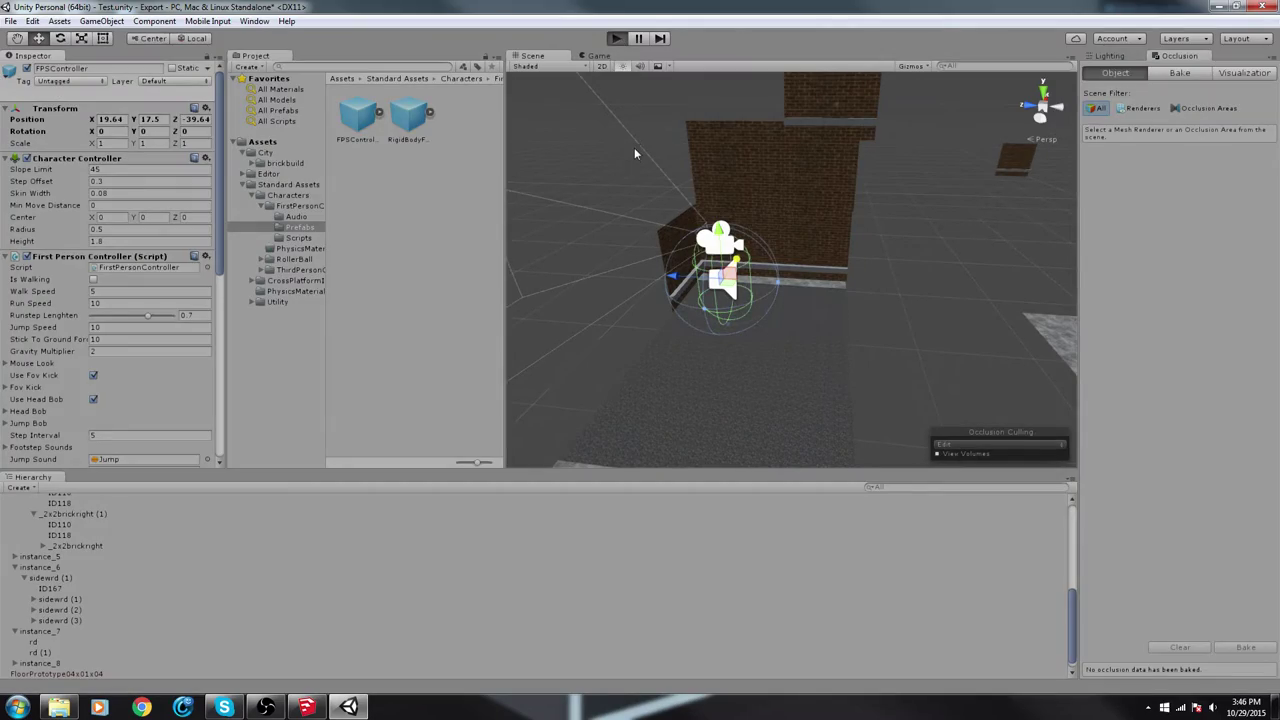
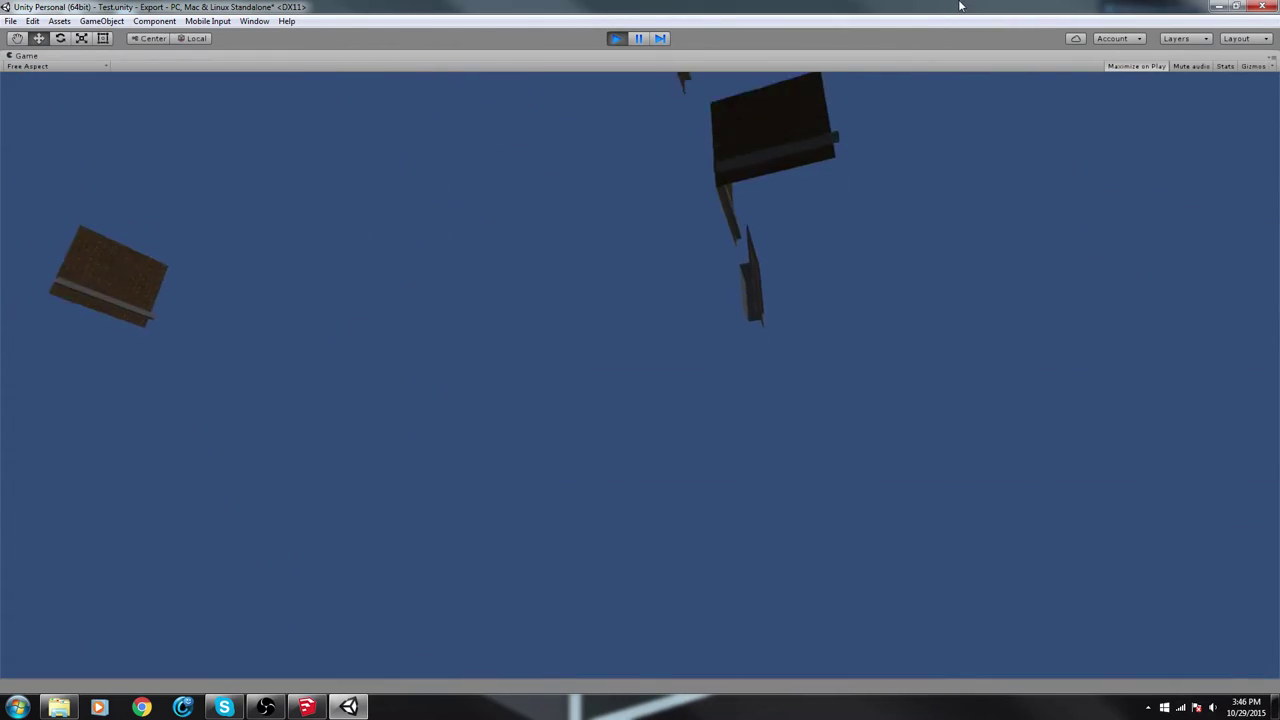
{"action": "left_click", "coordinate": [613, 43]}
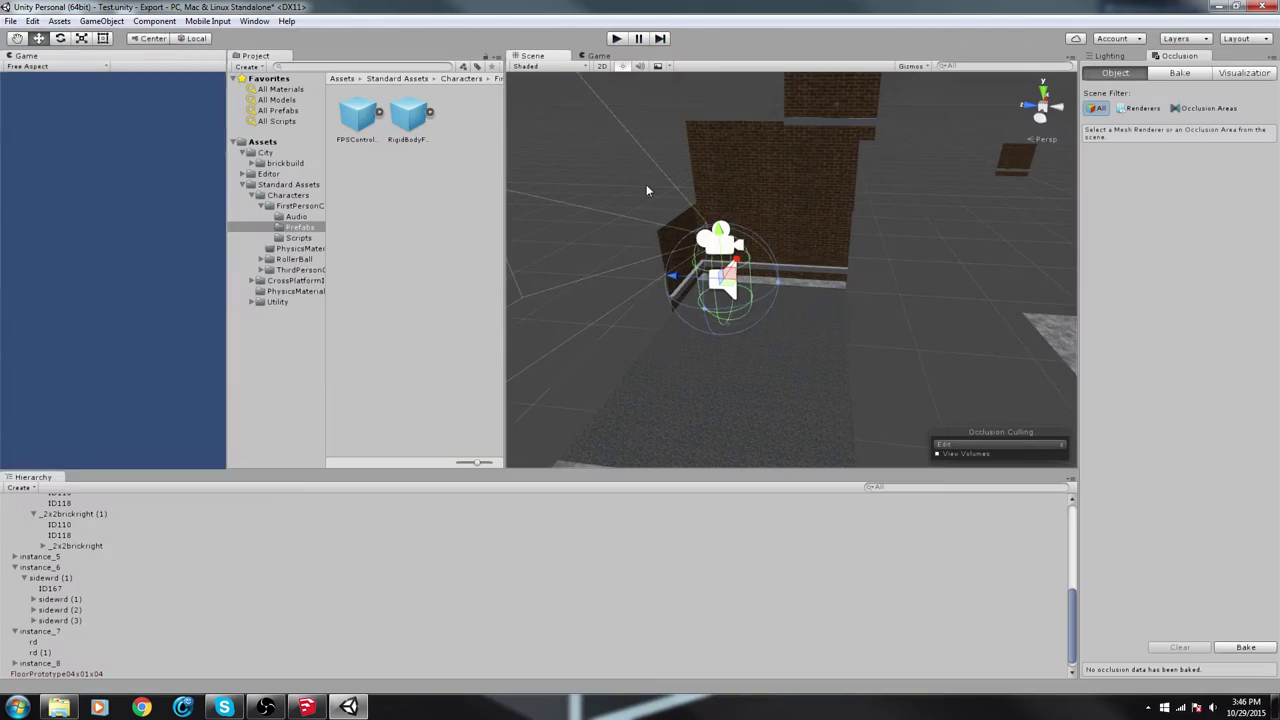
Delete the overhanging upper brick panel and its remaining base piece above the main wall
{"action": "middle_click_drag", "start_coordinate": [776, 353], "coordinate": [738, 354]}
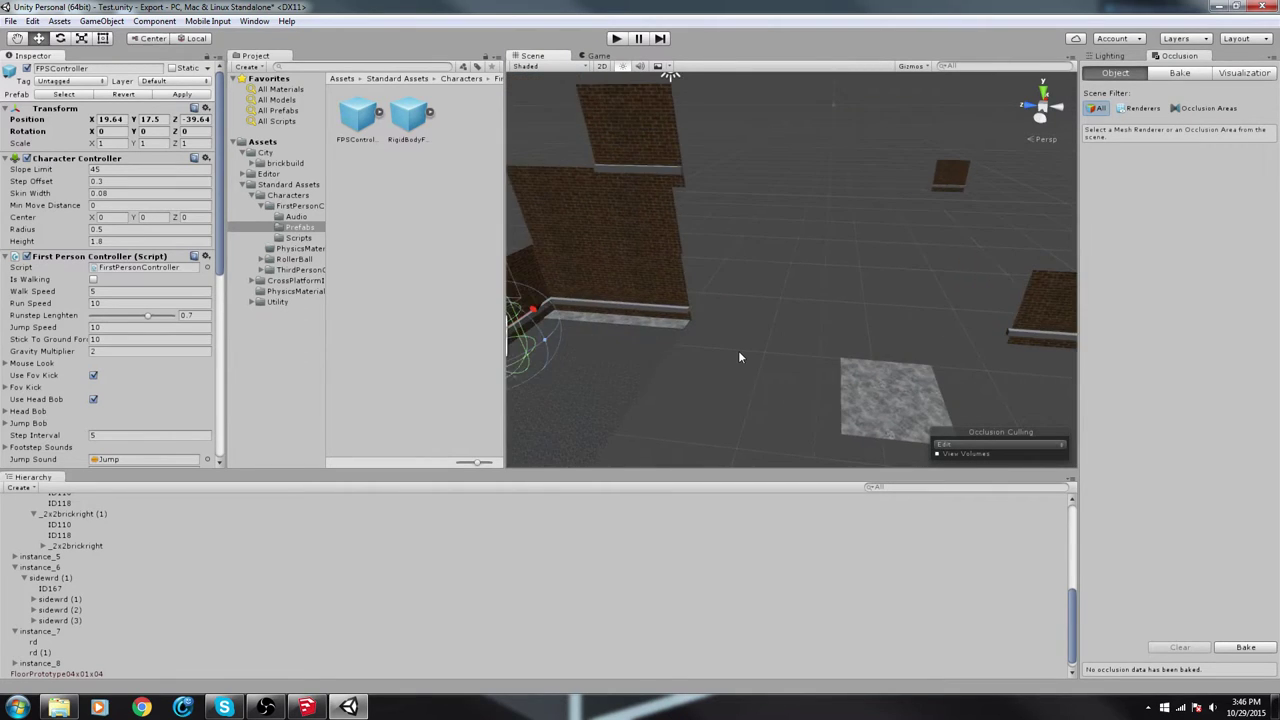
{"action": "scroll", "coordinate": [738, 354], "scroll_direction": "down", "scroll_amount": 5}
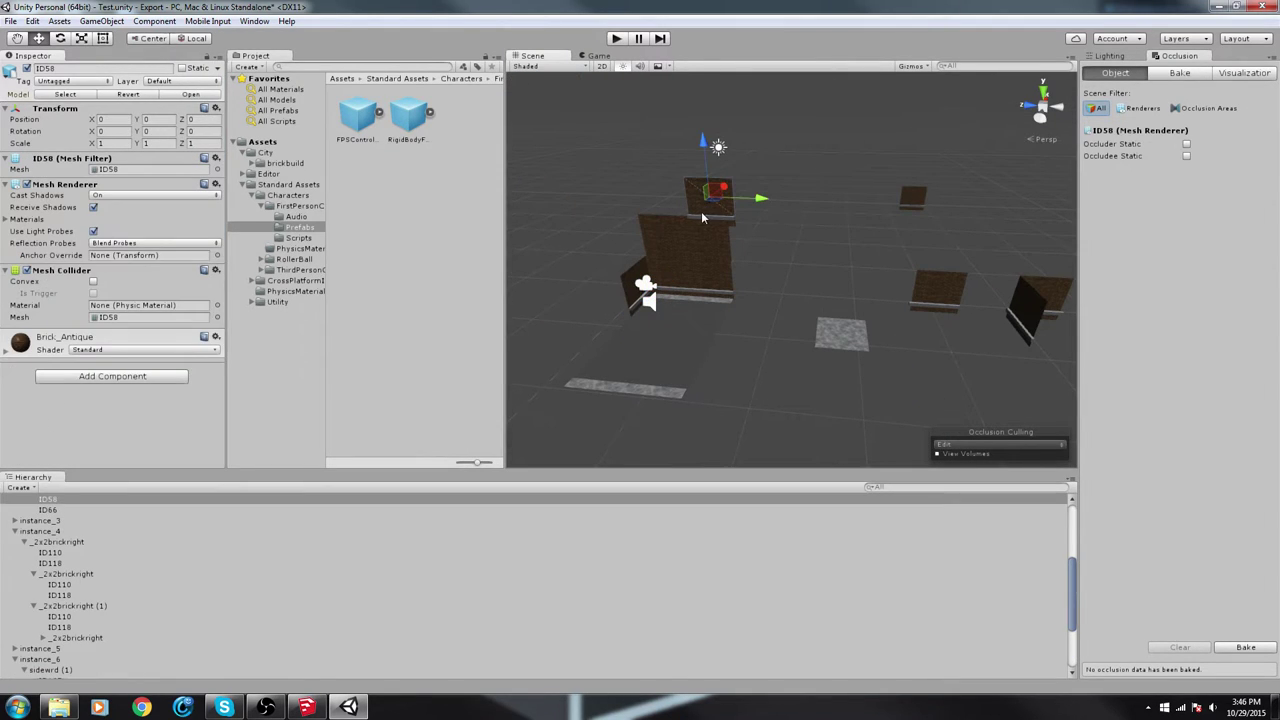
{"action": "key", "text": "Delete"}
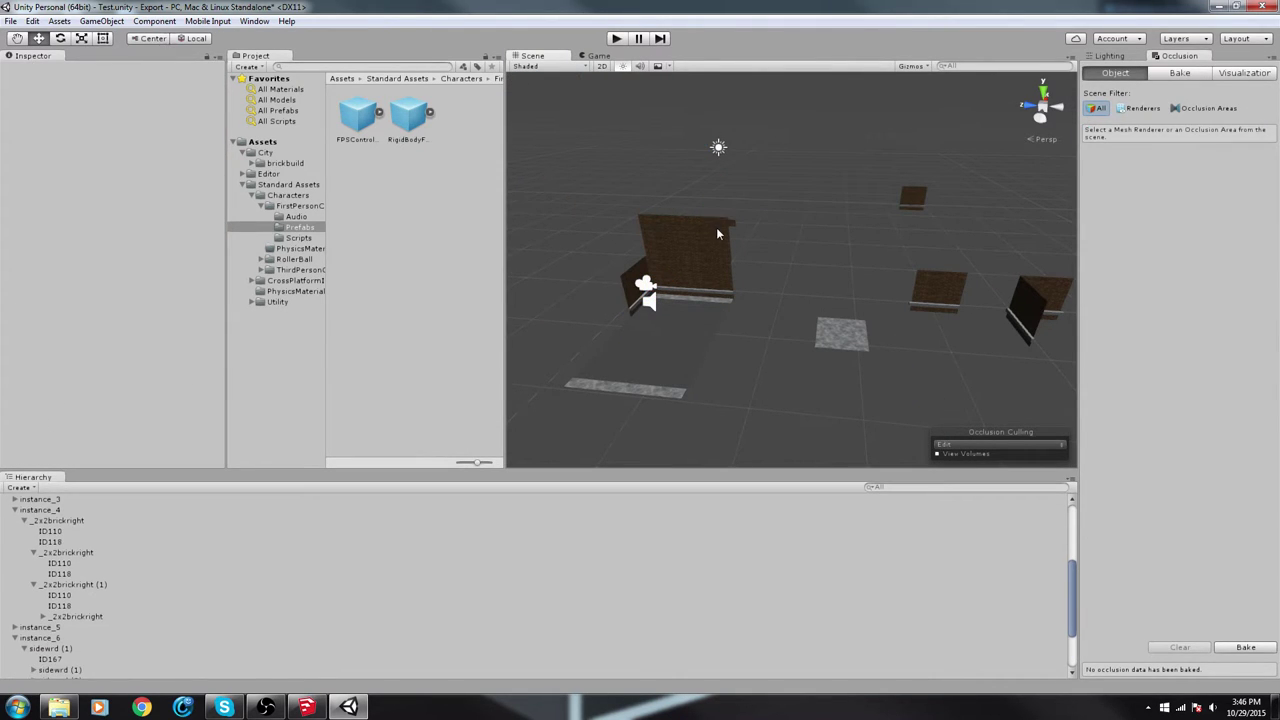
{"action": "scroll", "coordinate": [704, 253], "scroll_direction": "up", "scroll_amount": 3}
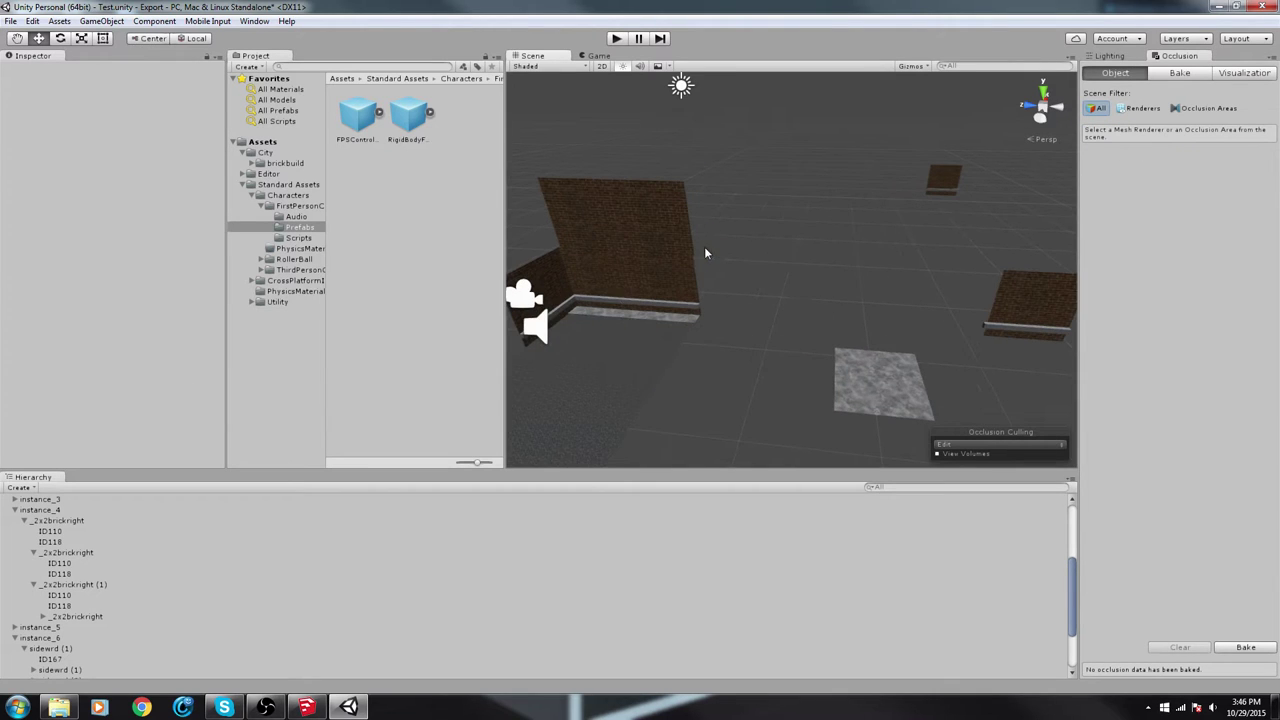
Delete the brick panel and leftover base piece of the side wall adjoining the main wall
{"action": "left_click", "coordinate": [553, 315]}
{"action": "key", "text": "Delete"}
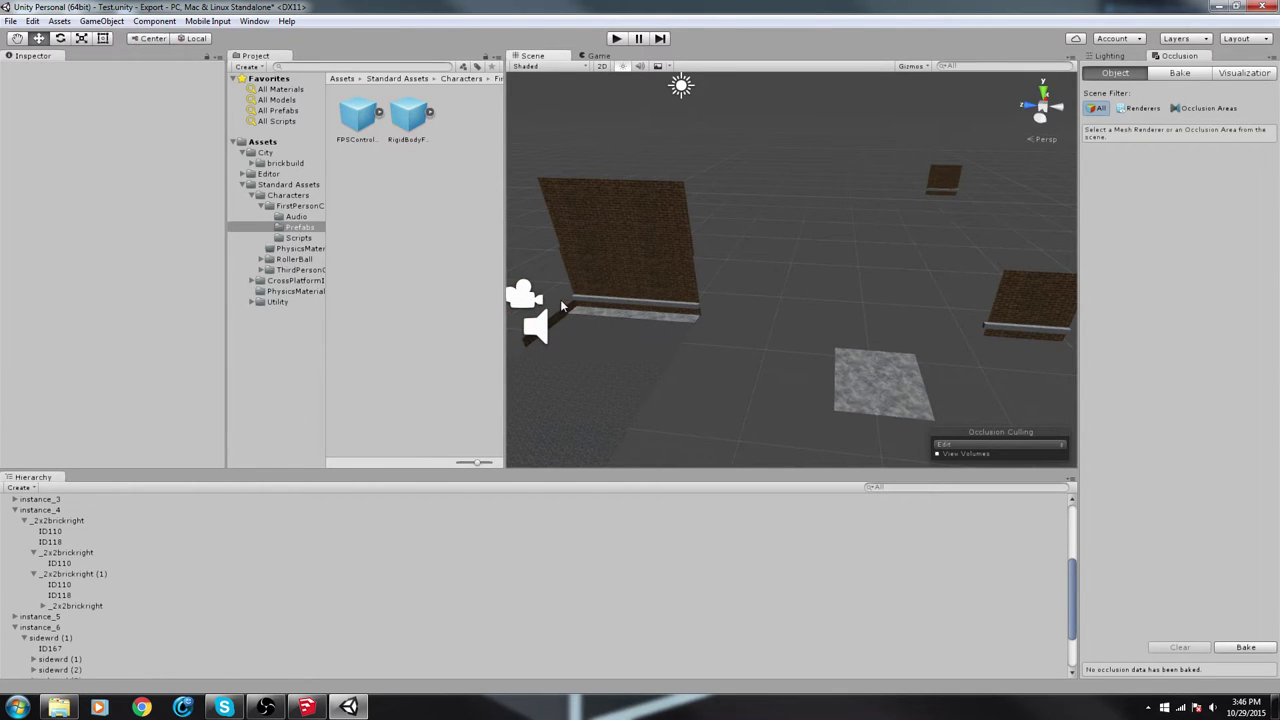
{"action": "left_click", "coordinate": [562, 315]}
{"action": "key", "text": "Delete"}
Shift both upper _2x2brick panels slightly along the main wall, and fine-tune the left one to line up with the panels below
{"action": "left_click", "coordinate": [591, 217]}
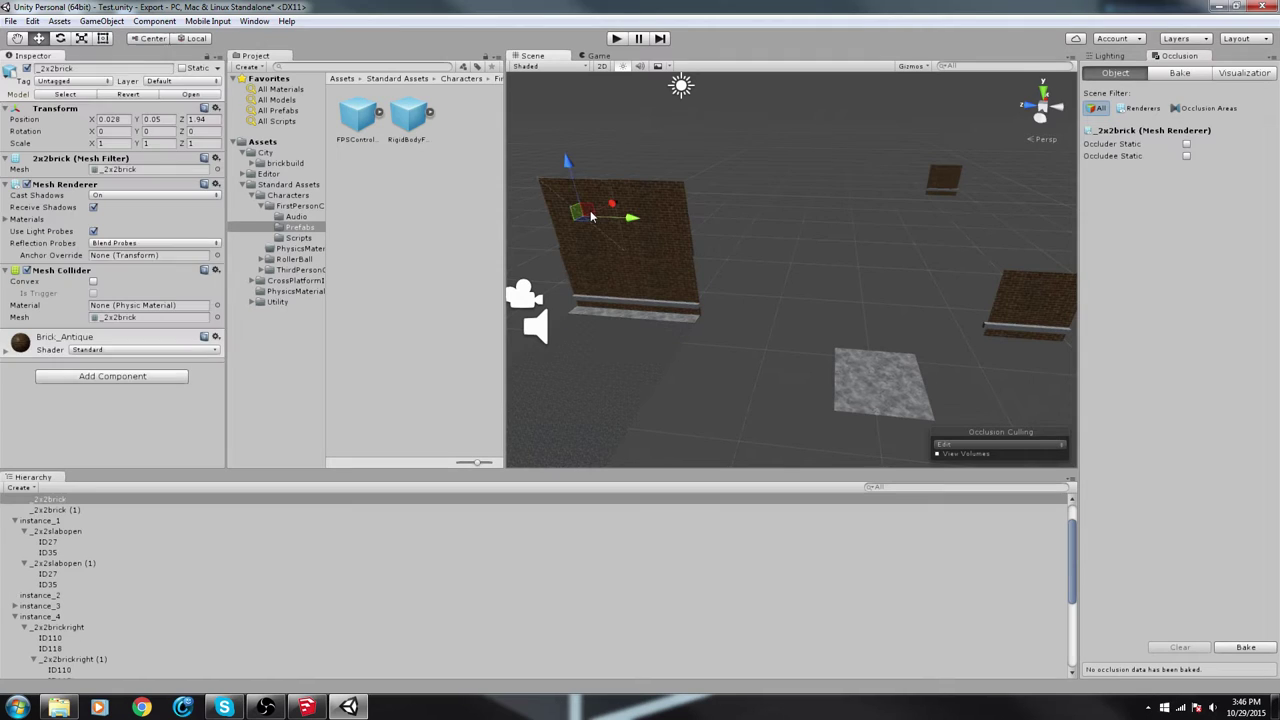
{"action": "left_click", "coordinate": [649, 207], "text": "shift"}
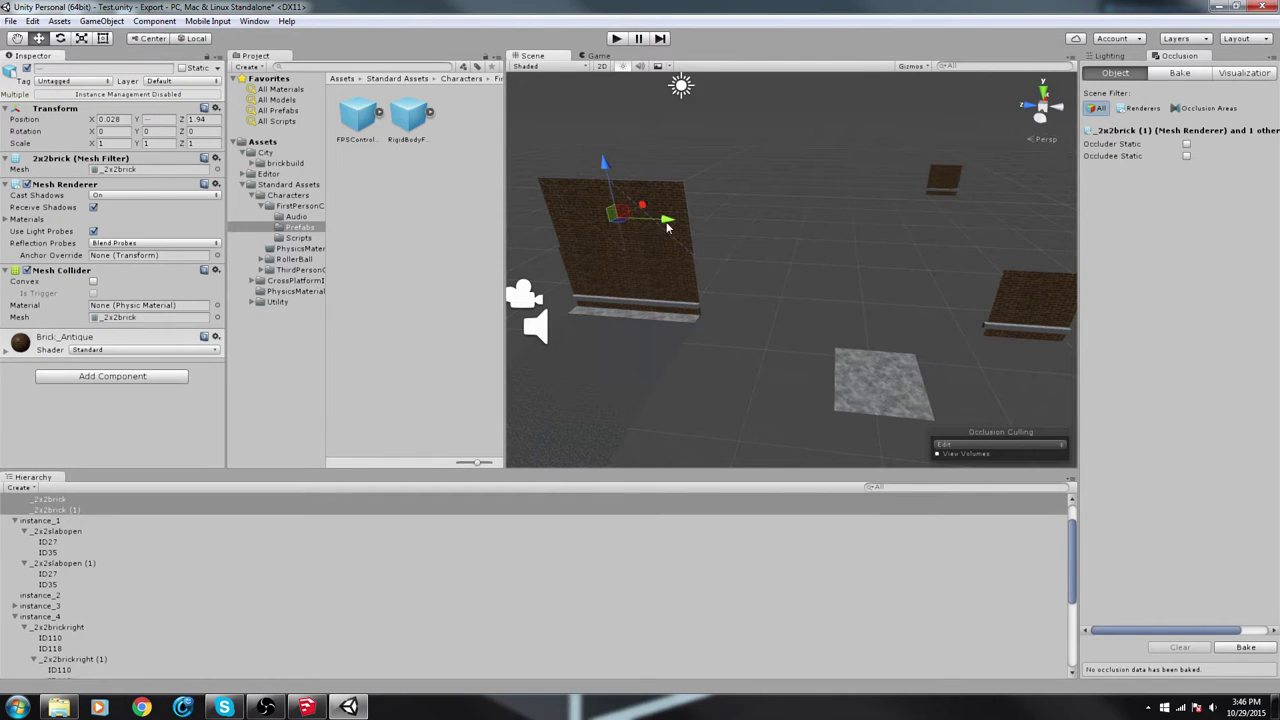
{"action": "scroll", "coordinate": [669, 288], "scroll_direction": "up", "scroll_amount": 4}
{"action": "middle_click_drag", "start_coordinate": [600, 310], "coordinate": [674, 322]}
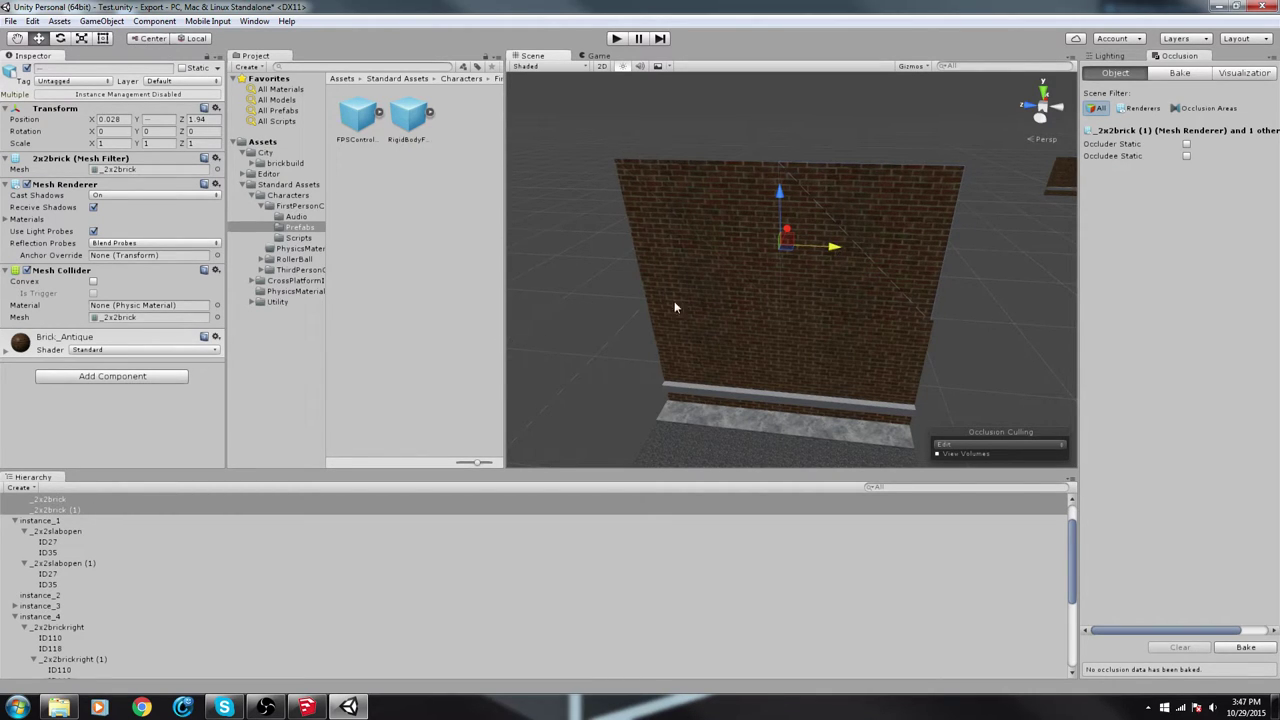
{"action": "left_click_drag", "start_coordinate": [833, 253], "coordinate": [838, 250]}
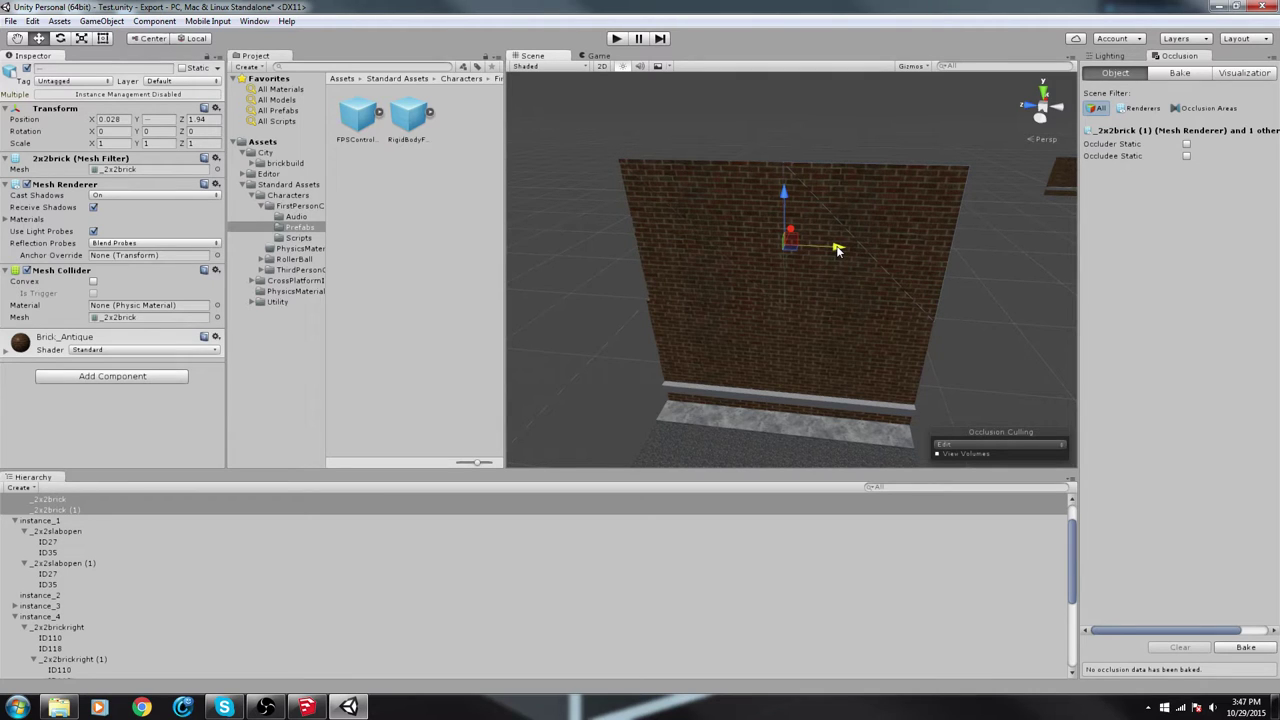
{"action": "left_click", "coordinate": [657, 254]}
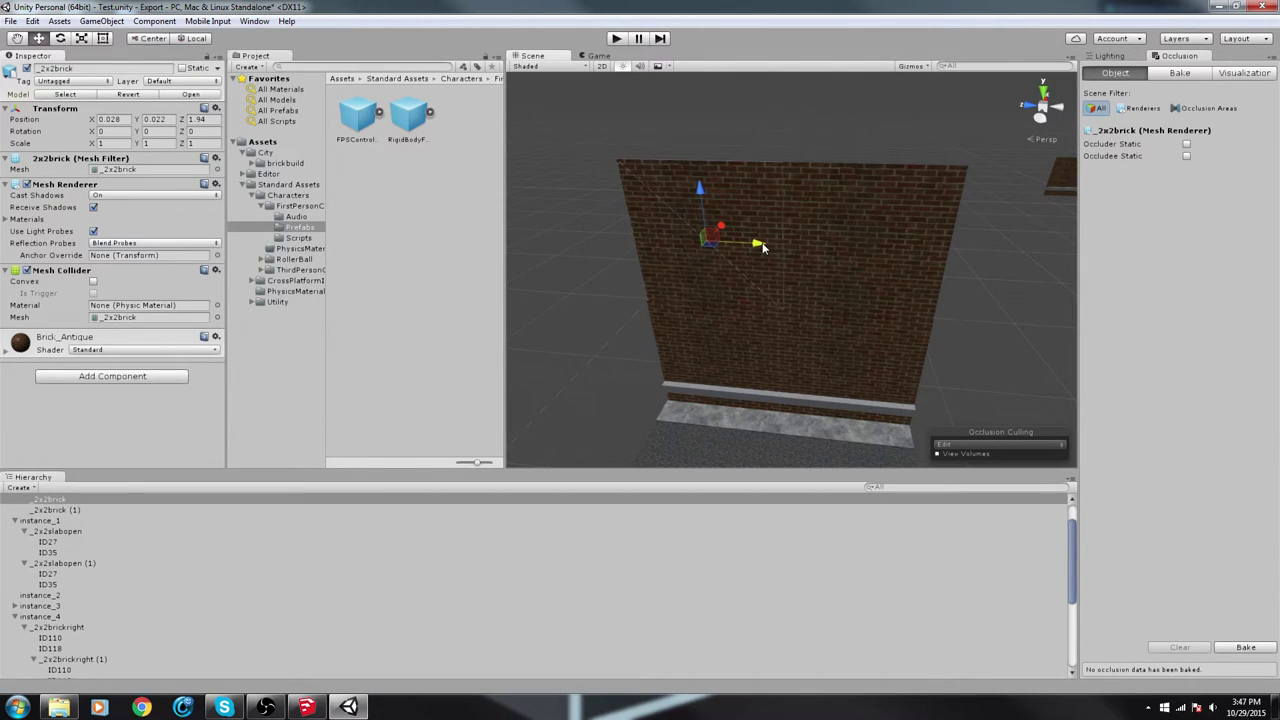
{"action": "left_click_drag", "start_coordinate": [762, 247], "coordinate": [757, 247]}
Move the sidewalk strip beside the main brick wall to X 0.994 and Z -0.05, closer to road level
{"action": "left_click", "coordinate": [516, 316]}
{"action": "left_click_drag", "start_coordinate": [590, 354], "coordinate": [1015, 262], "text": "alt"}
{"action": "left_click", "coordinate": [759, 238]}
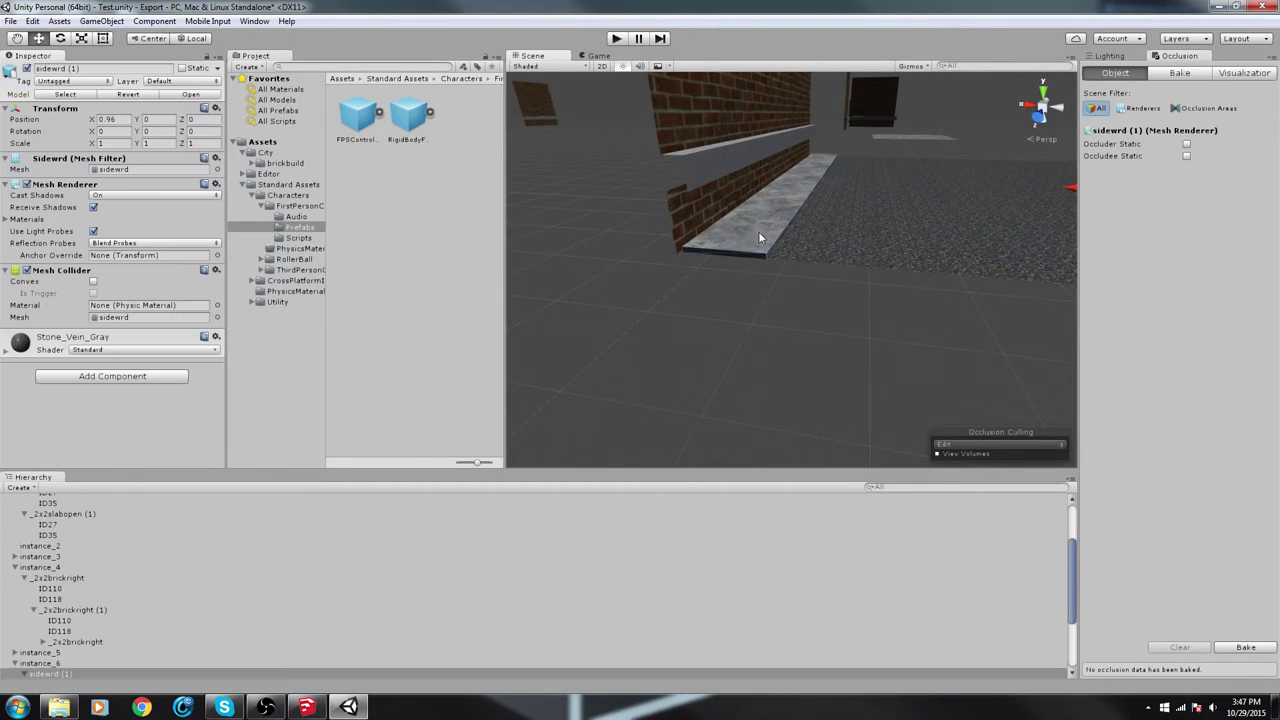
{"action": "left_click_drag", "start_coordinate": [911, 218], "coordinate": [945, 217], "text": "alt"}
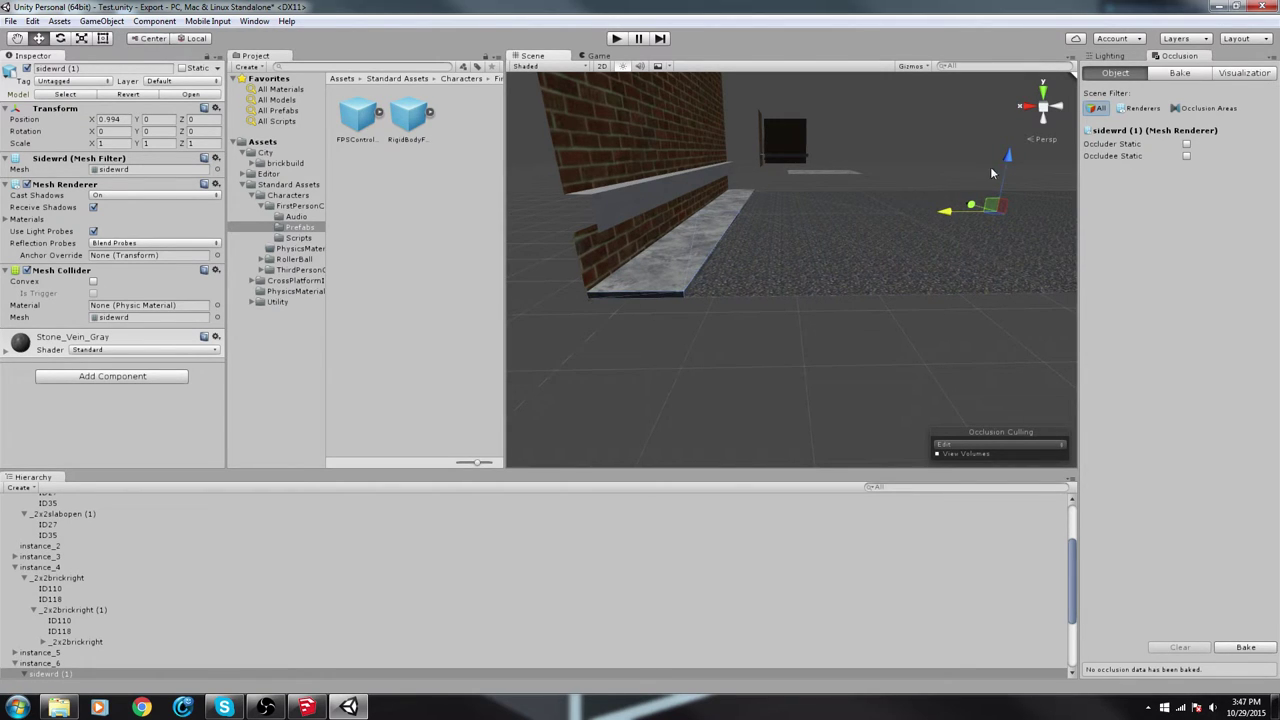
{"action": "left_click_drag", "start_coordinate": [1012, 160], "coordinate": [1010, 166]}
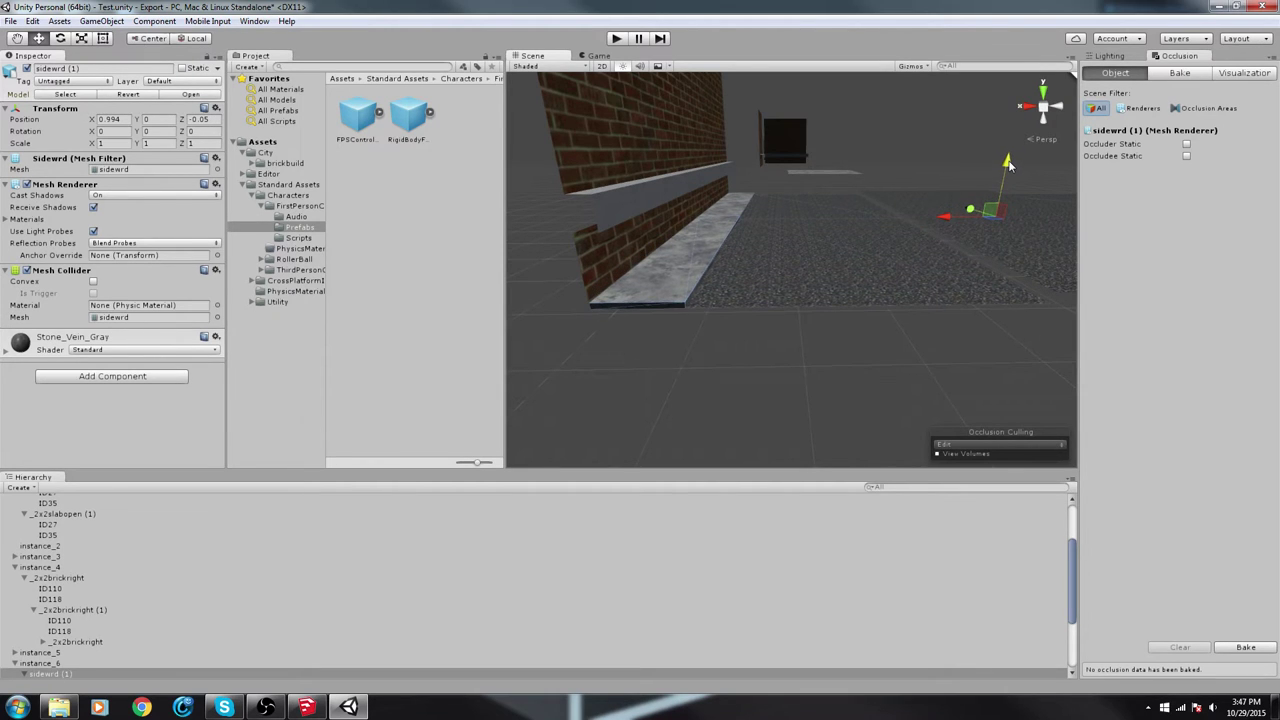
Try raising a single road tile to Z 0.178, and undo the move
{"action": "left_click", "coordinate": [624, 450]}
{"action": "right_click_drag", "start_coordinate": [702, 367], "coordinate": [814, 283]}
{"action": "left_click", "coordinate": [812, 280]}
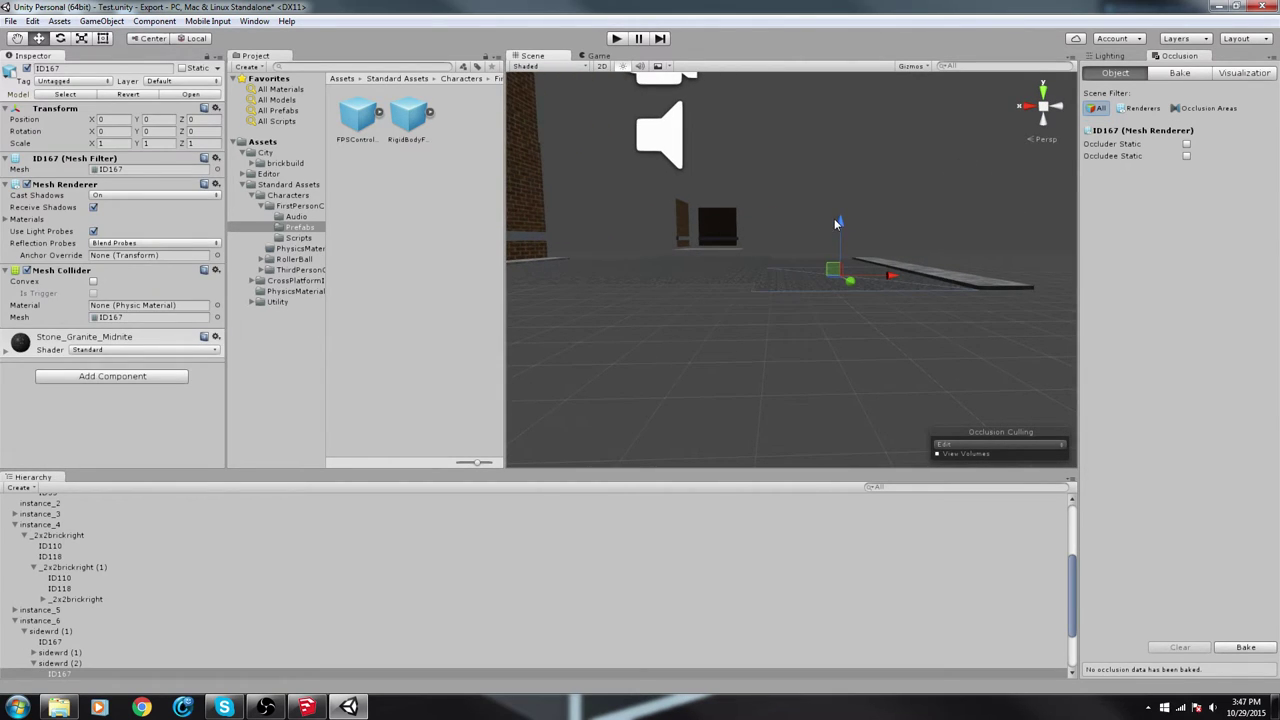
{"action": "left_click_drag", "start_coordinate": [834, 218], "coordinate": [847, 202]}
{"action": "right_click_drag", "start_coordinate": [831, 274], "coordinate": [473, 352]}
{"action": "key", "text": "w"}
{"action": "key", "text": "s"}
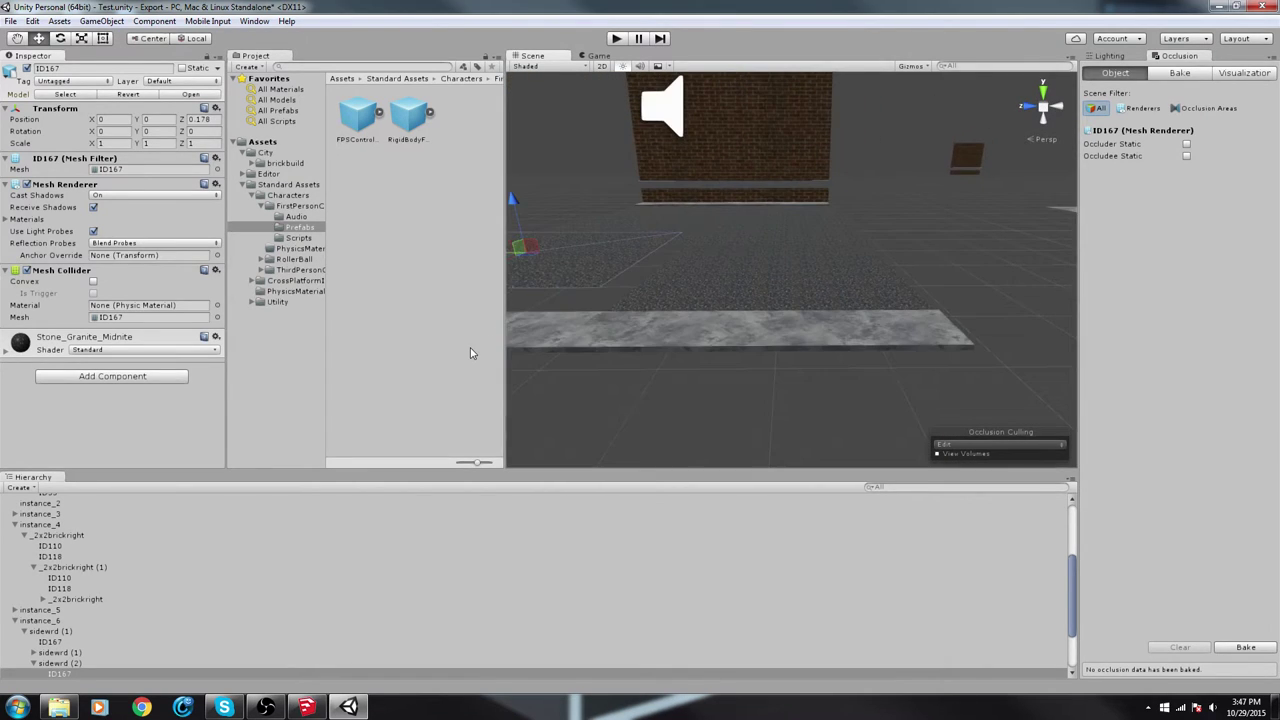
{"action": "key", "text": "ctrl+z"}
Raise the two road tiles and the opposite sidewalk strip together slightly so the road surface is level
{"action": "left_click", "coordinate": [692, 278], "text": "shift"}
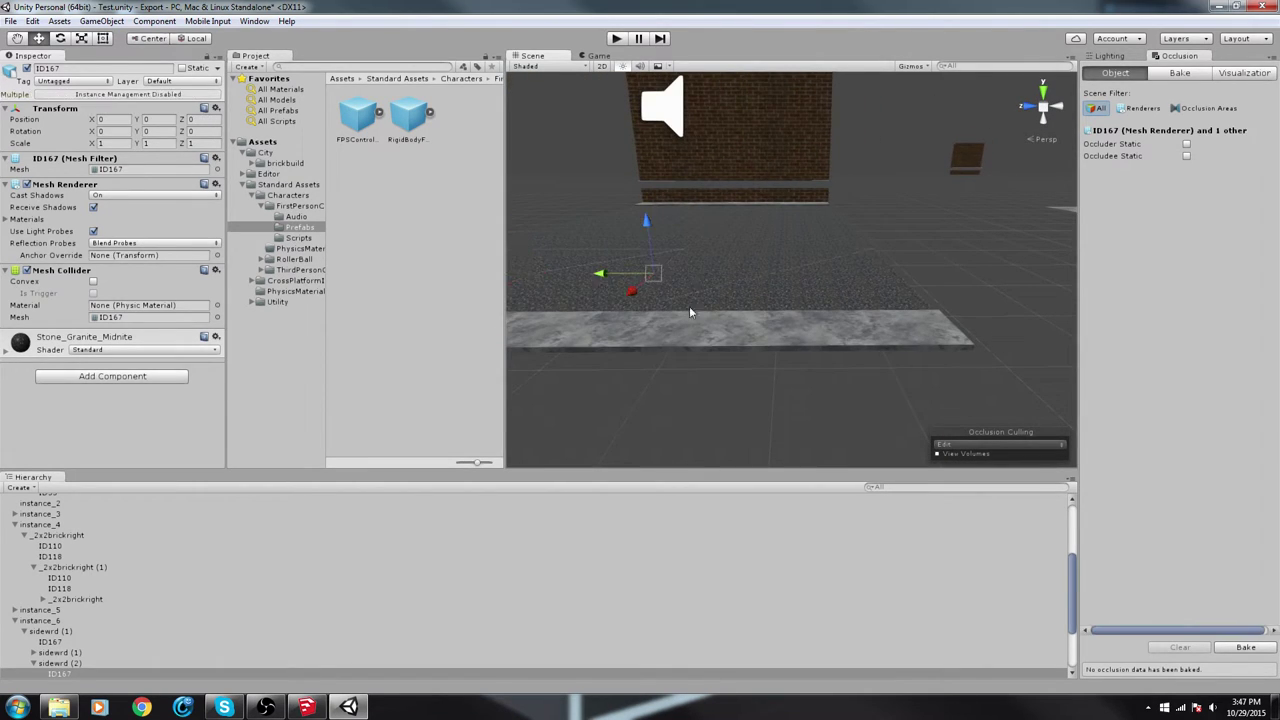
{"action": "left_click", "coordinate": [596, 340], "text": "shift"}
{"action": "left_click", "coordinate": [551, 337], "text": "shift"}
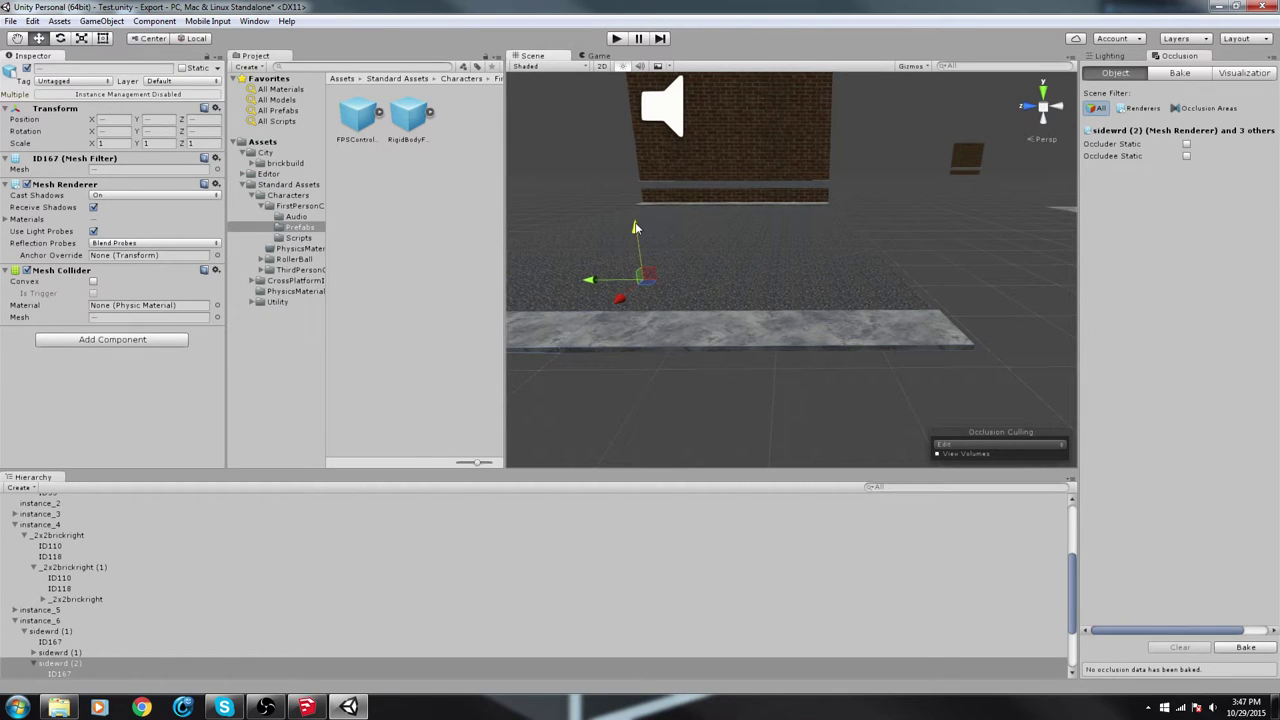
{"action": "left_click_drag", "start_coordinate": [635, 228], "coordinate": [635, 221]}
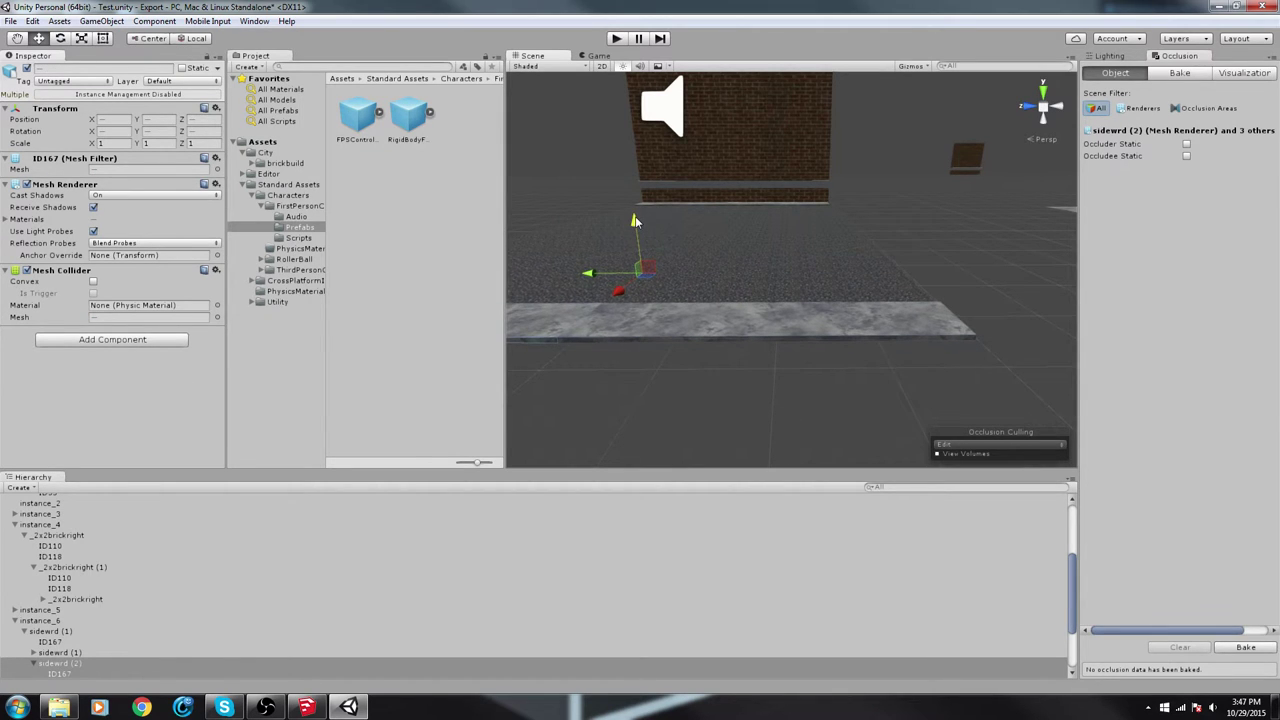
{"action": "left_click", "coordinate": [974, 229]}
Move the FPSController sideways off the road to about Z -48.26
{"action": "right_click_drag", "start_coordinate": [899, 270], "coordinate": [935, 221]}
{"action": "key", "text": "w"}
{"action": "key", "text": "s"}
{"action": "key", "text": "w"}
{"action": "key", "text": "s"}
{"action": "left_click", "coordinate": [735, 285]}
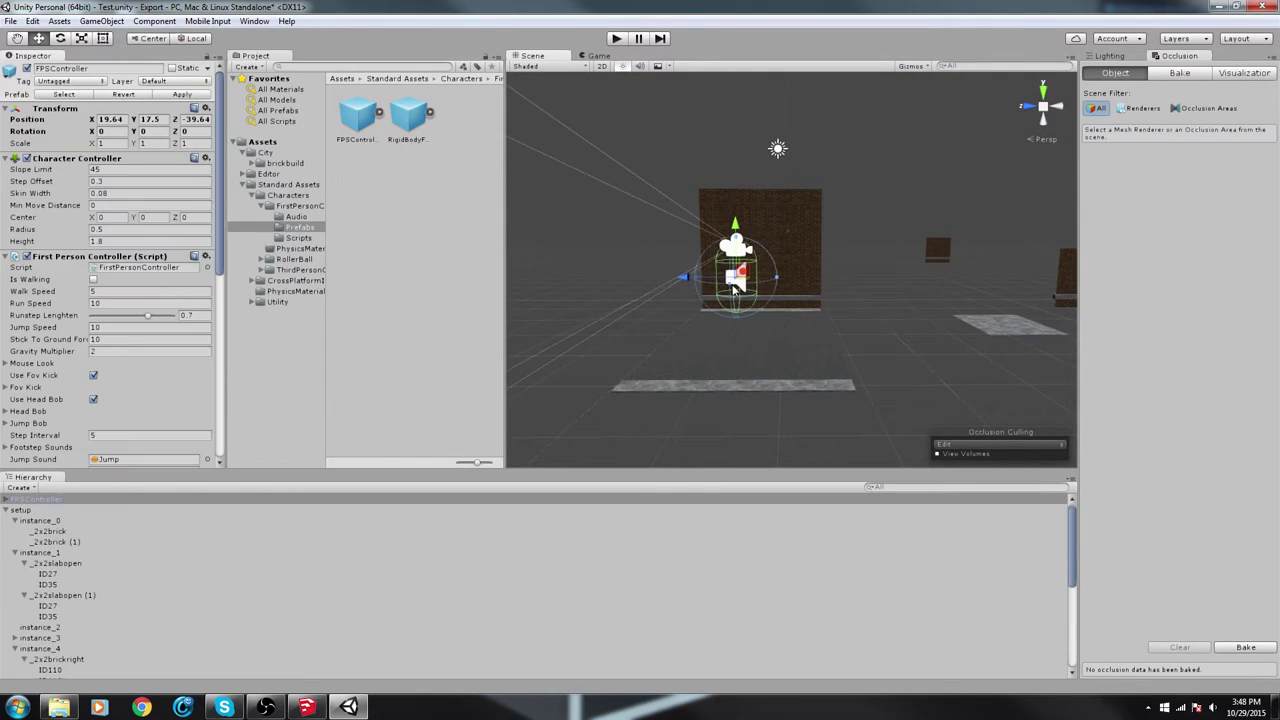
{"action": "left_click_drag", "start_coordinate": [733, 289], "coordinate": [883, 291]}
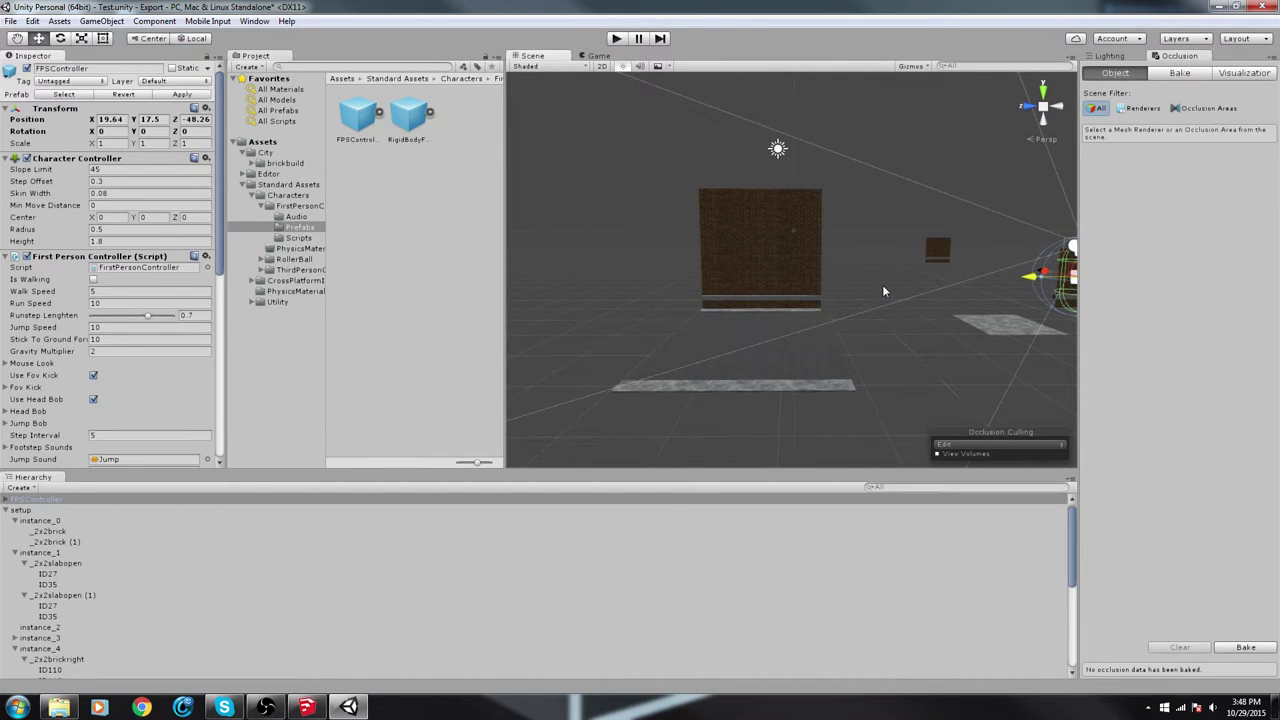
Select the assembled brick wall, road and sidewalk pieces together and move them sideways away from the spare modules
{"action": "left_click", "coordinate": [870, 282]}
{"action": "right_click_drag", "start_coordinate": [857, 211], "coordinate": [780, 206]}
{"action": "left_click_drag", "start_coordinate": [752, 198], "coordinate": [944, 414]}
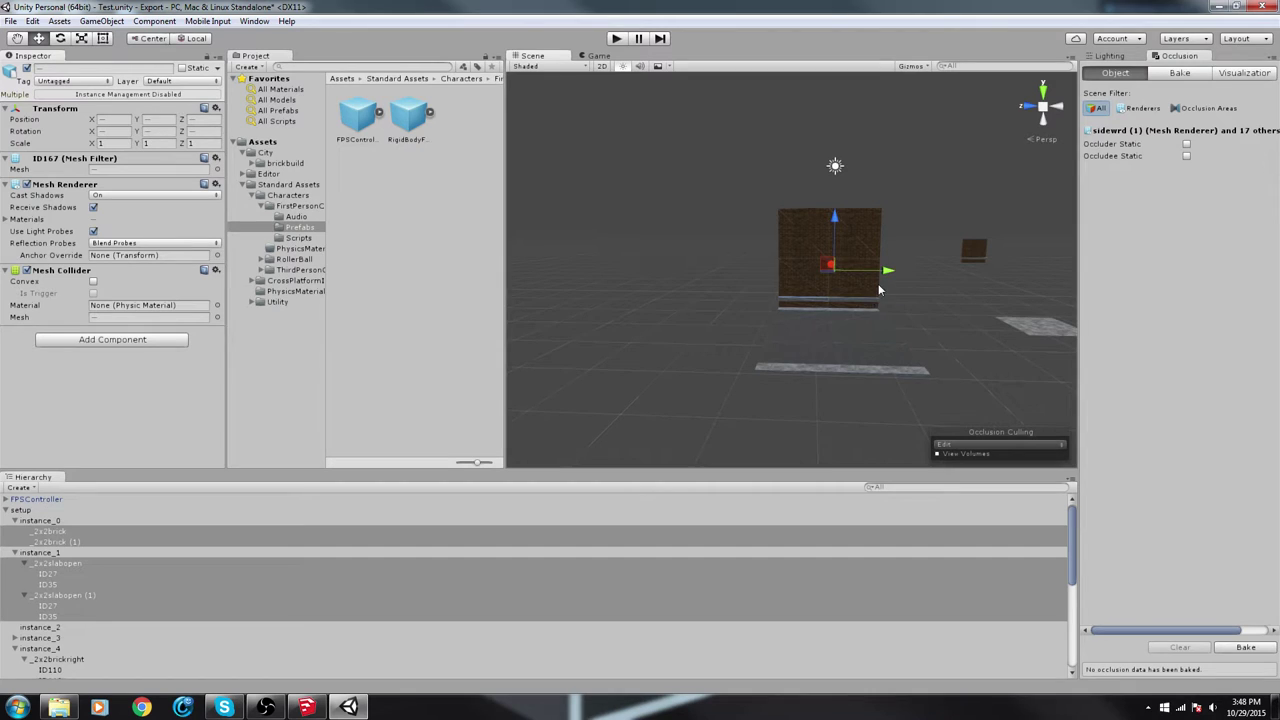
{"action": "left_click_drag", "start_coordinate": [890, 272], "coordinate": [818, 294]}
{"action": "right_click_drag", "start_coordinate": [724, 322], "coordinate": [671, 319]}
{"action": "left_click", "coordinate": [718, 293]}
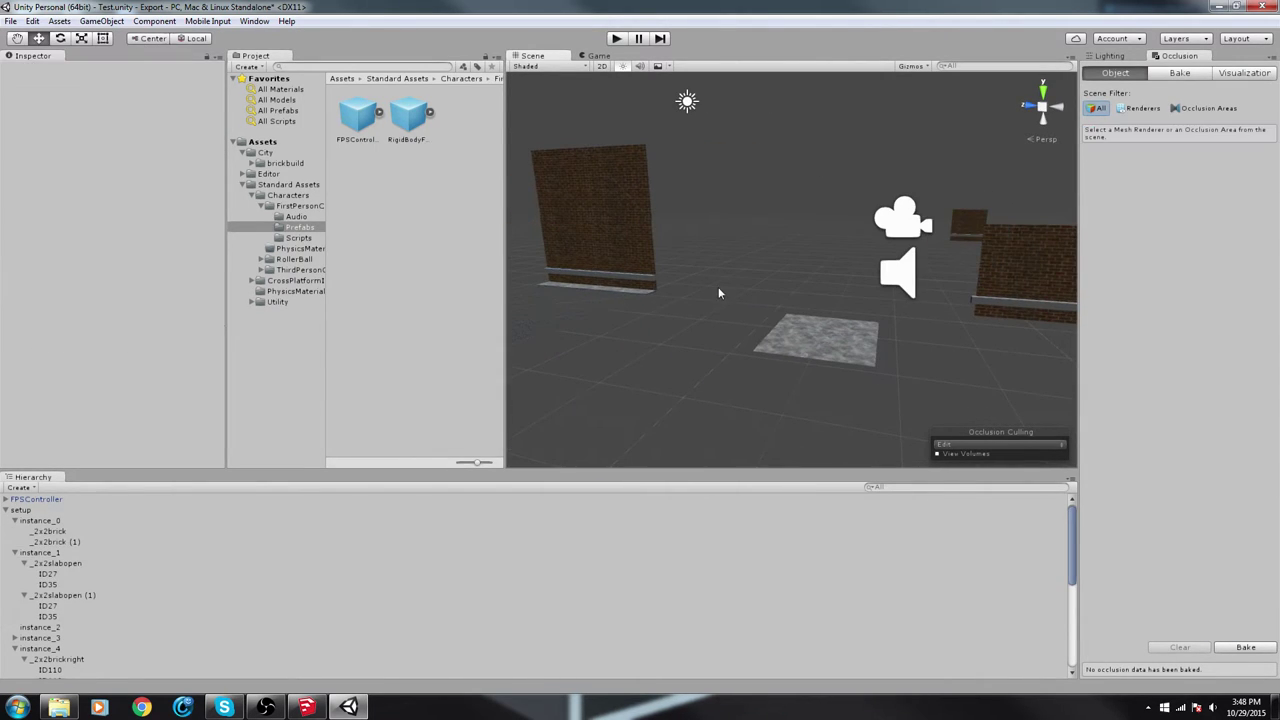
Nudge the right-hand brick panel above the ledge slightly along the assembled wall
{"action": "left_click", "coordinate": [627, 235]}
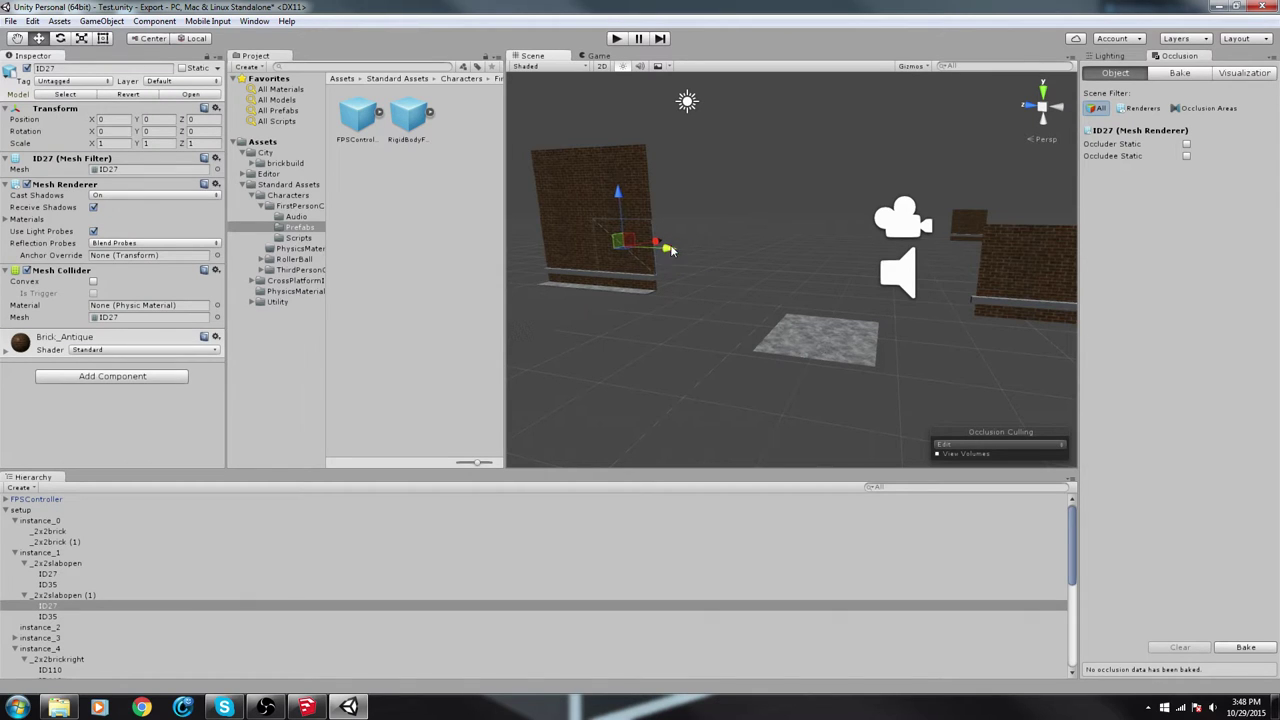
{"action": "mouse_move", "coordinate": [672, 250]}
{"action": "left_mouse_down"}
{"action": "mouse_move", "coordinate": [765, 253]}
{"action": "mouse_move", "coordinate": [675, 252]}
{"action": "left_mouse_up"}
{"action": "left_click", "coordinate": [720, 236]}
{"action": "left_click", "coordinate": [623, 192]}
{"action": "left_click", "coordinate": [724, 229]}
Delete the small stray brick panel in the distance between the ledge wall and the doorway wall
{"action": "right_click_drag", "start_coordinate": [725, 231], "coordinate": [826, 201]}
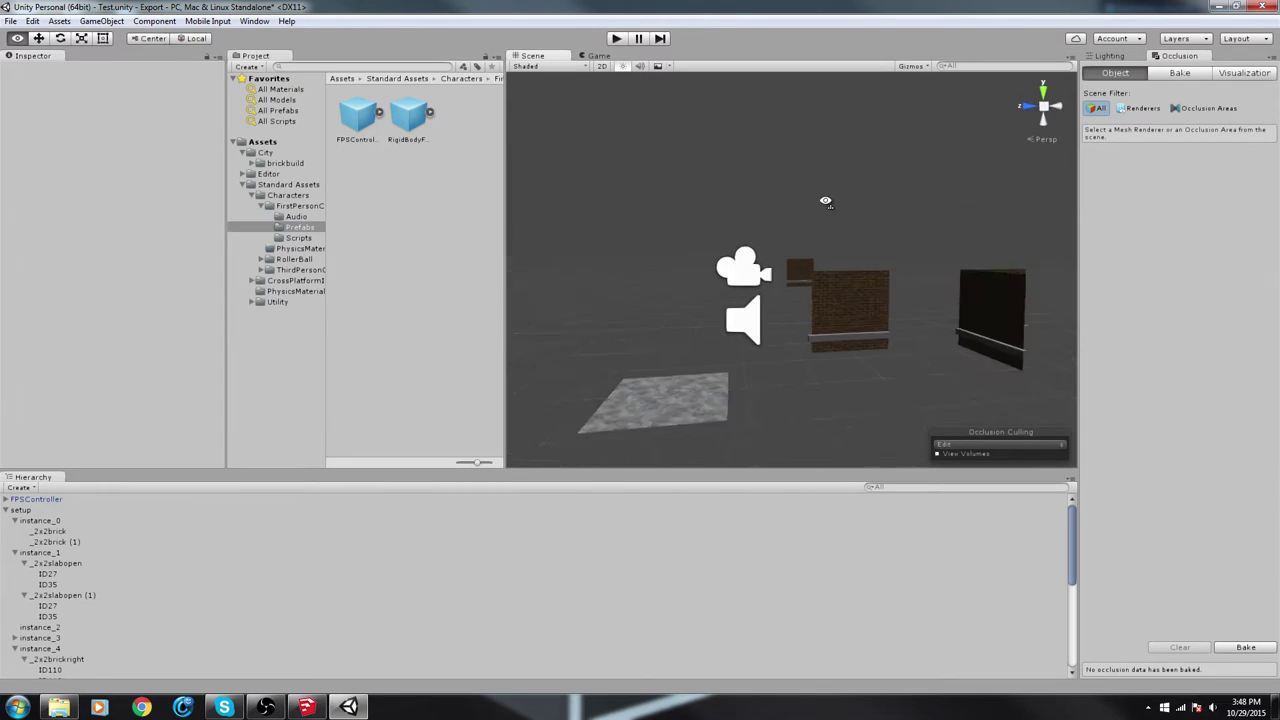
{"action": "left_click_drag", "start_coordinate": [825, 201], "coordinate": [674, 214], "text": "alt"}
{"action": "left_click", "coordinate": [714, 265]}
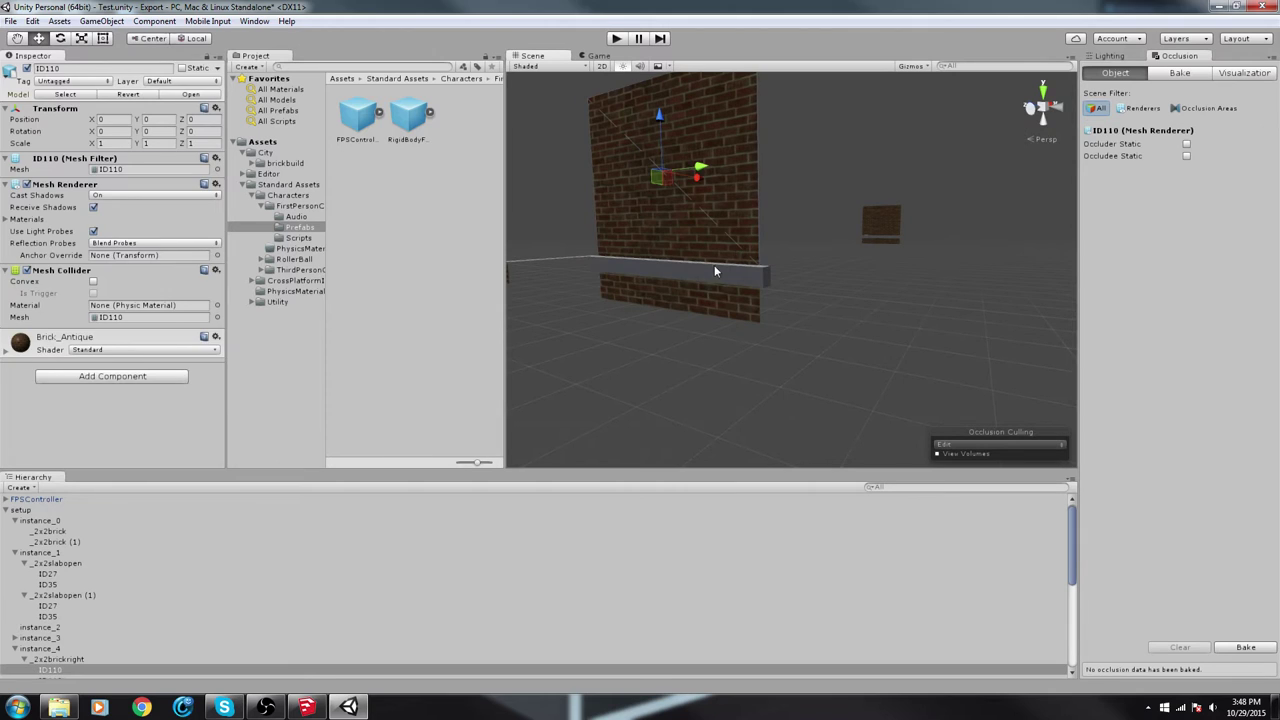
{"action": "left_click", "coordinate": [710, 268], "text": "shift"}
{"action": "left_click", "coordinate": [704, 286], "text": "shift"}
{"action": "right_click_drag", "start_coordinate": [733, 208], "coordinate": [904, 222]}
{"action": "key", "text": "s"}
{"action": "left_click", "coordinate": [689, 232]}
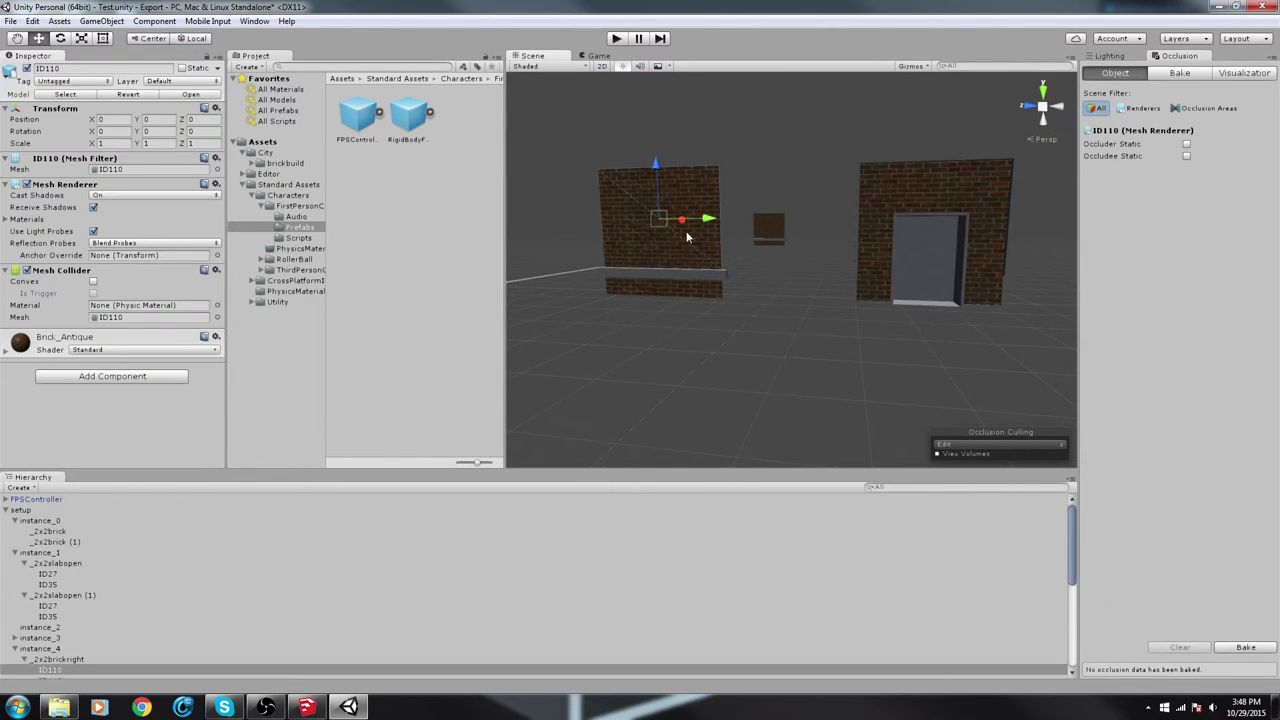
{"action": "left_click", "coordinate": [658, 272], "text": "shift"}
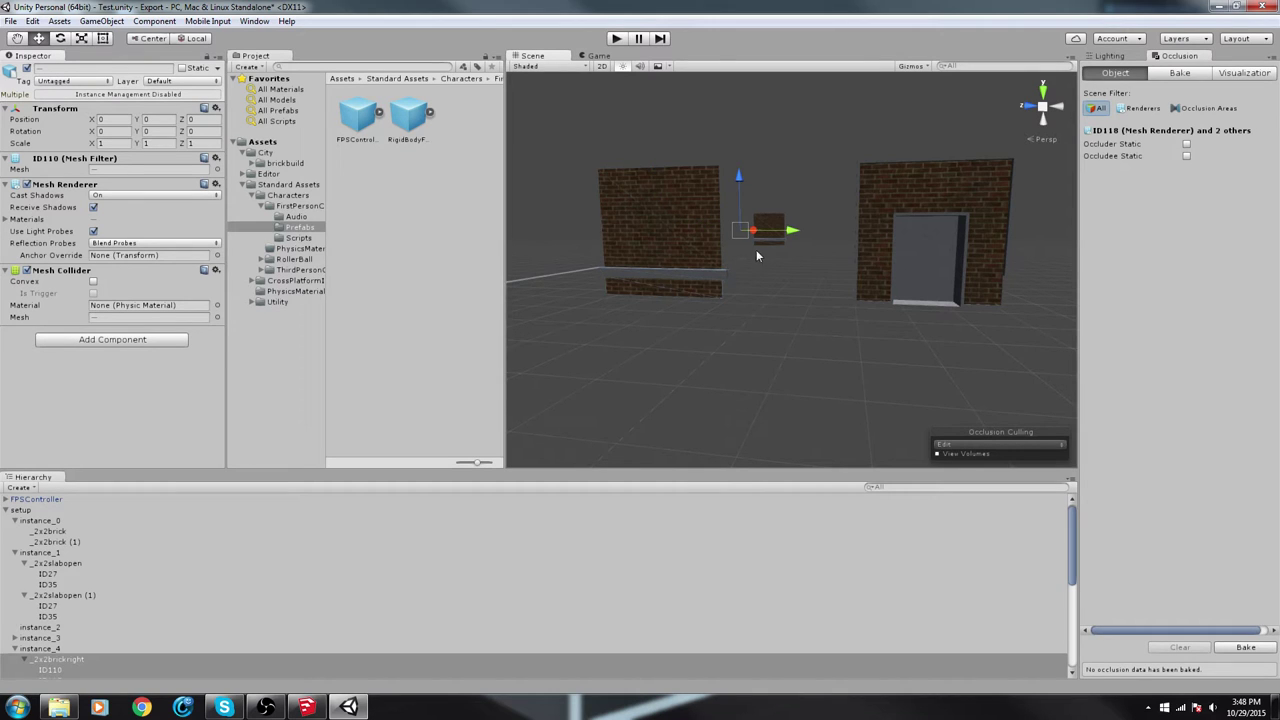
{"action": "left_click", "coordinate": [773, 220]}
{"action": "left_click_drag", "start_coordinate": [743, 200], "coordinate": [802, 259]}
{"action": "key", "text": "Delete"}
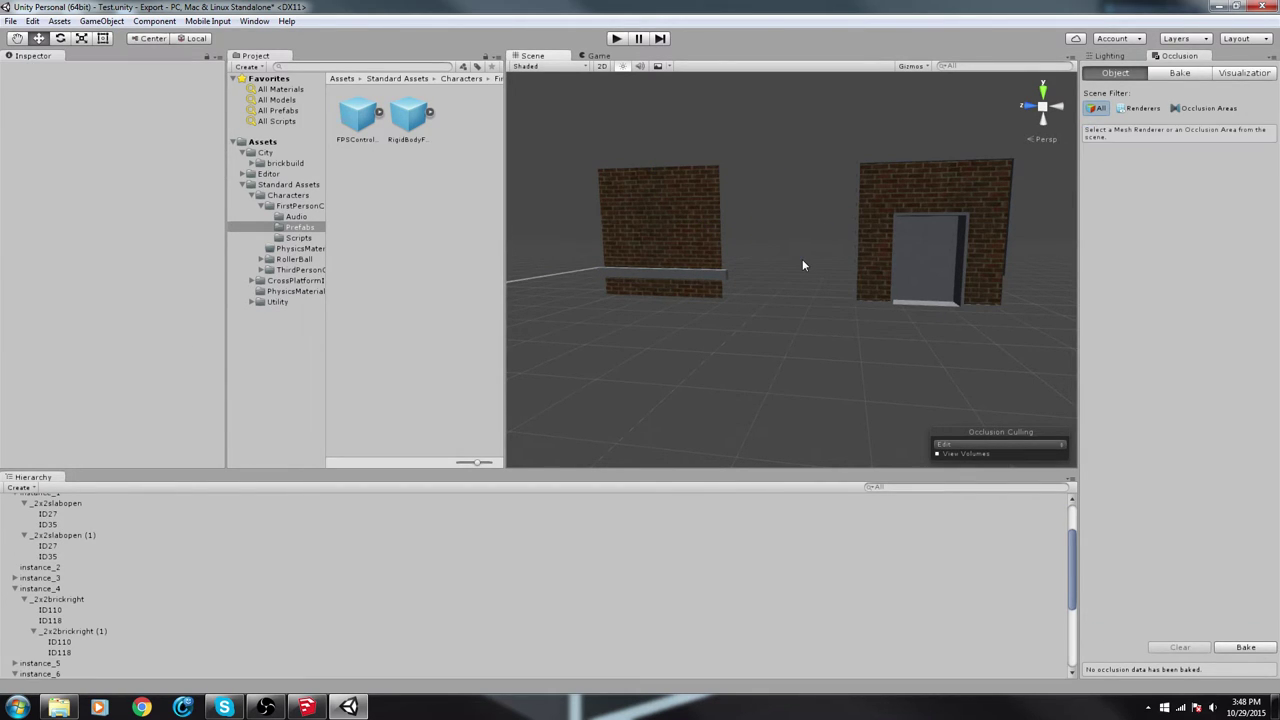
Select the brick, ledge and base parts of _2x2brickright (1) and move them to X 2.1 to form a corner
{"action": "left_click", "coordinate": [650, 211]}
{"action": "middle_click_drag", "start_coordinate": [633, 243], "coordinate": [653, 271]}
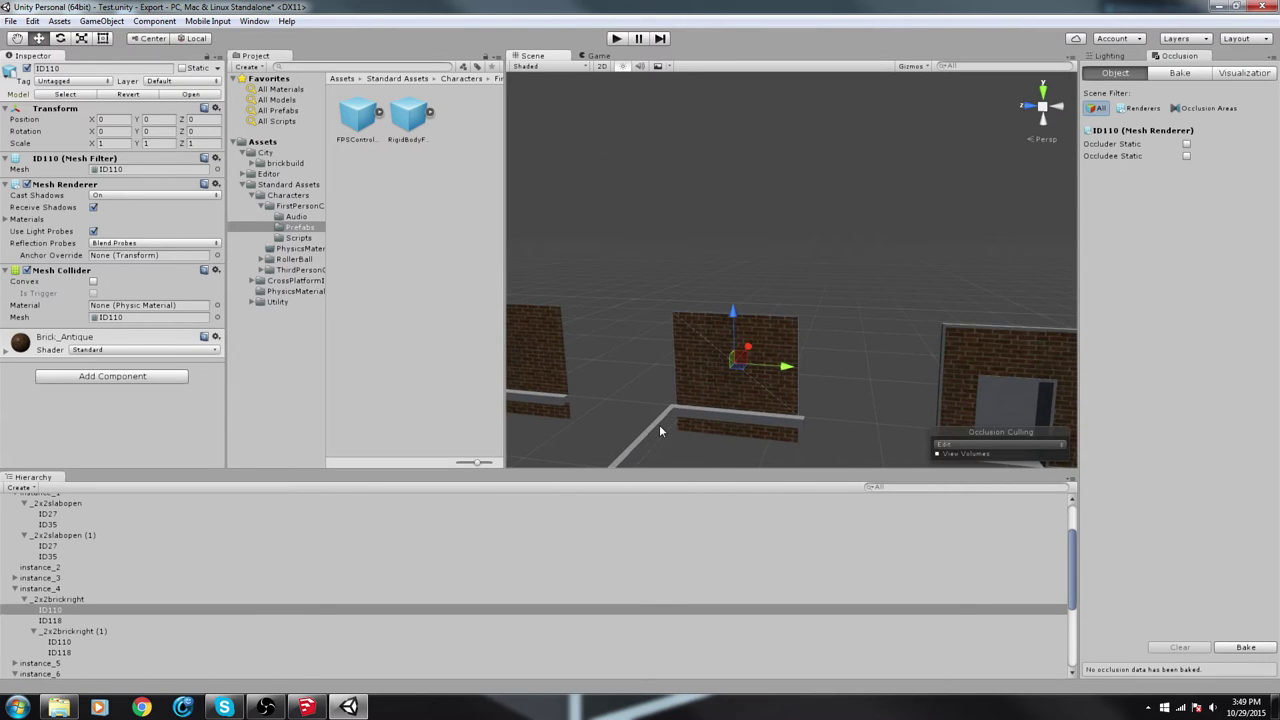
{"action": "left_click", "coordinate": [659, 424]}
{"action": "right_click_drag", "start_coordinate": [659, 424], "coordinate": [969, 400]}
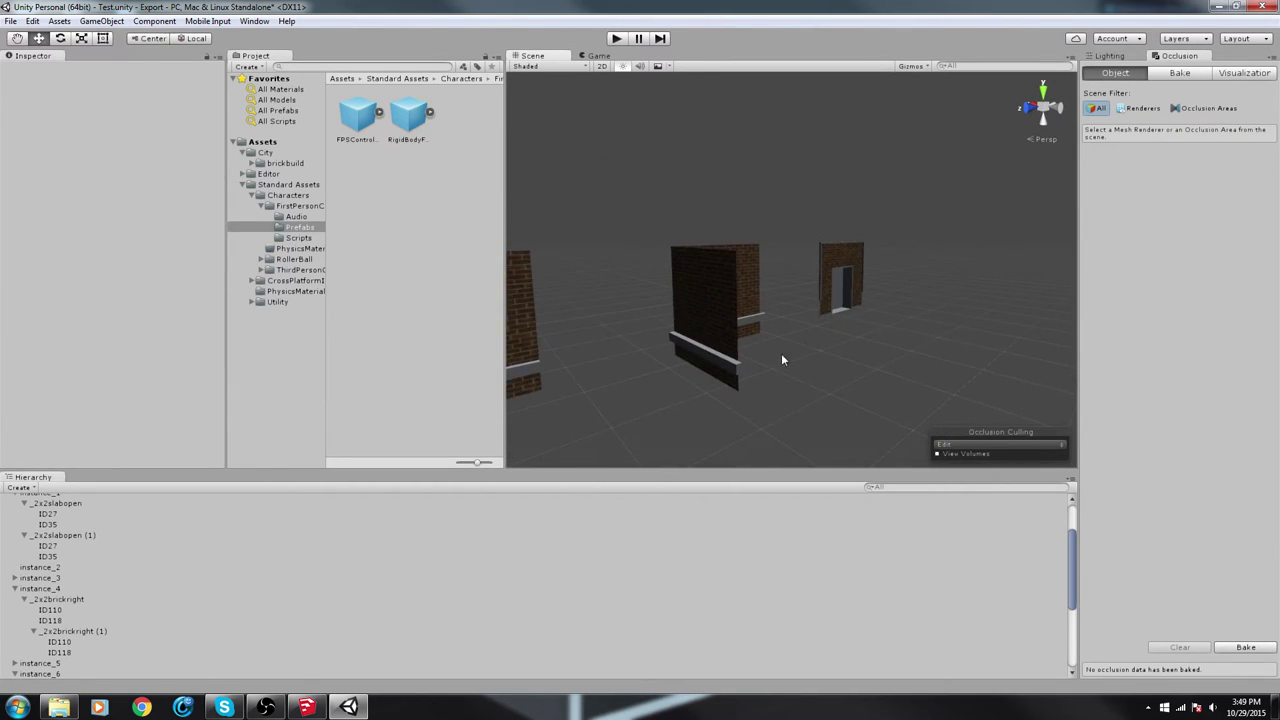
{"action": "middle_click_drag", "start_coordinate": [781, 354], "coordinate": [805, 306]}
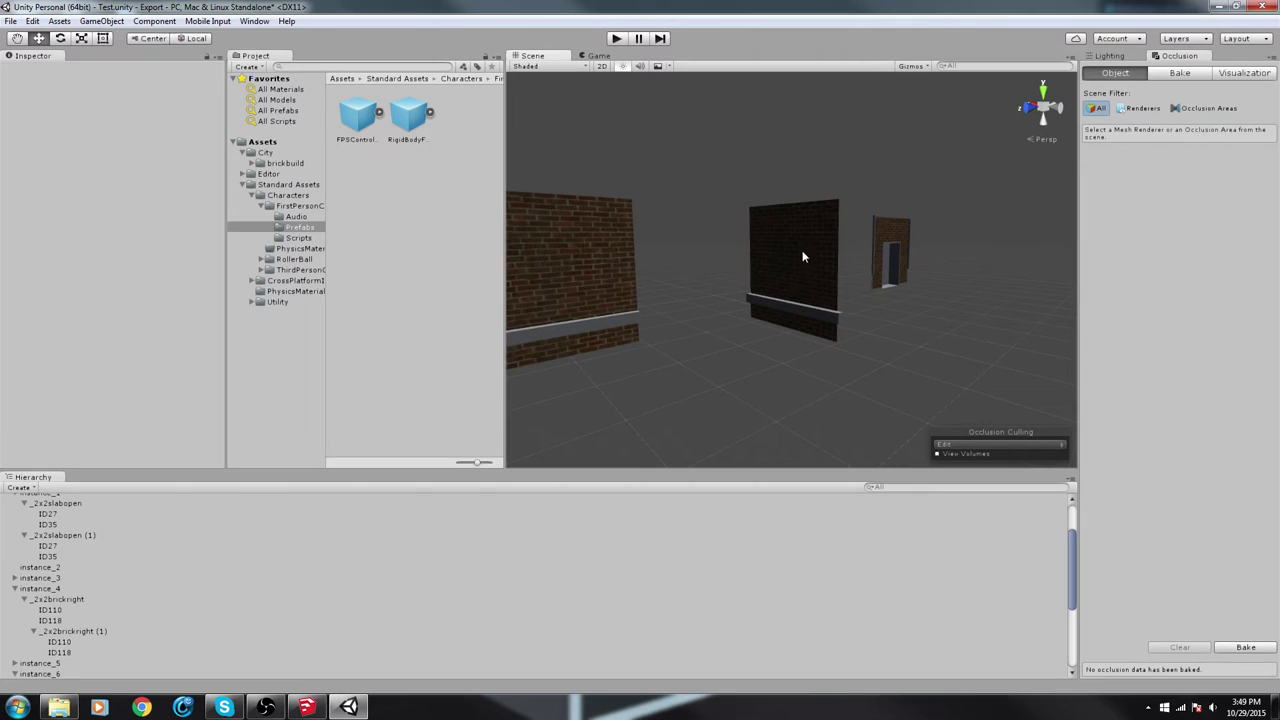
{"action": "left_click", "coordinate": [802, 257]}
{"action": "left_click", "coordinate": [797, 311], "text": "shift"}
{"action": "left_click", "coordinate": [797, 315], "text": "shift"}
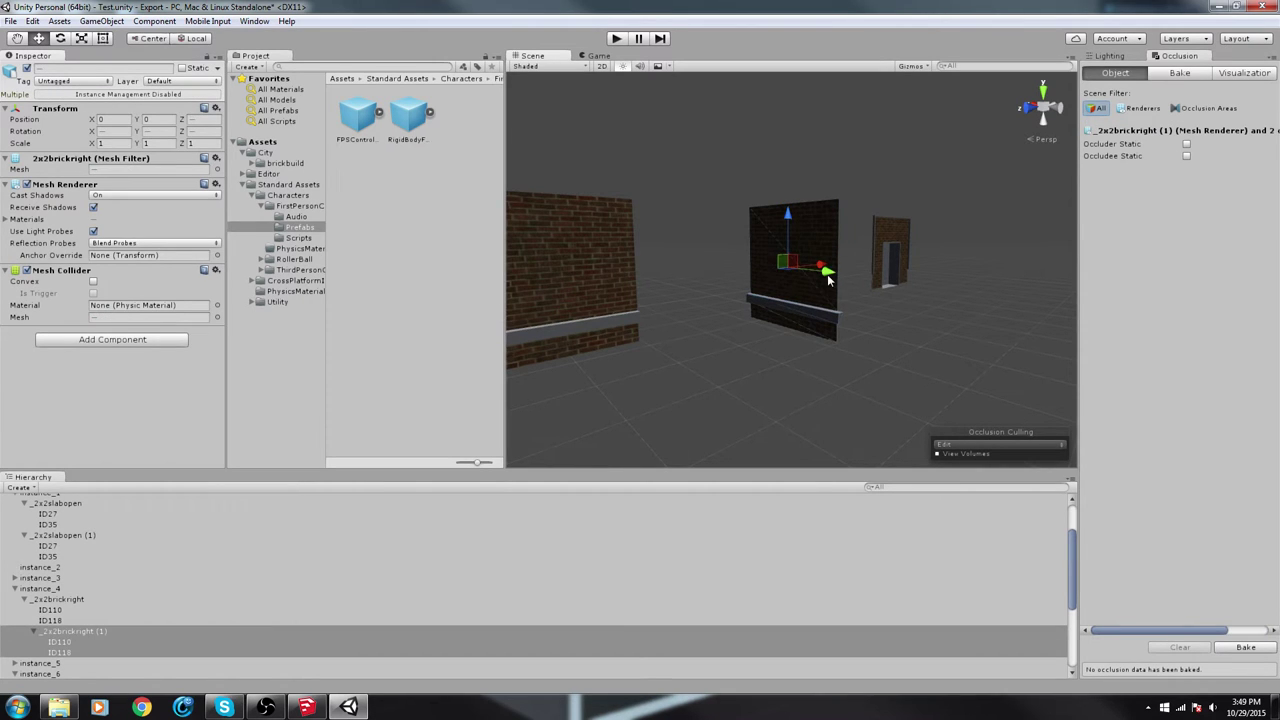
{"action": "left_click_drag", "start_coordinate": [828, 278], "coordinate": [745, 260]}
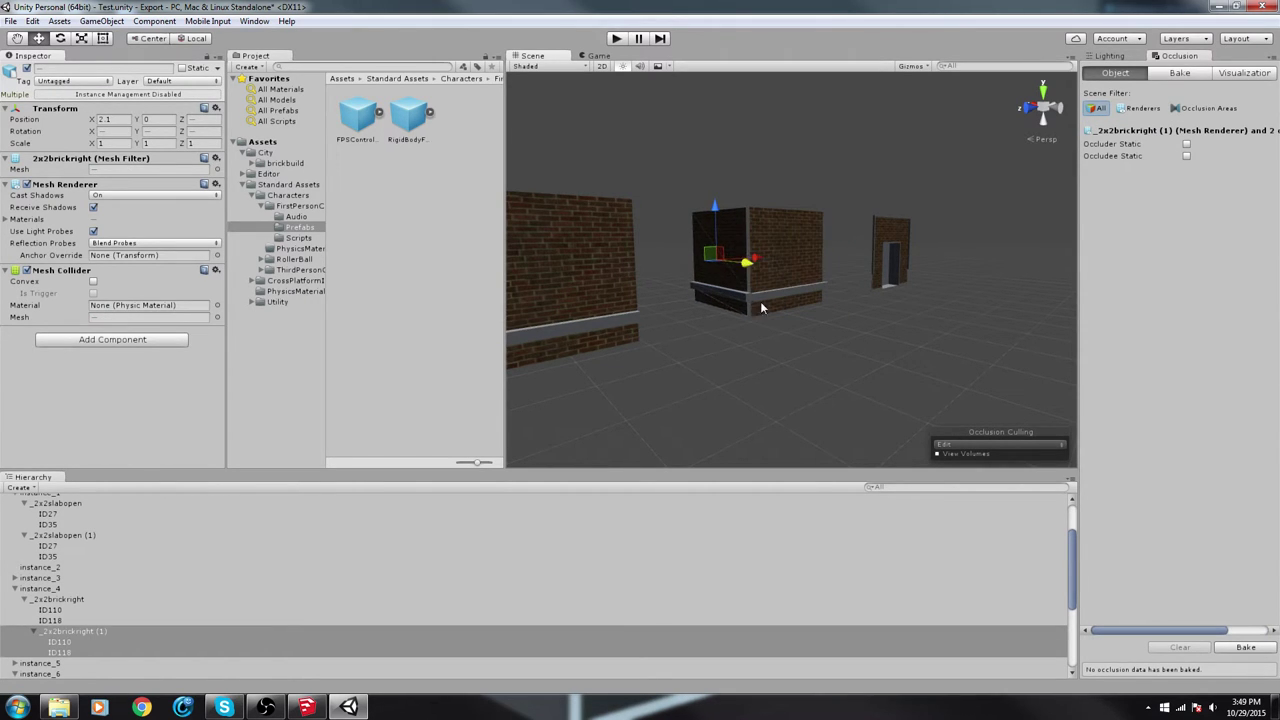
Fine-tune the corner wall's X position to 2.014 so its edge meets the adjoining wall
{"action": "key", "text": "w"}
{"action": "right_click_drag", "start_coordinate": [761, 308], "coordinate": [817, 338]}
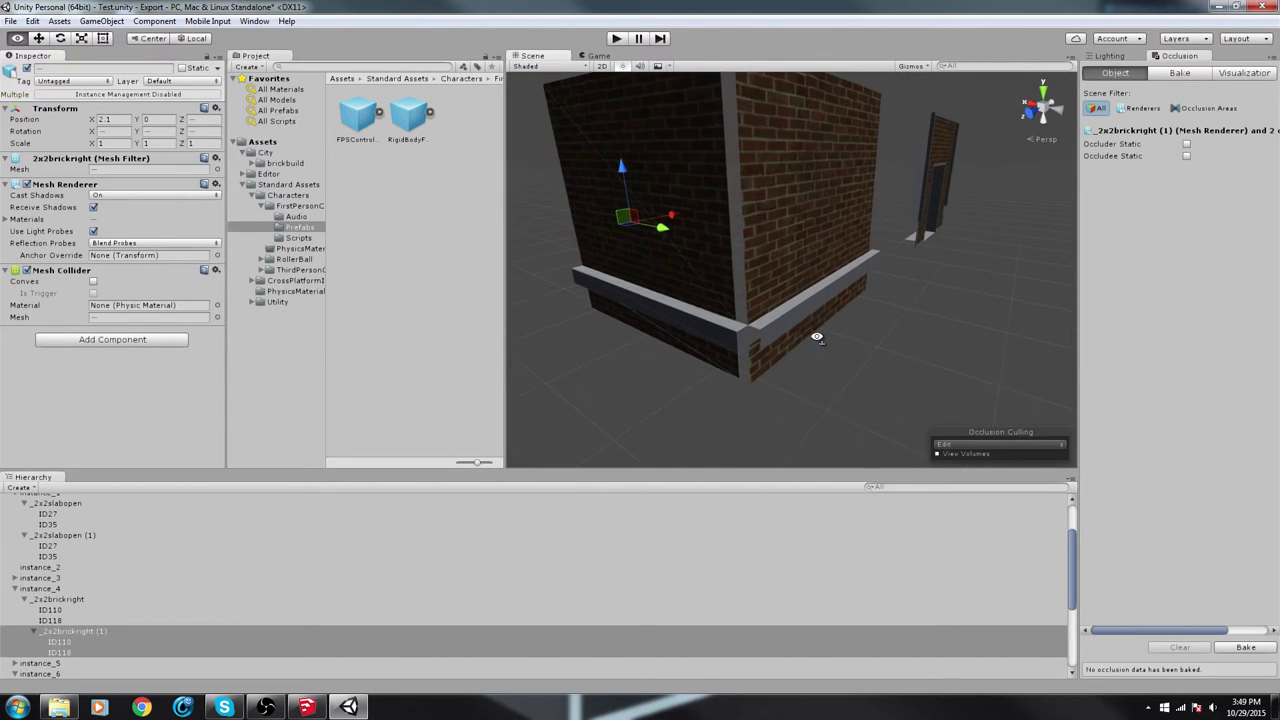
{"action": "left_click_drag", "start_coordinate": [663, 231], "coordinate": [668, 234]}
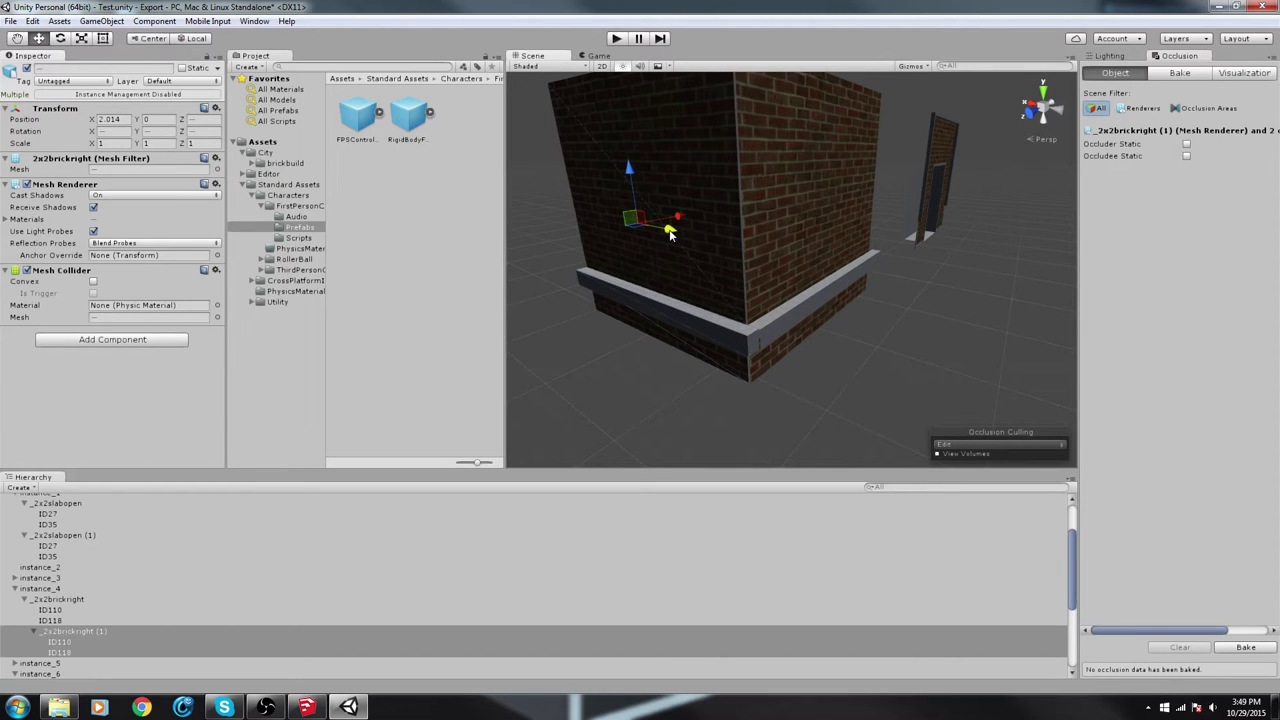
Try to nudge the corner's upper brick panel to Y 0.025
{"action": "left_click", "coordinate": [871, 386]}
{"action": "right_click_drag", "start_coordinate": [871, 386], "coordinate": [763, 293]}
{"action": "left_click", "coordinate": [737, 291]}
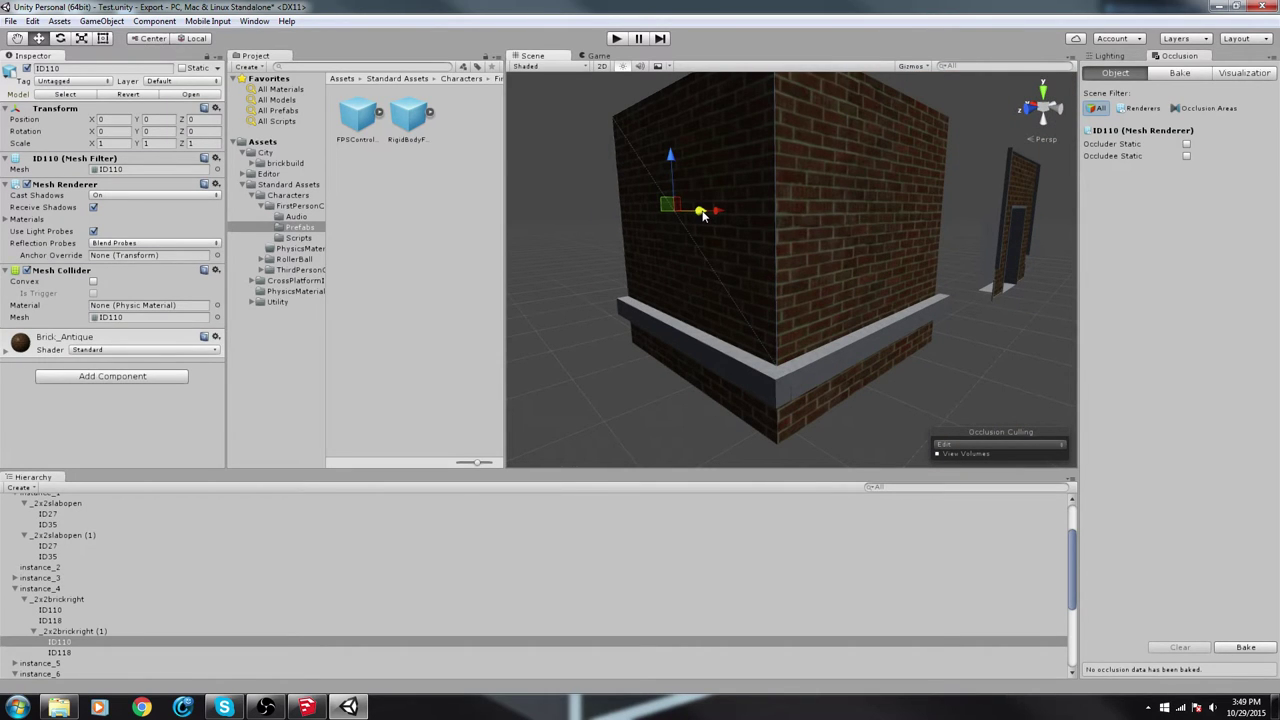
{"action": "left_click_drag", "start_coordinate": [703, 215], "coordinate": [705, 216]}
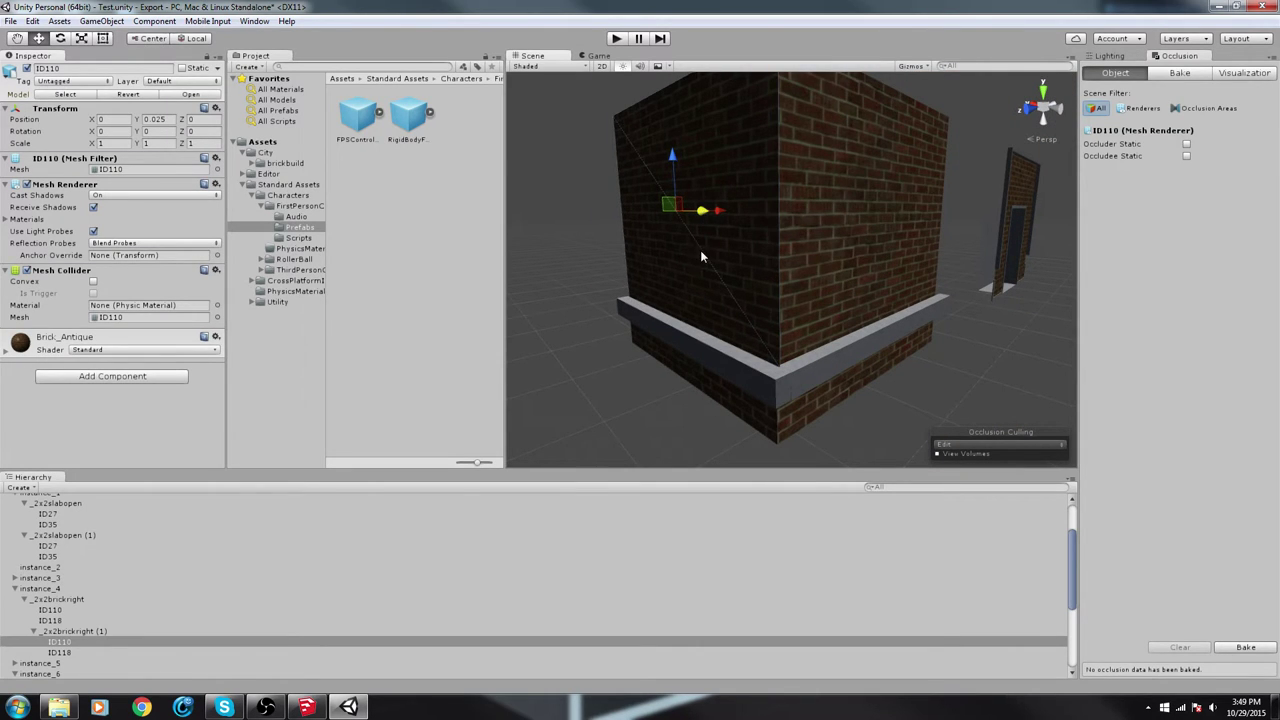
{"action": "left_click", "coordinate": [705, 348]}
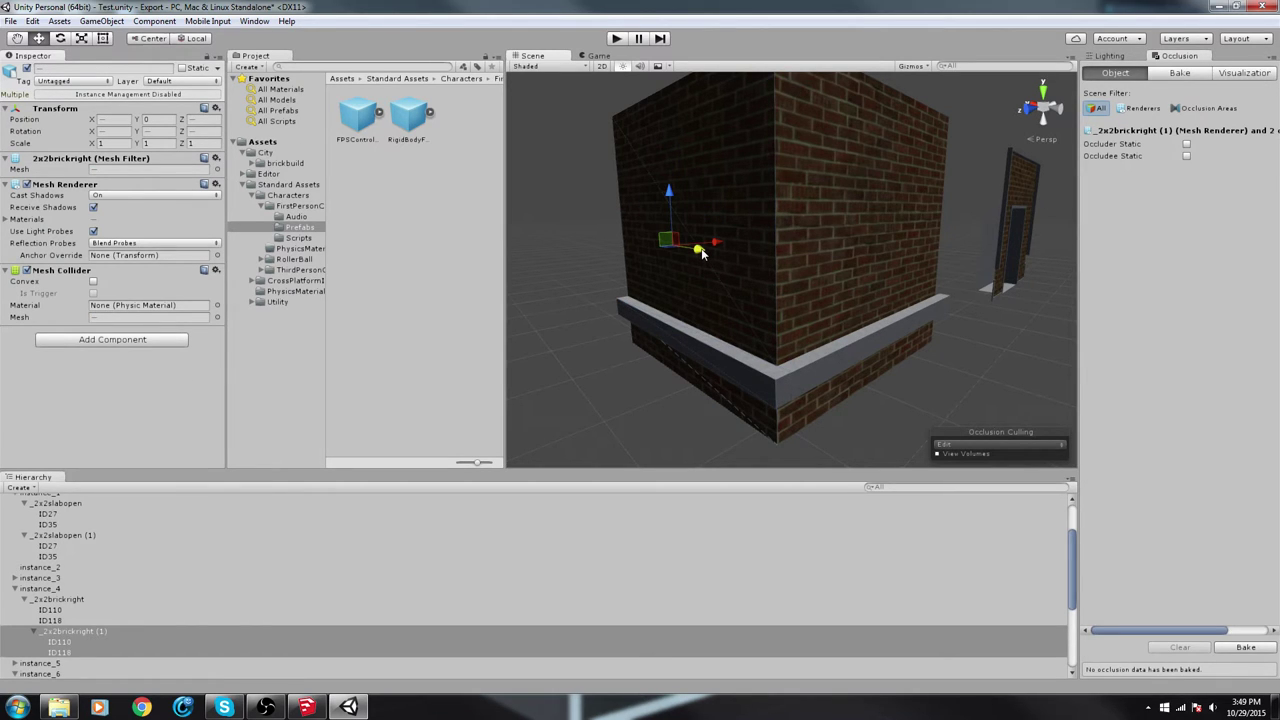
Nudge the corner section slightly and slide the complete ledge-wall corner over against the doorway wall
{"action": "left_click_drag", "start_coordinate": [701, 254], "coordinate": [703, 257]}
{"action": "left_click", "coordinate": [842, 428]}
{"action": "right_click_drag", "start_coordinate": [872, 416], "coordinate": [717, 295]}
{"action": "key", "text": "w"}
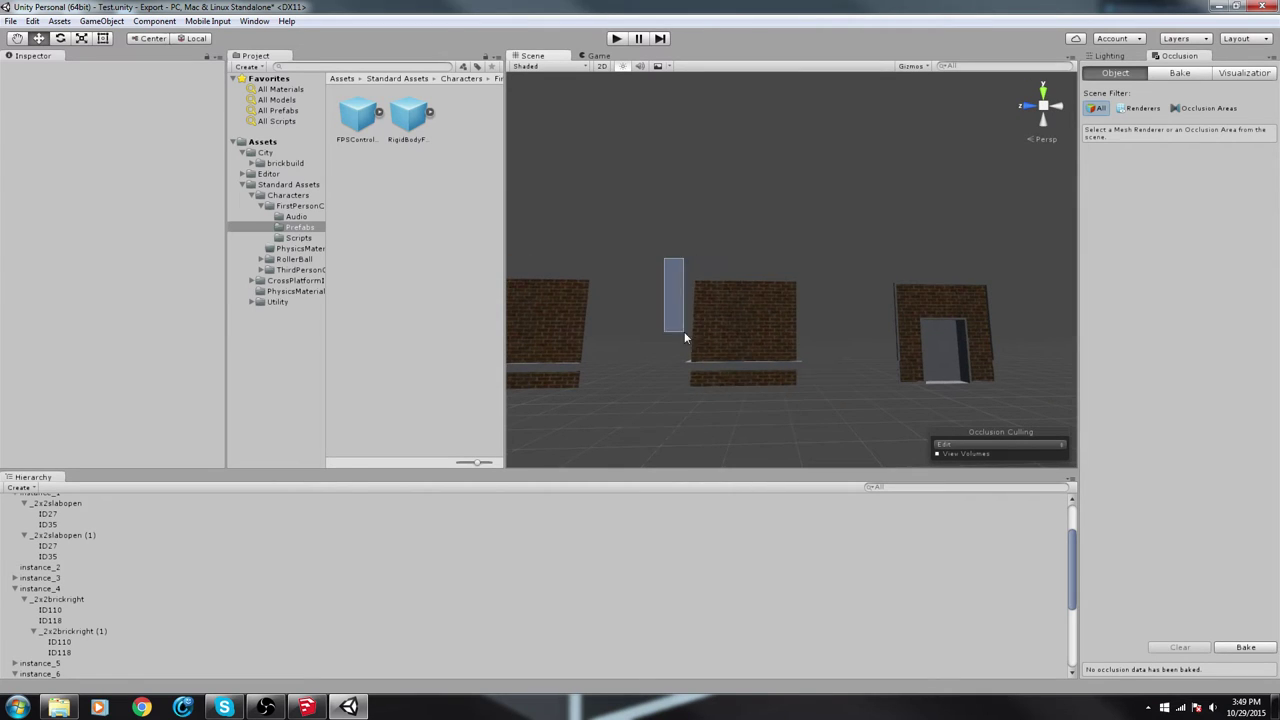
{"action": "left_click_drag", "start_coordinate": [684, 338], "coordinate": [838, 432]}
{"action": "left_click_drag", "start_coordinate": [806, 334], "coordinate": [892, 334]}
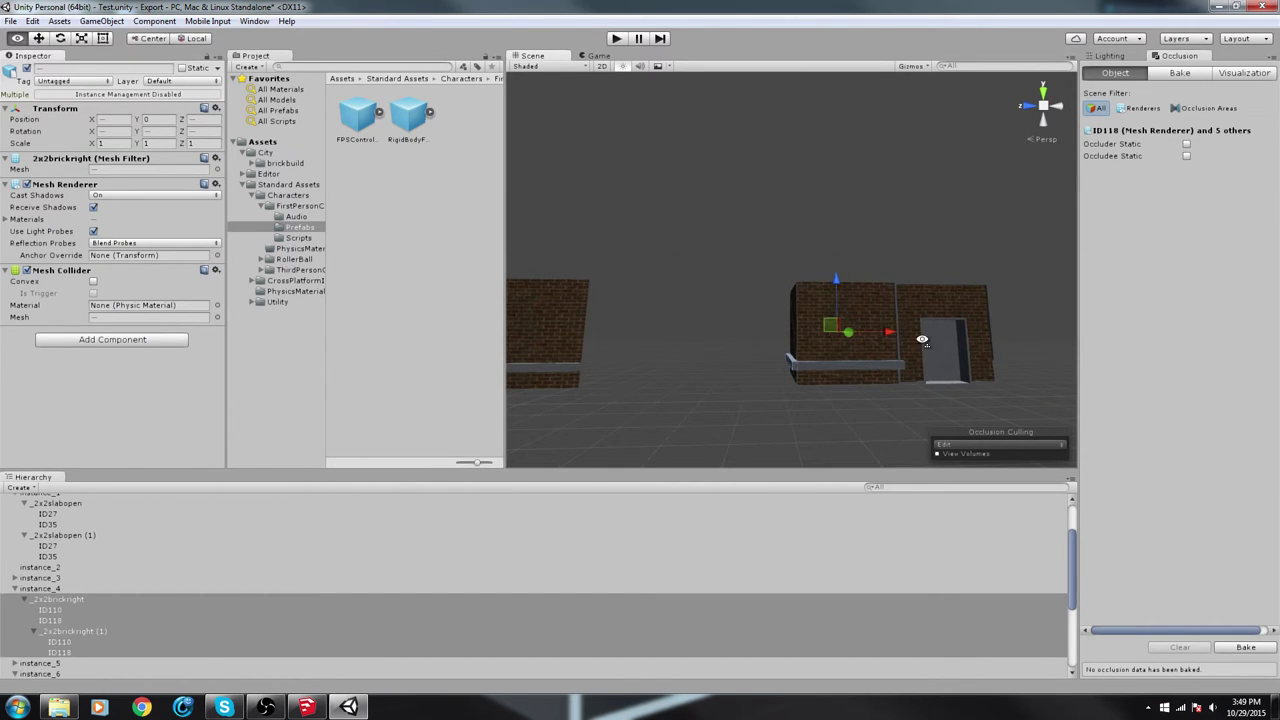
Try to move the grey stone tile to X -1.35
{"action": "key", "text": "w"}
{"action": "right_click_drag", "start_coordinate": [922, 339], "coordinate": [878, 225]}
{"action": "key", "text": "d"}
{"action": "key", "text": "s"}
{"action": "left_click", "coordinate": [878, 225]}
{"action": "right_click_drag", "start_coordinate": [896, 274], "coordinate": [844, 332]}
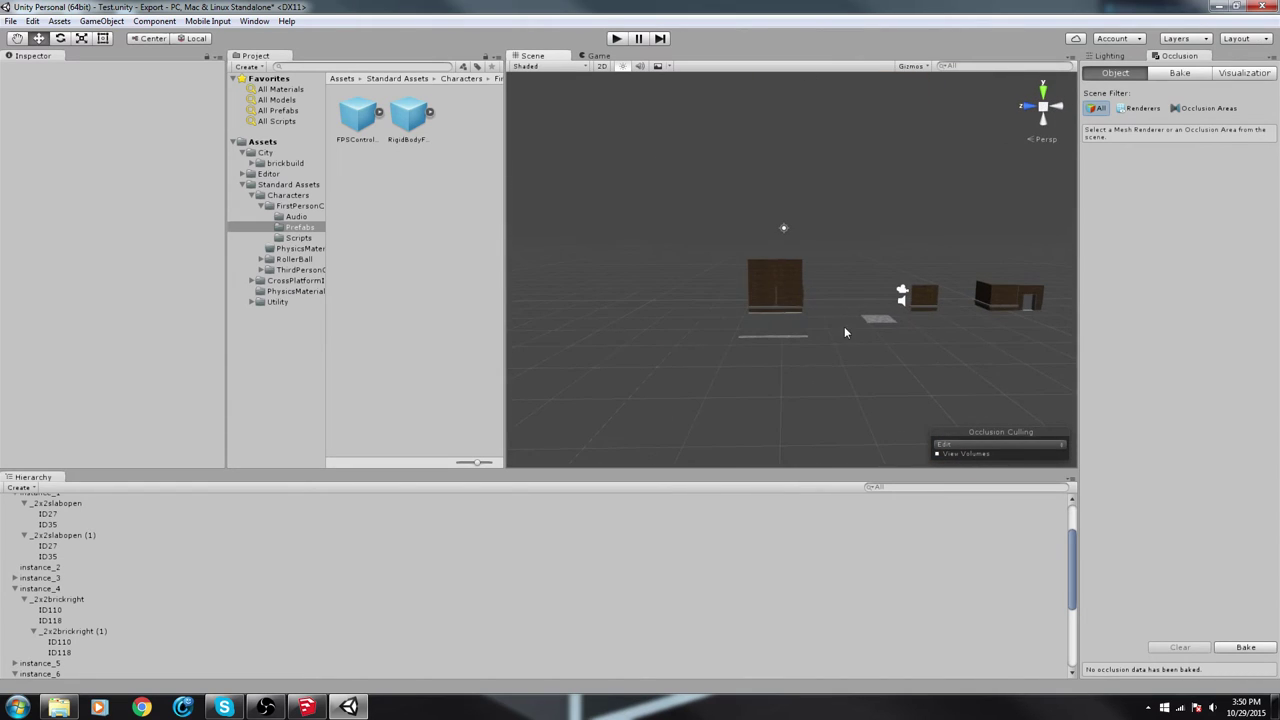
{"action": "left_click", "coordinate": [755, 286]}
{"action": "left_click_drag", "start_coordinate": [697, 240], "coordinate": [740, 283]}
{"action": "left_click", "coordinate": [880, 320]}
{"action": "key", "text": "w"}
{"action": "right_click_drag", "start_coordinate": [902, 347], "coordinate": [920, 433]}
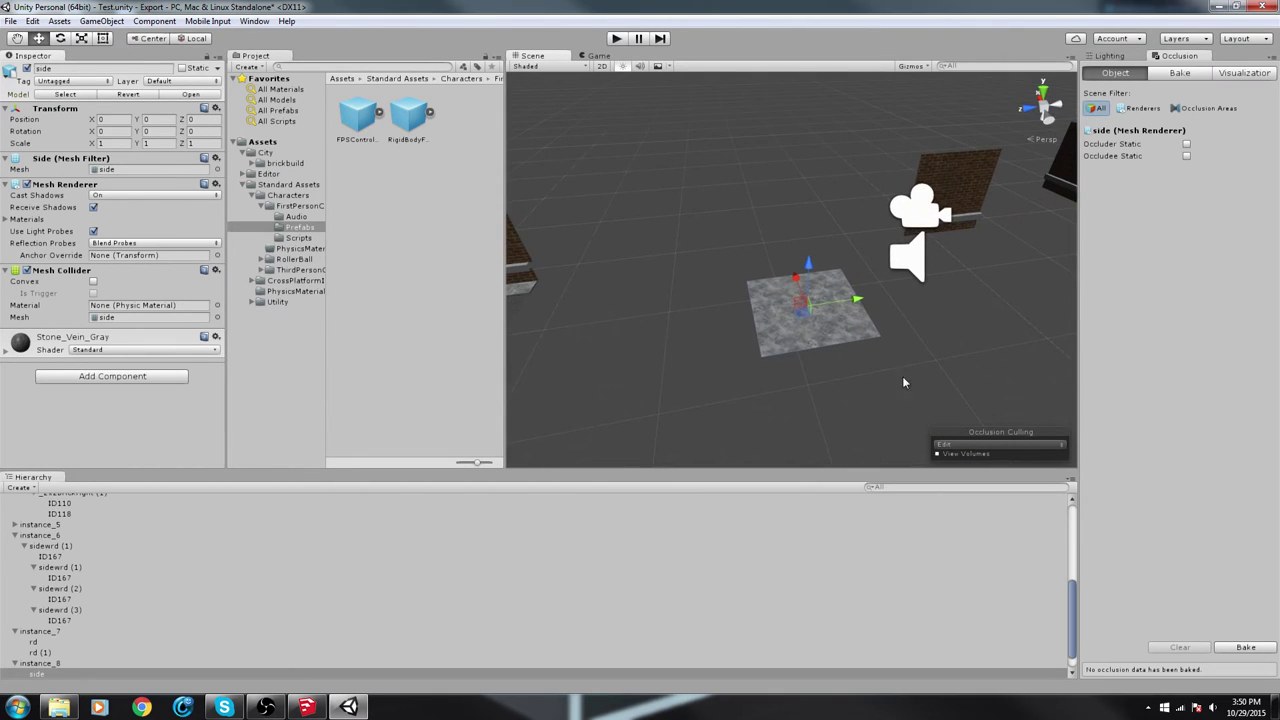
{"action": "mouse_move", "coordinate": [797, 280]}
{"action": "left_mouse_down"}
{"action": "mouse_move", "coordinate": [803, 292]}
{"action": "mouse_move", "coordinate": [790, 284]}
{"action": "left_mouse_up"}
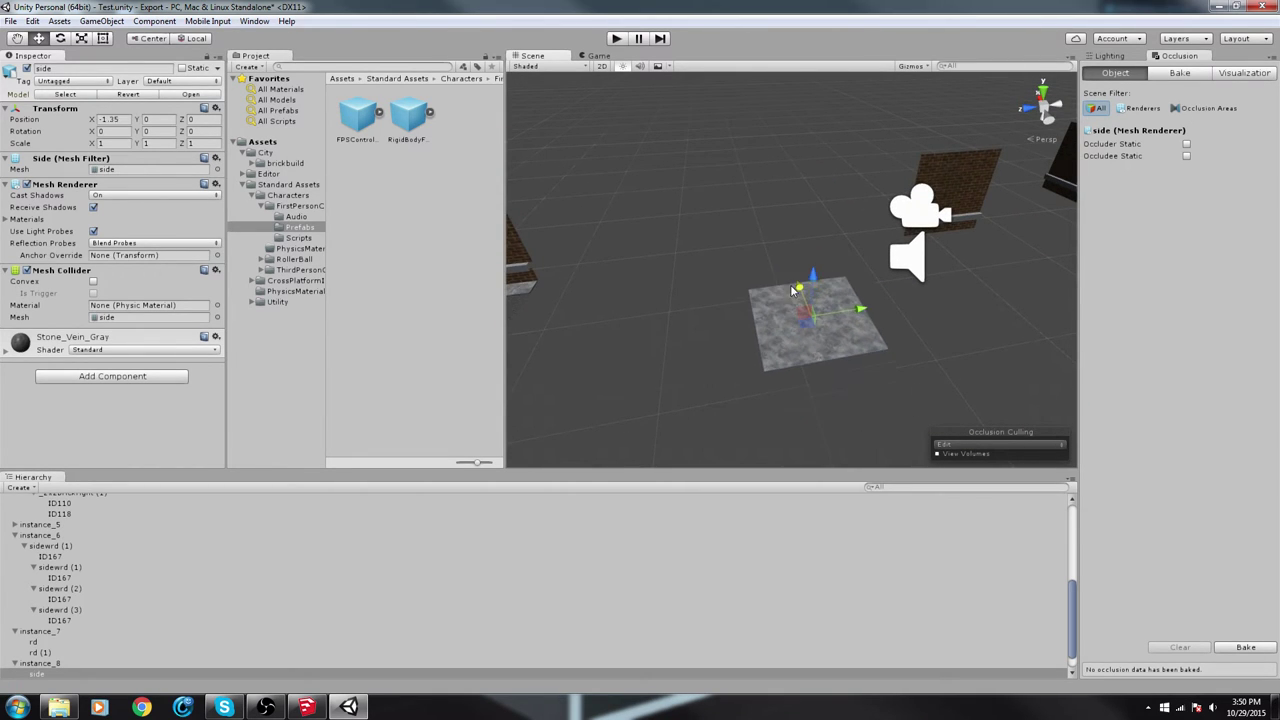
{"action": "key", "text": "ctrl+z"}
{"action": "right_click_drag", "start_coordinate": [790, 305], "coordinate": [790, 305]}
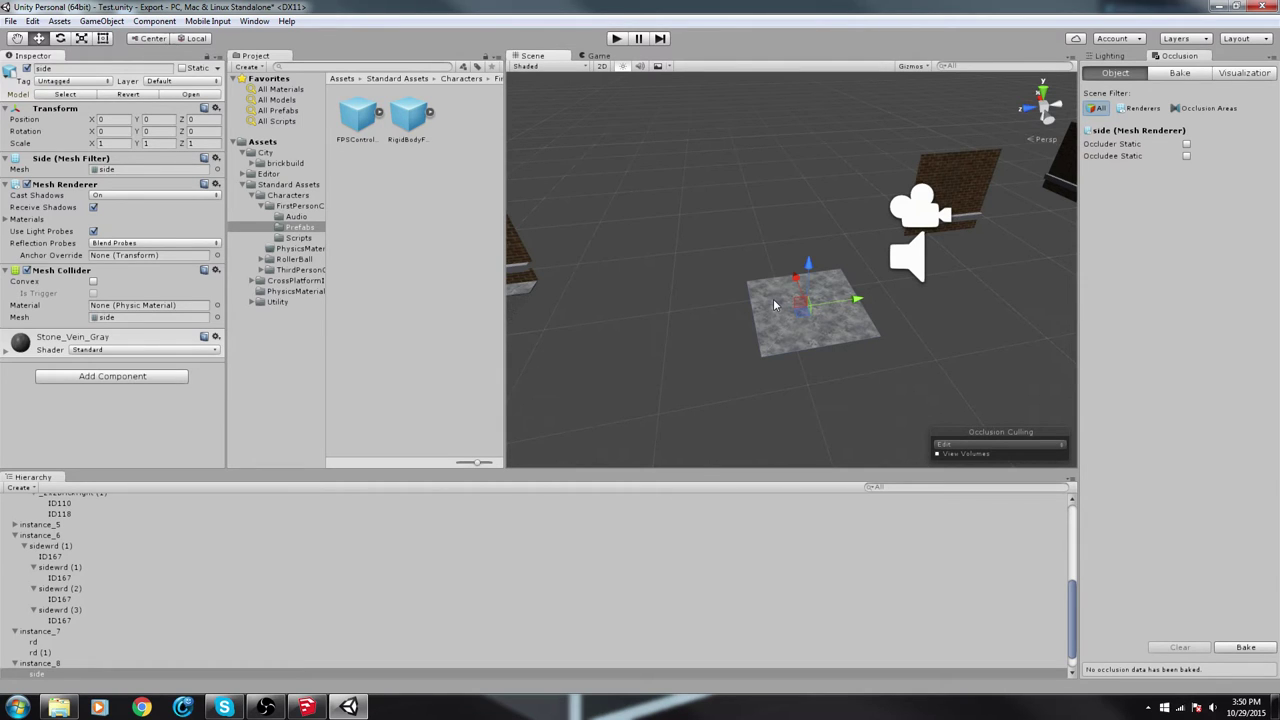
Delete the FloorPrototype04x01x04 object with the missing mesh from the scene
{"action": "left_click", "coordinate": [747, 250]}
{"action": "left_click", "coordinate": [771, 296]}
{"action": "scroll", "coordinate": [64, 546], "scroll_direction": "up", "scroll_amount": 5}
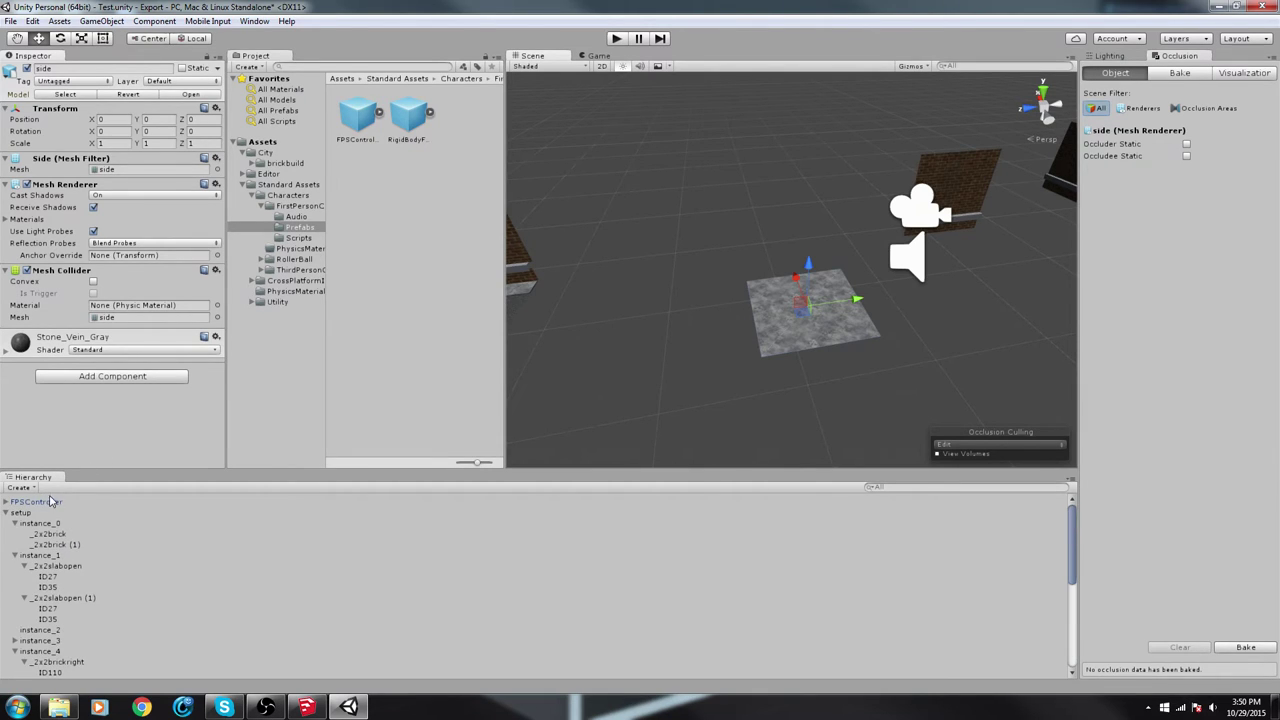
{"action": "left_click", "coordinate": [6, 512]}
{"action": "left_click", "coordinate": [69, 524]}
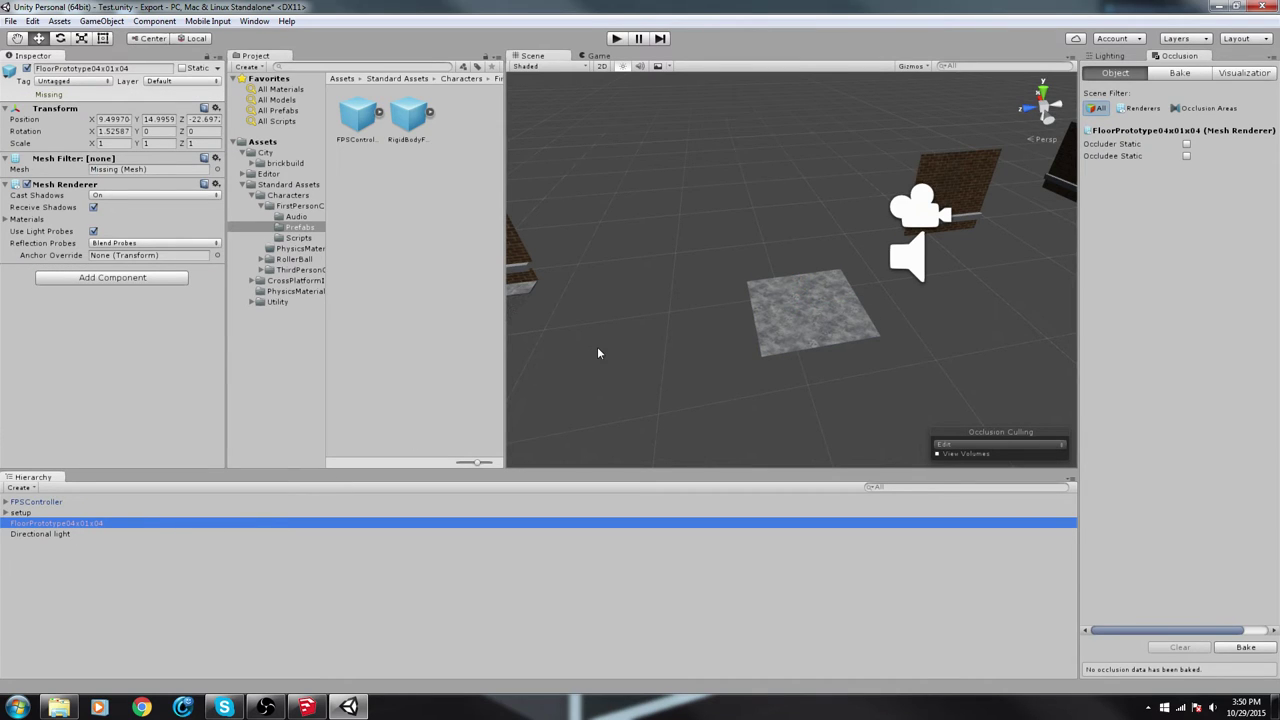
{"action": "double_click", "coordinate": [110, 526]}
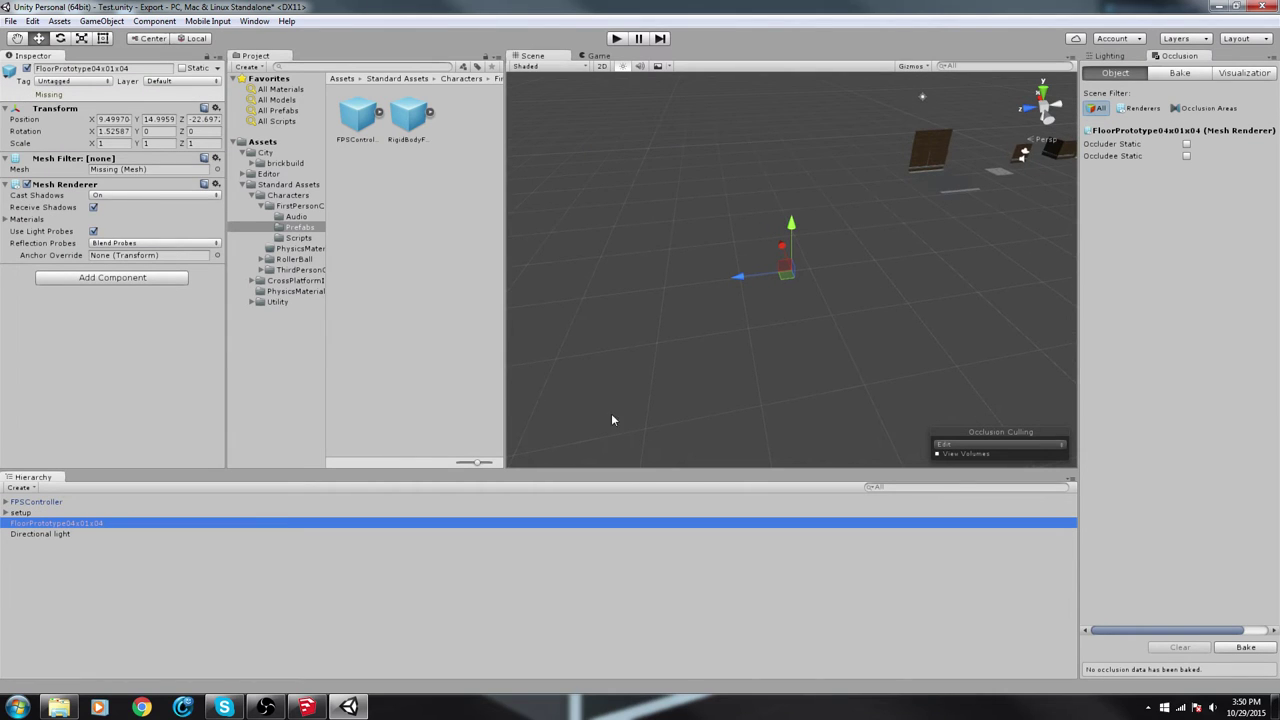
{"action": "key", "text": "Delete"}
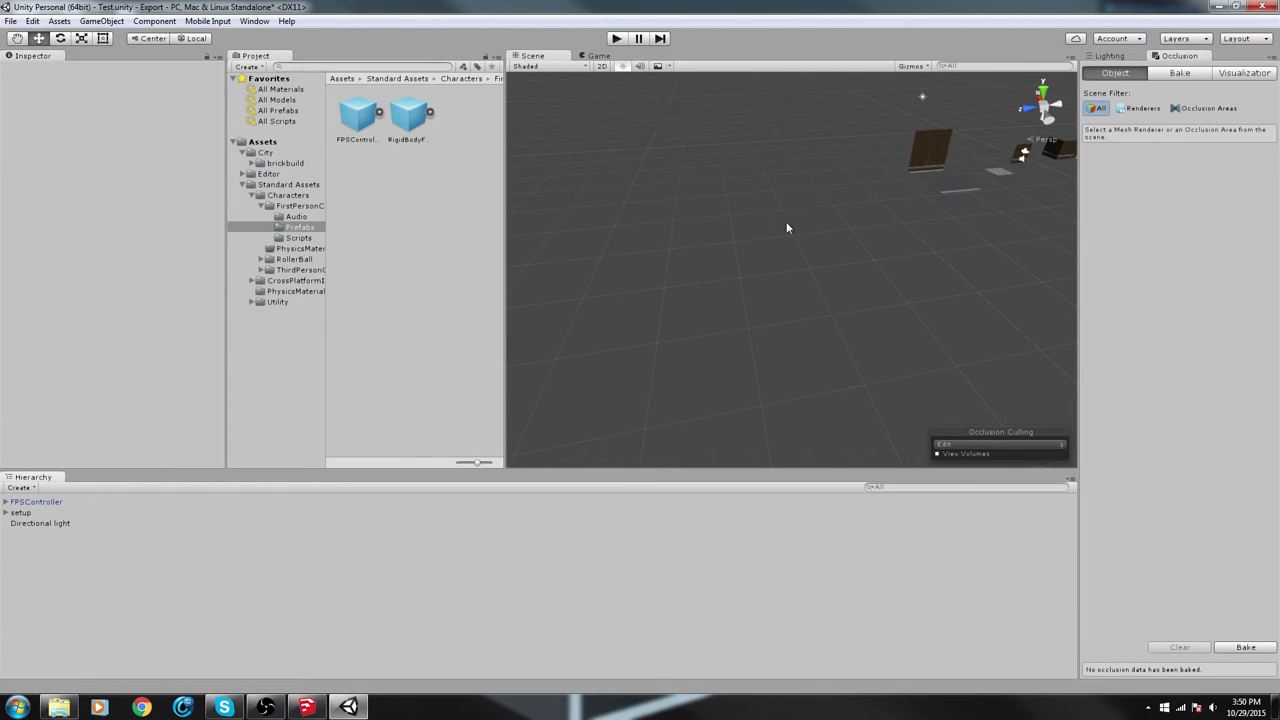
Move the grey stone tile to X -2.02
{"action": "left_click_drag", "start_coordinate": [910, 199], "coordinate": [1011, 93], "text": "alt"}
{"action": "key", "text": "w"}
{"action": "right_click_drag", "start_coordinate": [1011, 94], "coordinate": [810, 191]}
{"action": "key", "text": "s"}
{"action": "left_click_drag", "start_coordinate": [810, 191], "coordinate": [855, 222], "text": "alt"}
{"action": "left_click", "coordinate": [841, 199]}
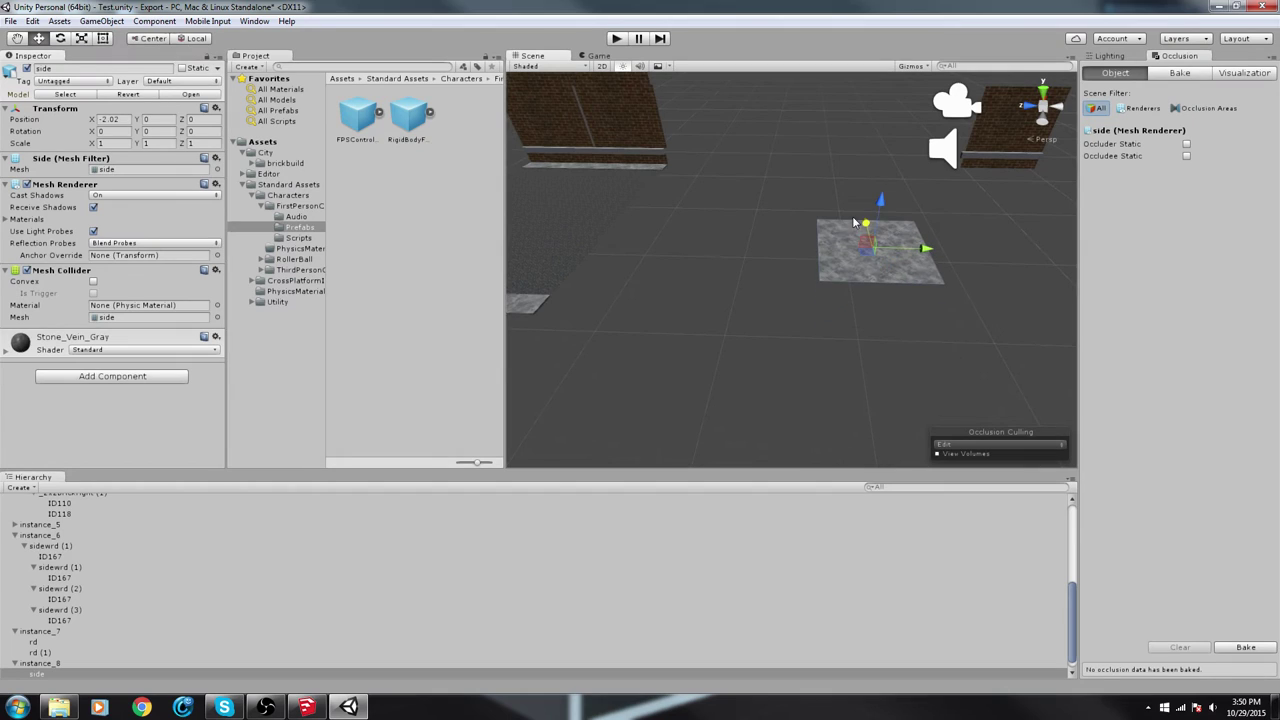
Copy the stone tile under instance_8 and paste the copy into the same group
{"action": "scroll", "coordinate": [227, 523], "scroll_direction": "down", "scroll_amount": 1}
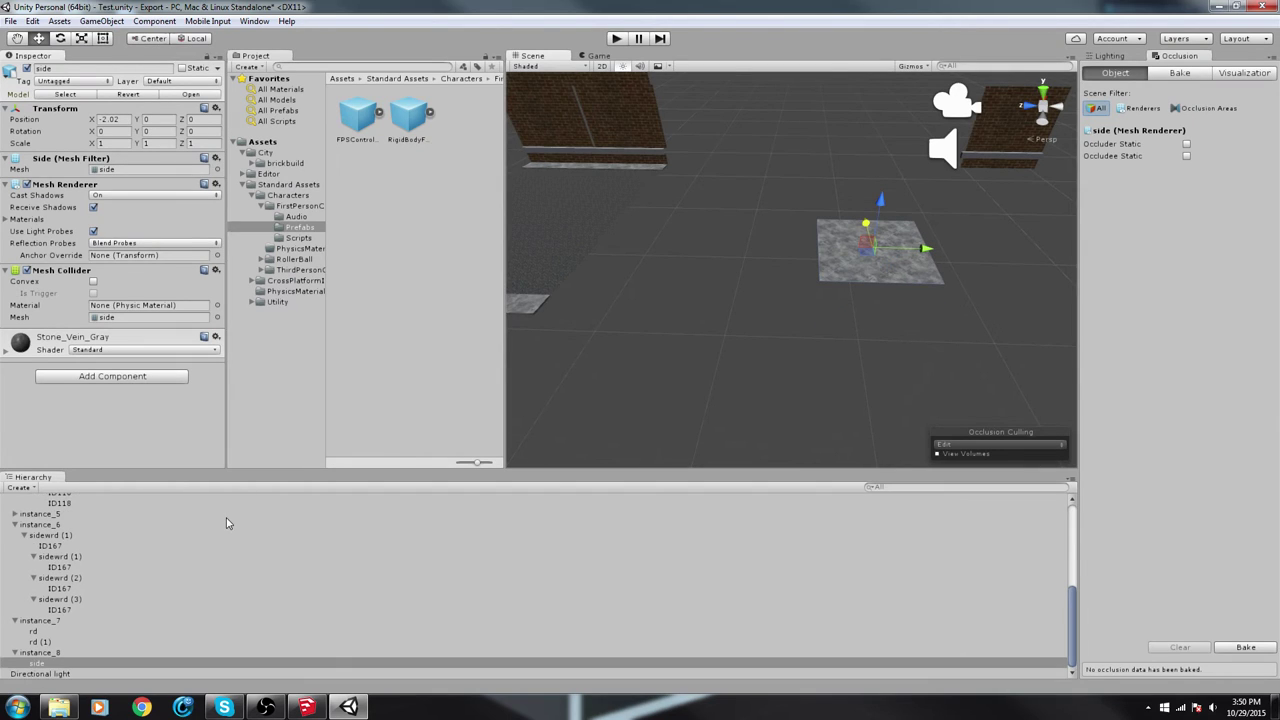
{"action": "left_click", "coordinate": [37, 652]}
{"action": "double_click", "coordinate": [37, 663]}
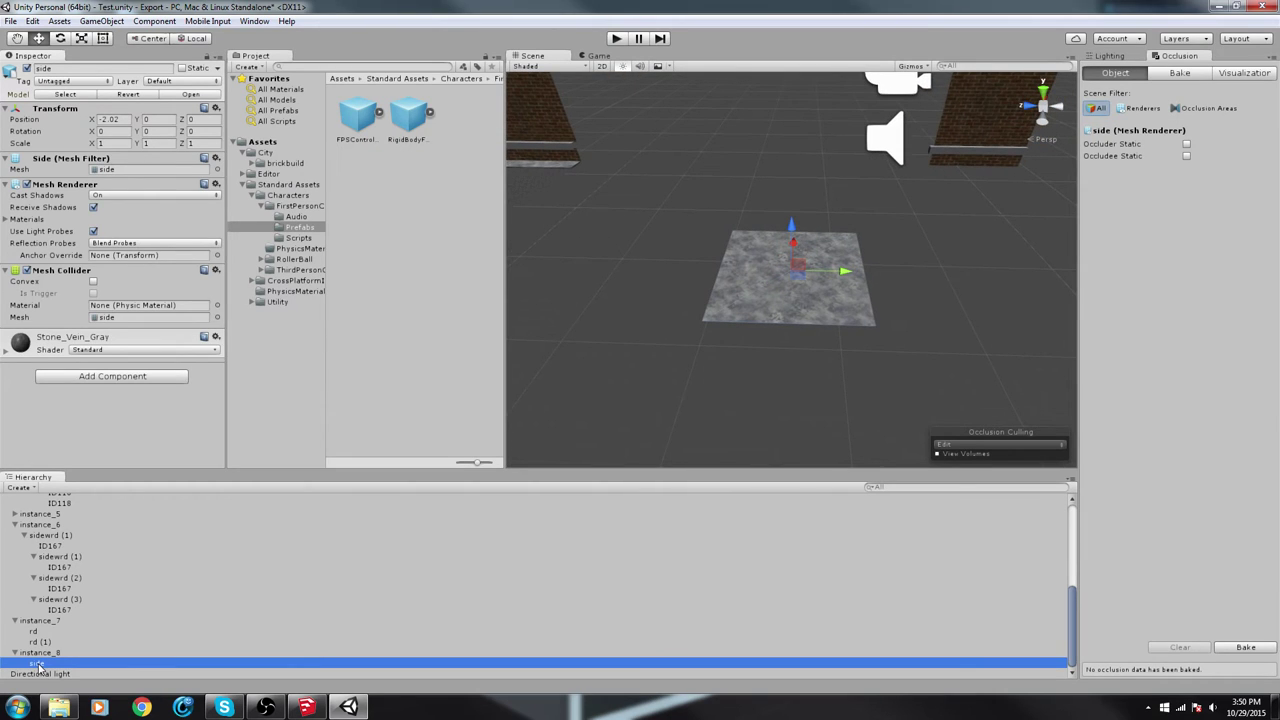
{"action": "right_click", "coordinate": [38, 665]}
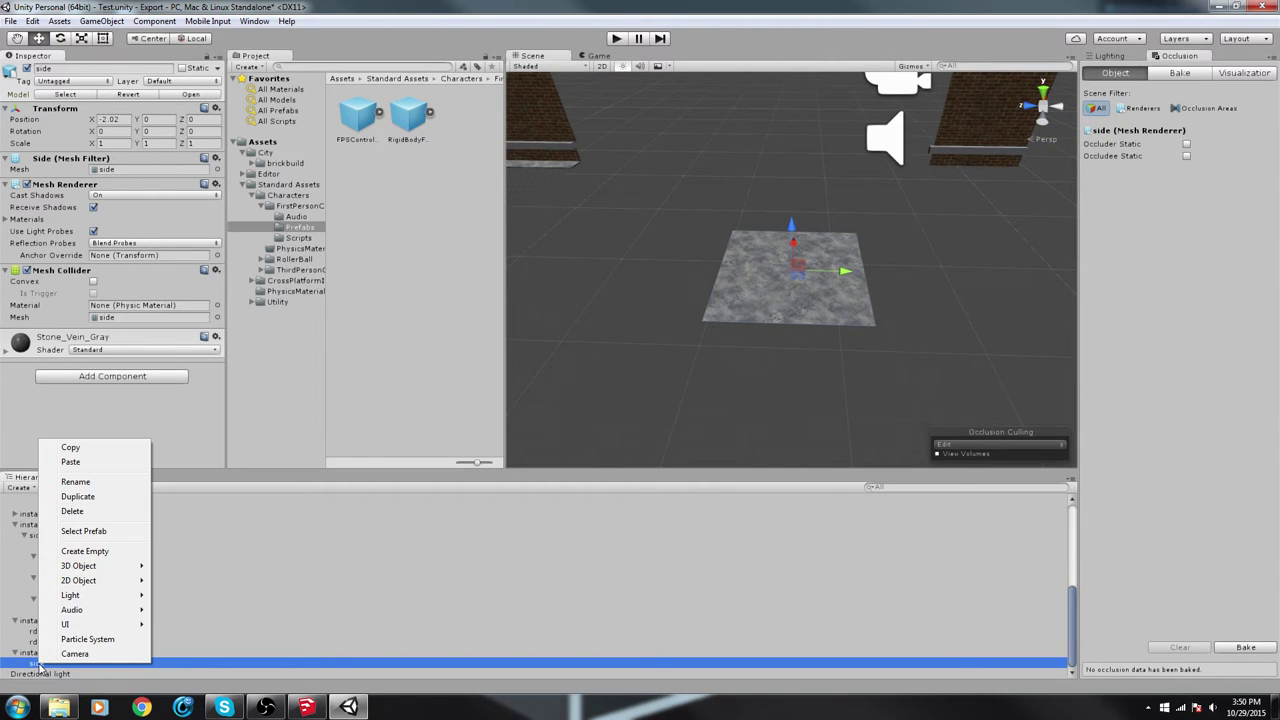
{"action": "left_click", "coordinate": [100, 450]}
{"action": "right_click", "coordinate": [53, 663]}
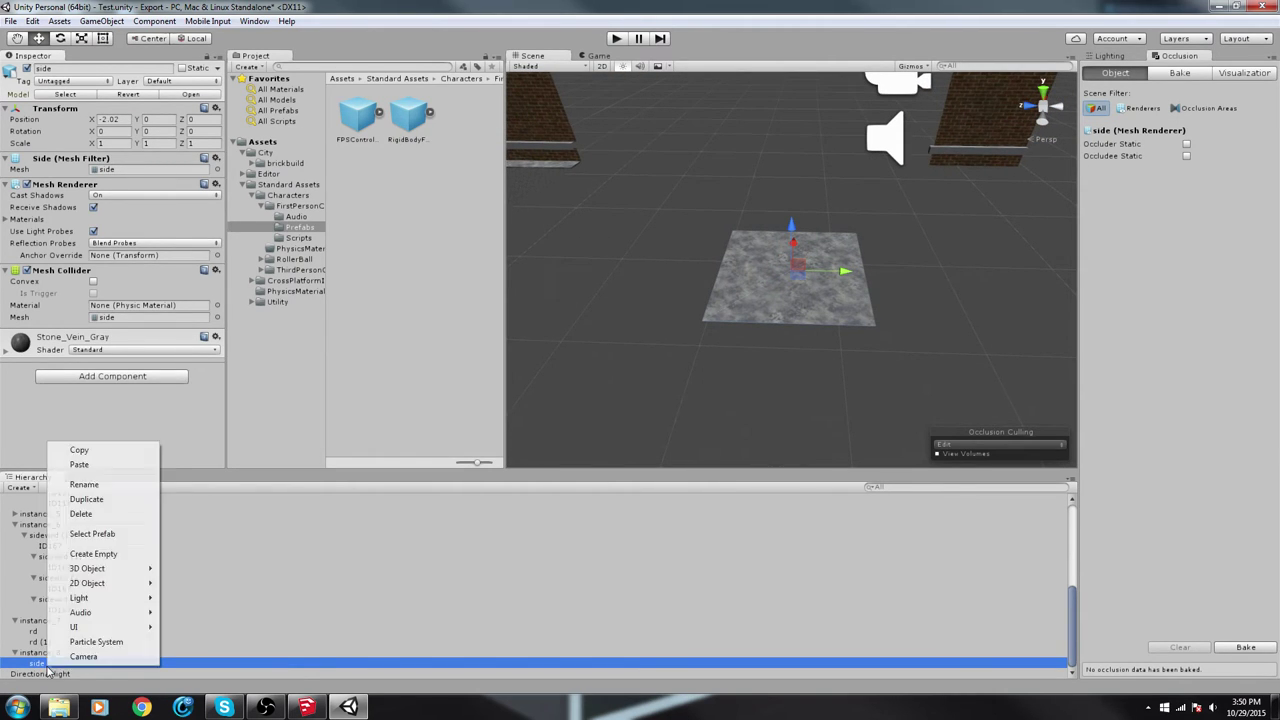
{"action": "left_click", "coordinate": [95, 466]}
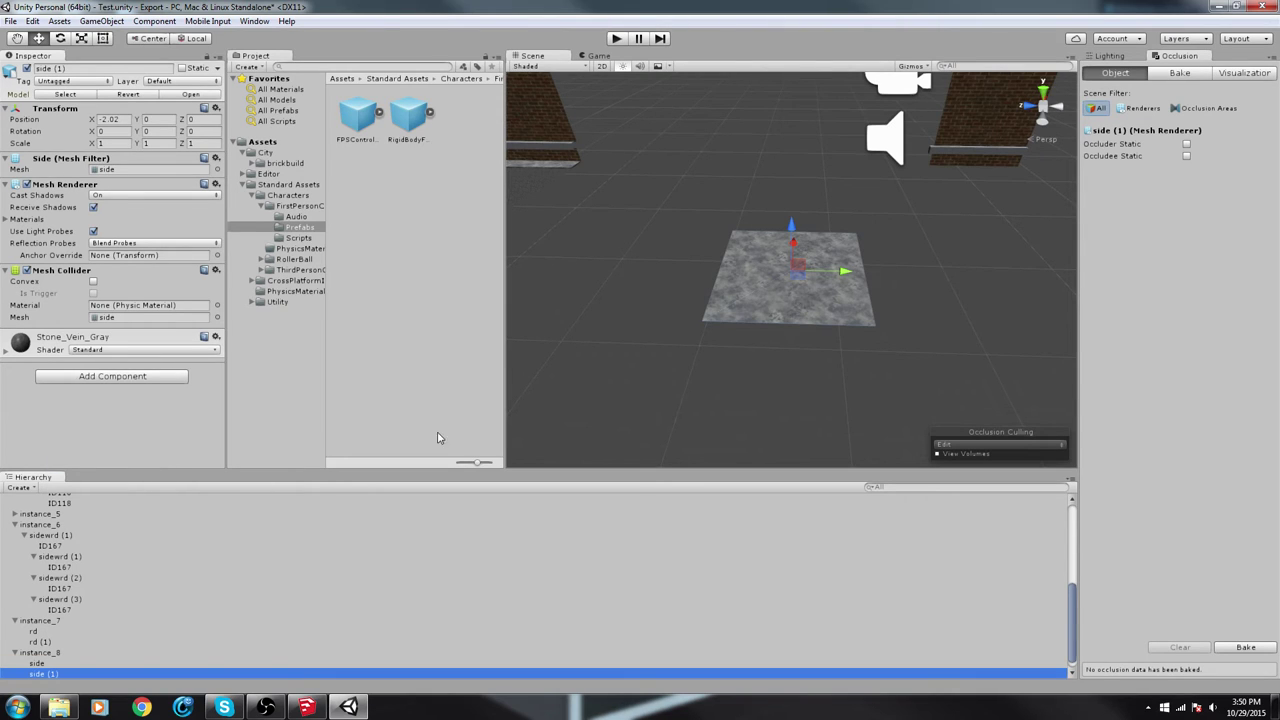
Move the pasted stone tile to Y 2.007 so it sits edge to edge beside the original tile
{"action": "left_click_drag", "start_coordinate": [864, 273], "coordinate": [992, 273]}
{"action": "left_click", "coordinate": [840, 194]}
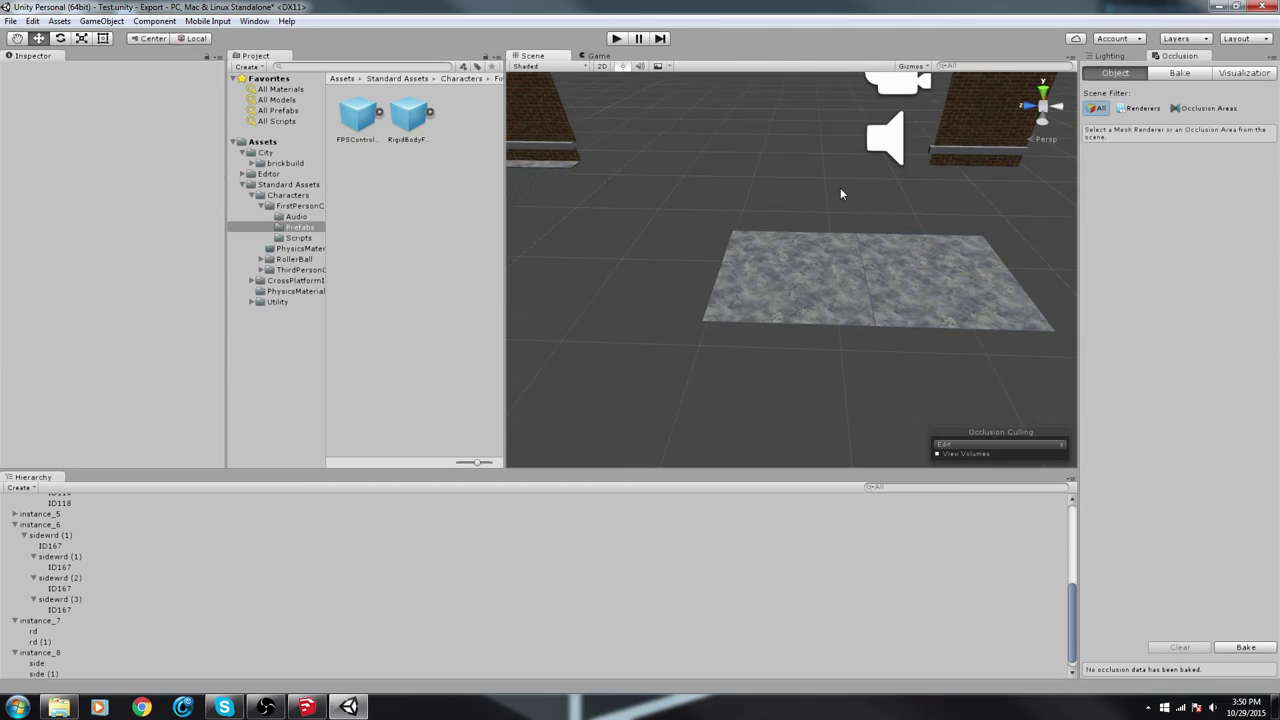
{"action": "left_click", "coordinate": [884, 304]}
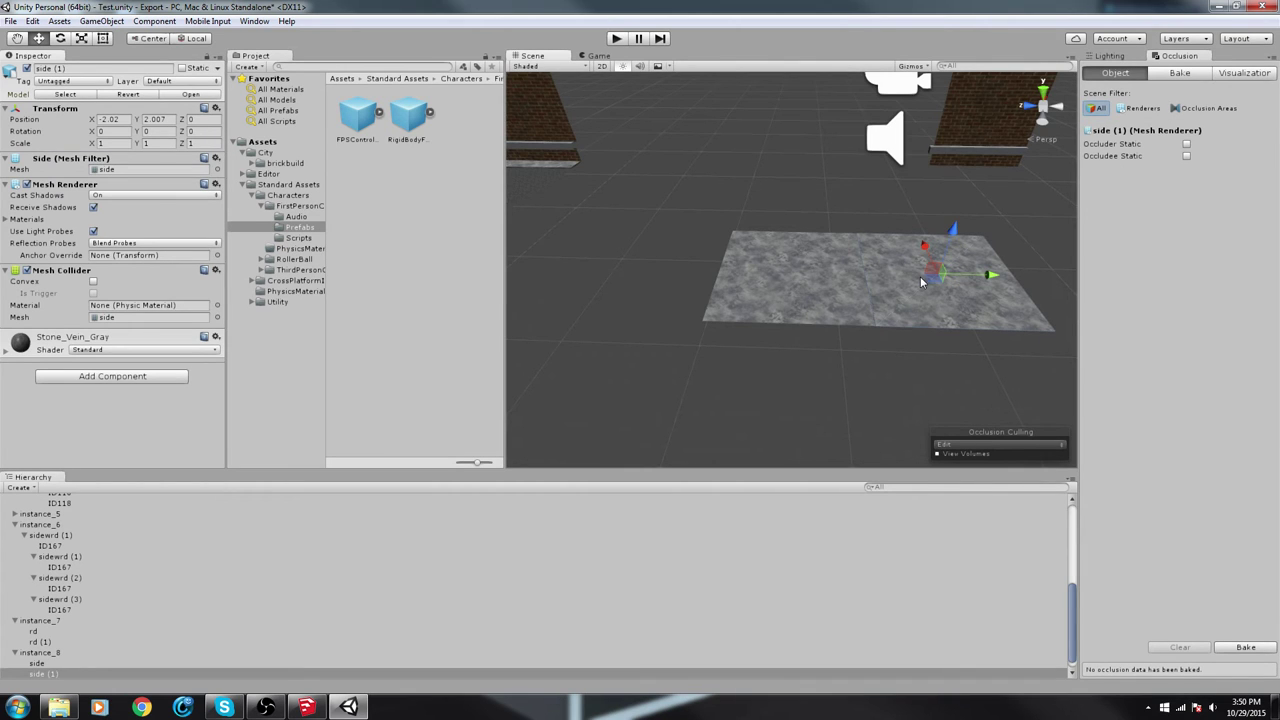
{"action": "key", "text": "Left"}
{"action": "key", "text": "Right"}
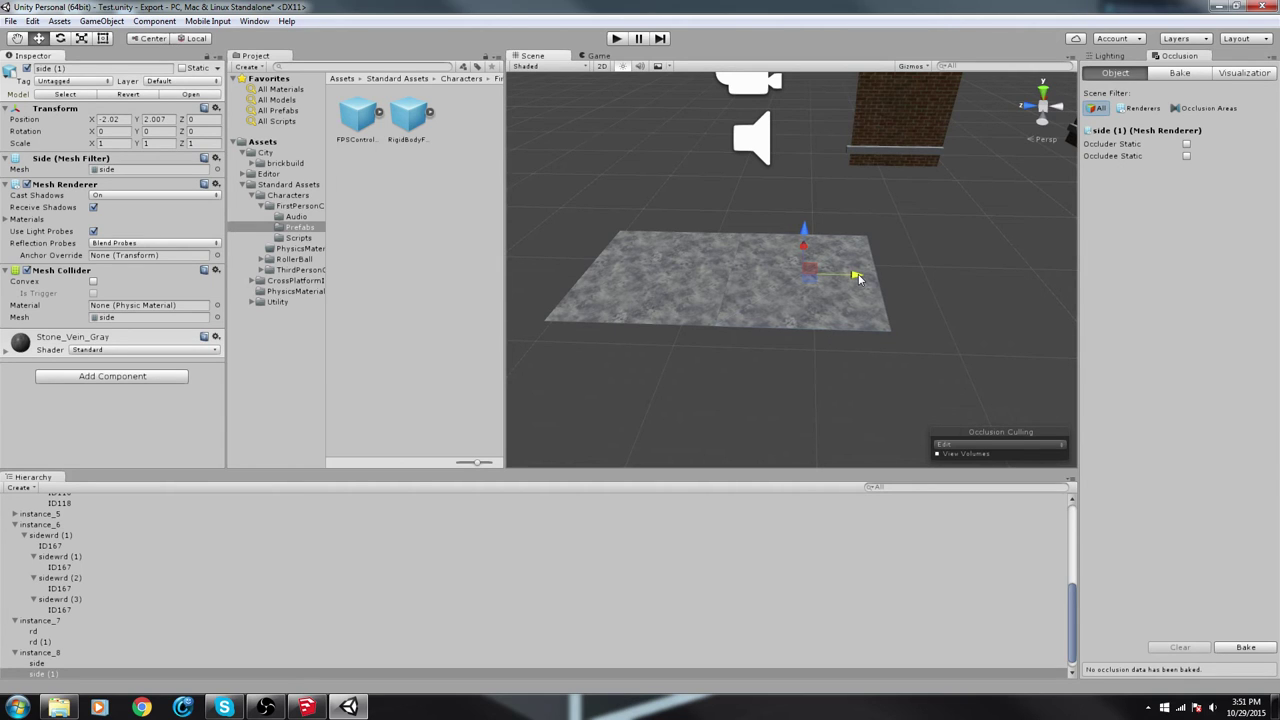
{"action": "left_click", "coordinate": [781, 204]}
Select both stone tiles and move them together to X -1.532
{"action": "left_click", "coordinate": [724, 254]}
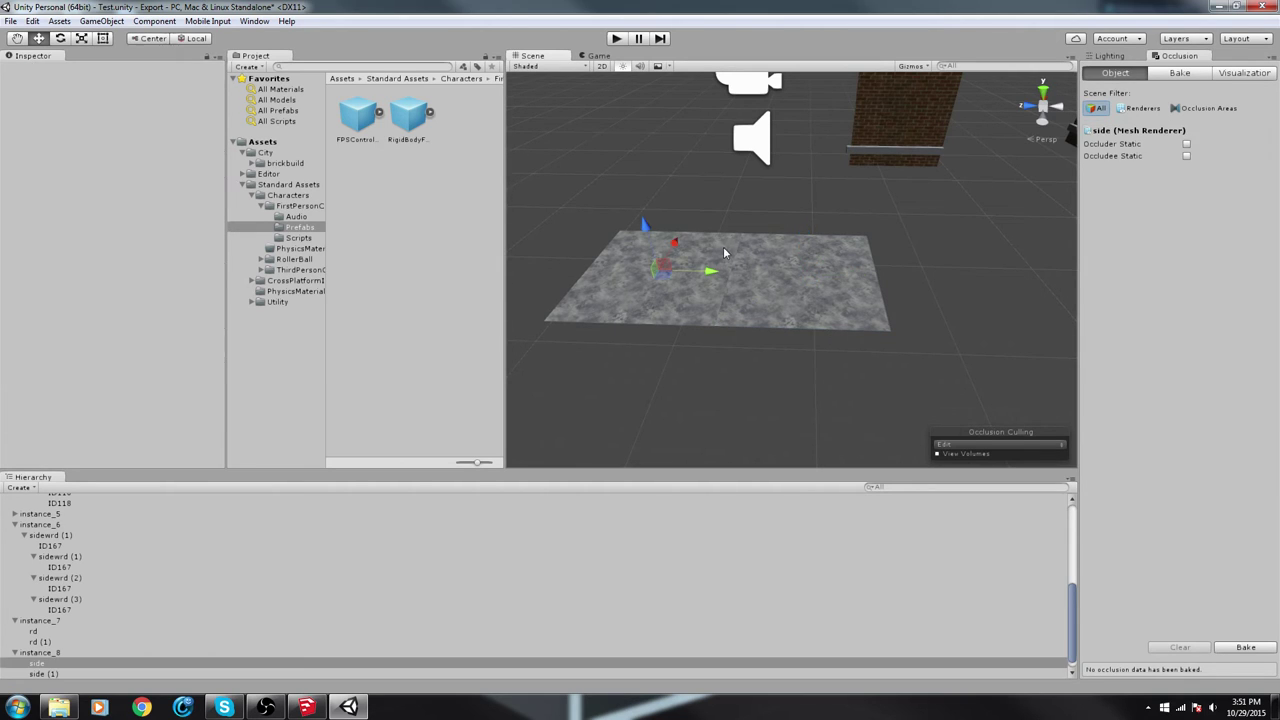
{"action": "left_click", "coordinate": [776, 280], "text": "shift"}
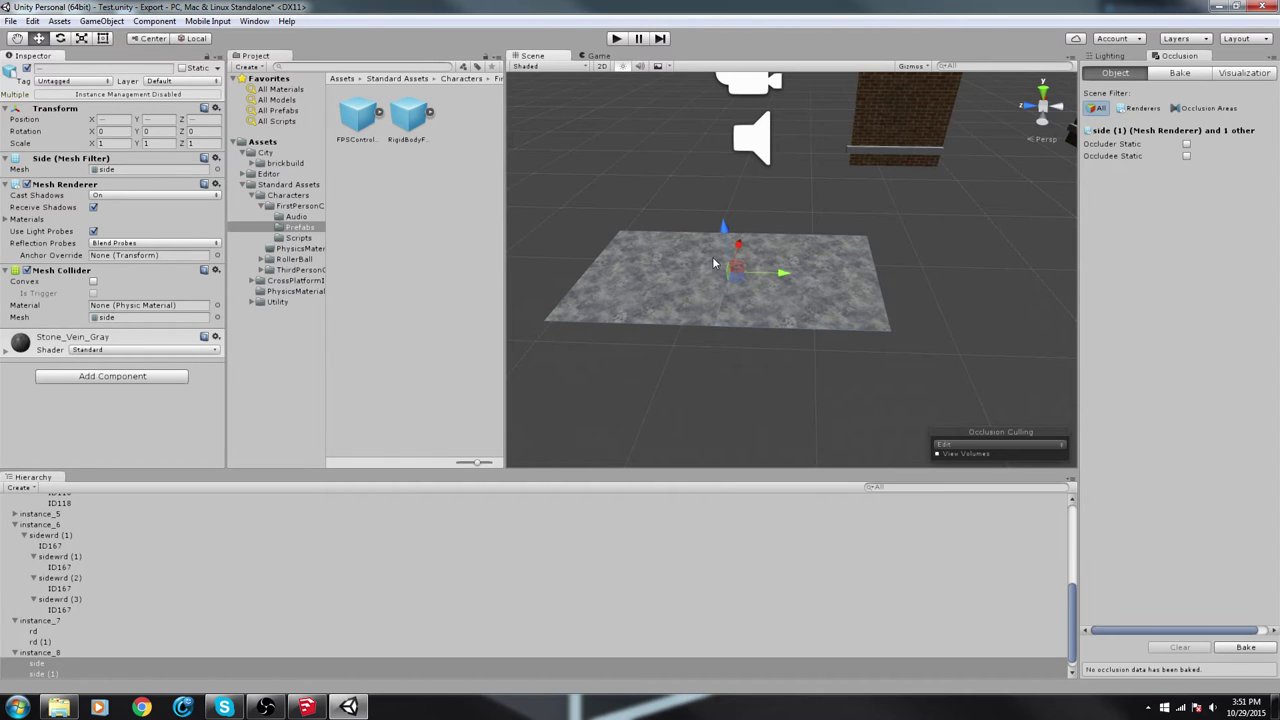
{"action": "left_click_drag", "start_coordinate": [749, 240], "coordinate": [766, 240]}
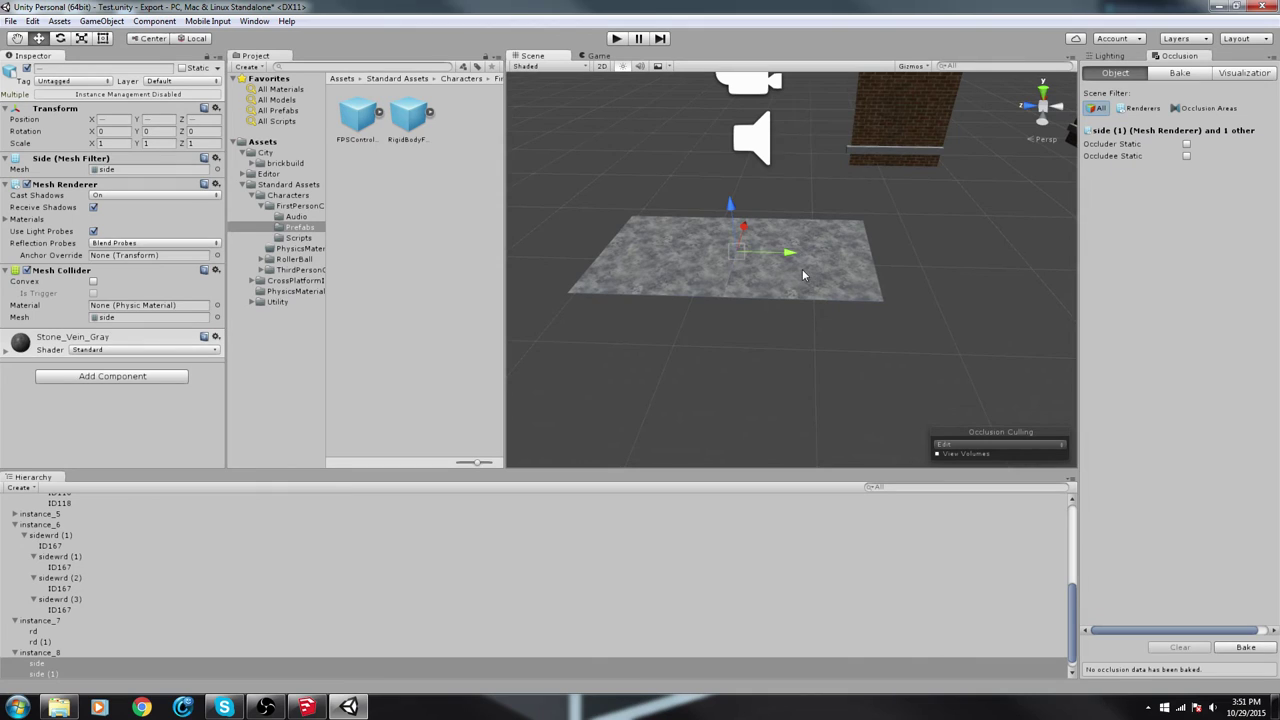
Duplicate the pair of stone tiles and move the copies to X 0.44, forming a two-by-two block
{"action": "right_click", "coordinate": [61, 663]}
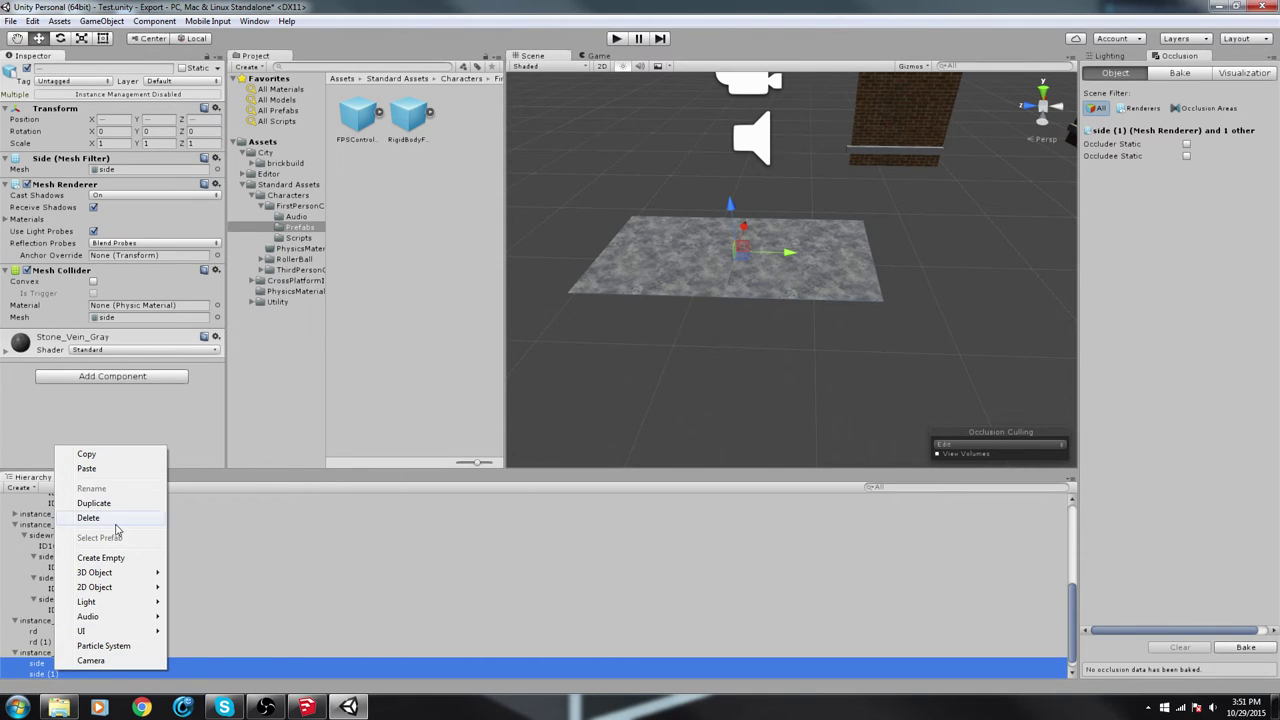
{"action": "left_click", "coordinate": [95, 503]}
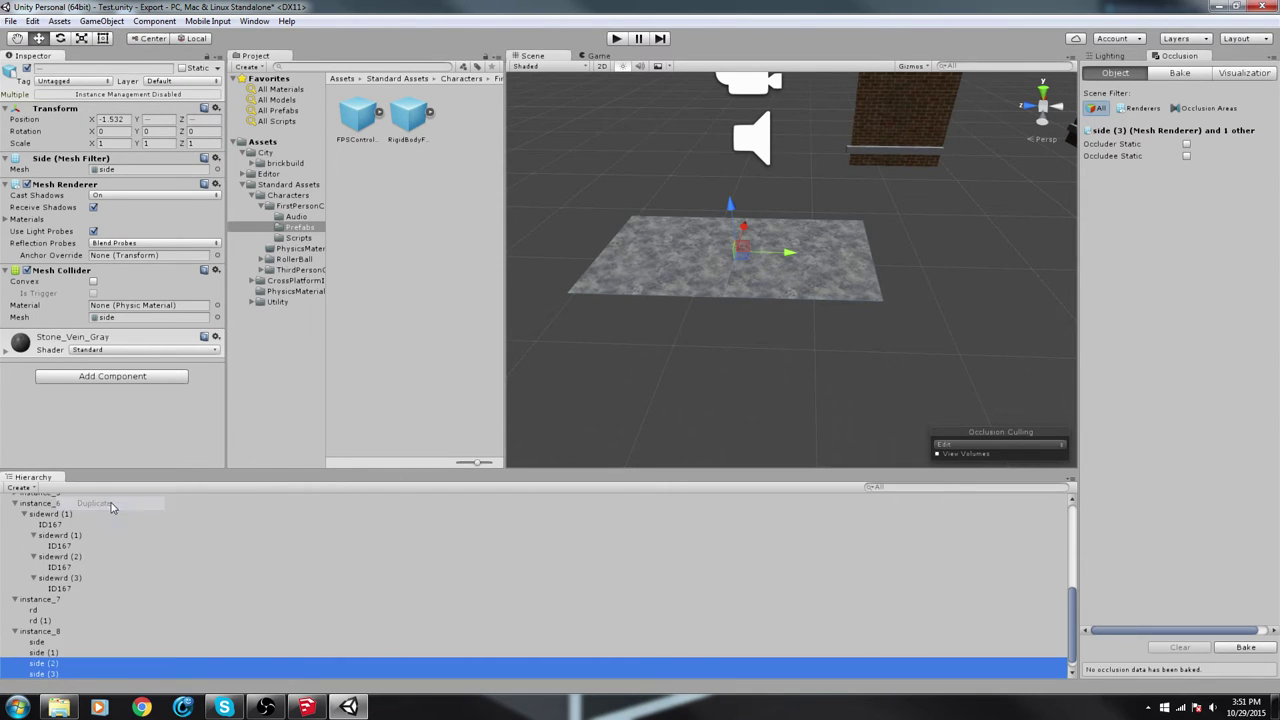
{"action": "left_click_drag", "start_coordinate": [747, 229], "coordinate": [768, 165]}
{"action": "left_click", "coordinate": [713, 219]}
{"action": "left_click", "coordinate": [588, 223]}
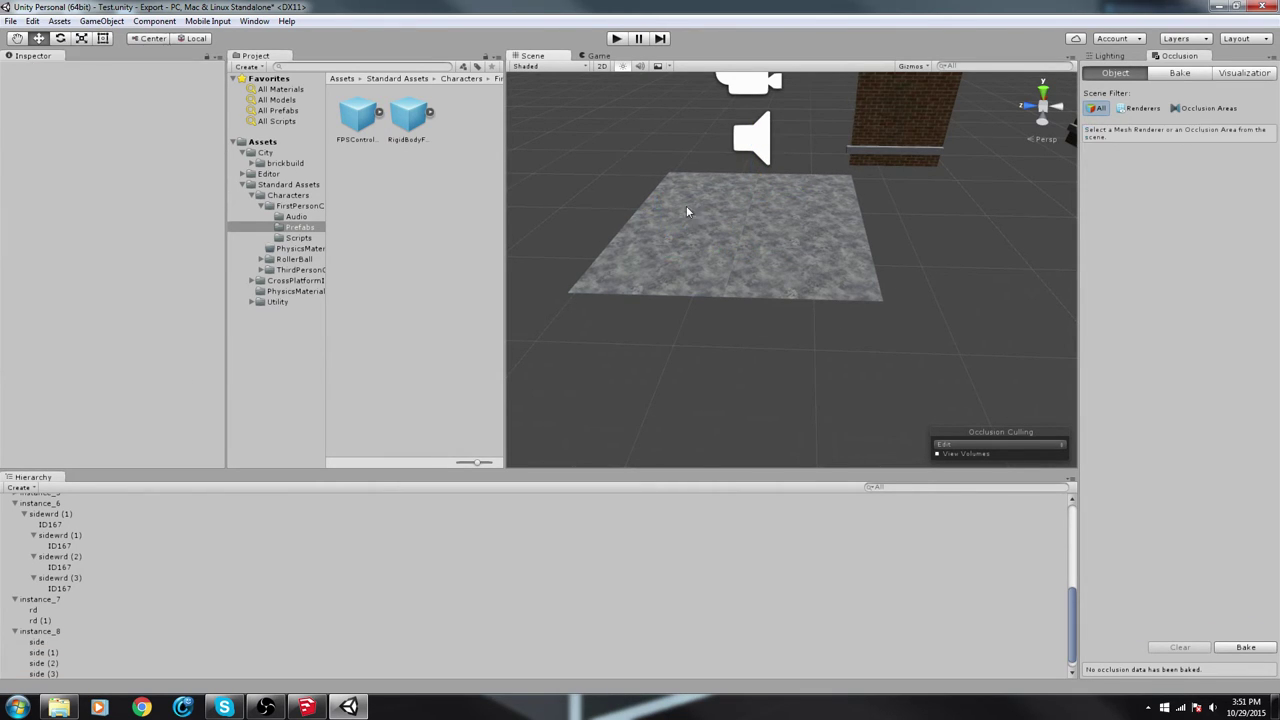
Select all four stone tiles and move the block to the ground in front of the doorway wall
{"action": "left_click", "coordinate": [688, 206]}
{"action": "left_click", "coordinate": [806, 211]}
{"action": "right_click_drag", "start_coordinate": [826, 354], "coordinate": [908, 274]}
{"action": "left_click_drag", "start_coordinate": [908, 274], "coordinate": [600, 292], "text": "alt"}
{"action": "middle_click_drag", "start_coordinate": [750, 294], "coordinate": [548, 223]}
{"action": "left_click_drag", "start_coordinate": [548, 222], "coordinate": [719, 215], "text": "alt"}
{"action": "middle_click_drag", "start_coordinate": [703, 256], "coordinate": [755, 305]}
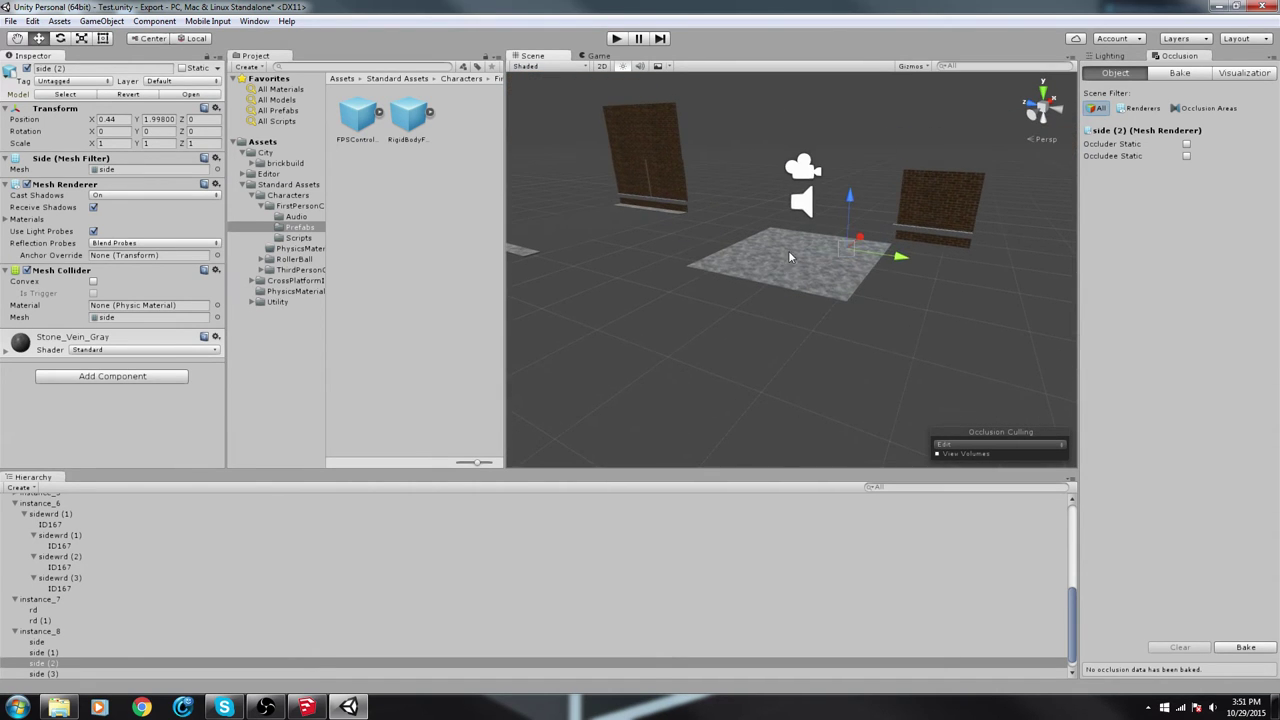
{"action": "left_click", "coordinate": [788, 250], "text": "shift"}
{"action": "left_click", "coordinate": [747, 268], "text": "shift"}
{"action": "left_click", "coordinate": [812, 279], "text": "shift"}
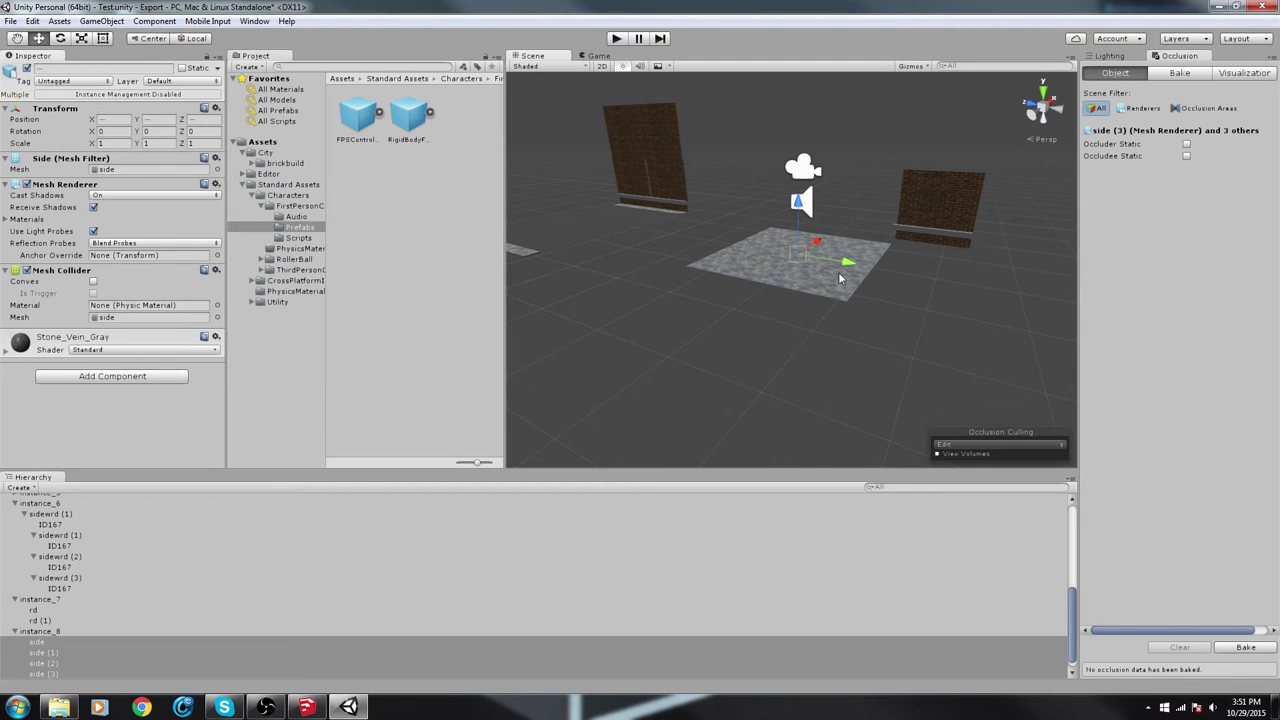
{"action": "left_click_drag", "start_coordinate": [840, 279], "coordinate": [875, 297], "text": "alt"}
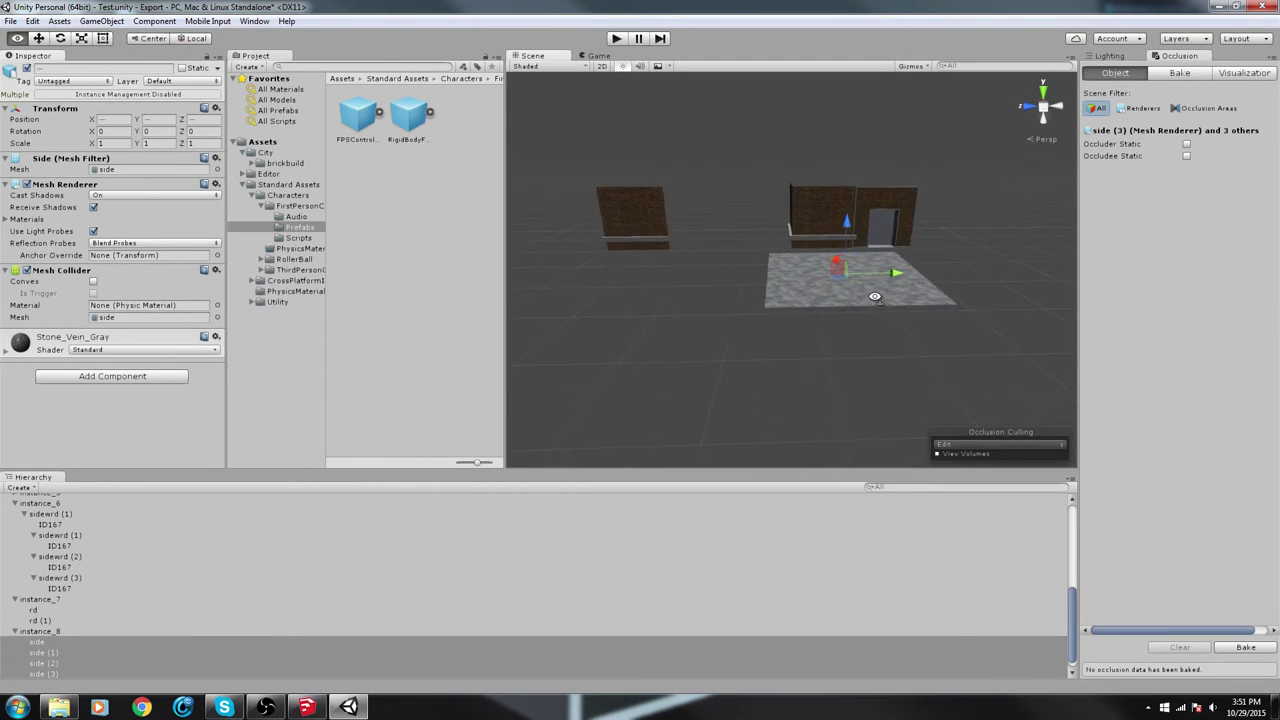
{"action": "right_click_drag", "start_coordinate": [875, 297], "coordinate": [823, 283]}
{"action": "key", "text": "w"}
{"action": "left_click_drag", "start_coordinate": [818, 278], "coordinate": [818, 189]}
Nudge the lower-right brick panel ID27 of the tall wall slightly sideways
{"action": "right_click_drag", "start_coordinate": [778, 268], "coordinate": [814, 240]}
{"action": "key", "text": "w"}
{"action": "left_click", "coordinate": [814, 240]}
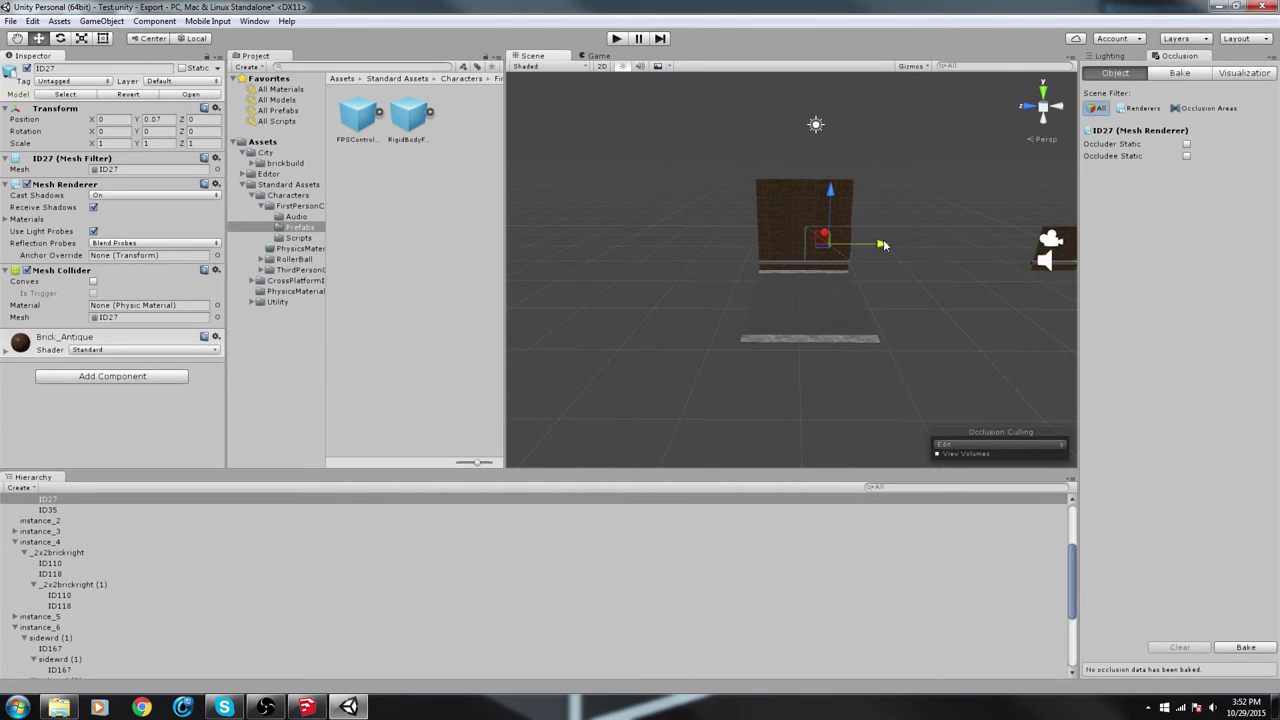
{"action": "left_click_drag", "start_coordinate": [884, 245], "coordinate": [880, 245]}
{"action": "left_click", "coordinate": [894, 203]}
Select the entire tall wall with its road and sidewalk pieces and move it alongside the ledge wall and stone tile block
{"action": "left_click_drag", "start_coordinate": [713, 155], "coordinate": [915, 372]}
{"action": "left_click_drag", "start_coordinate": [841, 253], "coordinate": [45, 247]}
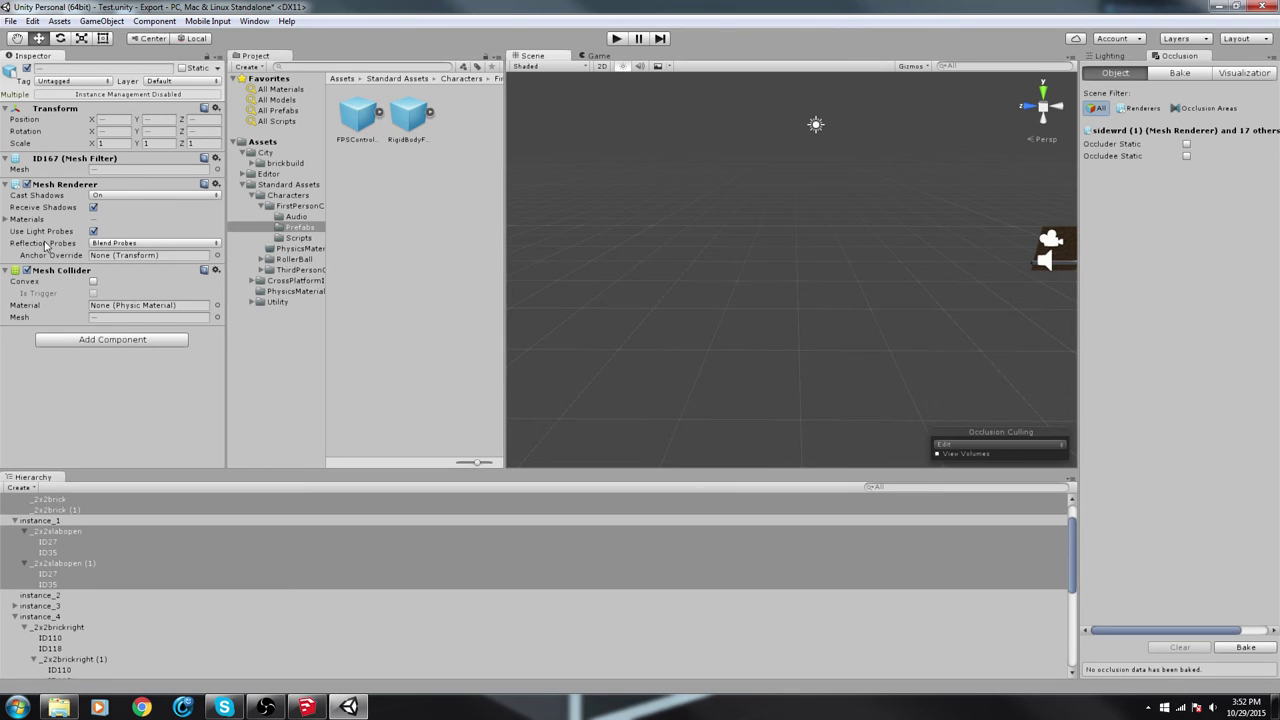
{"action": "key", "text": "d"}
{"action": "right_click_drag", "start_coordinate": [744, 263], "coordinate": [713, 238]}
{"action": "key", "text": "w"}
{"action": "left_click_drag", "start_coordinate": [713, 238], "coordinate": [677, 208], "text": "alt"}
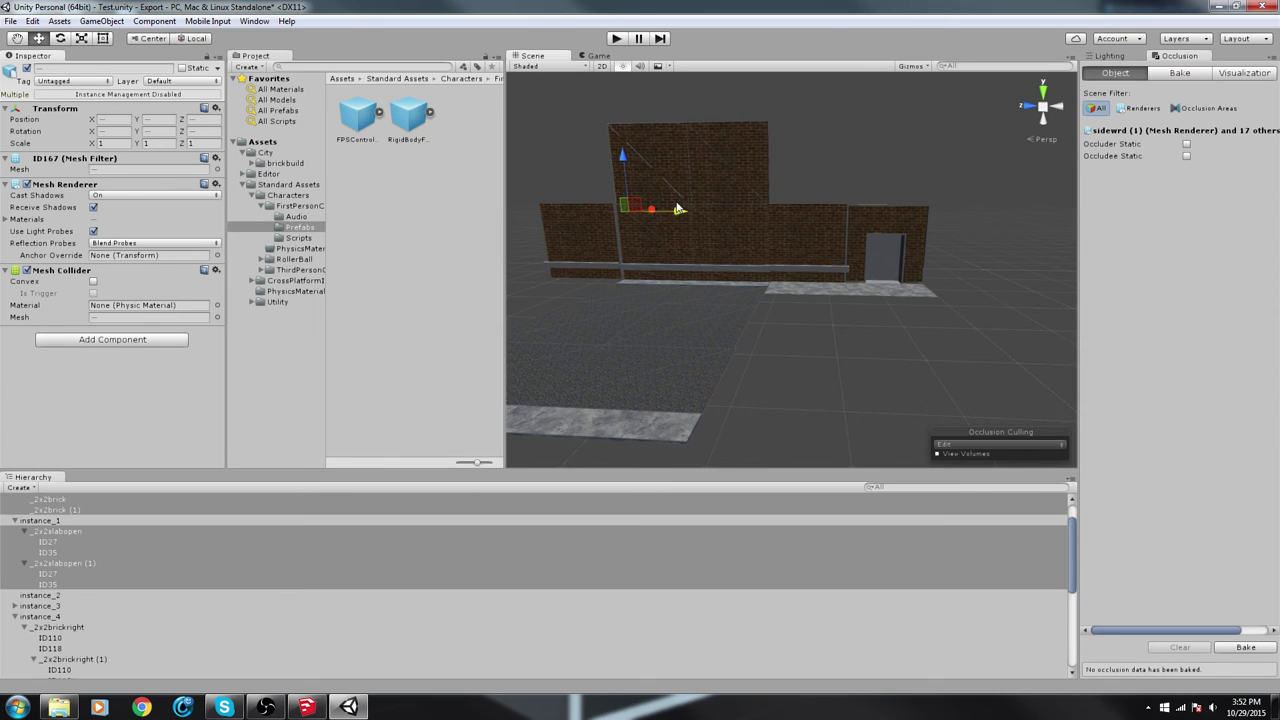
Delete the stone side tile lying on the ground in front of the doorway wall
{"action": "left_click", "coordinate": [775, 292]}
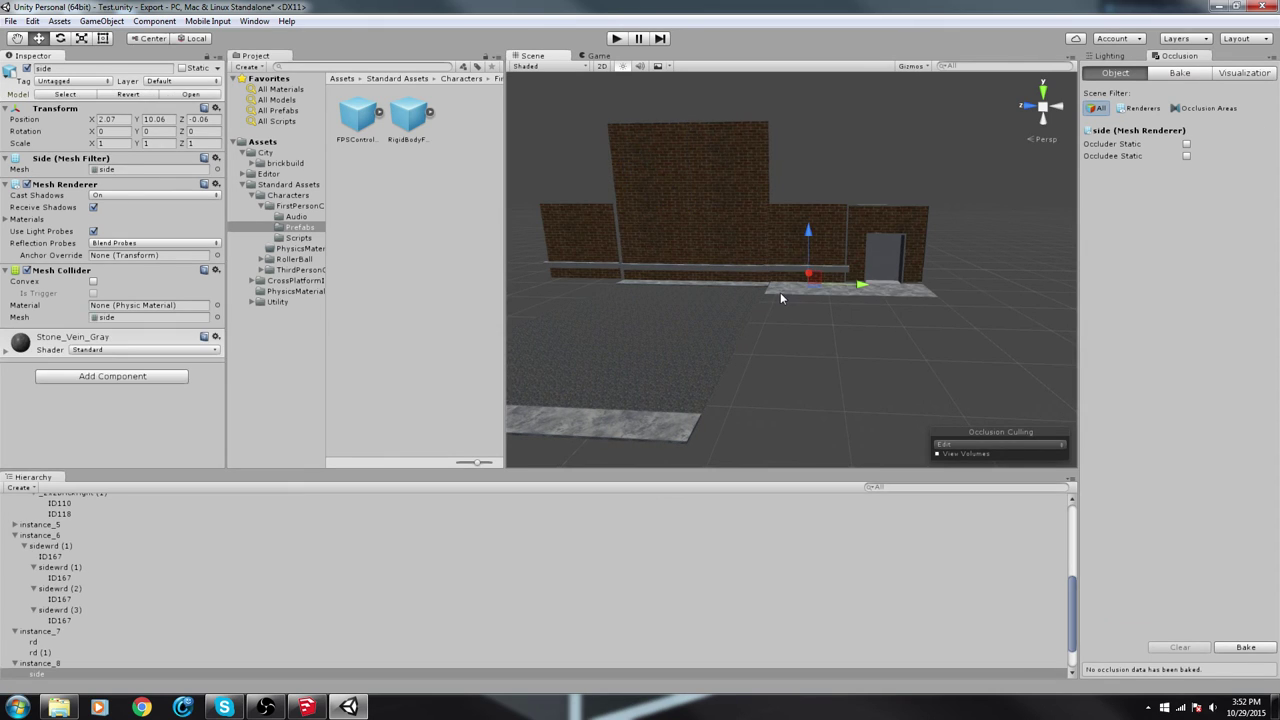
{"action": "key", "text": "Delete"}
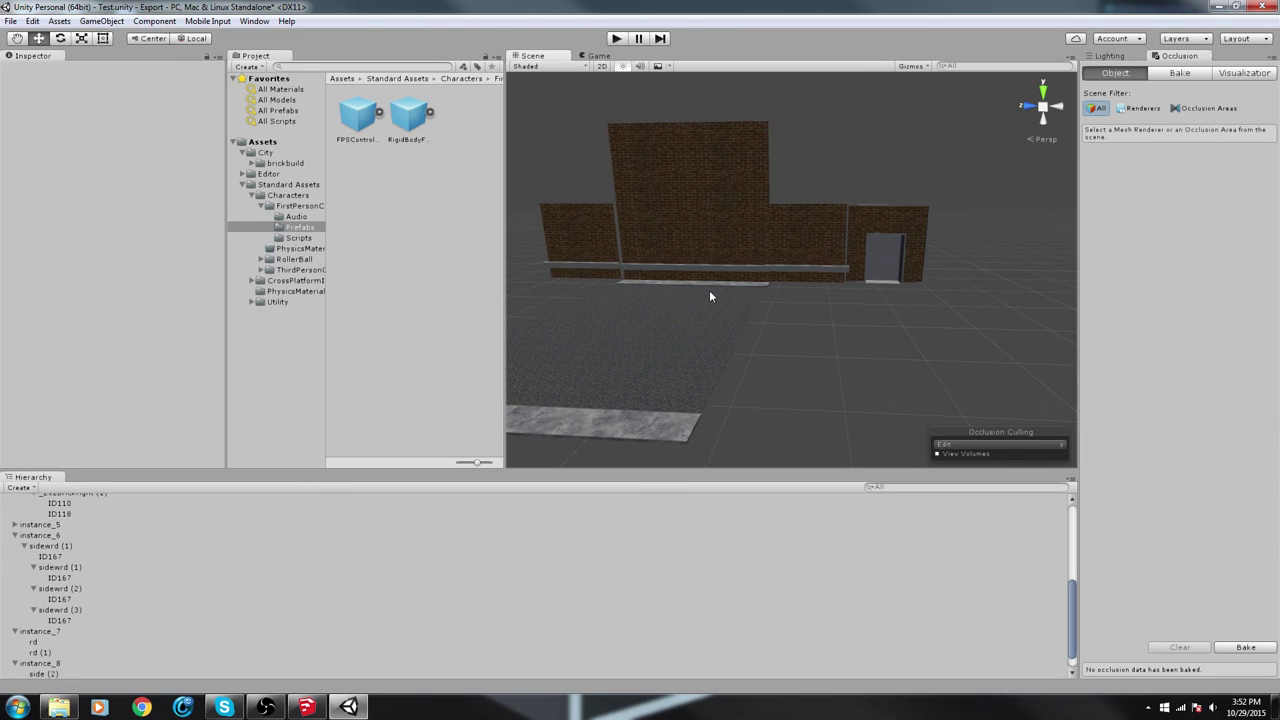
Duplicate all the sidewrd sidewalk and road-edge pieces and move the copies along the street to continue it in front of the doorway wall
{"action": "middle_click_drag", "start_coordinate": [726, 295], "coordinate": [827, 293]}
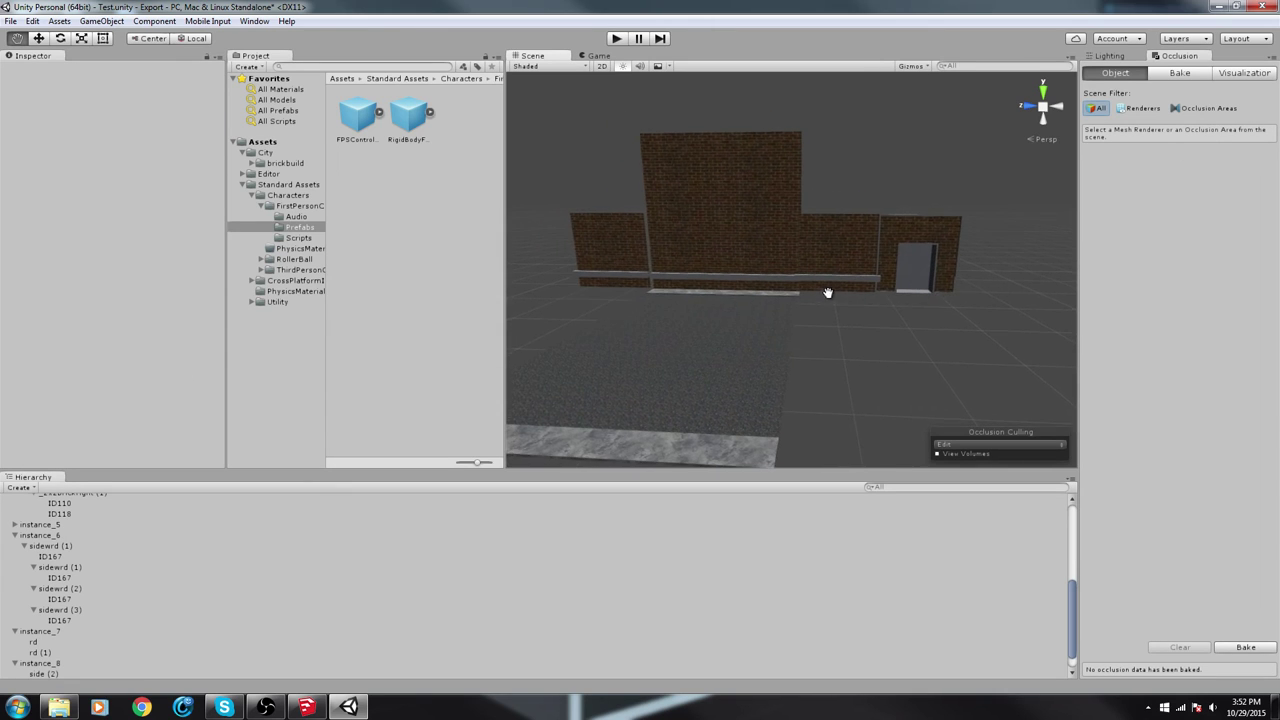
{"action": "left_click", "coordinate": [747, 296]}
{"action": "left_click", "coordinate": [680, 292], "text": "shift"}
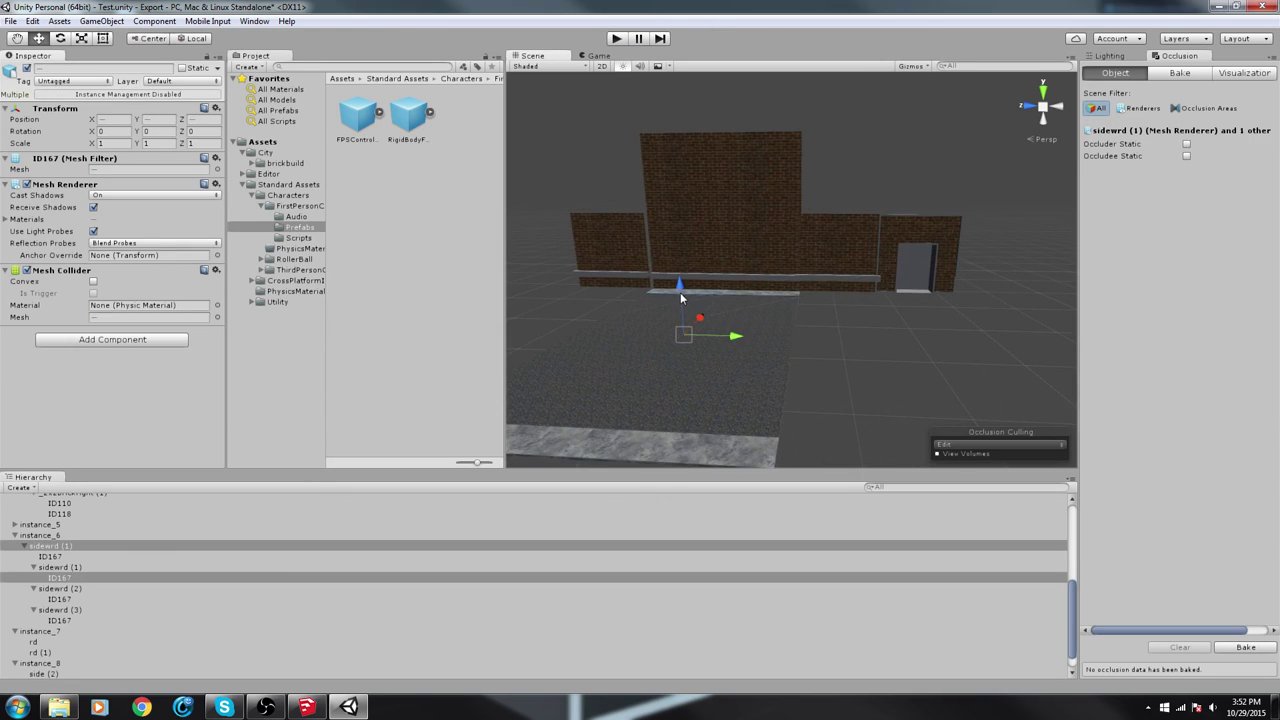
{"action": "left_click", "coordinate": [734, 290], "text": "shift"}
{"action": "left_click", "coordinate": [682, 438], "text": "shift"}
{"action": "left_click", "coordinate": [580, 446], "text": "shift"}
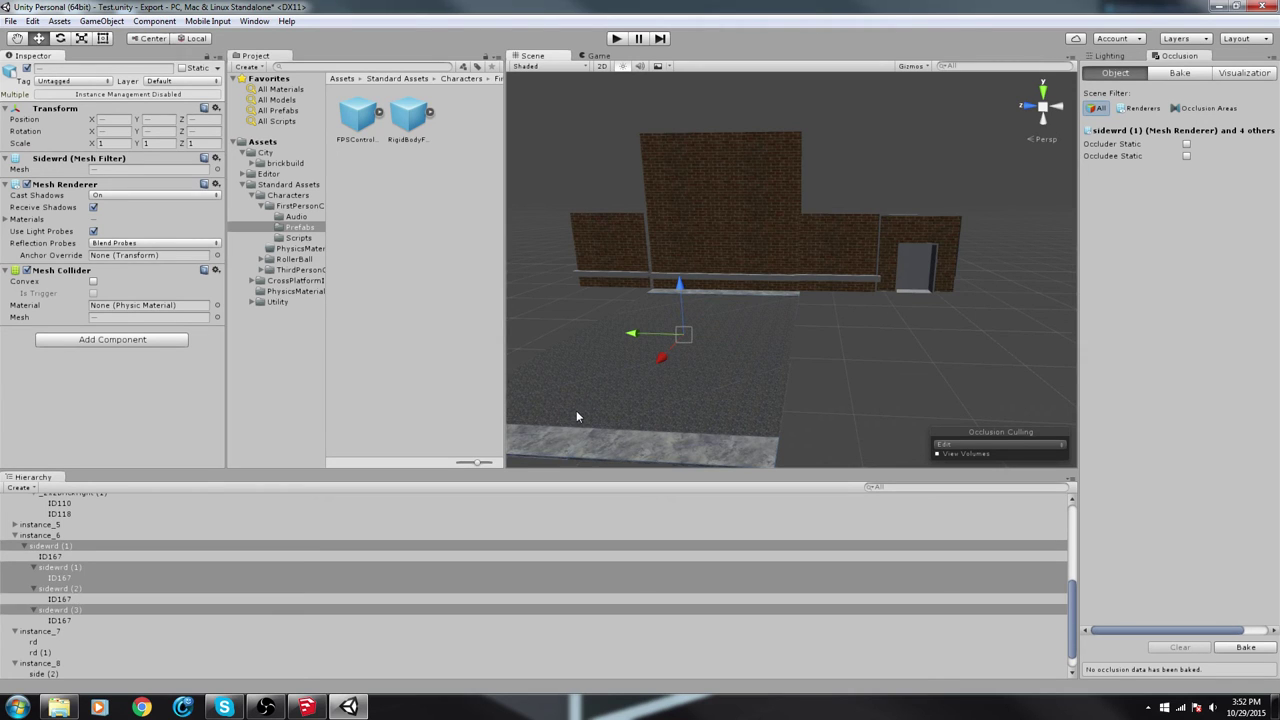
{"action": "left_click", "coordinate": [576, 416], "text": "shift"}
{"action": "left_click", "coordinate": [674, 404], "text": "shift"}
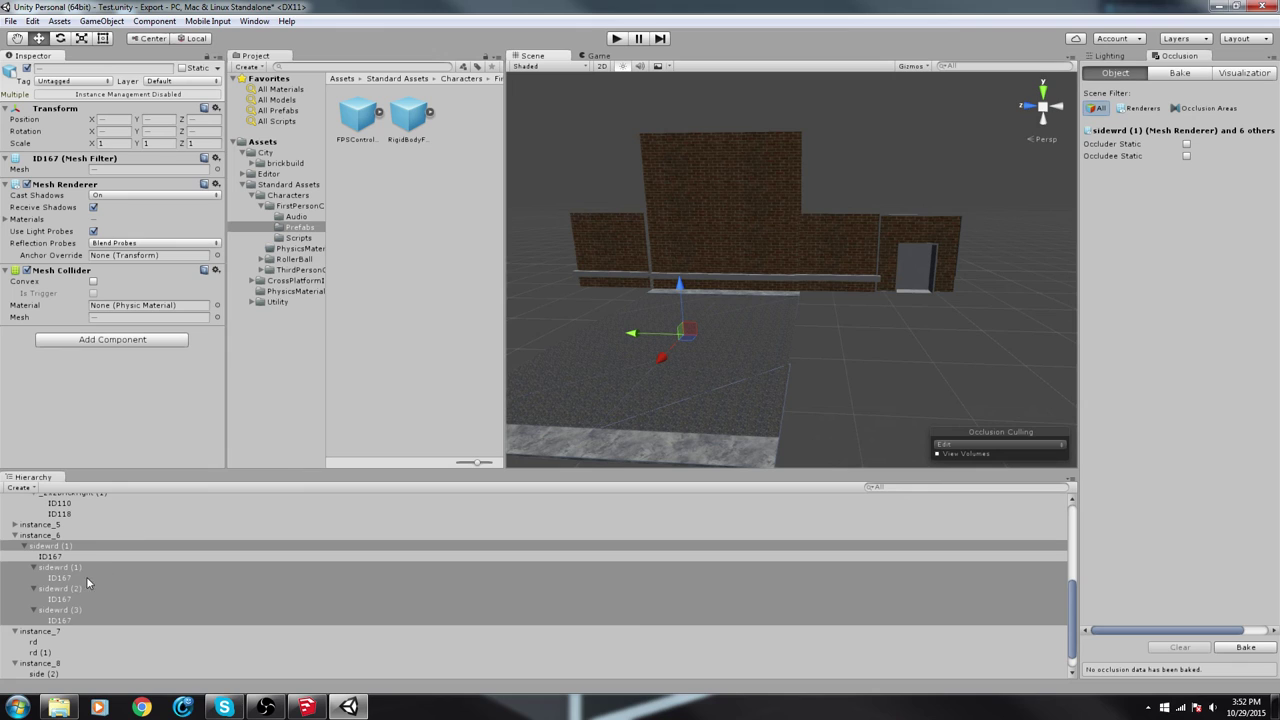
{"action": "left_click", "coordinate": [53, 556], "text": "shift"}
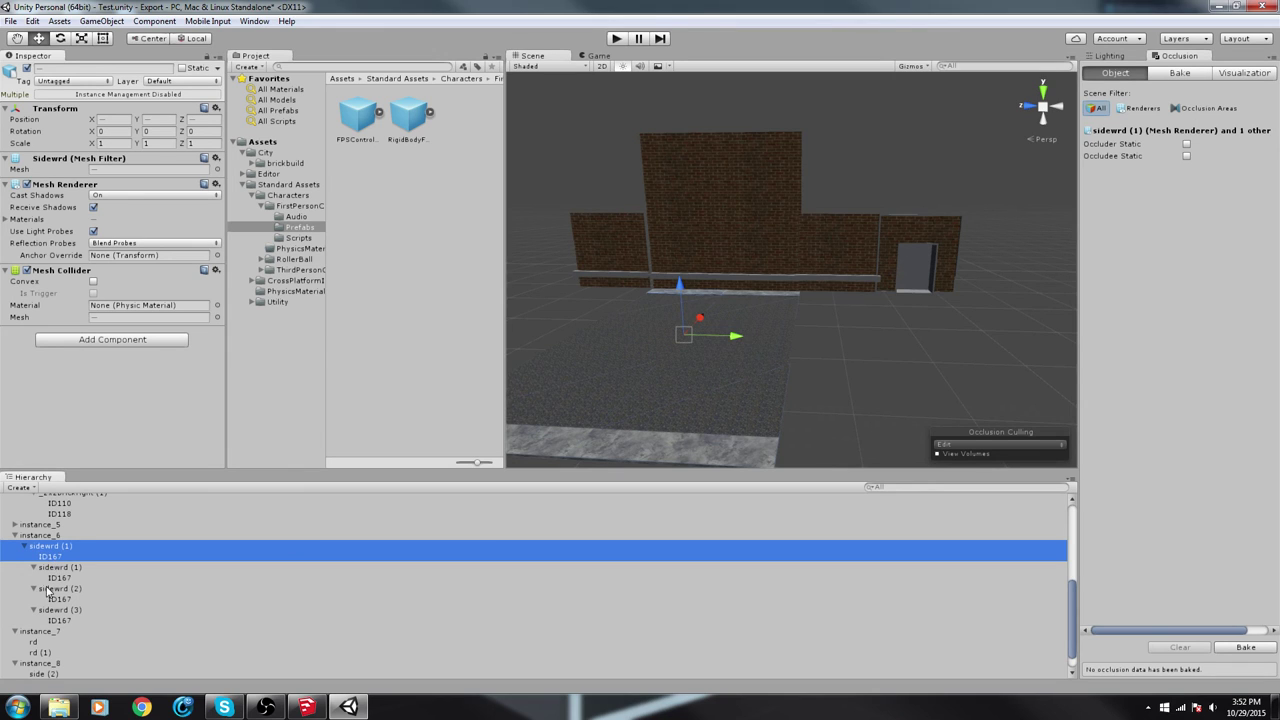
{"action": "left_click", "coordinate": [55, 621], "text": "shift"}
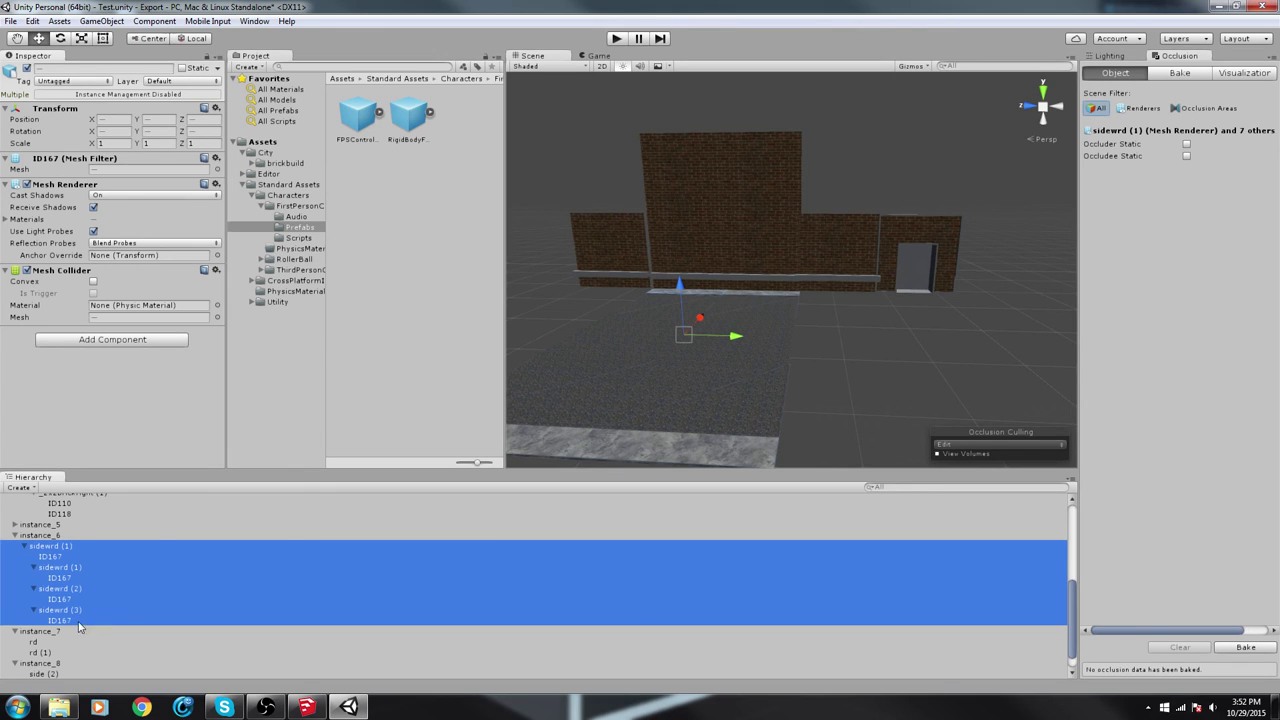
{"action": "left_click", "coordinate": [674, 413]}
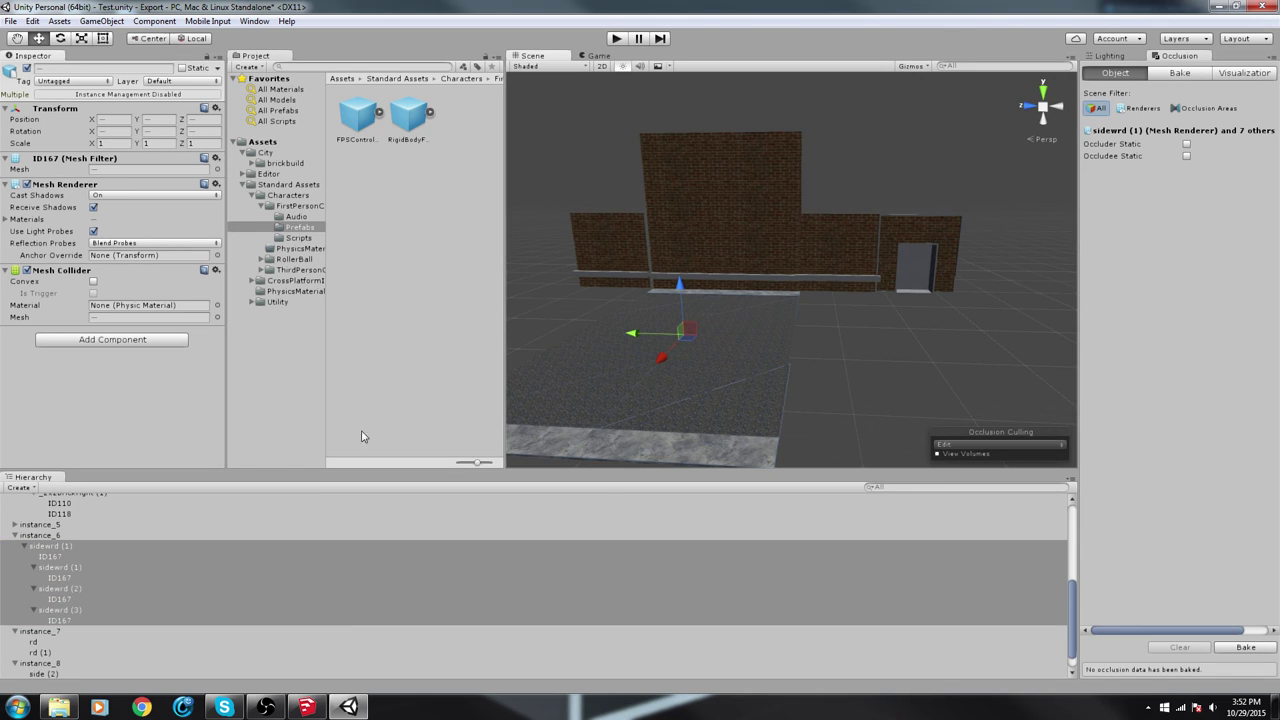
{"action": "right_click", "coordinate": [75, 548]}
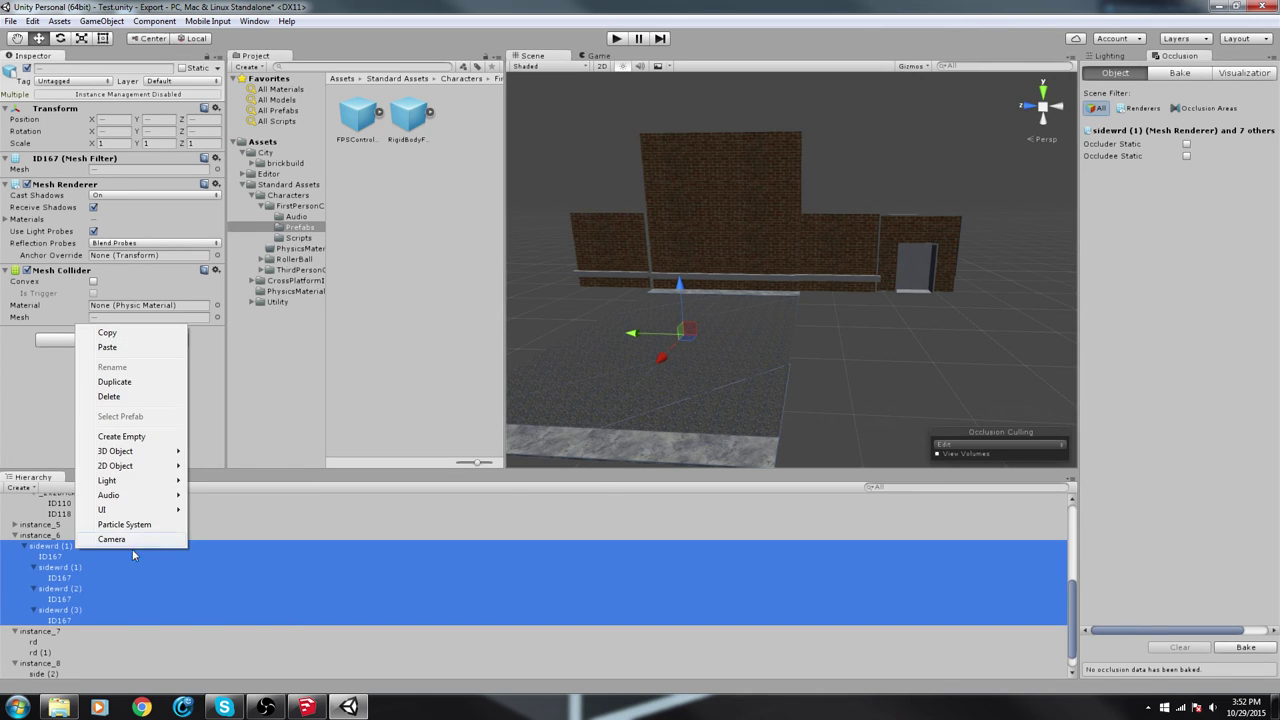
{"action": "left_click", "coordinate": [150, 388]}
{"action": "left_click_drag", "start_coordinate": [740, 342], "coordinate": [944, 323]}
Duplicate the two middle road tiles rd and rd (1) and move the copies into the gap in front of the doorway wall
{"action": "left_click", "coordinate": [755, 340]}
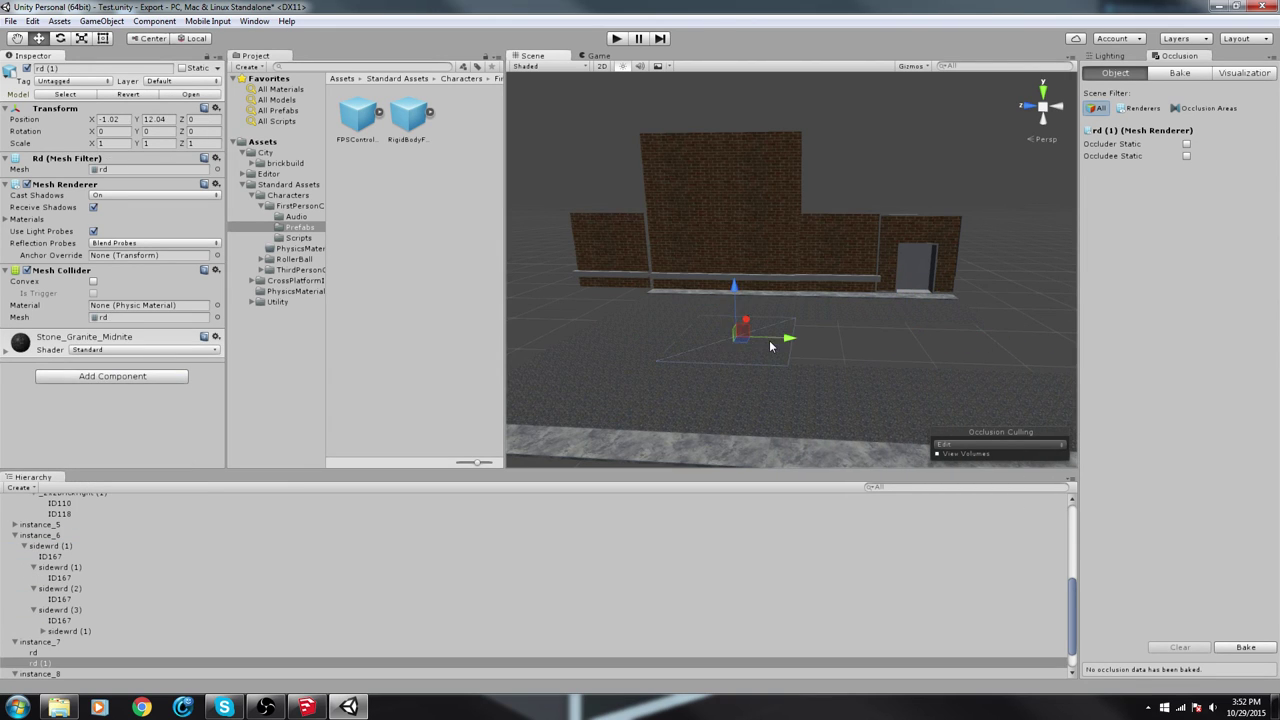
{"action": "left_click", "coordinate": [591, 340], "text": "shift"}
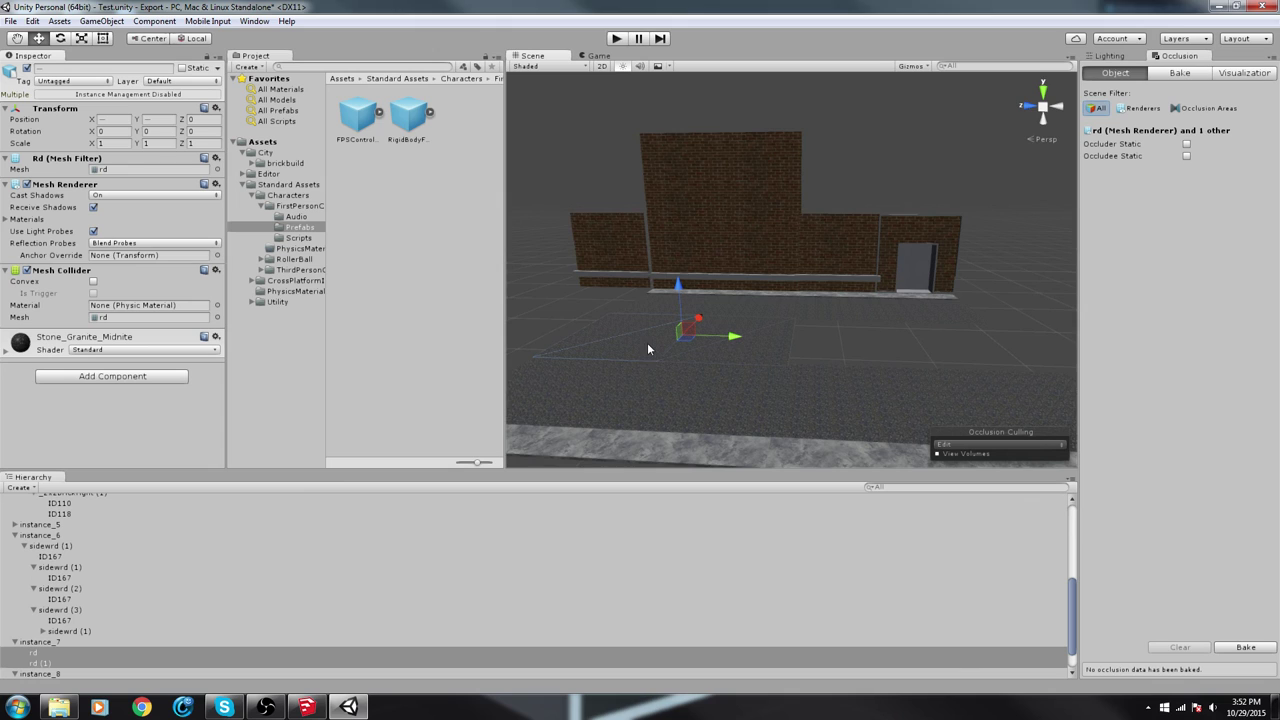
{"action": "right_click", "coordinate": [48, 653]}
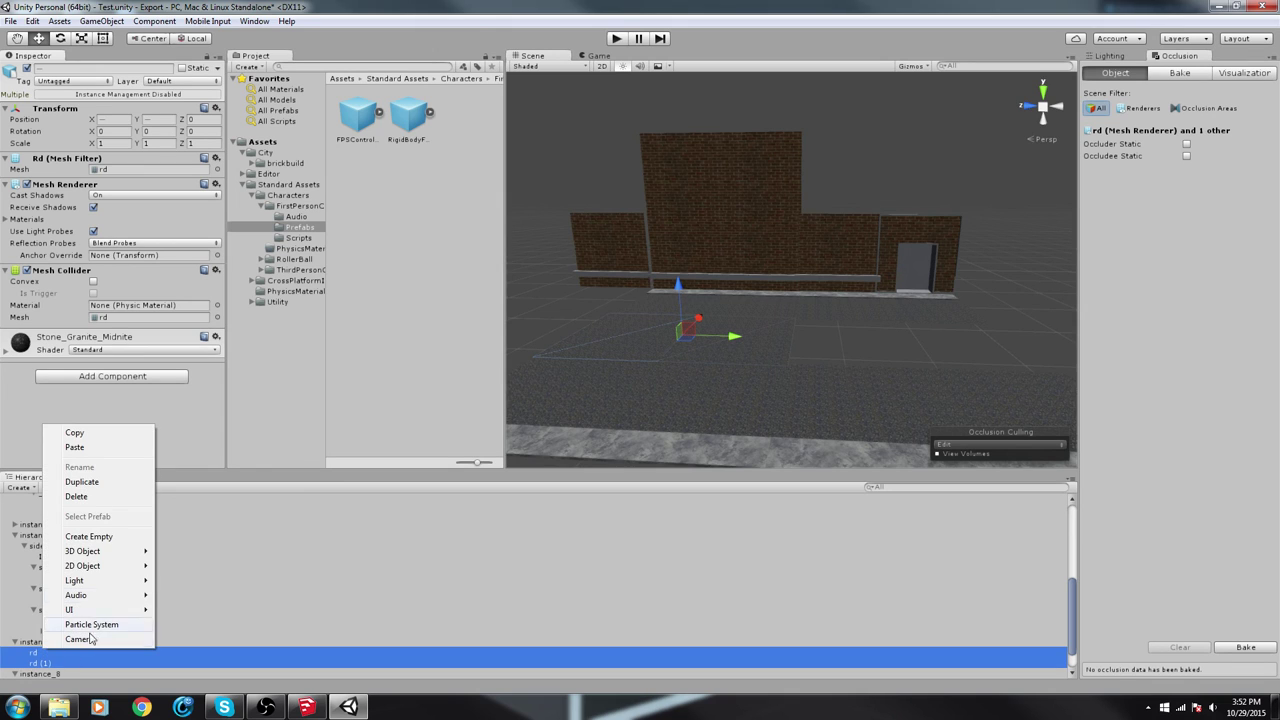
{"action": "left_click", "coordinate": [107, 486]}
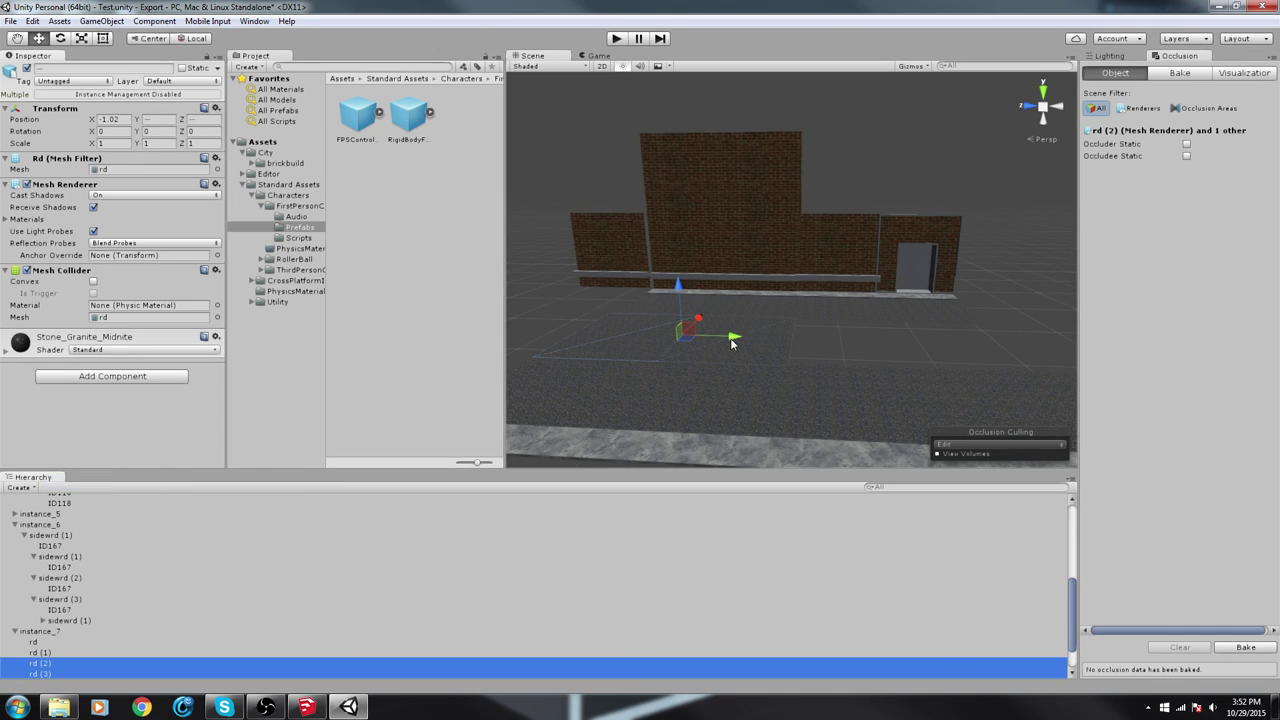
{"action": "left_click_drag", "start_coordinate": [735, 340], "coordinate": [952, 341]}
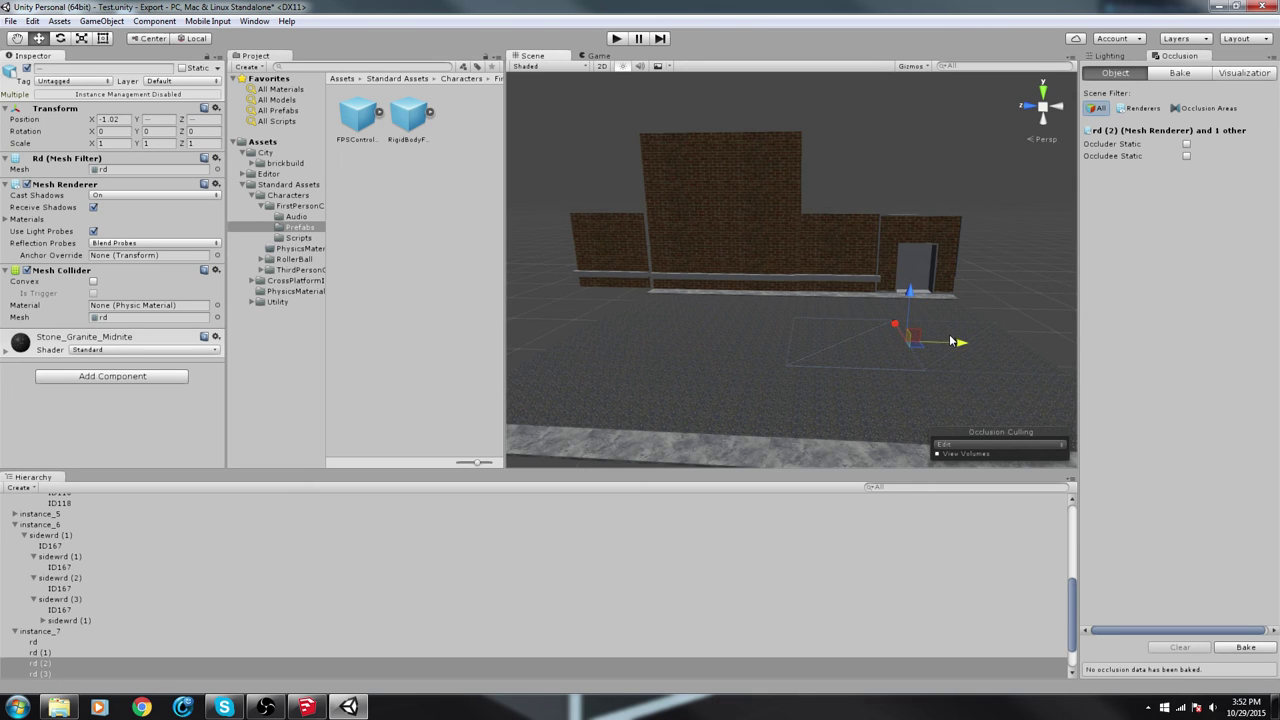
Move the FPSController over the road in front of the tall wall and raise it to Y 17.74
{"action": "left_click", "coordinate": [1024, 303]}
{"action": "left_click_drag", "start_coordinate": [1008, 309], "coordinate": [770, 271], "text": "alt"}
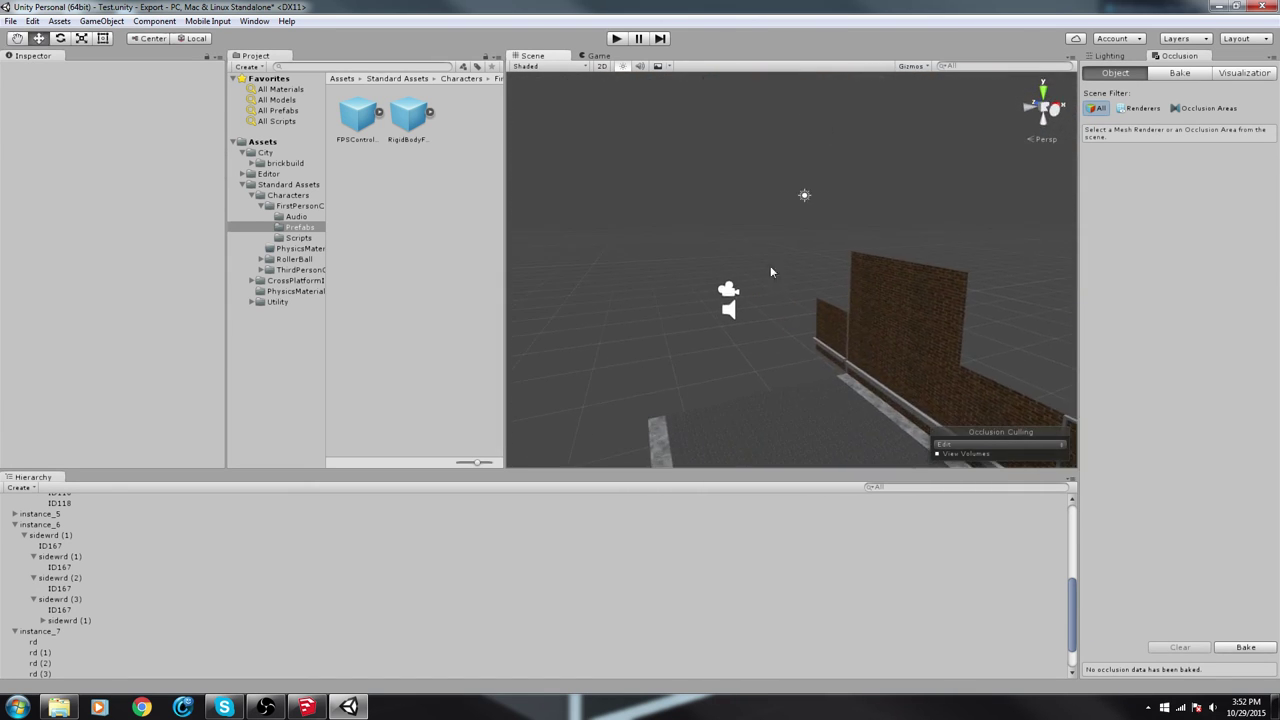
{"action": "left_click", "coordinate": [729, 296]}
{"action": "left_click_drag", "start_coordinate": [720, 312], "coordinate": [886, 306], "text": "alt"}
{"action": "left_click_drag", "start_coordinate": [715, 339], "coordinate": [911, 414]}
{"action": "key", "text": "f"}
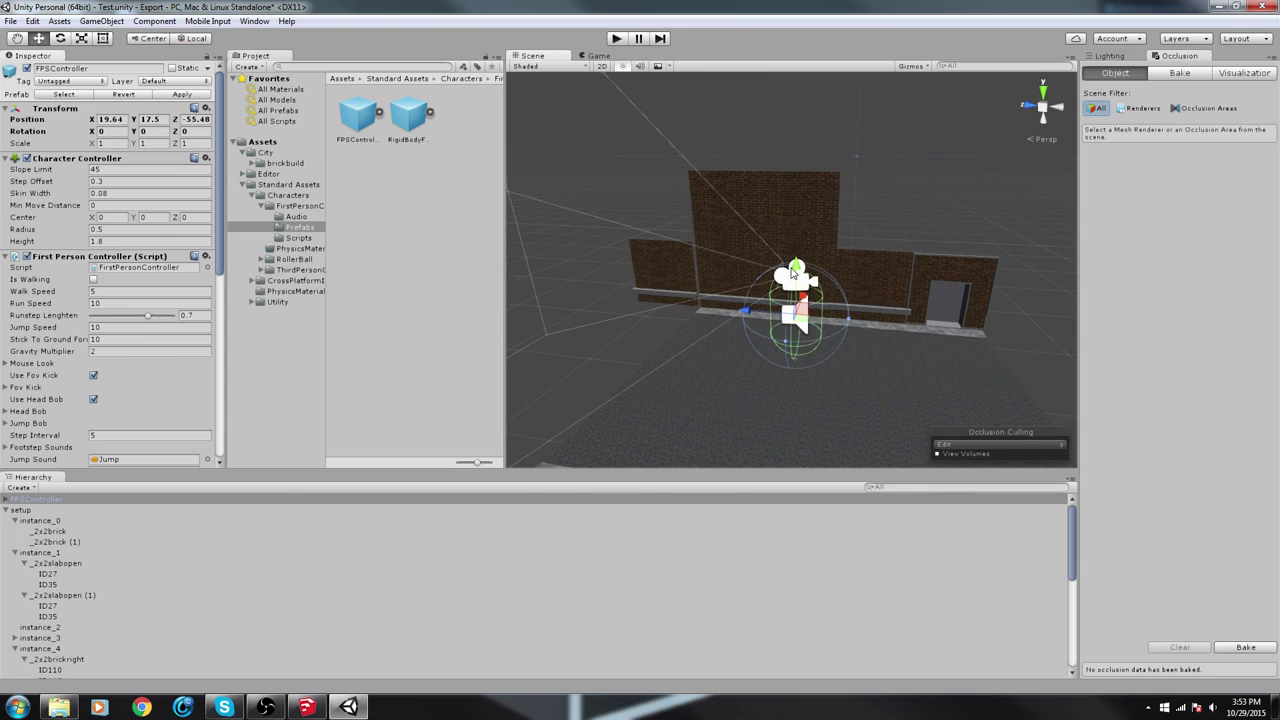
{"action": "left_click_drag", "start_coordinate": [792, 273], "coordinate": [797, 255]}
Play the scene and walk along the street with the first-person controller to inspect the walls, doorway, sidewalks and road seams
{"action": "right_click_drag", "start_coordinate": [864, 298], "coordinate": [951, 166]}
{"action": "key", "text": "a"}
{"action": "key", "text": "w"}
{"action": "key", "text": "s"}
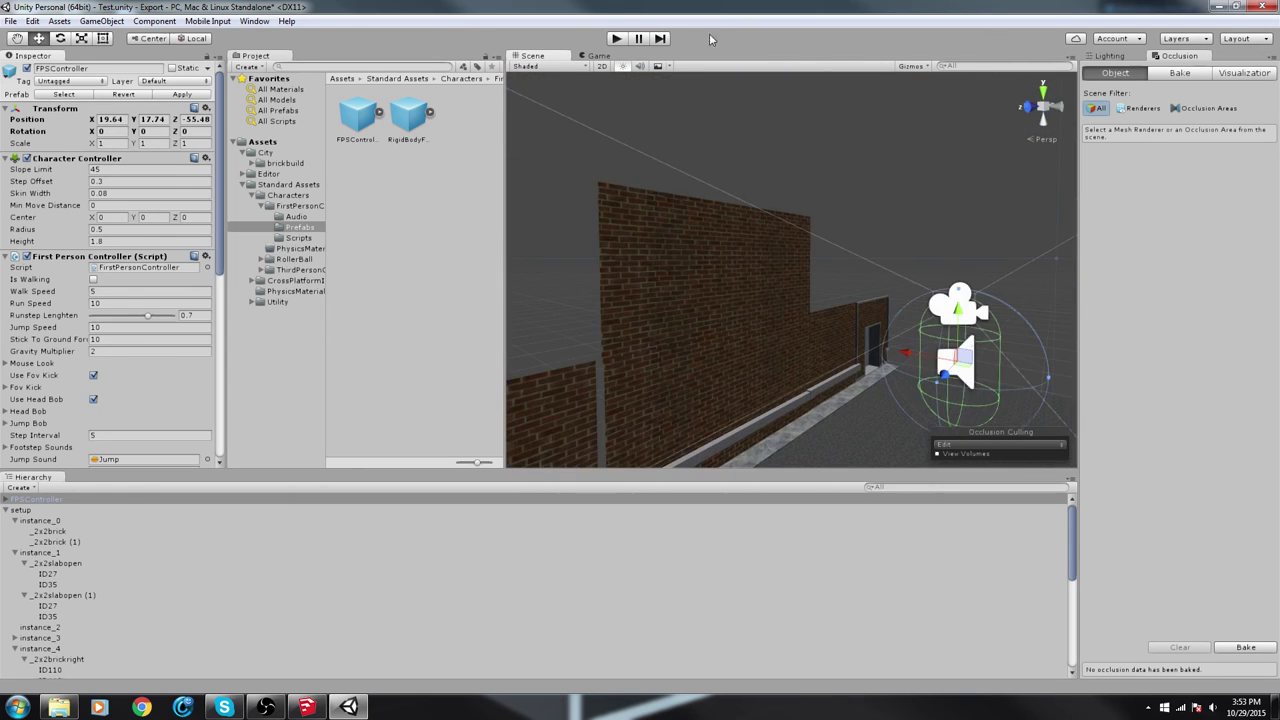
{"action": "left_click", "coordinate": [617, 38]}
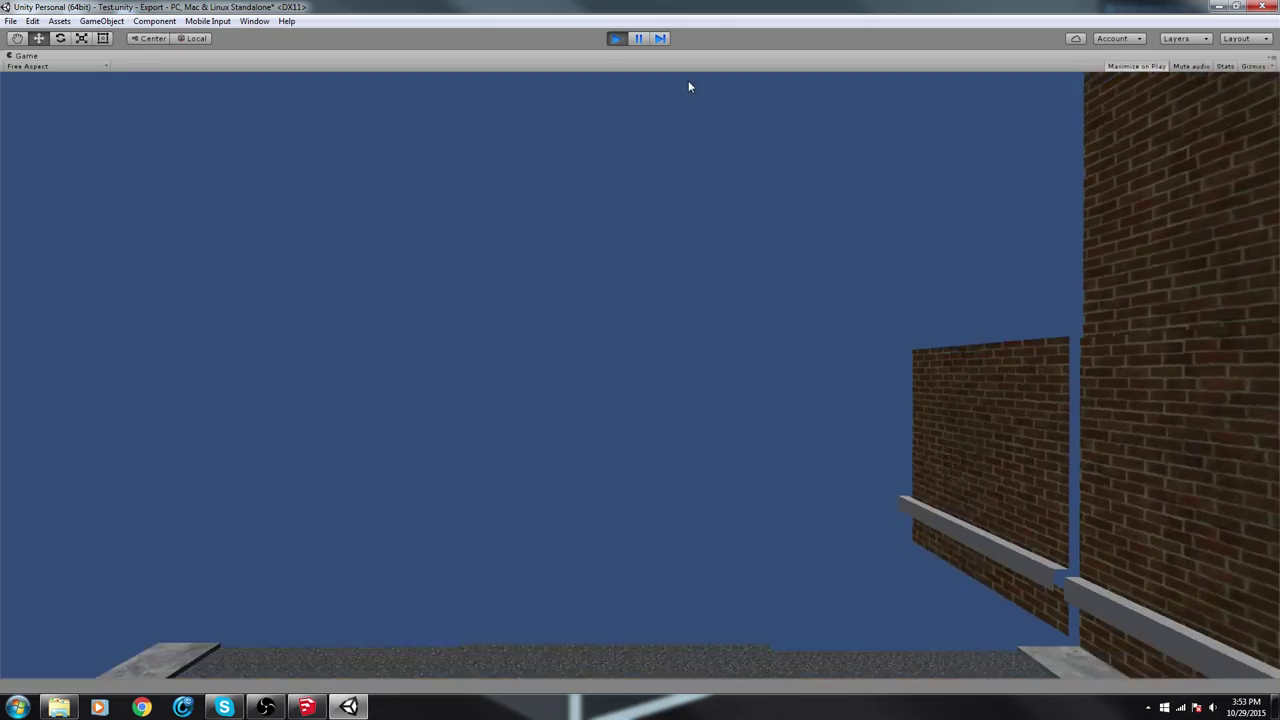
{"action": "key", "text": "w"}
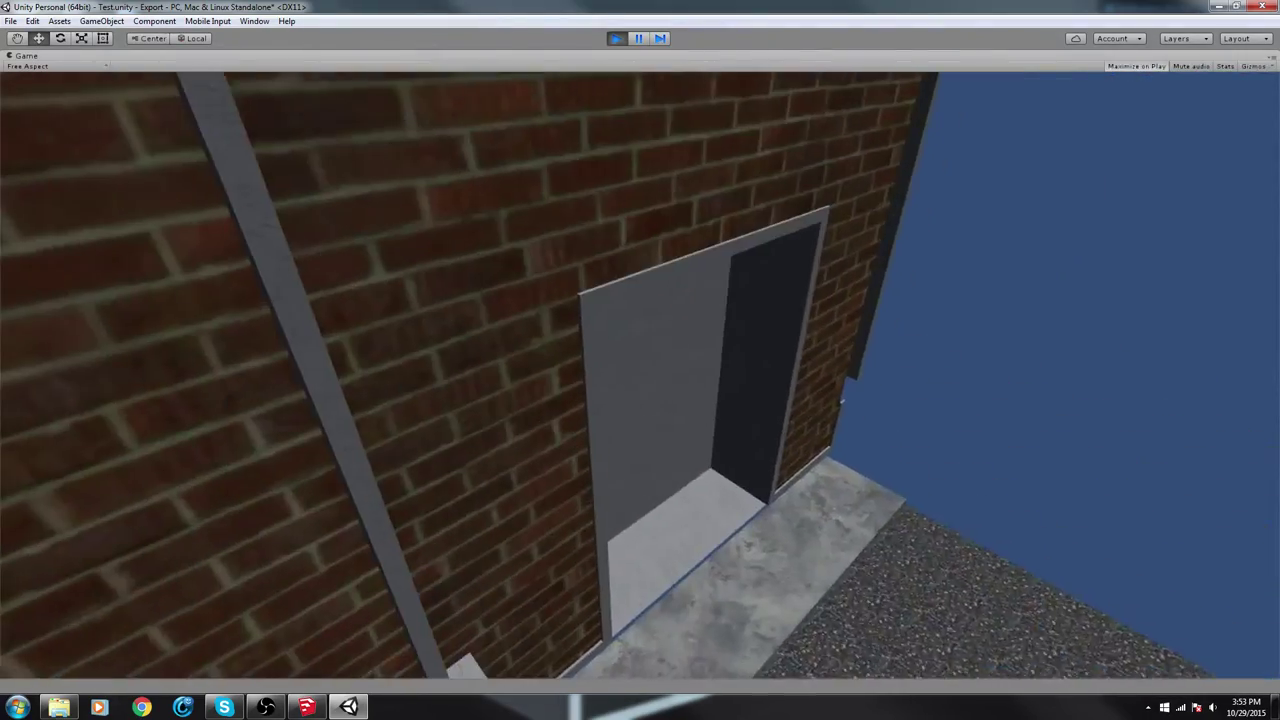
{"action": "key", "text": "s"}
{"action": "key", "text": "w"}
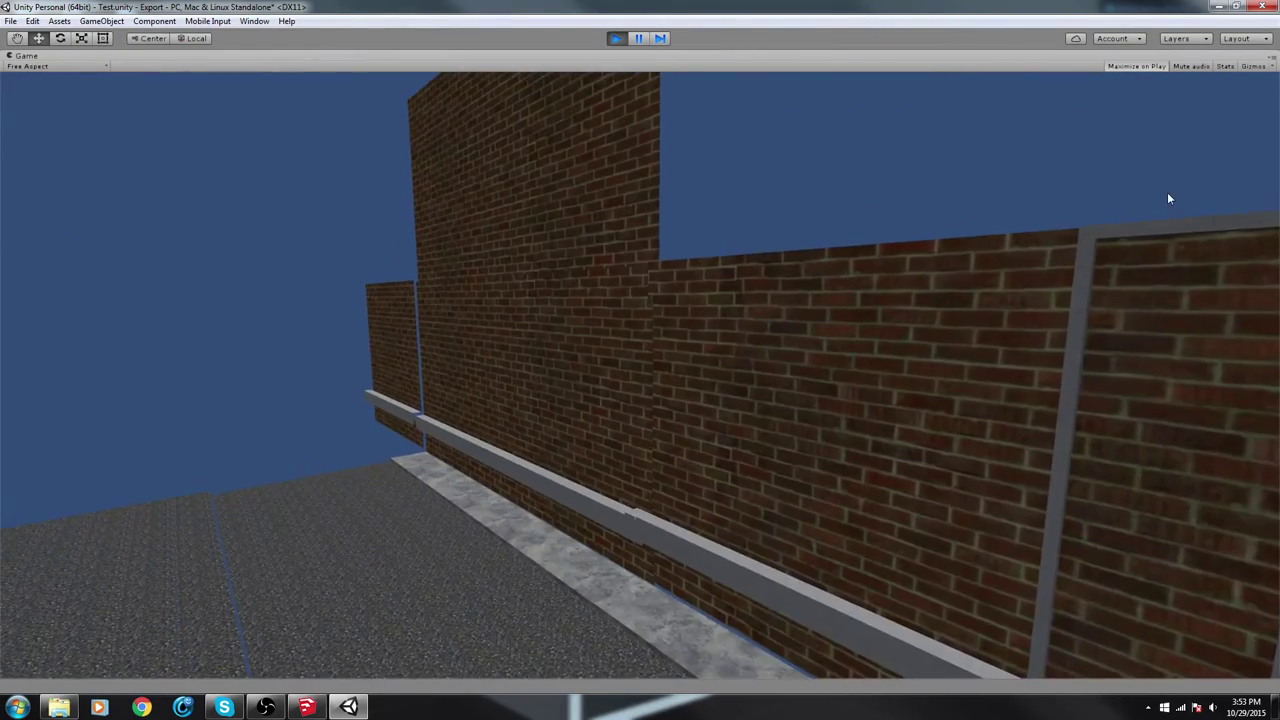
{"action": "key", "text": "a"}
{"action": "key", "text": "w"}
{"action": "key", "text": "s"}
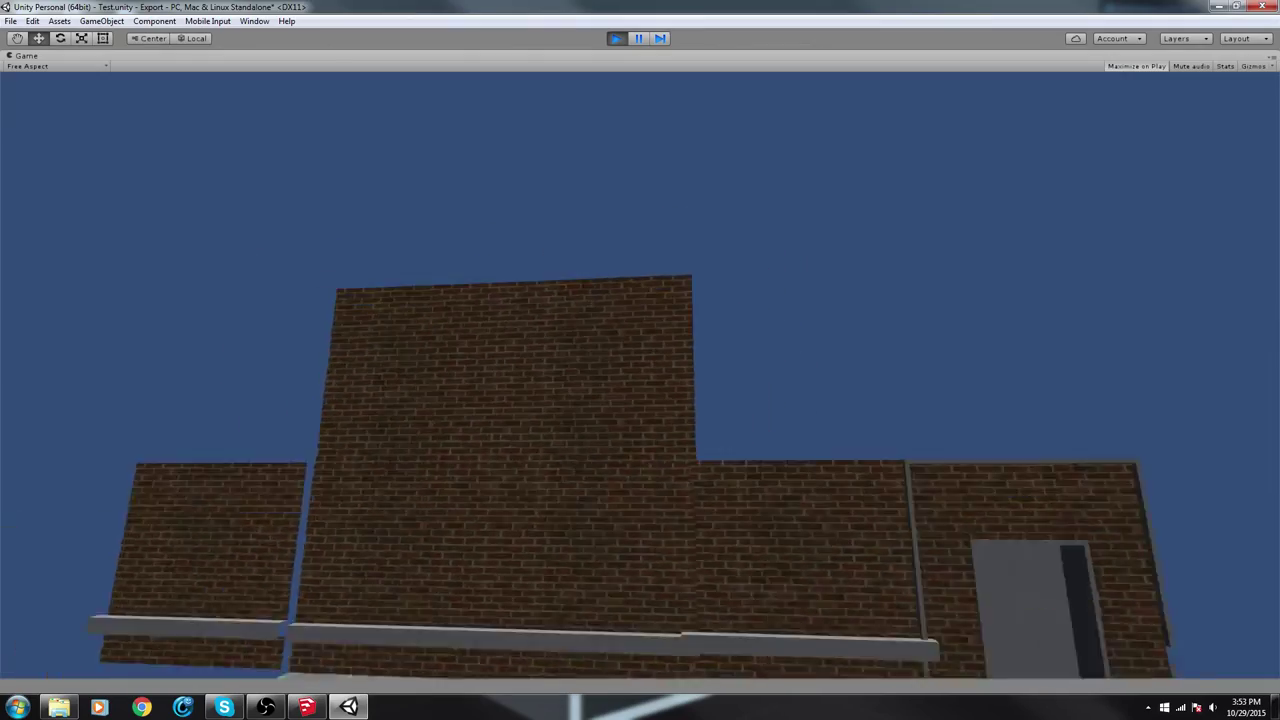
{"action": "key", "text": "w"}
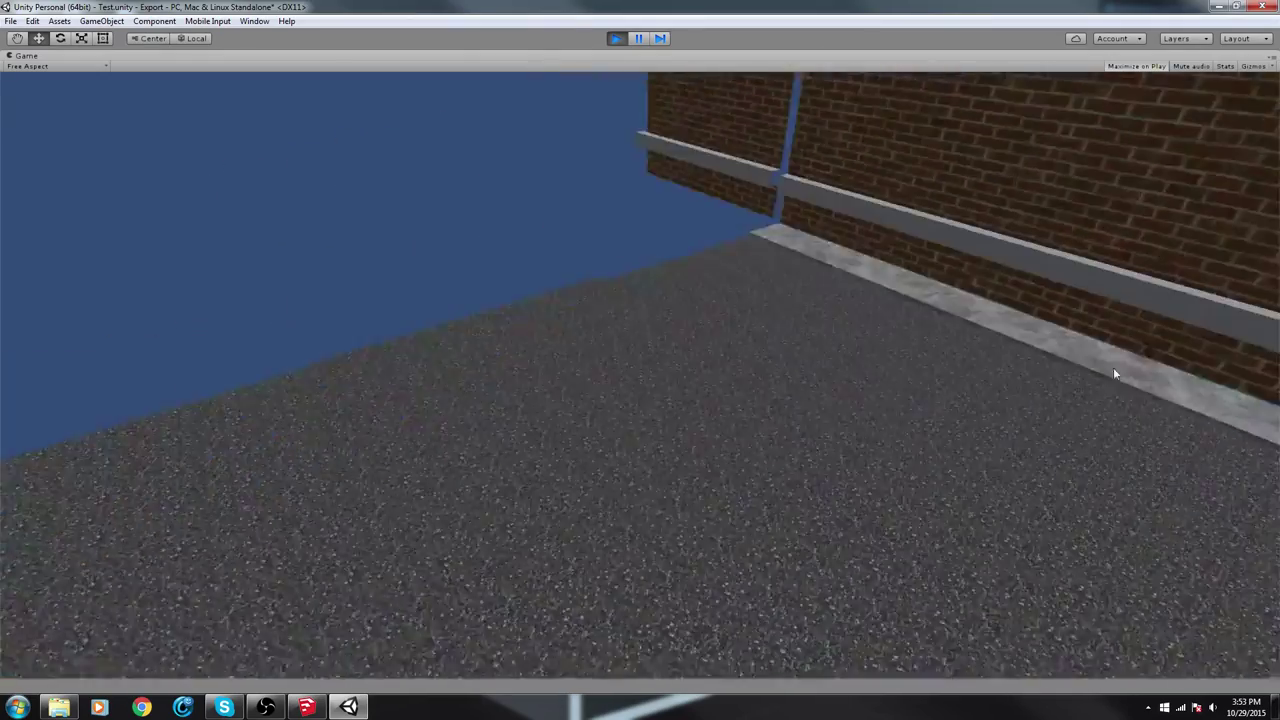
{"action": "key", "text": "w"}
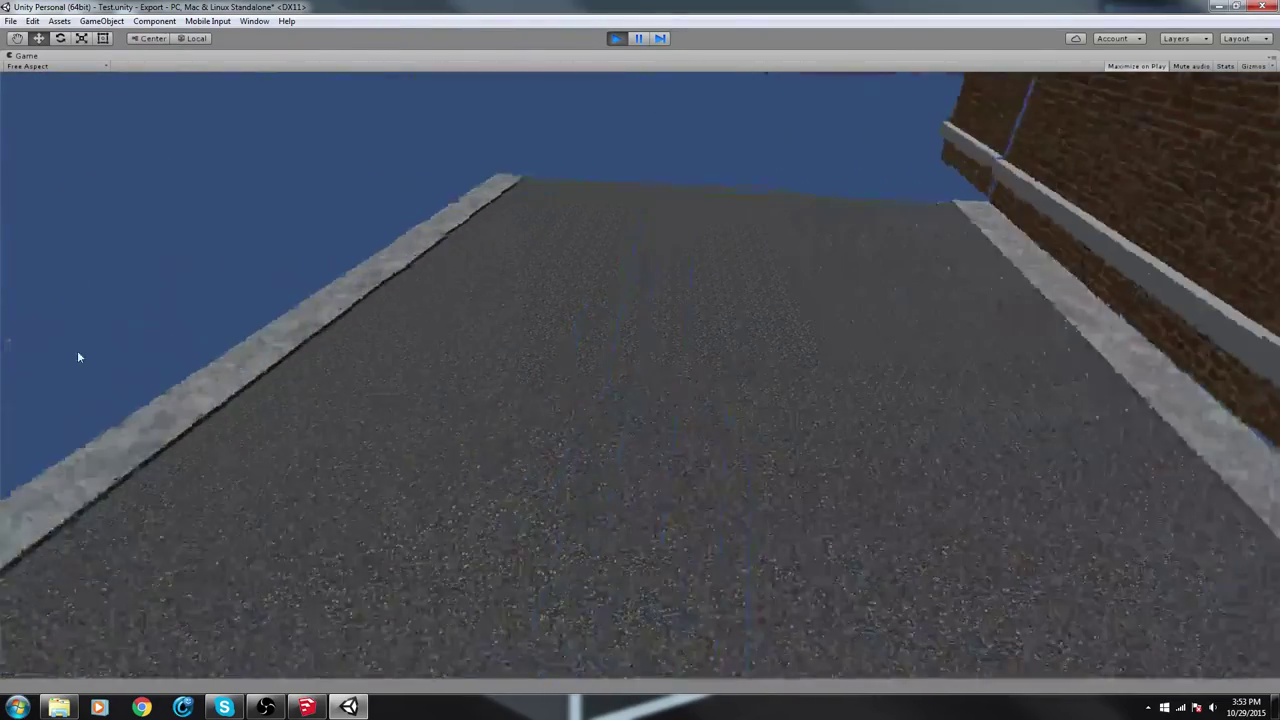
{"action": "key", "text": "a"}
{"action": "key", "text": "s"}
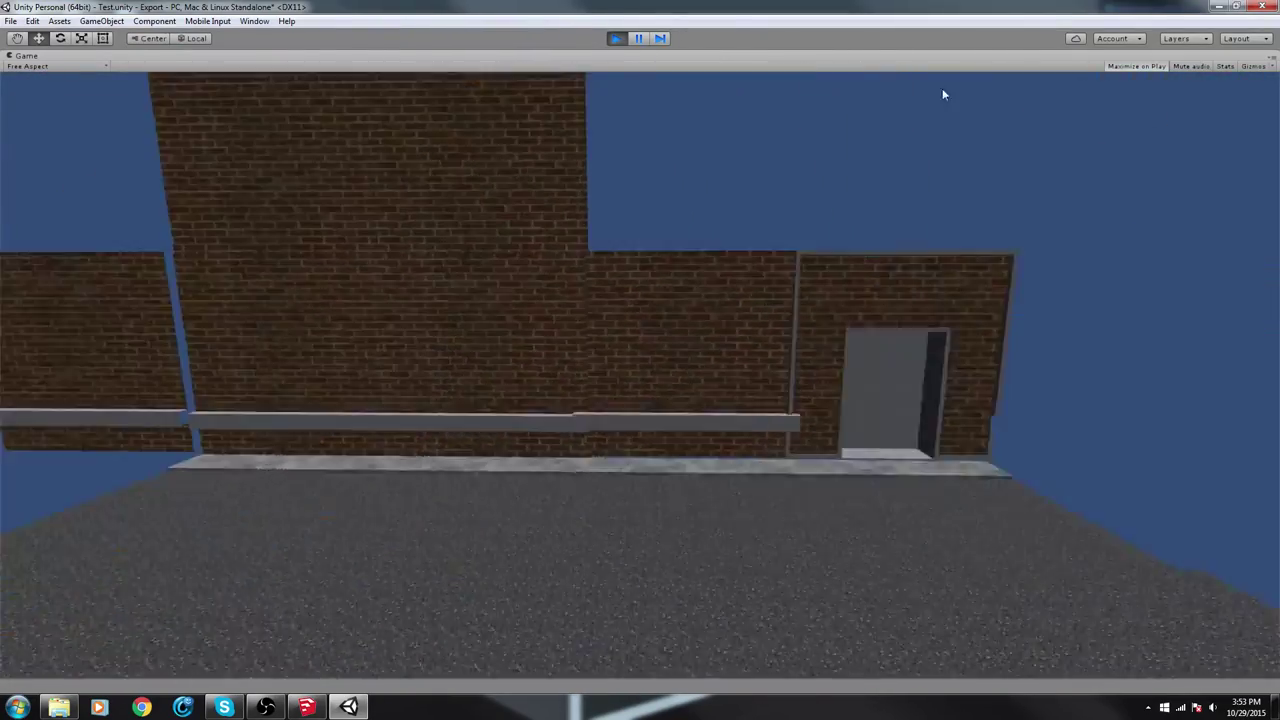
Walk through the doorway onto the stone floor behind the wall and return to the street
{"action": "key", "text": "w"}
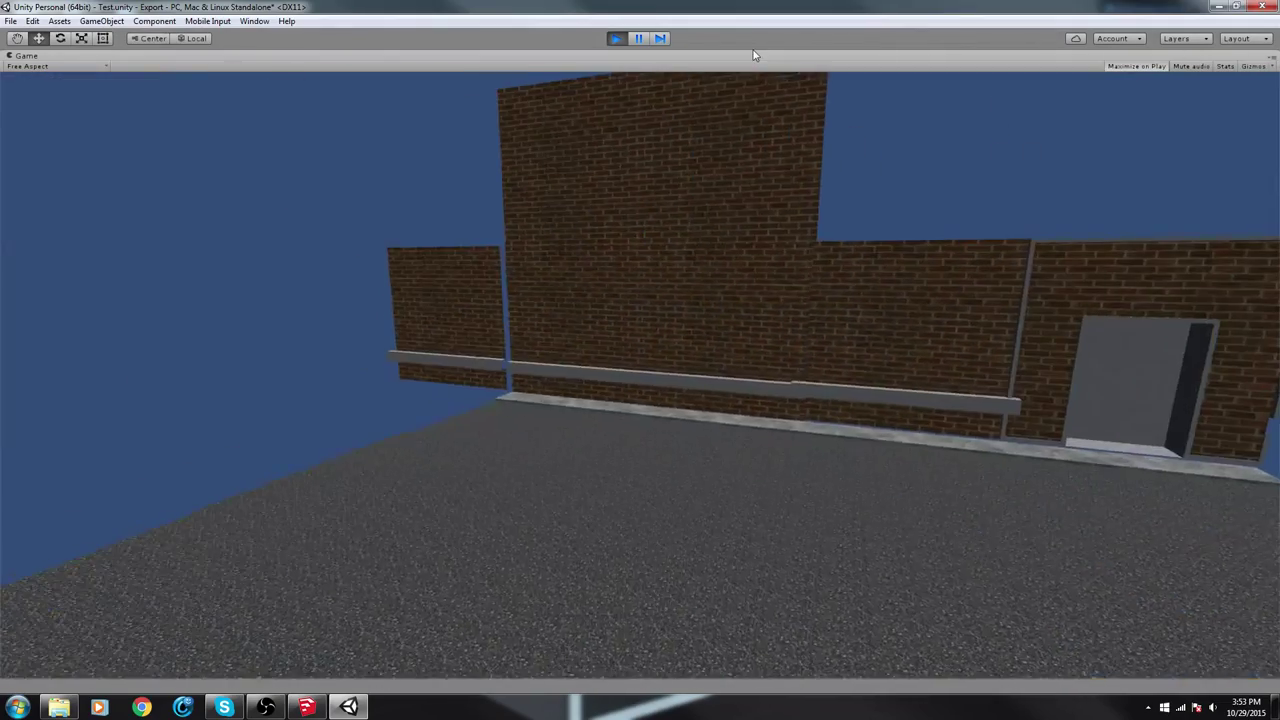
{"action": "key", "text": "w"}
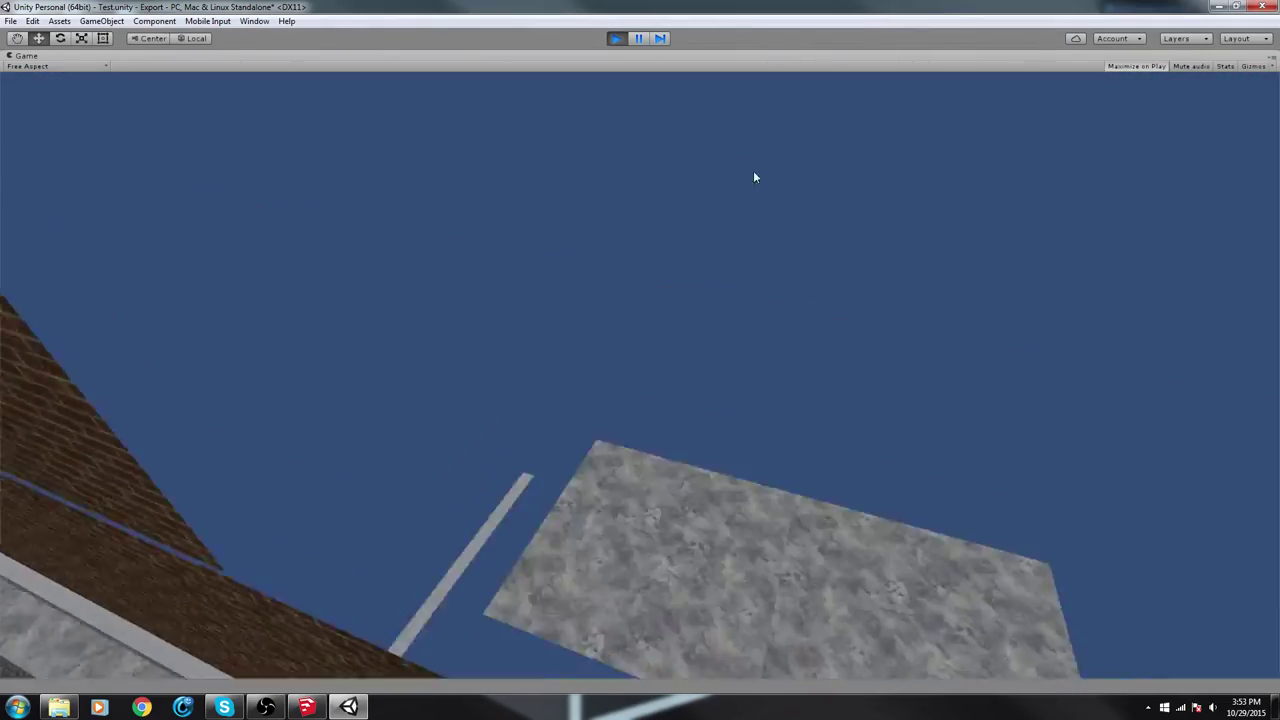
{"action": "key", "text": "w"}
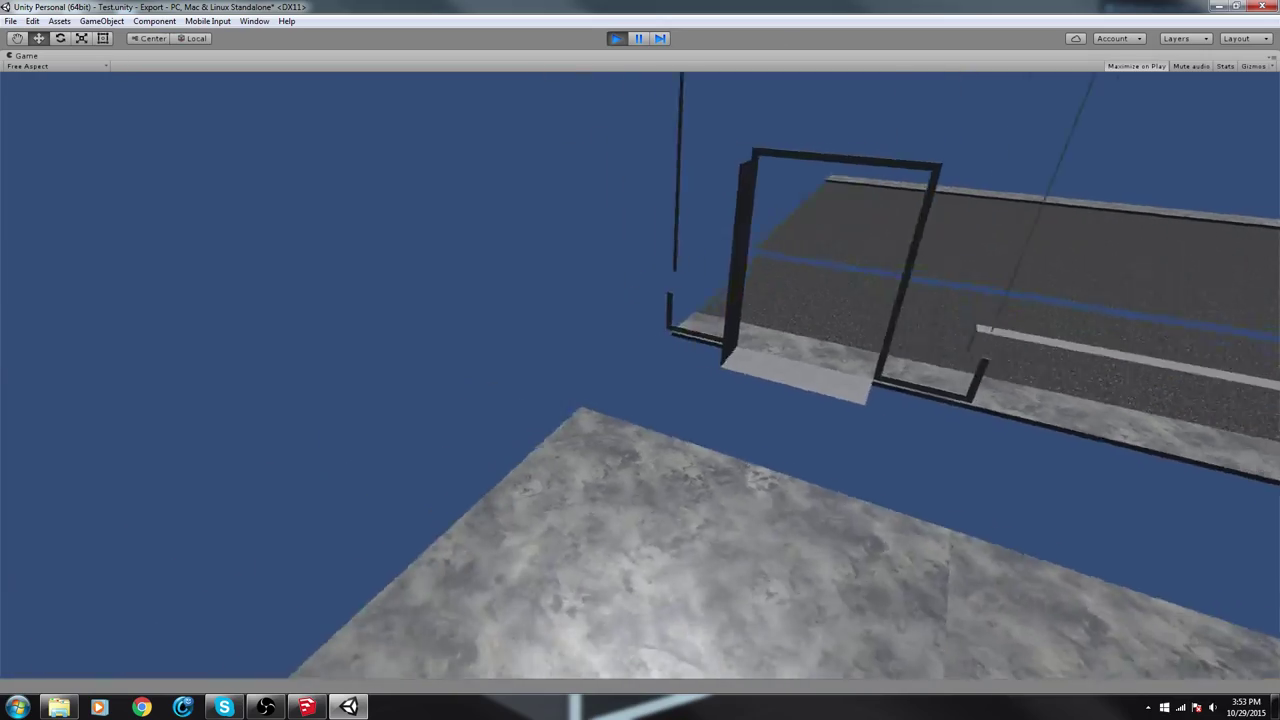
{"action": "key", "text": "w"}
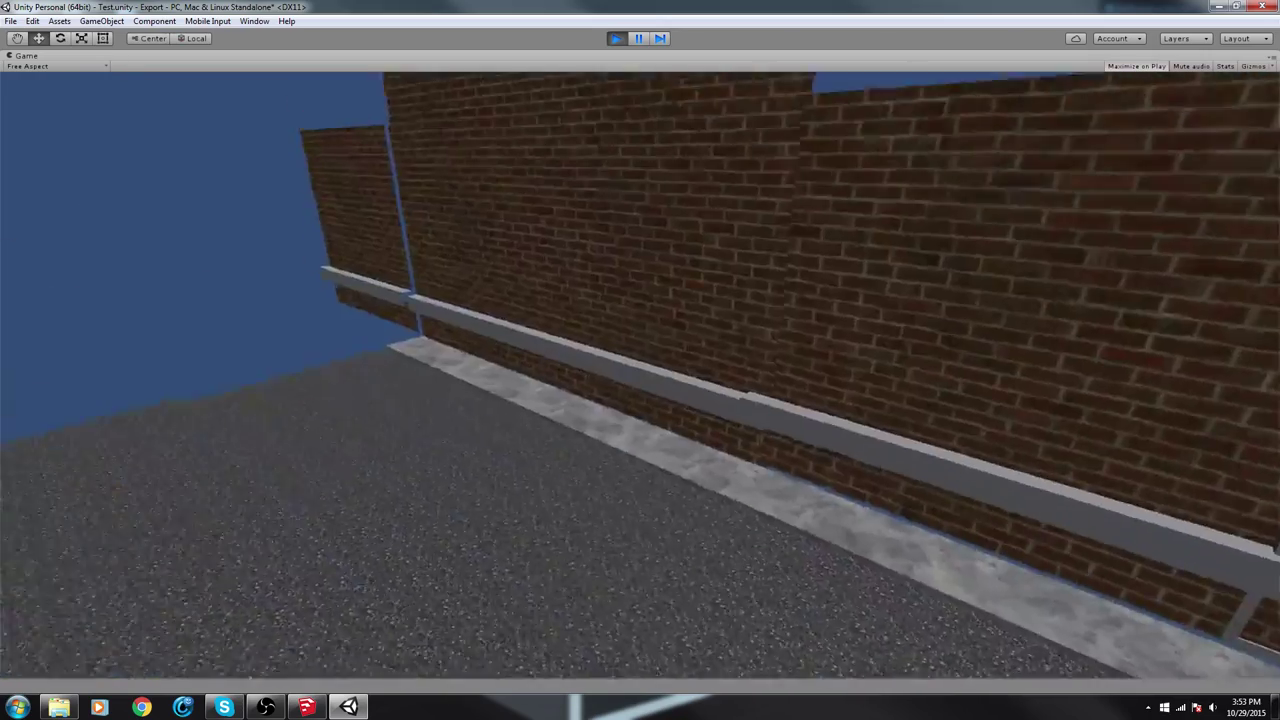